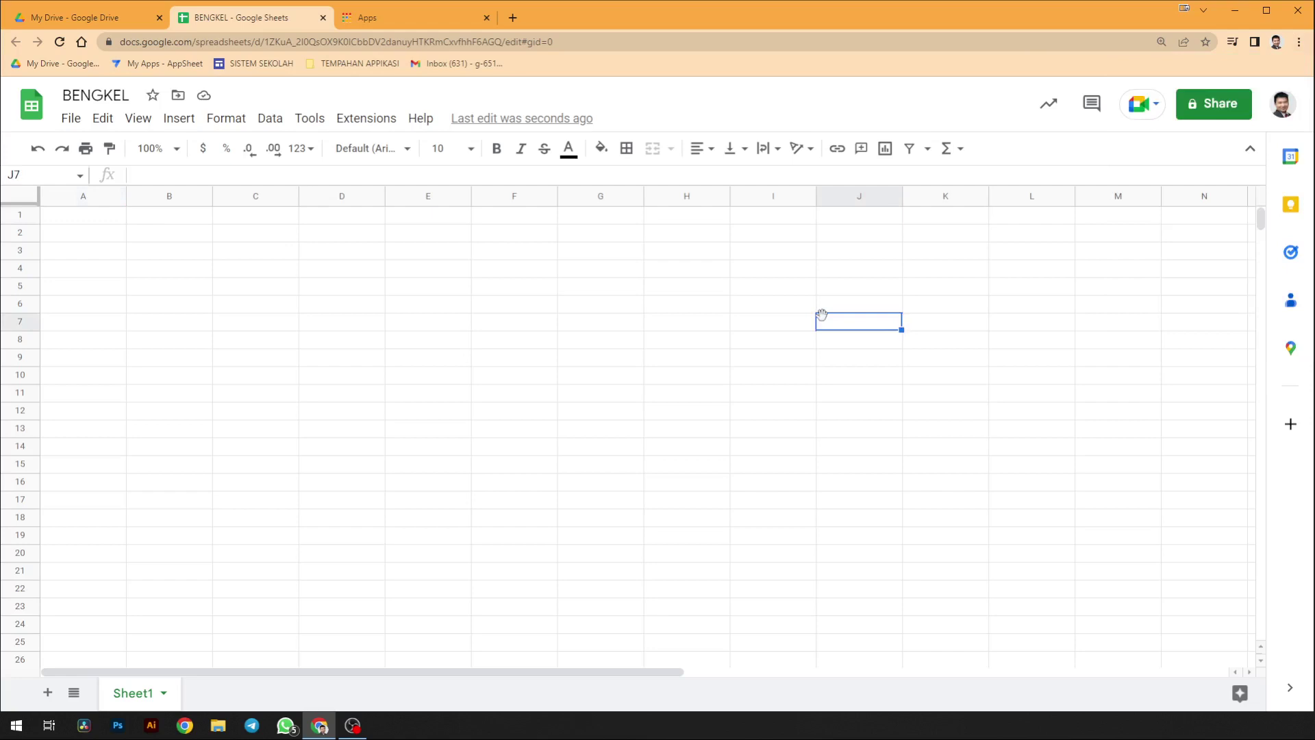
- Preview the existing WORKSHOP app's registration form, then return to the BENGKEL spreadsheet
{"action": "left_click", "coordinate": [117, 15]}
{"action": "left_click", "coordinate": [137, 63]}
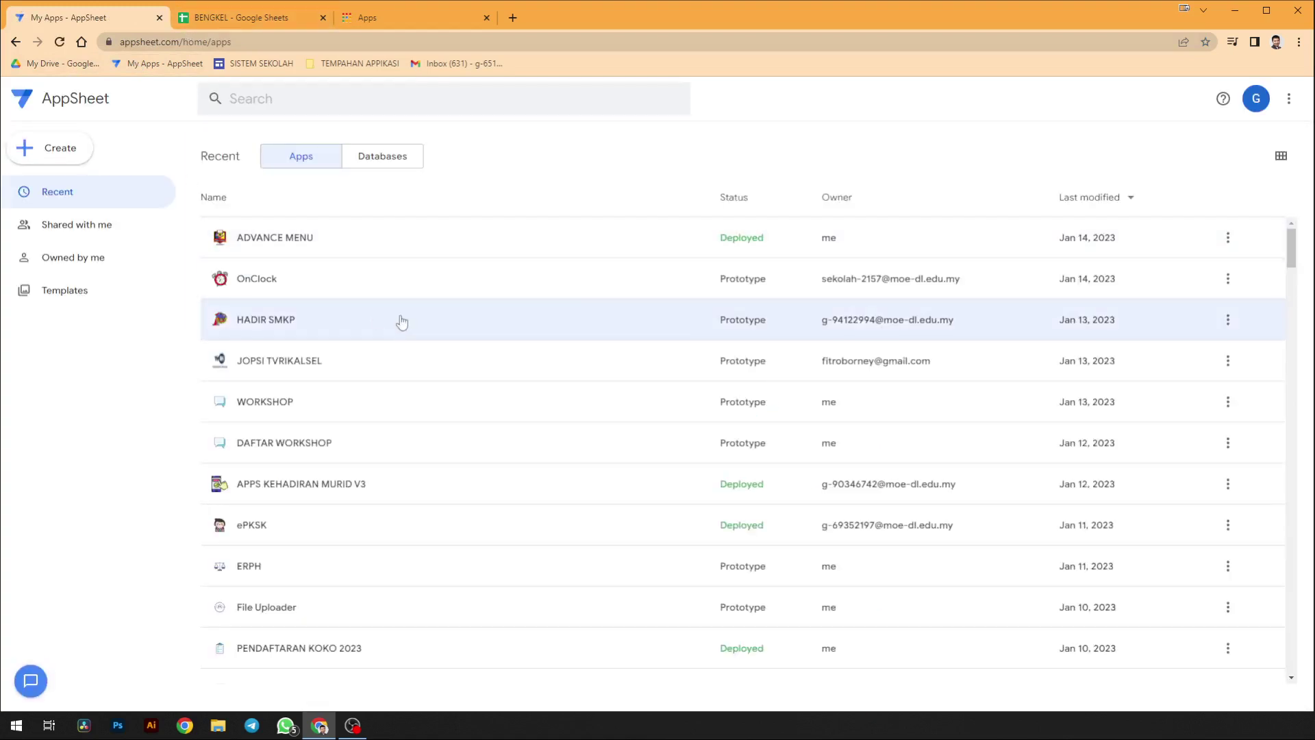
{"action": "scroll", "coordinate": [310, 415], "scroll_direction": "down", "scroll_amount": 1}
{"action": "left_click", "coordinate": [287, 346]}
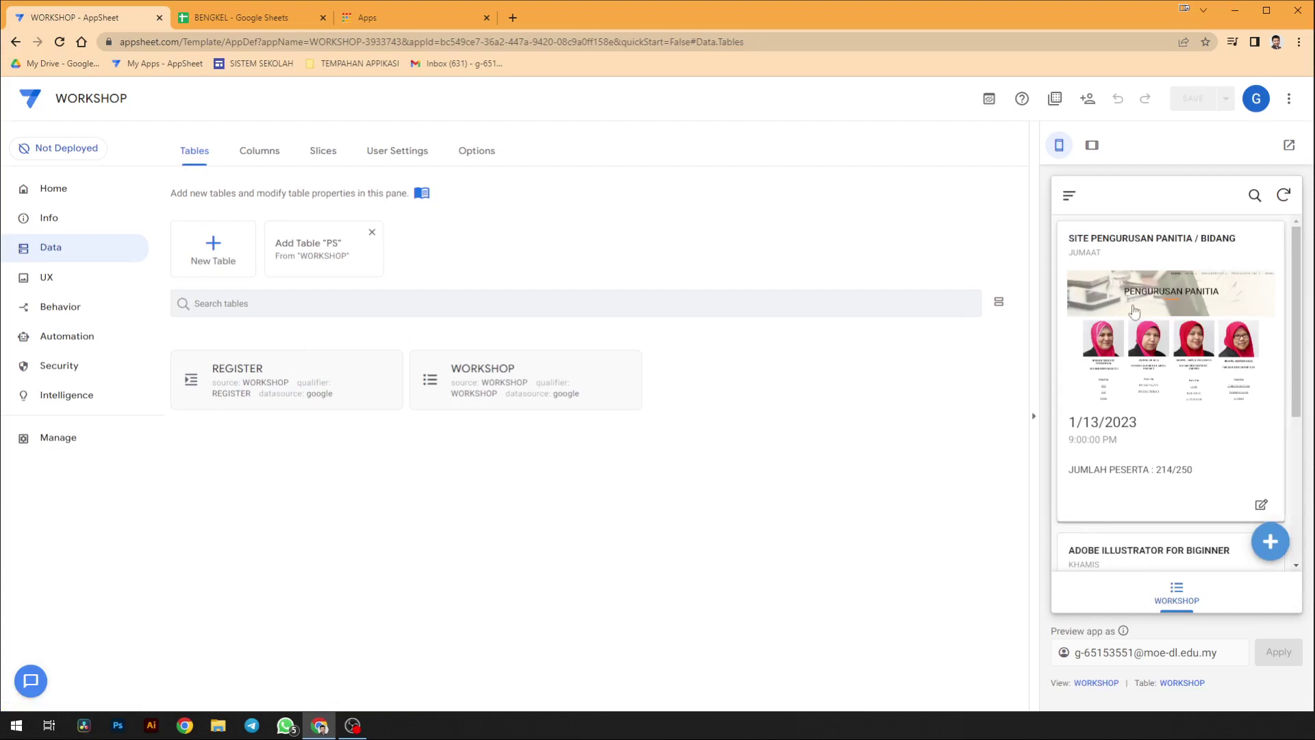
{"action": "left_click", "coordinate": [1241, 437]}
{"action": "scroll", "coordinate": [1120, 450], "scroll_direction": "down", "scroll_amount": 3}
{"action": "scroll", "coordinate": [1116, 458], "scroll_direction": "up", "scroll_amount": 3}
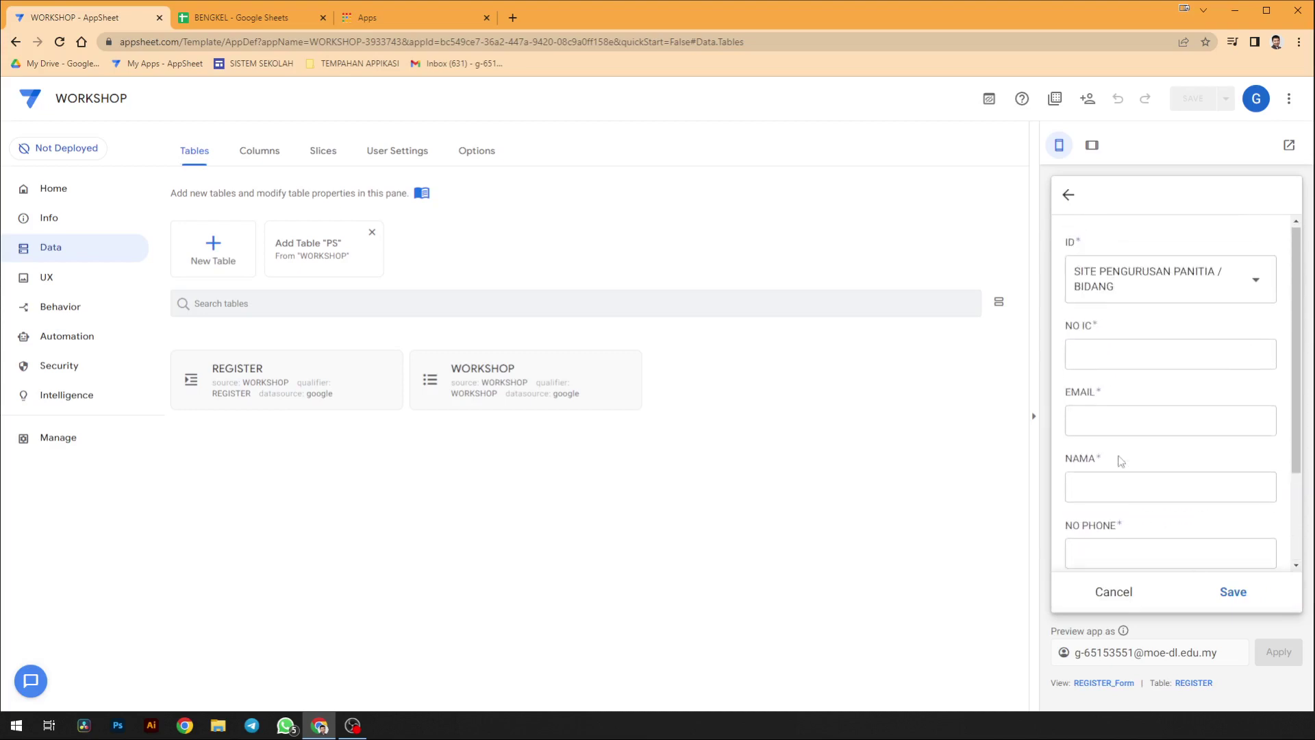
{"action": "left_click", "coordinate": [1070, 198]}
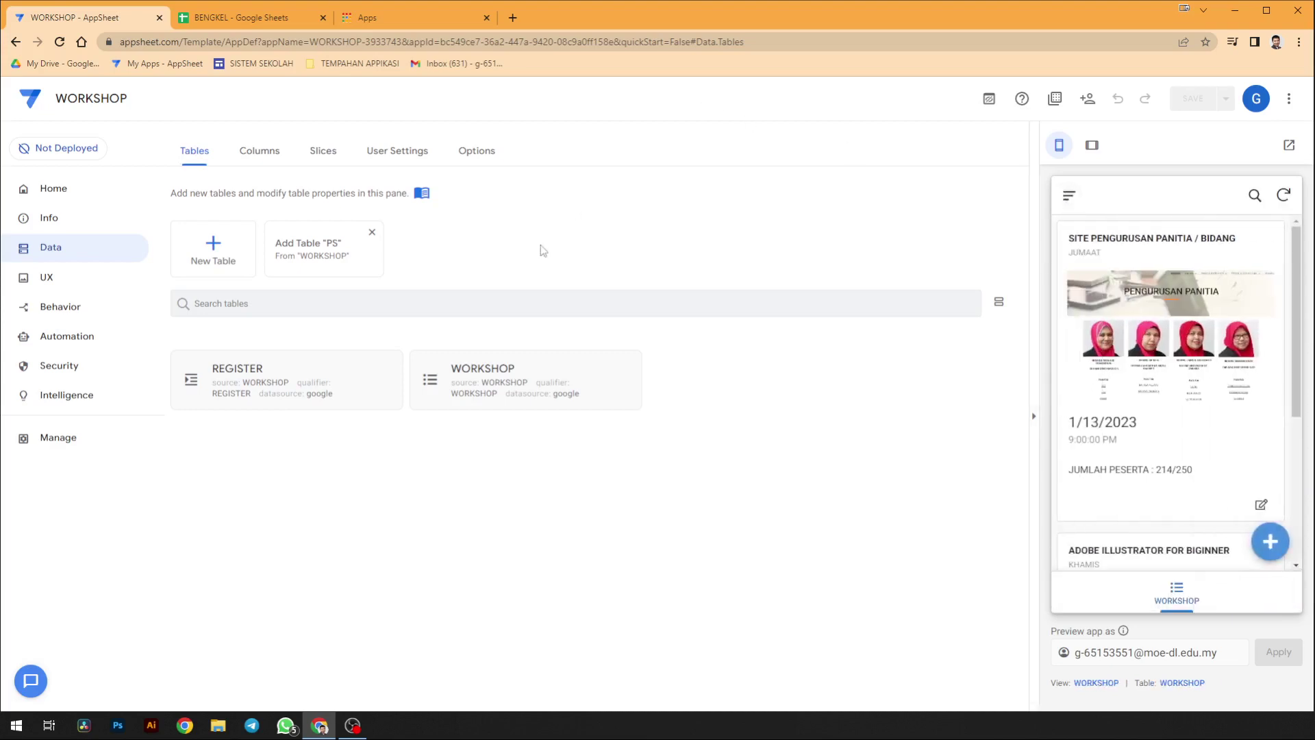
{"action": "left_click", "coordinate": [261, 18]}
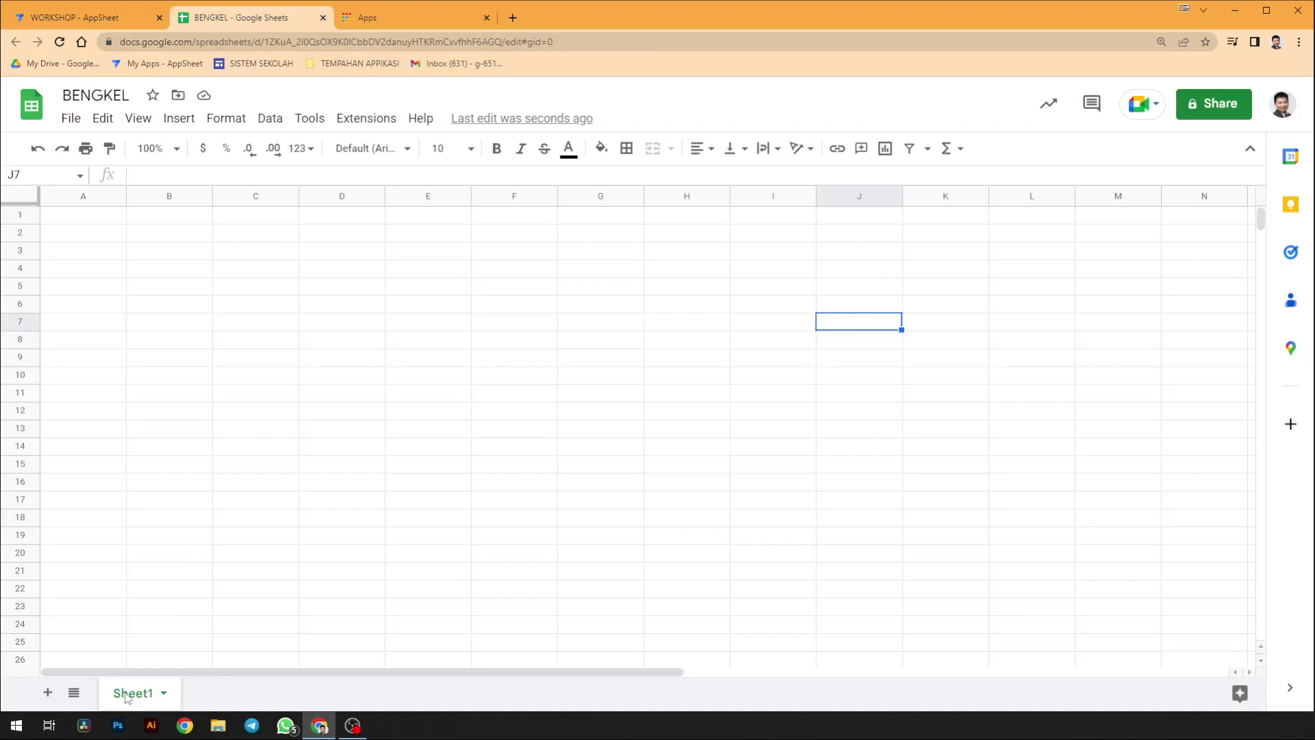
- Rename Sheet1 to BENGKEL and add a second sheet named PESERTA
{"action": "double_click", "coordinate": [155, 688]}
{"action": "type", "text": "B"}
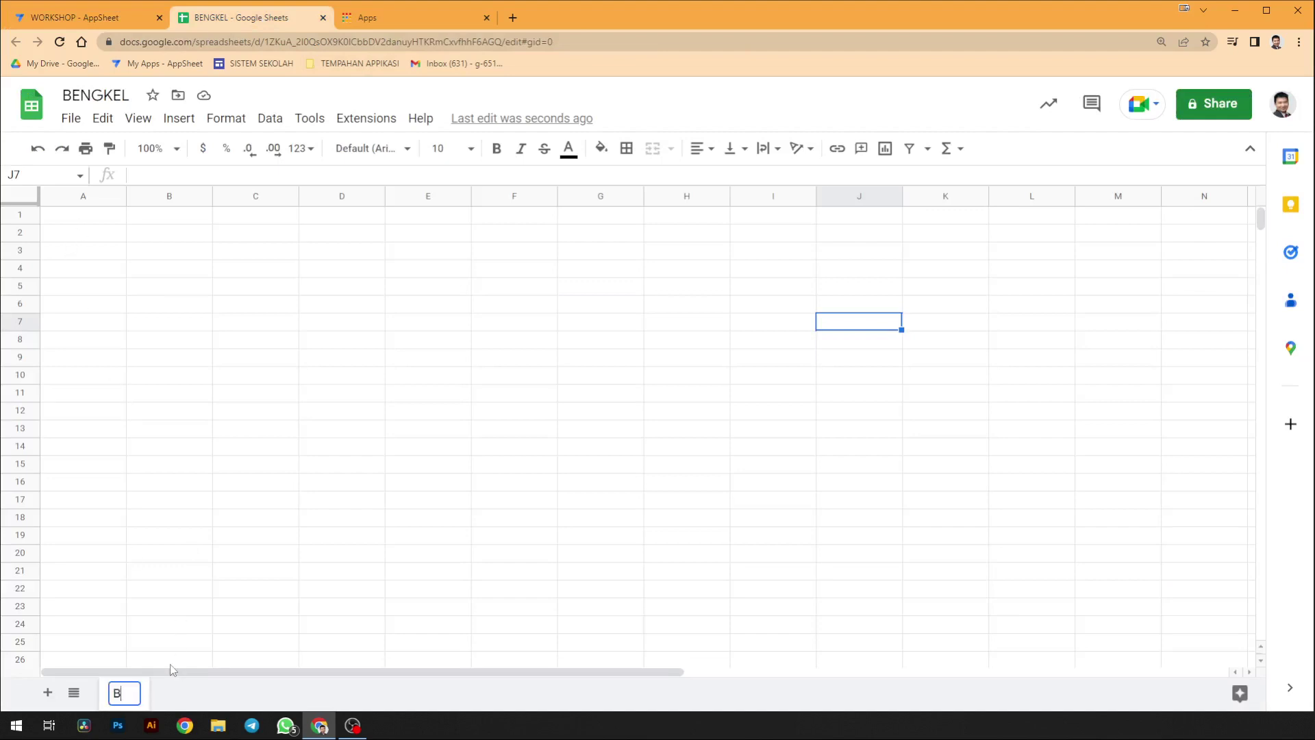
{"action": "type", "text": "ENGKEL"}
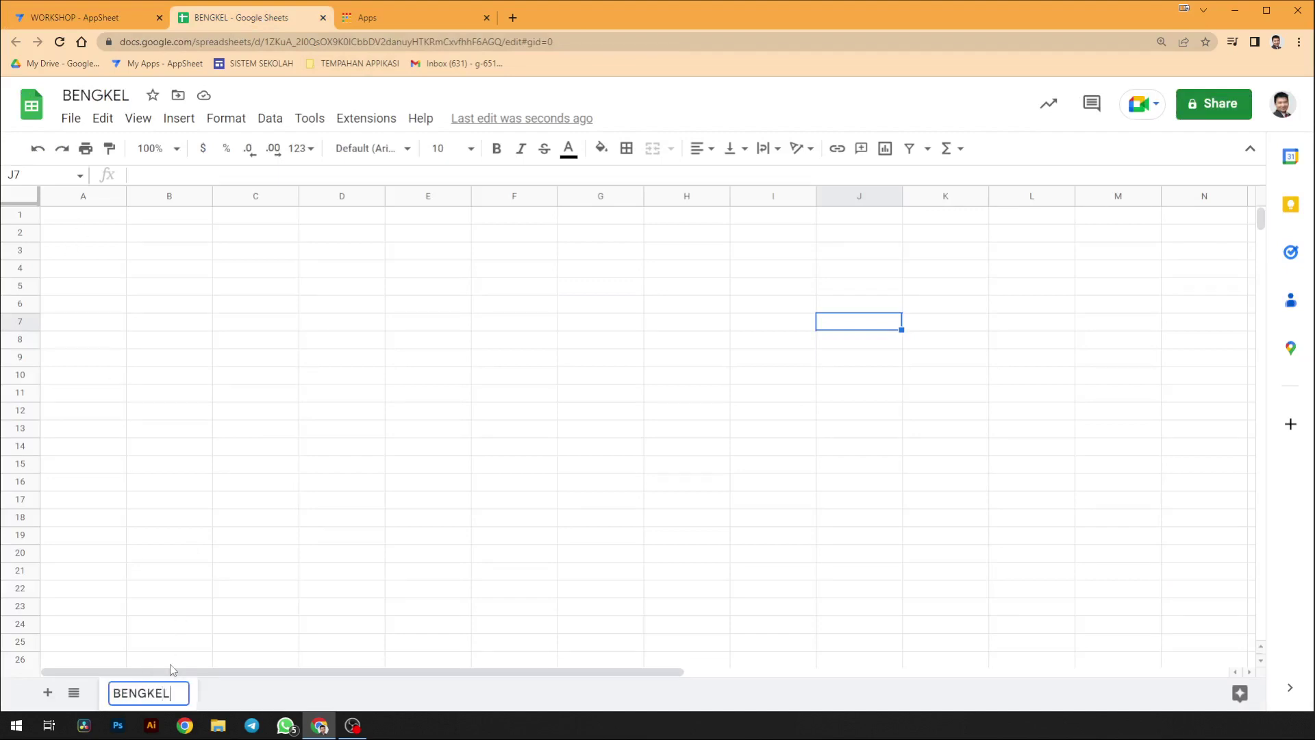
{"action": "left_click", "coordinate": [47, 692]}
{"action": "double_click", "coordinate": [222, 696]}
{"action": "type", "text": "PE"}
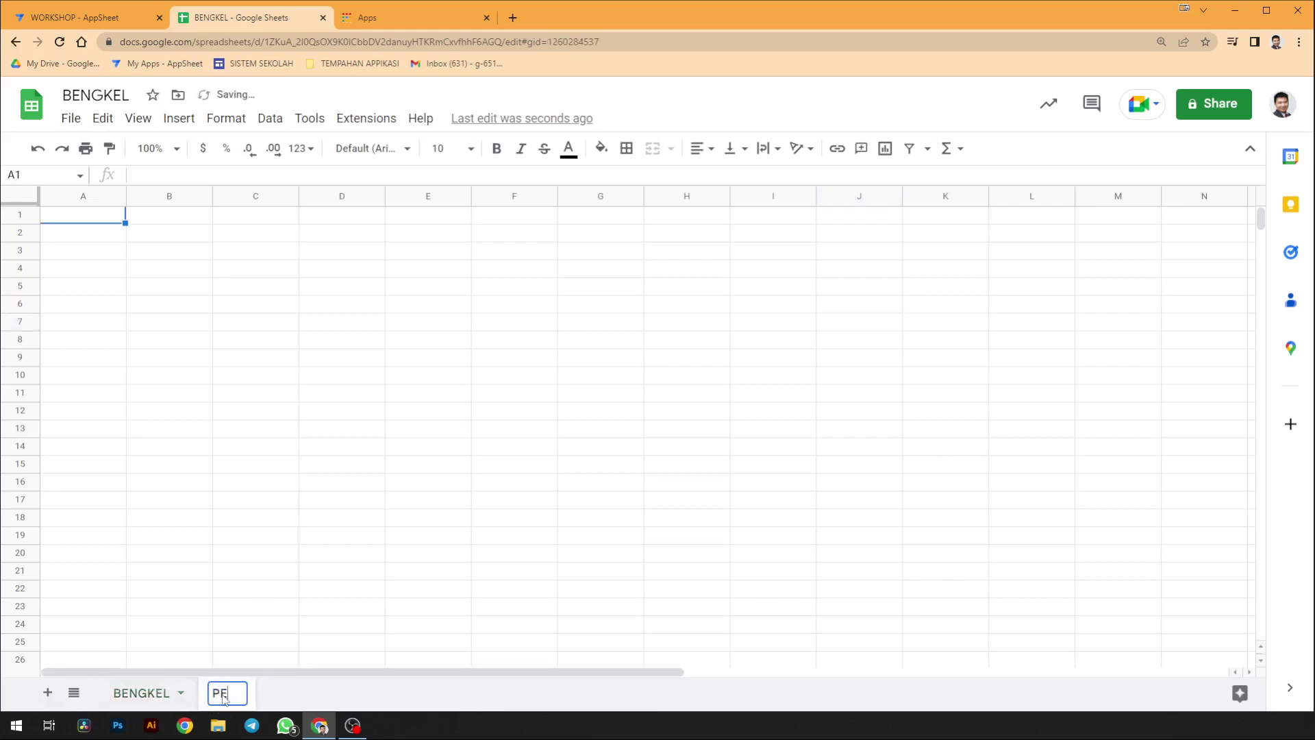
{"action": "type", "text": "SERTA"}
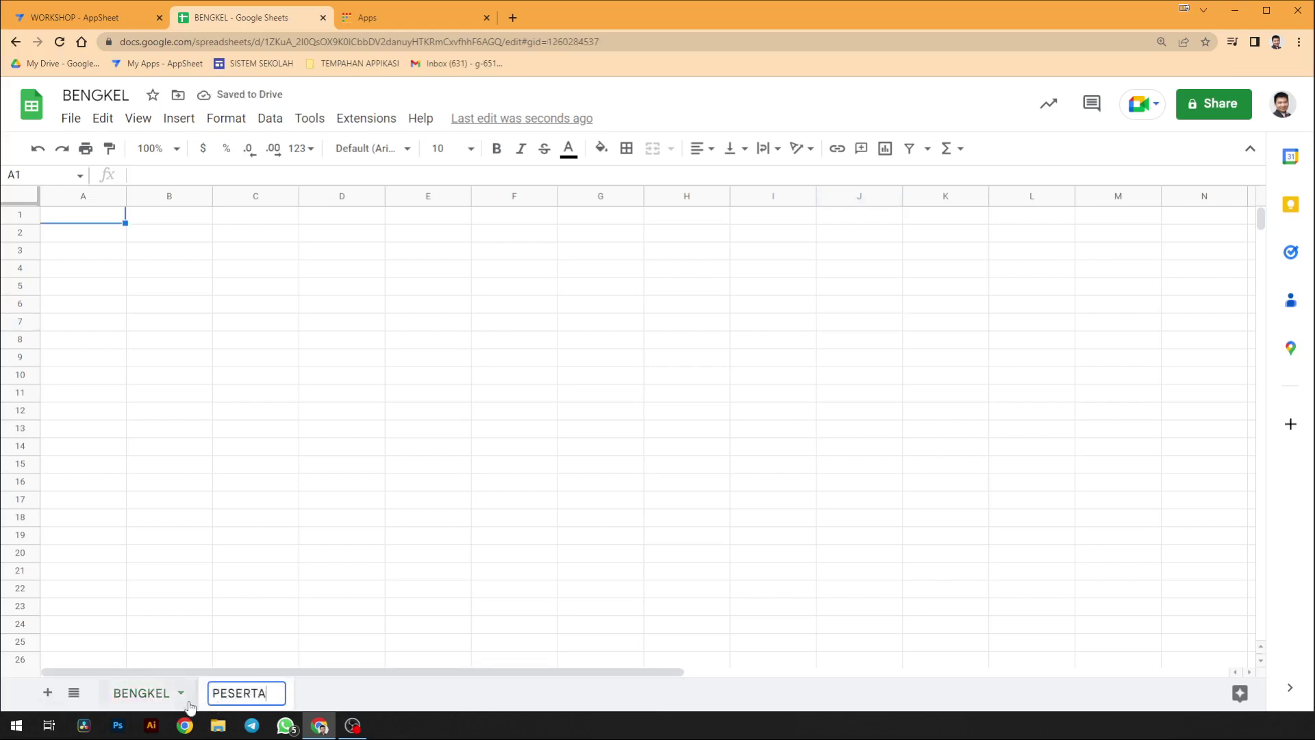
{"action": "left_click", "coordinate": [162, 698]}
- Enter BENGKEL headers ID BENGKEL, TAJUK and MASA in A1–C1
{"action": "left_click", "coordinate": [94, 235]}
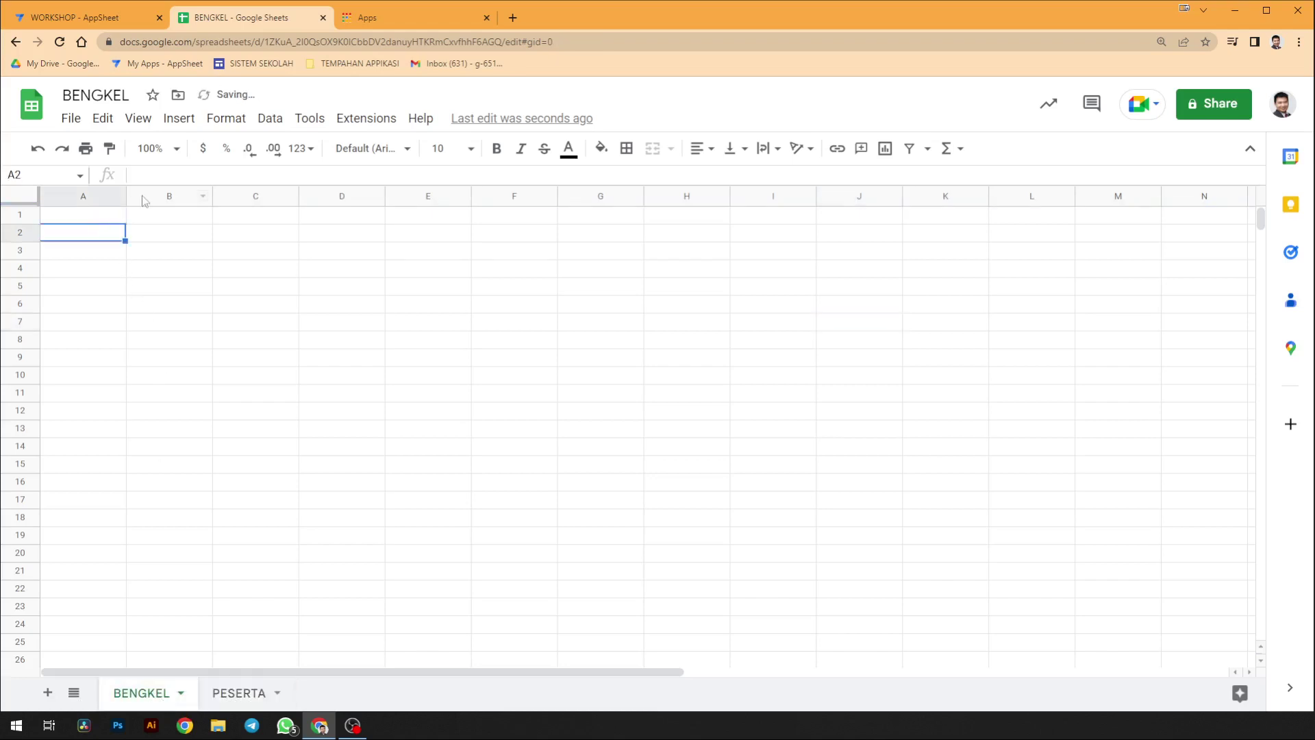
{"action": "key", "text": "Up"}
{"action": "type", "text": "ID B"}
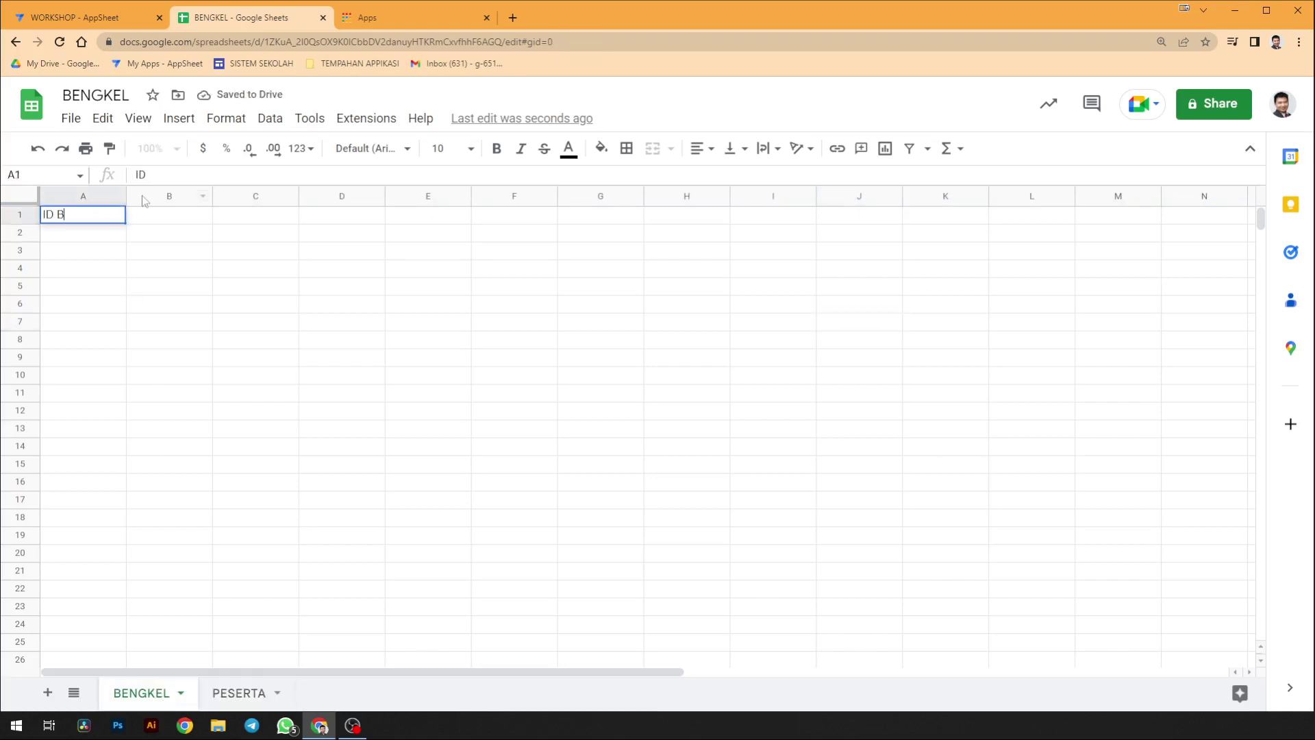
{"action": "type", "text": "ENGKEL"}
{"action": "key", "text": "Tab"}
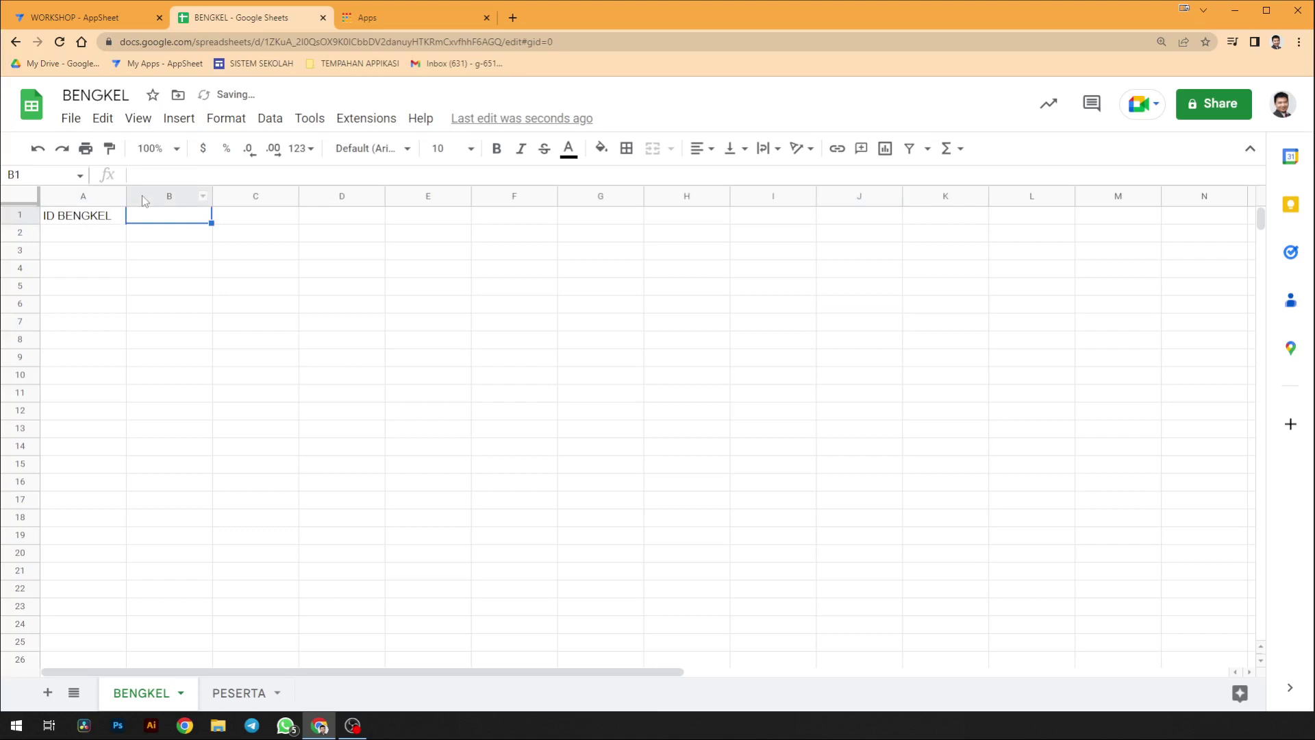
{"action": "type", "text": "TAJUK"}
{"action": "key", "text": "Tab"}
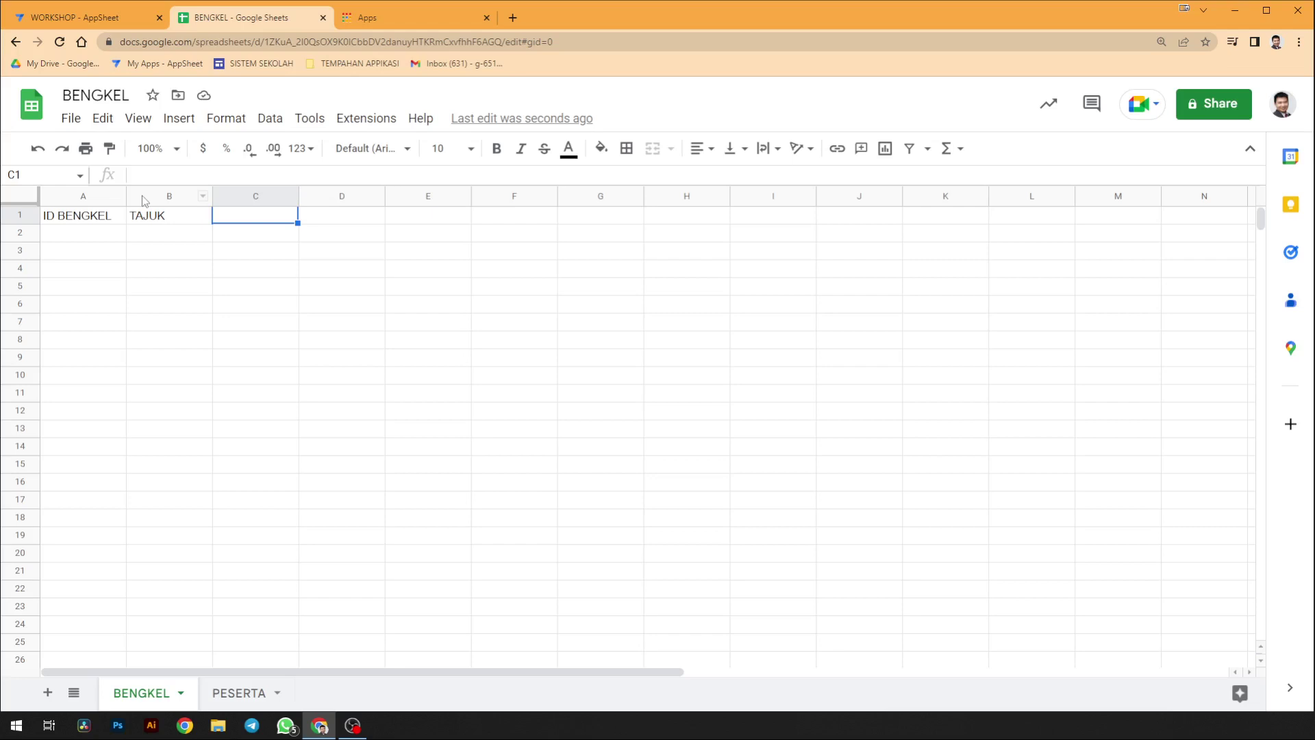
{"action": "type", "text": "MASA"}
{"action": "key", "text": "Tab"}
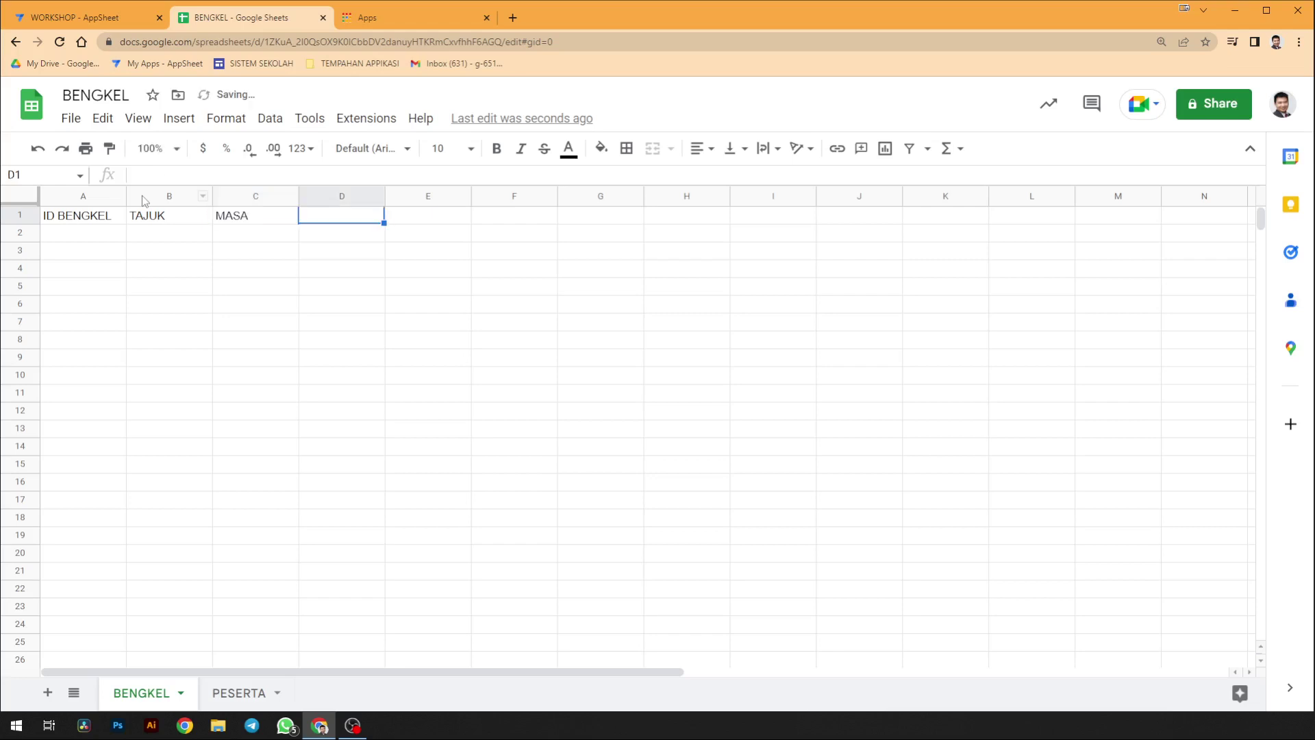
- Add headers TARIKH and BILANGAN PENYERTAAN in D1–E1 and widen column E to fit
{"action": "type", "text": "TARIKH"}
{"action": "key", "text": "Tab"}
{"action": "key", "text": "Tab"}
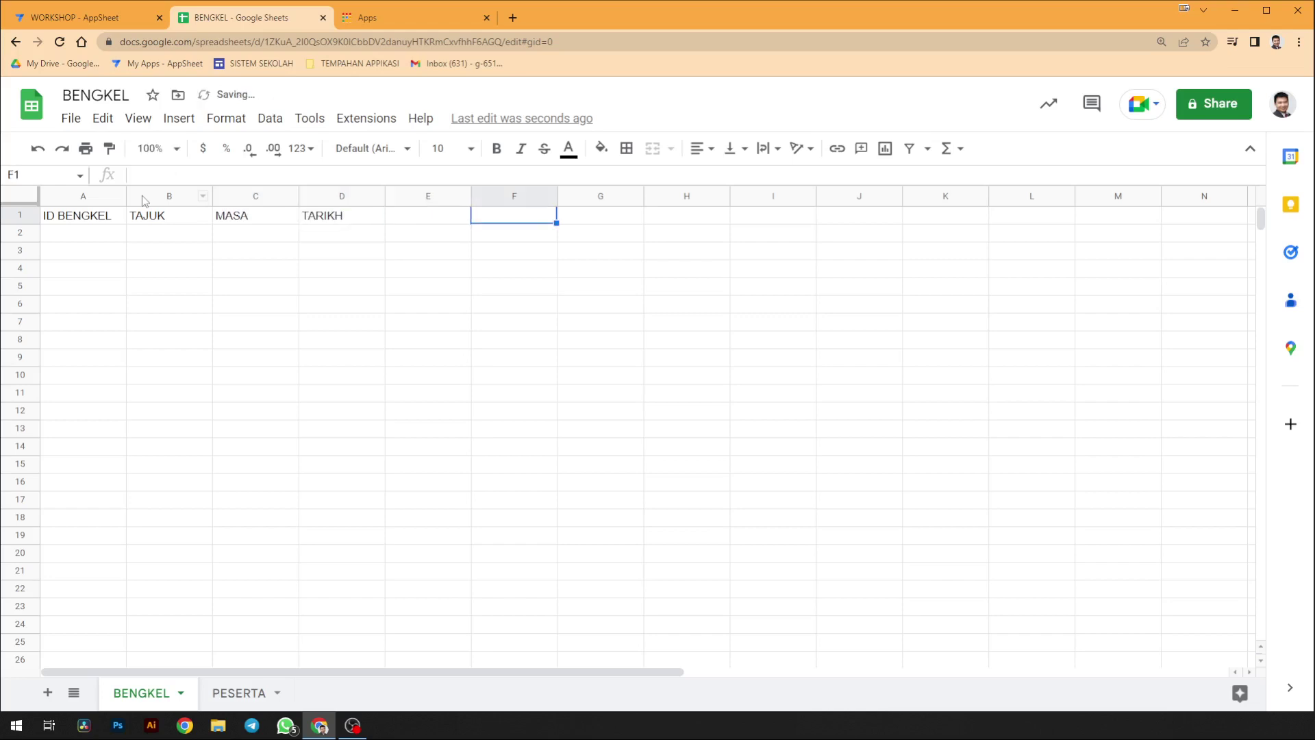
{"action": "key", "text": "Left"}
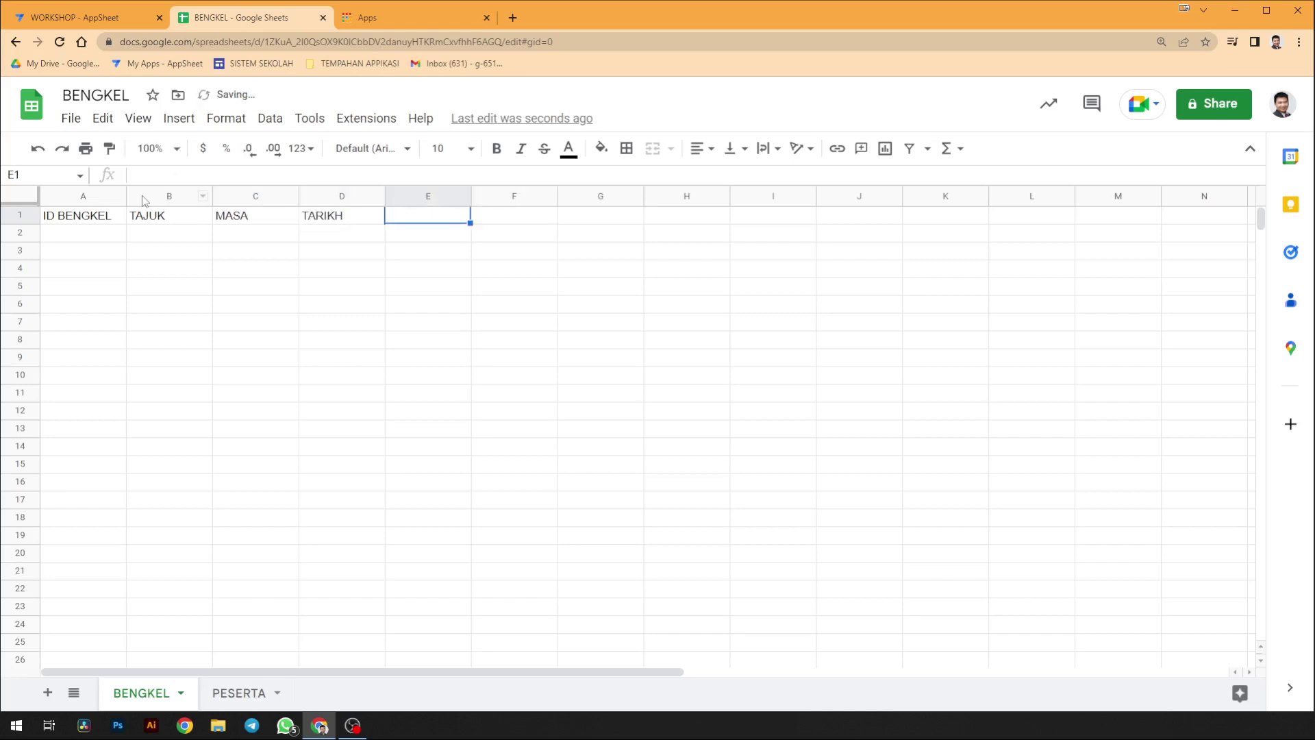
{"action": "type", "text": "BILANGAN"}
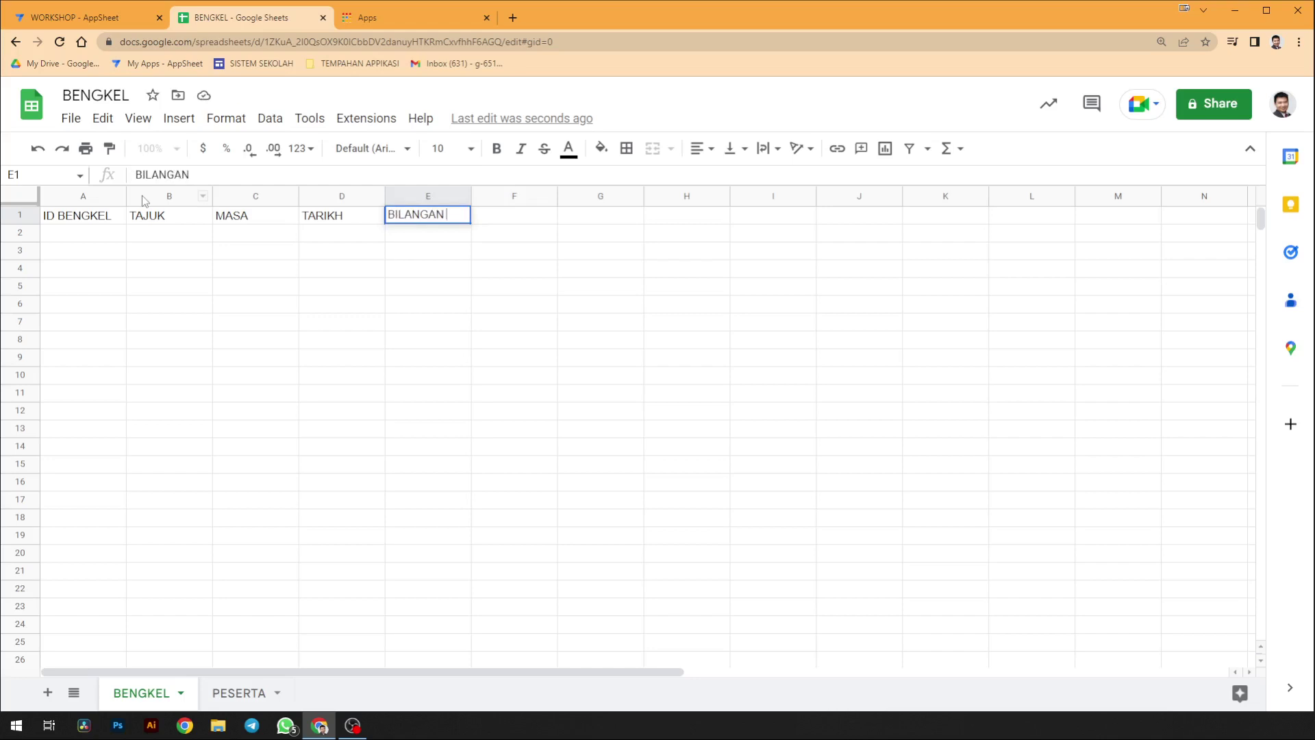
{"action": "type", "text": " PENYERTAAN"}
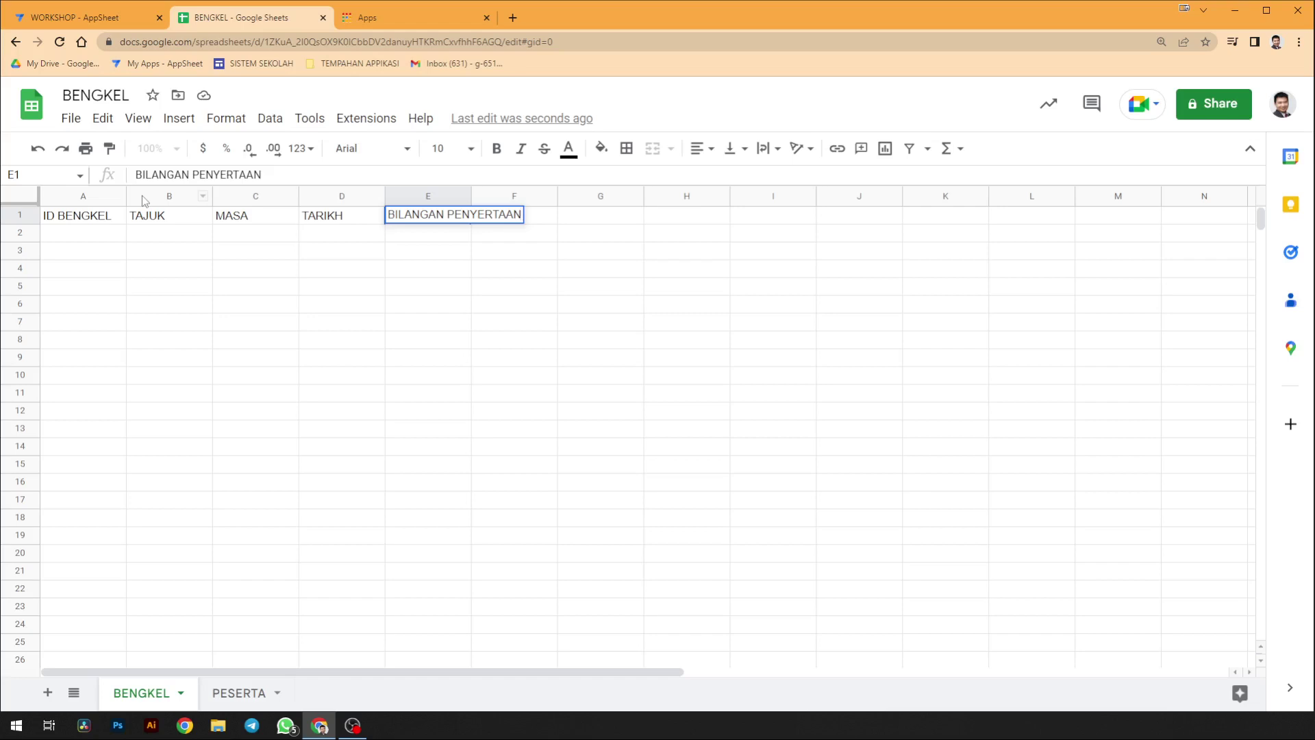
{"action": "key", "text": "Return"}
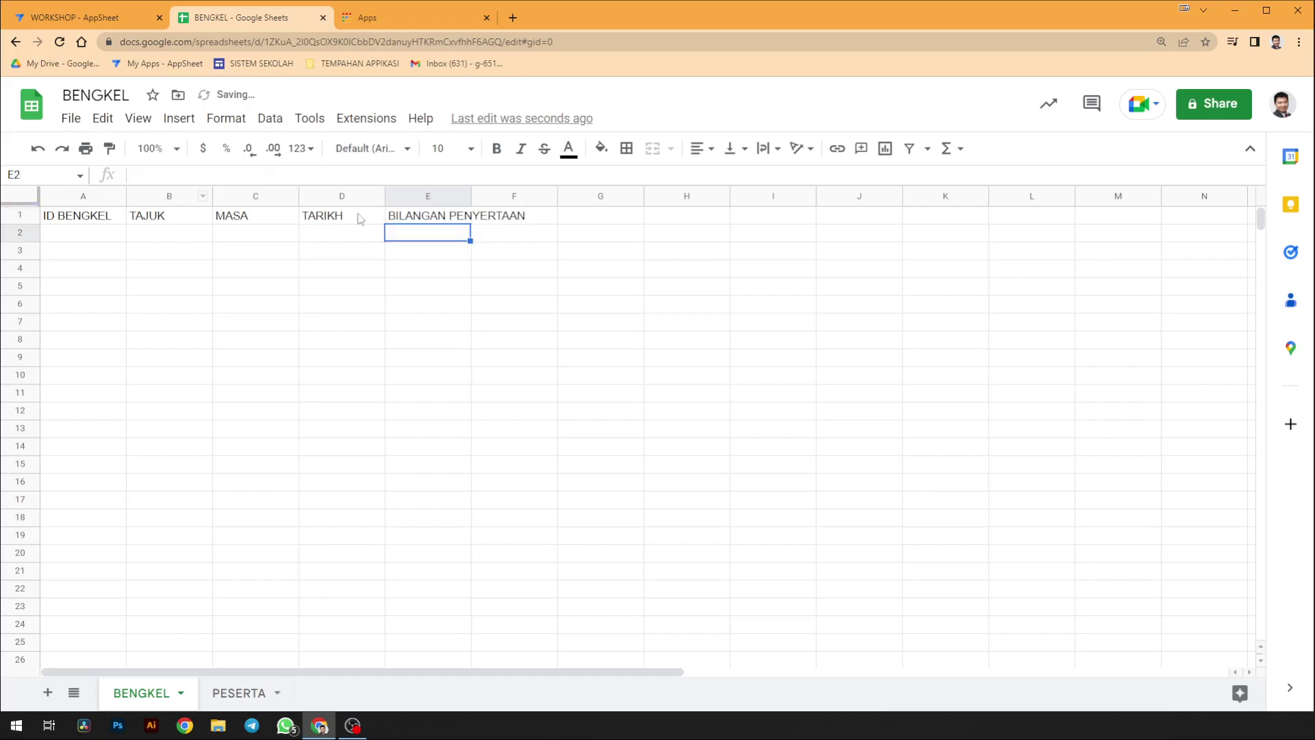
{"action": "double_click", "coordinate": [470, 202]}
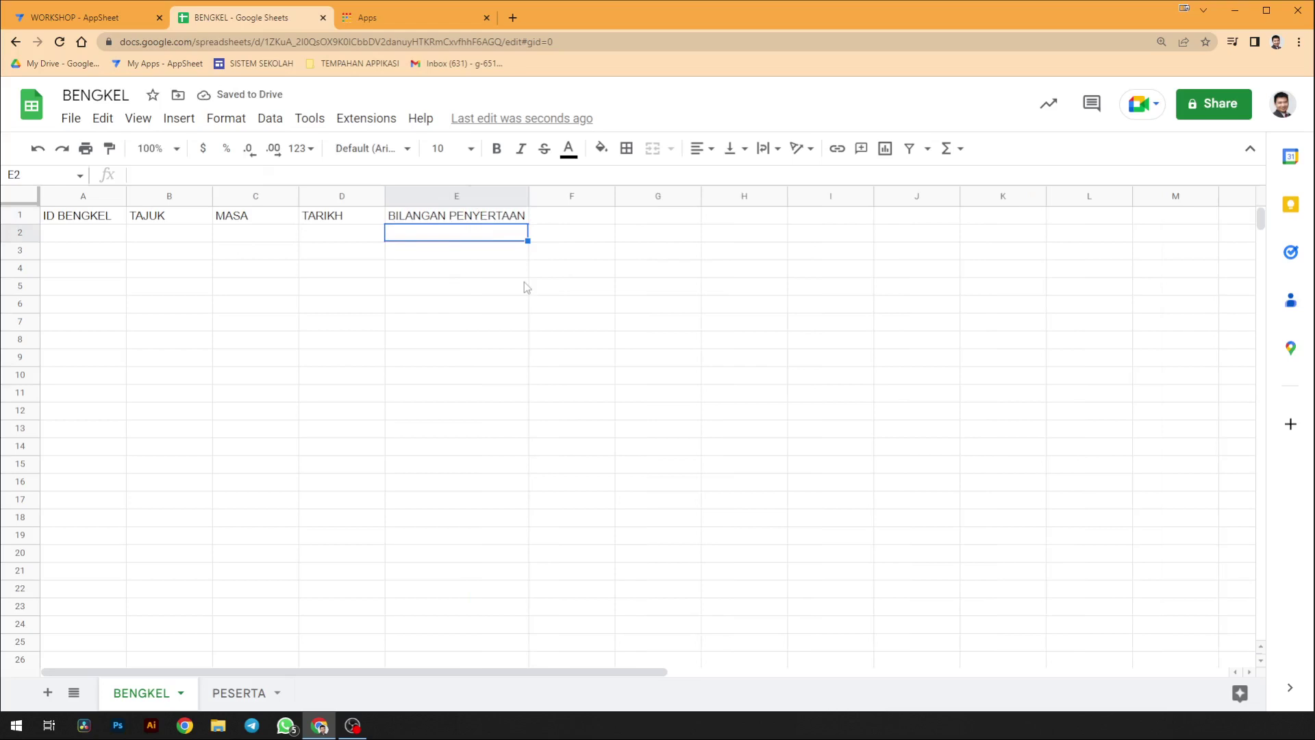
{"action": "left_click", "coordinate": [252, 695]}
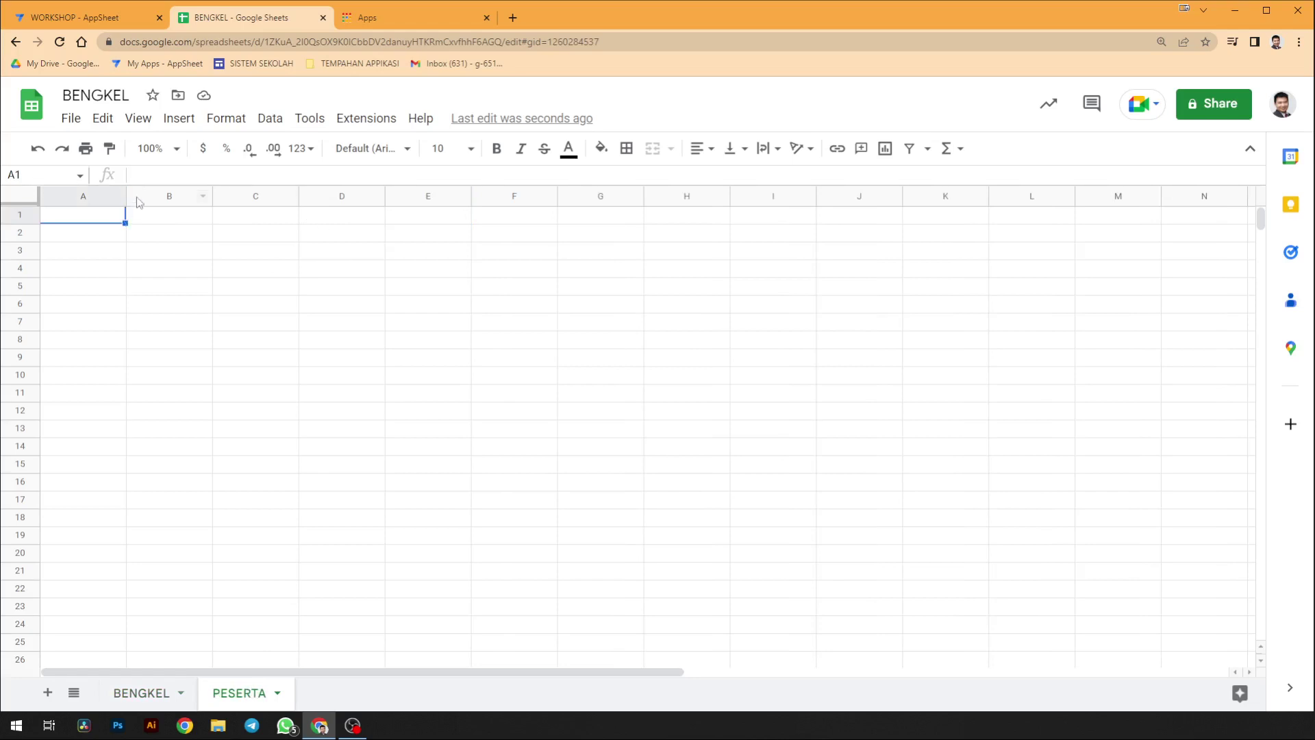
- Enter PESERTA headers ID PESERTA, IC, NAMA, NO TEL and EMAIL in A1–E1
{"action": "type", "text": "ID PESERTA"}
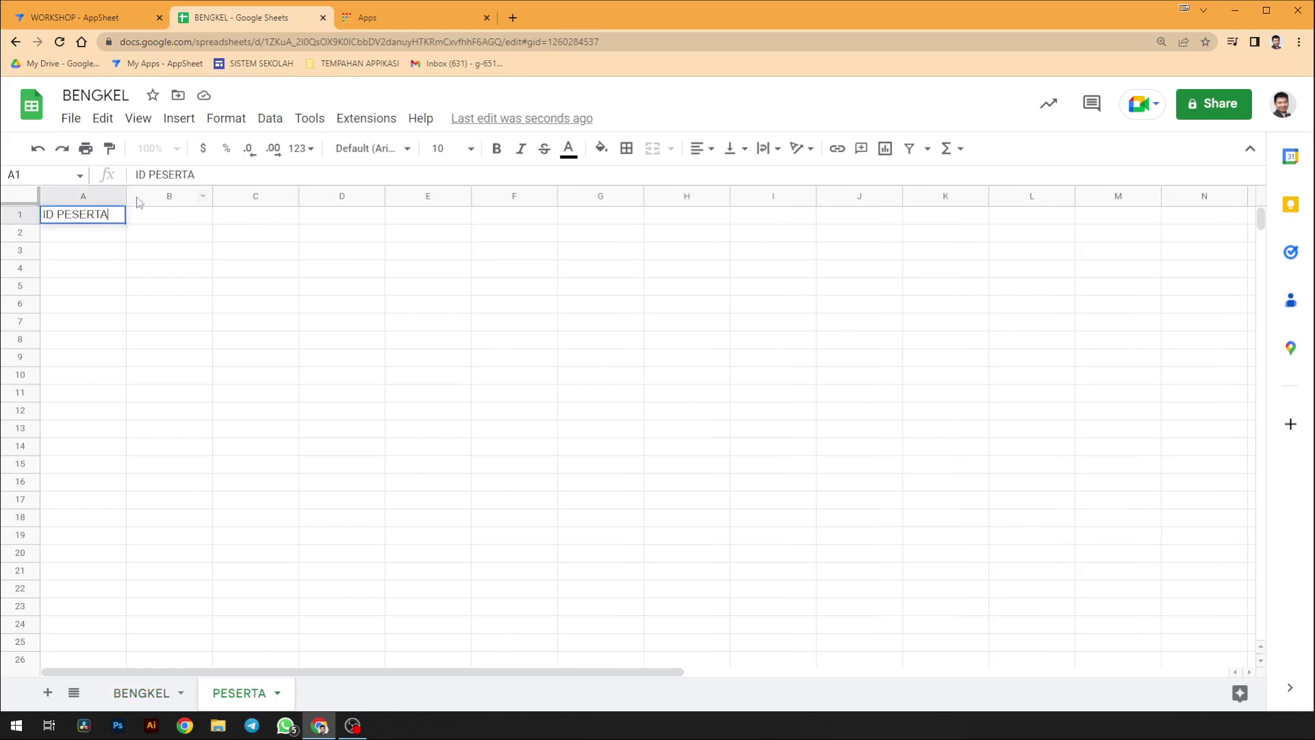
{"action": "key", "text": "Tab"}
{"action": "type", "text": "IC"}
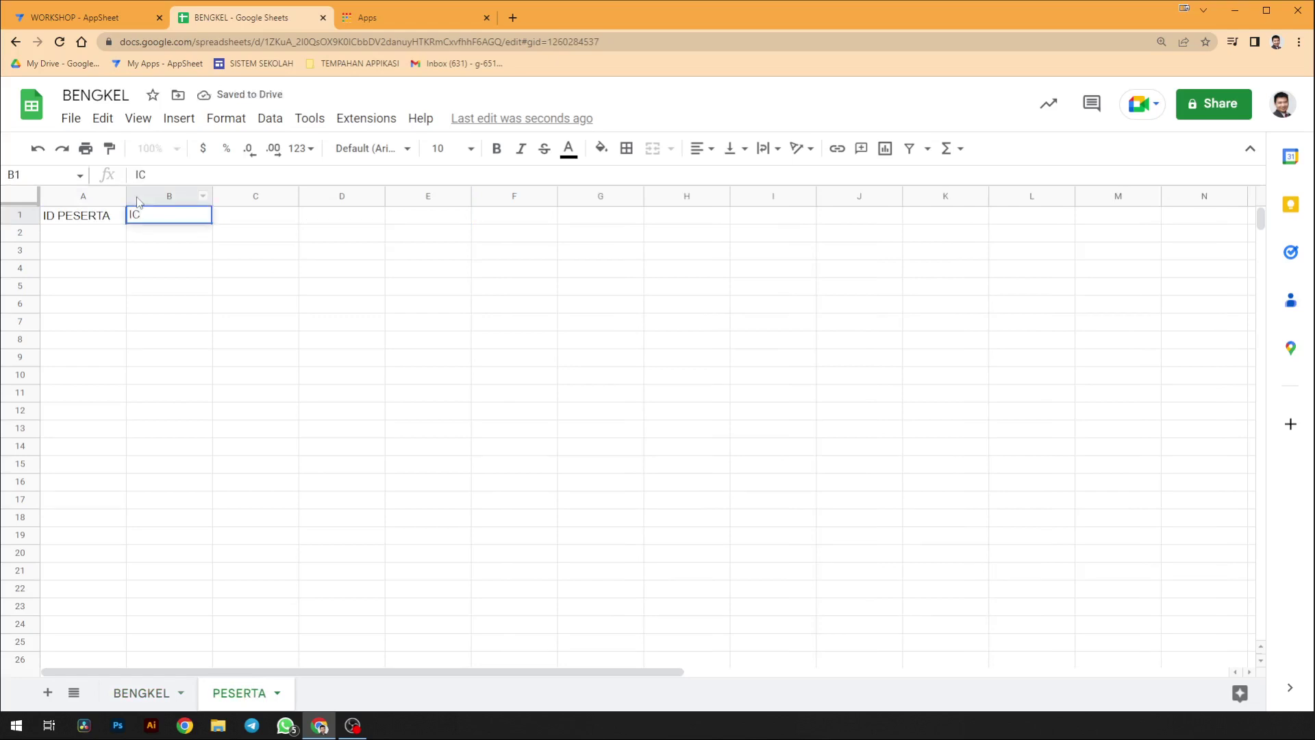
{"action": "key", "text": "Tab"}
{"action": "type", "text": "NAMA"}
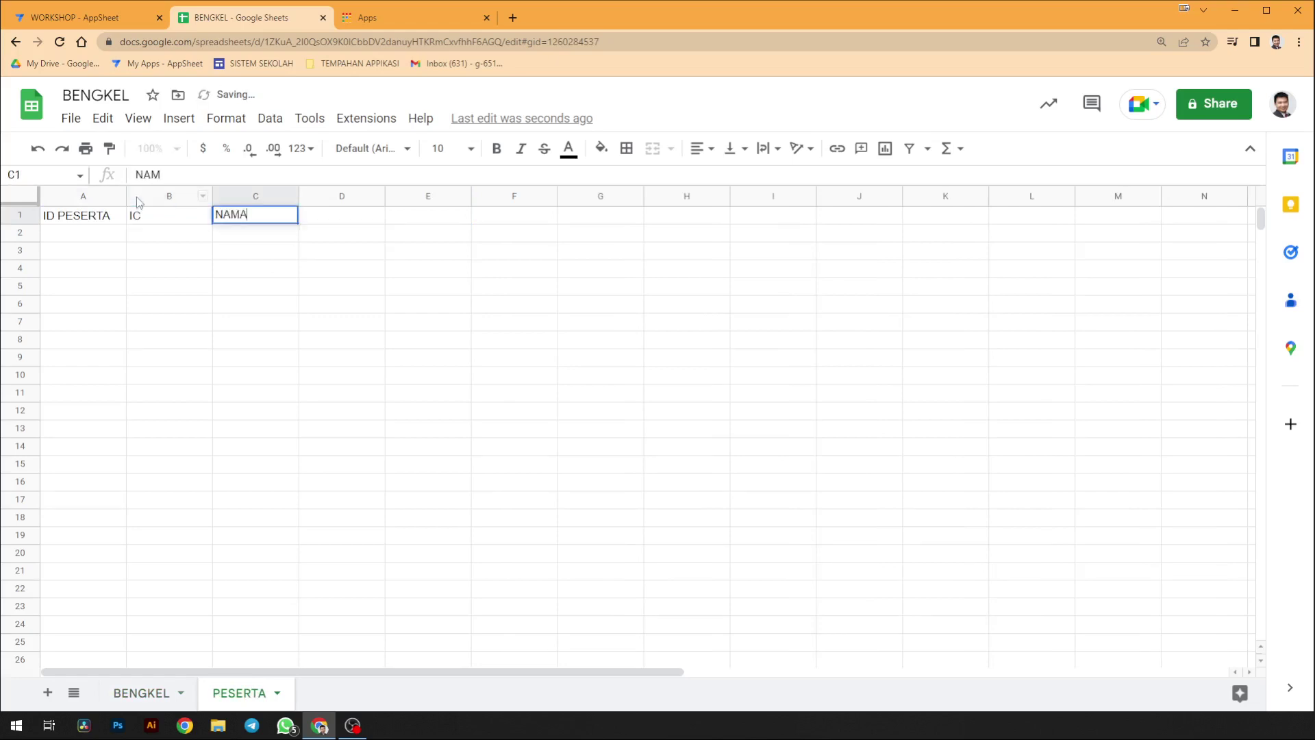
{"action": "key", "text": "Tab"}
{"action": "type", "text": "NO TEL"}
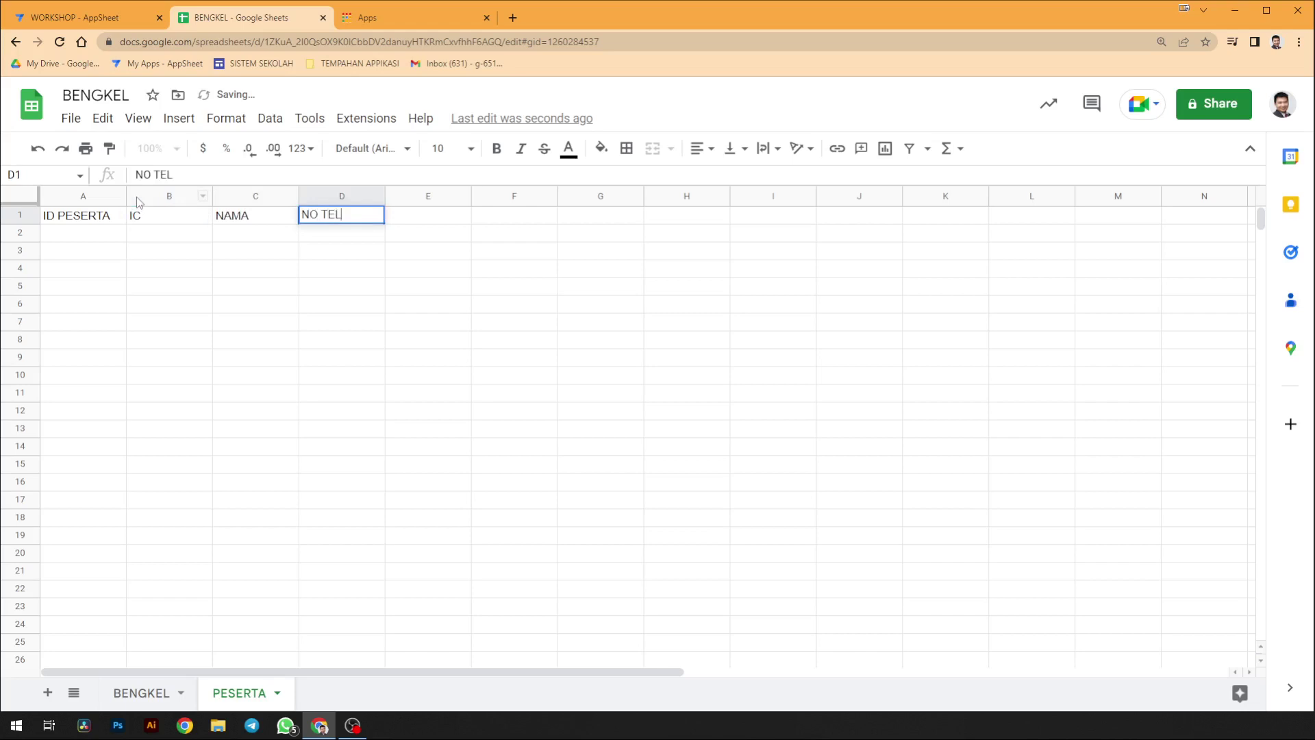
{"action": "key", "text": "Tab"}
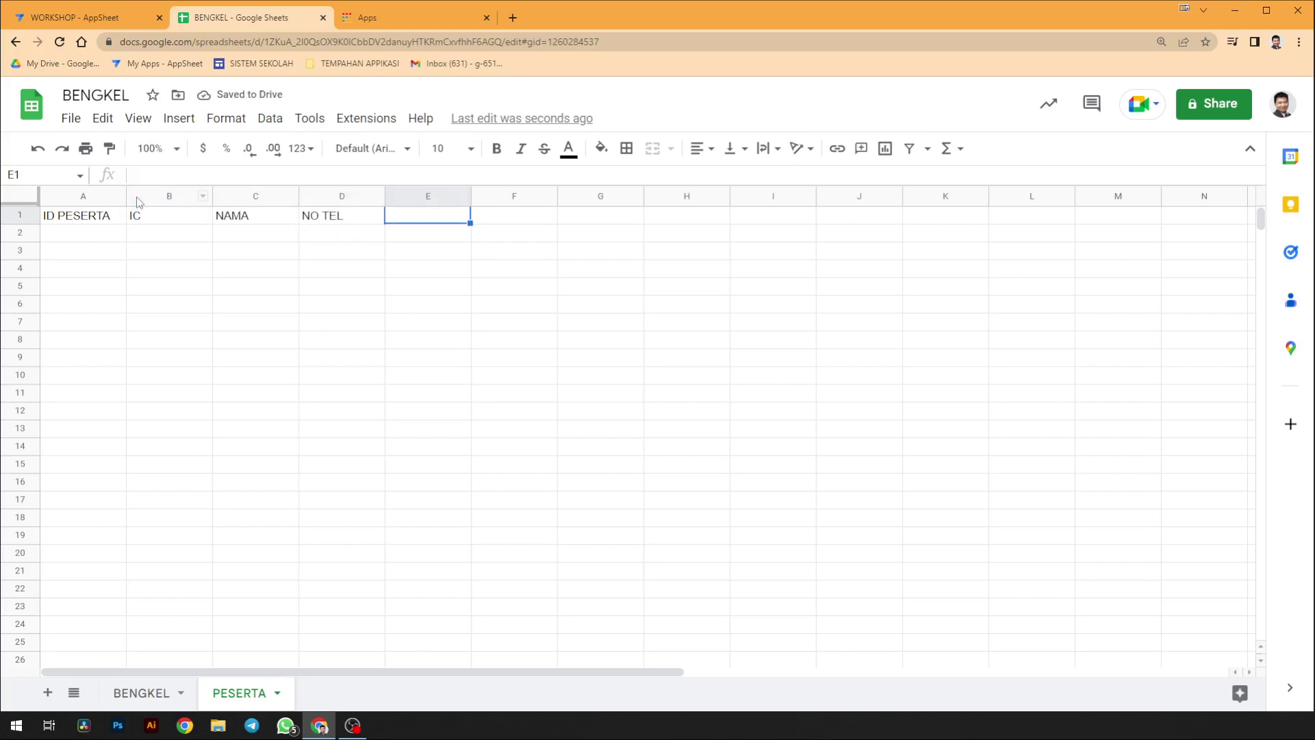
{"action": "type", "text": "EMAIL"}
{"action": "key", "text": "Tab"}
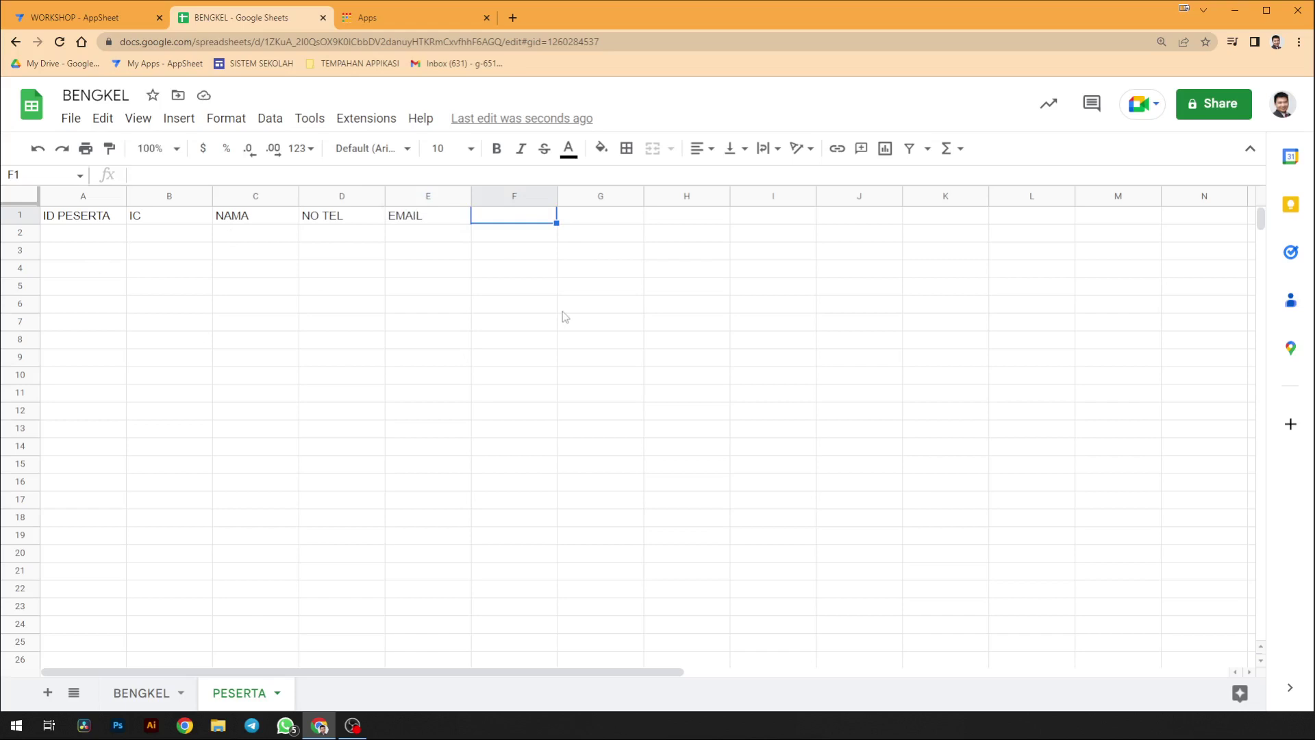
- Insert a column before IC on PESERTA and head it ID BENGKEL
{"action": "left_click", "coordinate": [145, 694]}
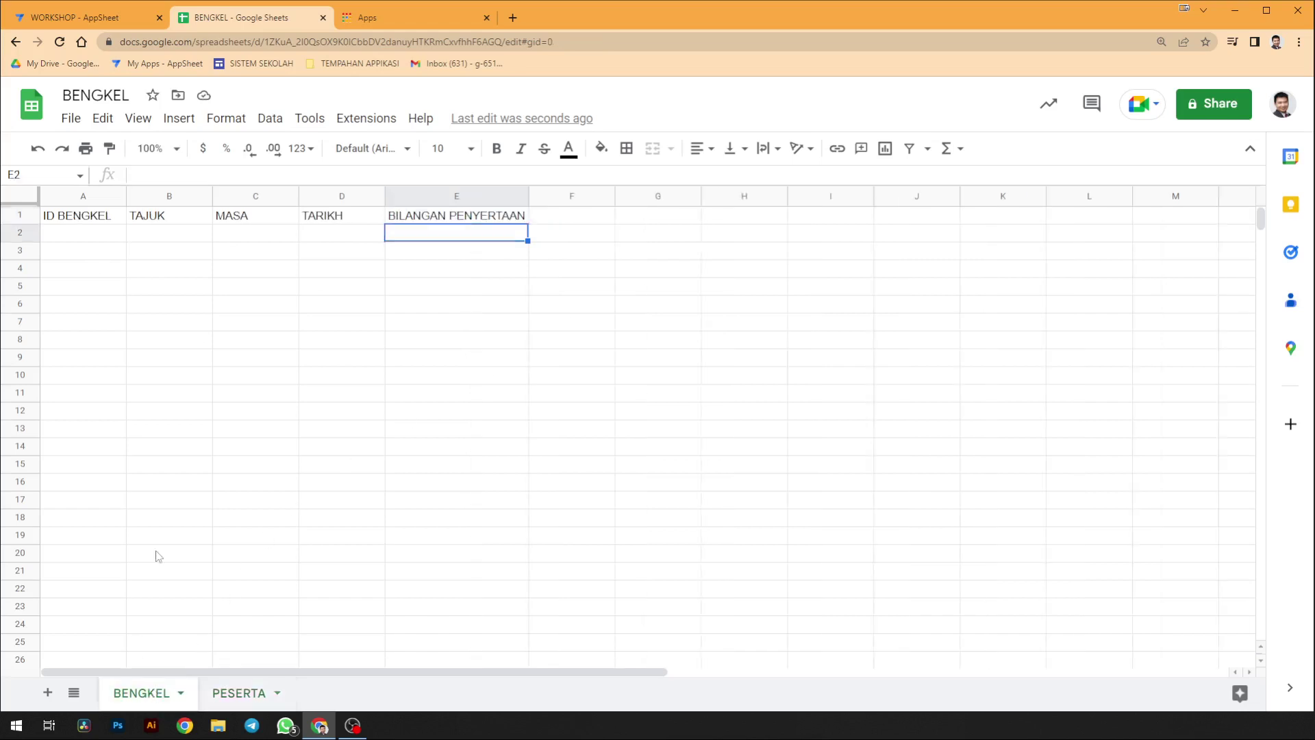
{"action": "left_click", "coordinate": [233, 694]}
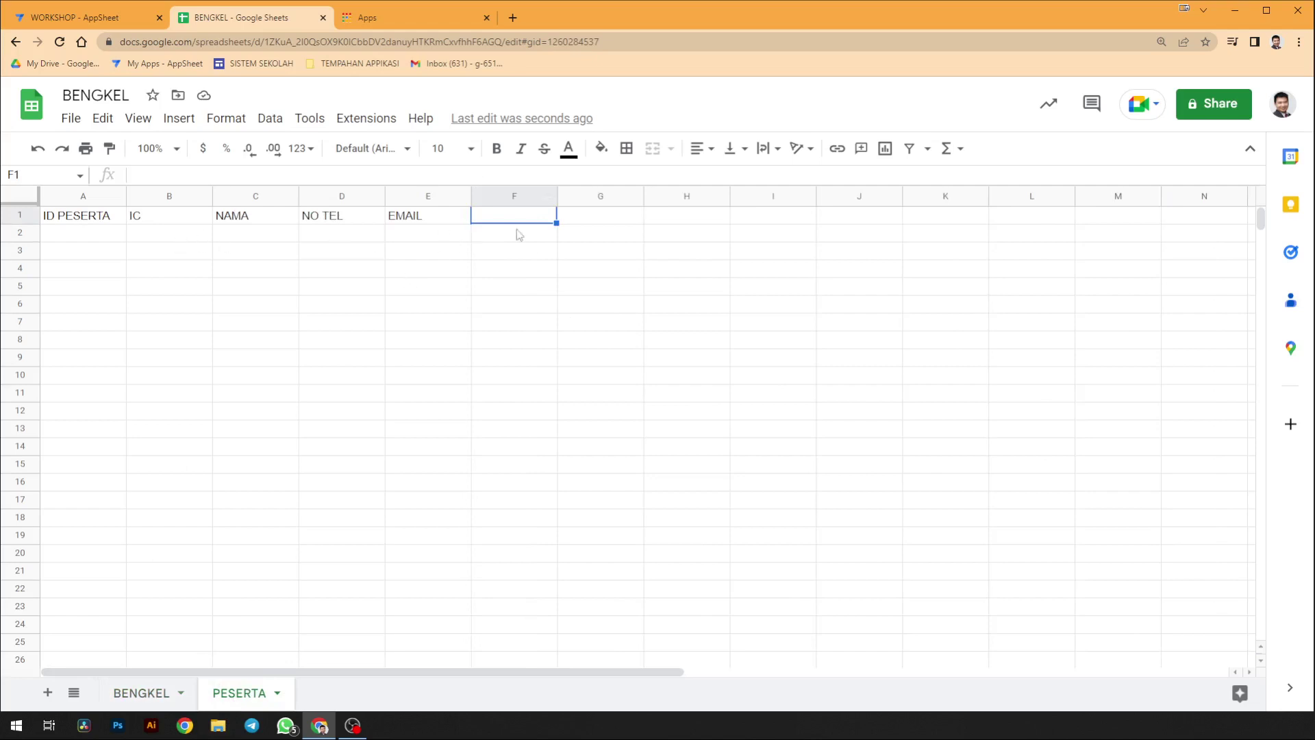
{"action": "right_click", "coordinate": [167, 198]}
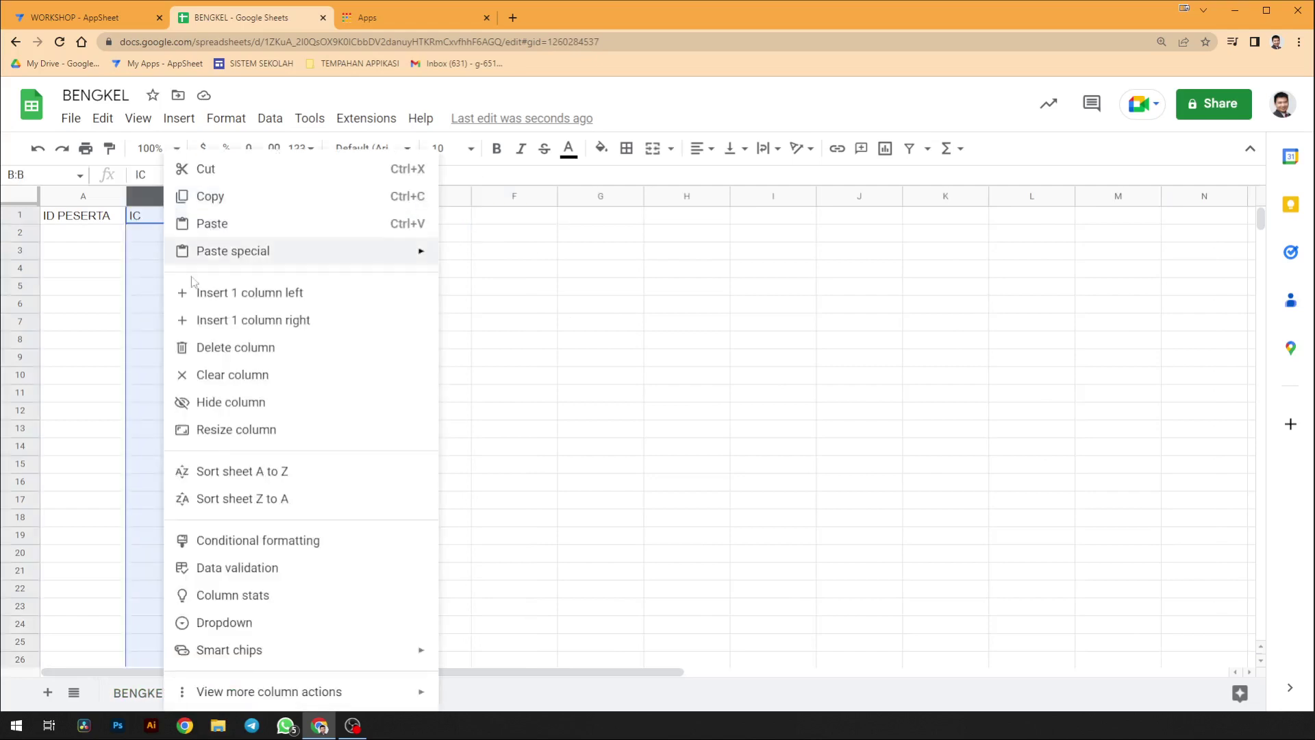
{"action": "left_click", "coordinate": [255, 293]}
{"action": "left_click", "coordinate": [164, 220]}
{"action": "type", "text": "ID PES"}
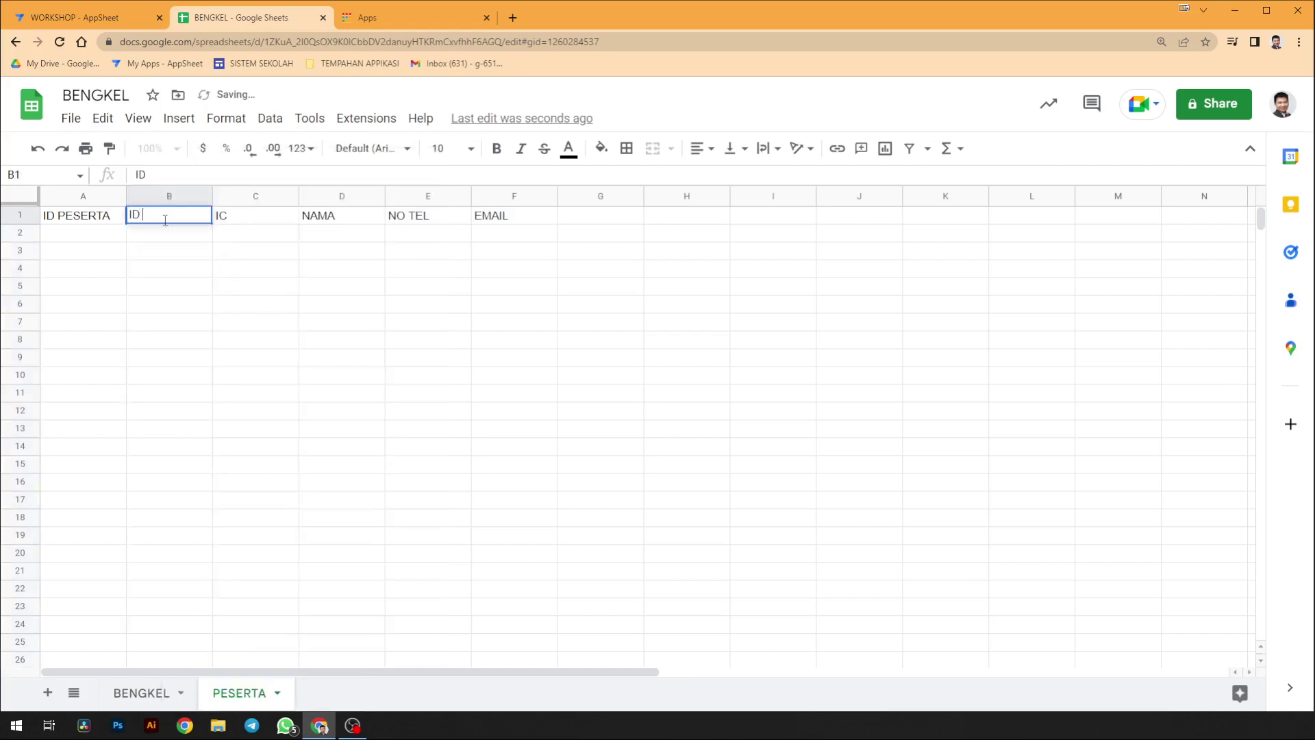
{"action": "key", "text": "BackSpace"}
{"action": "key", "text": "BackSpace"}
{"action": "key", "text": "BackSpace"}
{"action": "type", "text": "BENGKEL"}
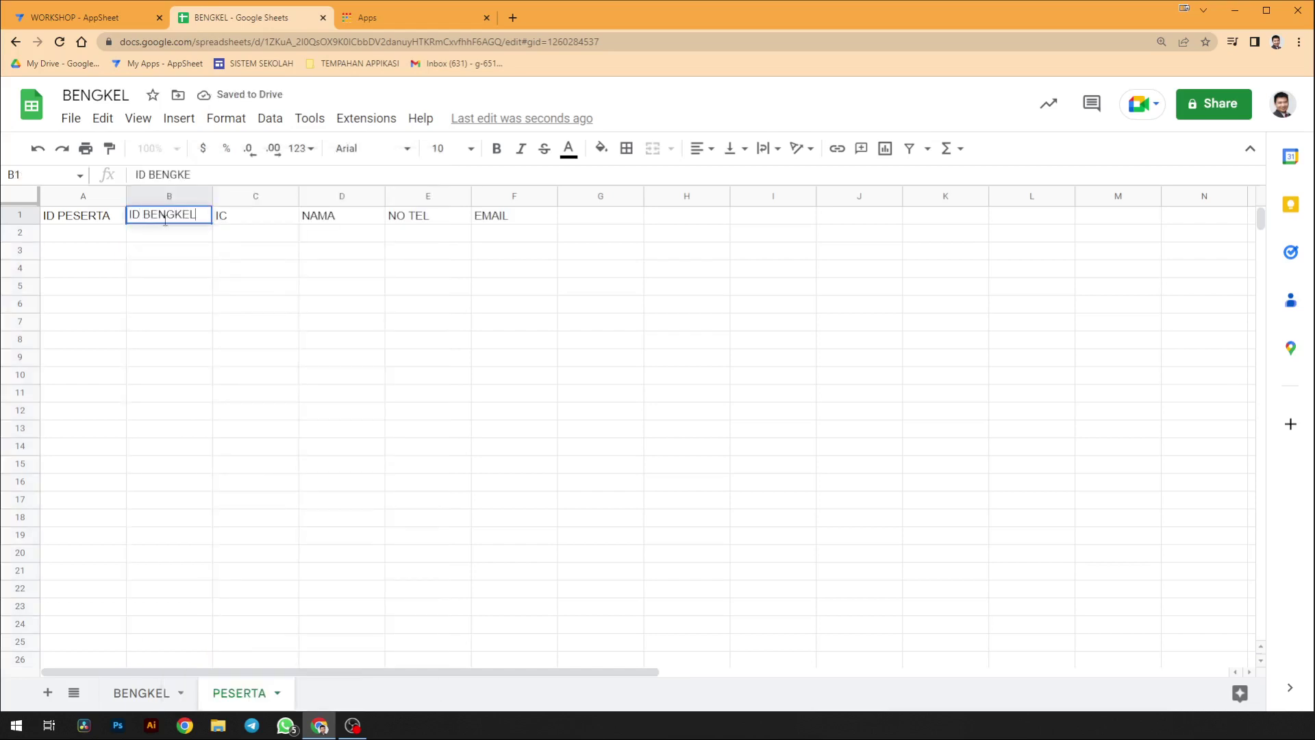
{"action": "key", "text": "Return"}
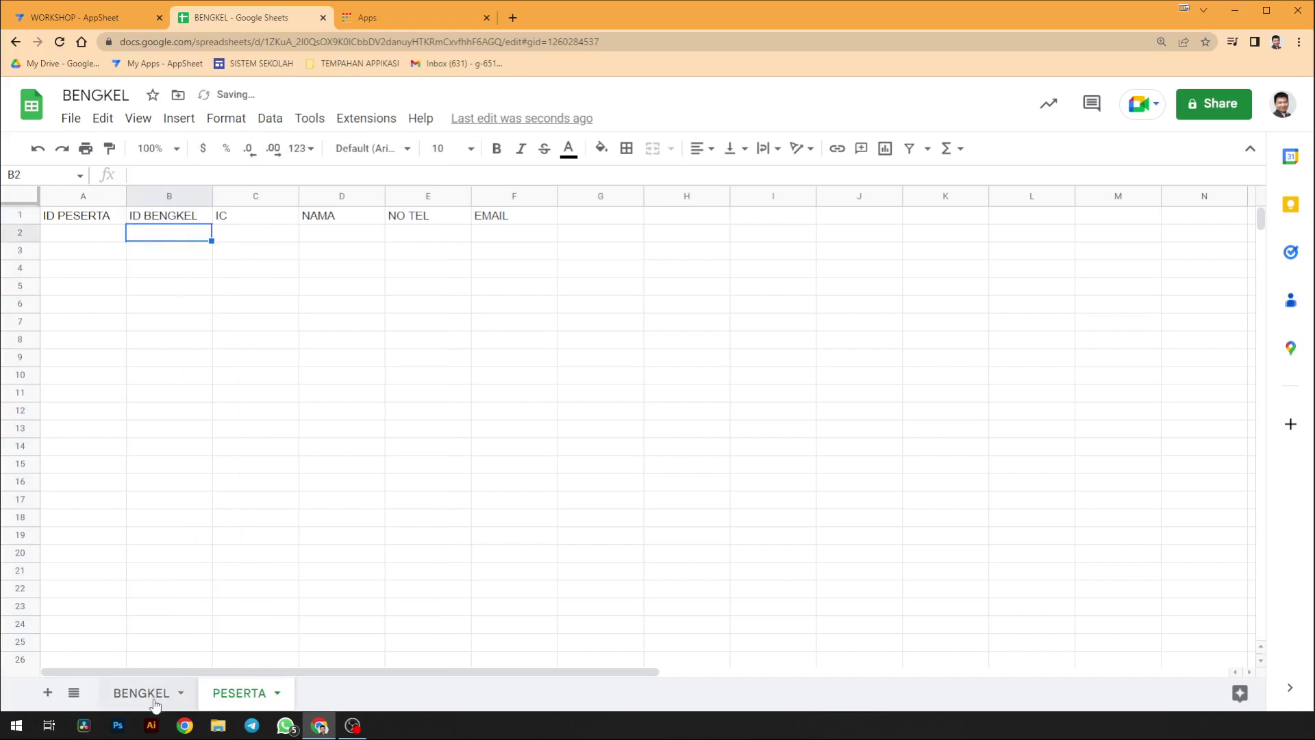
- Compare the BENGKEL and PESERTA sheets, ending on the BENGKEL sheet
{"action": "left_click", "coordinate": [150, 694]}
{"action": "left_click", "coordinate": [89, 233]}
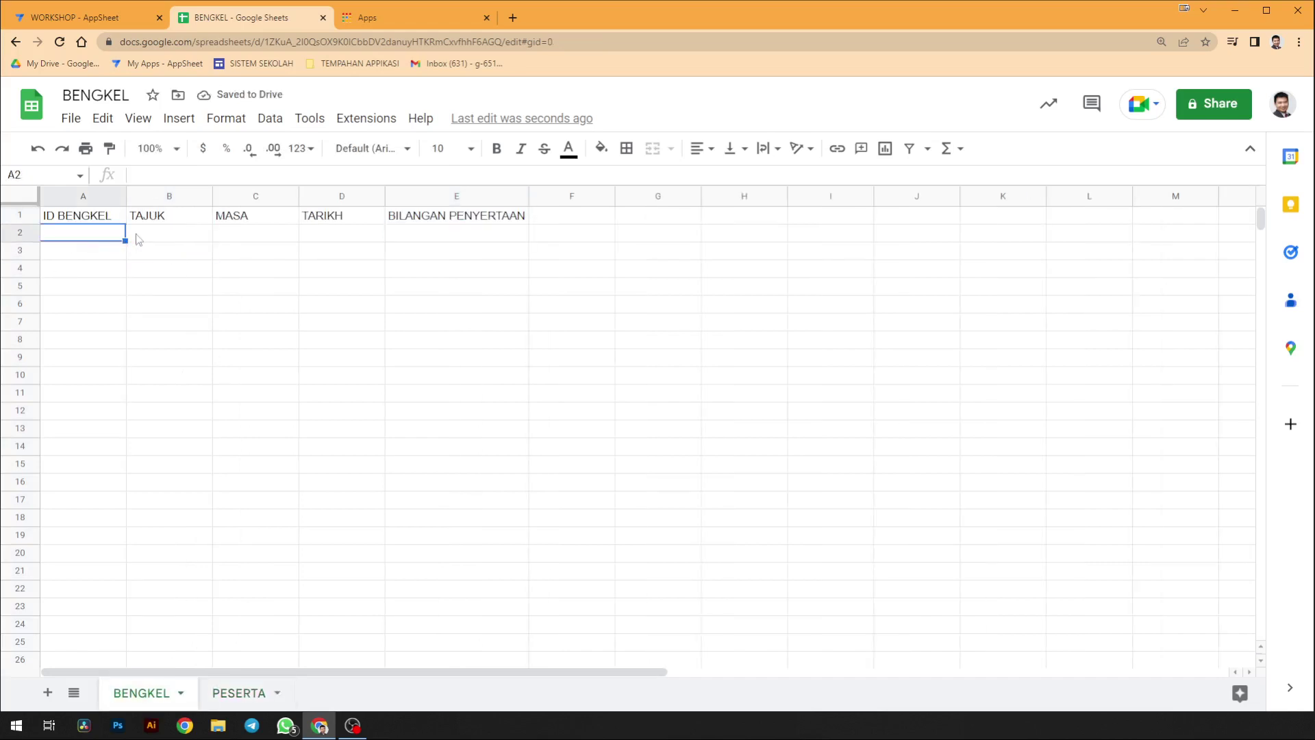
{"action": "left_click", "coordinate": [238, 693]}
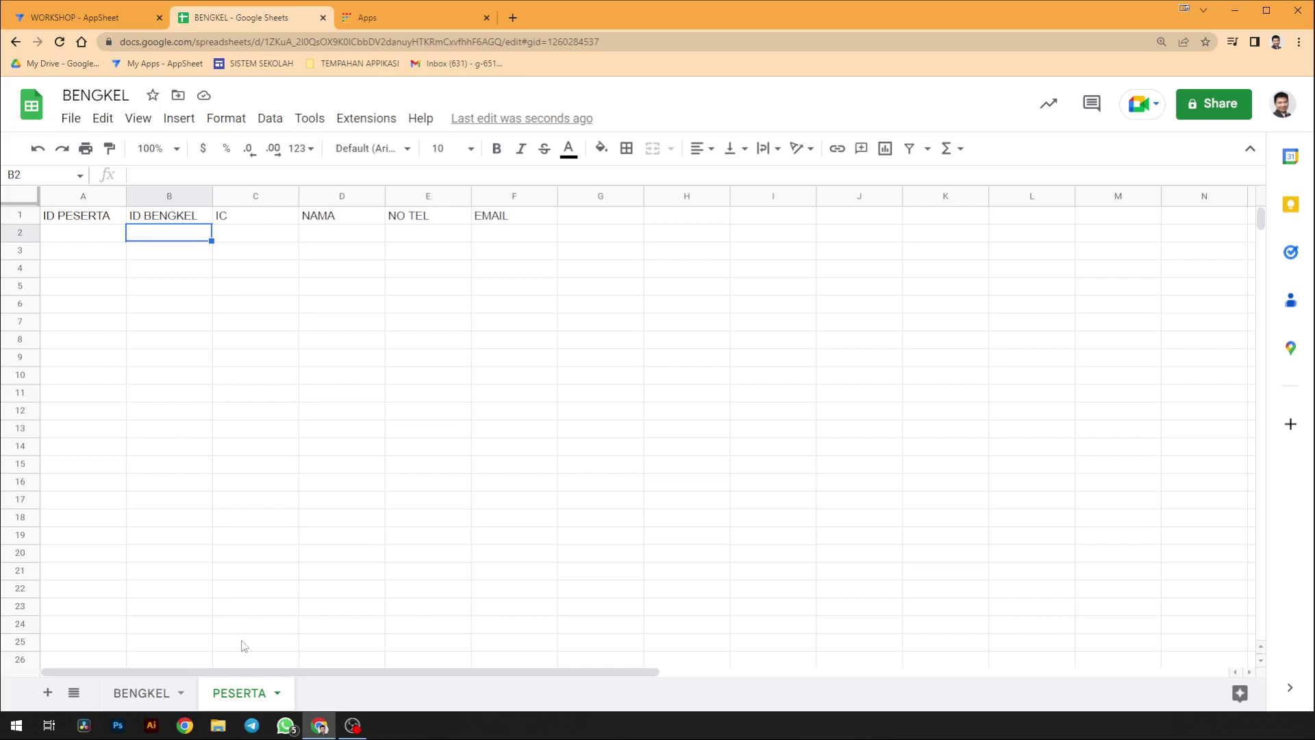
{"action": "left_click", "coordinate": [142, 693]}
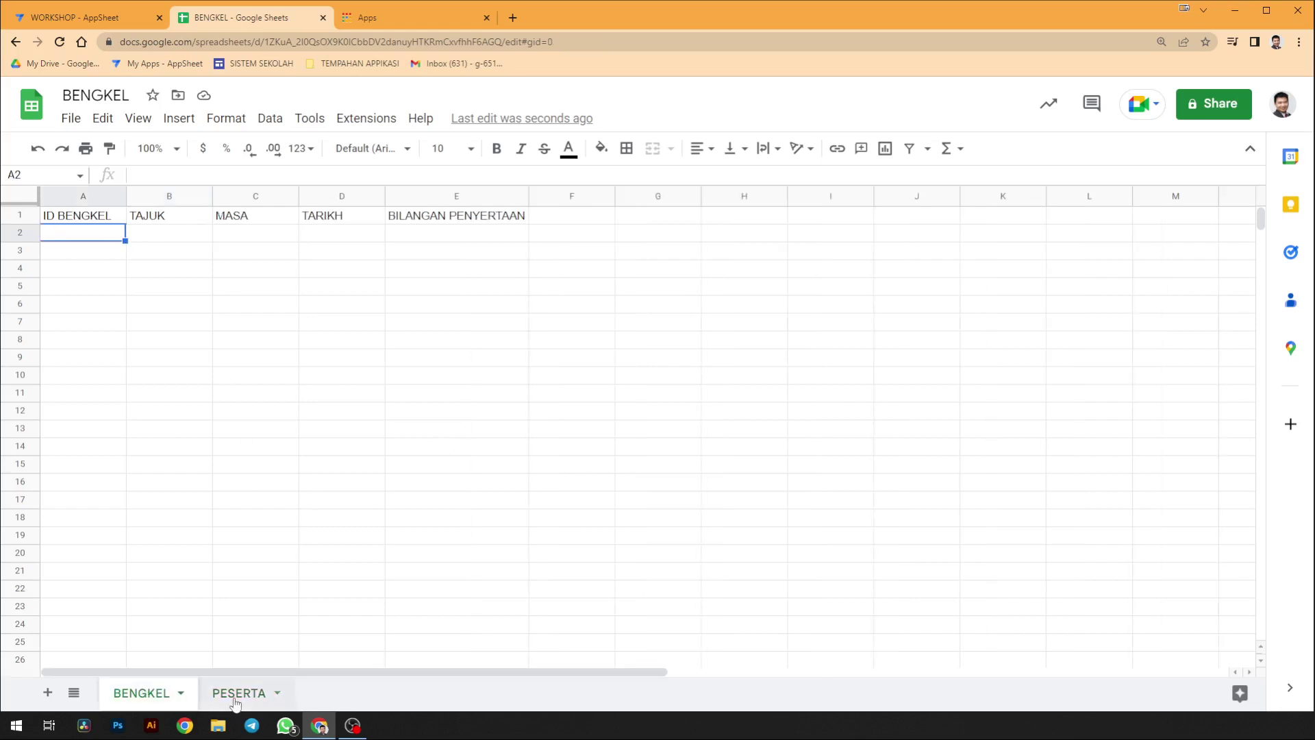
- Create an AppSheet app from the spreadsheet via Extensions > AppSheet > Create an app
{"action": "left_click", "coordinate": [381, 123]}
{"action": "mouse_move", "coordinate": [522, 248]}
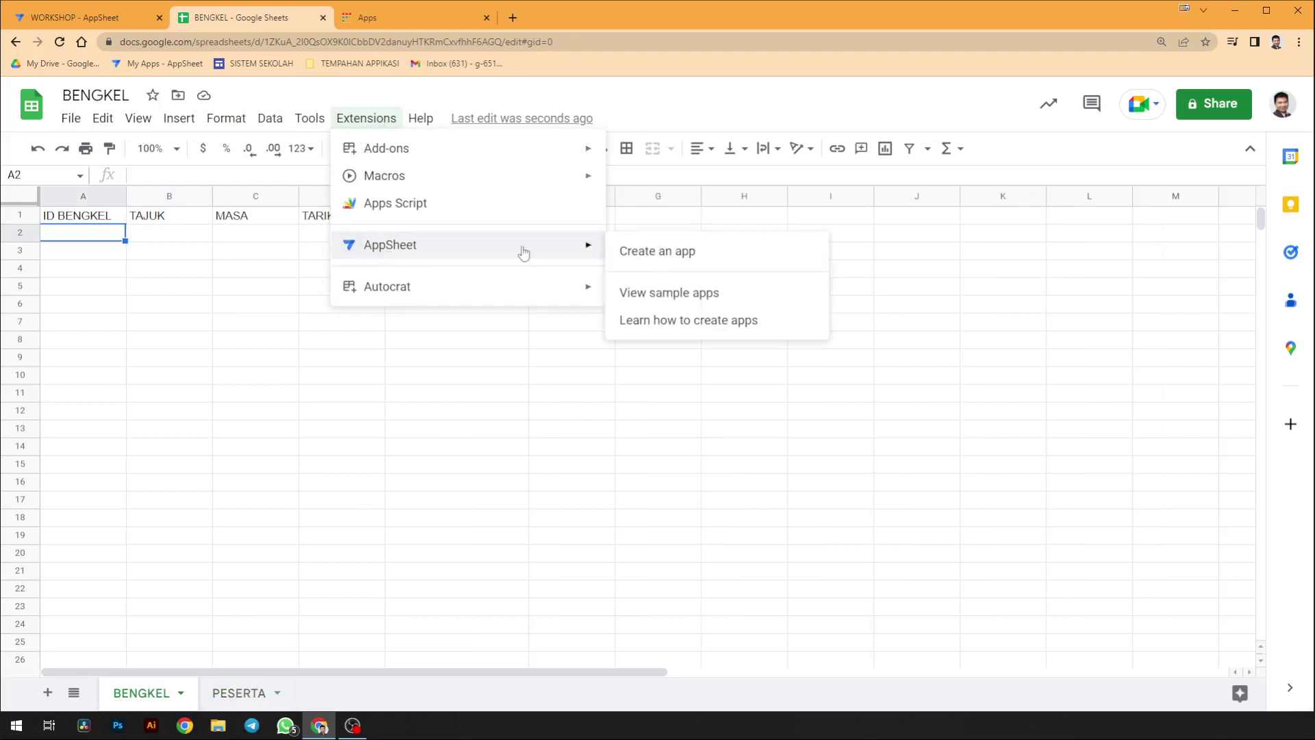
{"action": "left_click", "coordinate": [721, 251]}
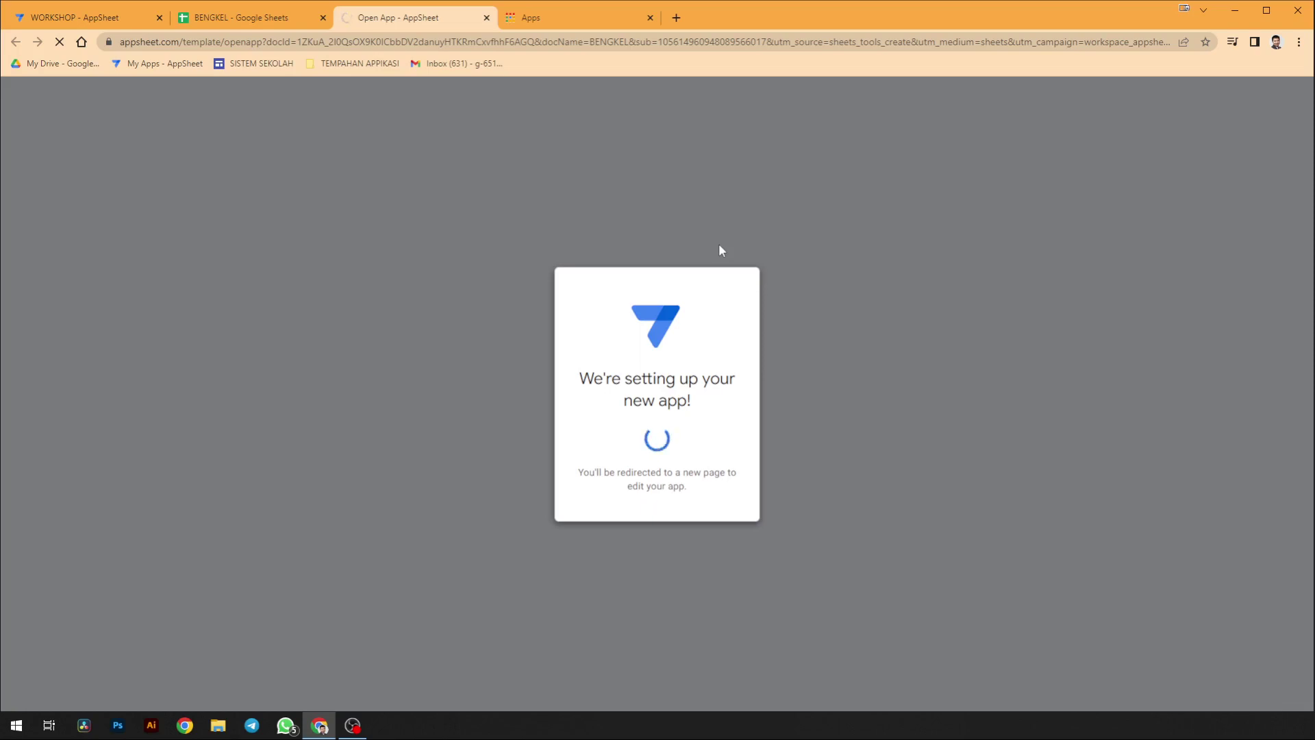
{"action": "left_click", "coordinate": [257, 21]}
{"action": "left_click", "coordinate": [385, 18]}
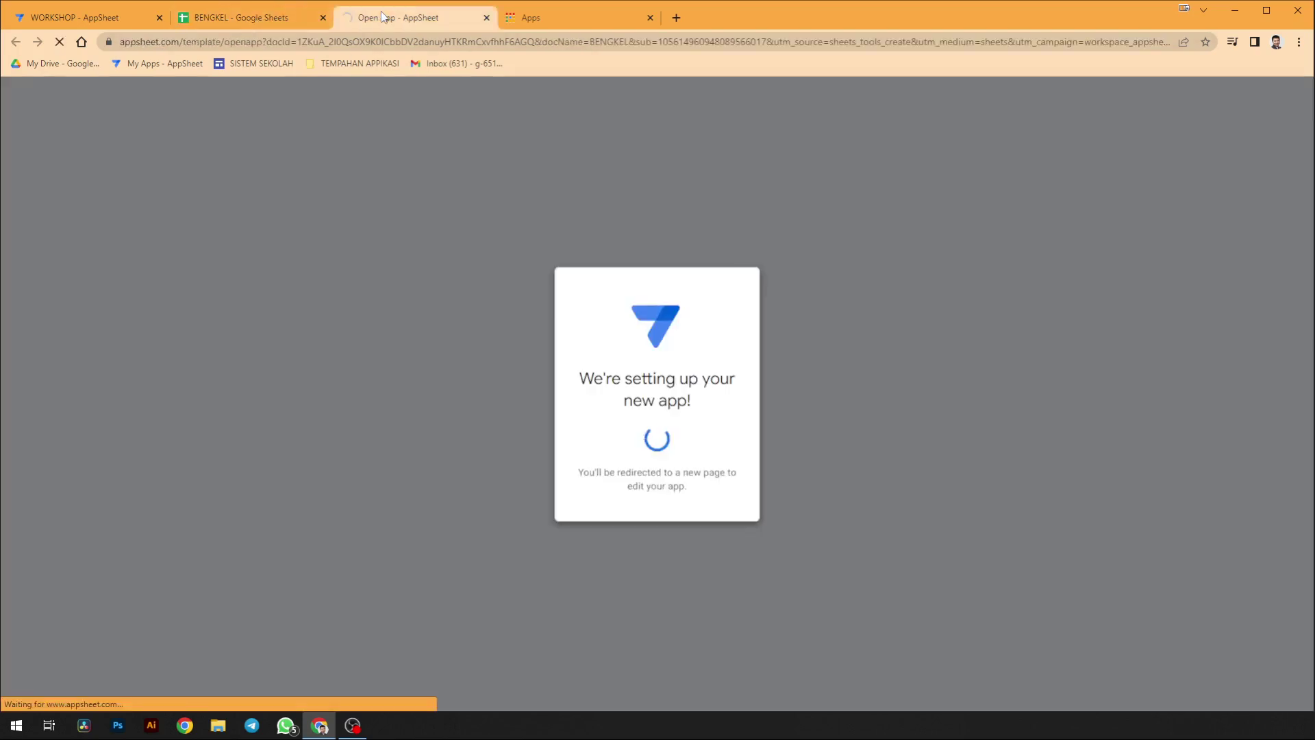
{"action": "left_click", "coordinate": [226, 17]}
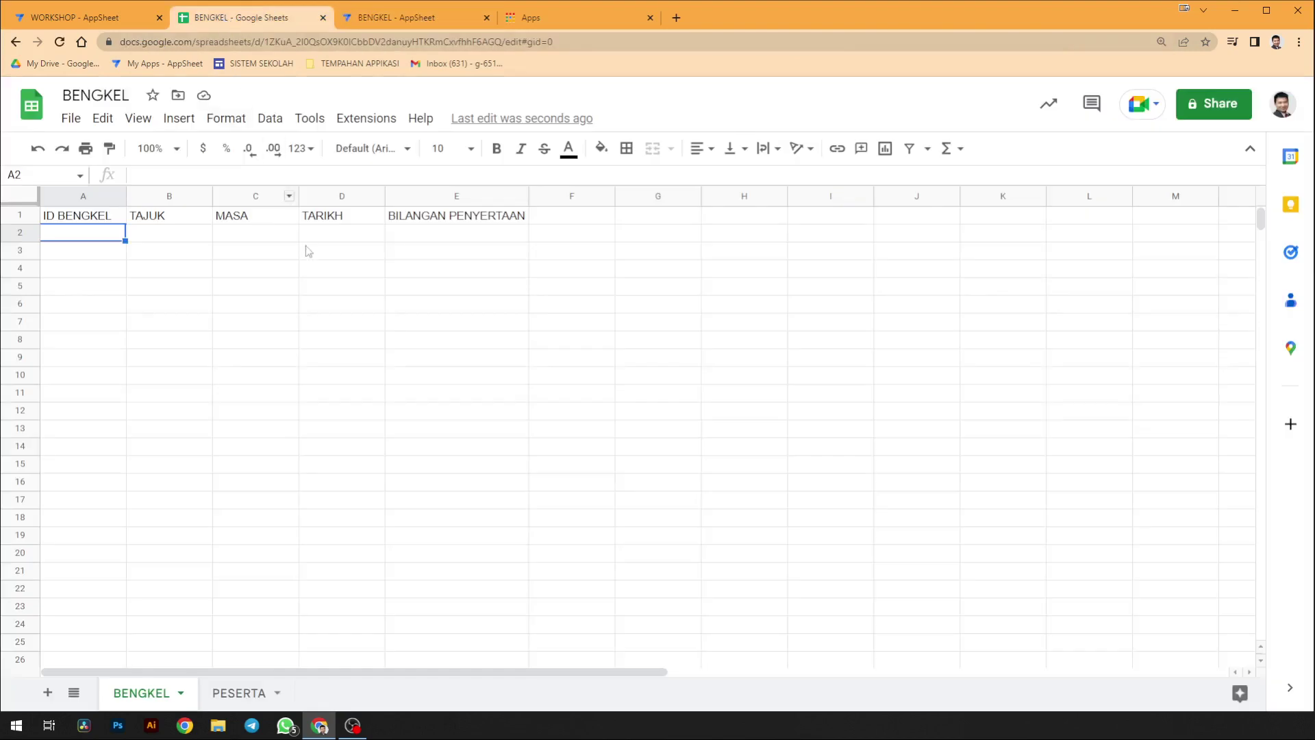
- Add a GAMBAR header in F1 and centre-align column F
{"action": "left_click", "coordinate": [574, 219]}
{"action": "type", "text": "GAMBAR"}
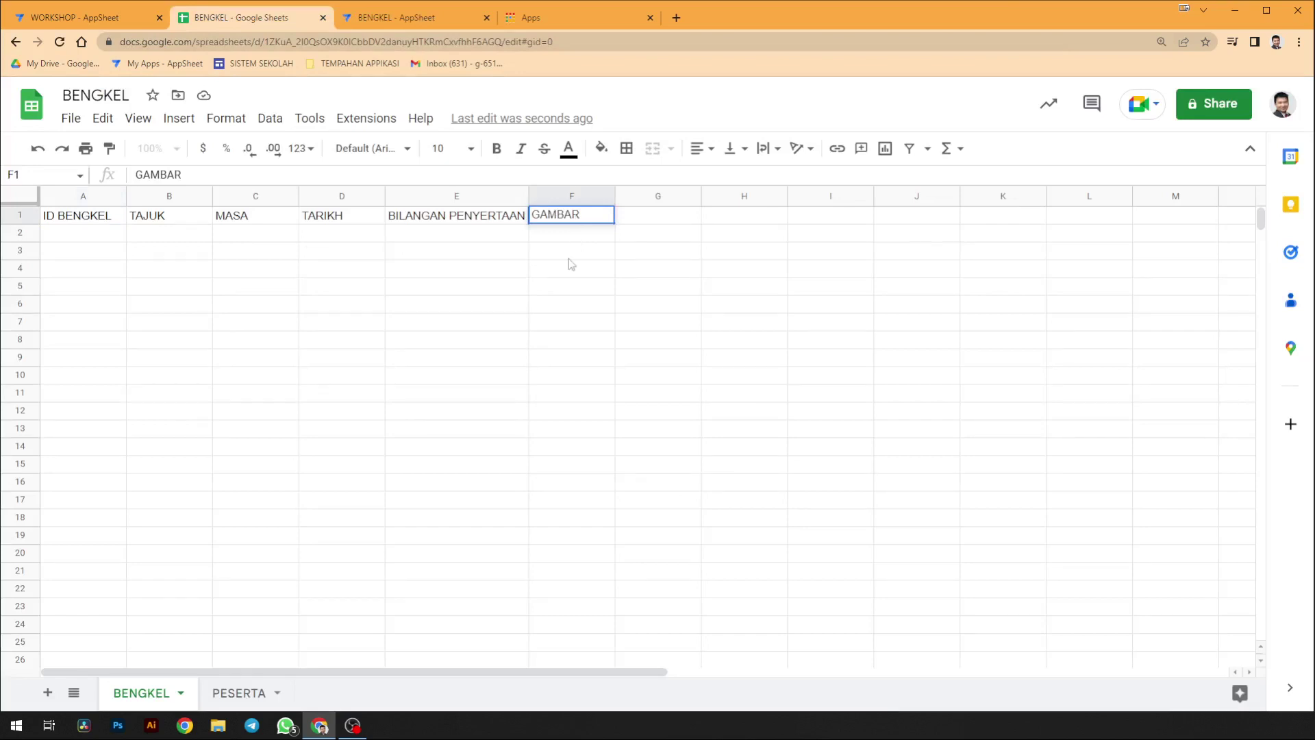
{"action": "left_click", "coordinate": [569, 259]}
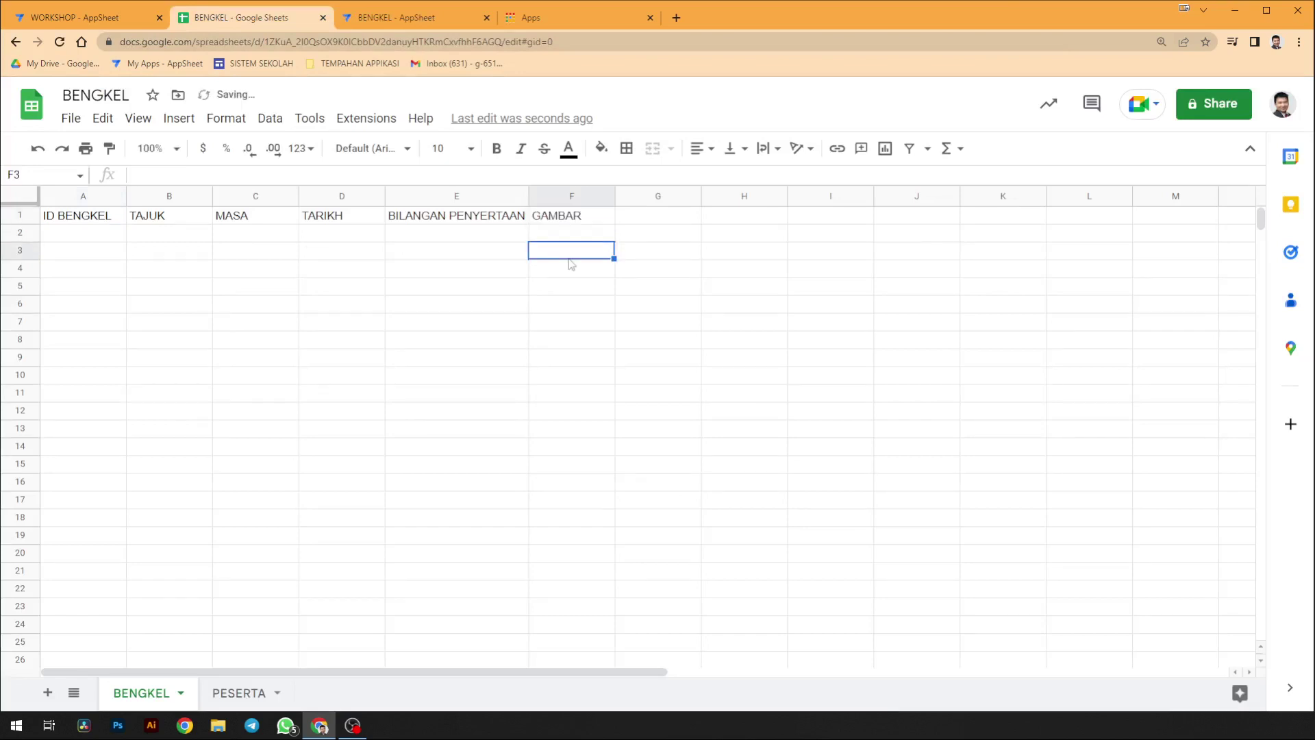
{"action": "left_click", "coordinate": [587, 221]}
{"action": "left_click", "coordinate": [587, 197]}
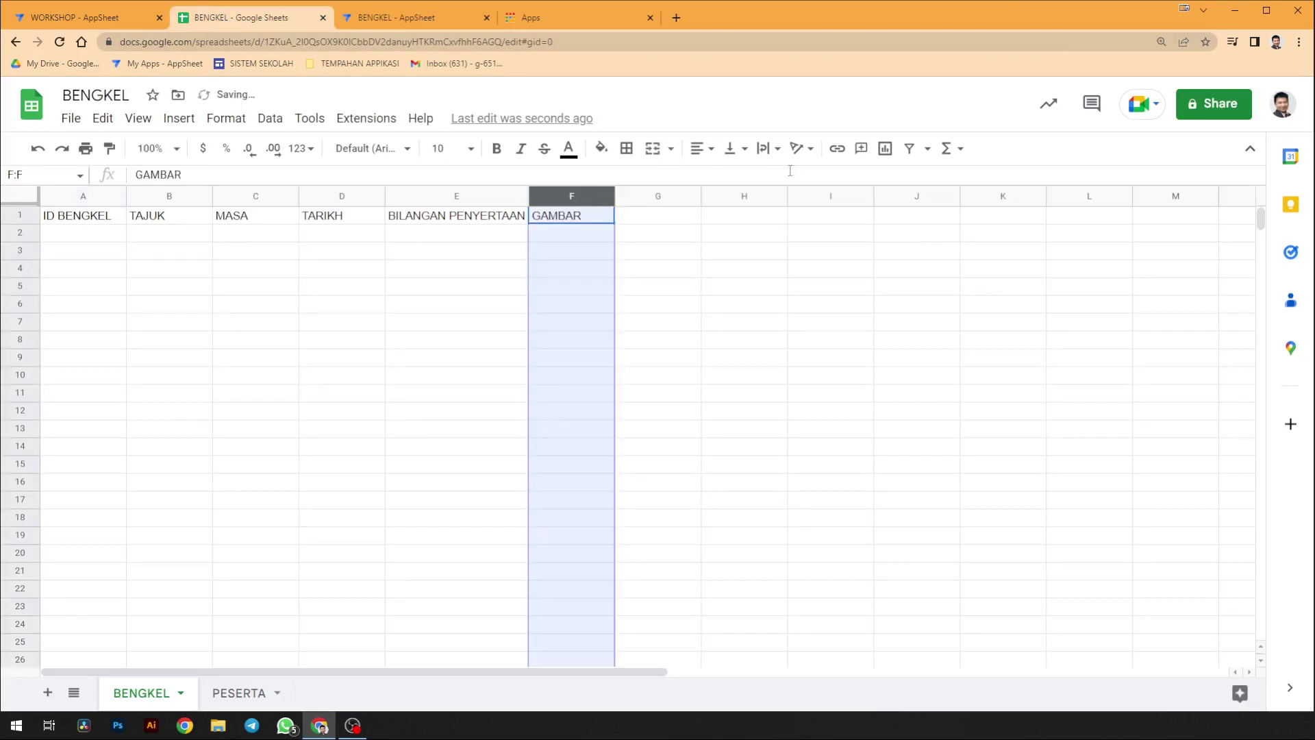
{"action": "left_click", "coordinate": [700, 148]}
{"action": "left_click", "coordinate": [723, 176]}
{"action": "left_click", "coordinate": [428, 24]}
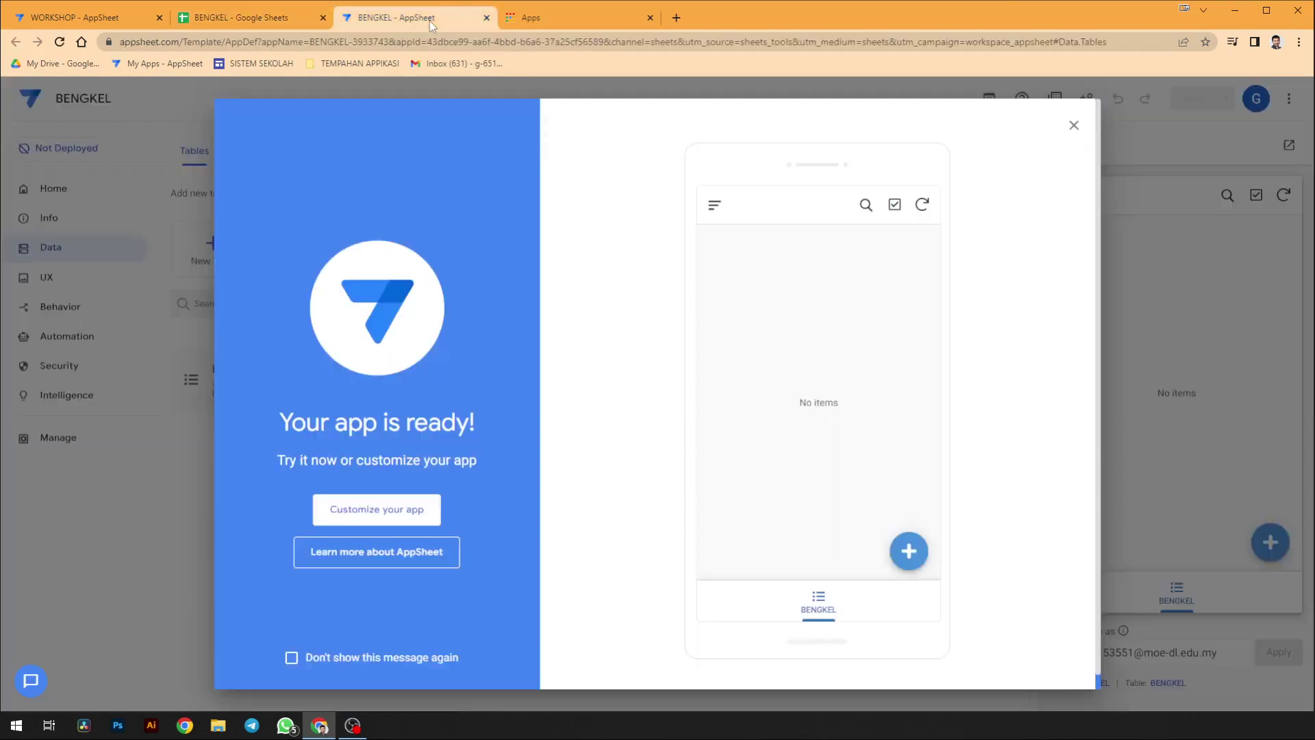
- Regenerate the BENGKEL table's column structure so it shows 7 columns including GAMBAR
{"action": "left_click", "coordinate": [411, 508]}
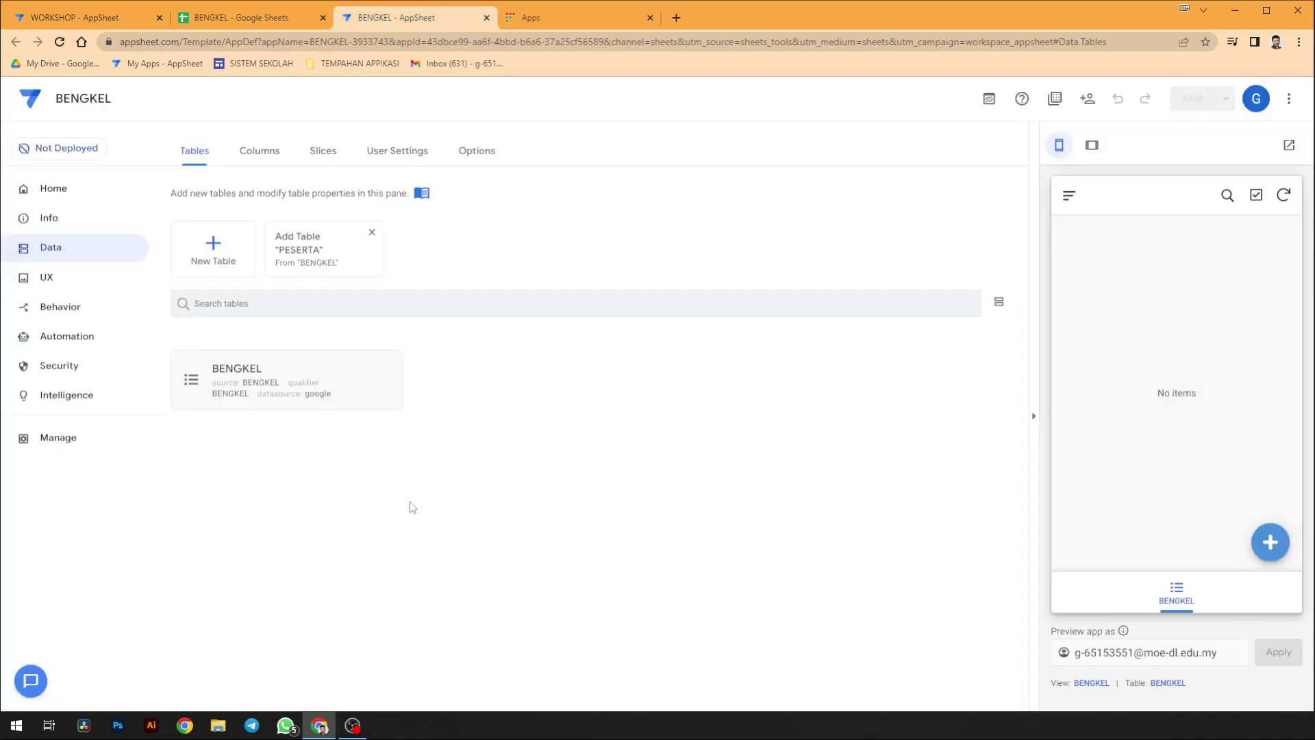
{"action": "left_click", "coordinate": [302, 381]}
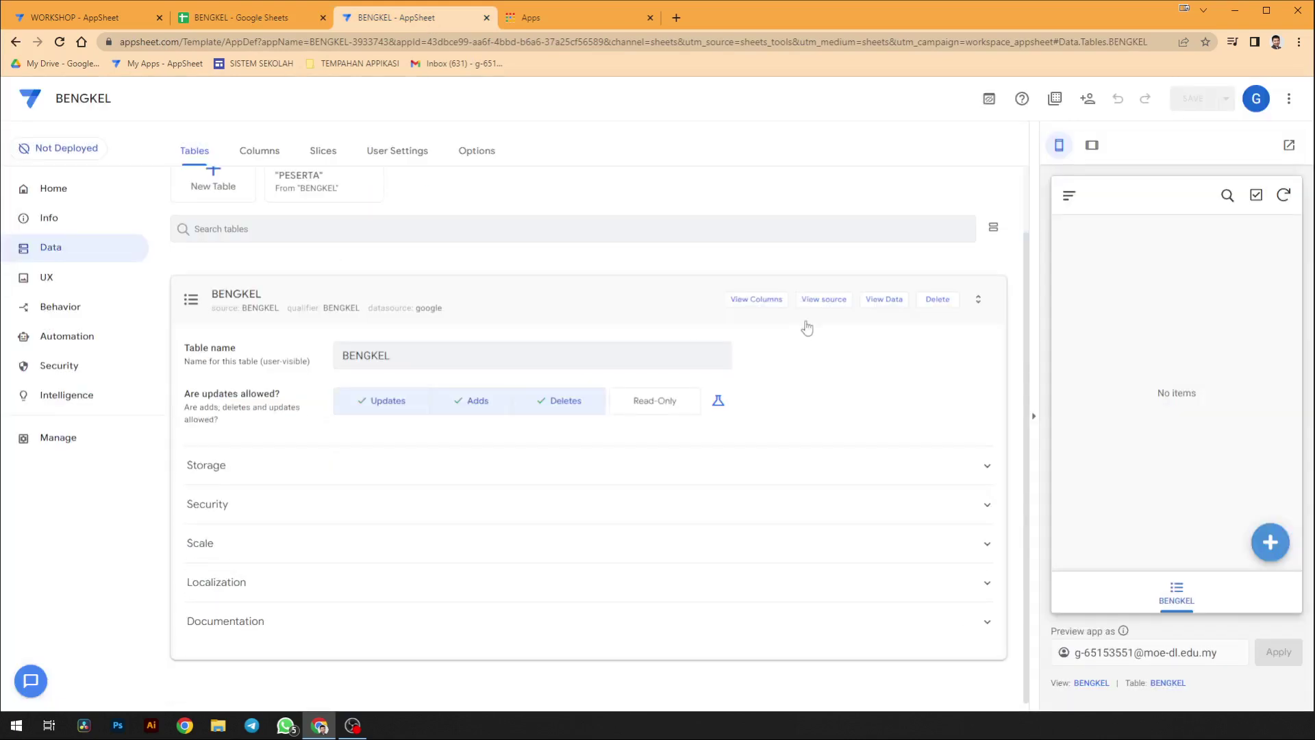
{"action": "left_click", "coordinate": [260, 150]}
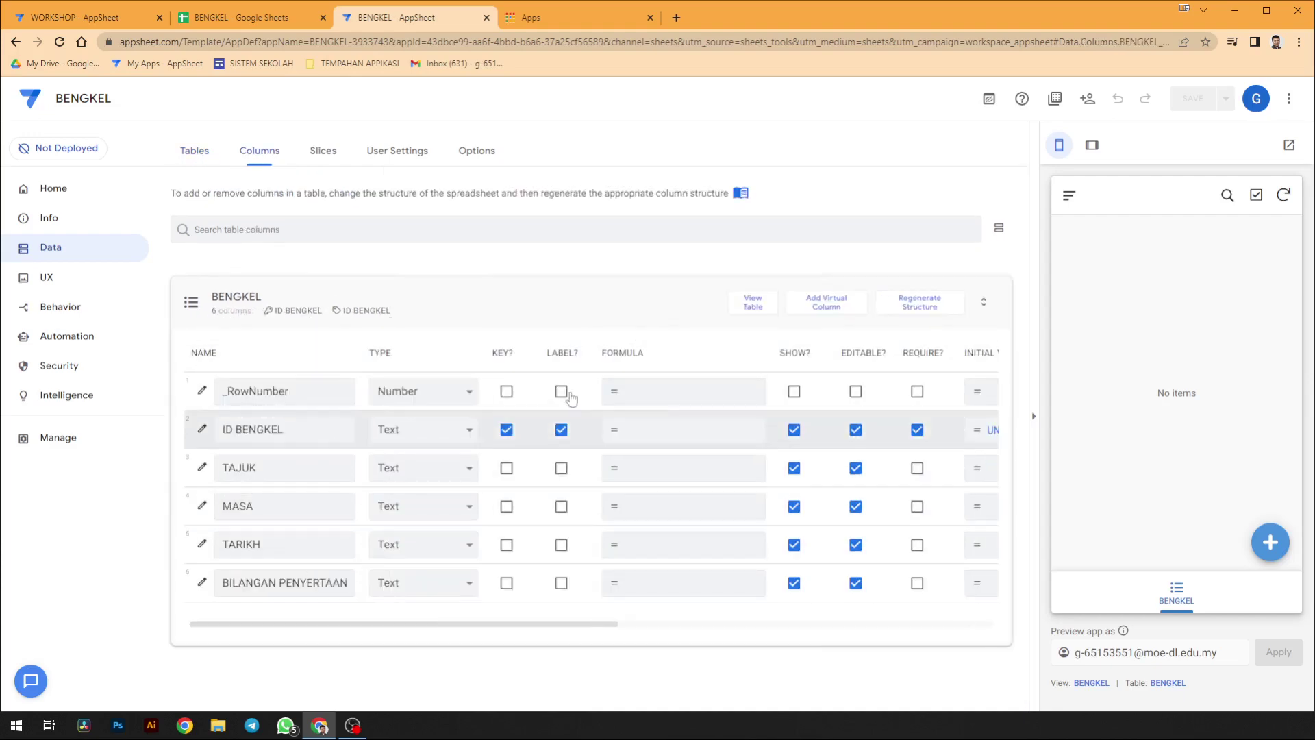
{"action": "left_click", "coordinate": [924, 307]}
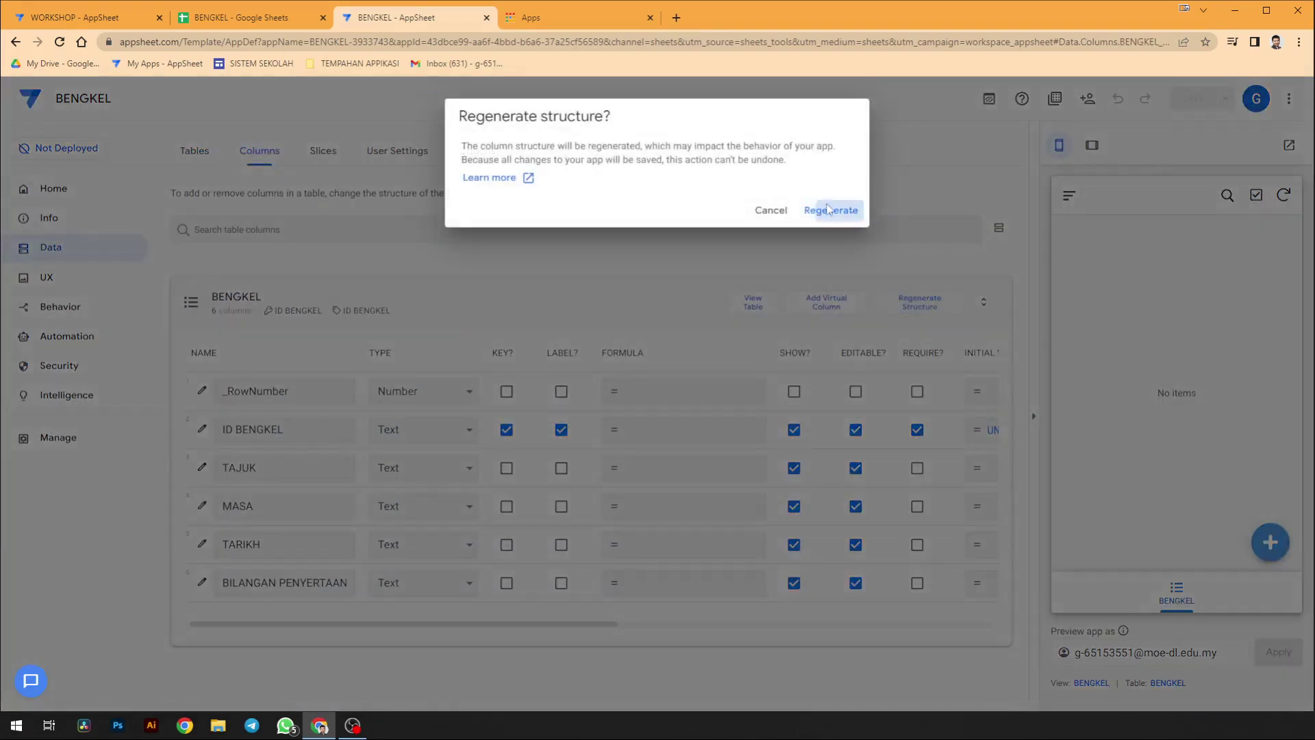
{"action": "left_click", "coordinate": [825, 210]}
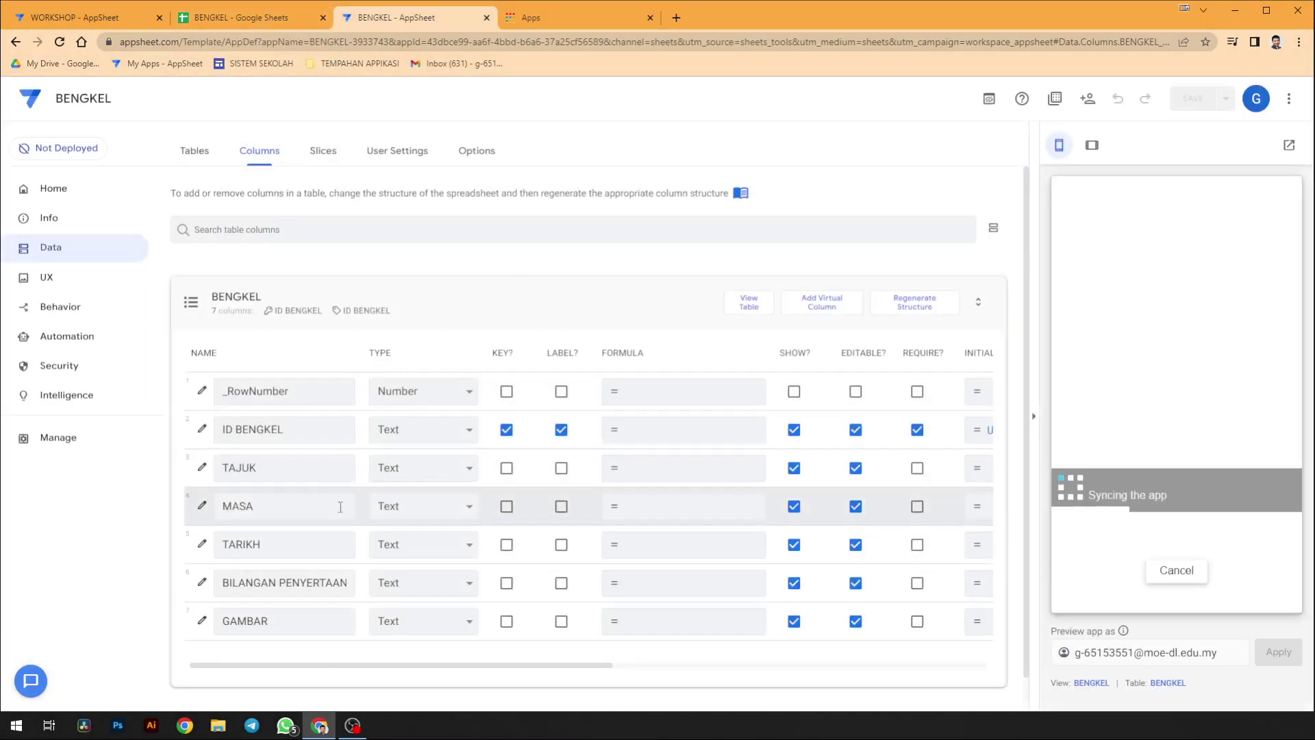
{"action": "left_click", "coordinate": [330, 310]}
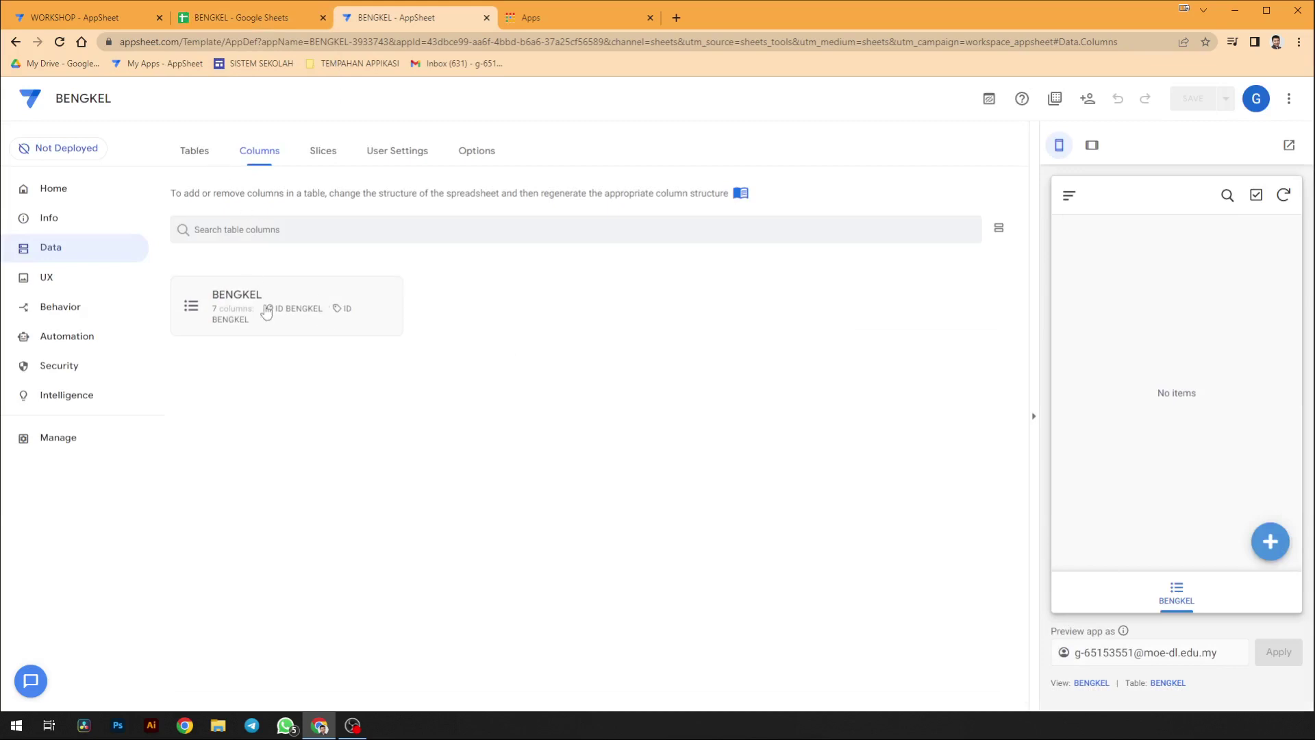
- Set the BENGKEL column types: MASA to Time and TARIKH to Date
{"action": "left_click", "coordinate": [265, 306]}
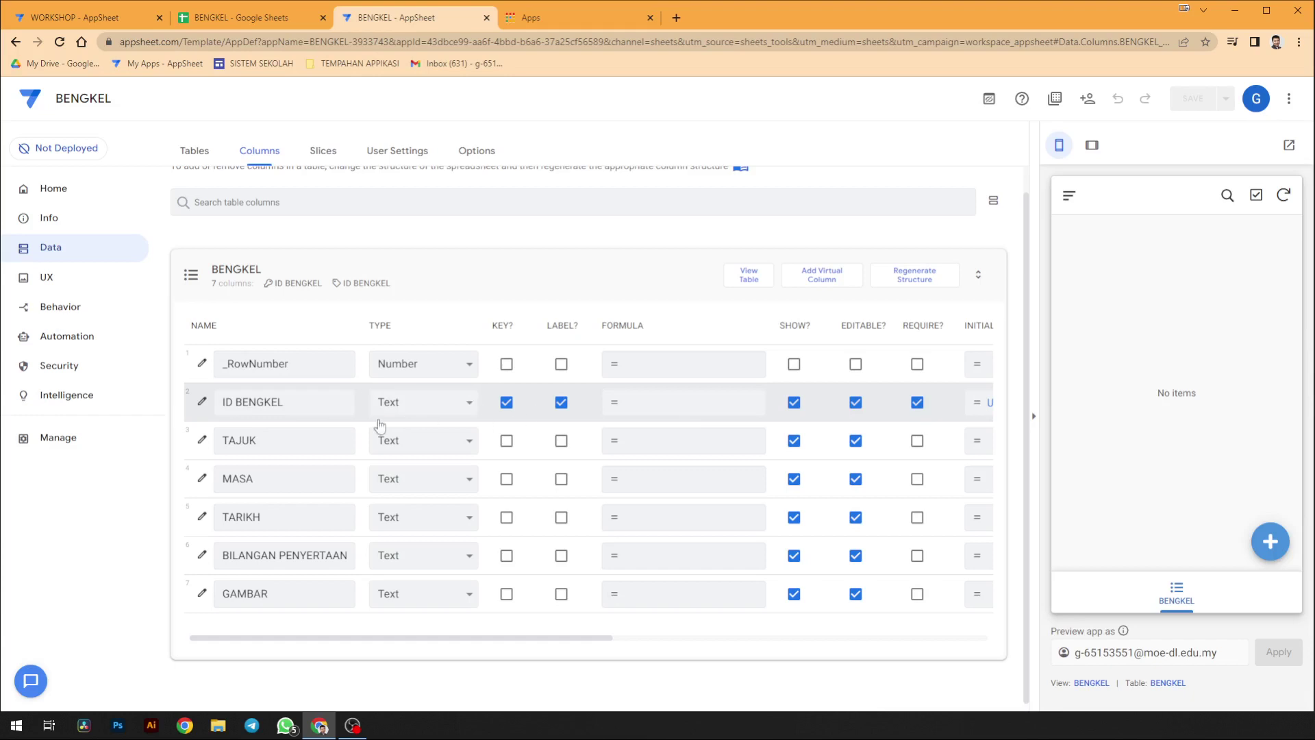
{"action": "scroll", "coordinate": [479, 411], "scroll_direction": "right", "scroll_amount": 5}
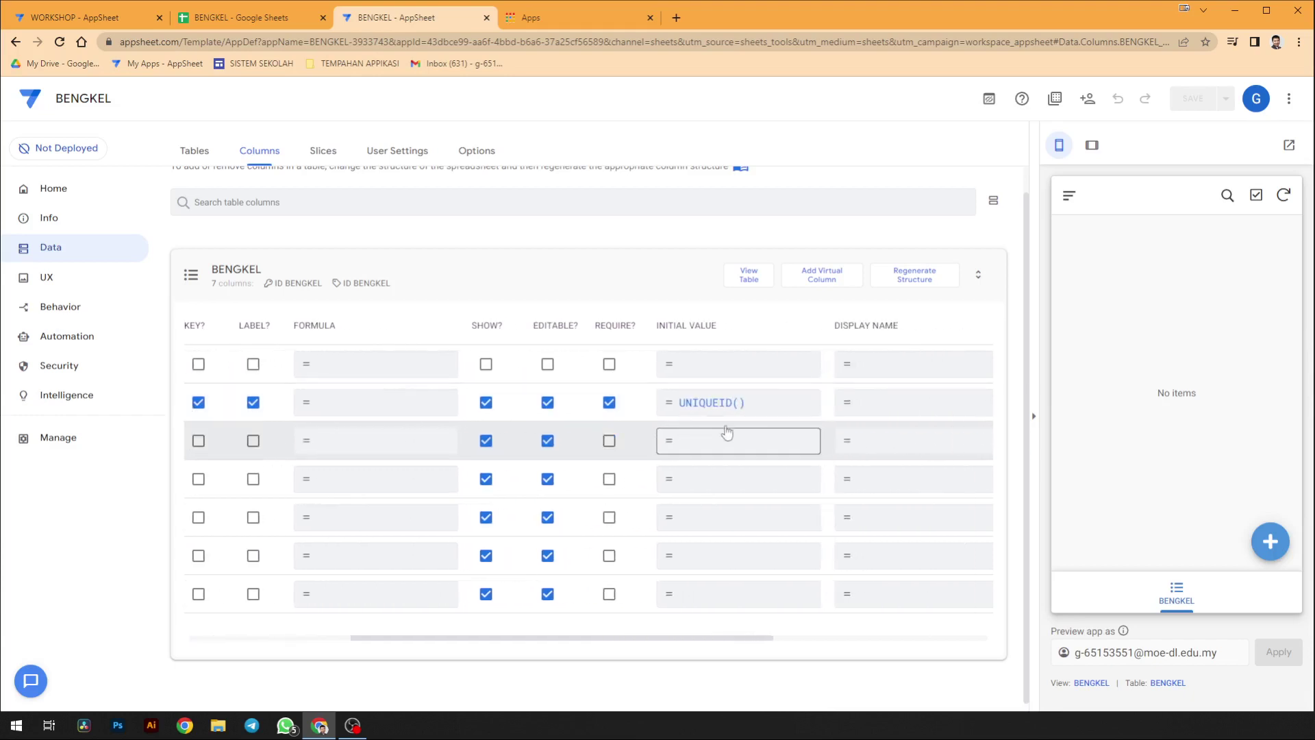
{"action": "scroll", "coordinate": [731, 418], "scroll_direction": "left", "scroll_amount": 2}
{"action": "scroll", "coordinate": [733, 415], "scroll_direction": "left", "scroll_amount": 2}
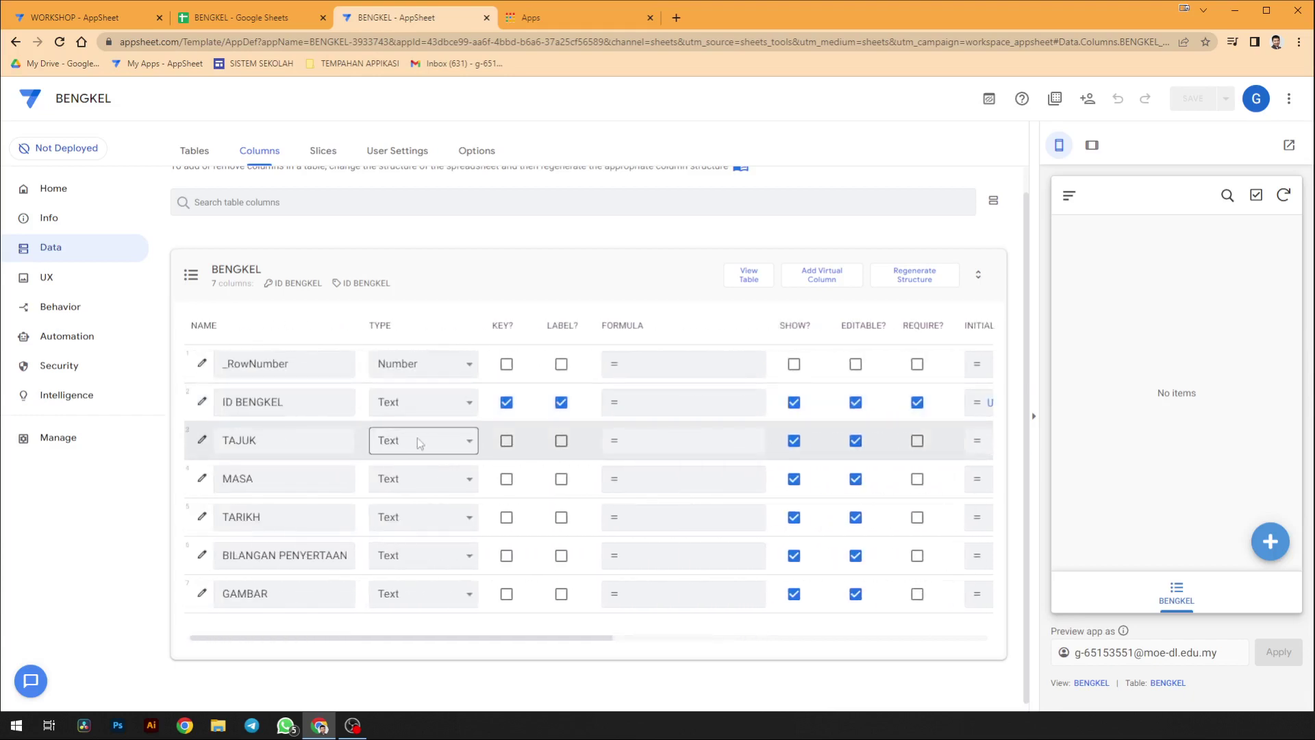
{"action": "left_click", "coordinate": [413, 480]}
{"action": "left_click", "coordinate": [412, 483]}
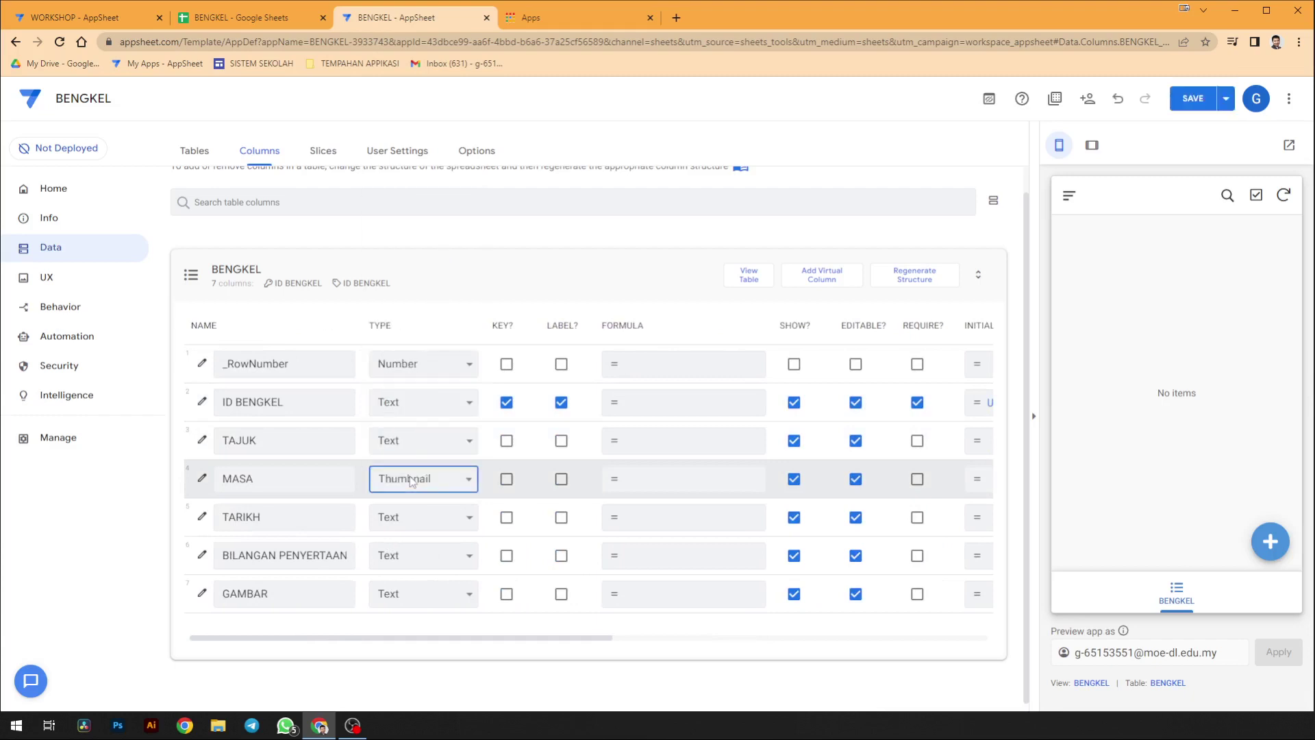
{"action": "left_click", "coordinate": [414, 518]}
{"action": "left_click", "coordinate": [415, 518]}
{"action": "key", "text": "c"}
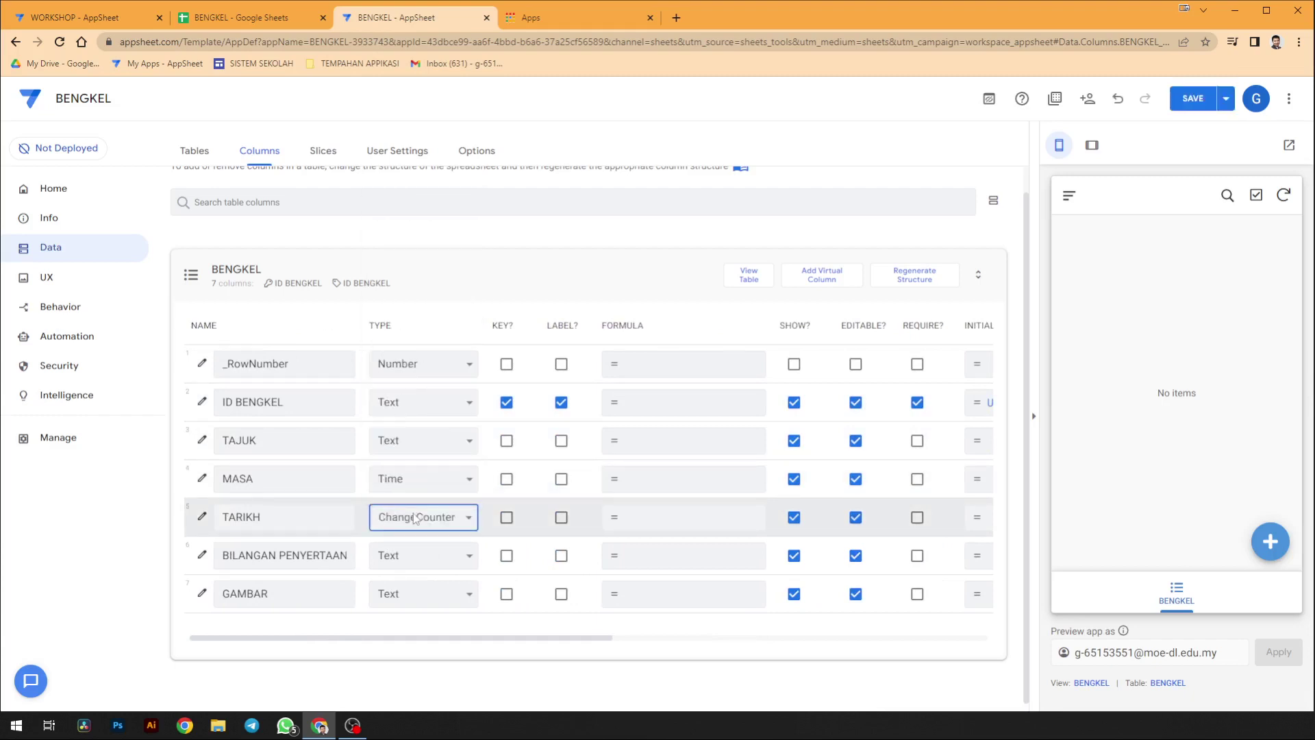
{"action": "left_click", "coordinate": [415, 519]}
{"action": "key", "text": "d"}
{"action": "key", "text": "Return"}
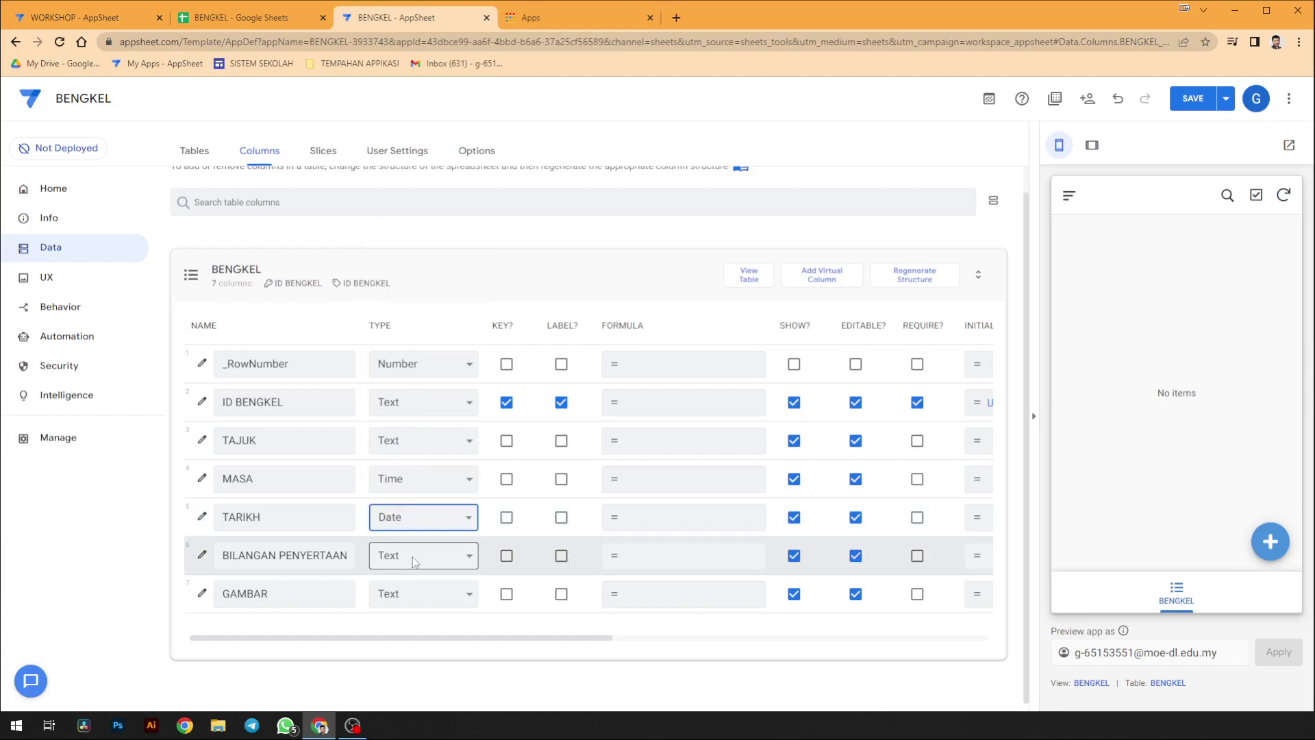
- Set BILANGAN PENYERTAAN to Number and GAMBAR to Image, keeping TARIKH as Date
{"action": "key", "text": "n"}
{"action": "left_click", "coordinate": [415, 562]}
{"action": "left_click", "coordinate": [415, 561]}
{"action": "left_click", "coordinate": [420, 529]}
{"action": "key", "text": "d"}
{"action": "key", "text": "Return"}
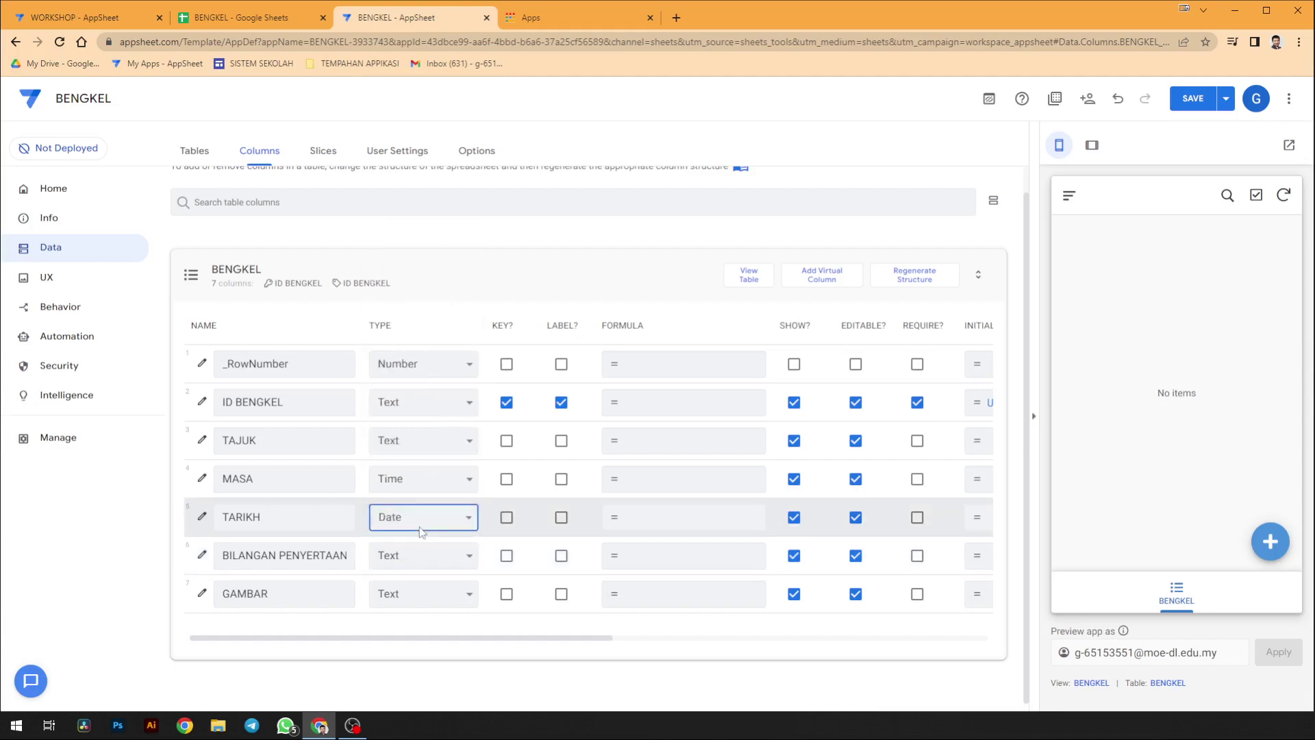
{"action": "left_click", "coordinate": [416, 552]}
{"action": "left_click", "coordinate": [416, 552]}
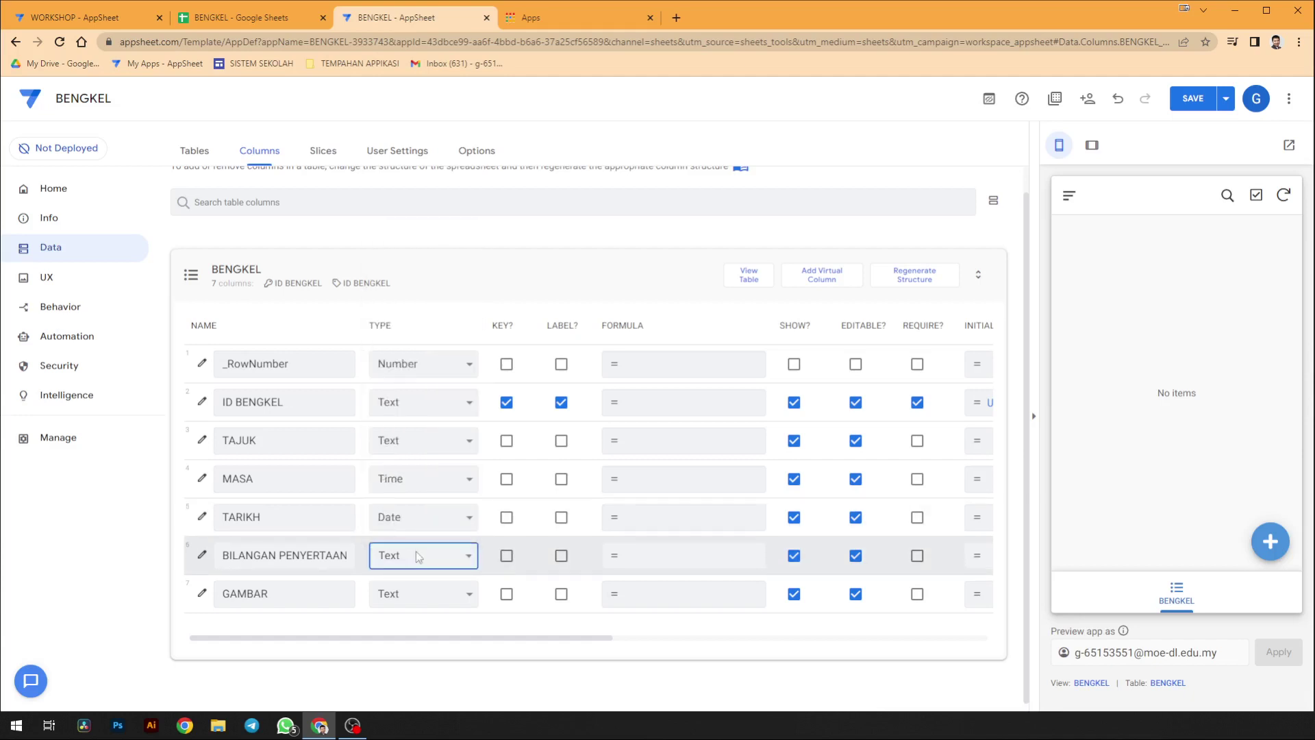
{"action": "key", "text": "n"}
{"action": "left_click", "coordinate": [416, 552]}
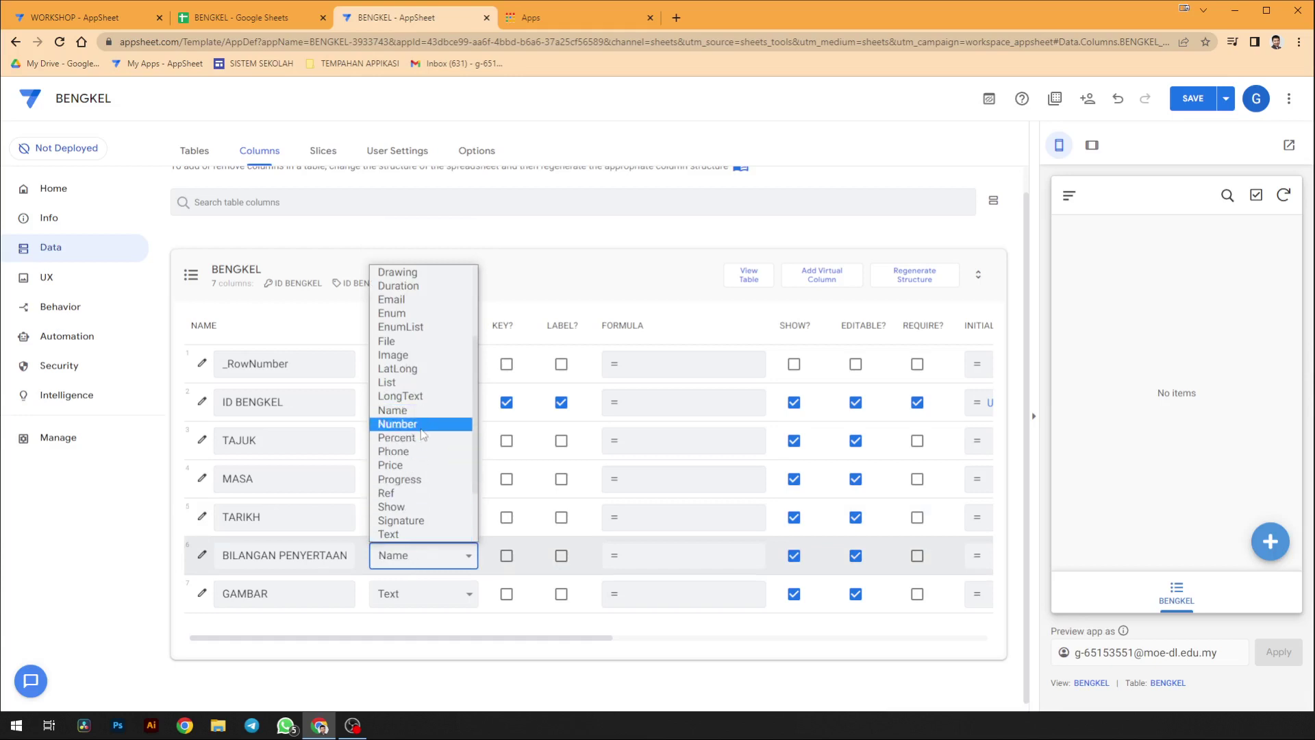
{"action": "left_click", "coordinate": [421, 426]}
{"action": "left_click", "coordinate": [406, 594]}
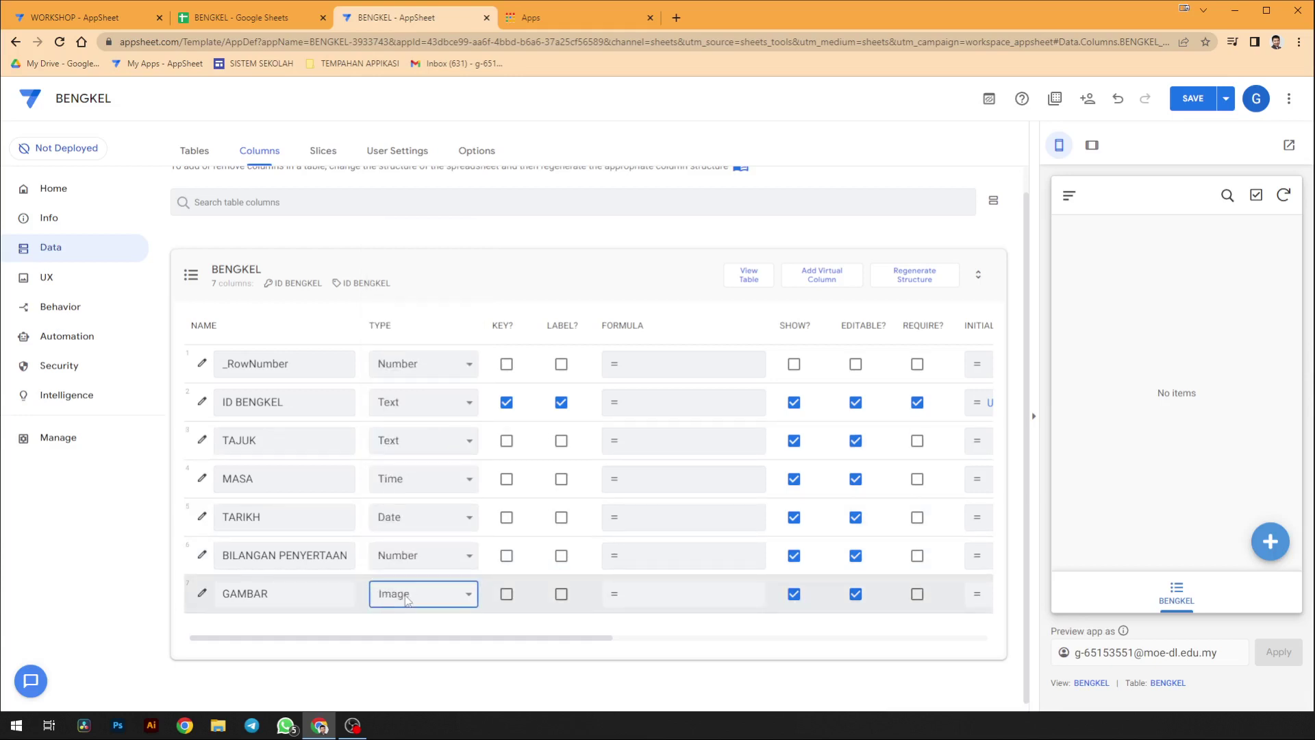
{"action": "left_click", "coordinate": [426, 634]}
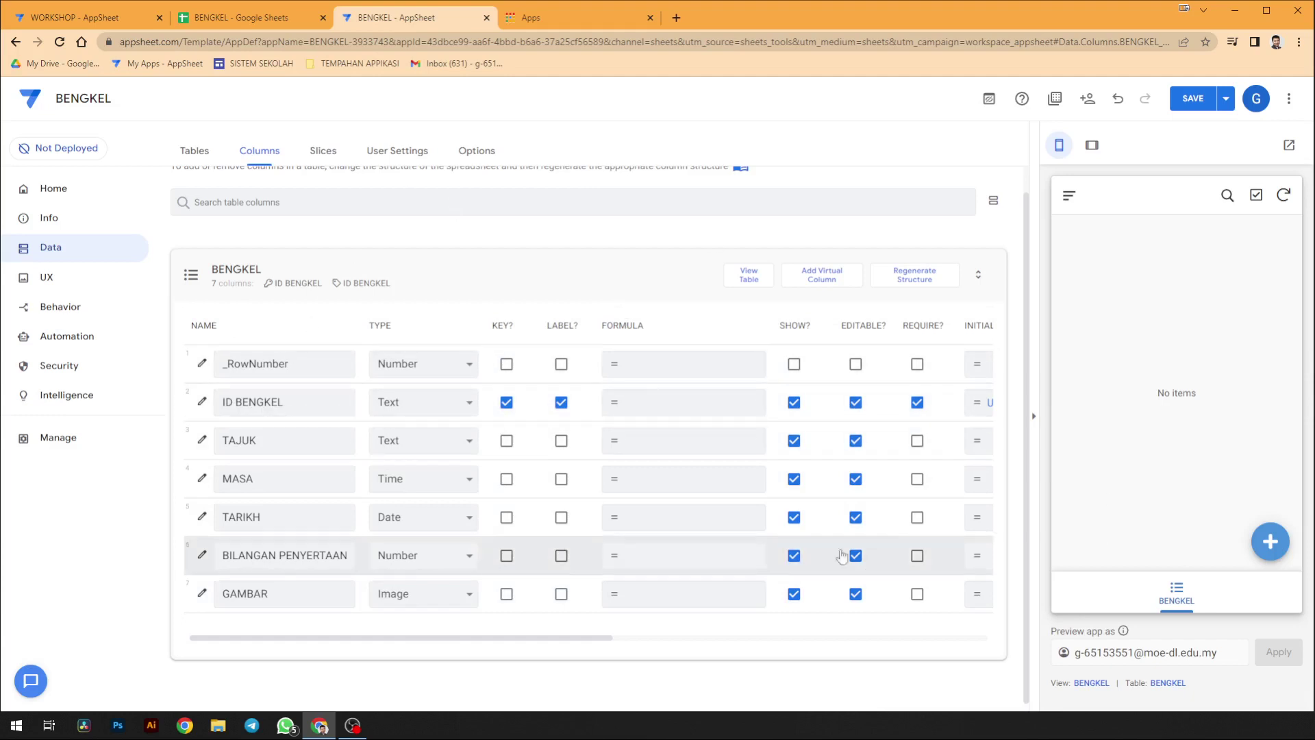
{"action": "left_click", "coordinate": [527, 277]}
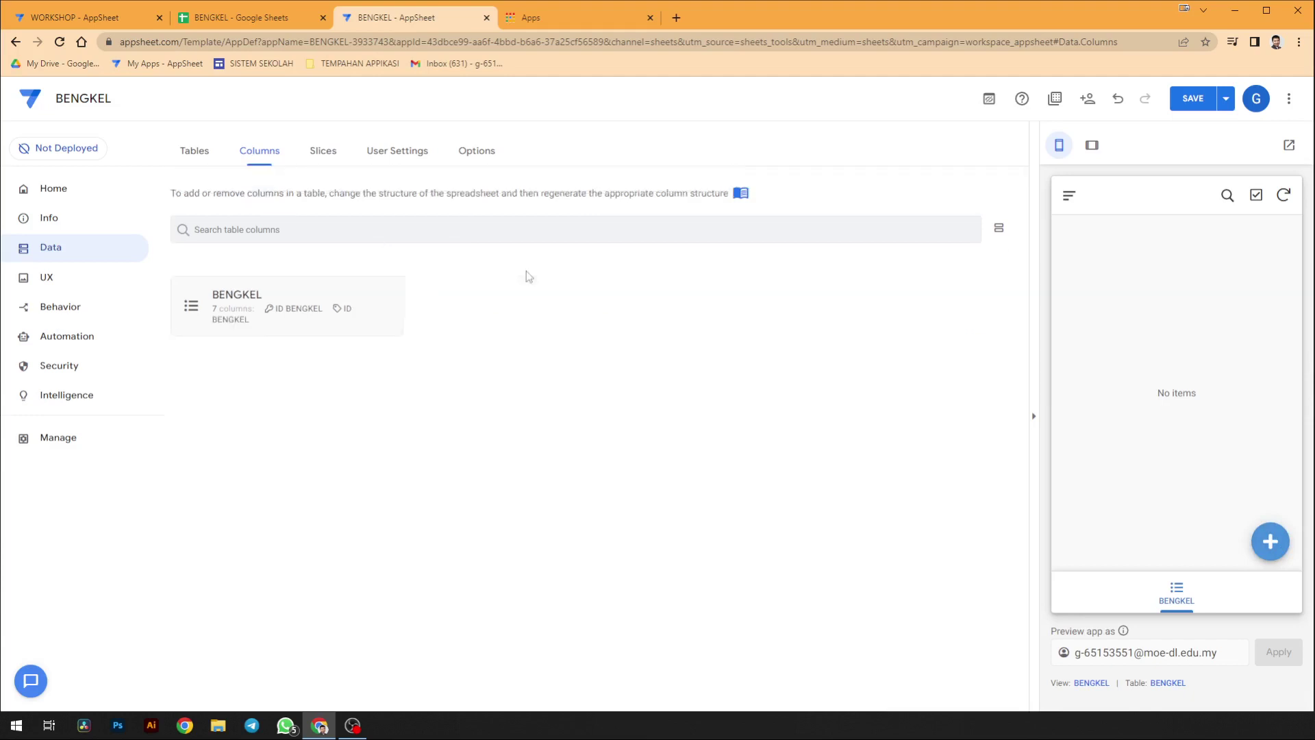
- Add the PESERTA sheet as a table from the Tables tab, then return to Columns
{"action": "left_click", "coordinate": [198, 151]}
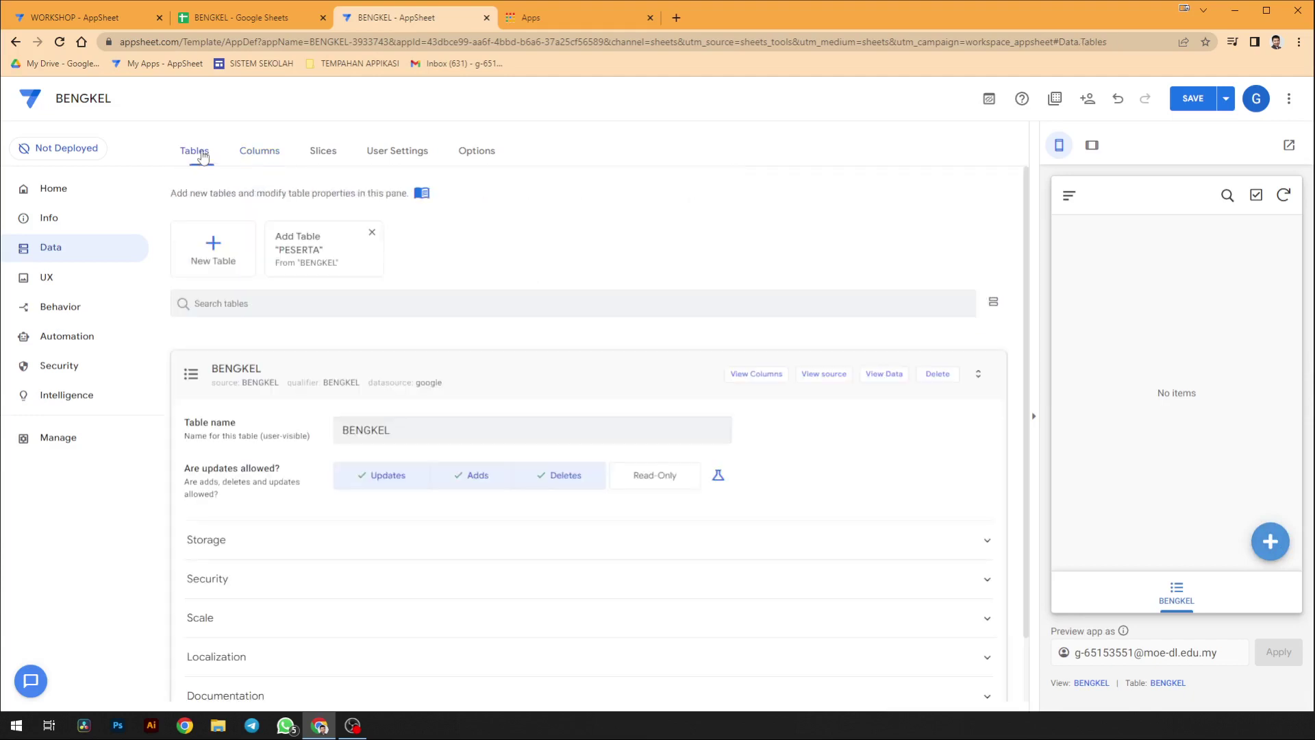
{"action": "left_click", "coordinate": [365, 261]}
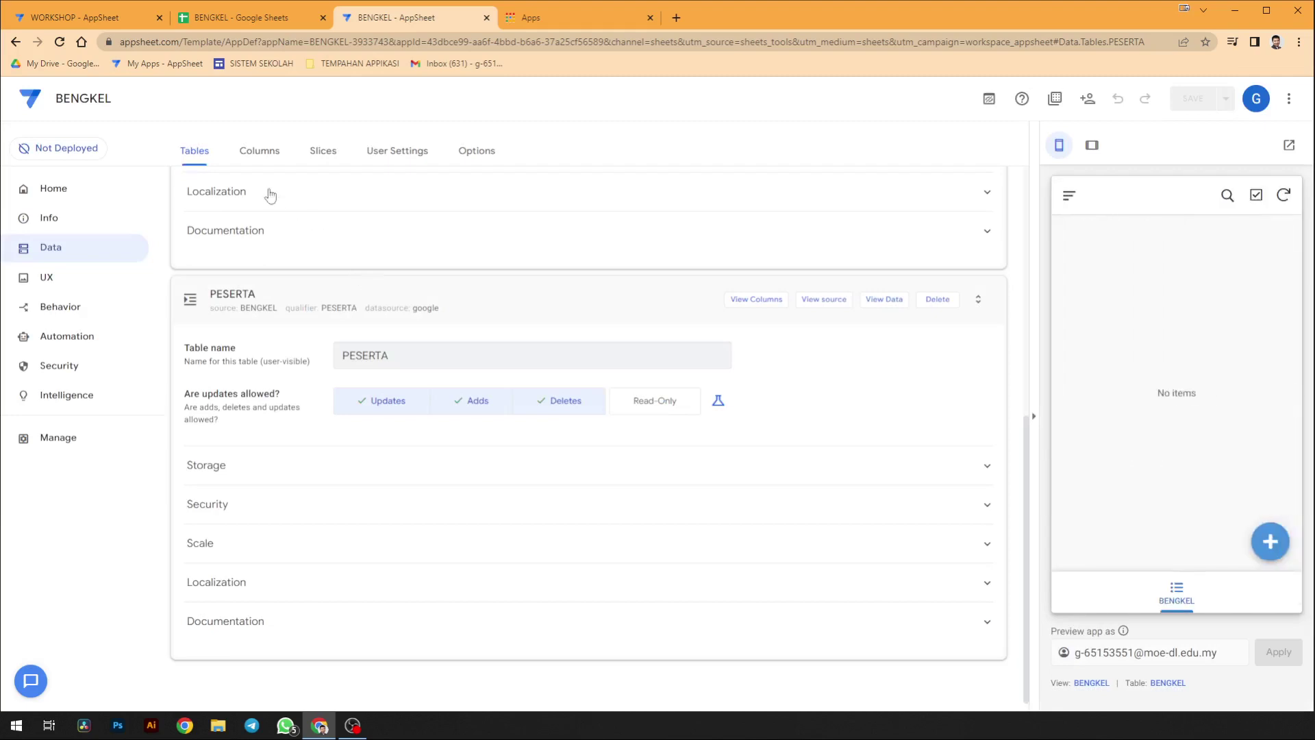
{"action": "left_click", "coordinate": [258, 152]}
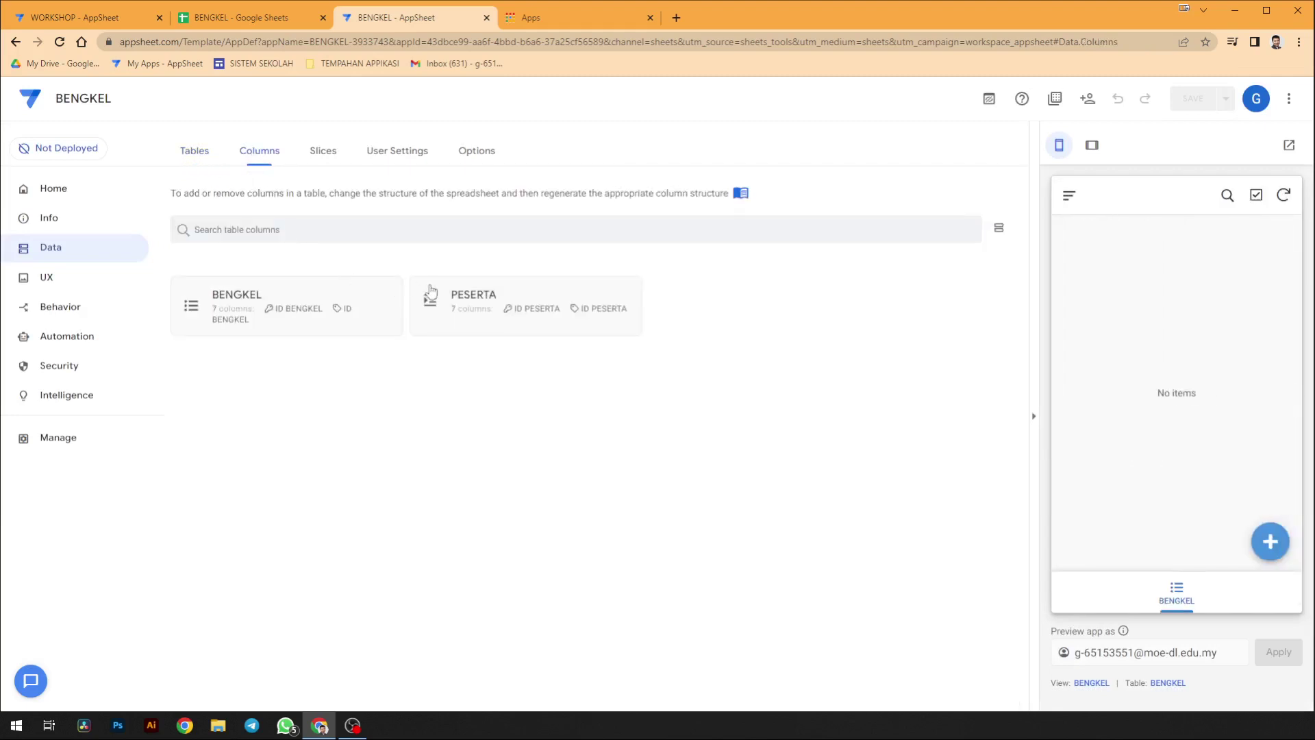
- Change the type of PESERTA's ID BENGKEL column to Ref
{"action": "left_click", "coordinate": [430, 291]}
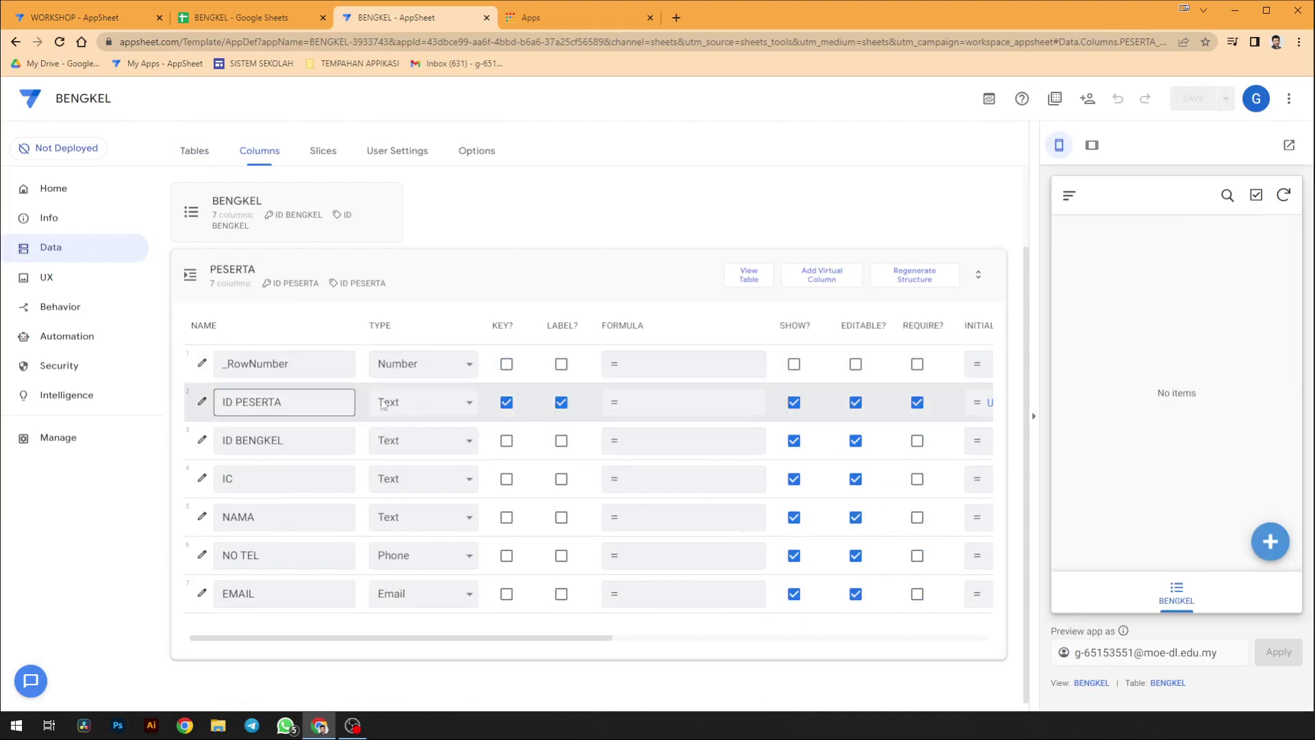
{"action": "scroll", "coordinate": [523, 411], "scroll_direction": "right", "scroll_amount": 2}
{"action": "scroll", "coordinate": [480, 409], "scroll_direction": "left", "scroll_amount": 2}
{"action": "scroll", "coordinate": [548, 443], "scroll_direction": "right", "scroll_amount": 5}
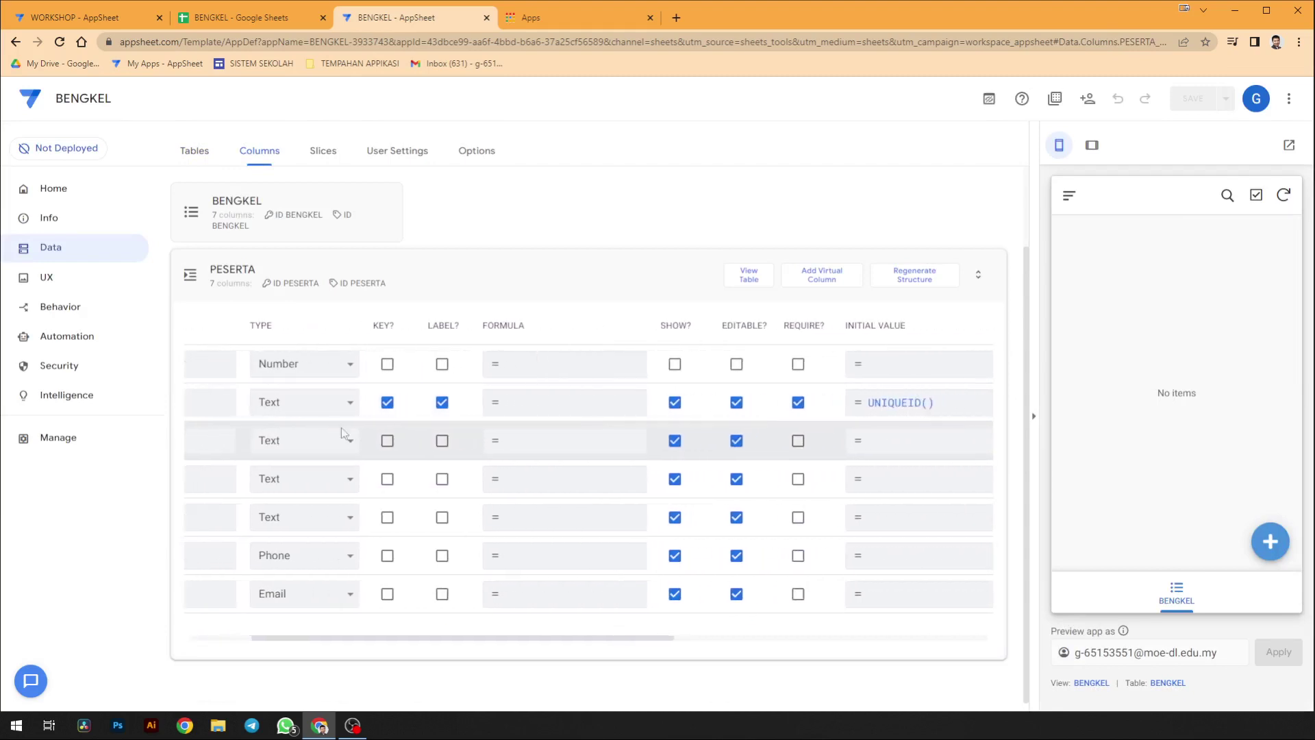
{"action": "scroll", "coordinate": [334, 429], "scroll_direction": "left", "scroll_amount": 5}
{"action": "left_click", "coordinate": [324, 440]}
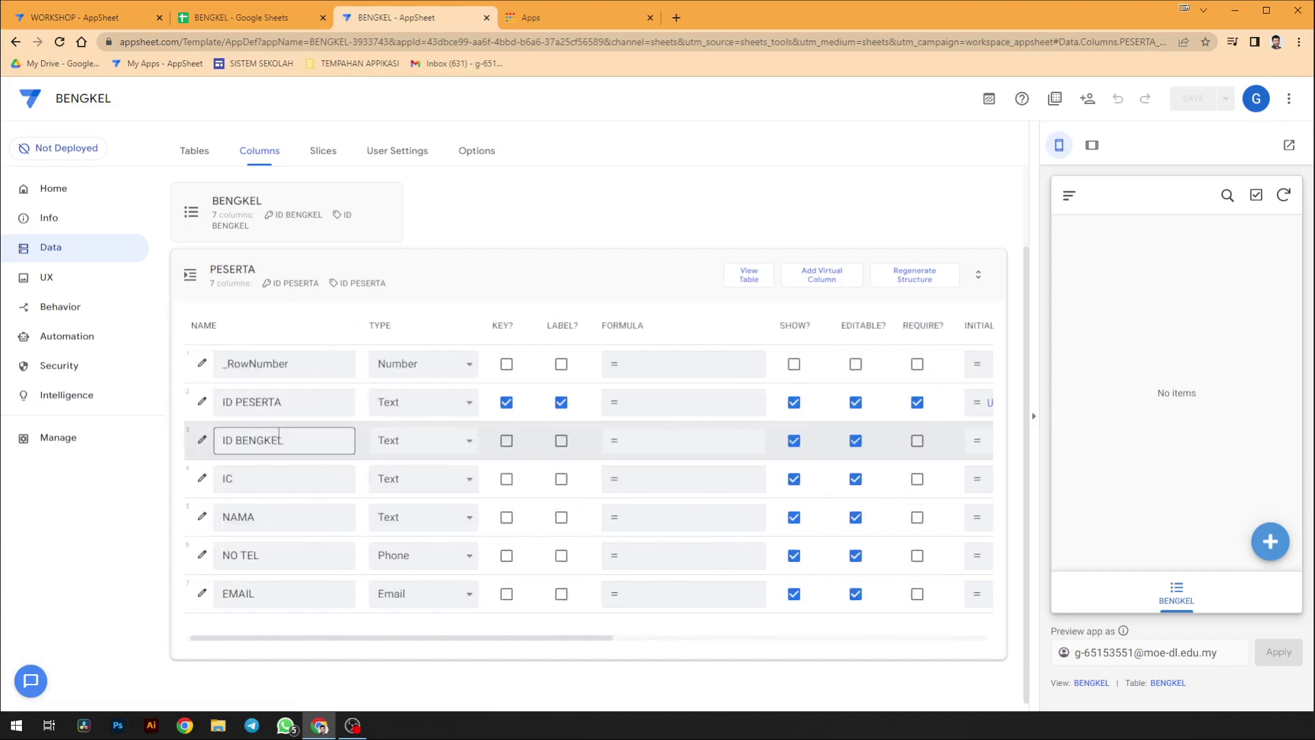
{"action": "left_click", "coordinate": [383, 440]}
{"action": "left_click", "coordinate": [324, 442]}
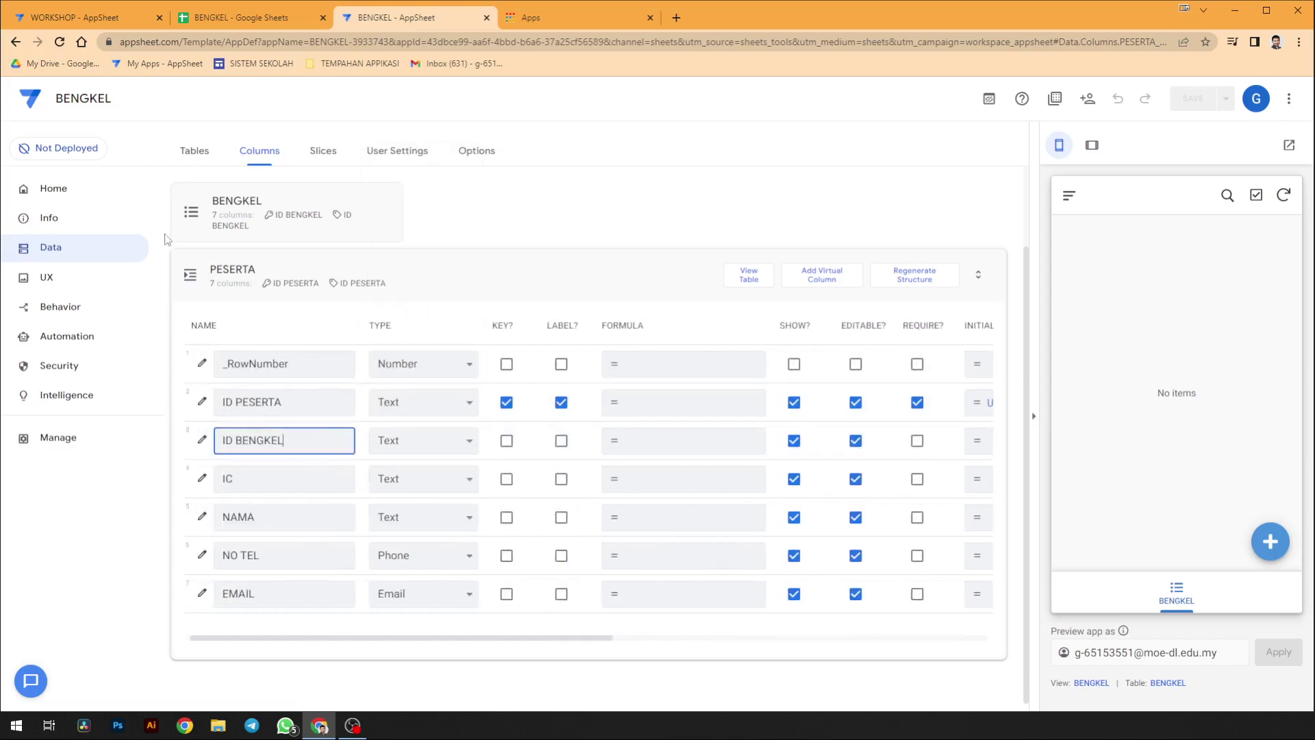
{"action": "left_click", "coordinate": [391, 444]}
{"action": "left_click", "coordinate": [387, 377]}
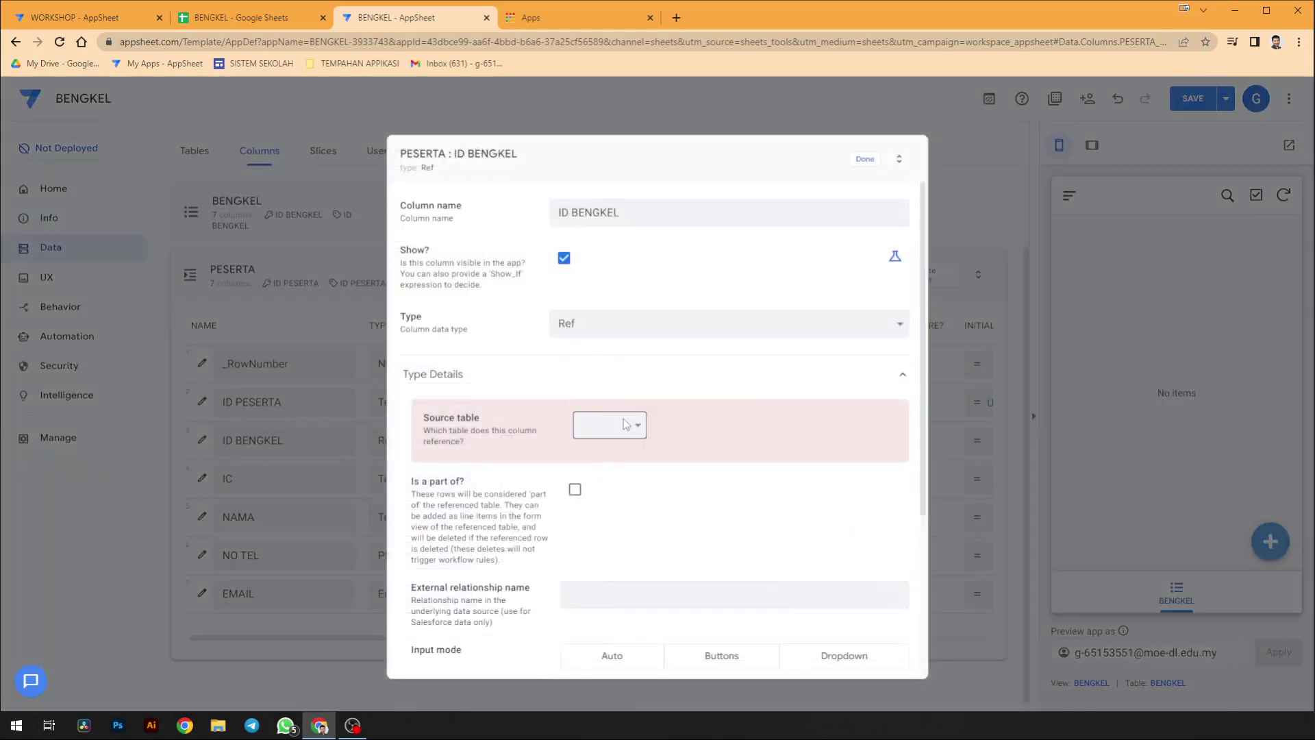
- Set ID BENGKEL's source table to BENGKEL and tick Is a part of?
{"action": "left_click", "coordinate": [609, 425]}
{"action": "left_click", "coordinate": [619, 458]}
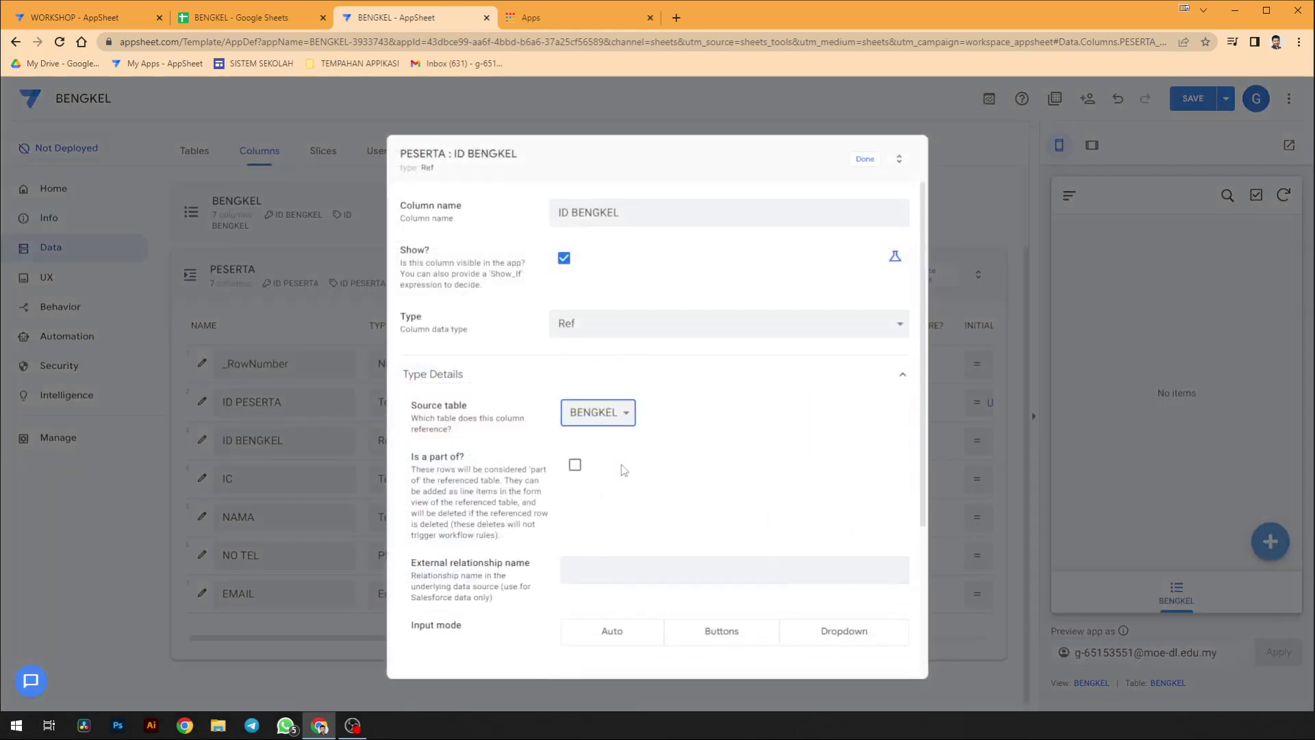
{"action": "left_click", "coordinate": [575, 466]}
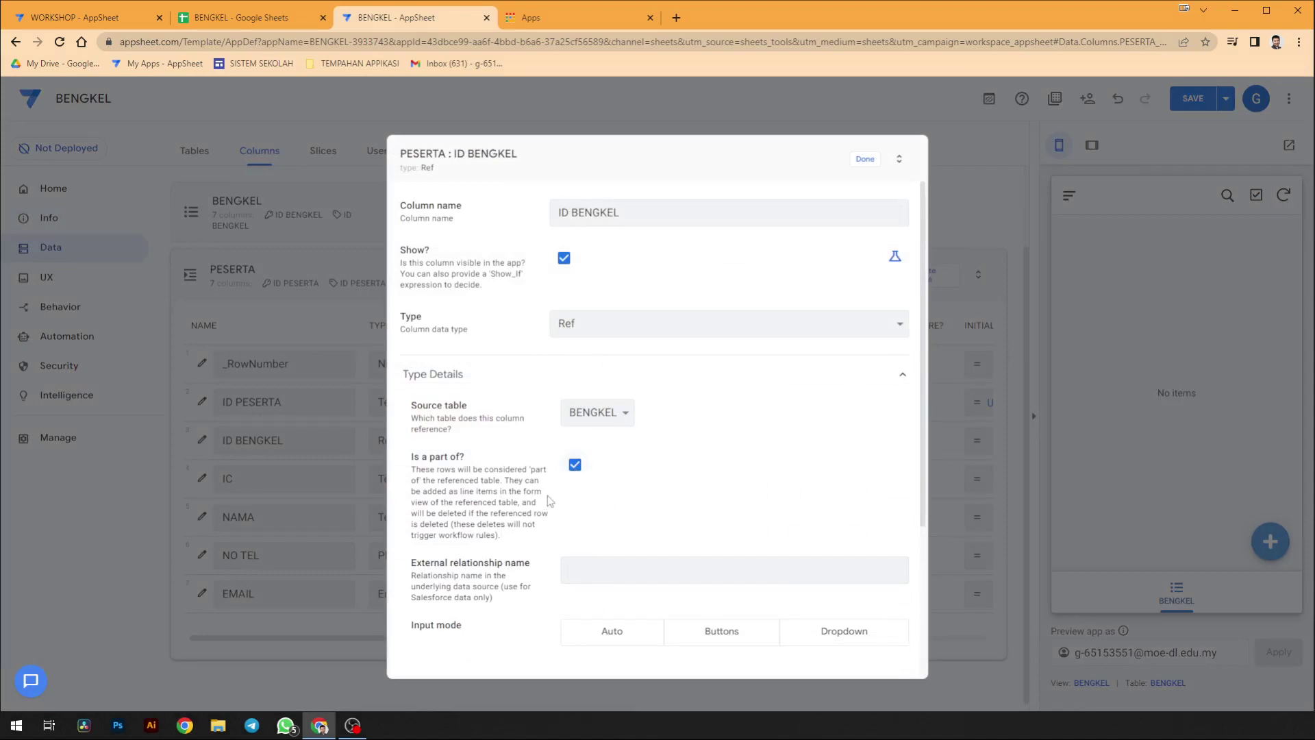
{"action": "left_click", "coordinate": [870, 160]}
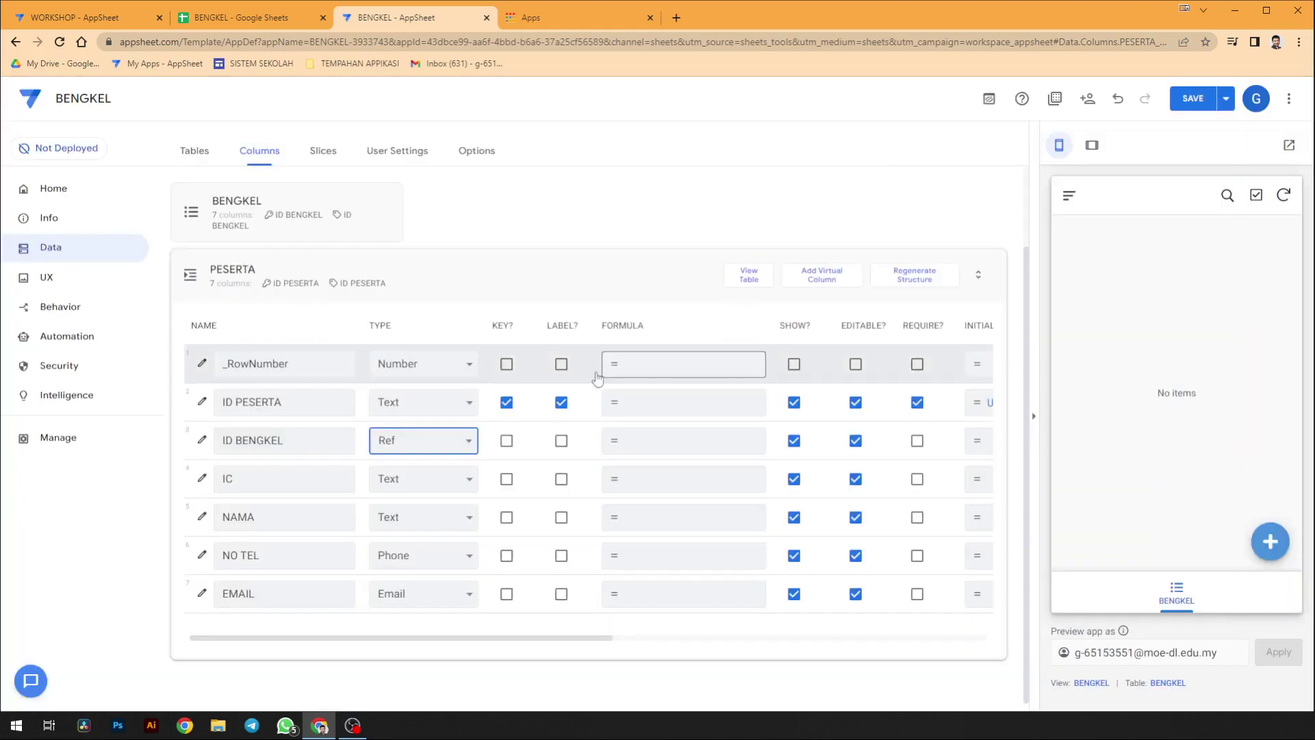
{"action": "left_click", "coordinate": [401, 475]}
{"action": "left_click", "coordinate": [400, 476]}
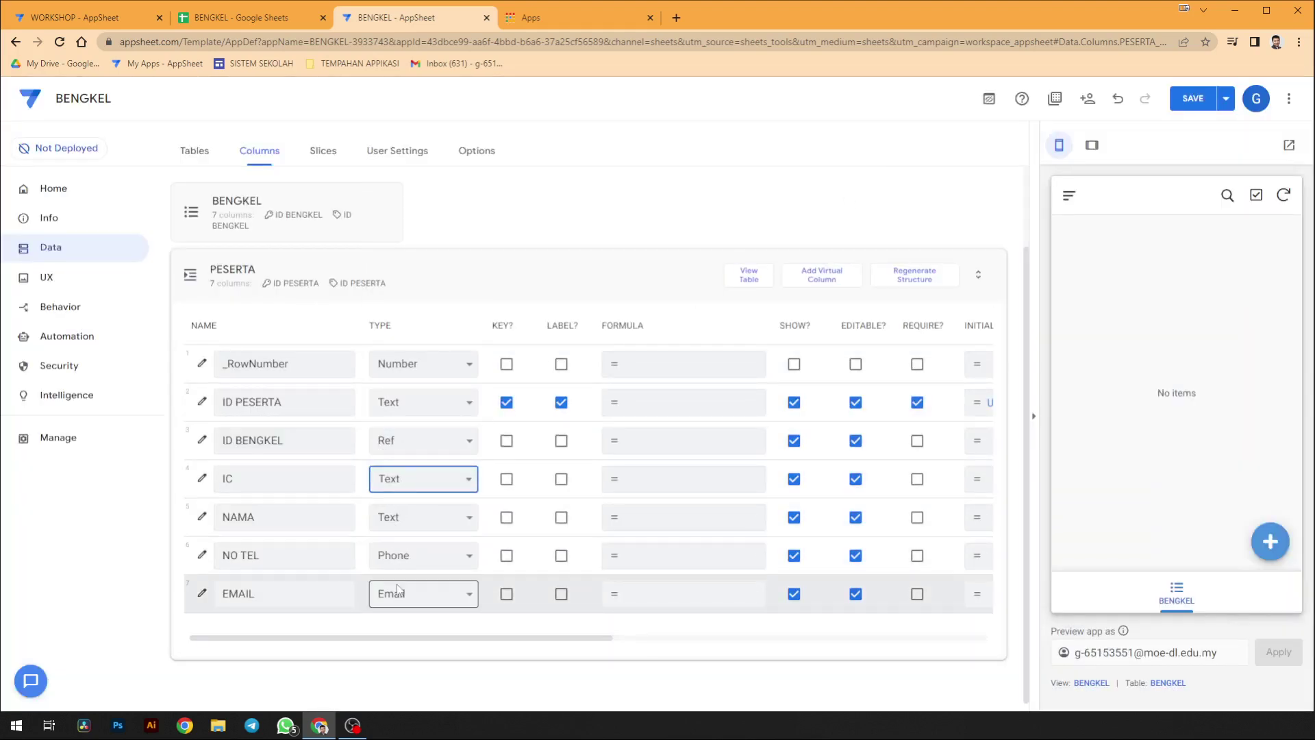
{"action": "left_click", "coordinate": [491, 293]}
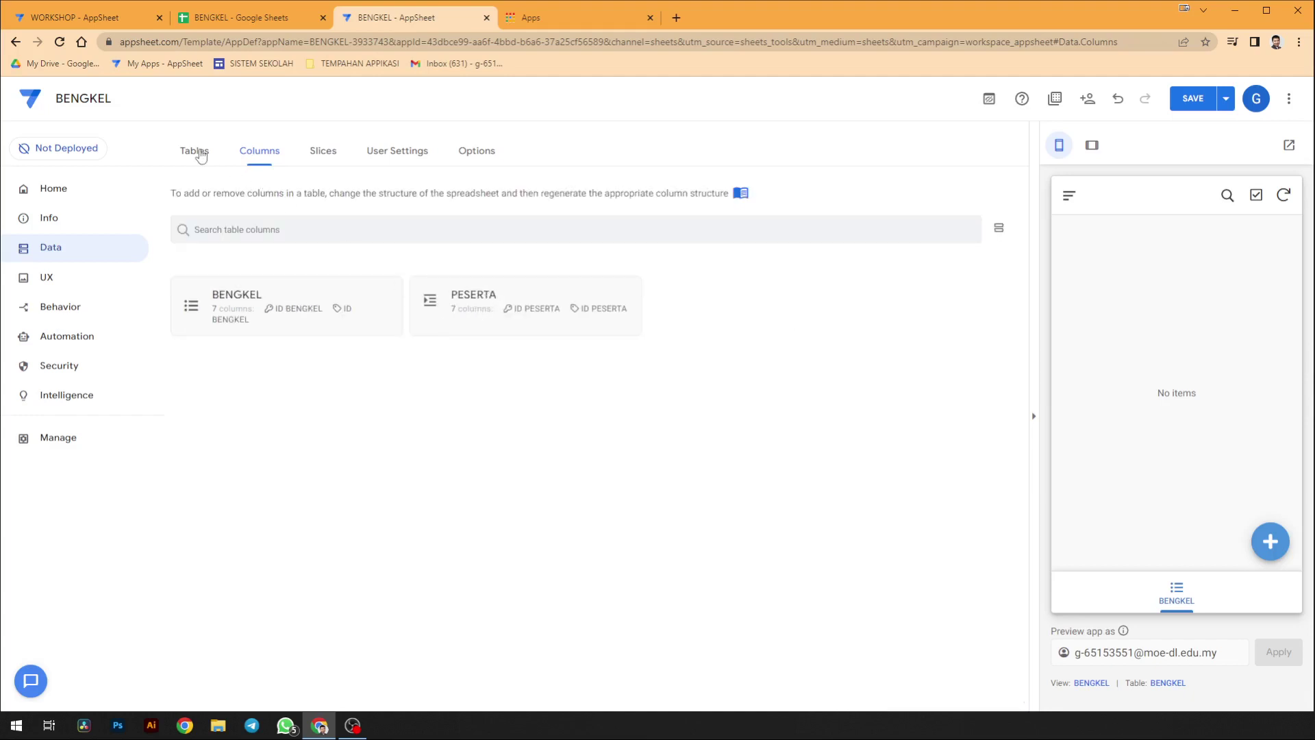
- Create a new form view named PESERTA with its data set to the PESERTA table
{"action": "left_click", "coordinate": [84, 278]}
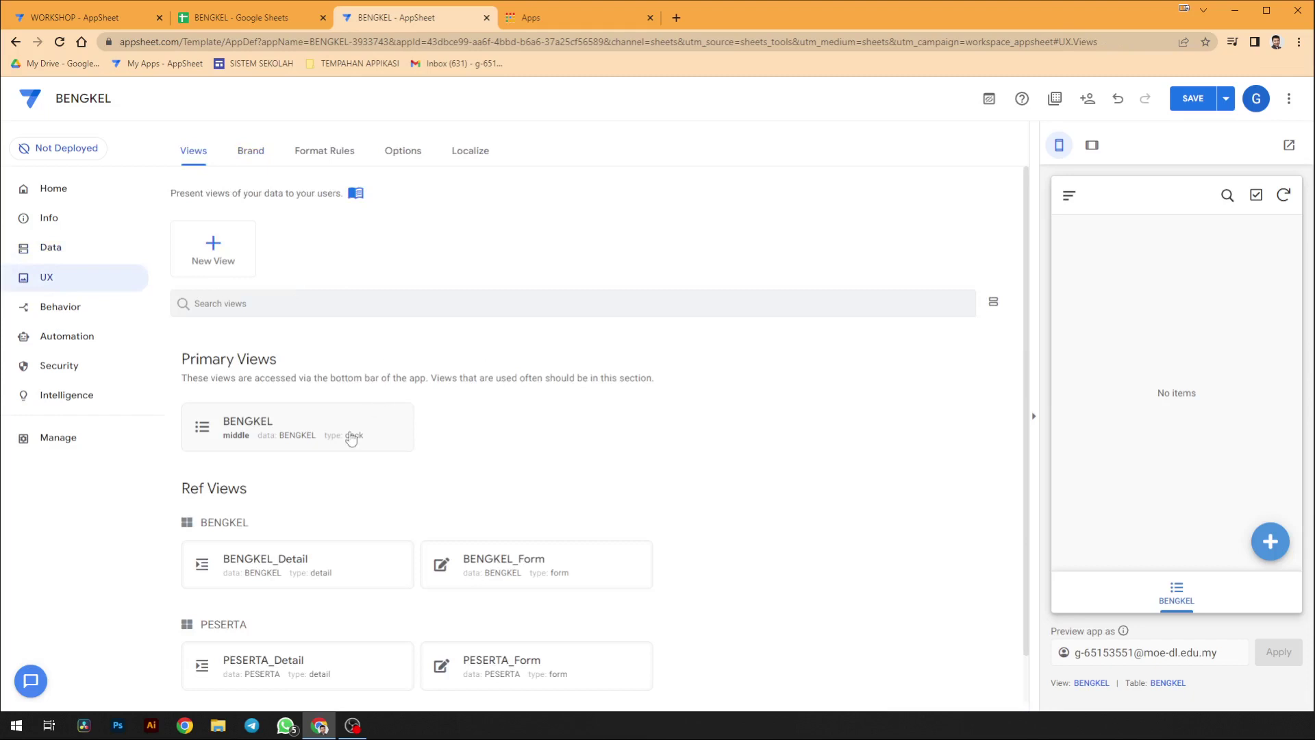
{"action": "left_click", "coordinate": [233, 259]}
{"action": "left_click", "coordinate": [485, 500]}
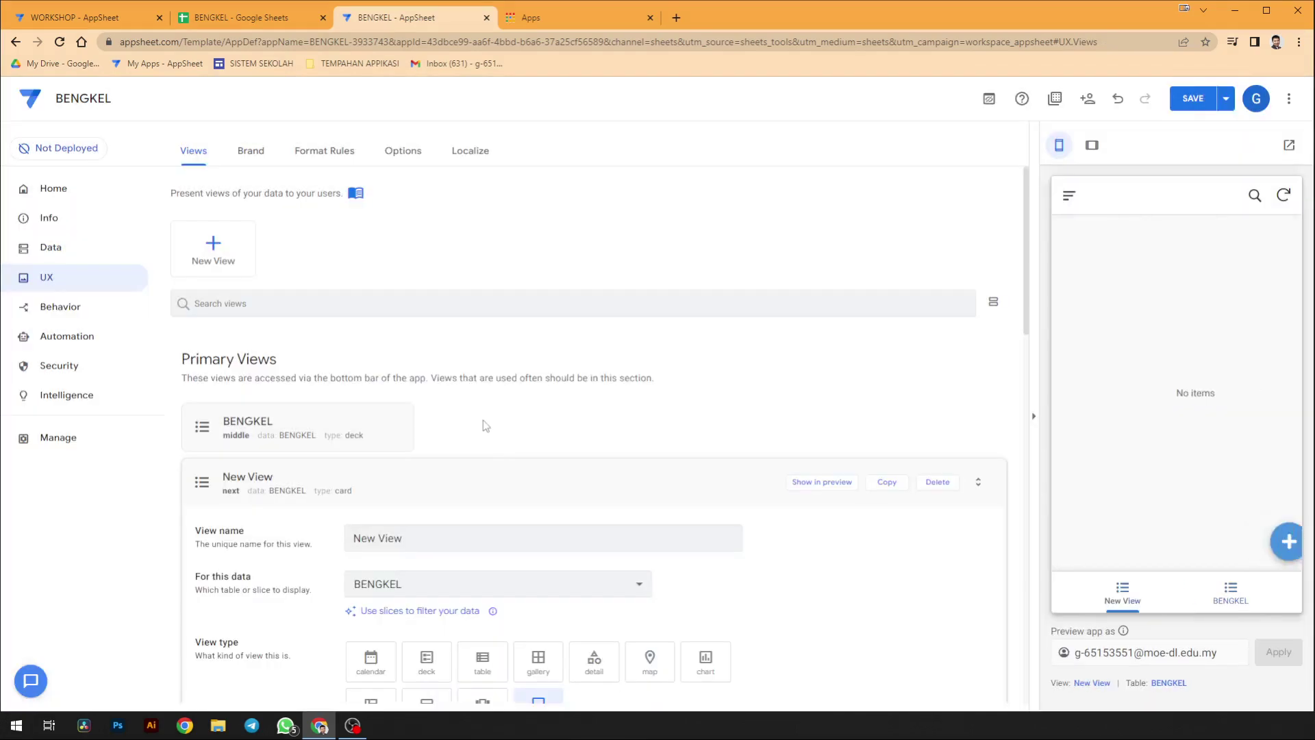
{"action": "left_click", "coordinate": [416, 548]}
{"action": "double_click", "coordinate": [416, 548]}
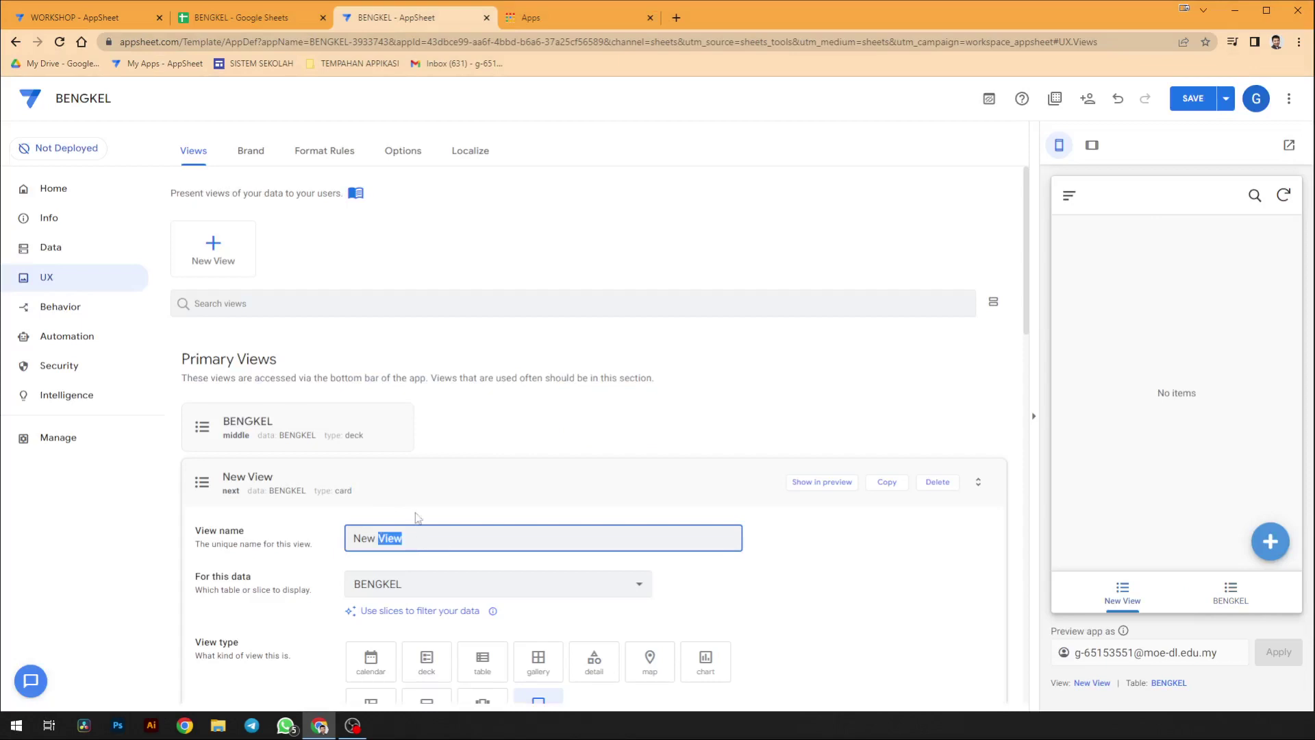
{"action": "key", "text": "BackSpace"}
{"action": "key", "text": "BackSpace"}
{"action": "key", "text": "BackSpace"}
{"action": "type", "text": "PESERTA"}
{"action": "left_click", "coordinate": [480, 583]}
{"action": "left_click", "coordinate": [461, 656]}
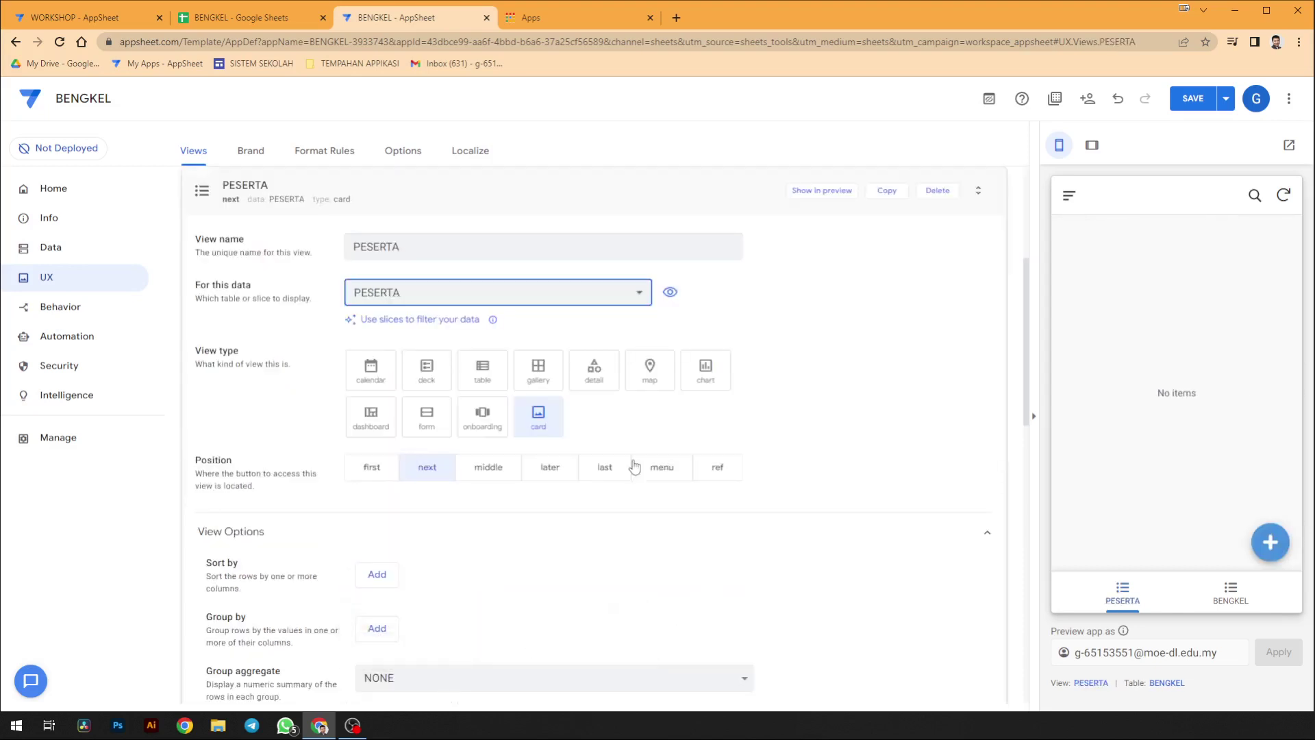
{"action": "left_click", "coordinate": [425, 426]}
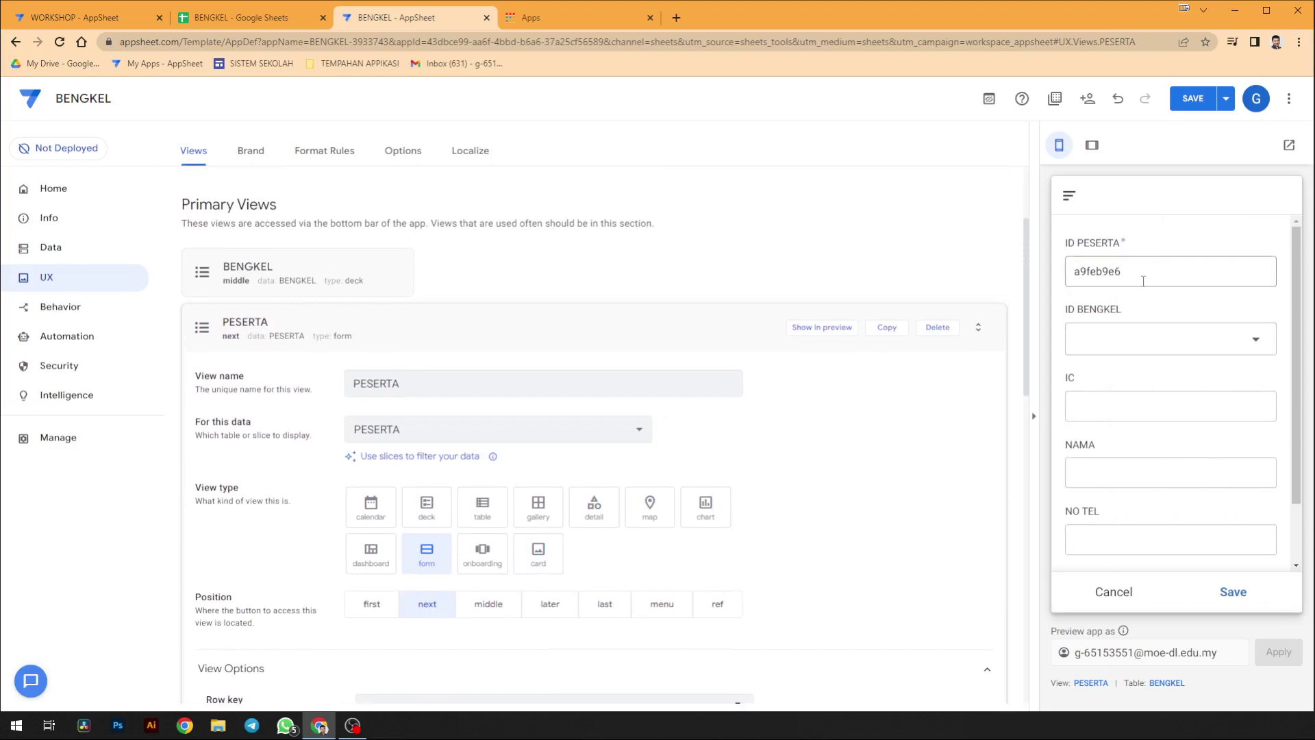
{"action": "left_click", "coordinate": [402, 339]}
{"action": "left_click", "coordinate": [355, 360]}
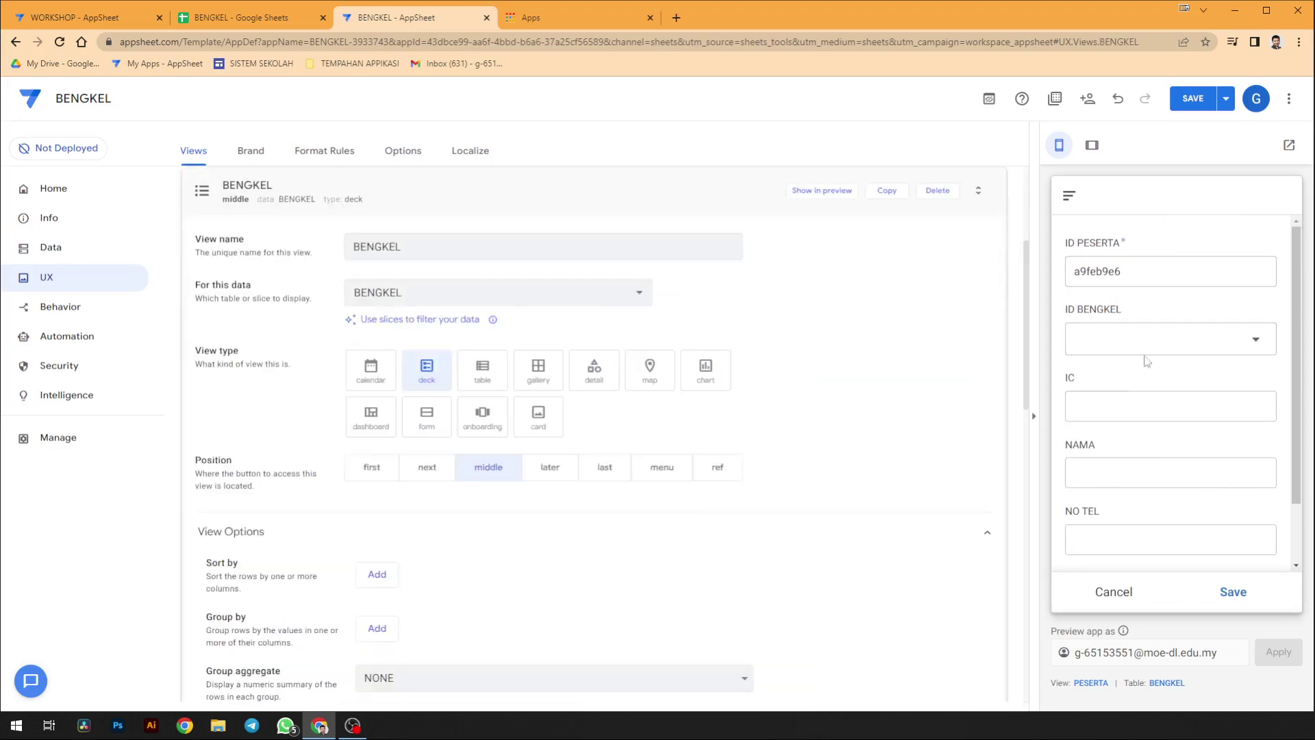
- Start a new MEMBUAT BATIK workshop entry and set its MASA time to 02:17
{"action": "left_click", "coordinate": [1124, 594]}
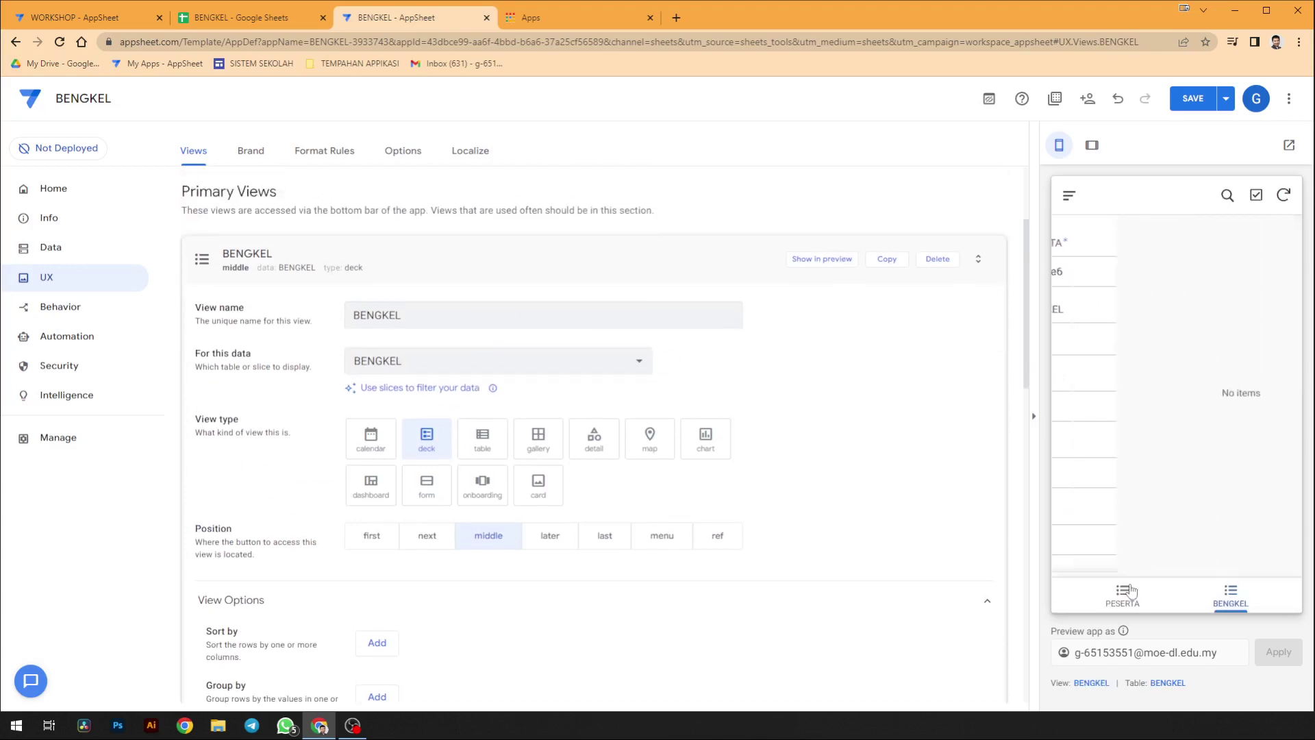
{"action": "left_click", "coordinate": [1231, 594]}
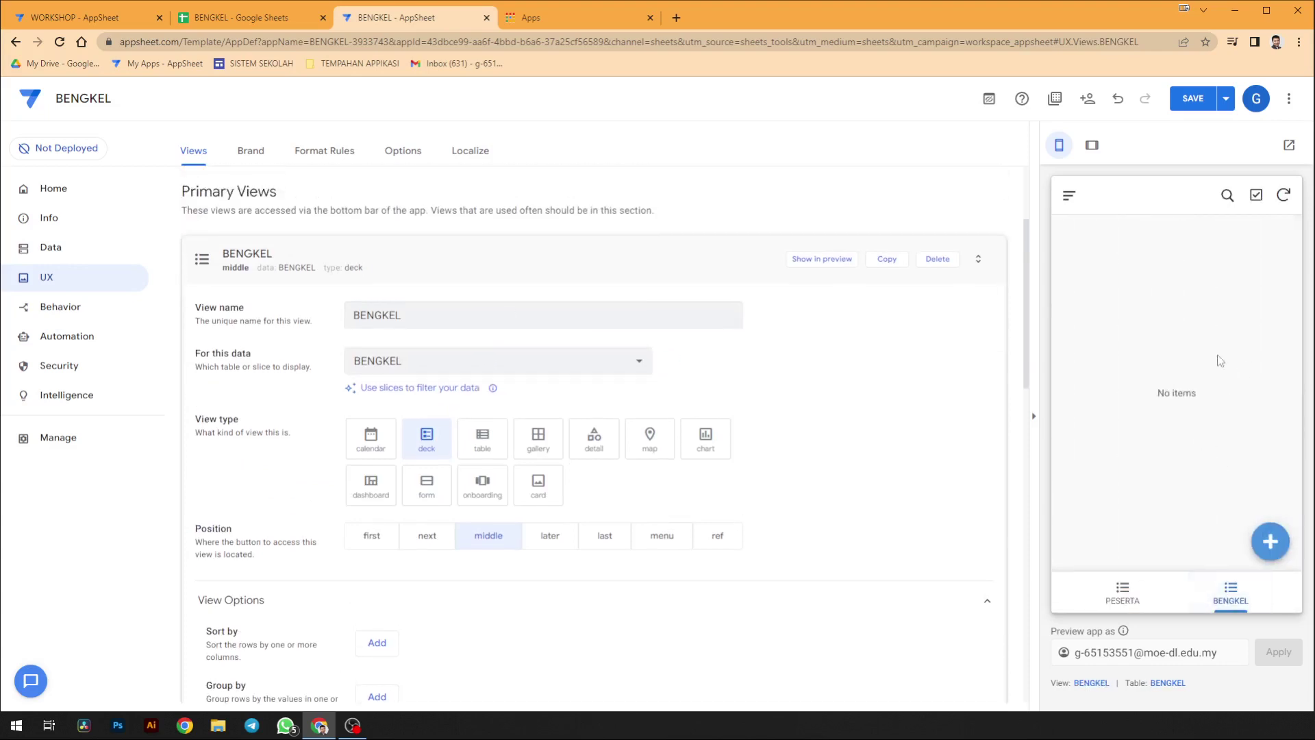
{"action": "left_click", "coordinate": [1285, 537]}
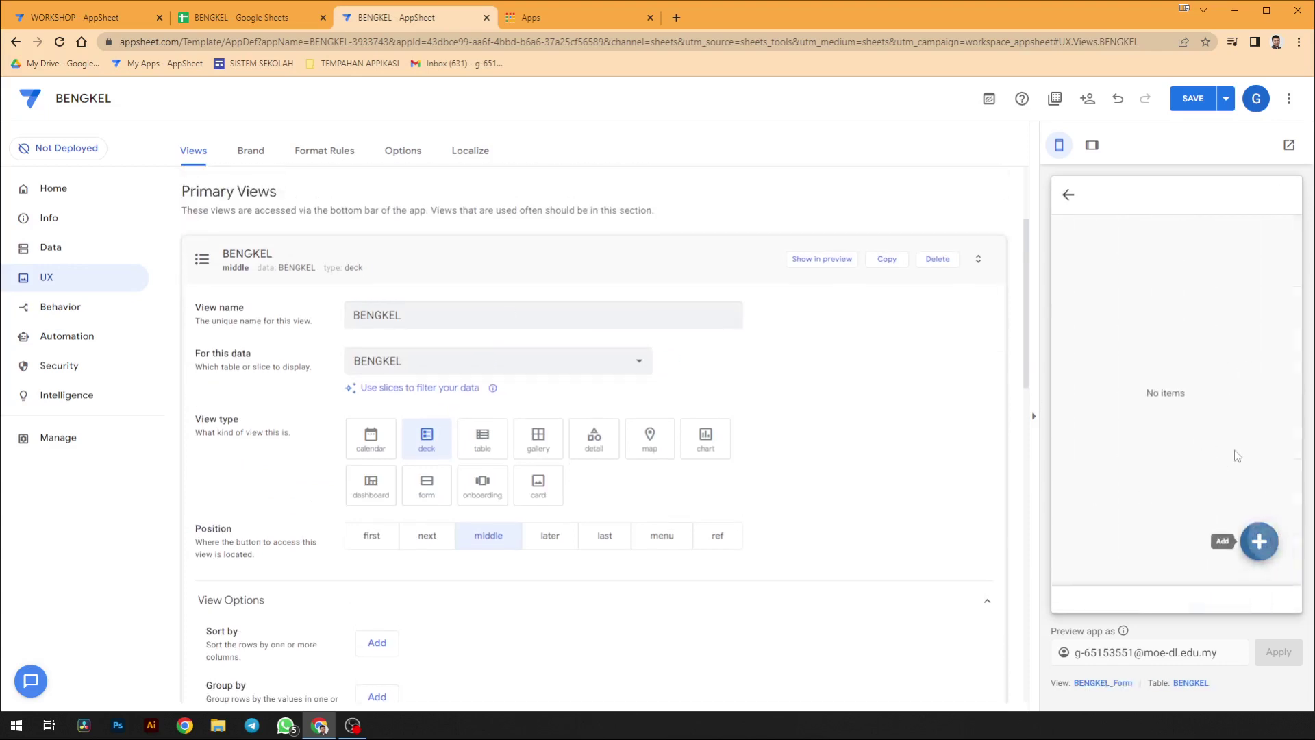
{"action": "left_click", "coordinate": [1165, 335]}
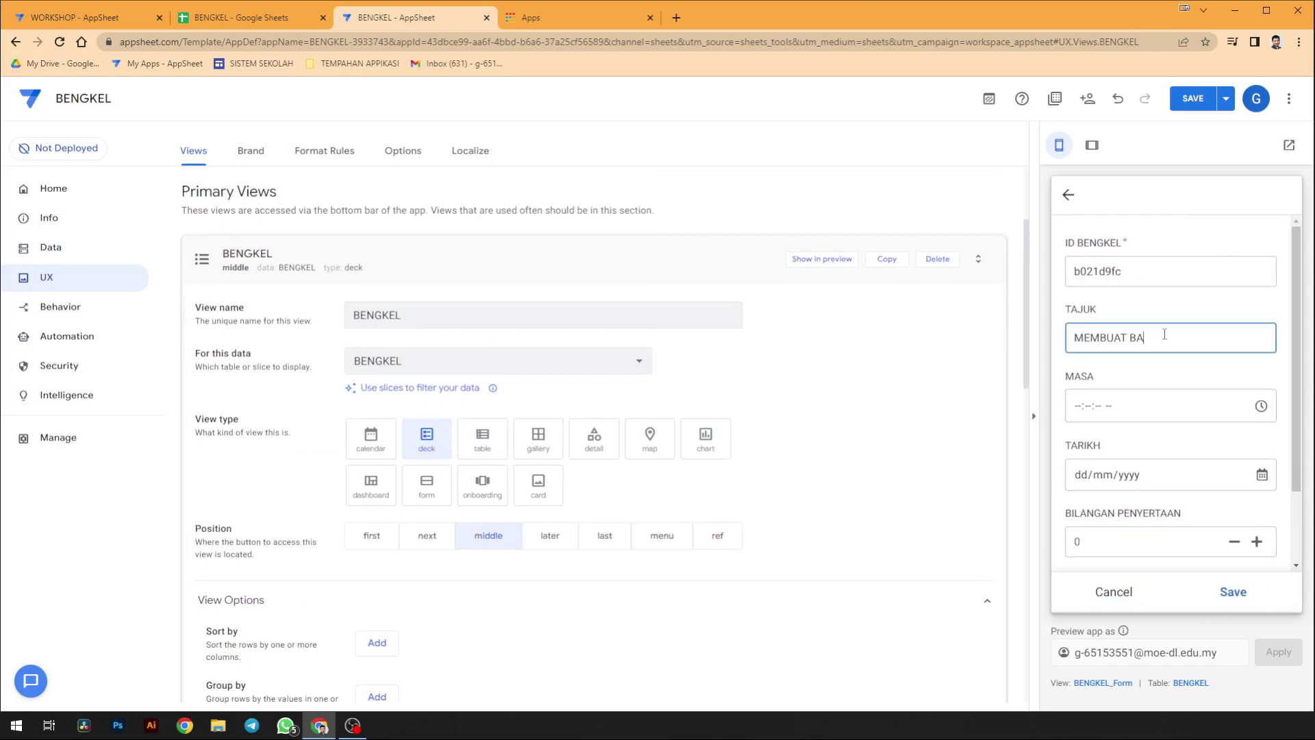
{"action": "left_click", "coordinate": [1206, 405]}
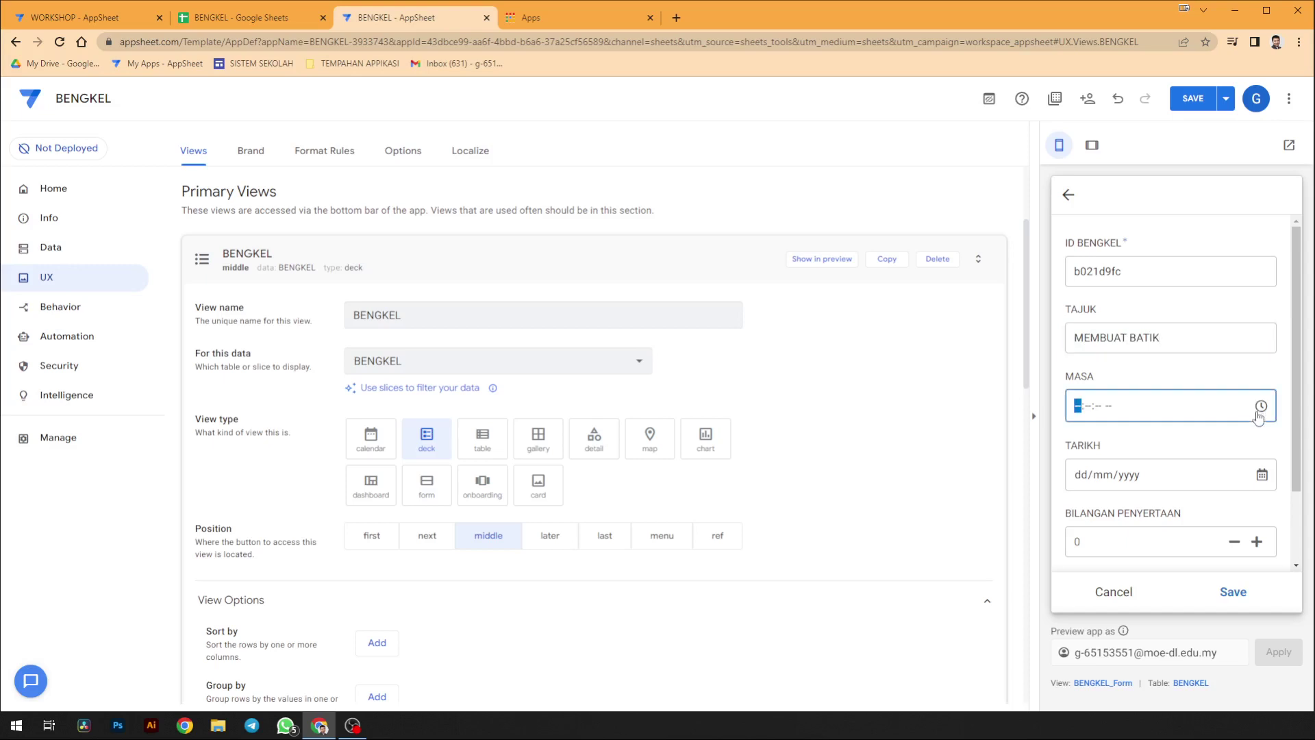
{"action": "left_click", "coordinate": [1261, 405]}
{"action": "left_click", "coordinate": [1124, 486]}
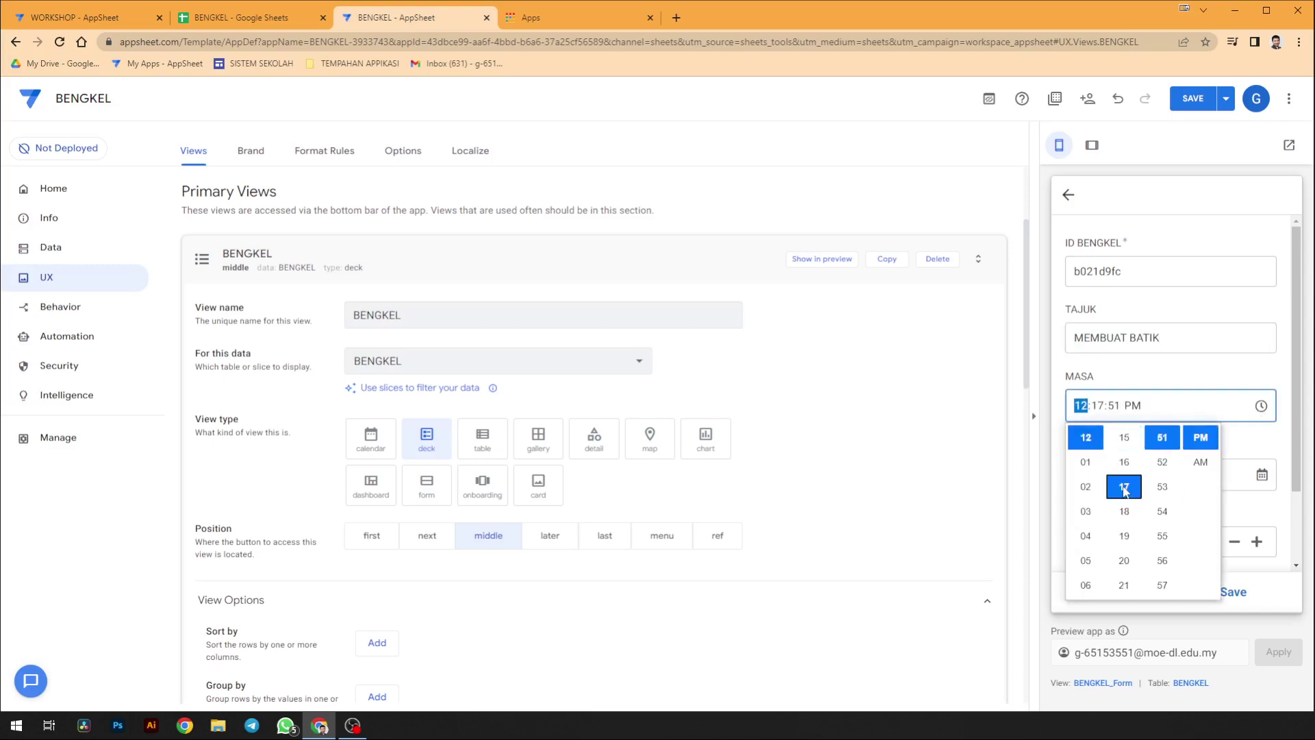
{"action": "left_click", "coordinate": [1086, 486]}
{"action": "left_click", "coordinate": [1262, 474]}
- Set TARIKH to 15/01/2023 and BILANGAN PENYERTAAN to 5
{"action": "left_click", "coordinate": [1262, 474]}
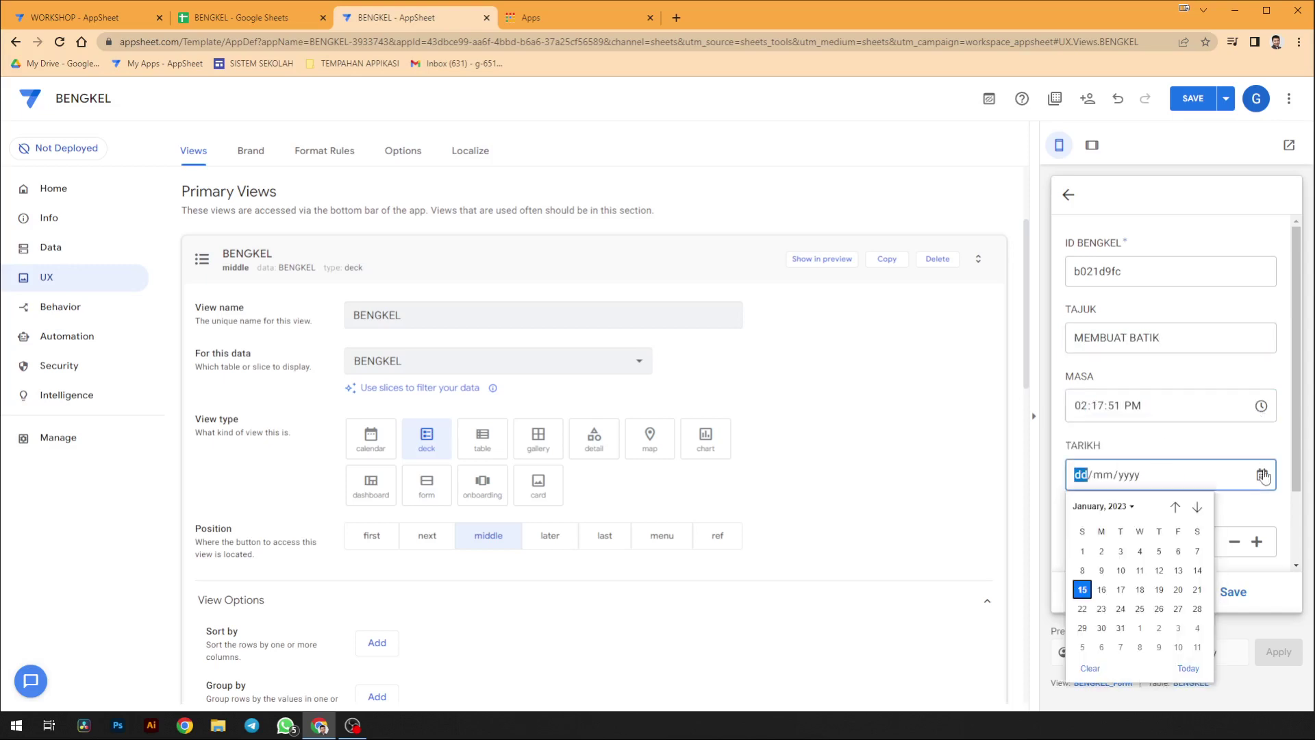
{"action": "left_click", "coordinate": [1262, 505]}
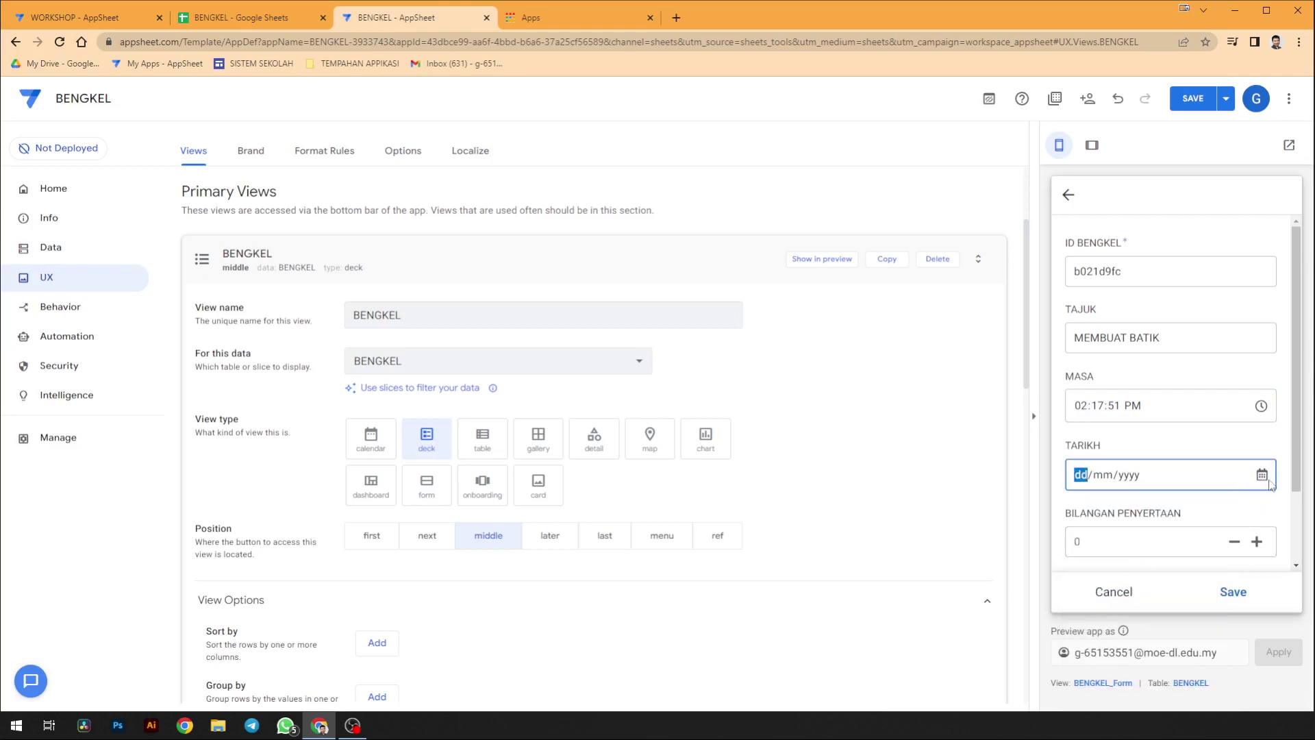
{"action": "left_click", "coordinate": [1263, 475]}
{"action": "left_click", "coordinate": [1084, 576]}
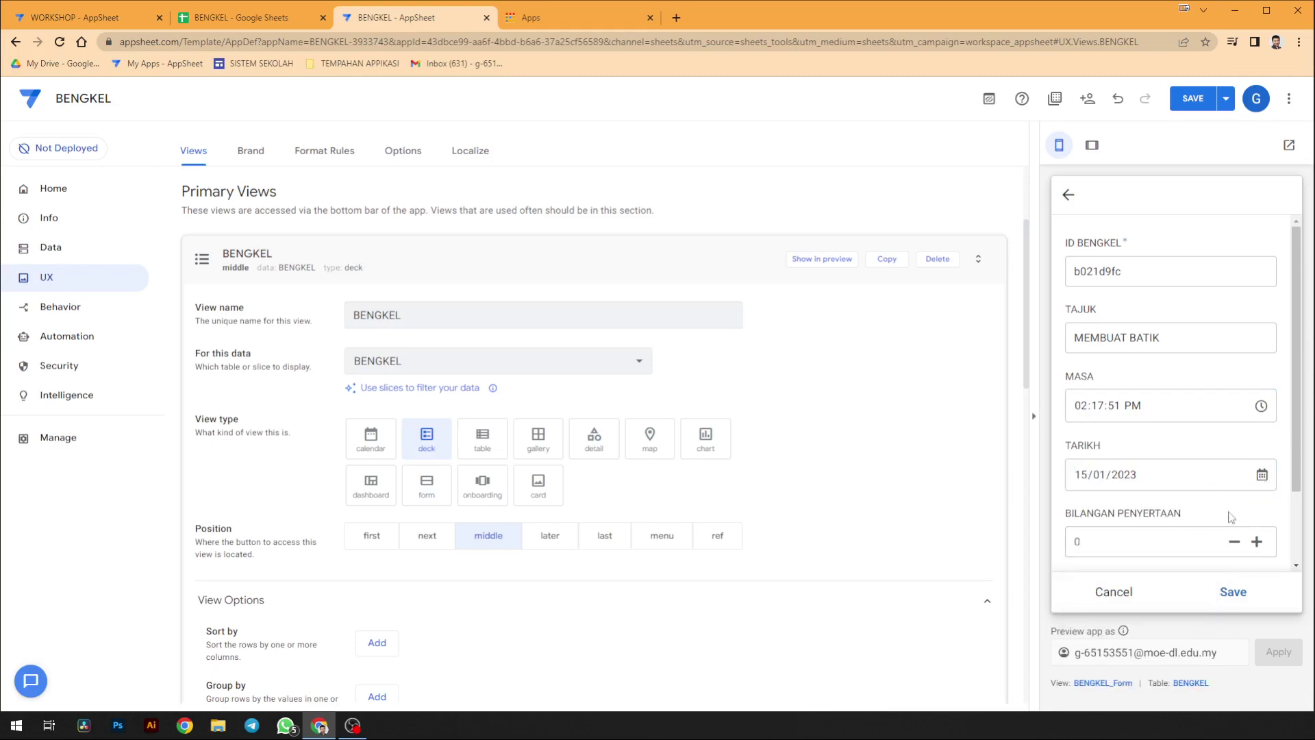
{"action": "left_click", "coordinate": [1255, 546]}
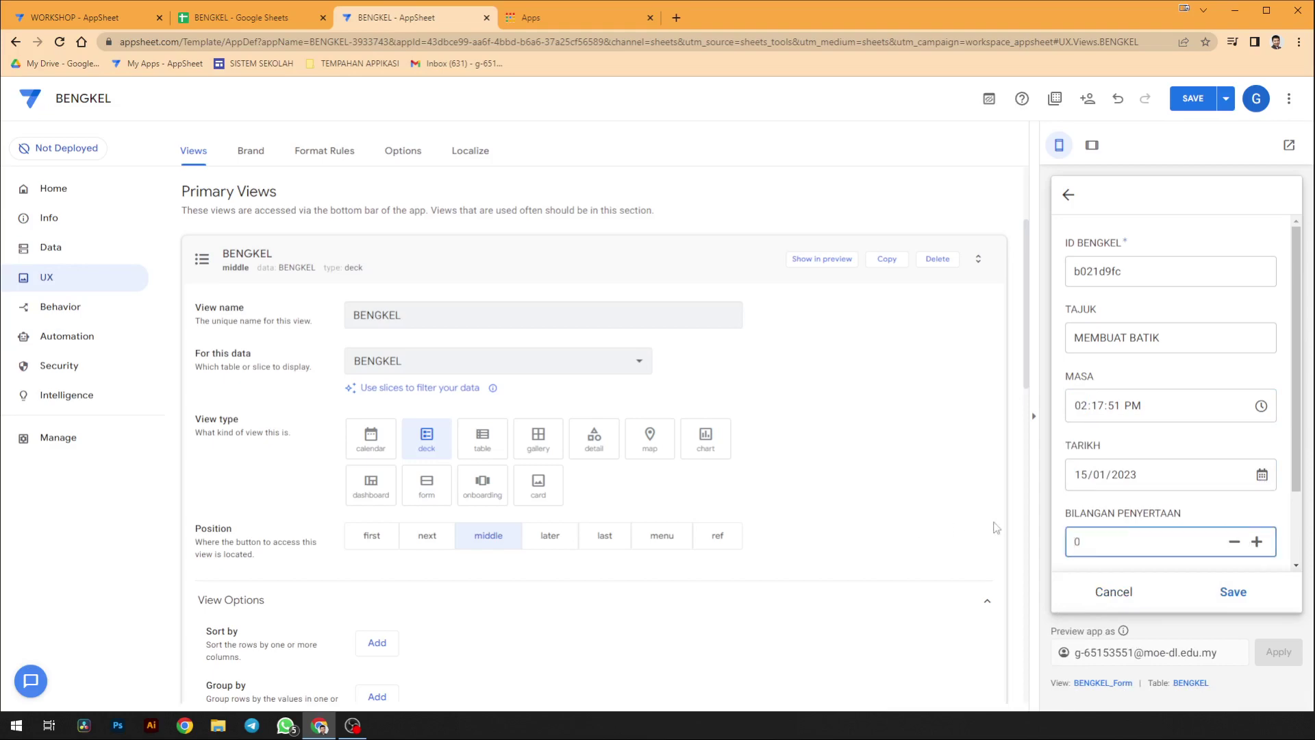
{"action": "type", "text": "5"}
- Attach the HADIR3 picture to the GAMBAR field
{"action": "scroll", "coordinate": [1165, 534], "scroll_direction": "down", "scroll_amount": 2}
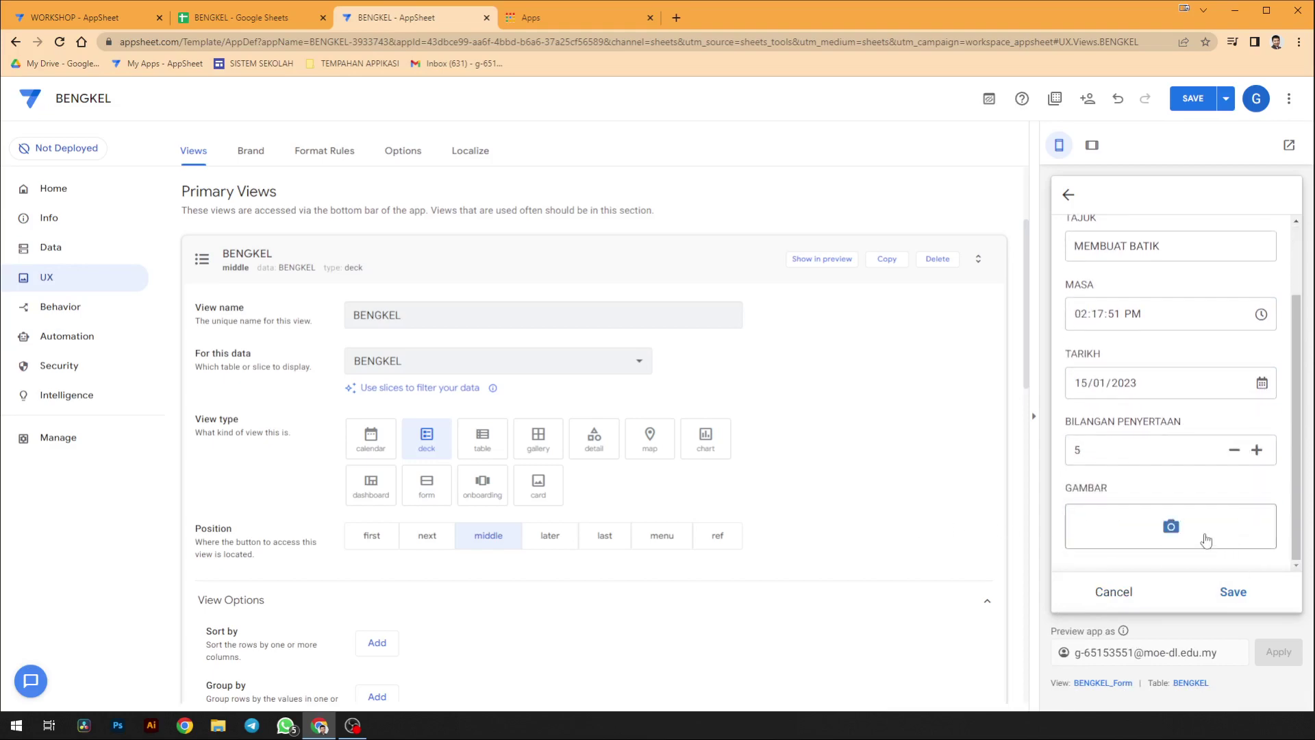
{"action": "left_click", "coordinate": [1206, 532]}
{"action": "scroll", "coordinate": [707, 300], "scroll_direction": "down", "scroll_amount": 3}
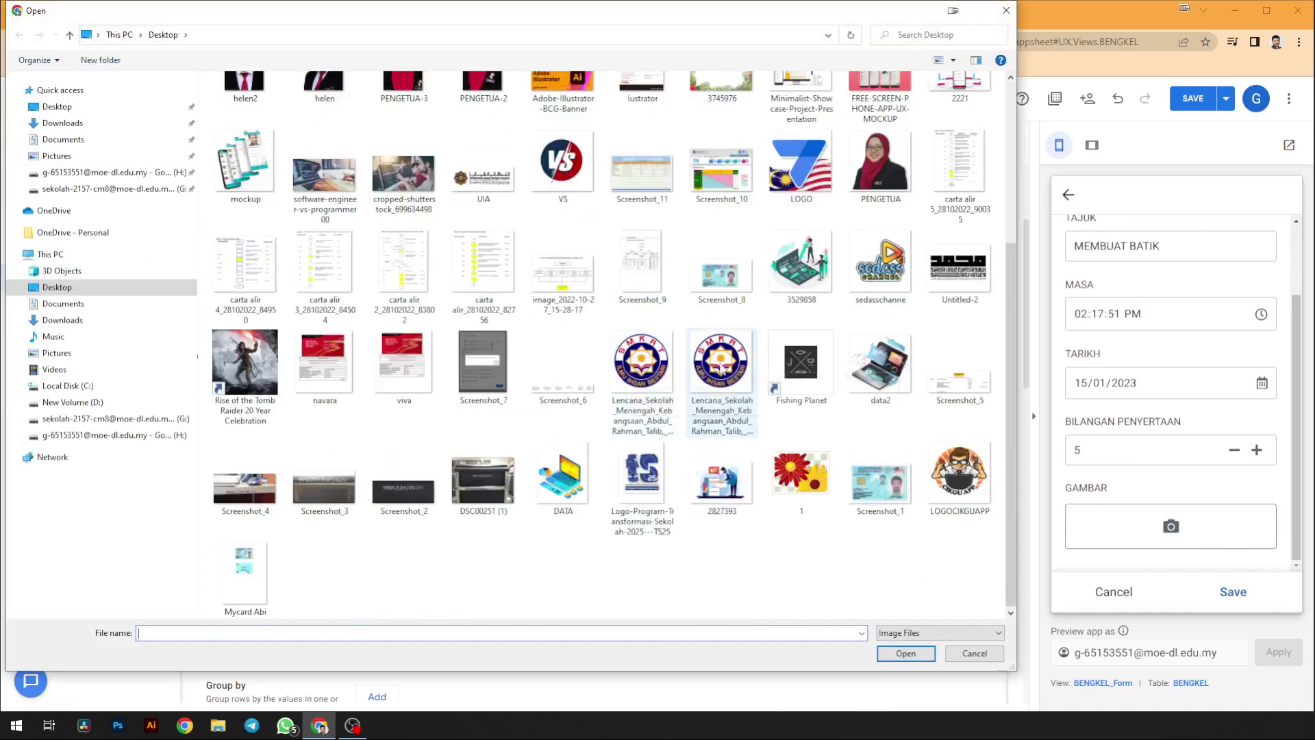
{"action": "scroll", "coordinate": [707, 299], "scroll_direction": "up", "scroll_amount": 3}
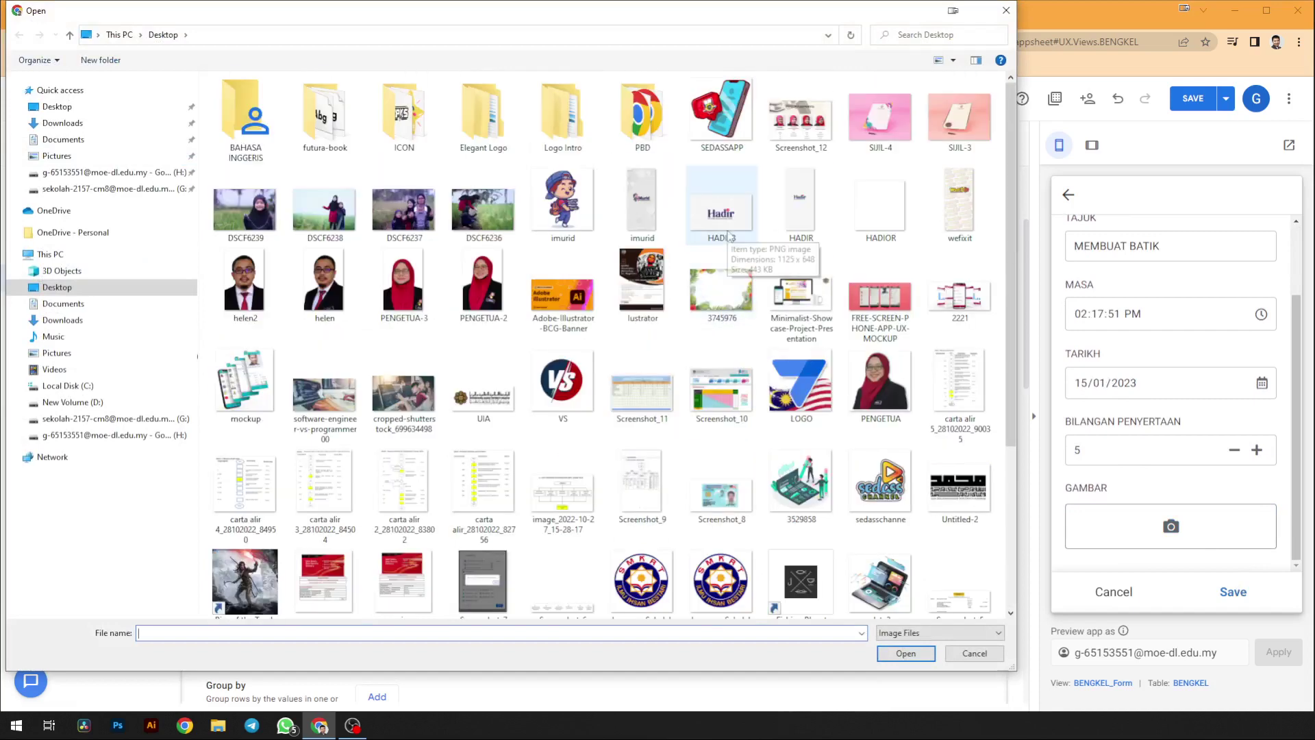
{"action": "scroll", "coordinate": [730, 238], "scroll_direction": "down", "scroll_amount": 3}
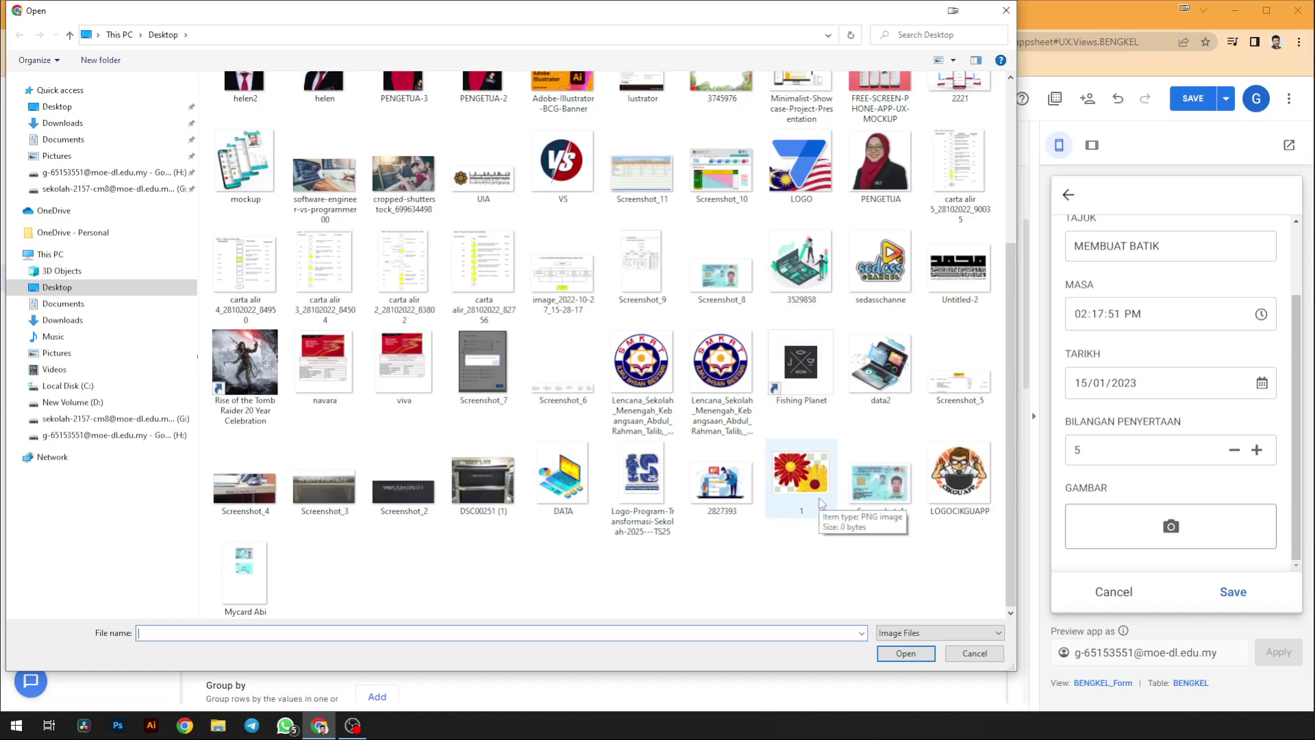
{"action": "double_click", "coordinate": [801, 479]}
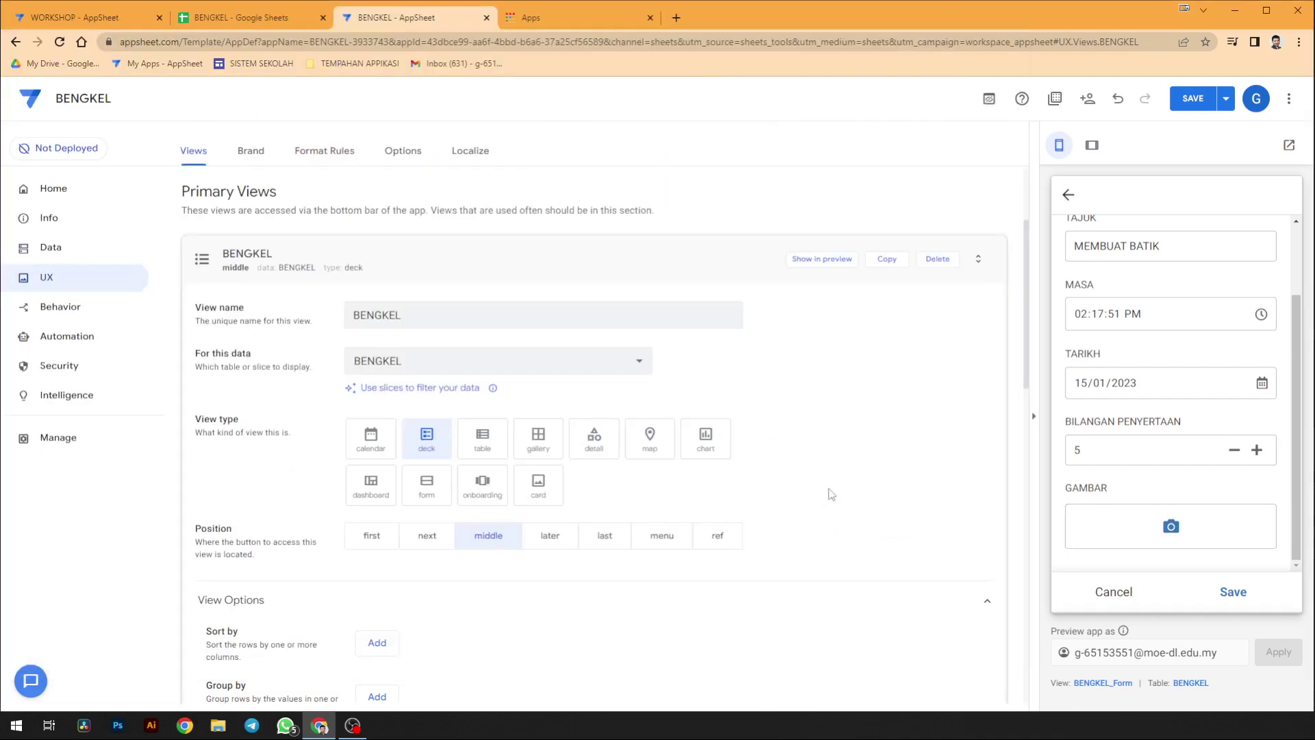
{"action": "left_click", "coordinate": [1178, 531]}
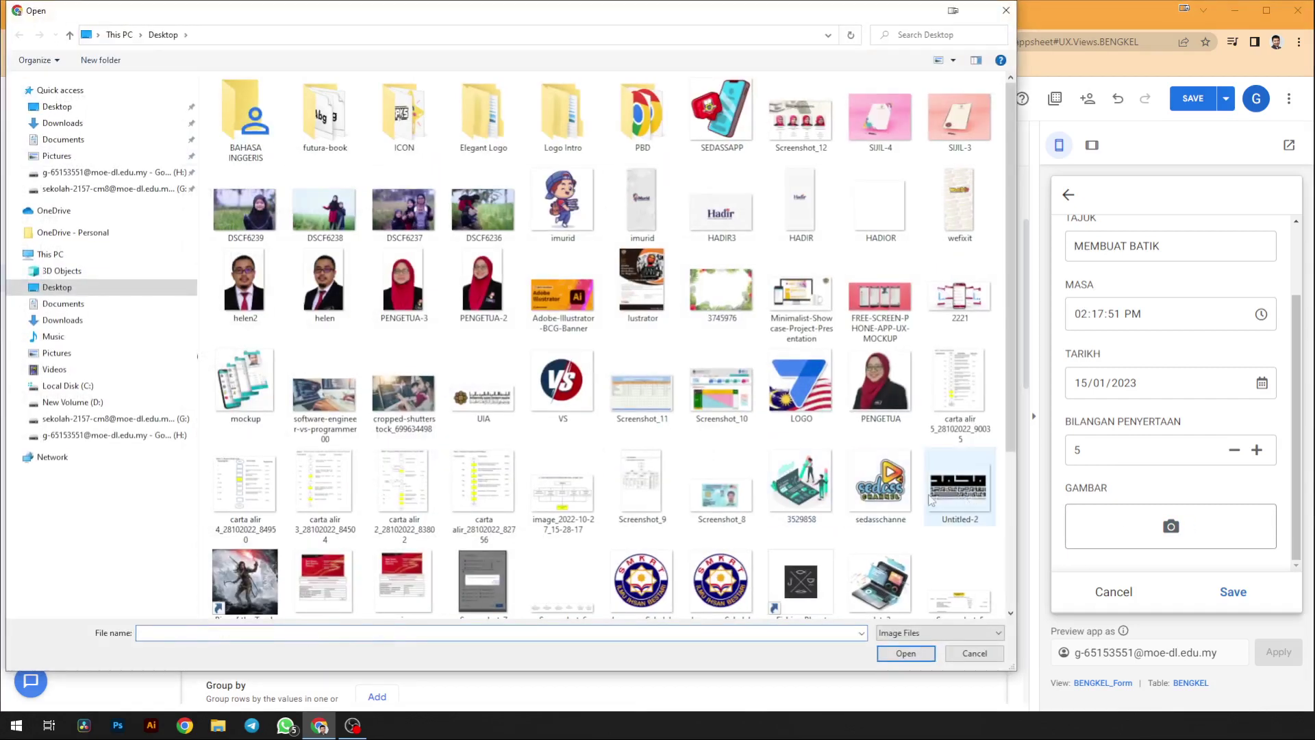
{"action": "double_click", "coordinate": [721, 205]}
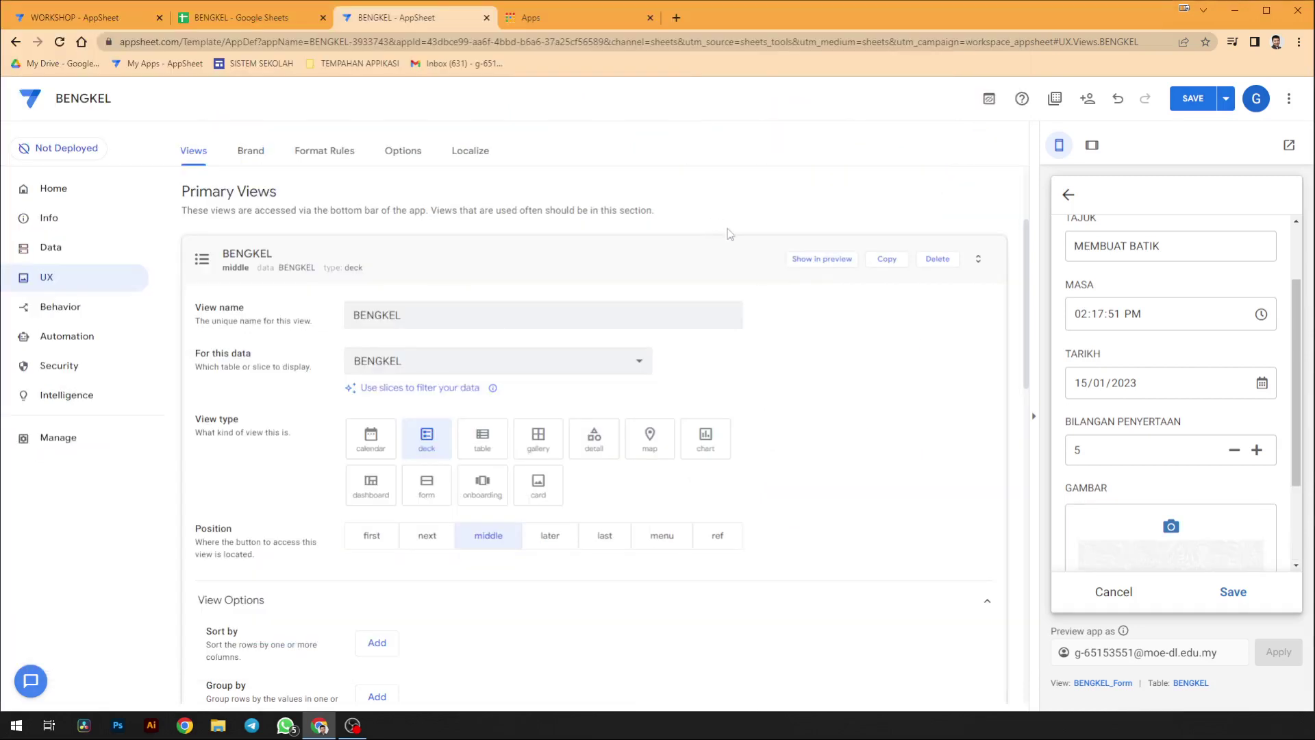
- Save the workshop record, view its MEMBUAT BATIK details, and return to the workshop list
{"action": "scroll", "coordinate": [1178, 537], "scroll_direction": "down", "scroll_amount": 2}
{"action": "left_click", "coordinate": [1232, 591]}
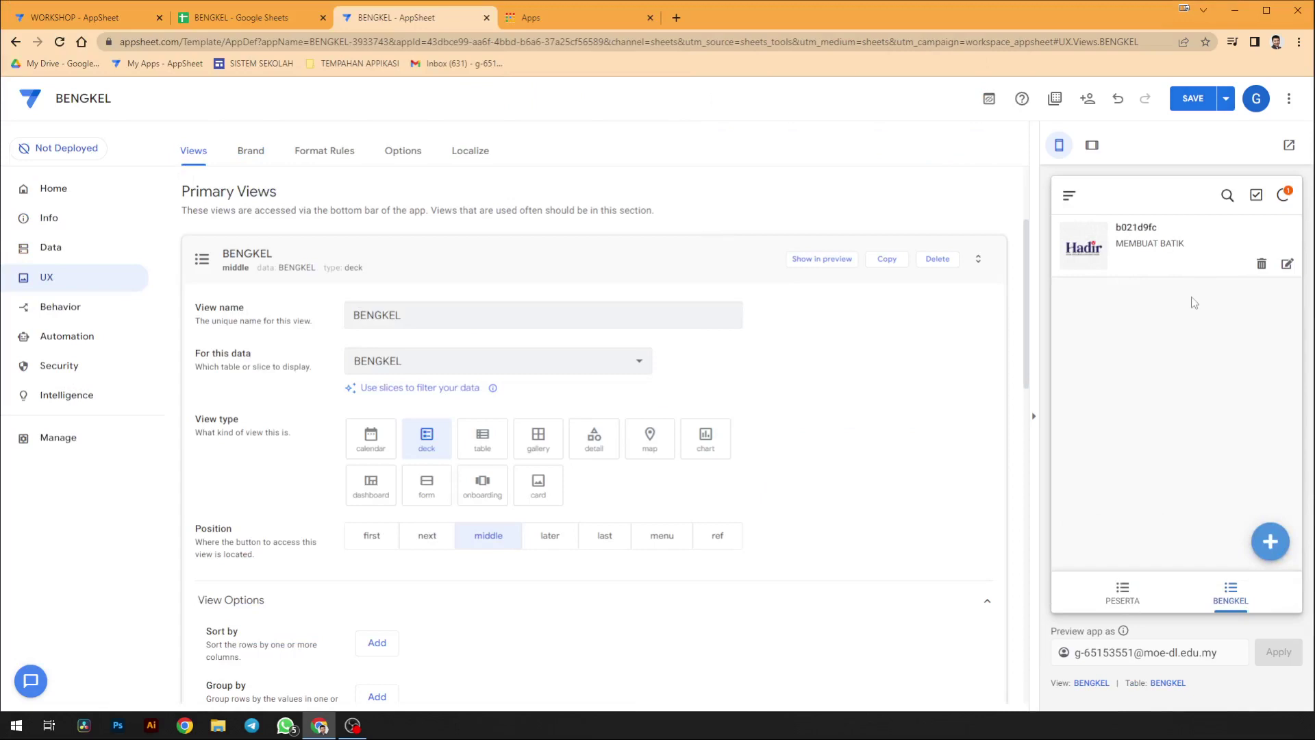
{"action": "left_click", "coordinate": [1193, 263]}
{"action": "scroll", "coordinate": [1167, 418], "scroll_direction": "down", "scroll_amount": 1}
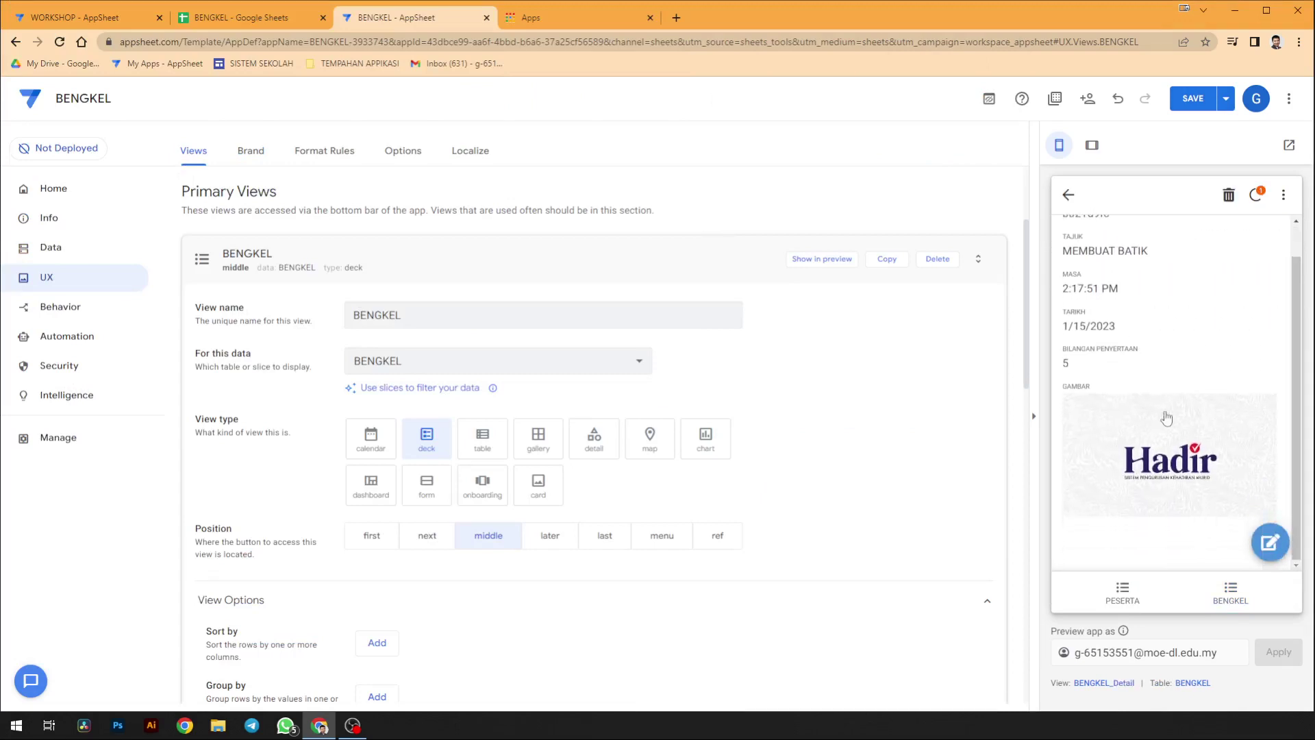
{"action": "scroll", "coordinate": [1167, 418], "scroll_direction": "up", "scroll_amount": 1}
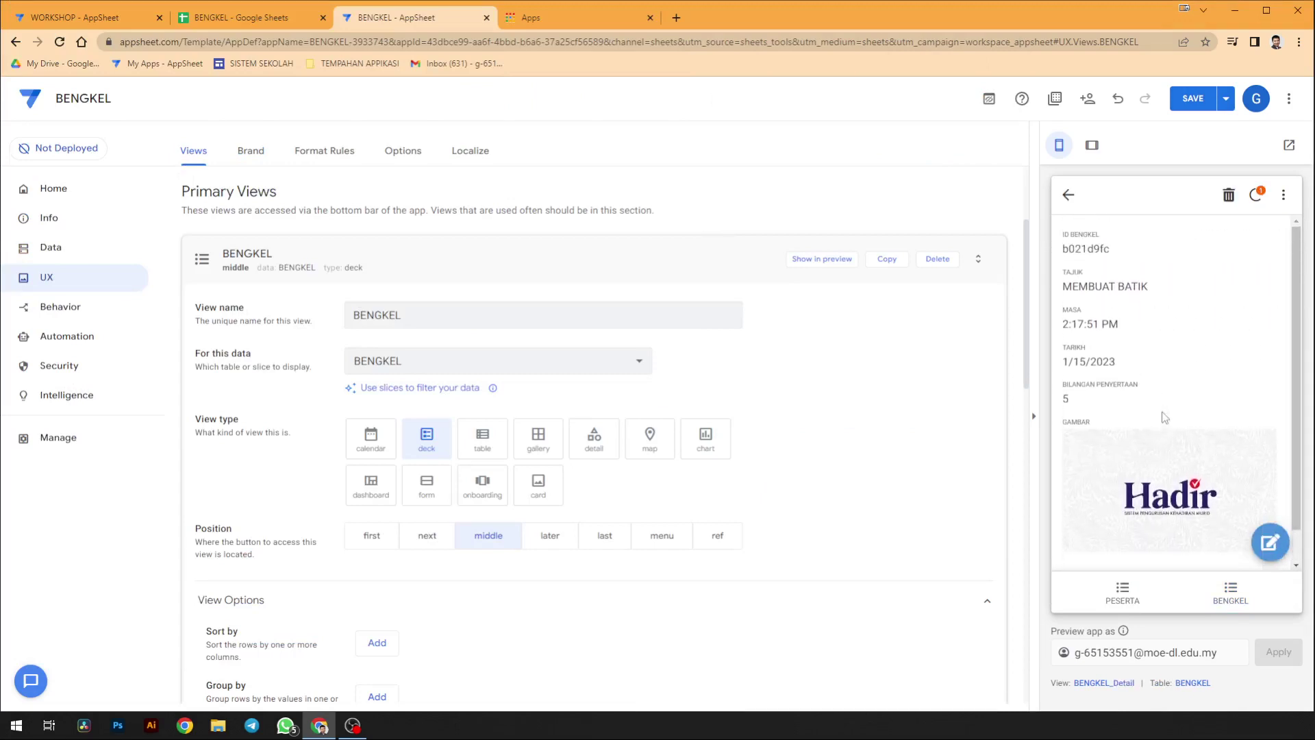
{"action": "left_click", "coordinate": [1070, 197]}
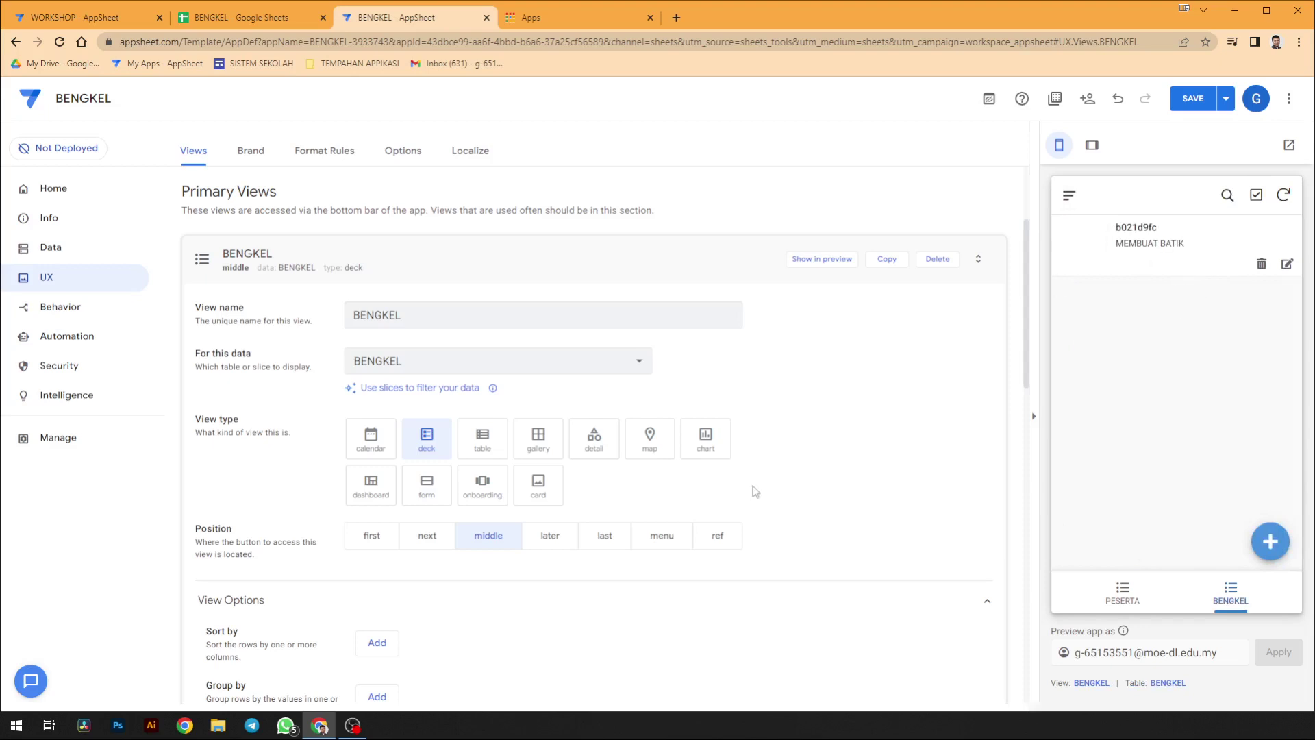
{"action": "scroll", "coordinate": [754, 492], "scroll_direction": "down", "scroll_amount": 2}
{"action": "scroll", "coordinate": [753, 495], "scroll_direction": "up", "scroll_amount": 2}
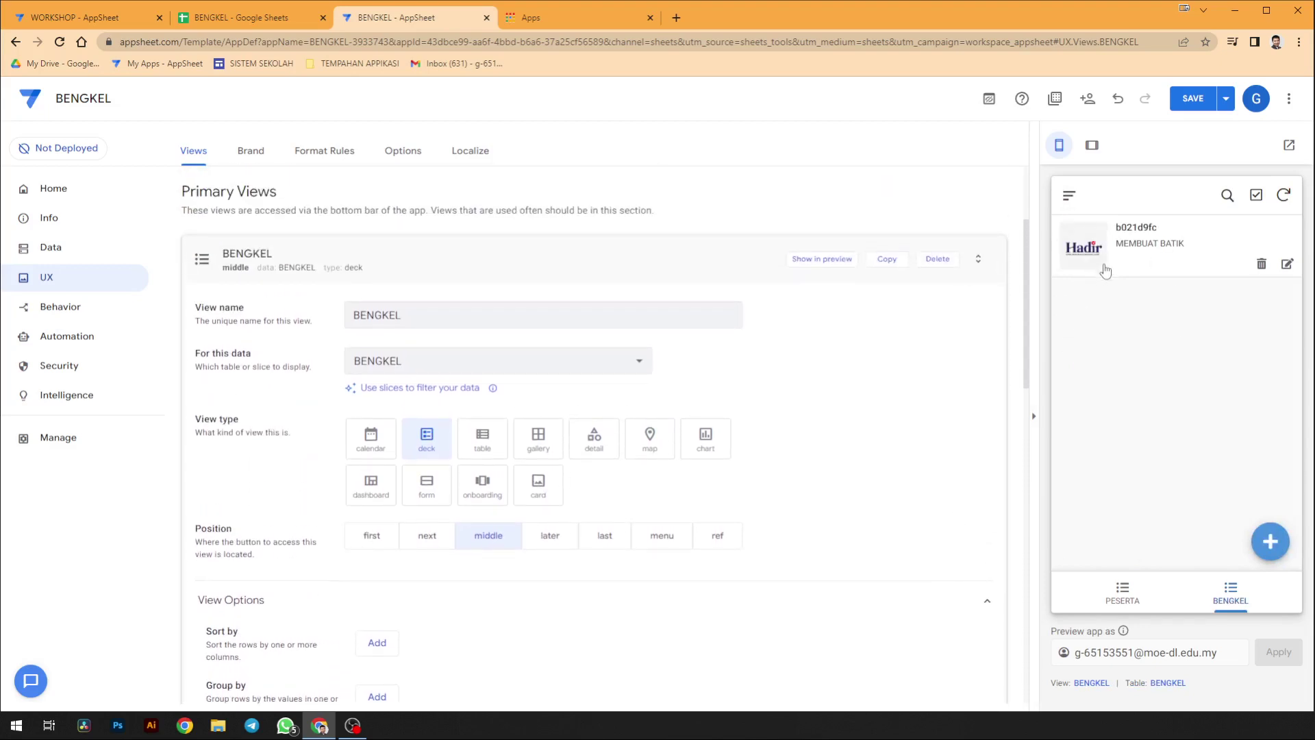
{"action": "scroll", "coordinate": [959, 434], "scroll_direction": "down", "scroll_amount": 3}
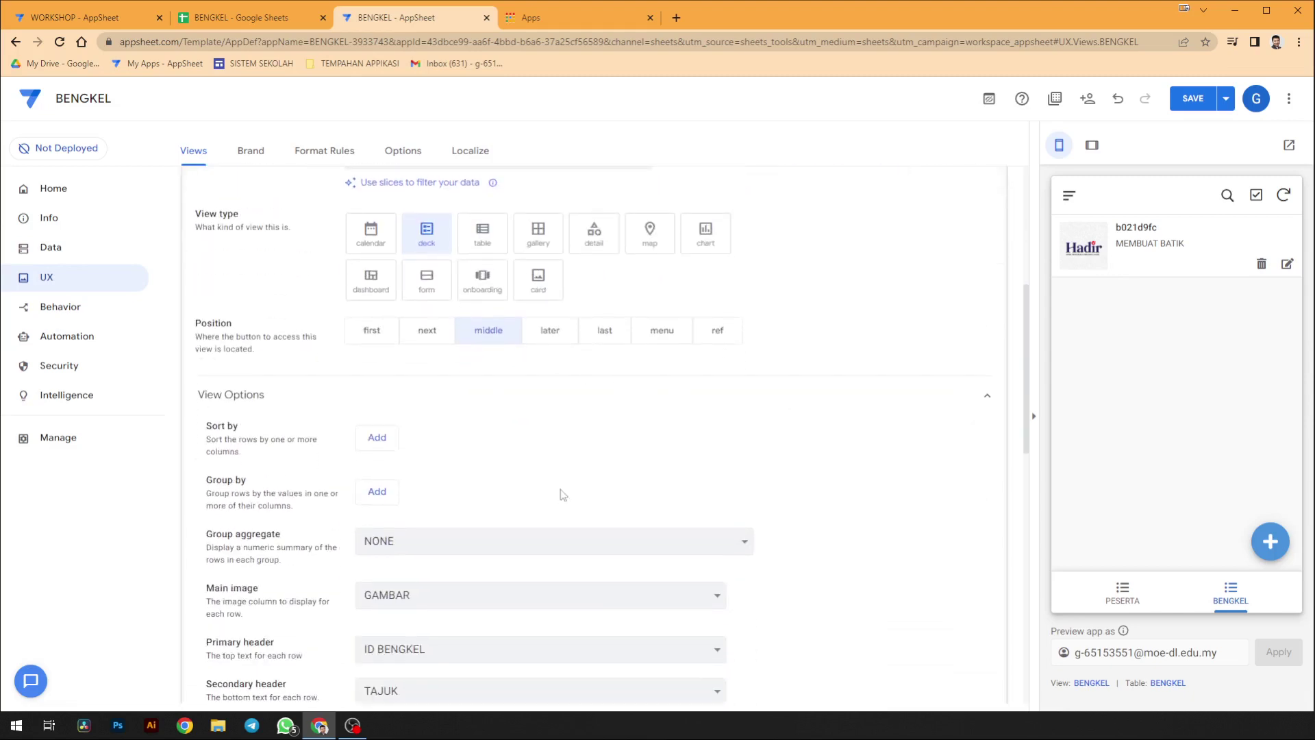
- Check the BENGKEL view's Row Selected behaviour without changing it, then switch to the actions list
{"action": "scroll", "coordinate": [569, 507], "scroll_direction": "down", "scroll_amount": 5}
{"action": "scroll", "coordinate": [660, 467], "scroll_direction": "up", "scroll_amount": 5}
{"action": "scroll", "coordinate": [275, 273], "scroll_direction": "up", "scroll_amount": 1}
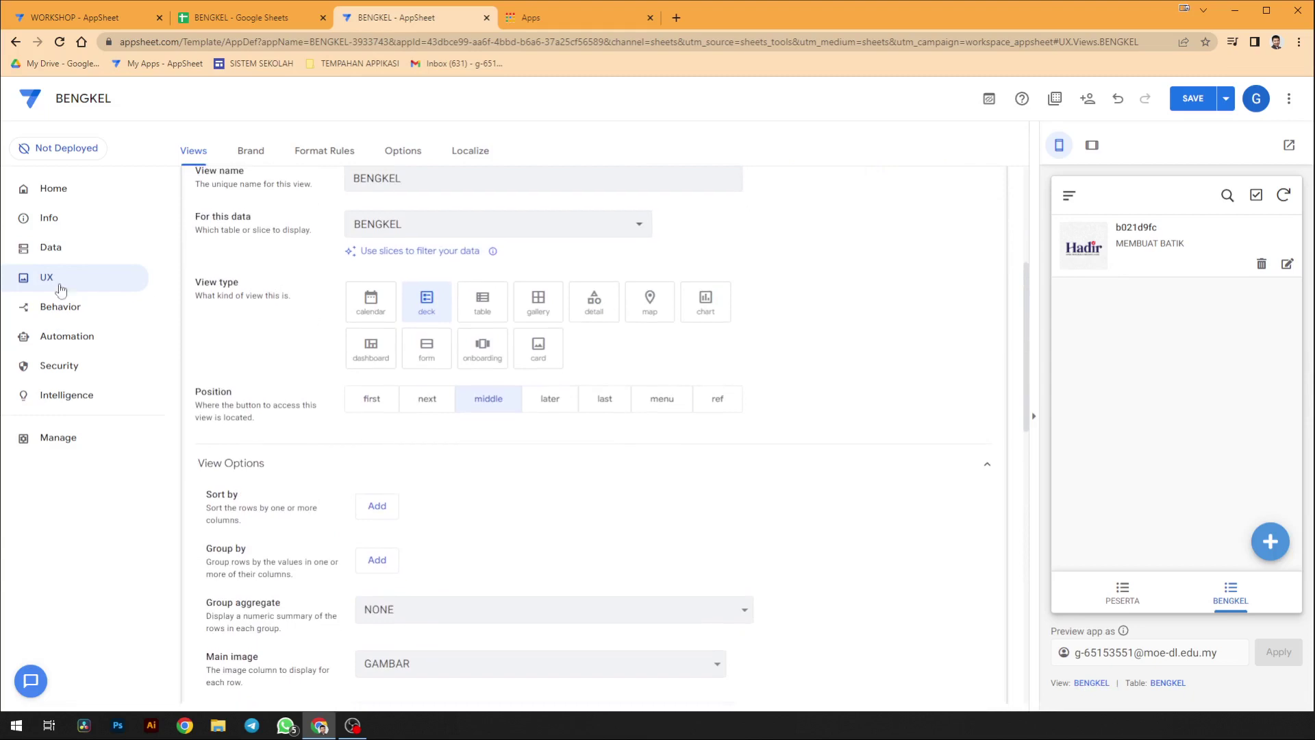
{"action": "scroll", "coordinate": [340, 376], "scroll_direction": "down", "scroll_amount": 6}
{"action": "scroll", "coordinate": [376, 439], "scroll_direction": "down", "scroll_amount": 2}
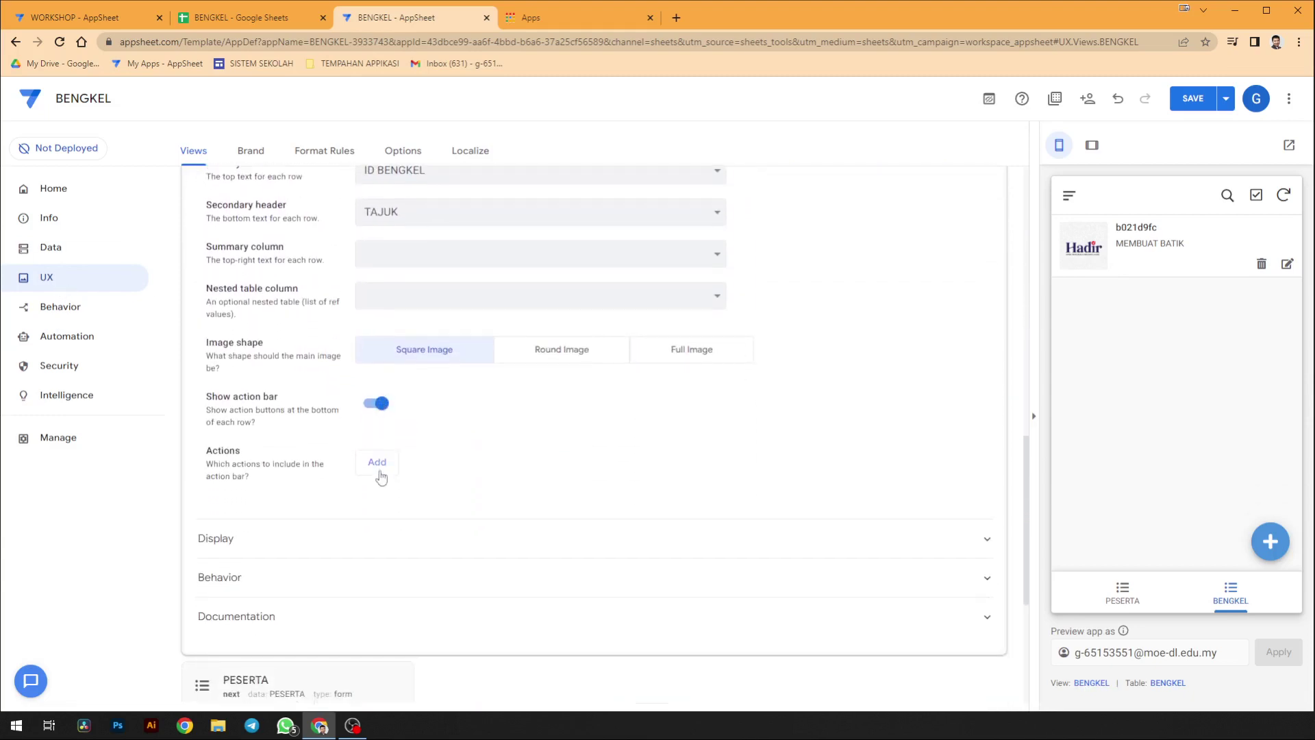
{"action": "left_click", "coordinate": [376, 576]}
{"action": "scroll", "coordinate": [477, 587], "scroll_direction": "down", "scroll_amount": 1}
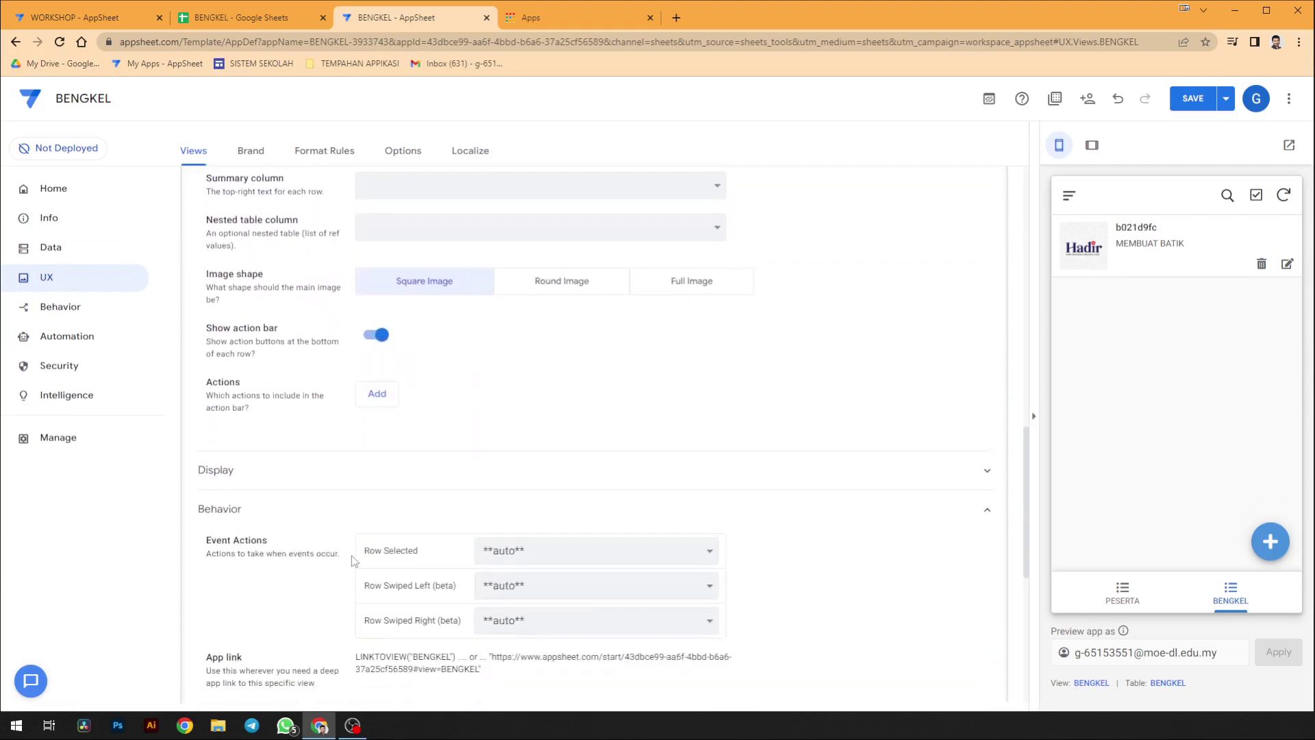
{"action": "left_click", "coordinate": [500, 552]}
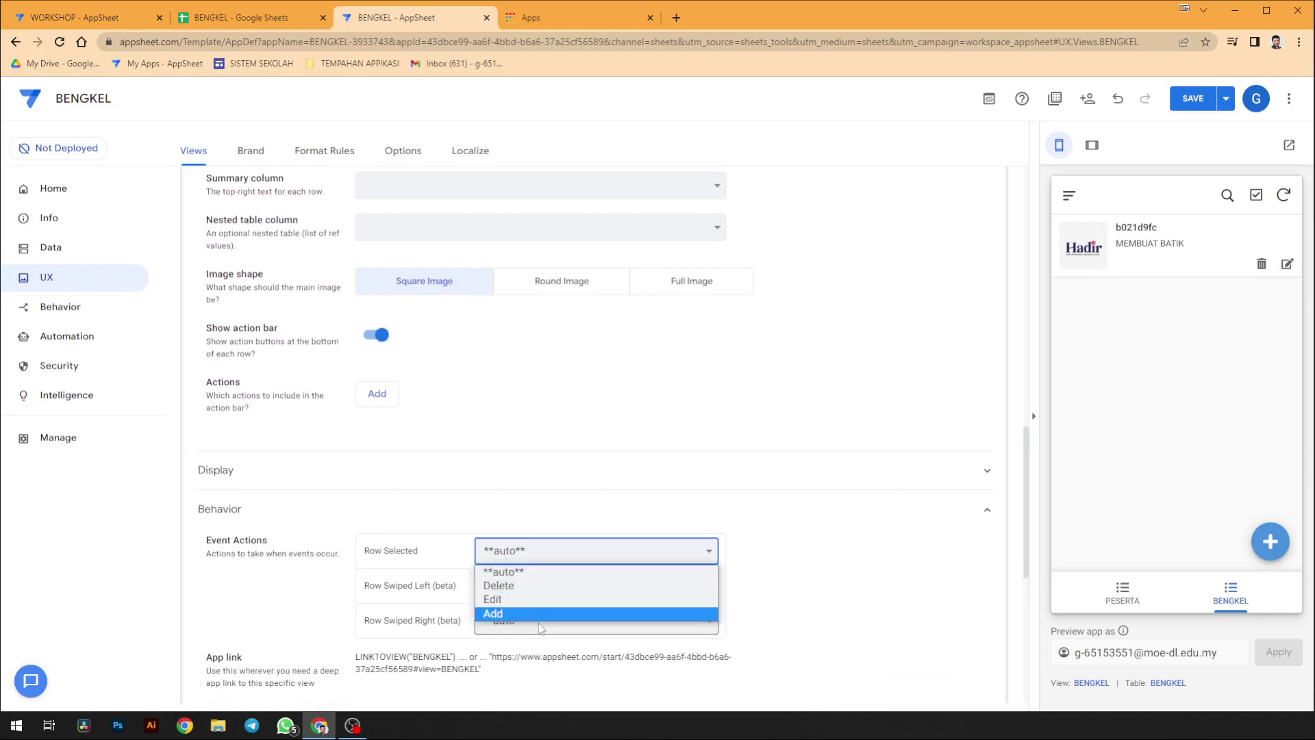
{"action": "left_click", "coordinate": [993, 452]}
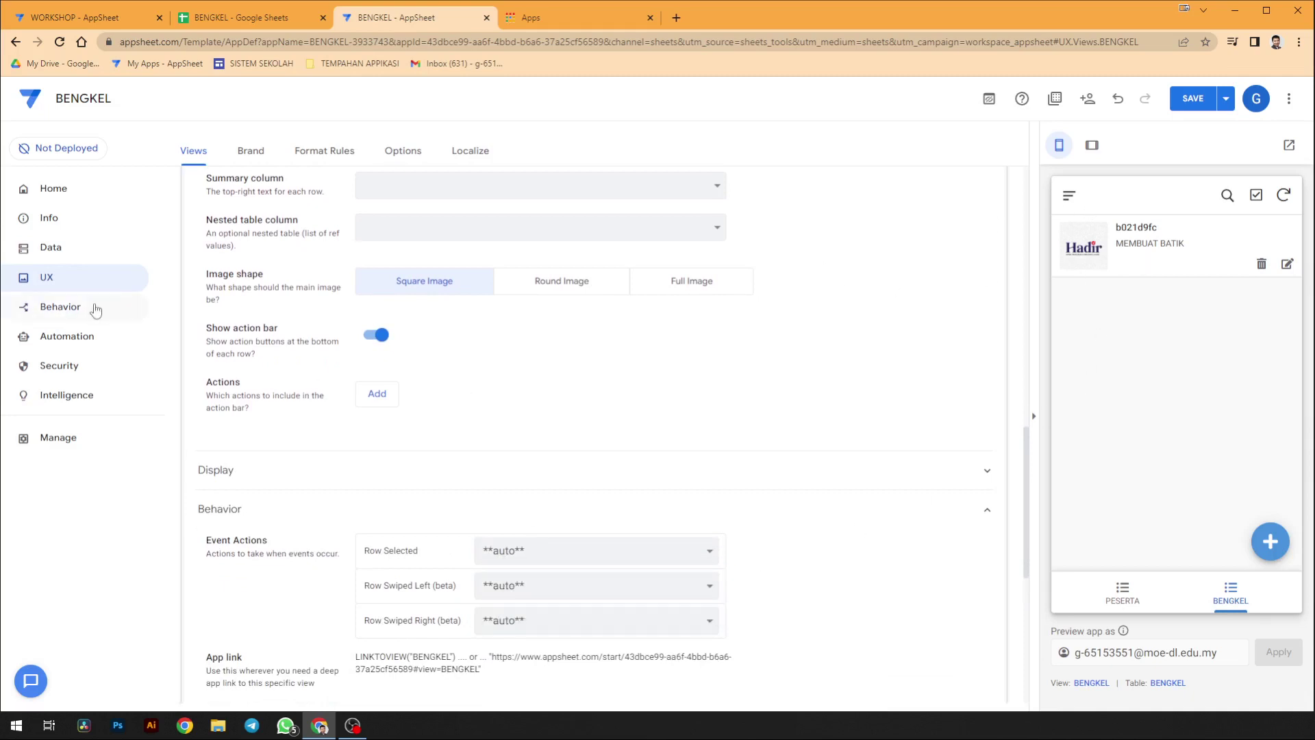
{"action": "left_click", "coordinate": [504, 563]}
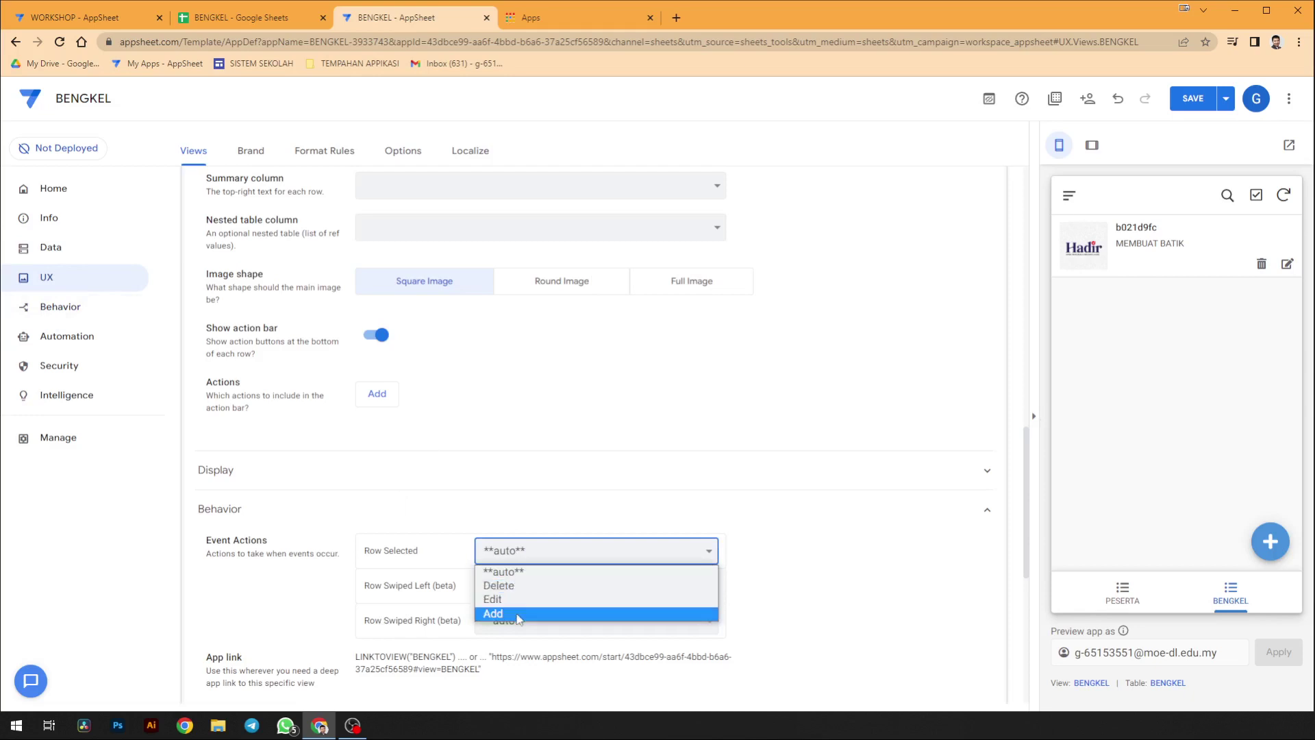
{"action": "left_click", "coordinate": [130, 319]}
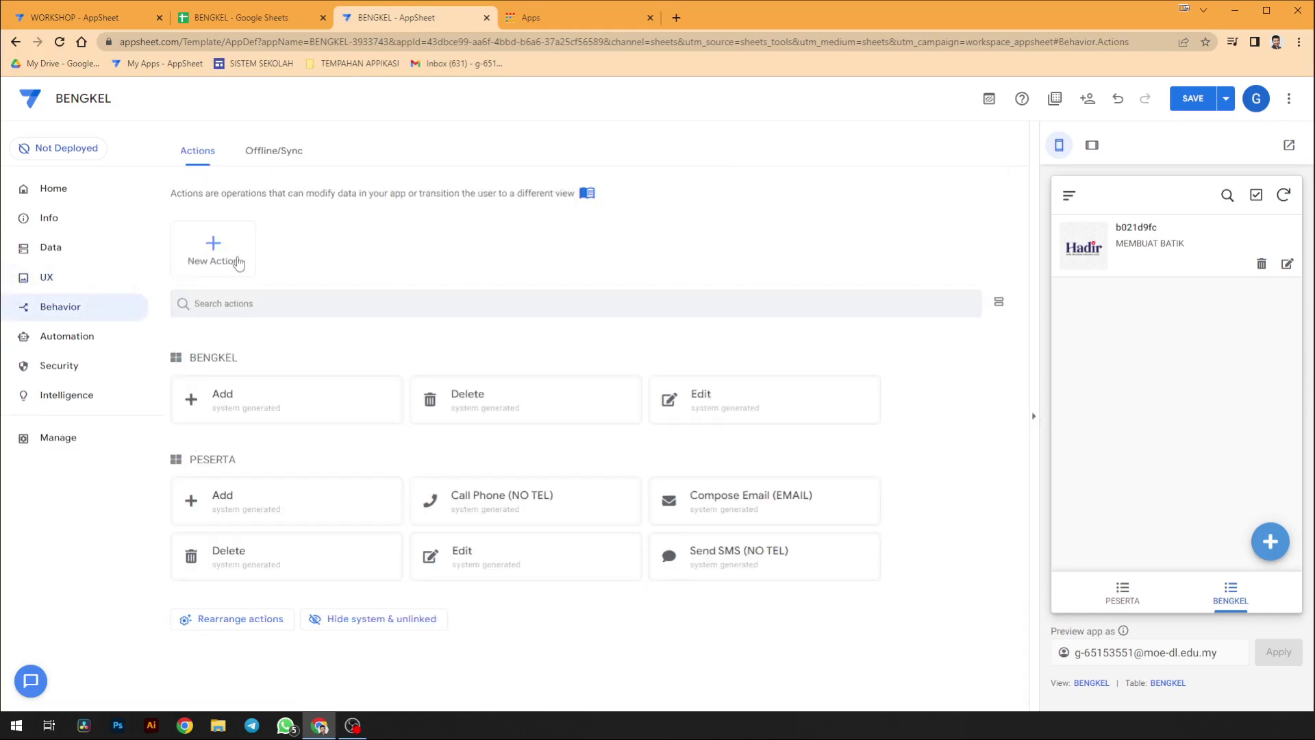
- Draft a new BENGKEL action named OPEN FORM and browse its Do this types
{"action": "left_click", "coordinate": [238, 262]}
{"action": "left_click", "coordinate": [487, 498]}
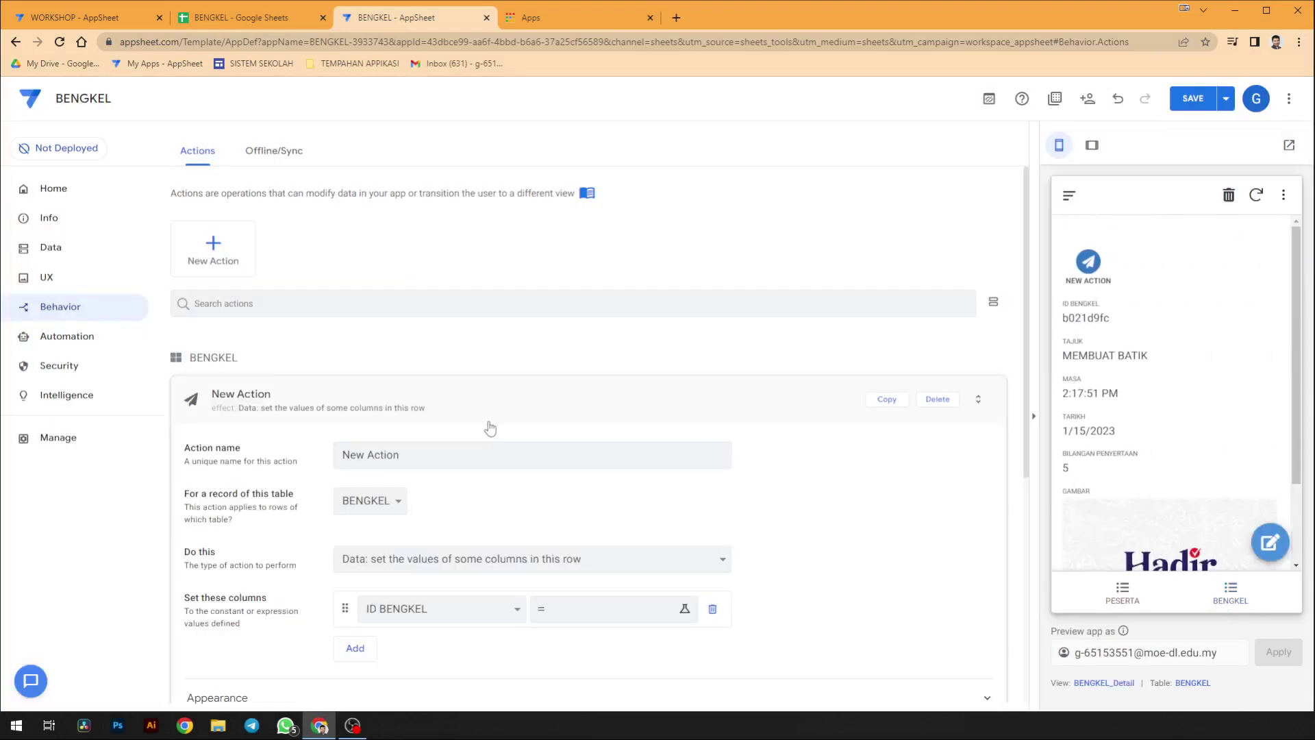
{"action": "scroll", "coordinate": [489, 423], "scroll_direction": "down", "scroll_amount": 1}
{"action": "left_click", "coordinate": [373, 431]}
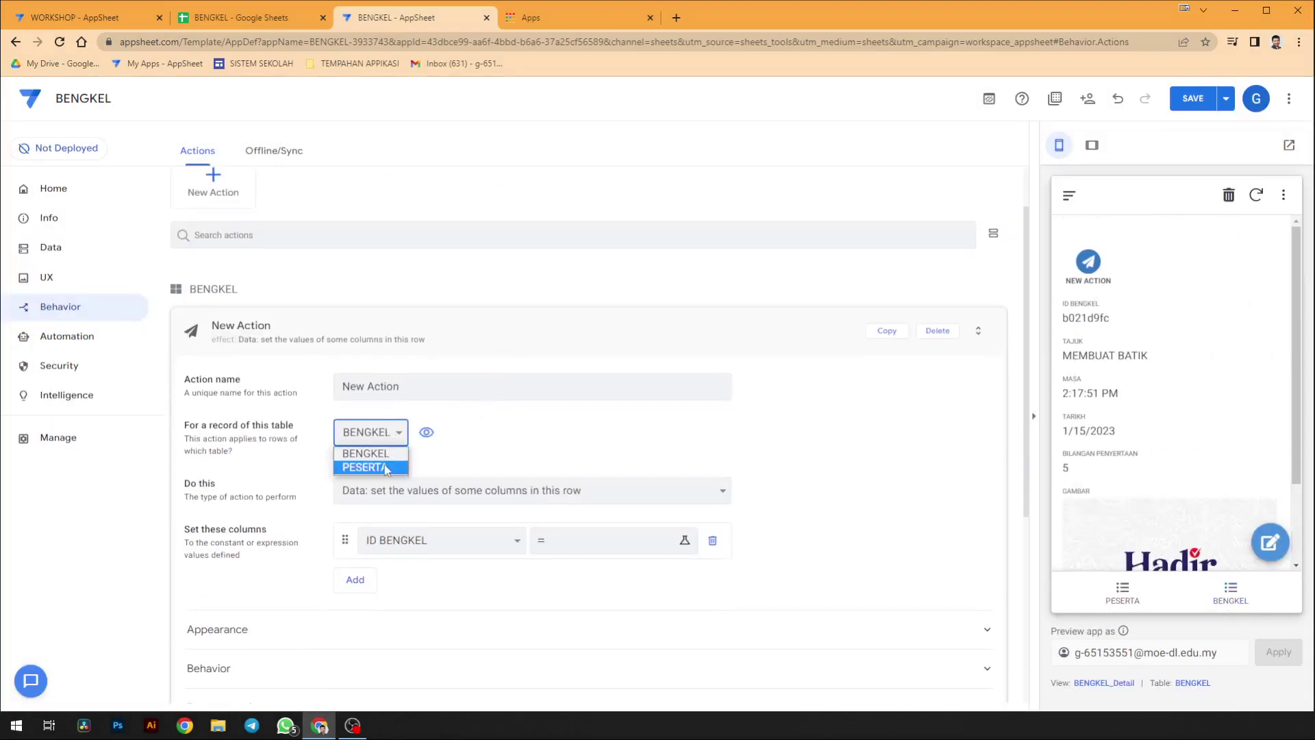
{"action": "left_click", "coordinate": [411, 390]}
{"action": "triple_click", "coordinate": [412, 390]}
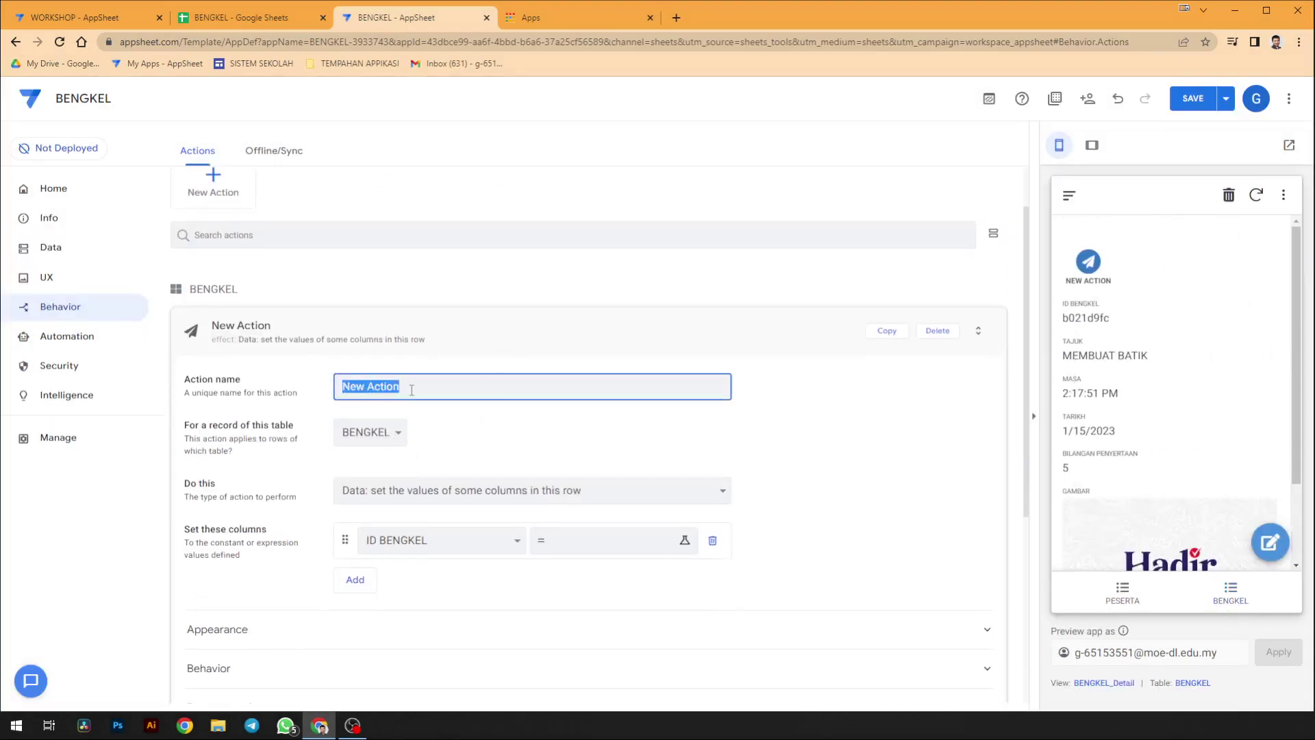
{"action": "type", "text": "EN FORM"}
{"action": "left_click", "coordinate": [428, 490]}
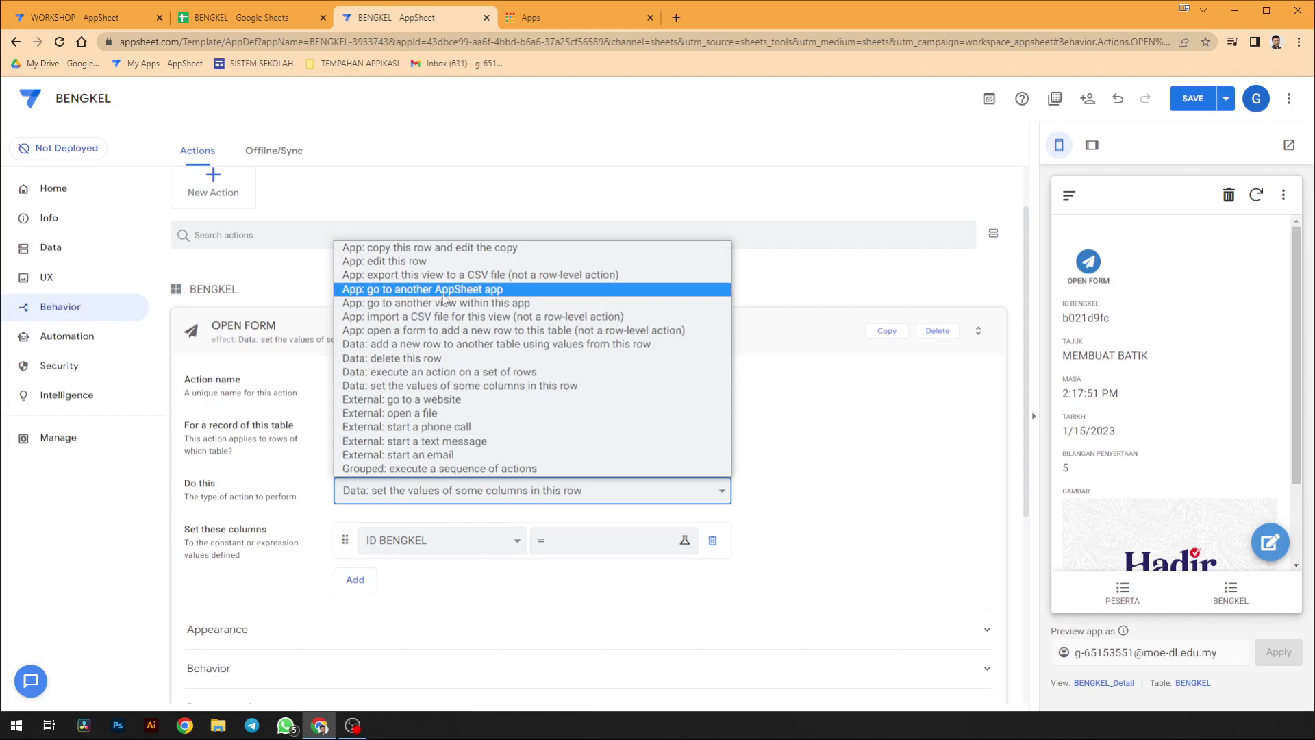
{"action": "left_click", "coordinate": [442, 294]}
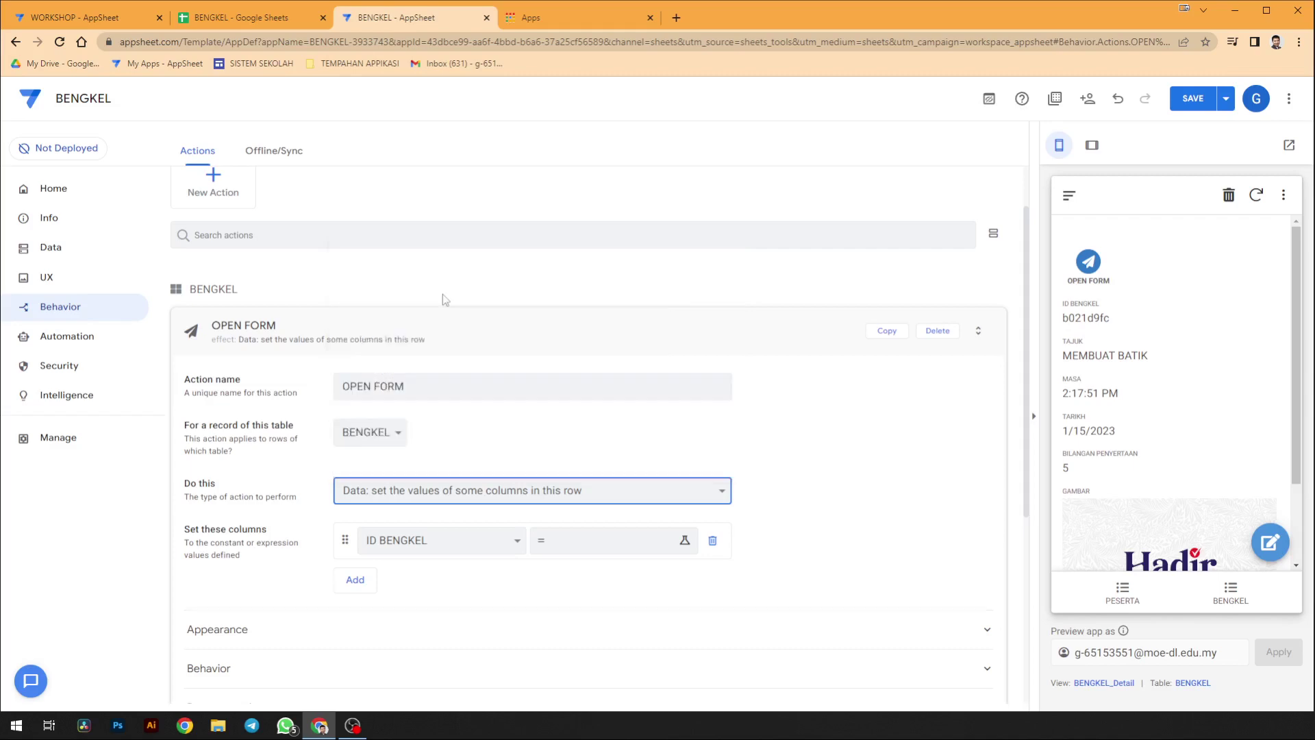
{"action": "left_click", "coordinate": [1194, 459]}
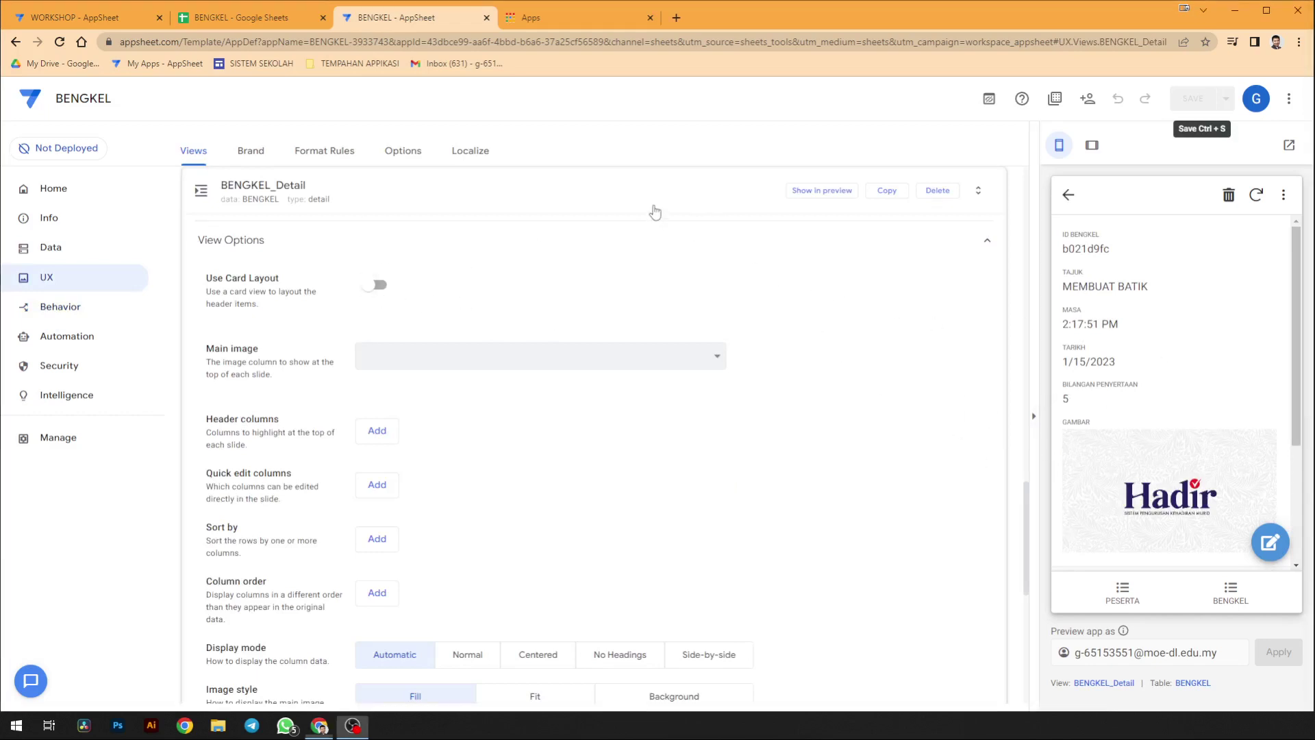
{"action": "left_click", "coordinate": [75, 306]}
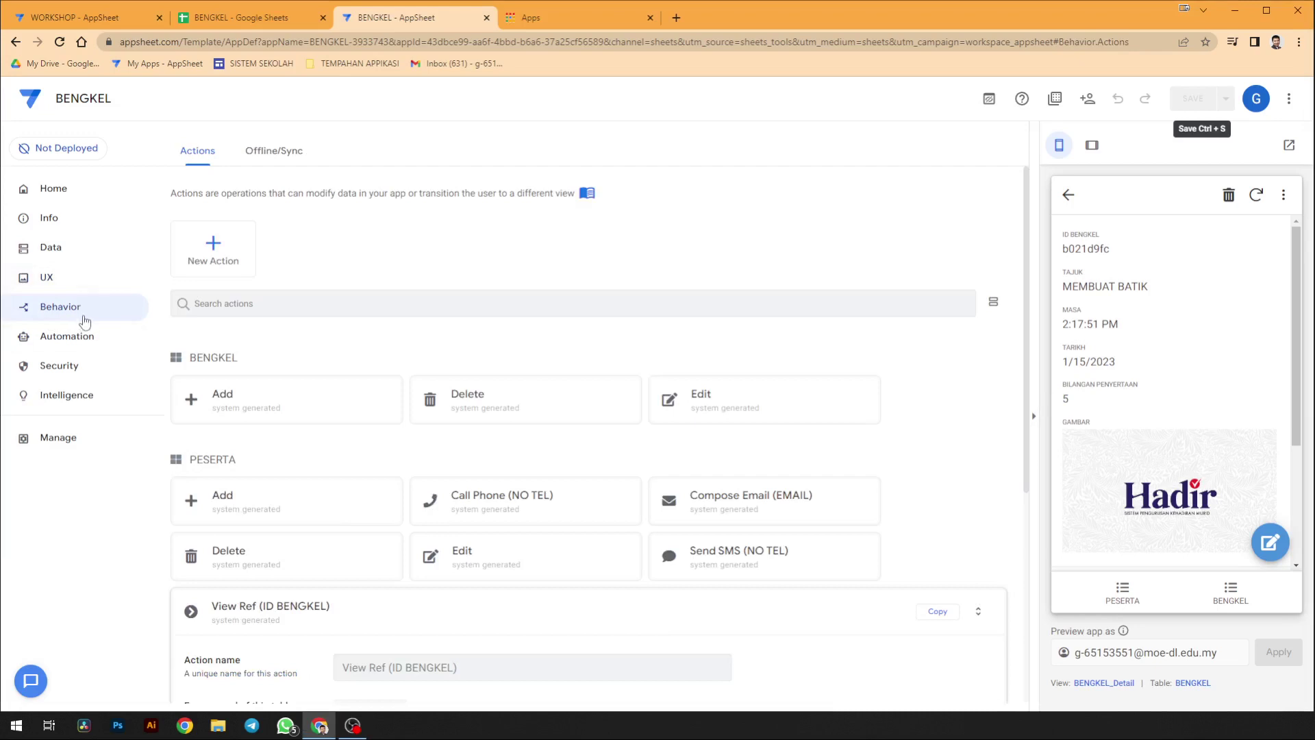
- Open the MEMBUAT BATIK record in the preview and check its empty Related PESERTAs list
{"action": "left_click", "coordinate": [82, 282]}
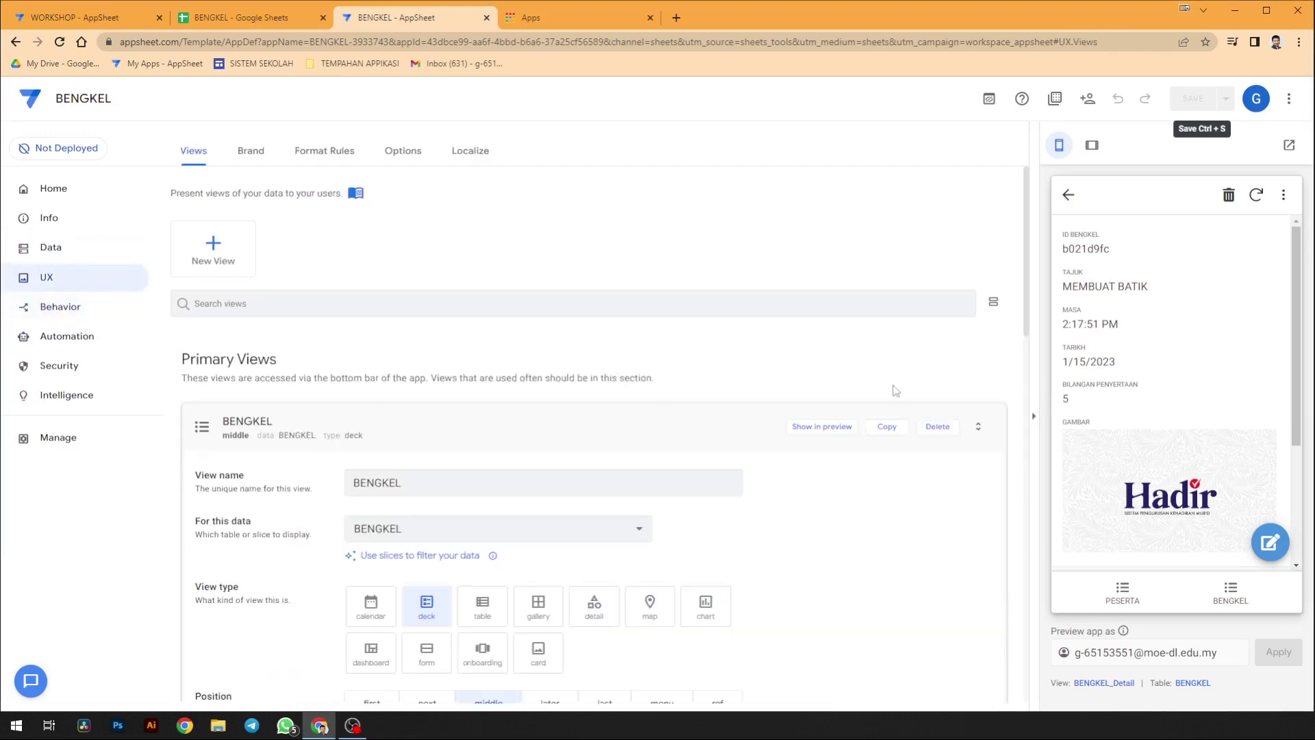
{"action": "left_click", "coordinate": [1130, 596]}
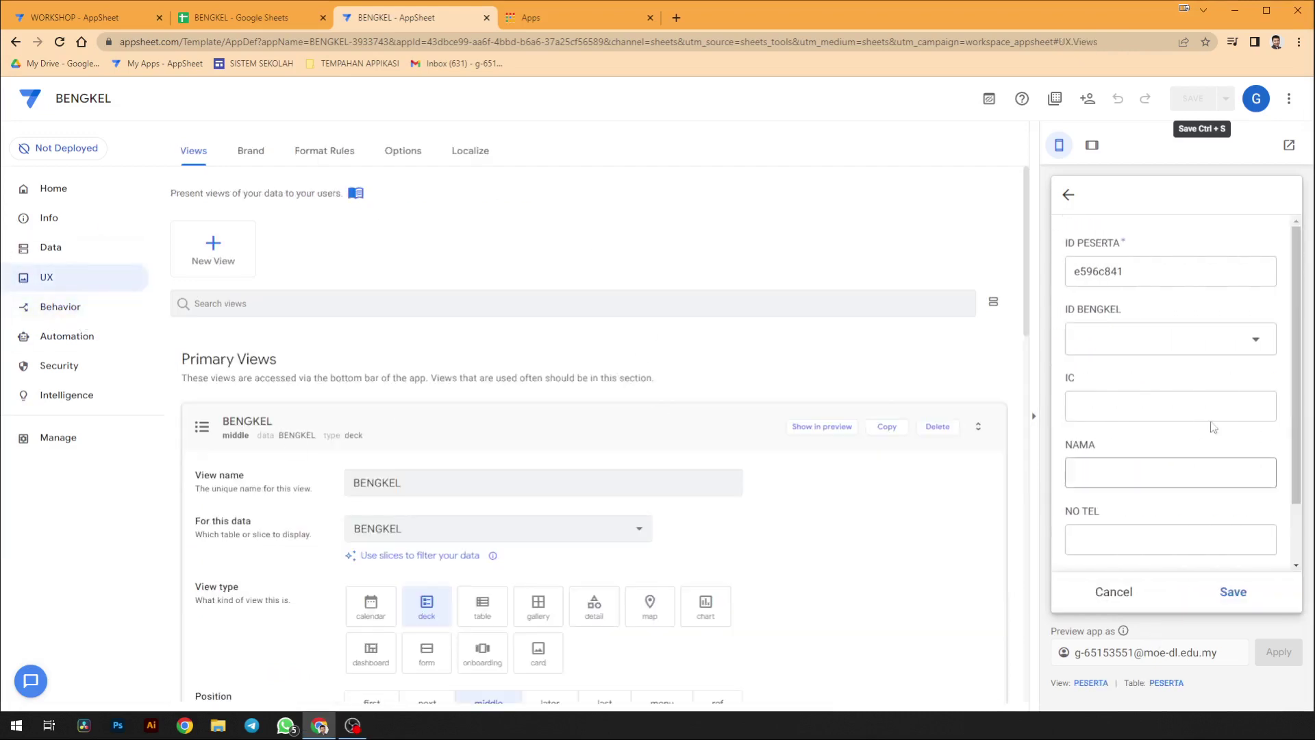
{"action": "left_click", "coordinate": [1227, 596]}
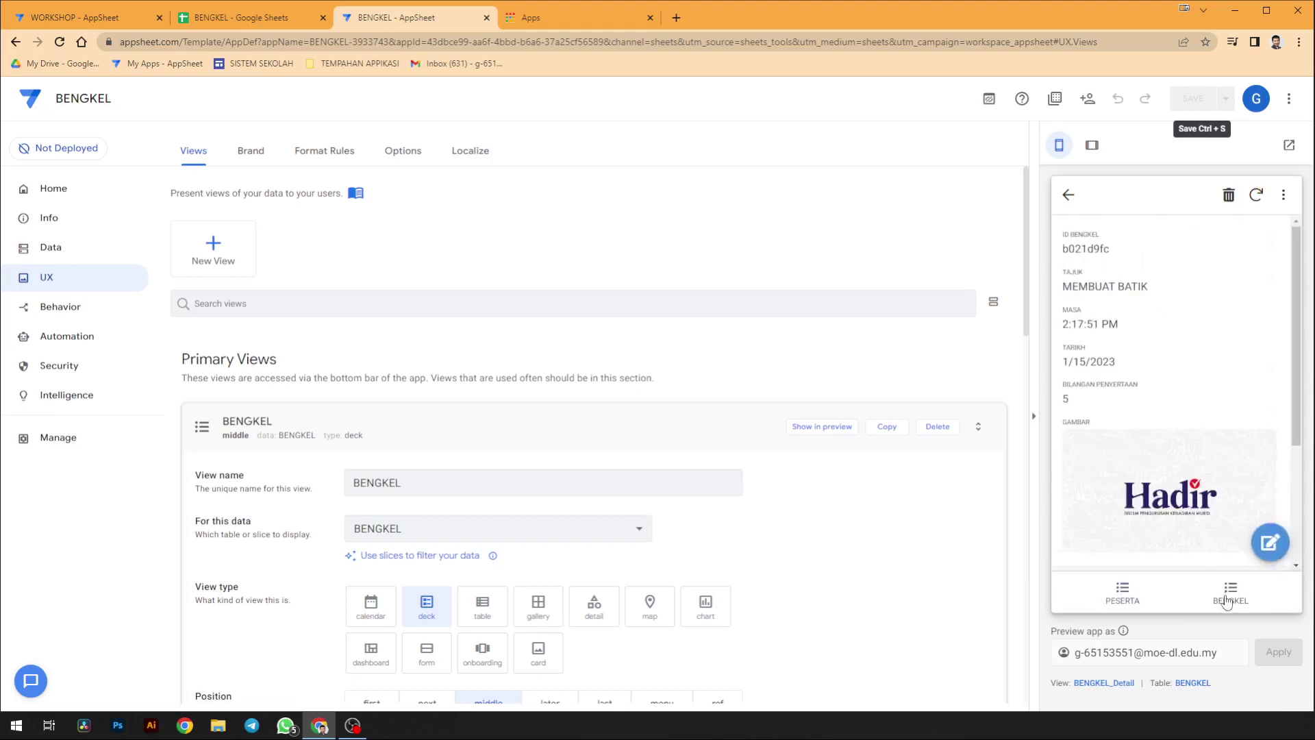
{"action": "left_click", "coordinate": [1227, 600]}
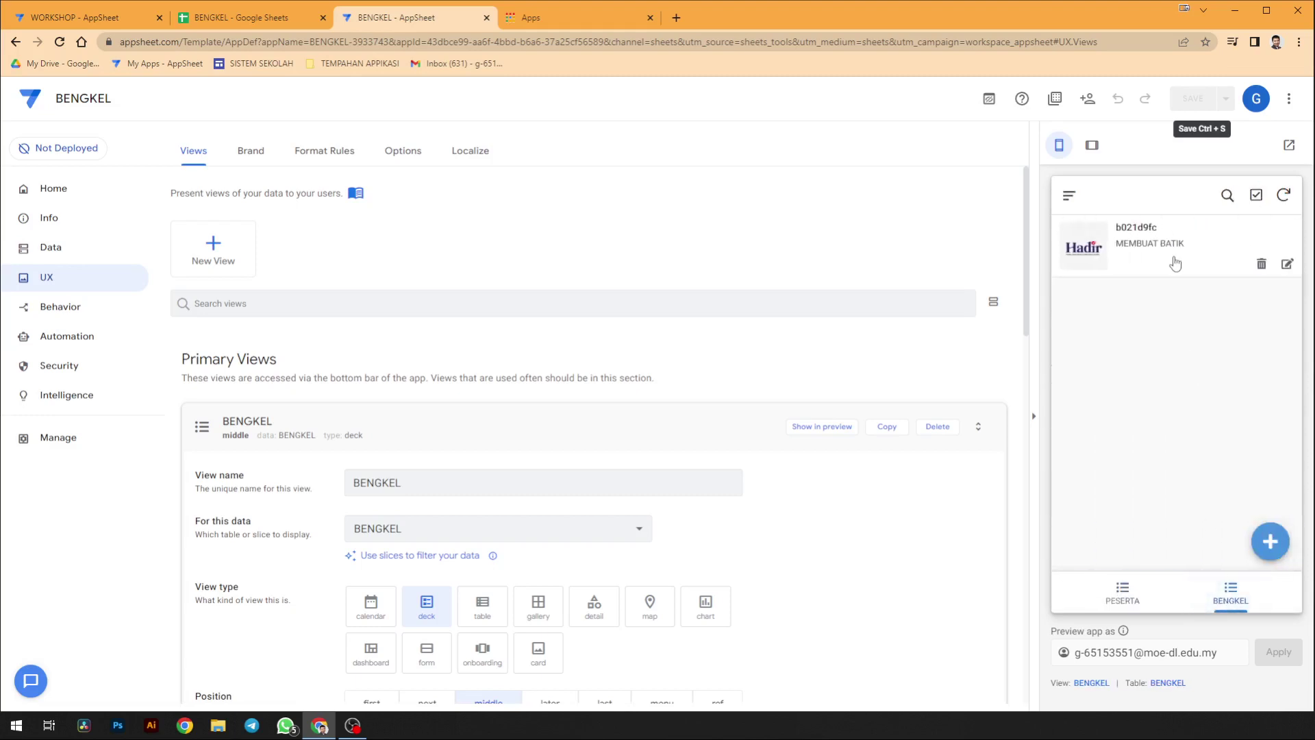
{"action": "left_click", "coordinate": [1176, 263]}
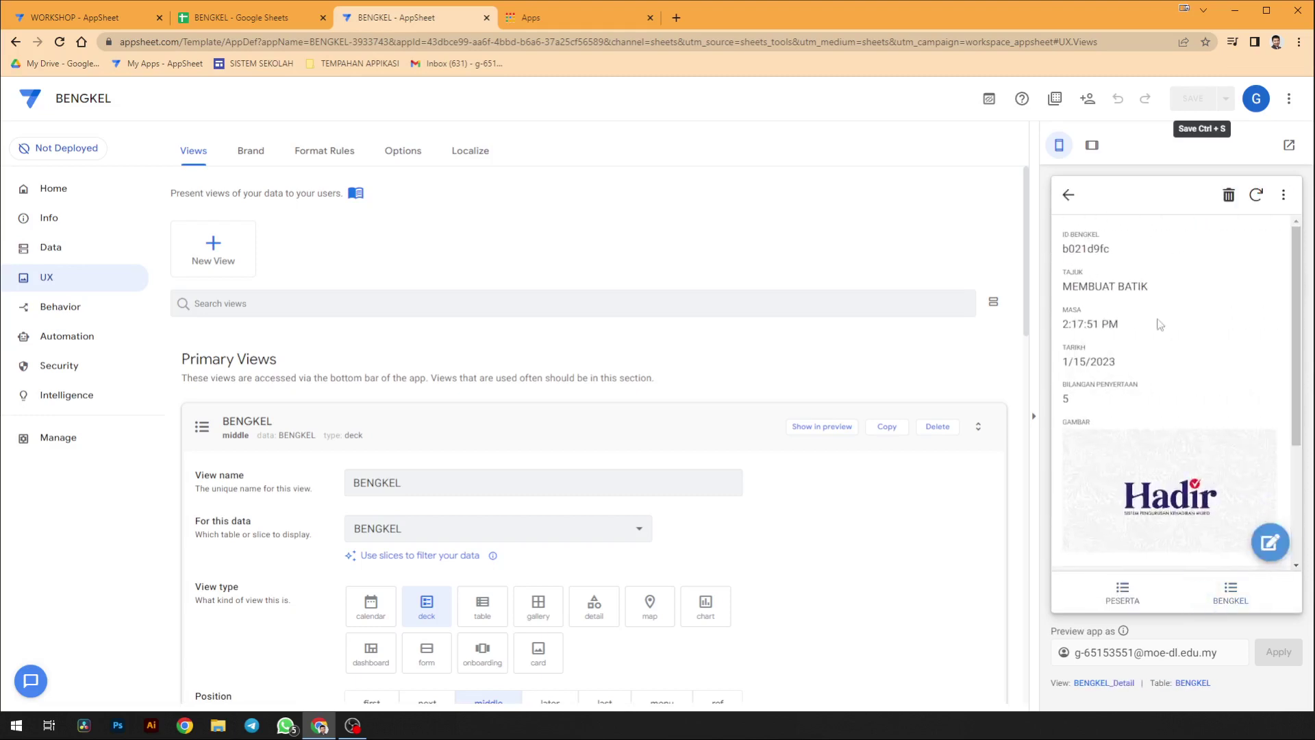
{"action": "scroll", "coordinate": [1159, 324], "scroll_direction": "down", "scroll_amount": 3}
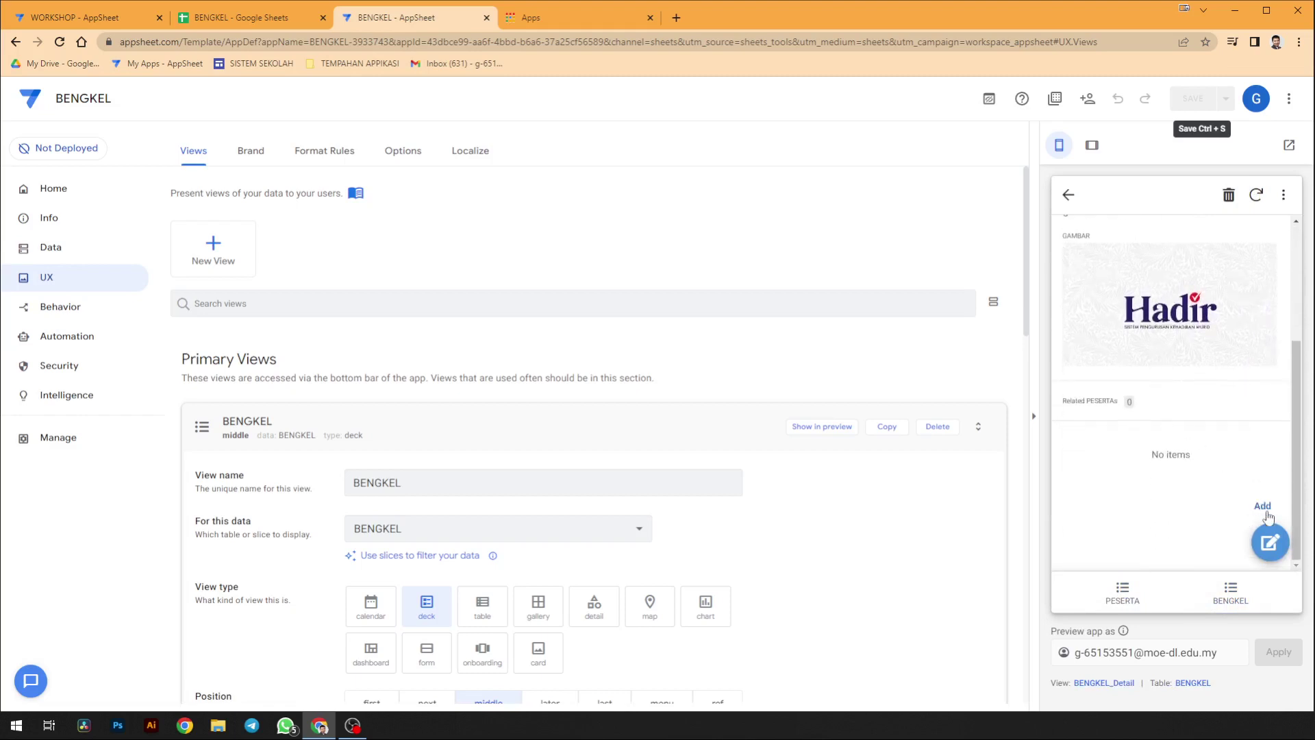
{"action": "left_click", "coordinate": [1262, 506]}
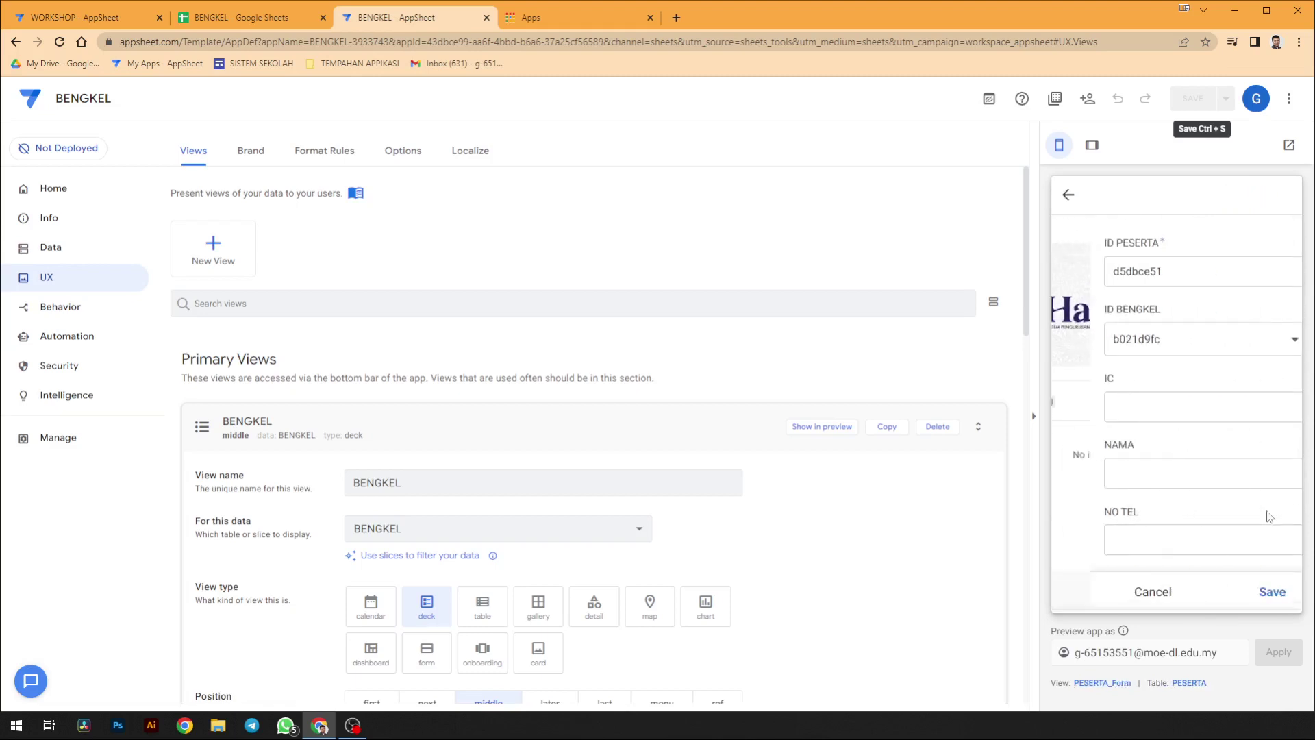
{"action": "left_click", "coordinate": [1069, 195]}
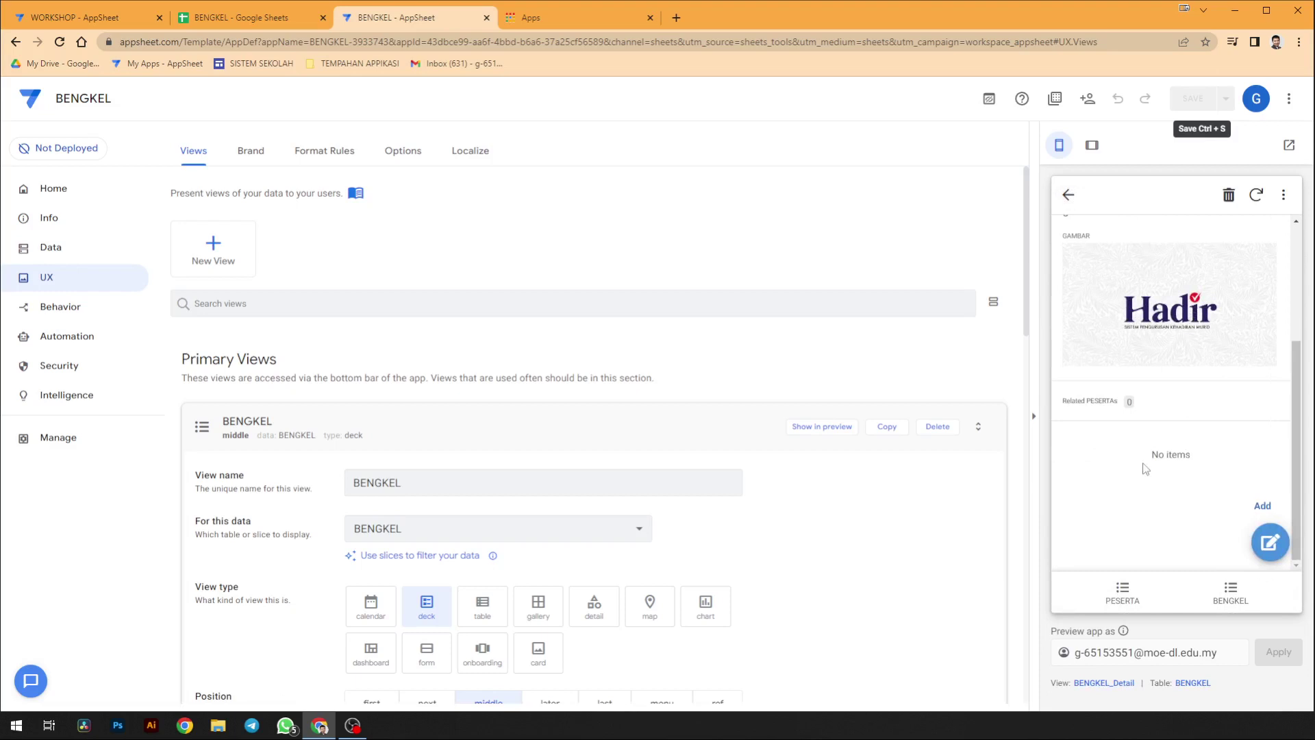
{"action": "scroll", "coordinate": [1145, 468], "scroll_direction": "up", "scroll_amount": 3}
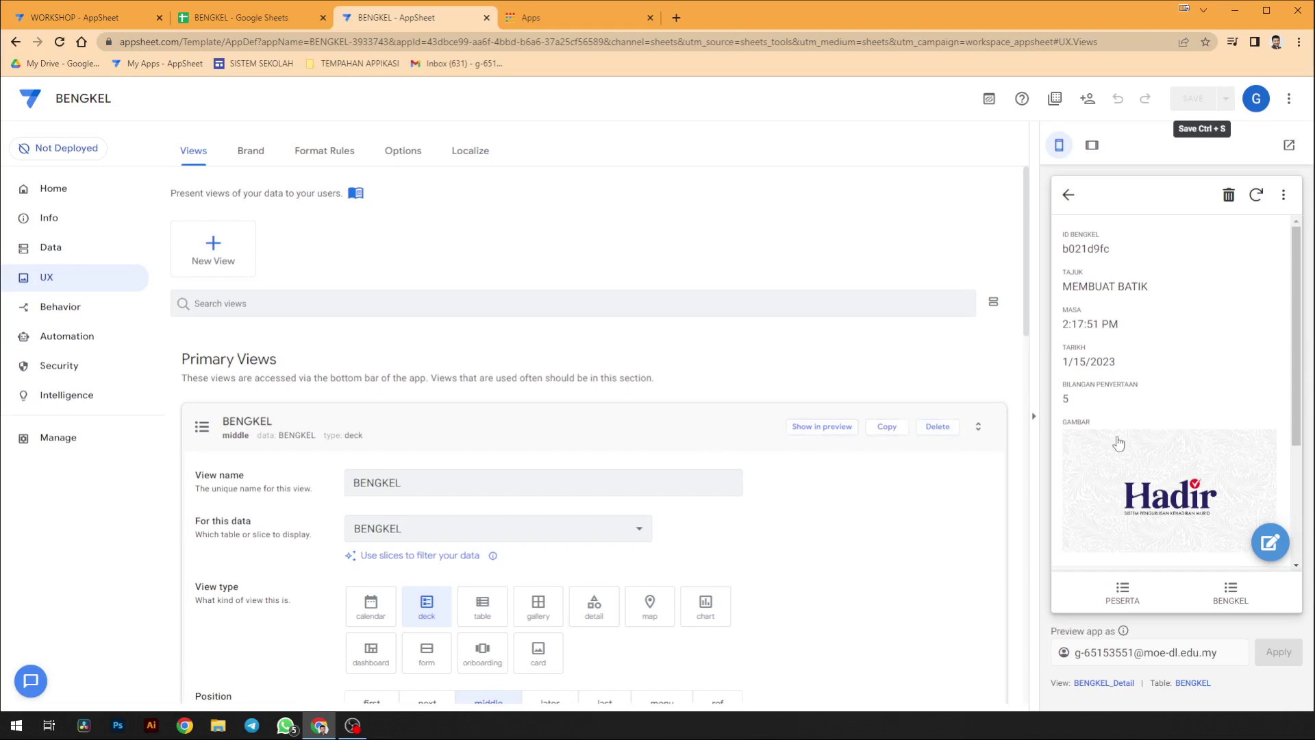
- Start a related PESERTA registration and enter the participant's IC number and name
{"action": "scroll", "coordinate": [1124, 449], "scroll_direction": "down", "scroll_amount": 3}
{"action": "left_click", "coordinate": [1256, 507]}
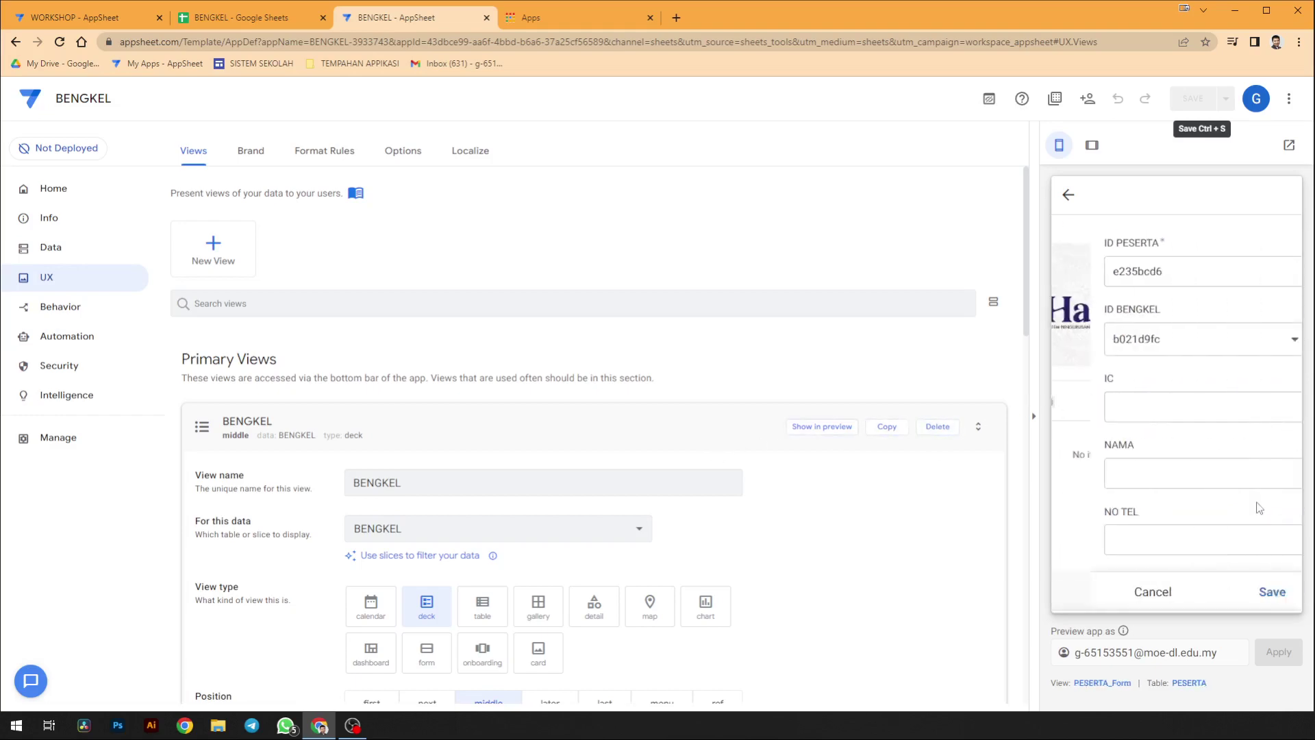
{"action": "left_click", "coordinate": [1189, 406]}
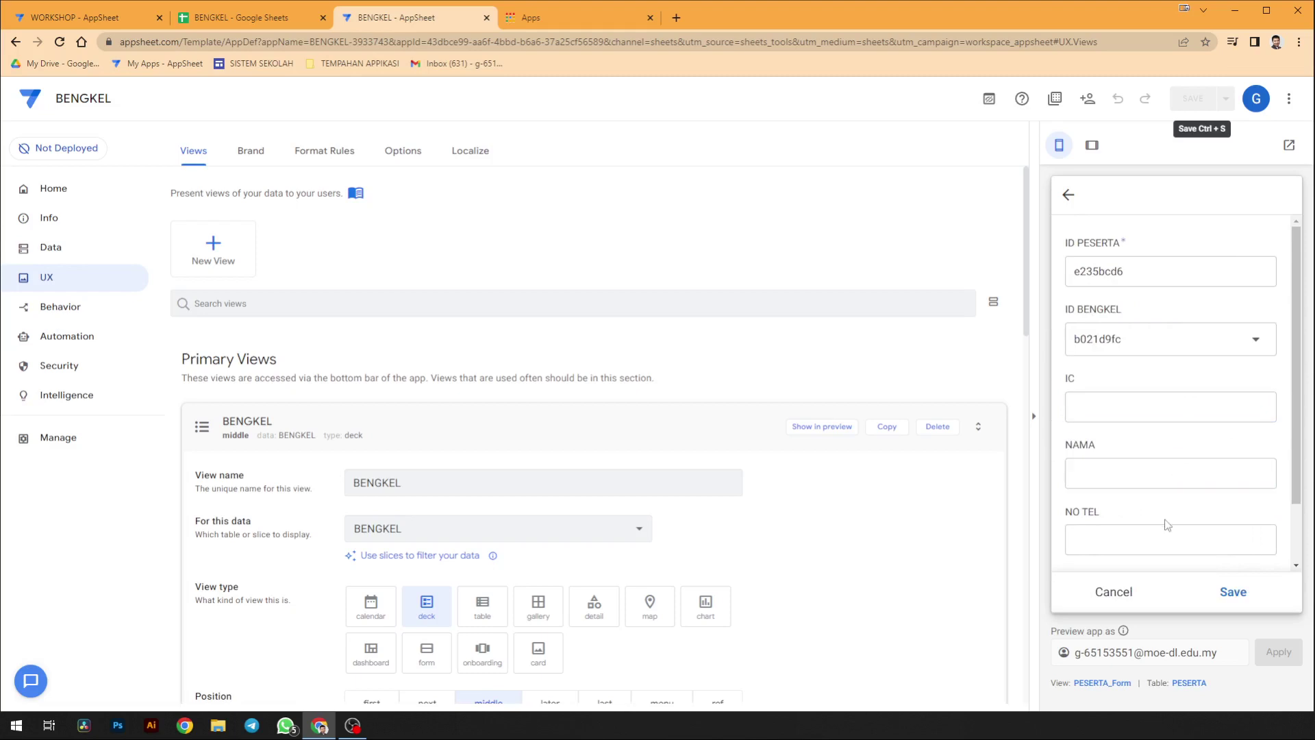
{"action": "left_click", "coordinate": [1161, 402]}
{"action": "type", "text": "32342"}
{"action": "left_click", "coordinate": [1150, 470]}
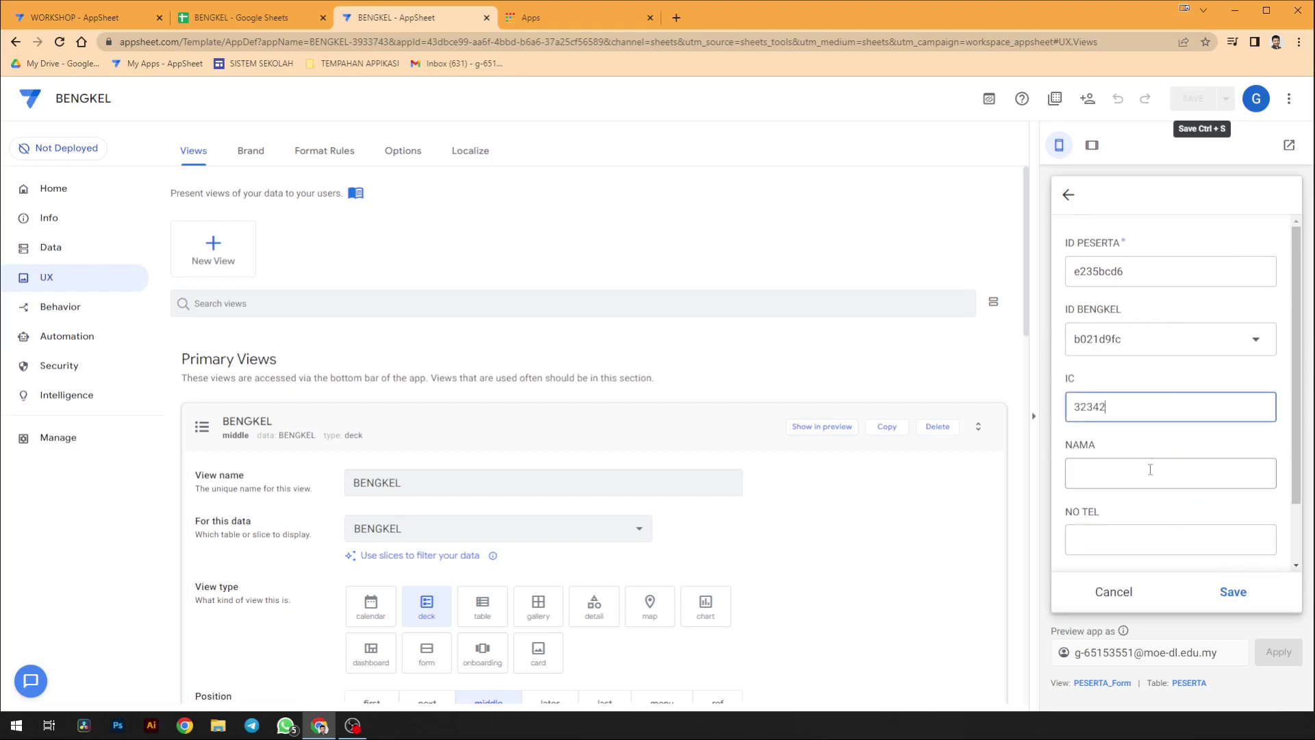
{"action": "type", "text": "324358"}
{"action": "left_click_drag", "start_coordinate": [1151, 470], "coordinate": [1065, 487]}
{"action": "type", "text": "fdasd"}
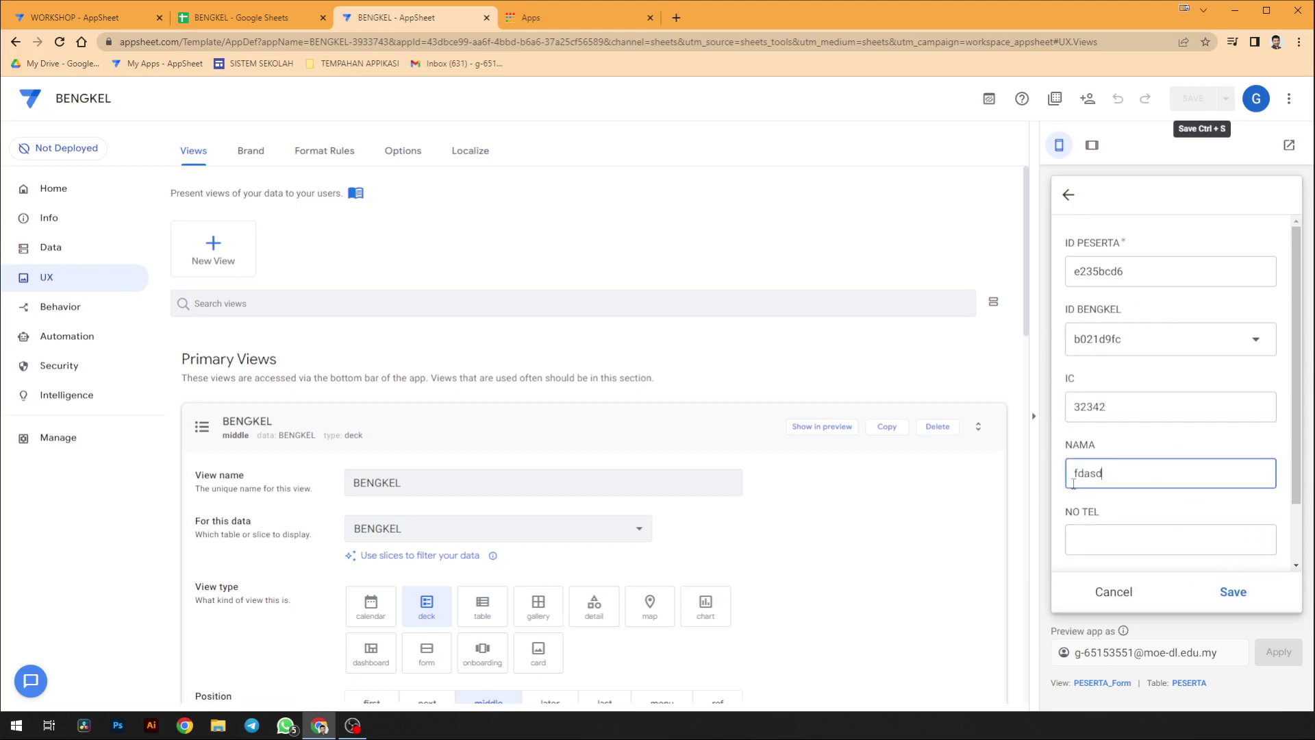
{"action": "key", "text": "BackSpace"}
{"action": "key", "text": "BackSpace"}
{"action": "key", "text": "BackSpace"}
{"action": "key", "text": "BackSpace"}
{"action": "type", "text": "ABU"}
- Fill in the participant's phone number and e-mail, save, and review the related list
{"action": "left_click", "coordinate": [1144, 539]}
{"action": "type", "text": "23242342"}
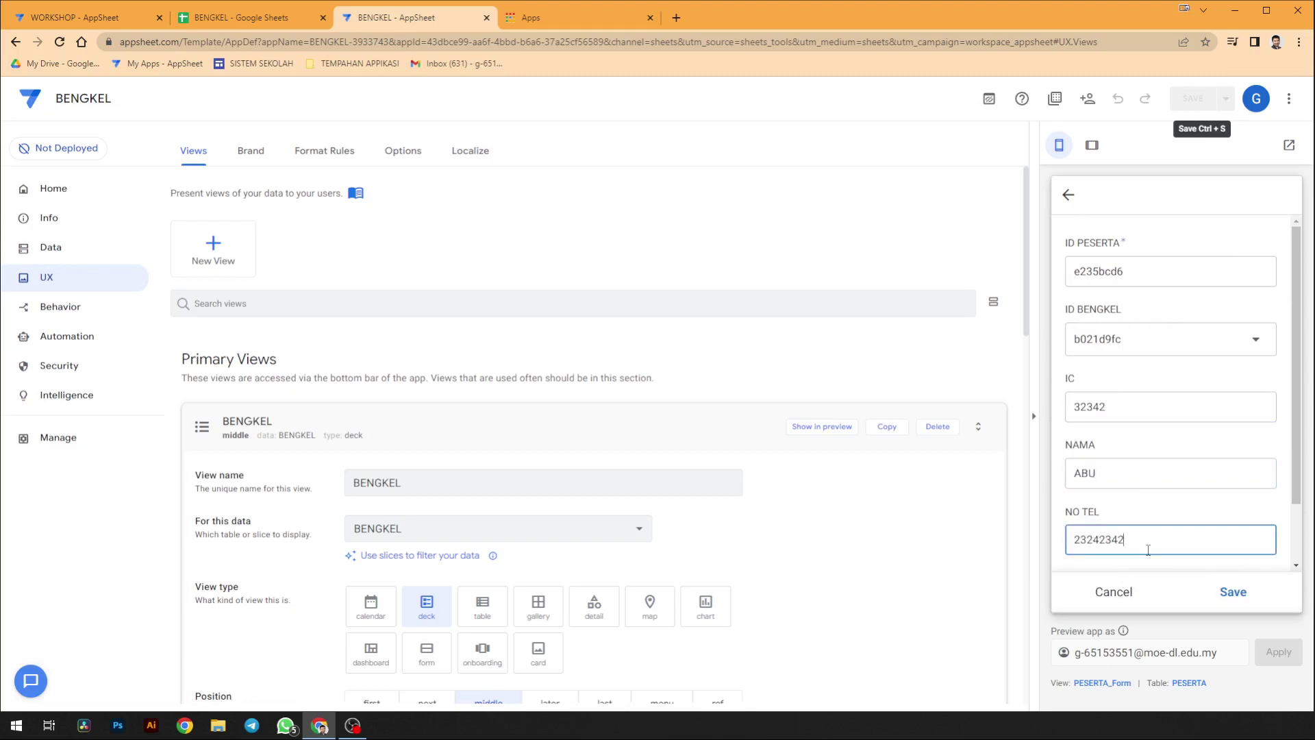
{"action": "scroll", "coordinate": [1148, 531], "scroll_direction": "down", "scroll_amount": 1}
{"action": "left_click", "coordinate": [1151, 533]}
{"action": "type", "text": "asda"}
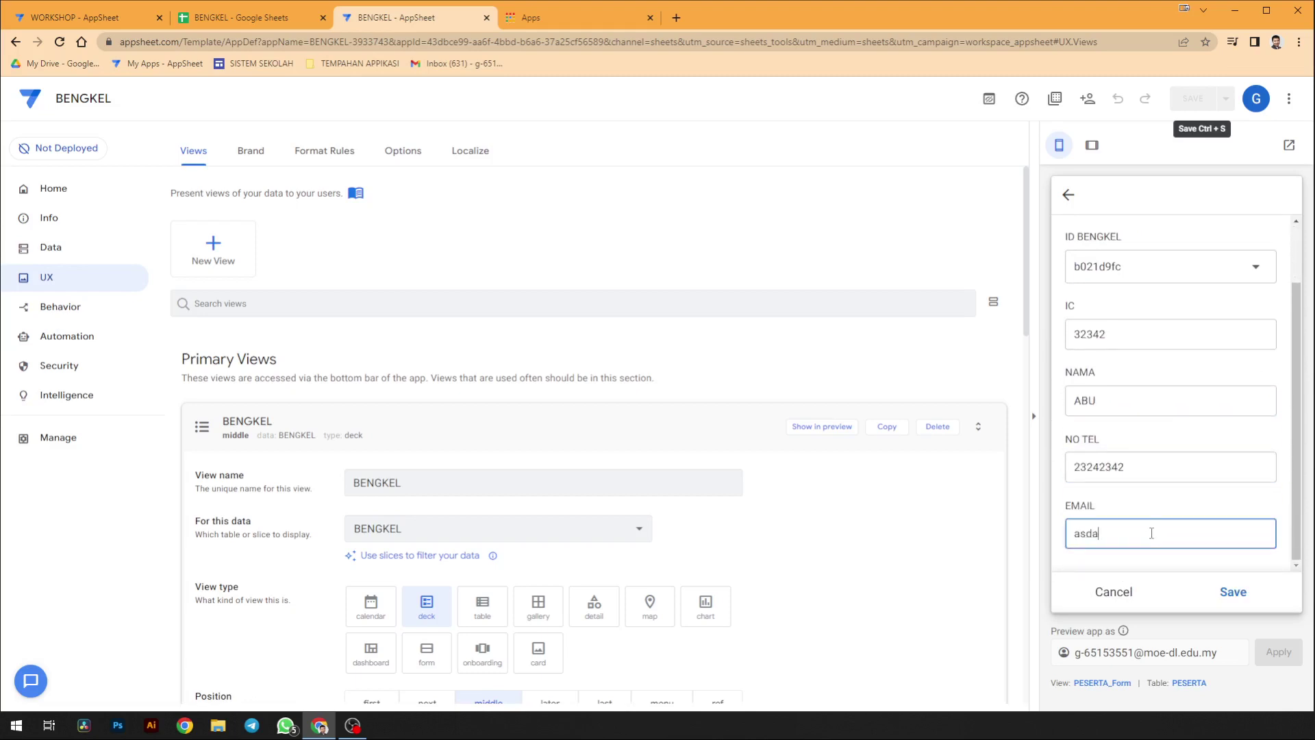
{"action": "type", "text": "@asdm"}
{"action": "key", "text": "BackSpace"}
{"action": "type", "text": ".com"}
{"action": "left_click", "coordinate": [1233, 592]}
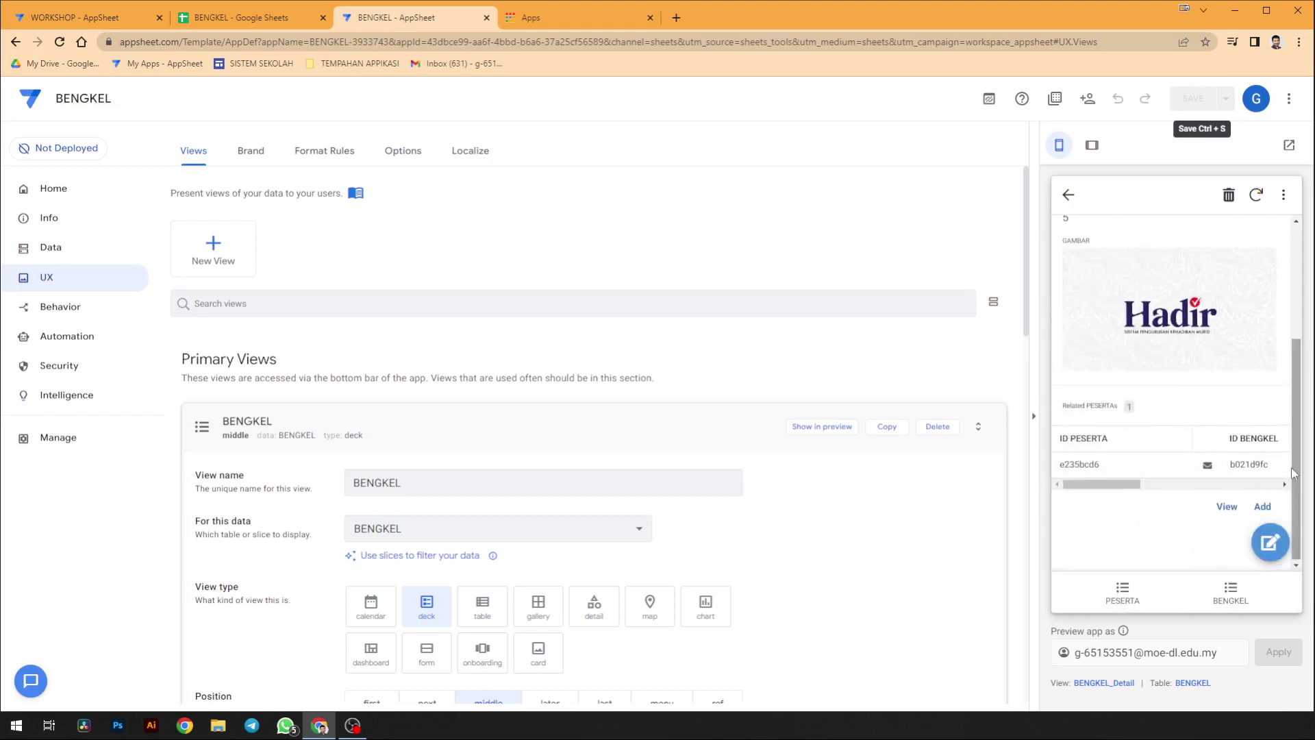
{"action": "scroll", "coordinate": [1104, 450], "scroll_direction": "up", "scroll_amount": 1}
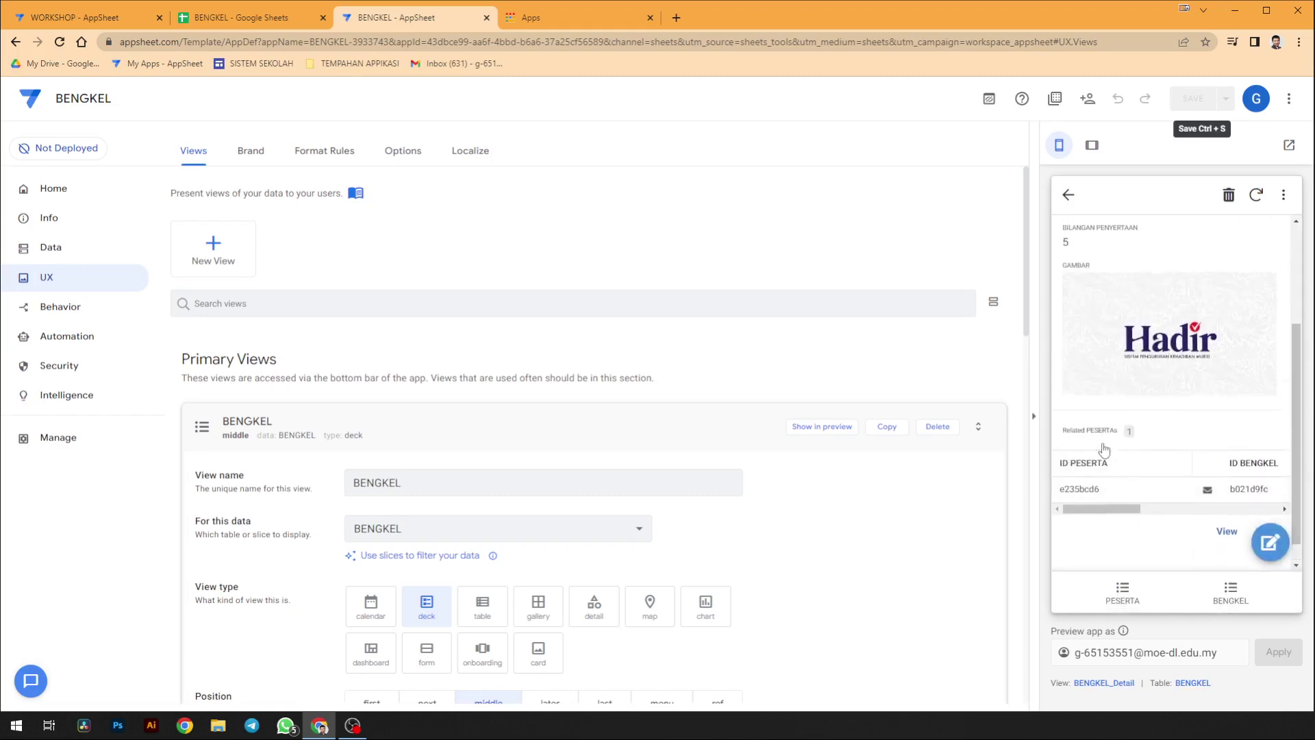
{"action": "scroll", "coordinate": [1102, 449], "scroll_direction": "up", "scroll_amount": 3}
{"action": "scroll", "coordinate": [1165, 426], "scroll_direction": "down", "scroll_amount": 4}
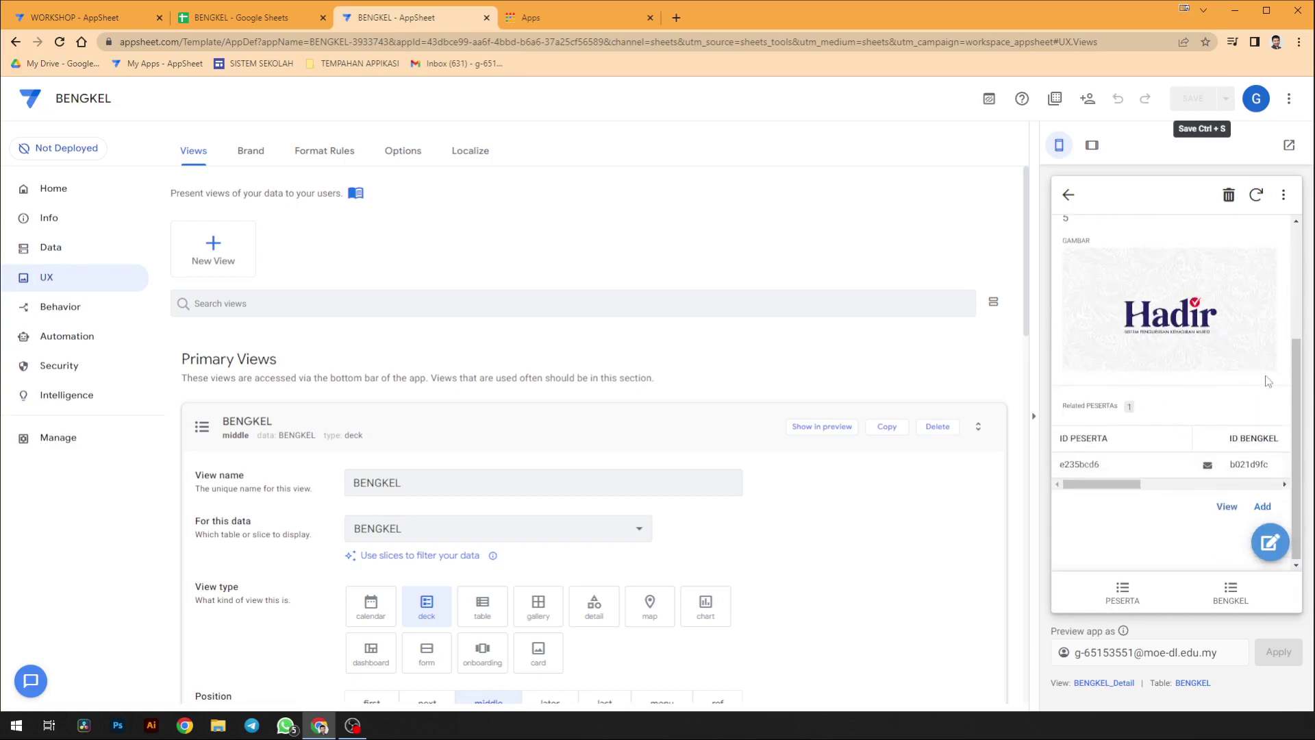
{"action": "scroll", "coordinate": [1246, 411], "scroll_direction": "up", "scroll_amount": 2}
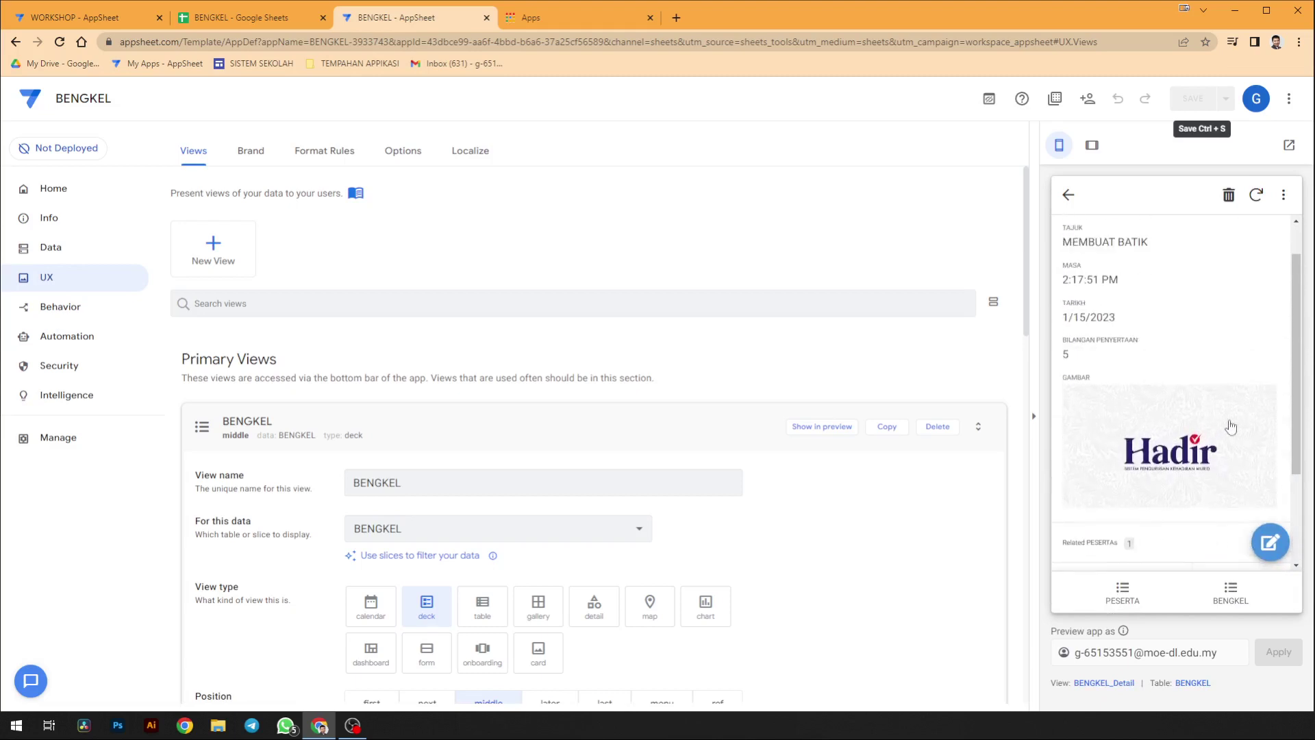
{"action": "scroll", "coordinate": [1230, 426], "scroll_direction": "down", "scroll_amount": 2}
{"action": "scroll", "coordinate": [1231, 426], "scroll_direction": "up", "scroll_amount": 1}
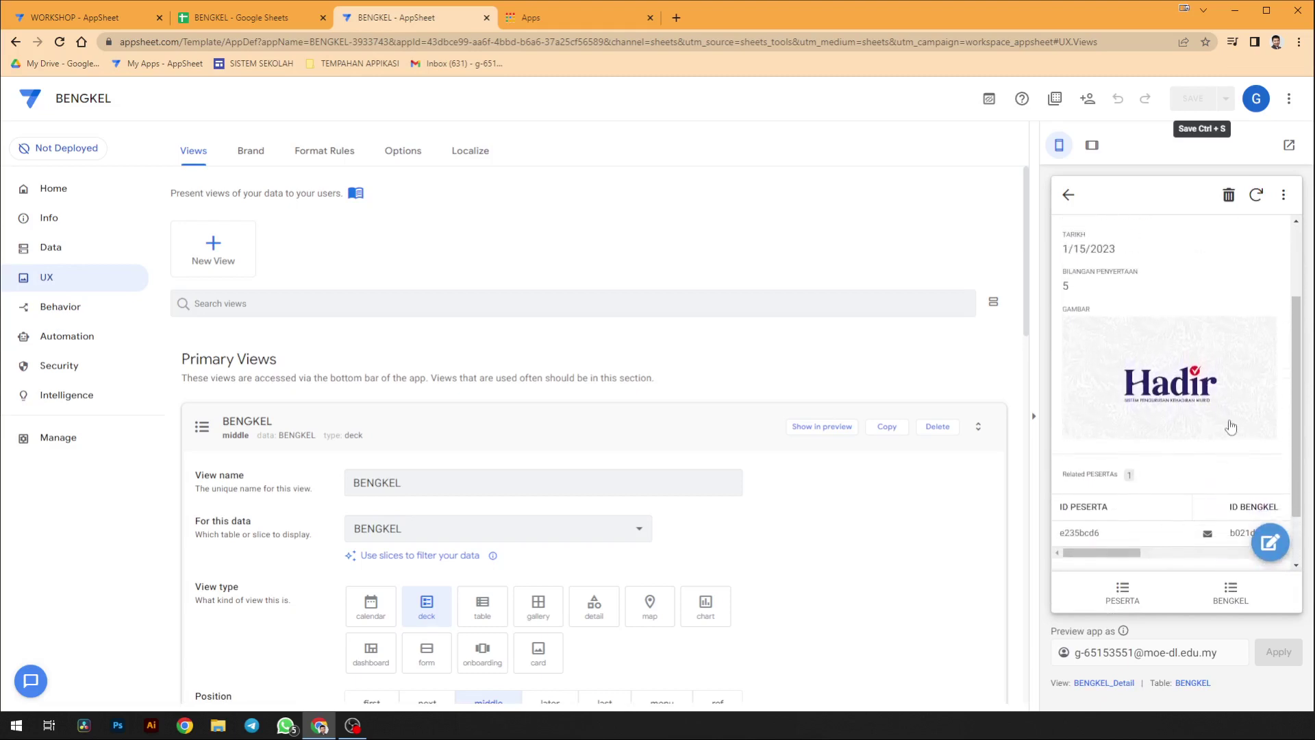
{"action": "scroll", "coordinate": [1231, 421], "scroll_direction": "up", "scroll_amount": 1}
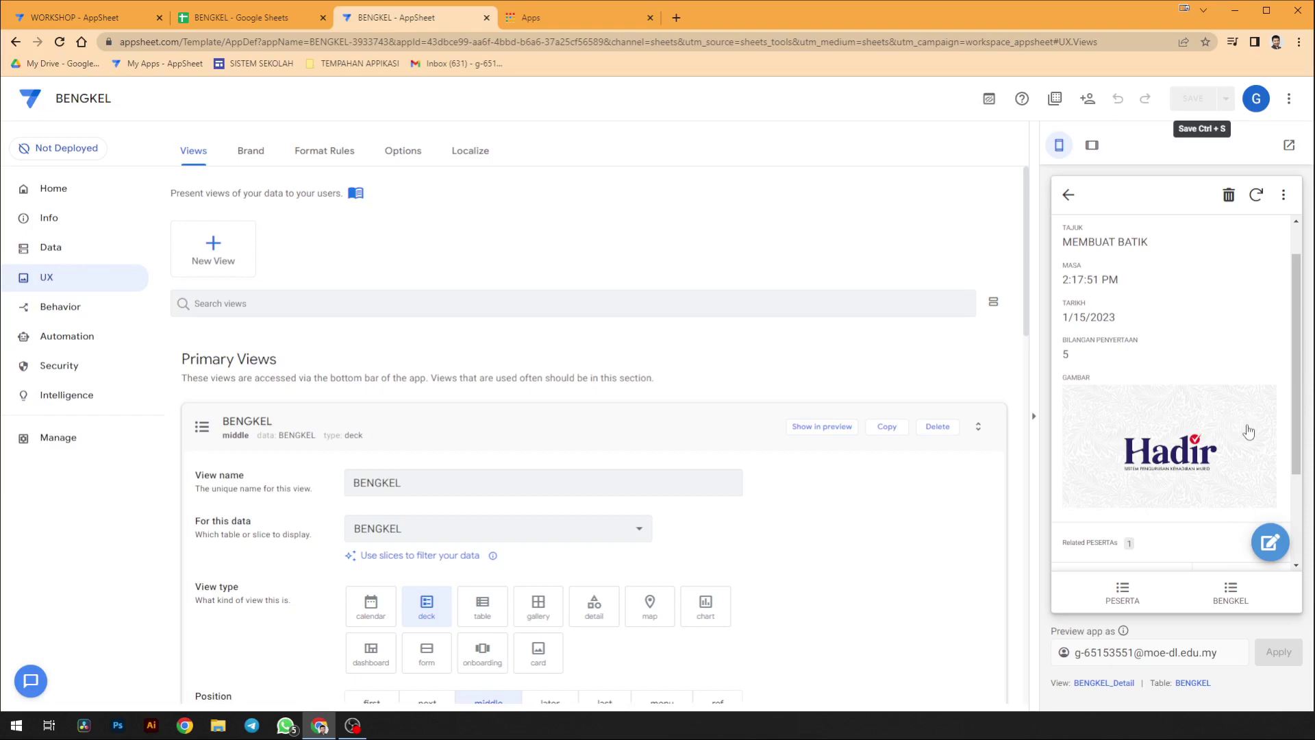
- Return to the actions list and collapse the View Ref (ID BENGKEL) action details
{"action": "left_click", "coordinate": [30, 317]}
{"action": "scroll", "coordinate": [433, 352], "scroll_direction": "down", "scroll_amount": 1}
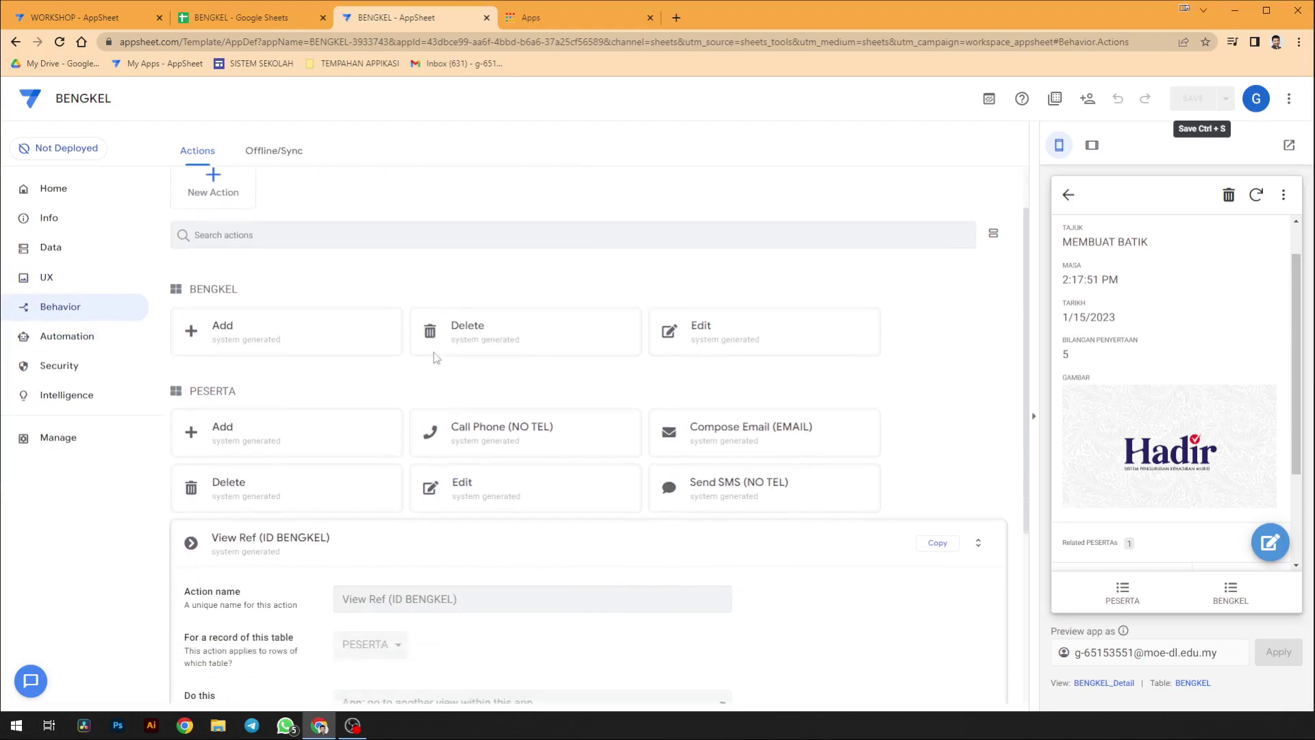
{"action": "left_click", "coordinate": [233, 198]}
{"action": "left_click", "coordinate": [233, 196]}
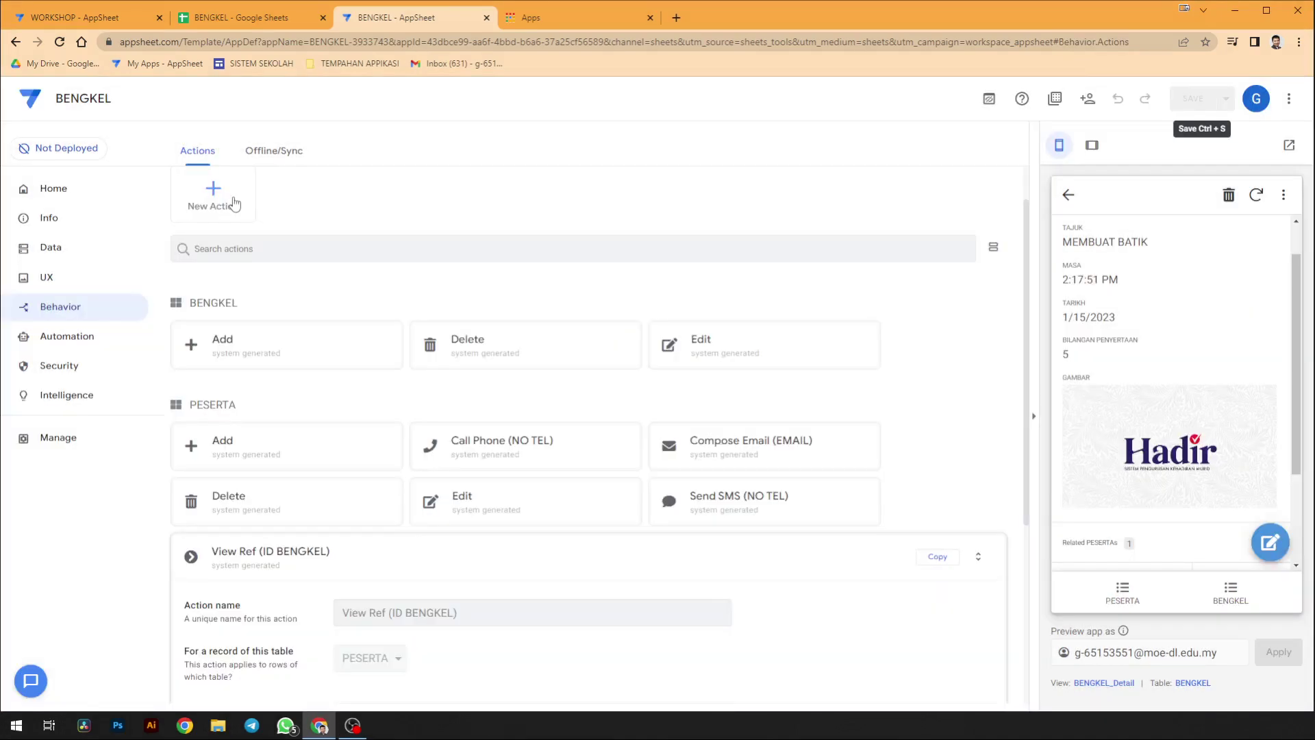
{"action": "scroll", "coordinate": [384, 458], "scroll_direction": "down", "scroll_amount": 3}
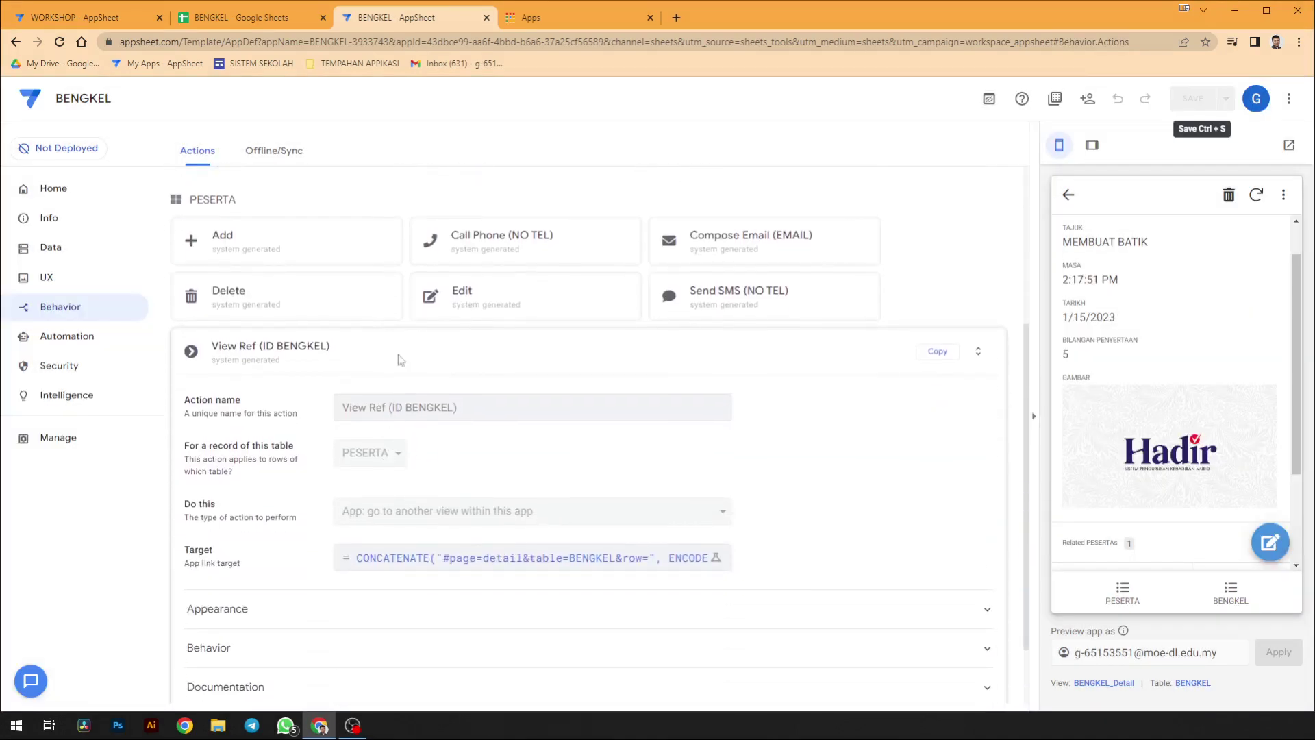
{"action": "left_click", "coordinate": [397, 355]}
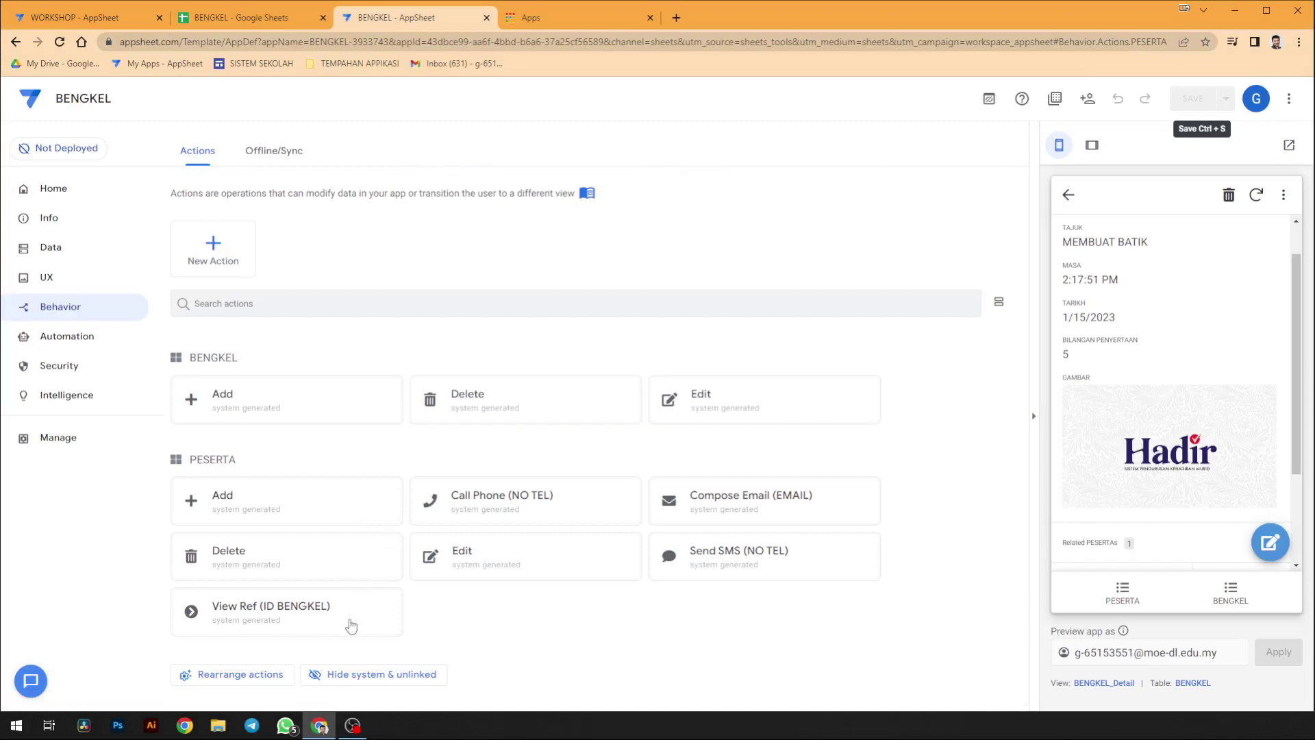
- Create a new BENGKEL action named OPEN FORM
{"action": "left_click", "coordinate": [218, 258]}
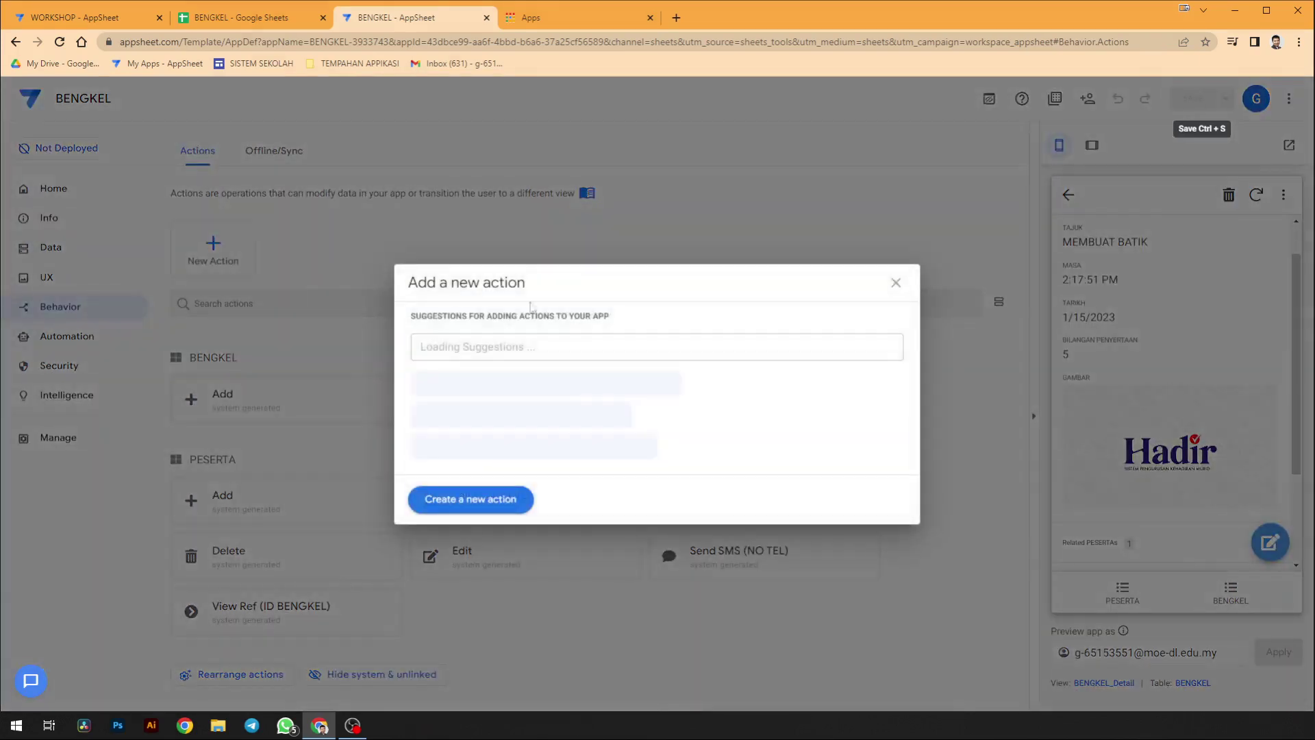
{"action": "left_click", "coordinate": [490, 500]}
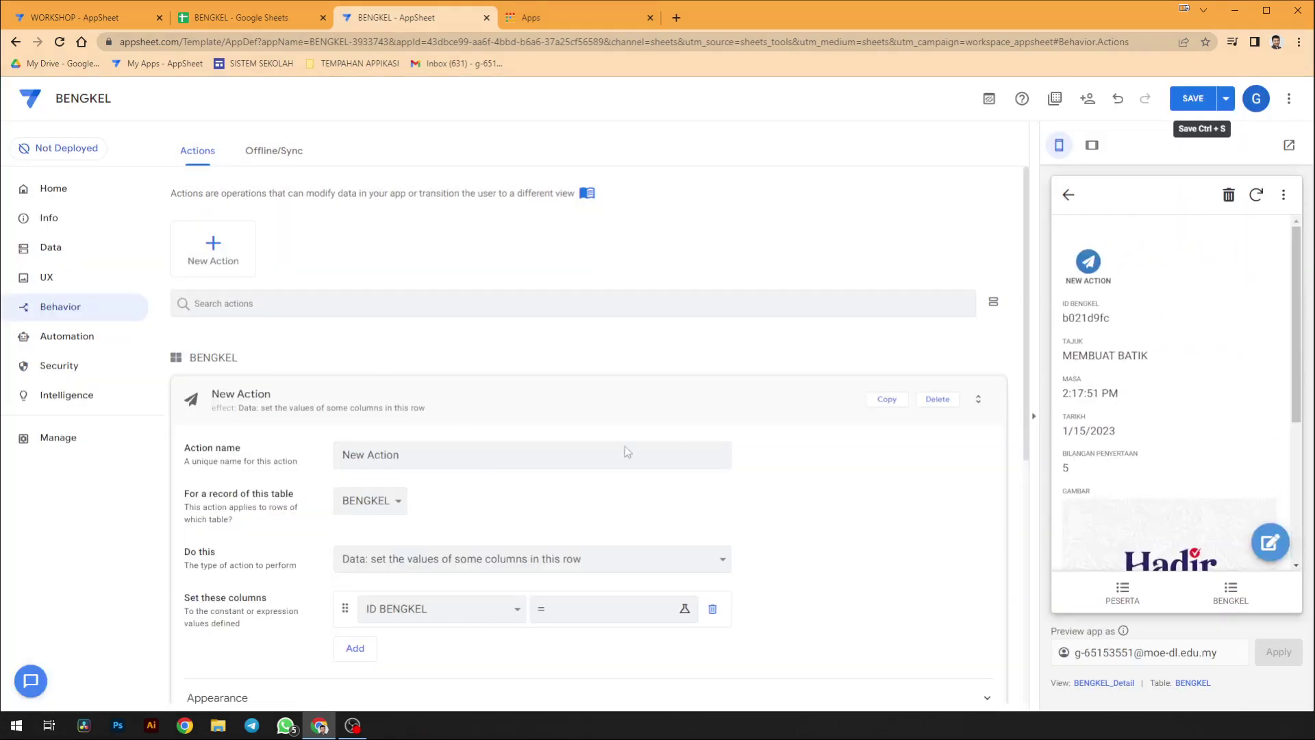
{"action": "scroll", "coordinate": [624, 446], "scroll_direction": "down", "scroll_amount": 1}
{"action": "left_click", "coordinate": [384, 438]}
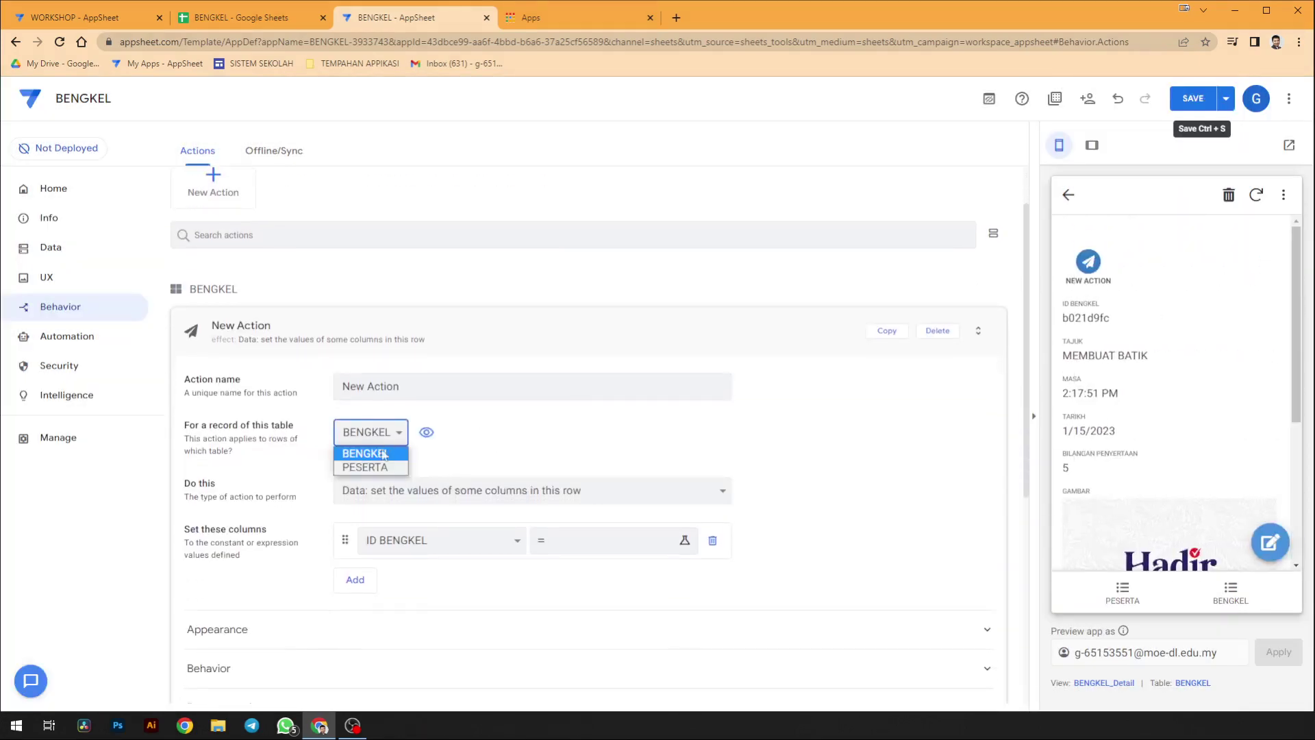
{"action": "left_click", "coordinate": [384, 455]}
{"action": "triple_click", "coordinate": [397, 386]}
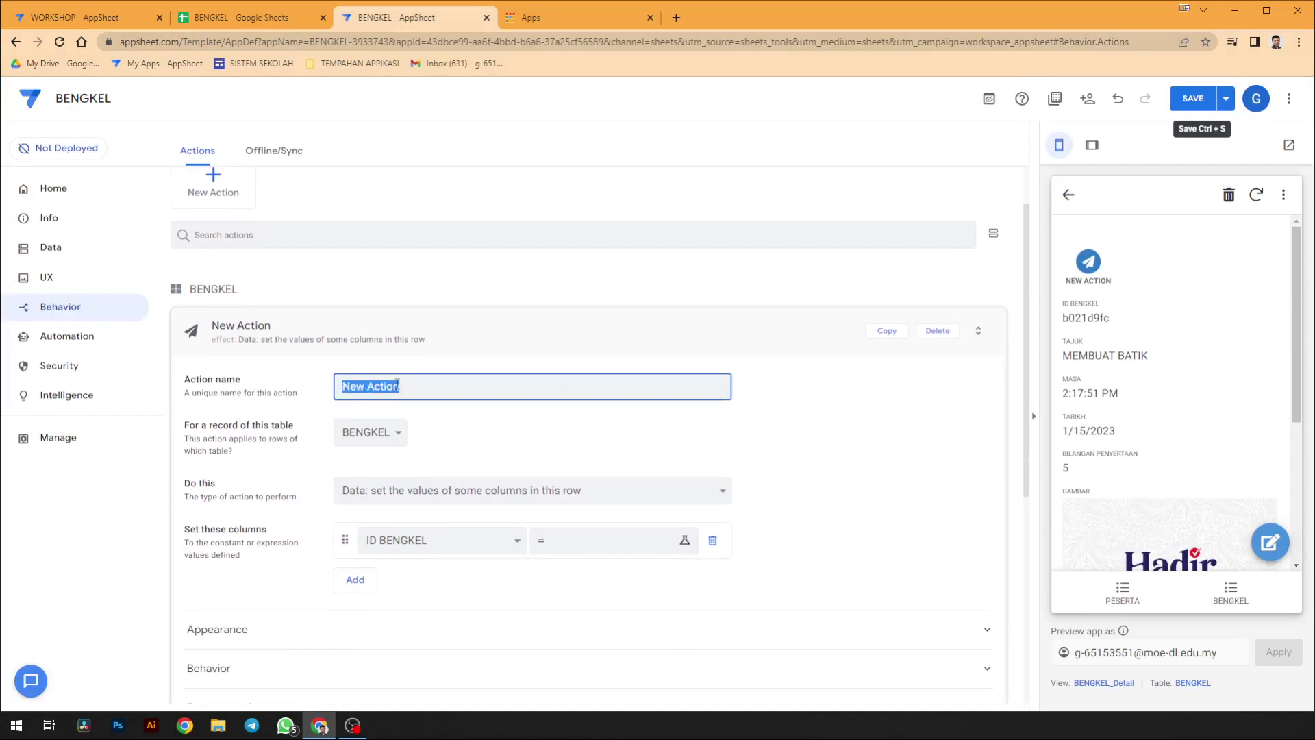
{"action": "type", "text": "OPEN PF"}
{"action": "key", "text": "BackSpace"}
{"action": "key", "text": "BackSpace"}
{"action": "type", "text": "FORM"}
- Set Do this to 'App: go to another view within this app' and open the Target editor
{"action": "left_click", "coordinate": [485, 492]}
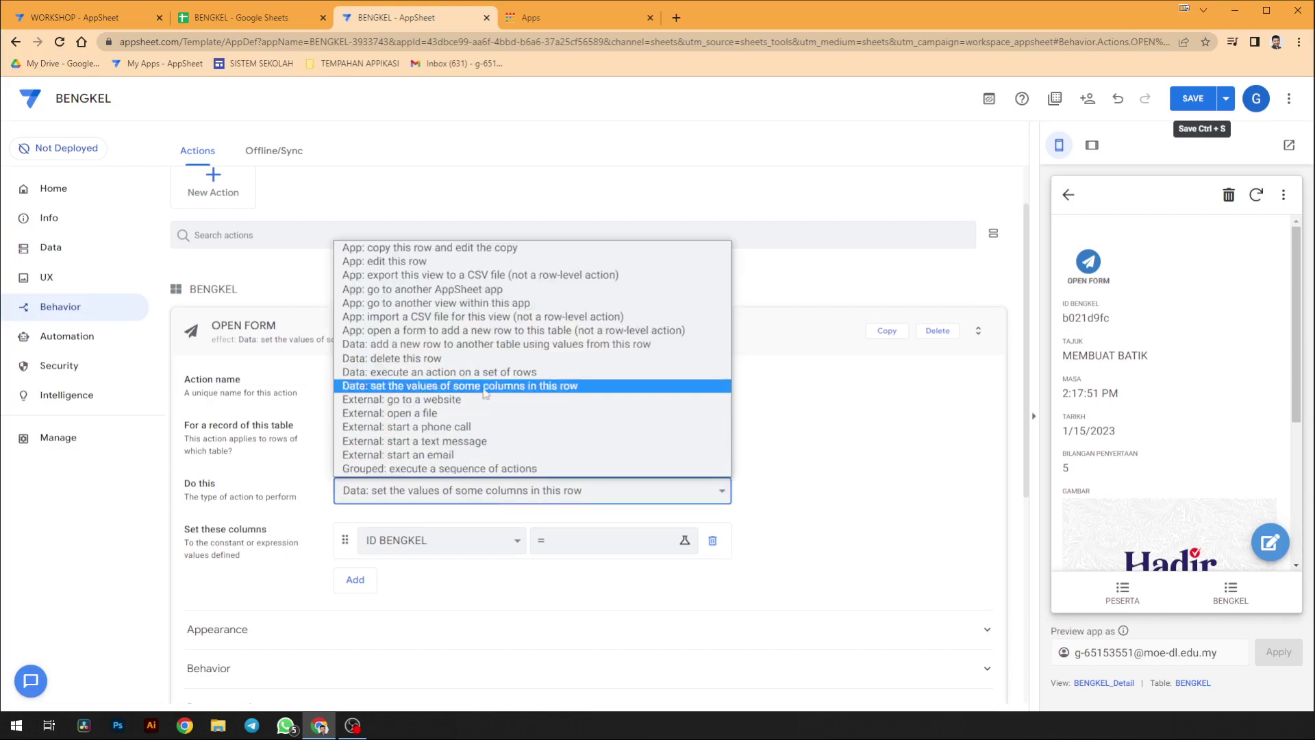
{"action": "left_click", "coordinate": [495, 290]}
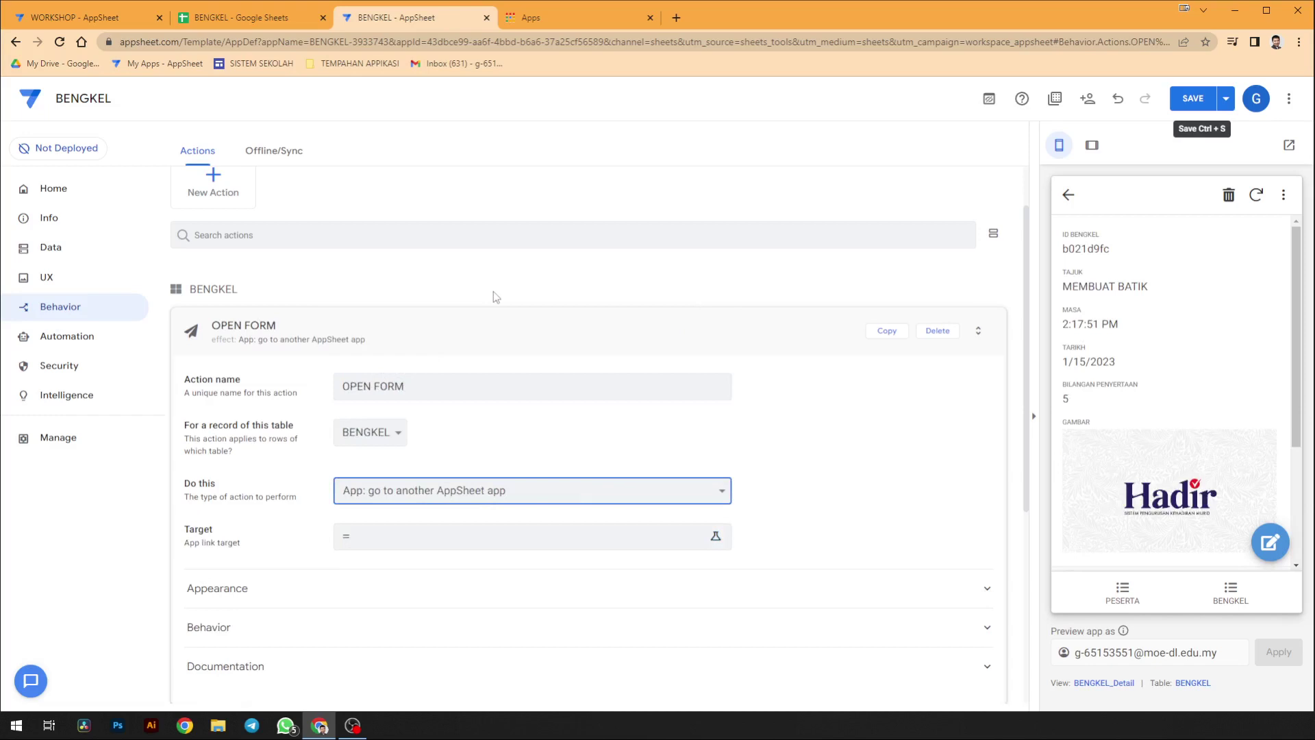
{"action": "left_click", "coordinate": [487, 498]}
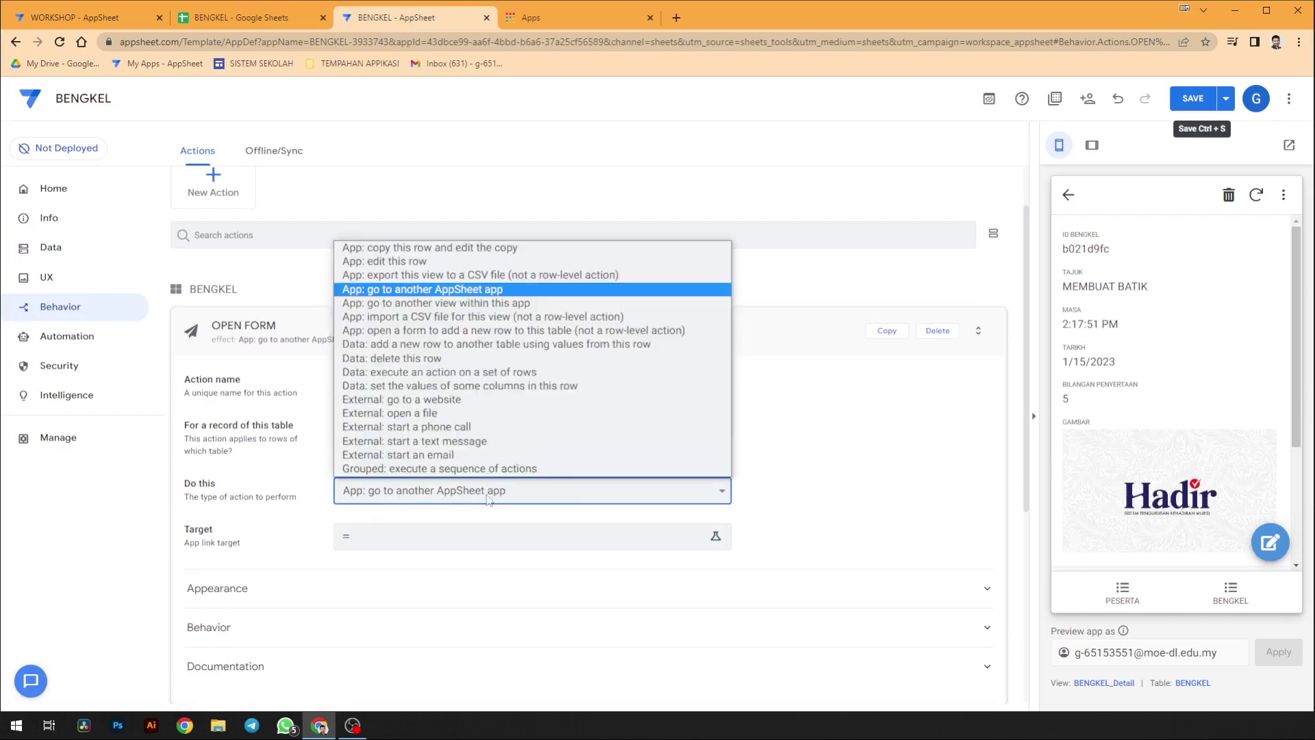
{"action": "left_click", "coordinate": [492, 303]}
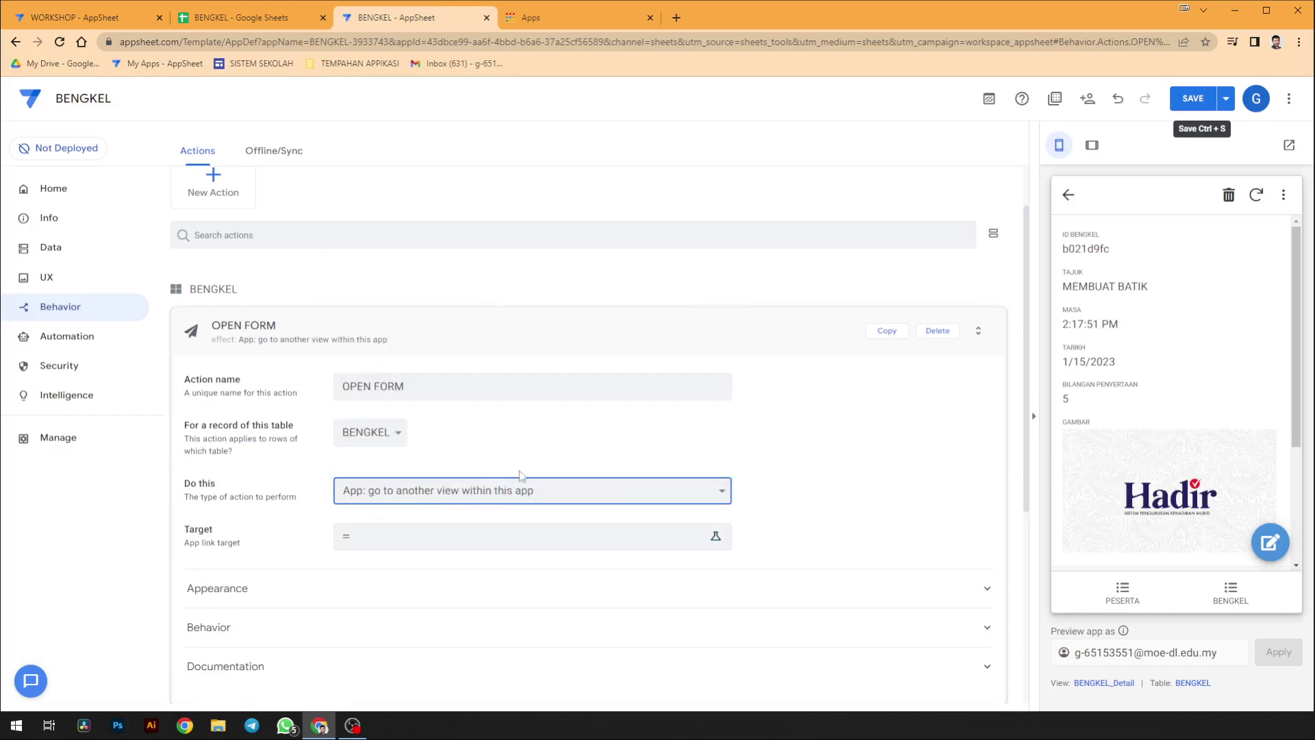
{"action": "left_click", "coordinate": [455, 545]}
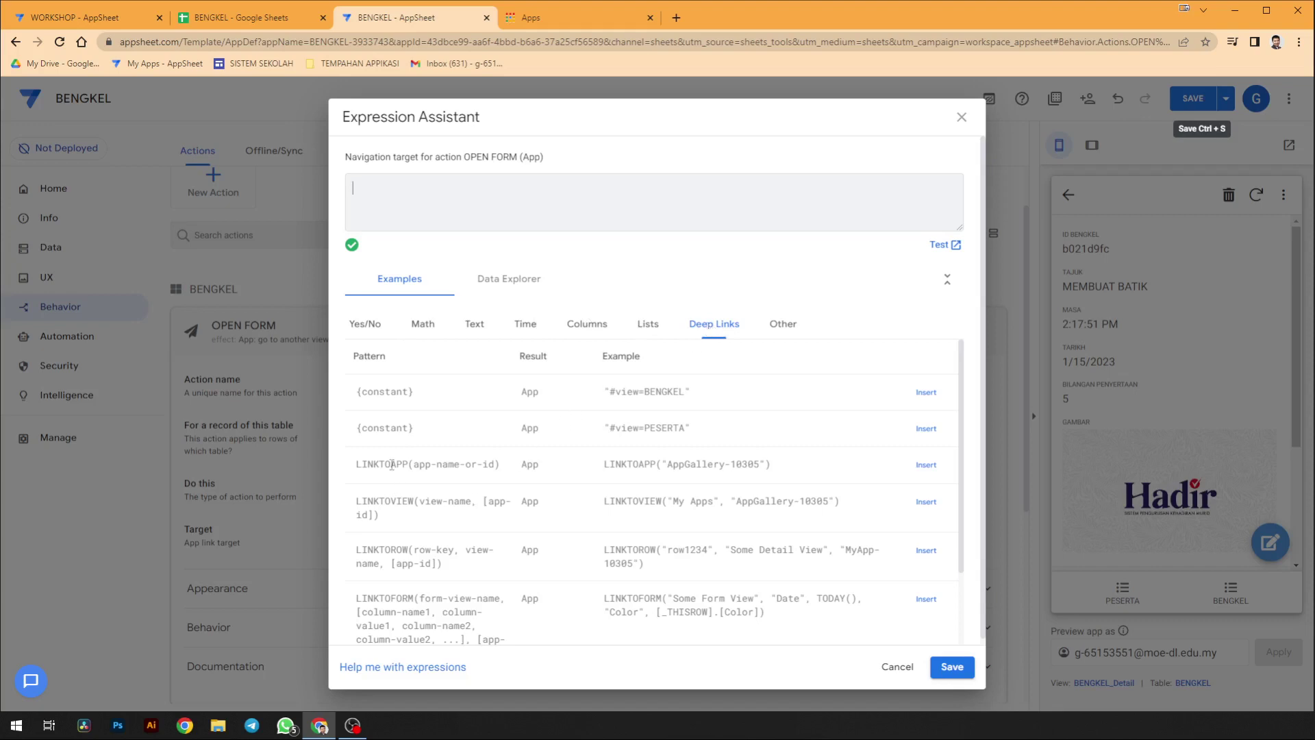
- Copy LINKTOFORM from the Deep Links examples and save the target as LINKTOFORM("")
{"action": "scroll", "coordinate": [387, 528], "scroll_direction": "down", "scroll_amount": 1}
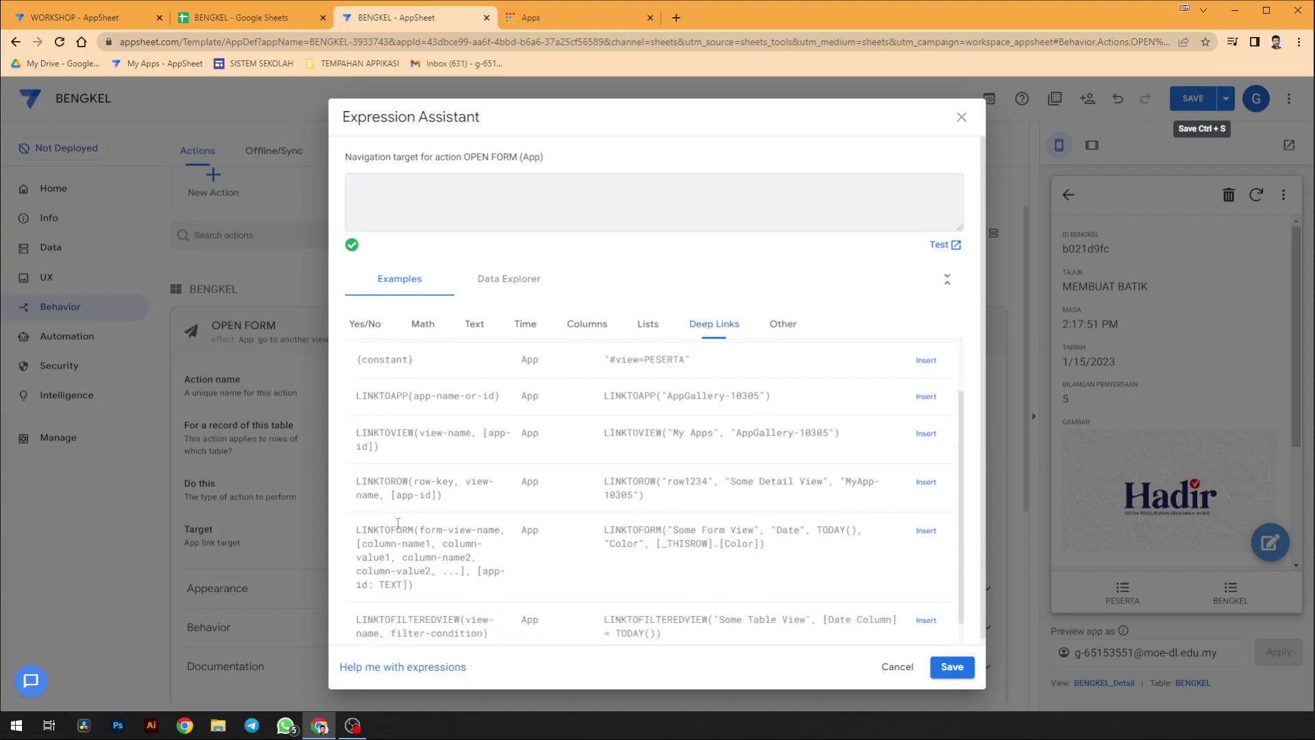
{"action": "left_click_drag", "start_coordinate": [356, 531], "coordinate": [414, 533]}
{"action": "key", "text": "ctrl+c"}
{"action": "left_click_drag", "start_coordinate": [426, 529], "coordinate": [415, 548]}
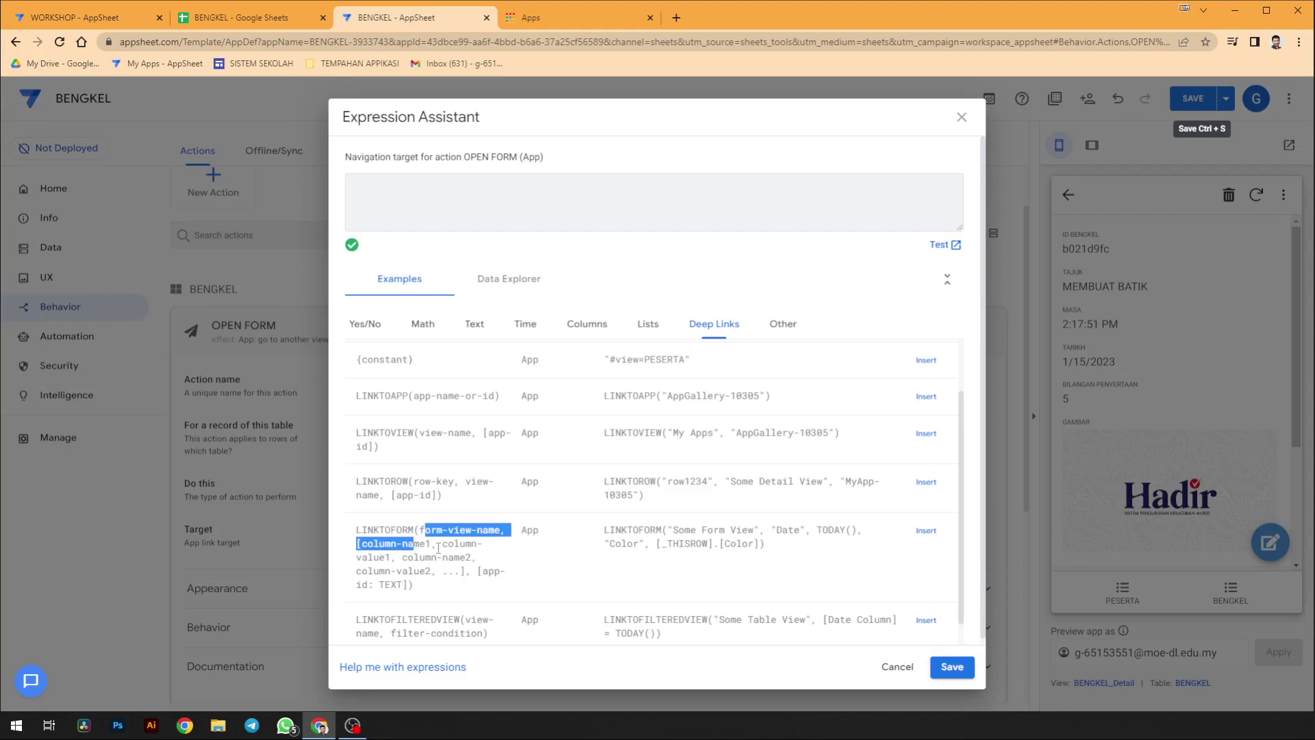
{"action": "scroll", "coordinate": [438, 548], "scroll_direction": "up", "scroll_amount": 1}
{"action": "left_click", "coordinate": [463, 200]}
{"action": "key", "text": "ctrl+v"}
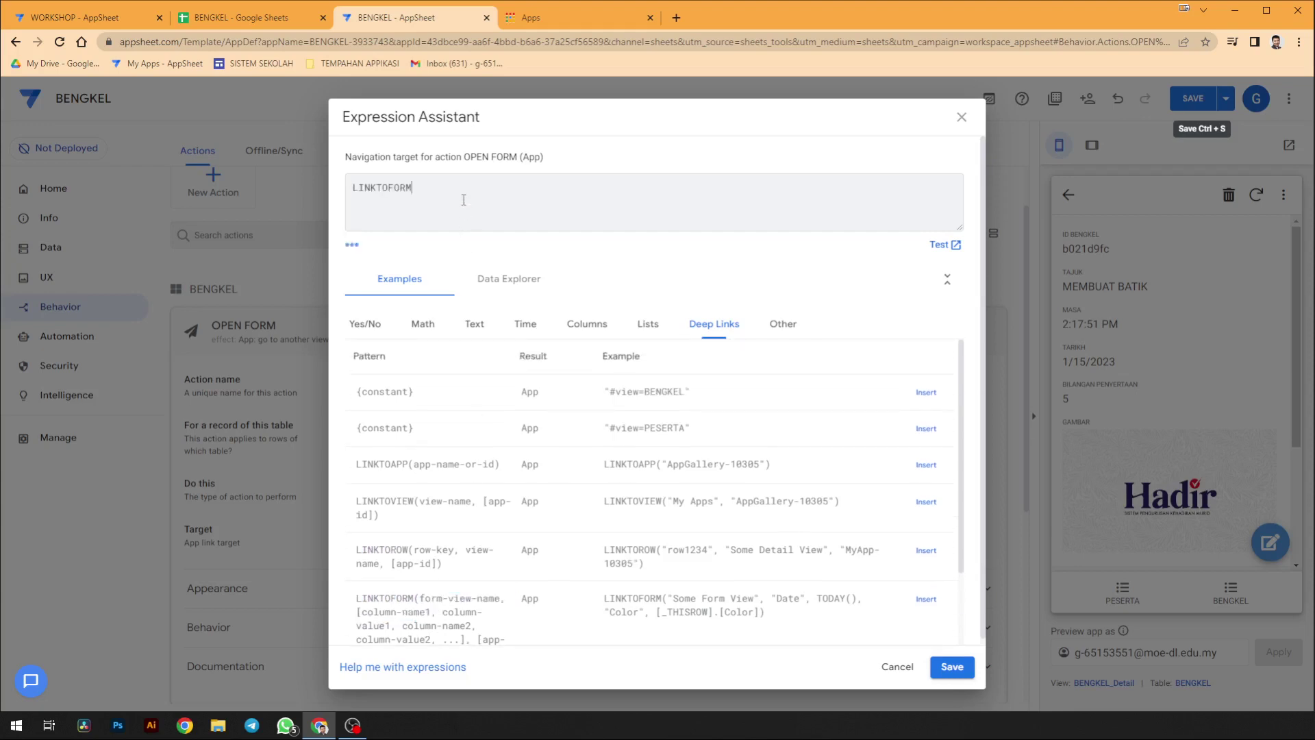
{"action": "type", "text": "(\""}
{"action": "left_click", "coordinate": [938, 668]}
- Review the app's views list, including the PESERTA form, then return to the actions
{"action": "left_click", "coordinate": [66, 285]}
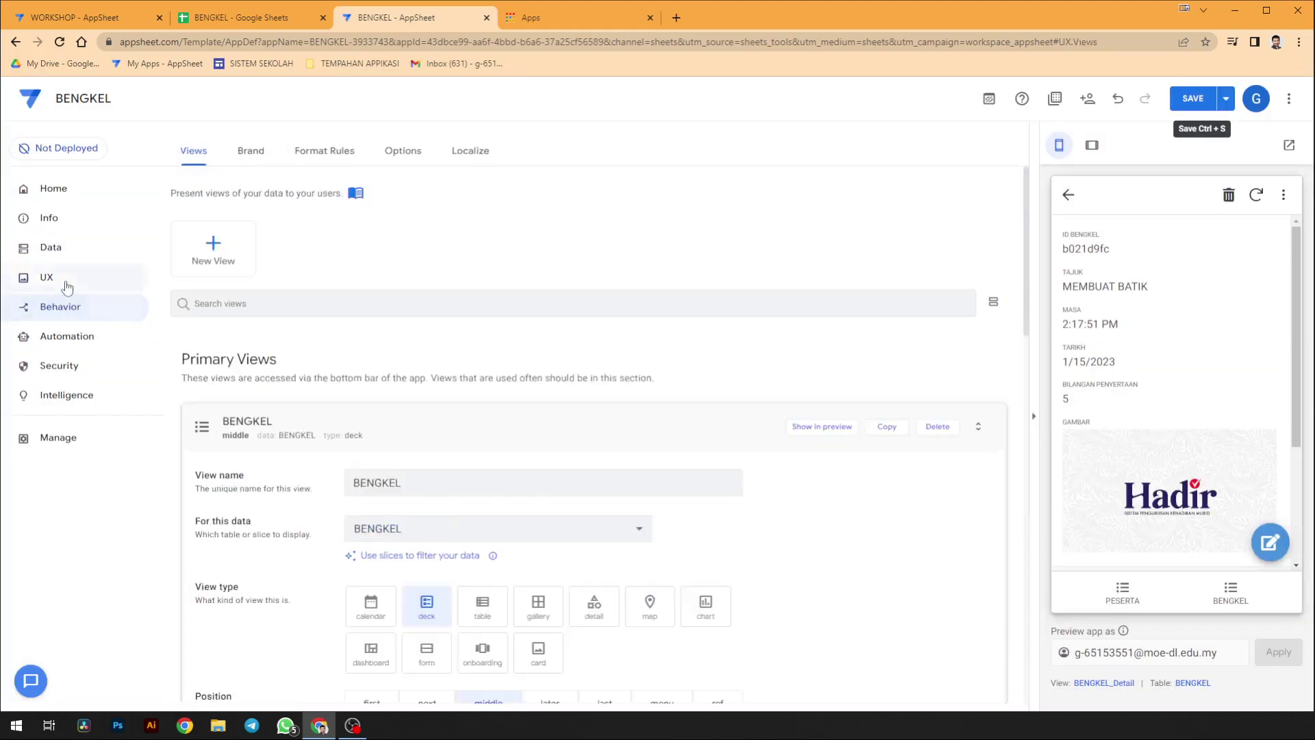
{"action": "left_click", "coordinate": [284, 432]}
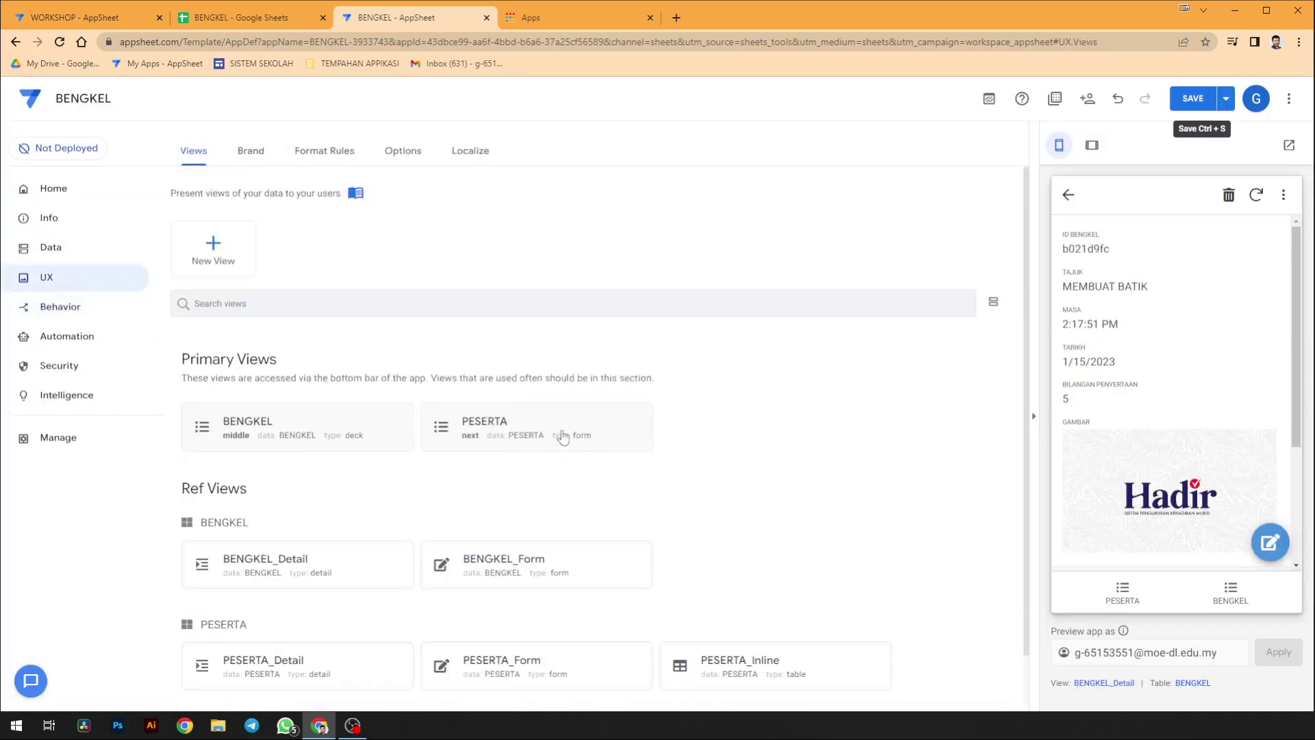
{"action": "left_click", "coordinate": [56, 313]}
- Write LINKTOFORM("PESERTA","ID BENGKEL","[_THISROW].[ID BENGKEL]") as the OPEN FORM target and save it
{"action": "left_click", "coordinate": [405, 598]}
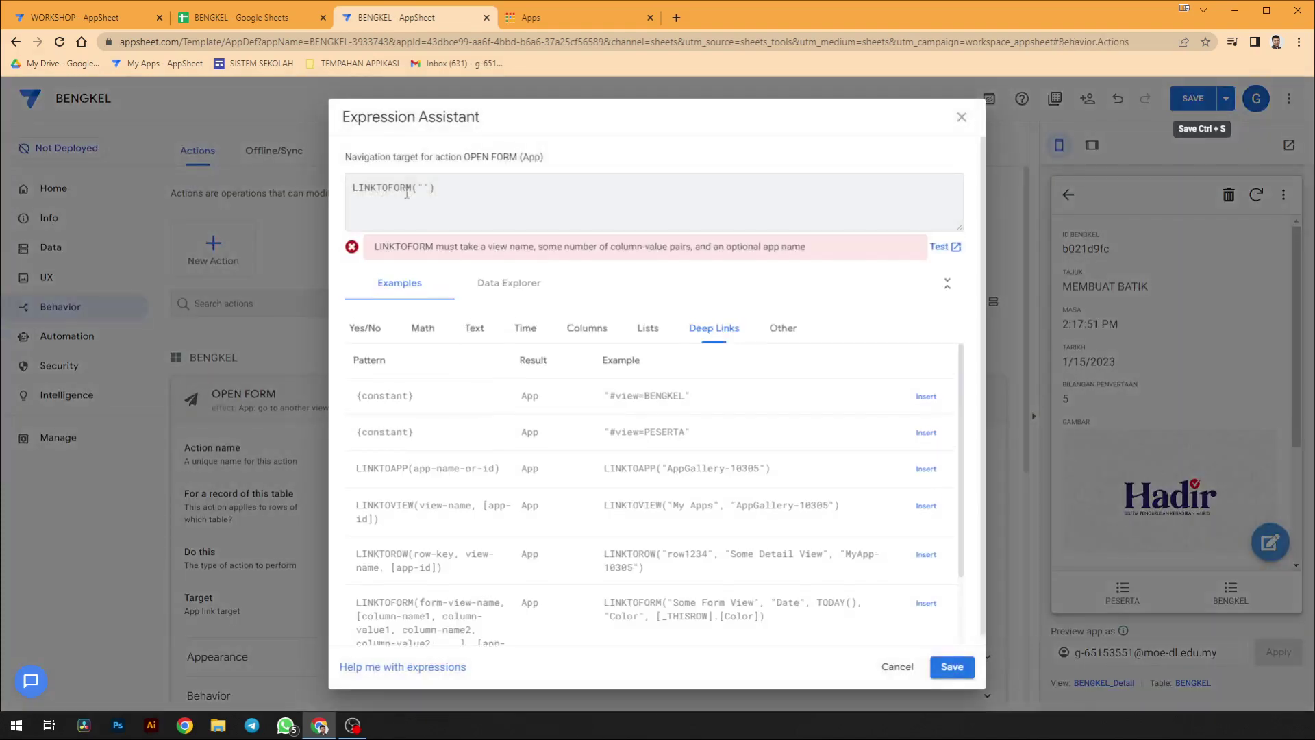
{"action": "left_click", "coordinate": [420, 184]}
{"action": "type", "text": "PESERTA"}
{"action": "type", "text": ", \"\""}
{"action": "type", "text": "ID B"}
{"action": "type", "text": "ENGKEL"}
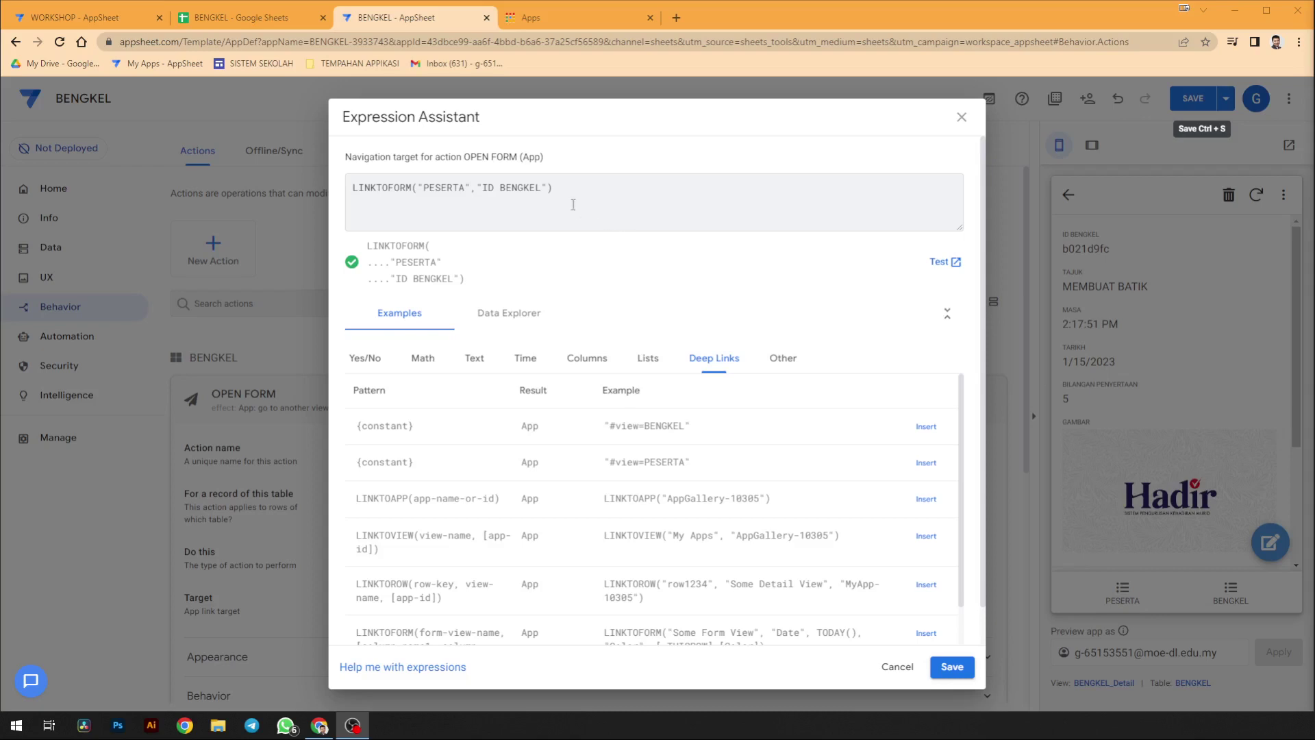
{"action": "key", "text": "Left"}
{"action": "type", "text": ","}
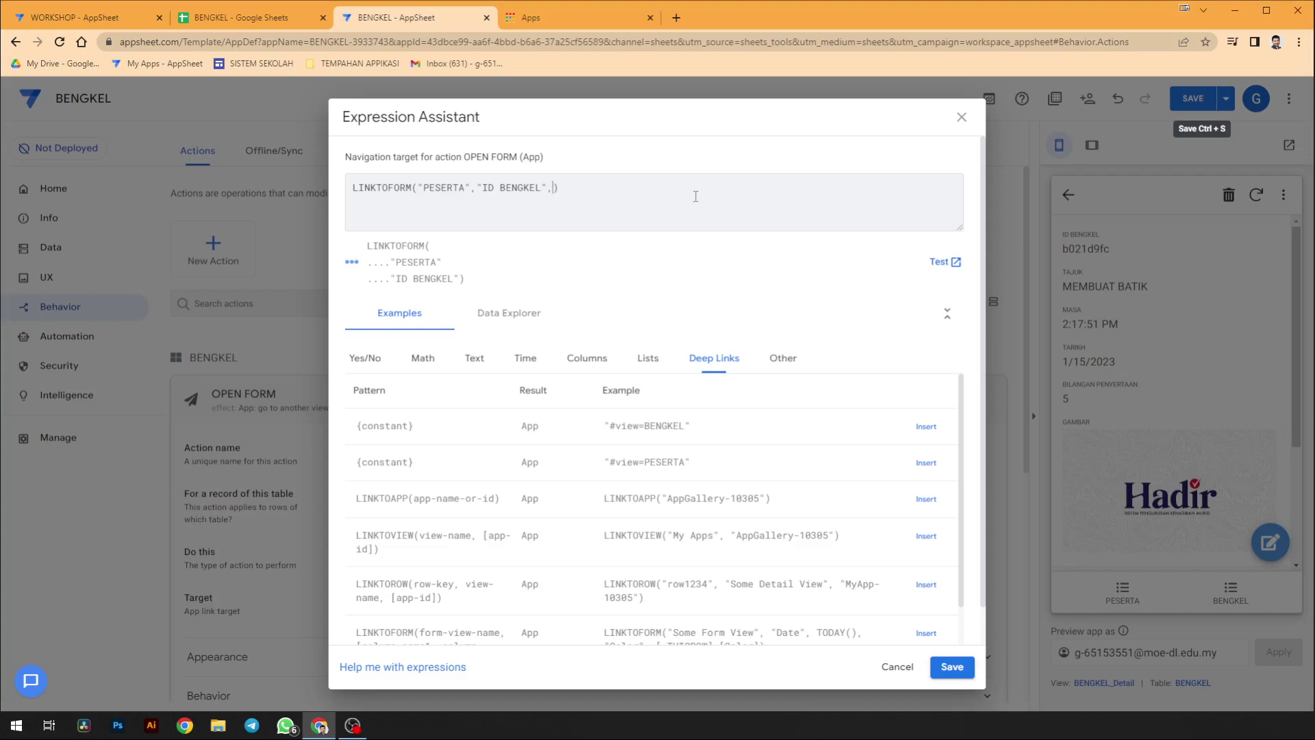
{"action": "type", "text": "\"\"[]"}
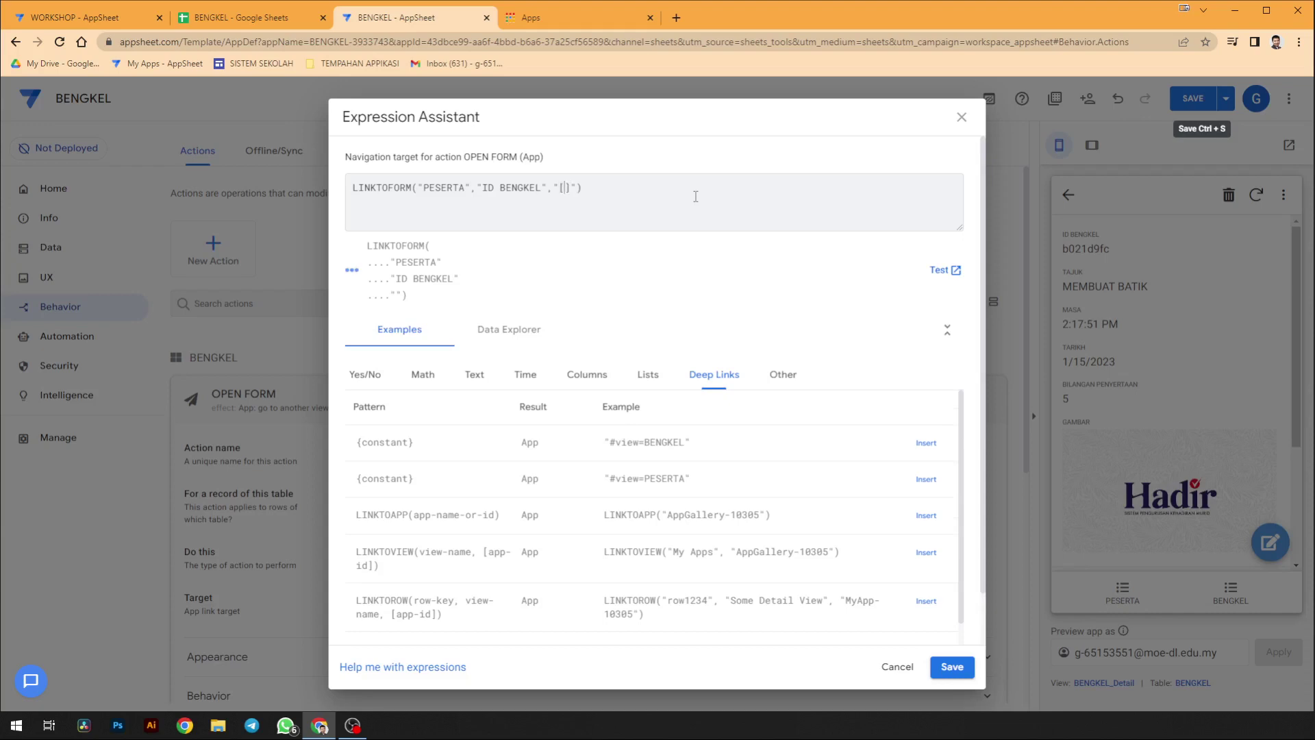
{"action": "type", "text": "_THISROW"}
{"action": "key", "text": "Right"}
{"action": "type", "text": ".[]"}
{"action": "type", "text": "ID BENGKEL"}
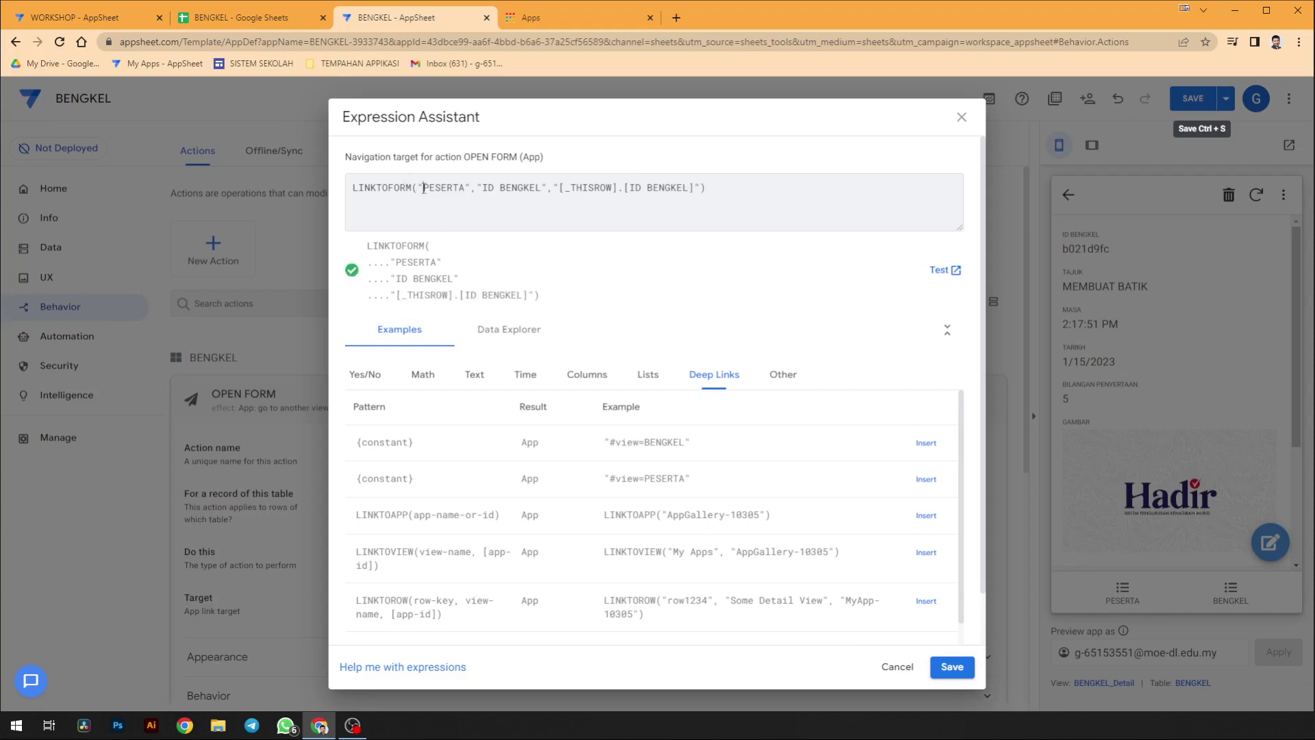
{"action": "left_click_drag", "start_coordinate": [423, 188], "coordinate": [465, 188]}
{"action": "left_click_drag", "start_coordinate": [484, 188], "coordinate": [543, 188]}
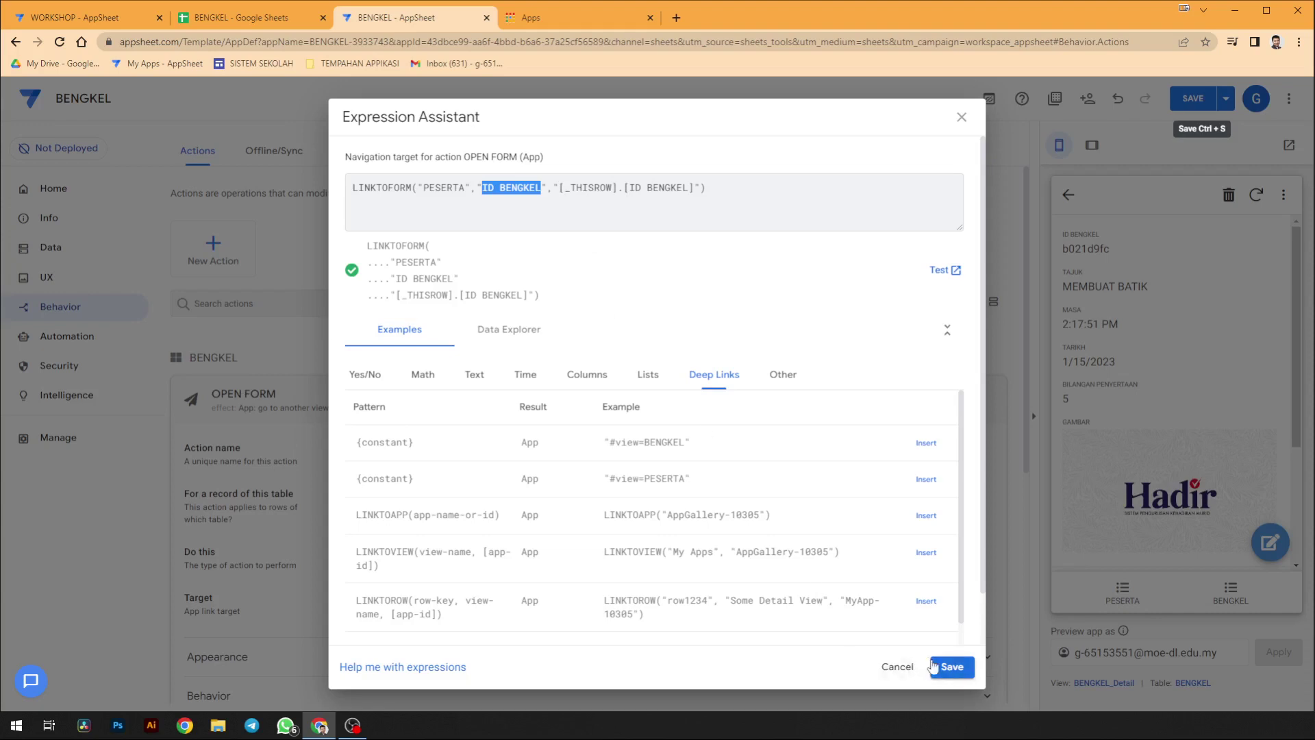
{"action": "left_click", "coordinate": [952, 667]}
{"action": "left_click", "coordinate": [339, 454]}
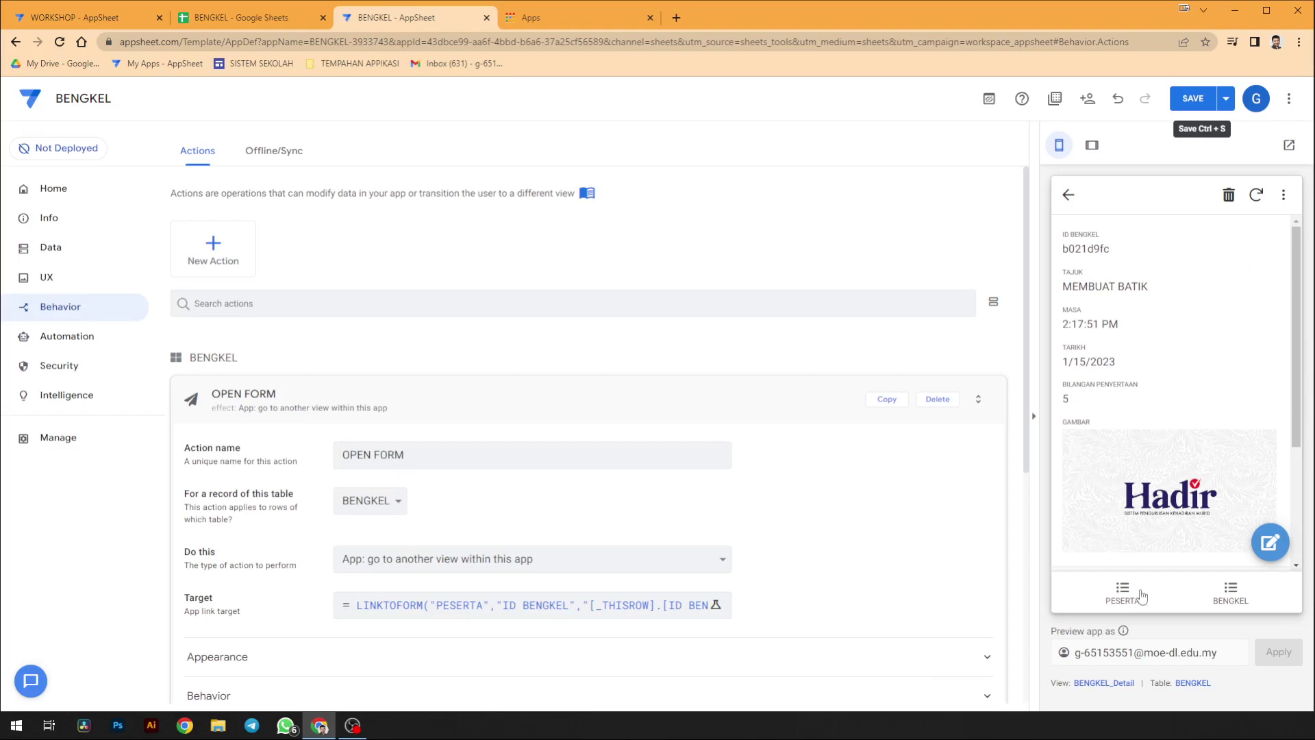
- Check the workshop record from the BENGKEL list in the preview
{"action": "left_click", "coordinate": [1230, 591]}
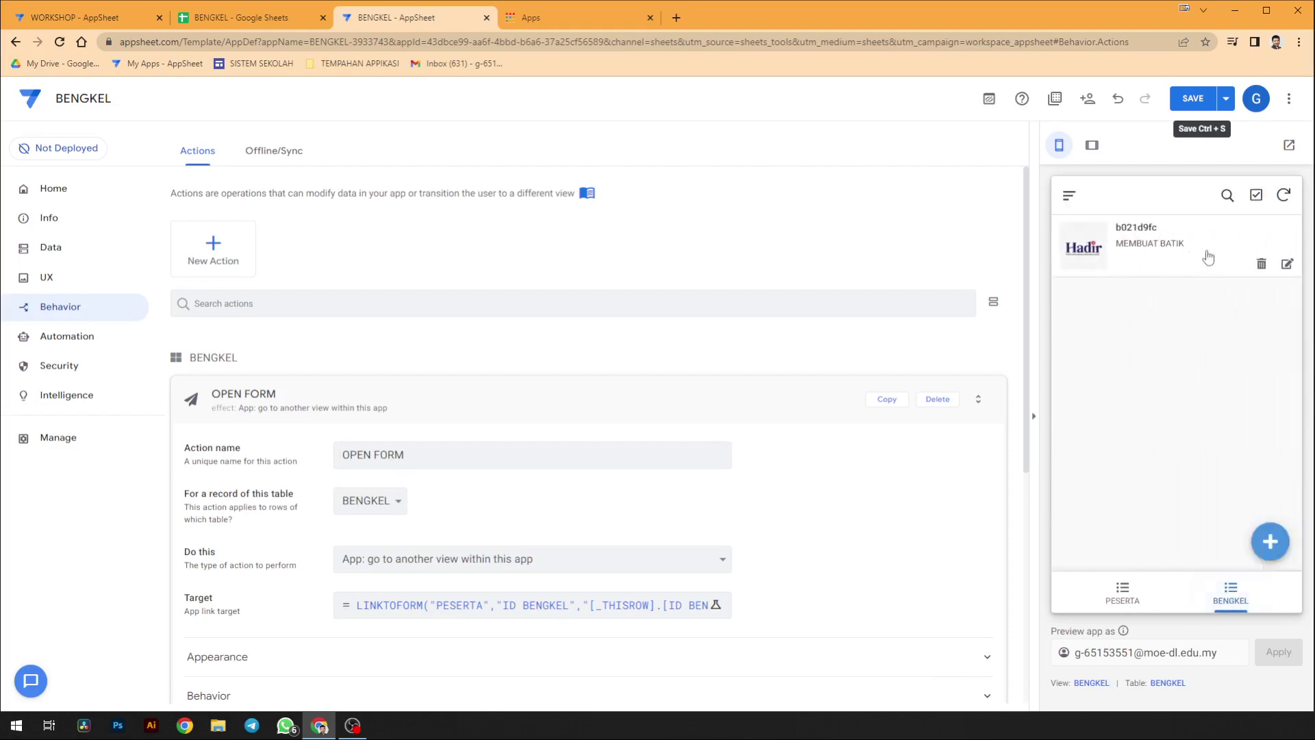
{"action": "left_click", "coordinate": [1185, 259]}
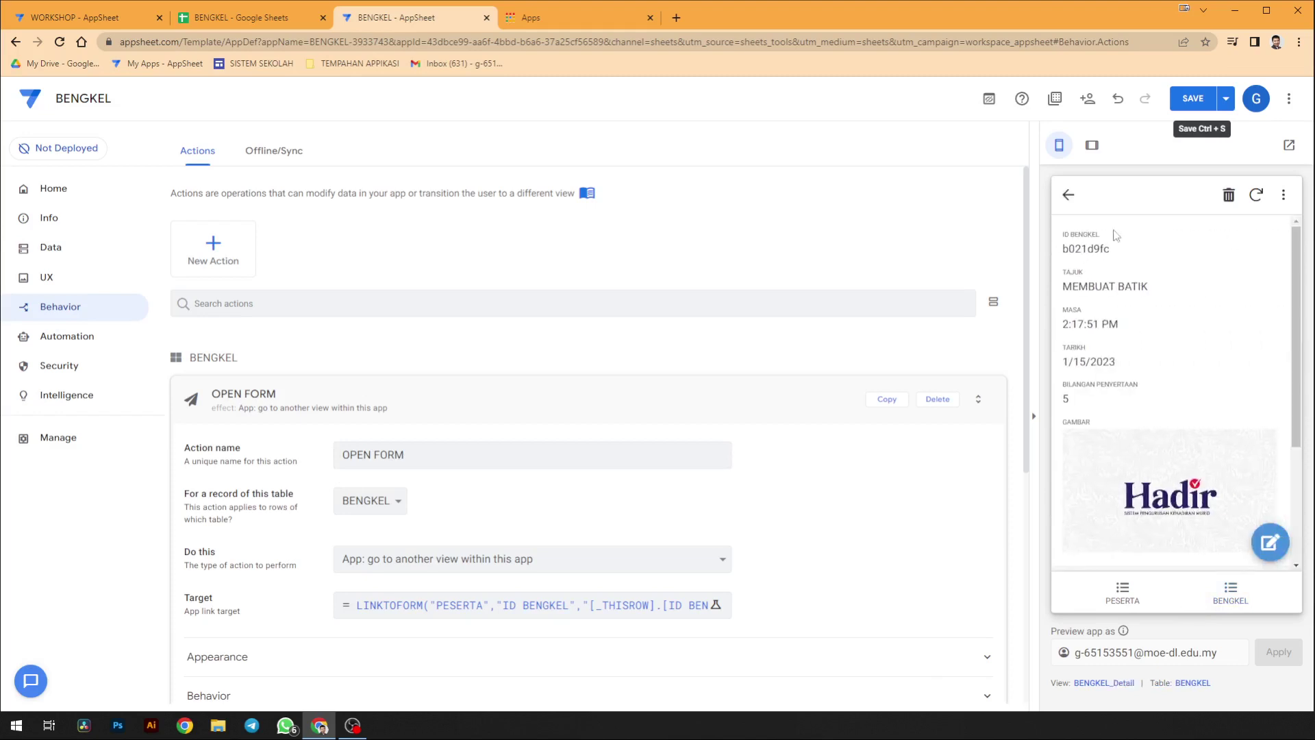
{"action": "left_click", "coordinate": [1072, 201]}
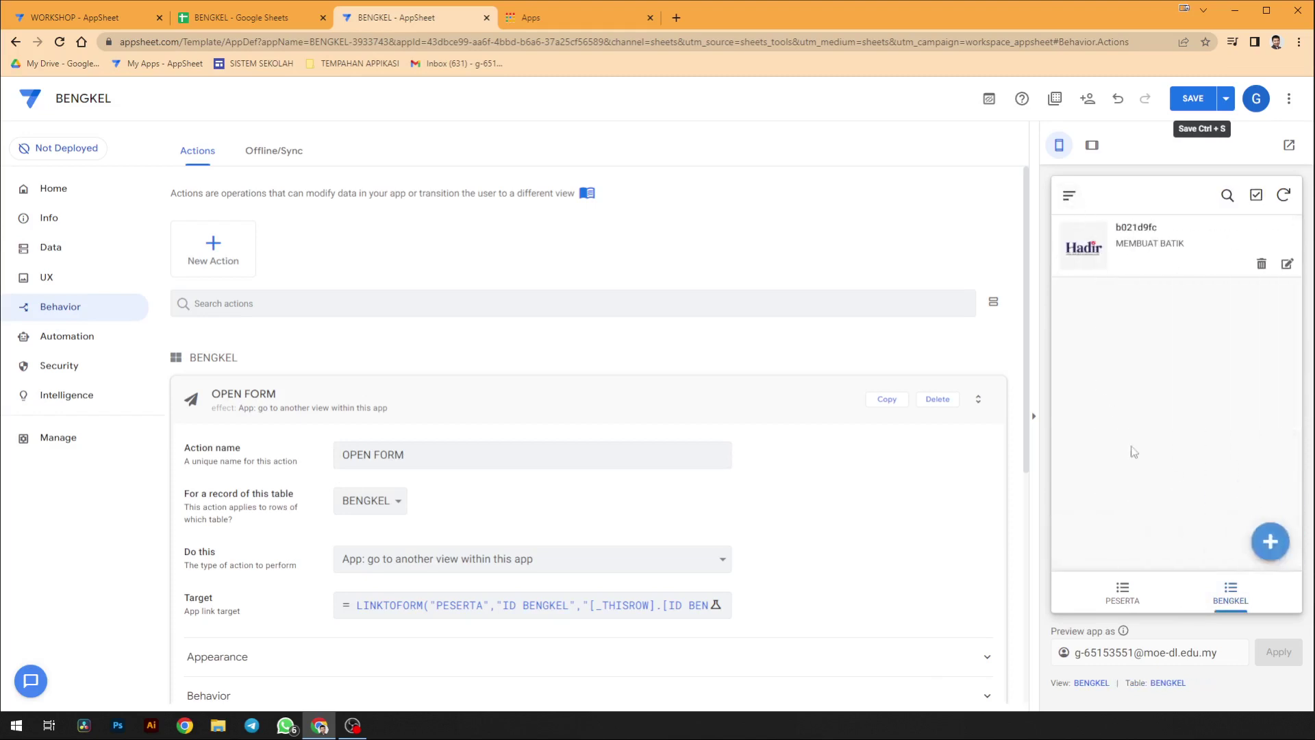
- Set the BENGKEL view's Row Selected action to OPEN FORM, save, and test it in the preview
{"action": "left_click", "coordinate": [1086, 684]}
{"action": "scroll", "coordinate": [745, 565], "scroll_direction": "down", "scroll_amount": 10}
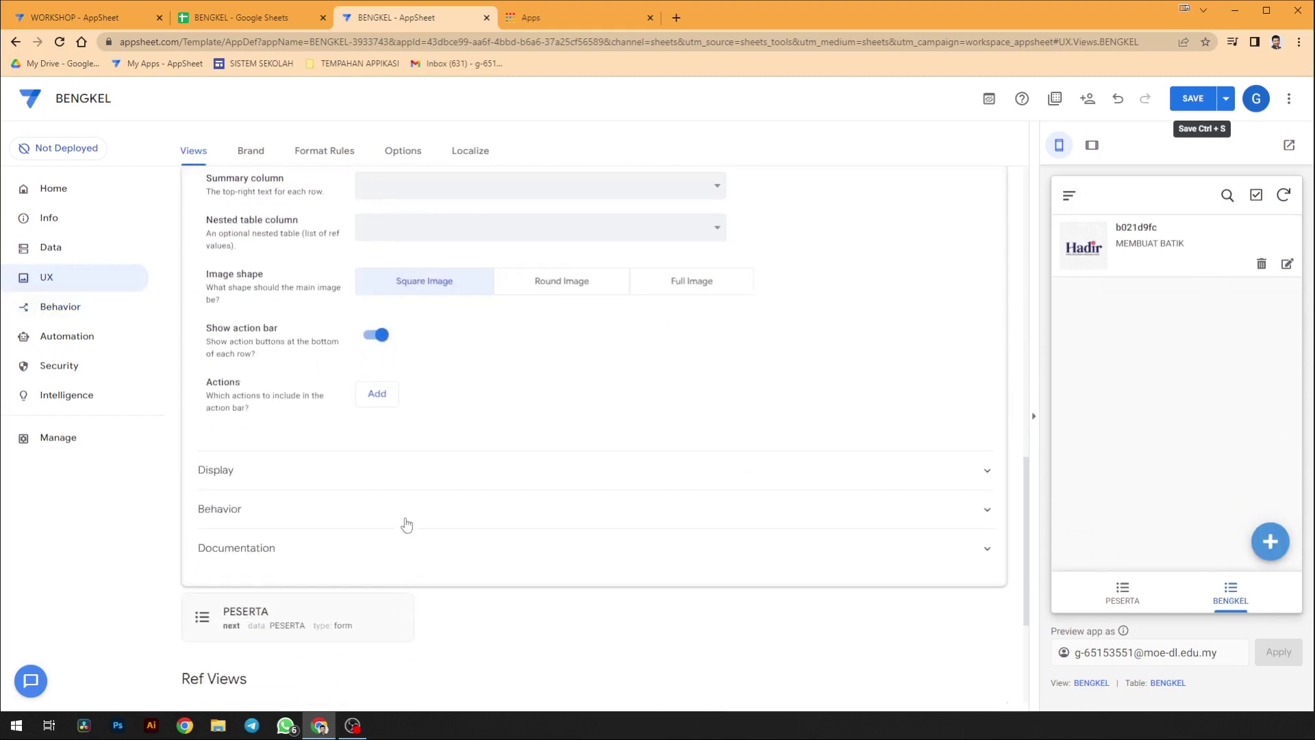
{"action": "left_click", "coordinate": [405, 518]}
{"action": "scroll", "coordinate": [601, 555], "scroll_direction": "down", "scroll_amount": 1}
{"action": "left_click", "coordinate": [602, 487]}
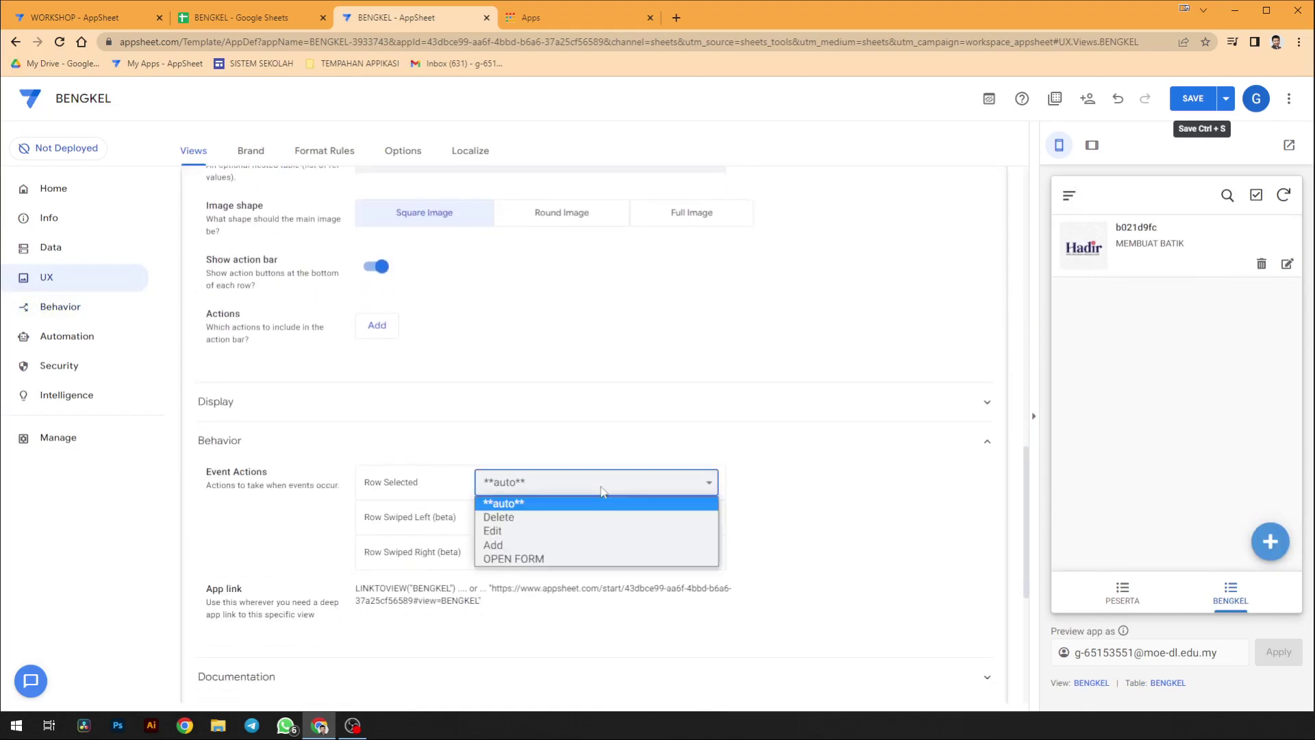
{"action": "left_click", "coordinate": [589, 558]}
{"action": "left_click", "coordinate": [1185, 106]}
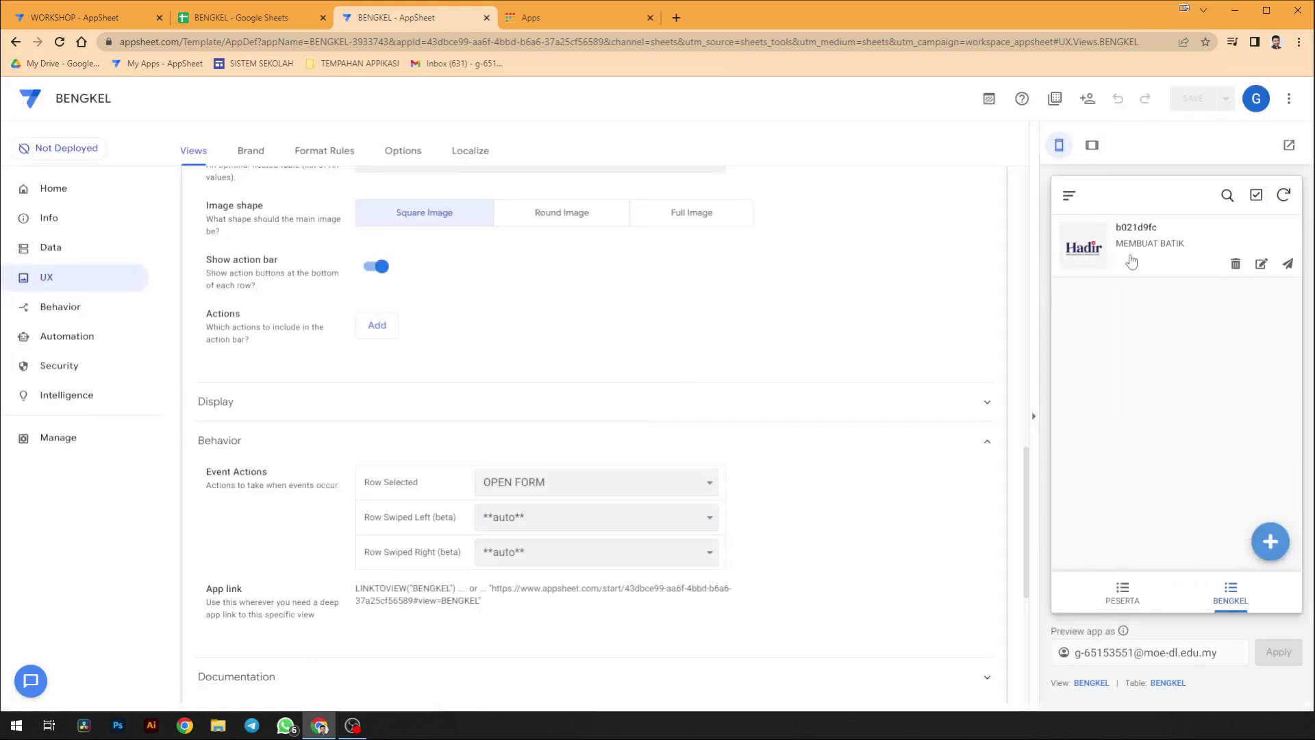
{"action": "left_click", "coordinate": [1131, 261]}
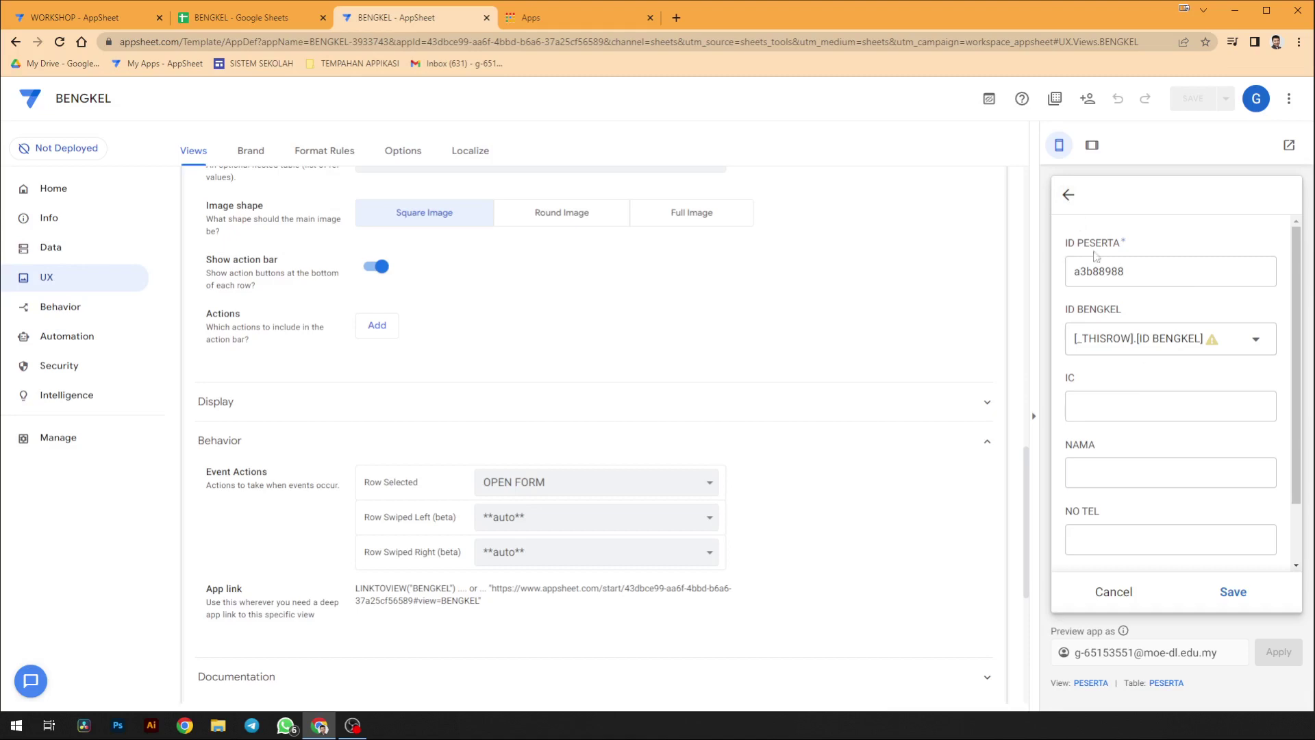
{"action": "left_click", "coordinate": [1070, 196]}
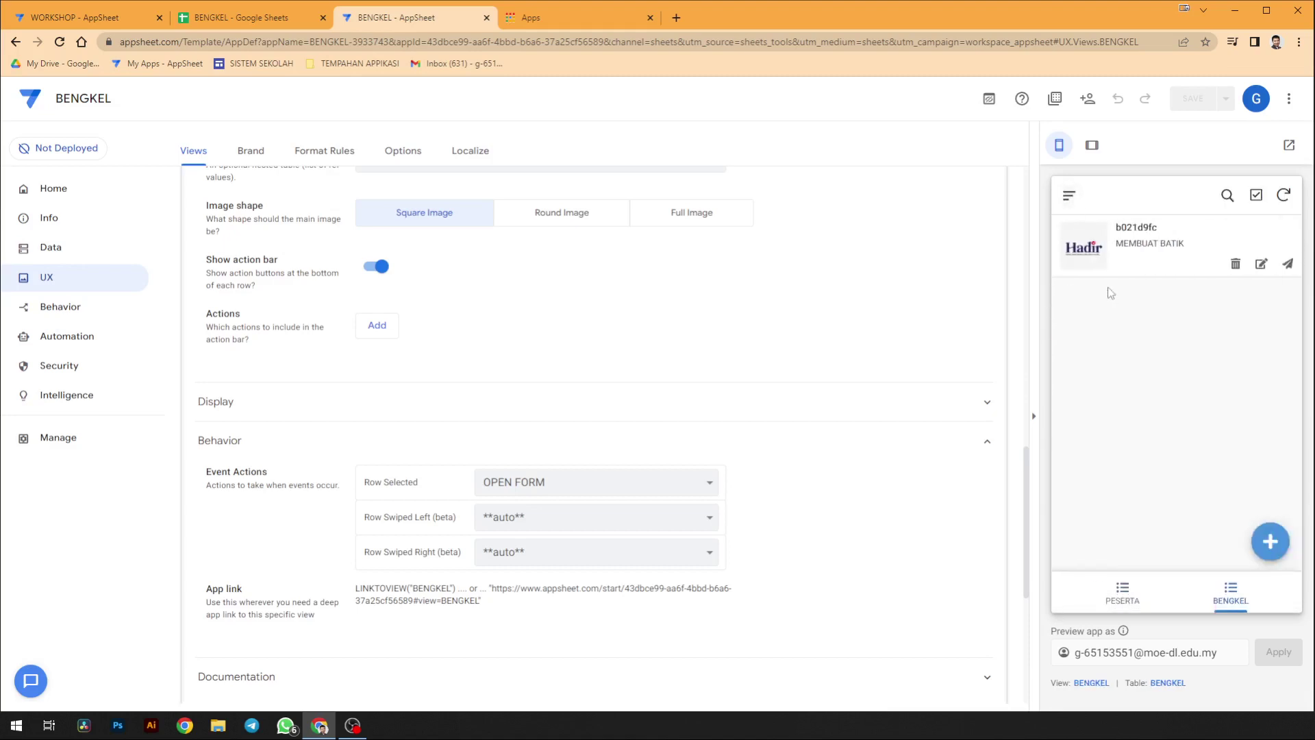
- Delete the test registration rows in the PESERTA sheet, then switch to the WORKSHOP app
{"action": "left_click", "coordinate": [266, 17]}
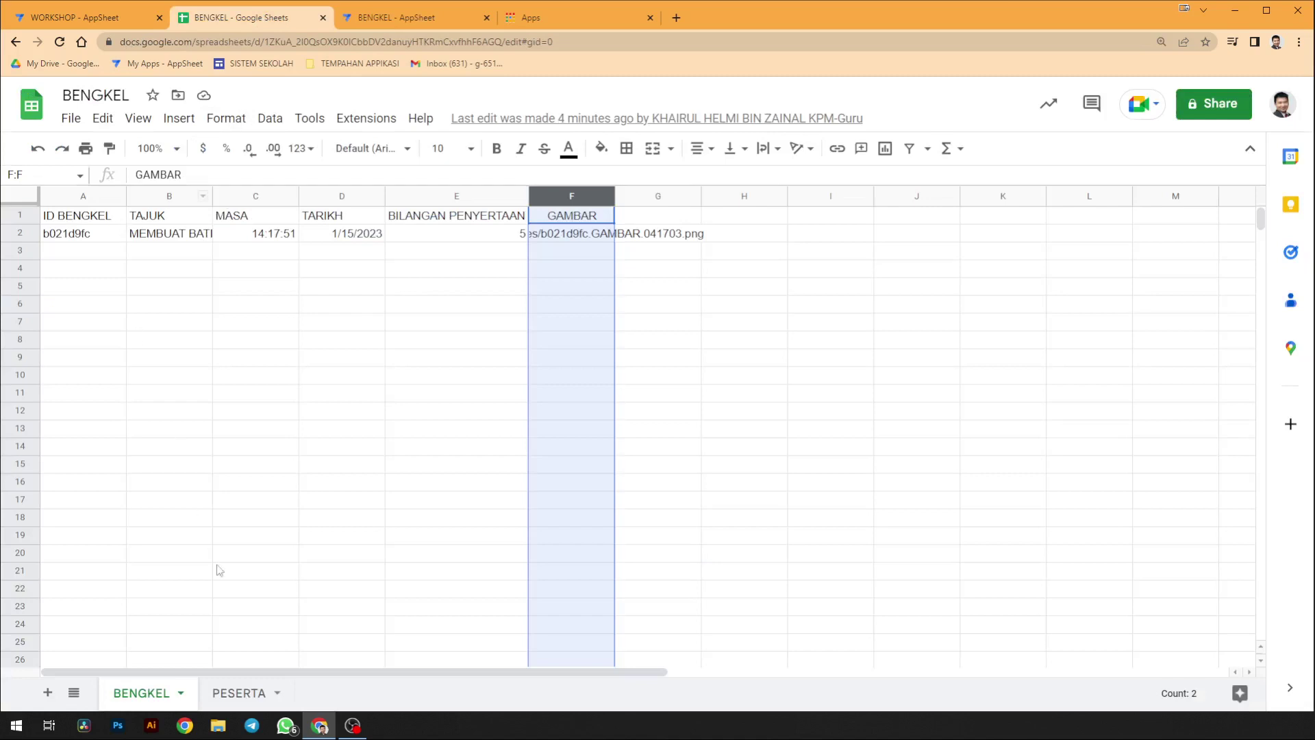
{"action": "left_click", "coordinate": [248, 693]}
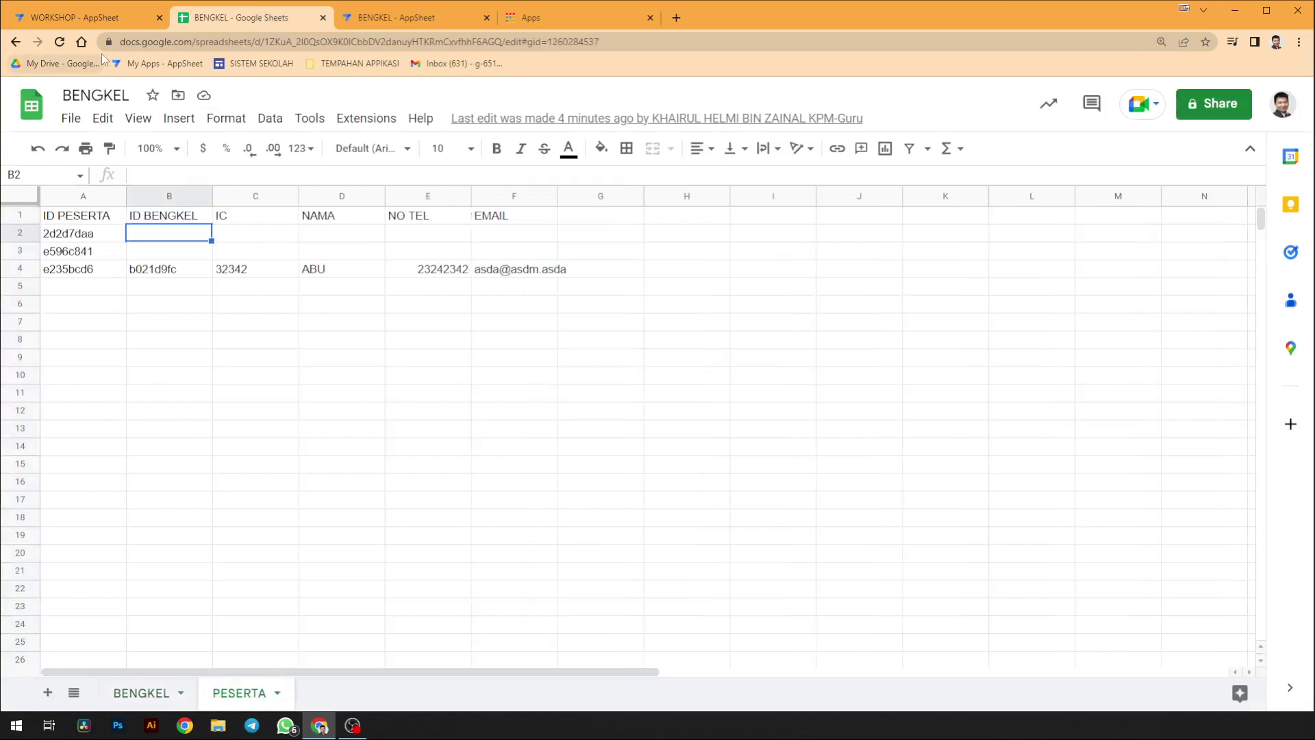
{"action": "left_click_drag", "start_coordinate": [31, 232], "coordinate": [22, 268]}
{"action": "key", "text": "Delete"}
{"action": "left_click", "coordinate": [113, 20]}
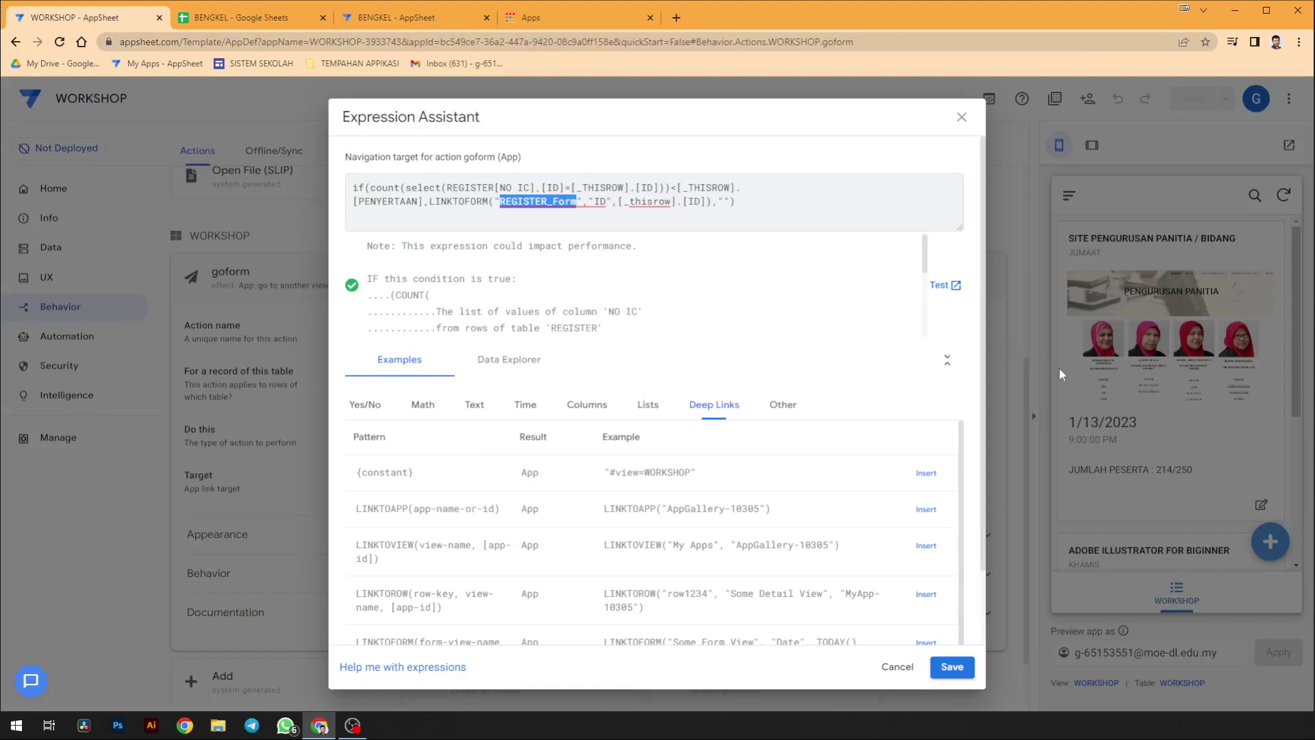
- Back in the BENGKEL app, confirm the workshop opens the PESERTA form and reopen the Target expression
{"action": "left_click", "coordinate": [396, 17]}
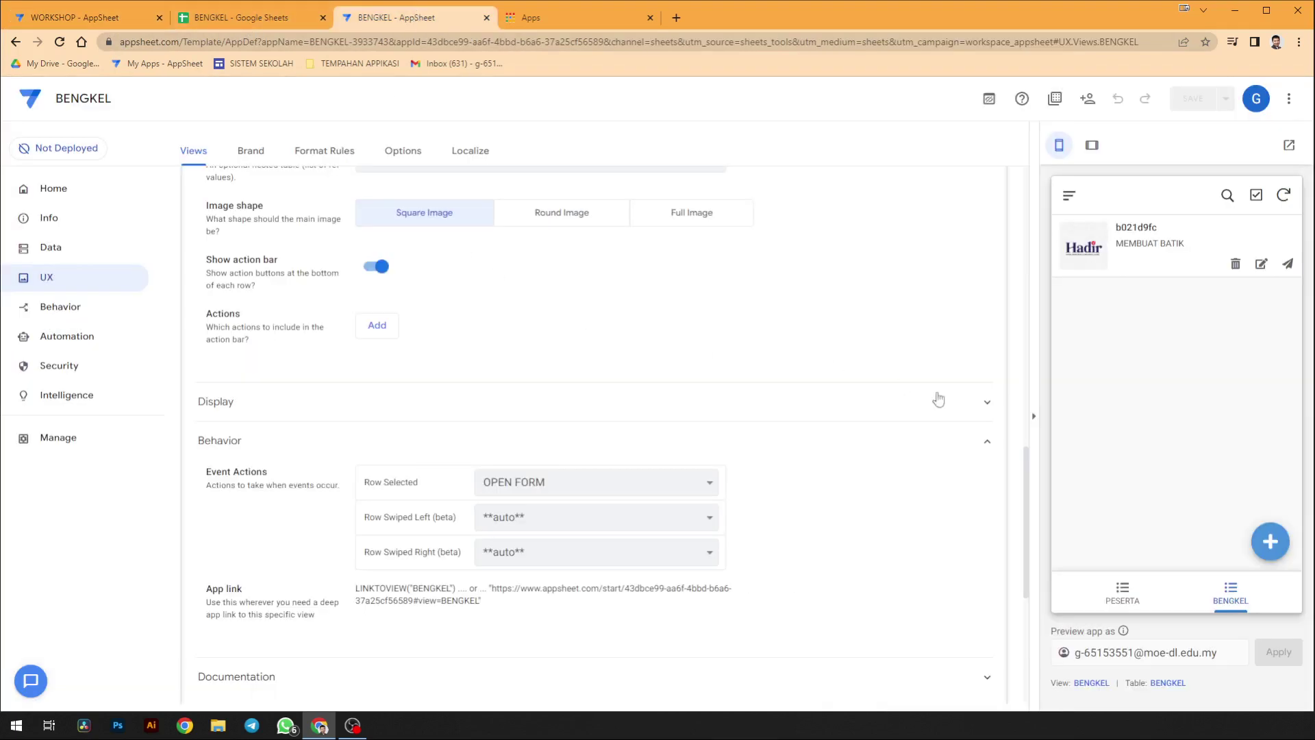
{"action": "scroll", "coordinate": [952, 439], "scroll_direction": "up", "scroll_amount": 1}
{"action": "left_click", "coordinate": [120, 306]}
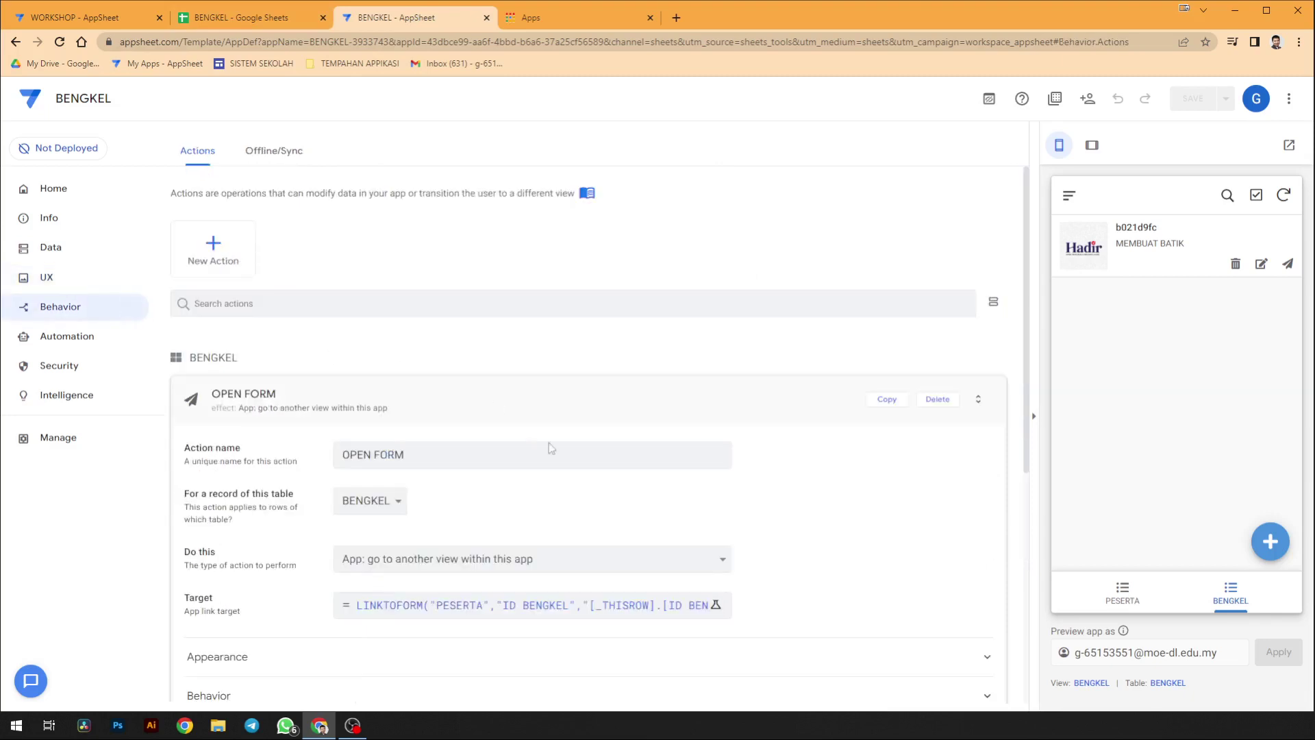
{"action": "left_click", "coordinate": [1179, 257]}
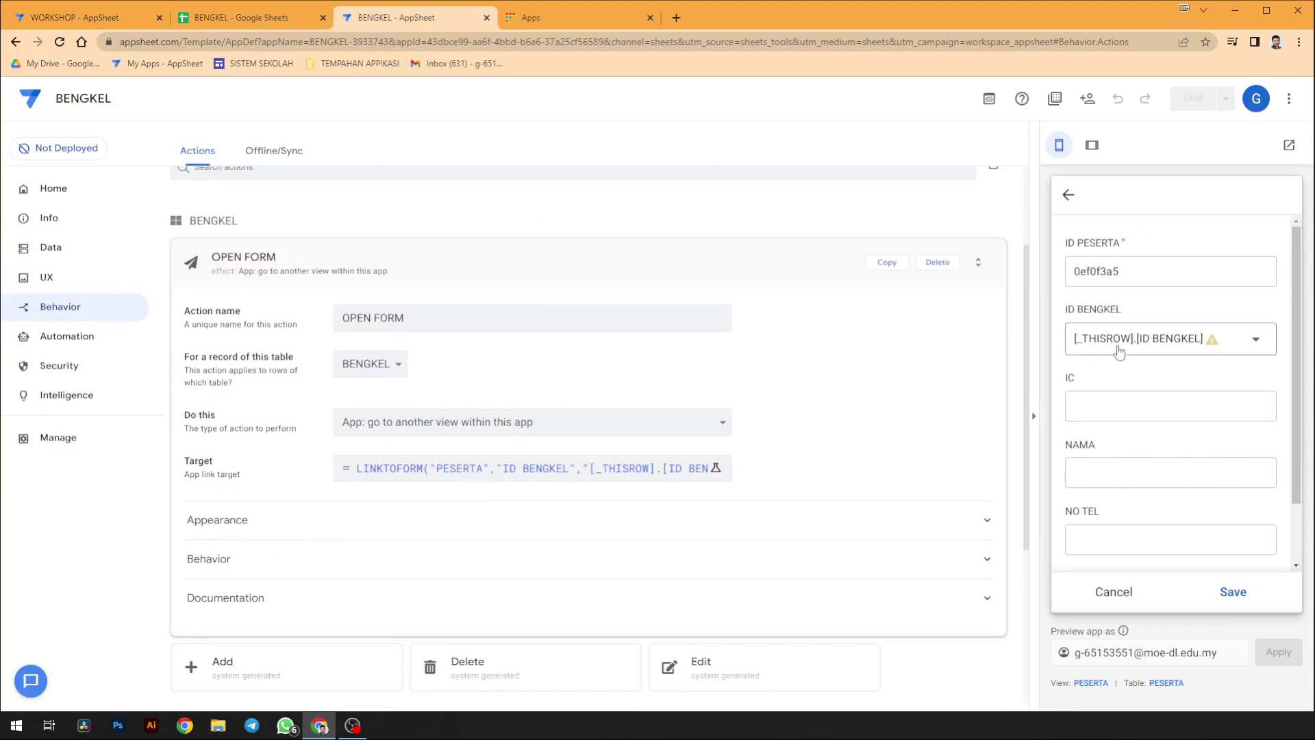
{"action": "left_click", "coordinate": [1069, 195]}
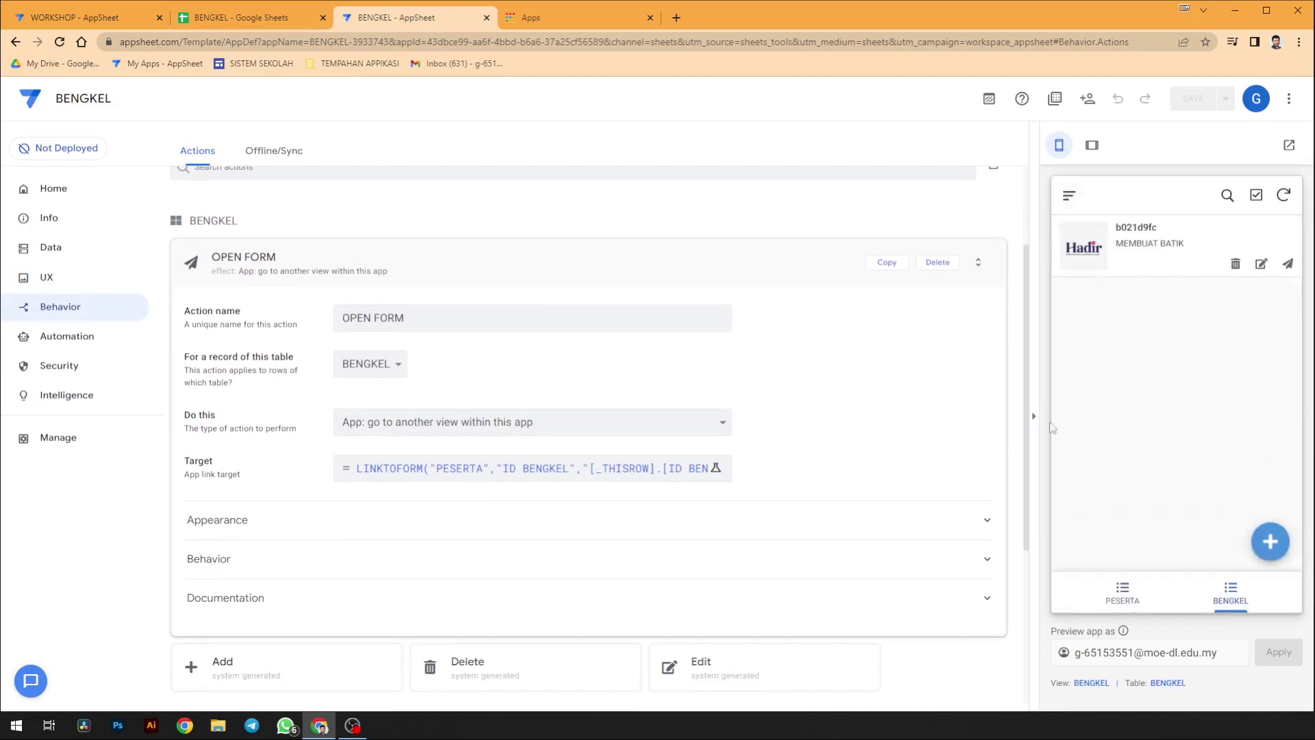
{"action": "left_click", "coordinate": [656, 468]}
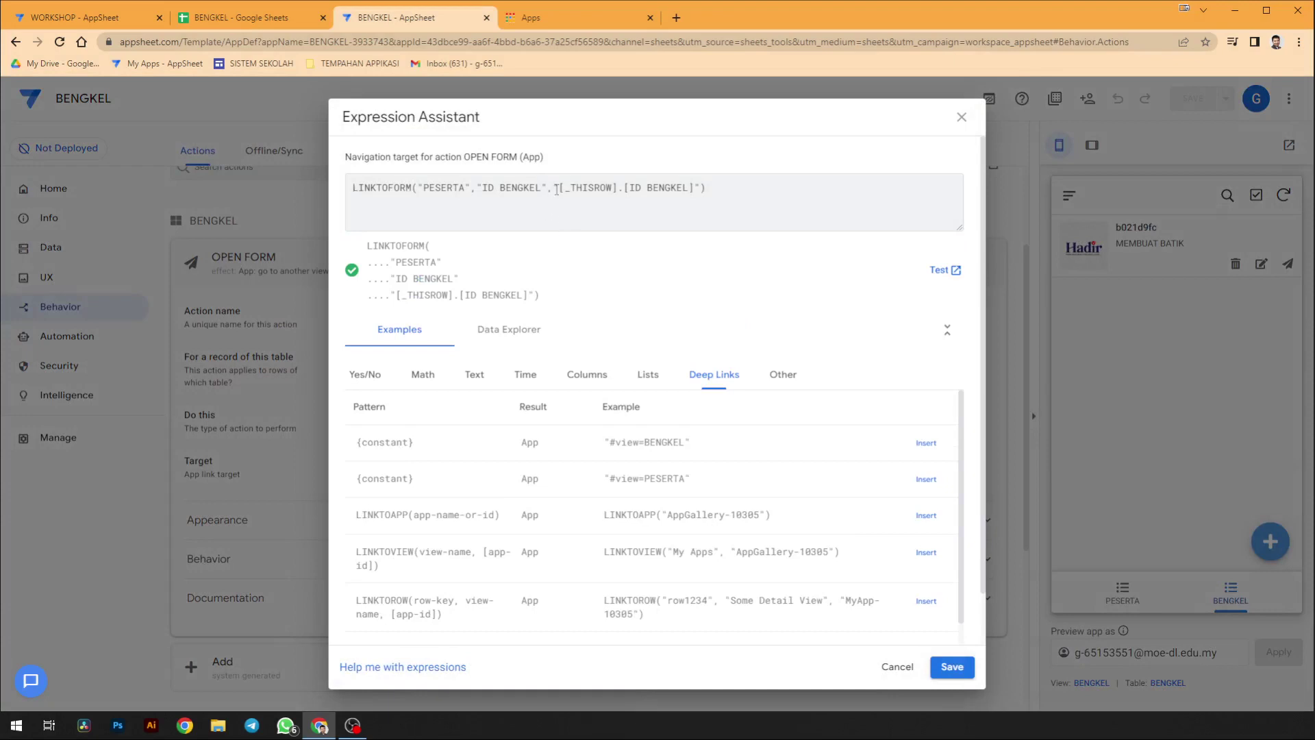
- Unquote the target to LINKTOFORM("PESERTA","ID BENGKEL",[_THISROW].[ID BENGKEL]) and save the expression
{"action": "key", "text": "BackSpace"}
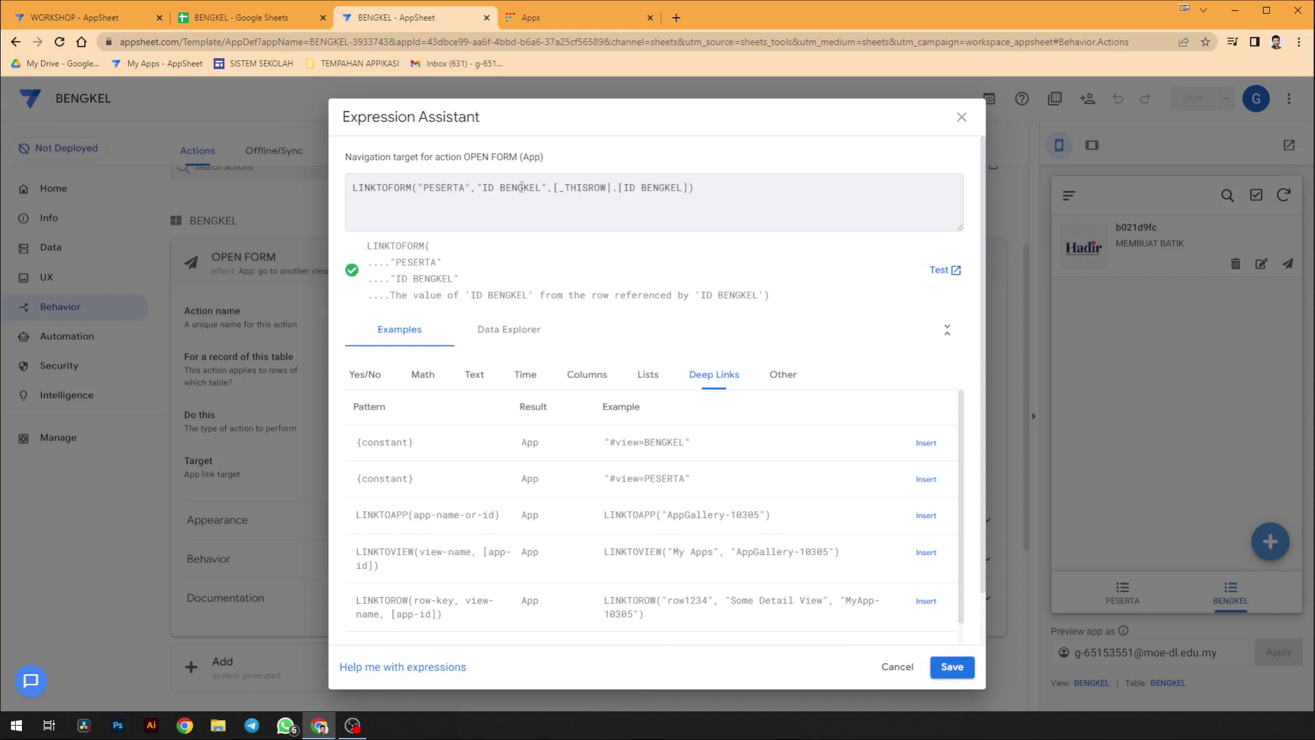
{"action": "left_click_drag", "start_coordinate": [539, 188], "coordinate": [477, 188]}
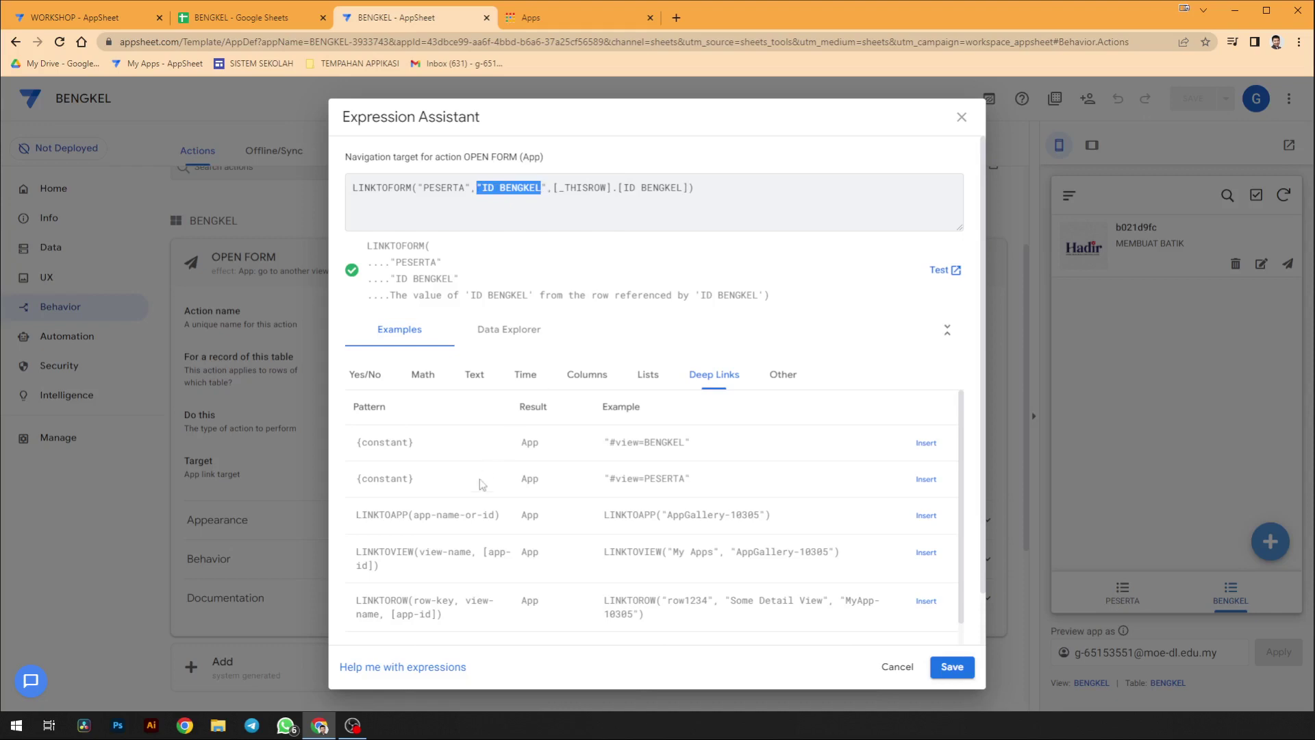
{"action": "scroll", "coordinate": [482, 485], "scroll_direction": "down", "scroll_amount": 3}
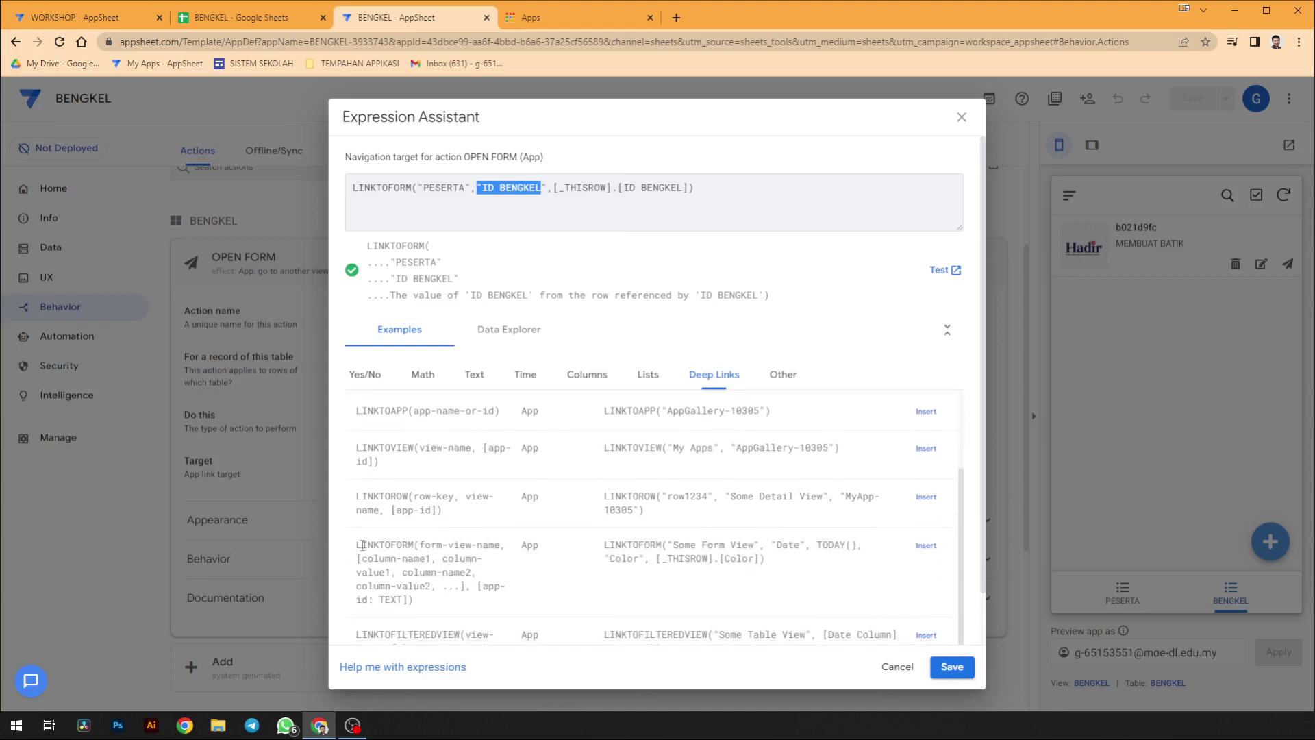
{"action": "scroll", "coordinate": [489, 533], "scroll_direction": "down", "scroll_amount": 1}
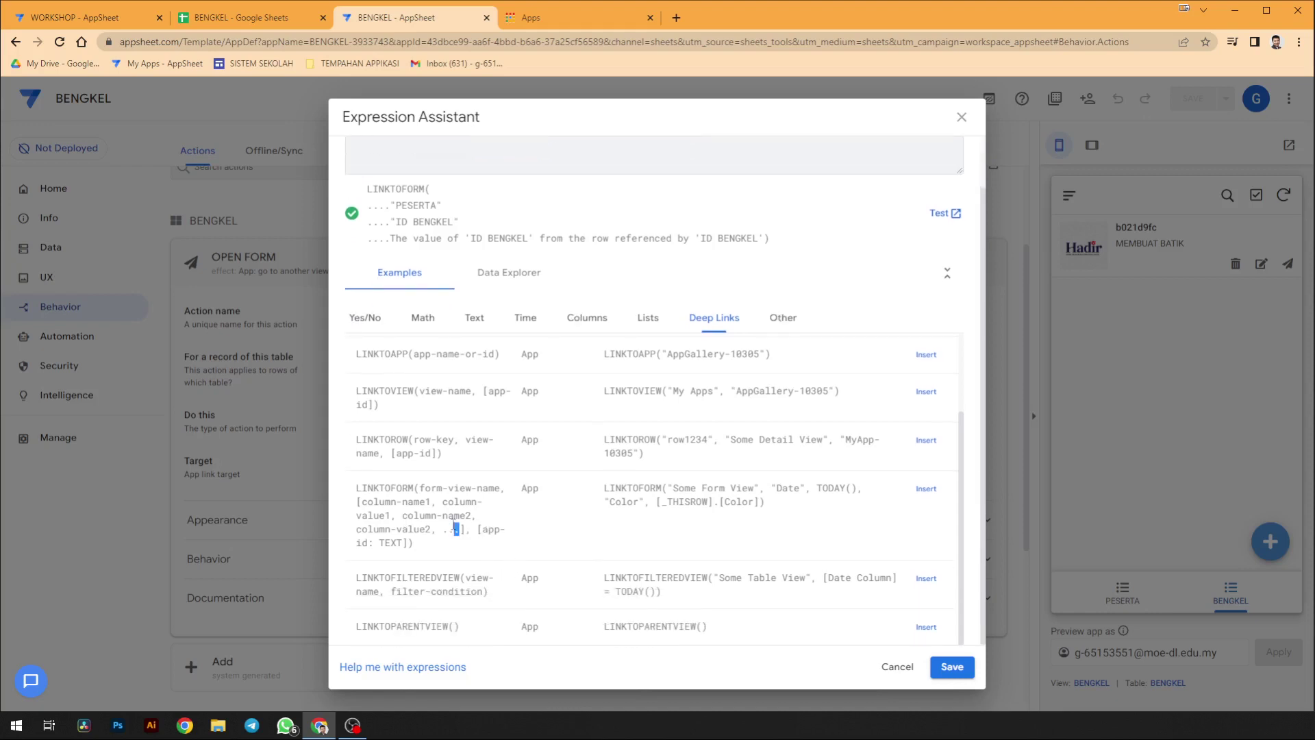
{"action": "left_click", "coordinate": [952, 668]}
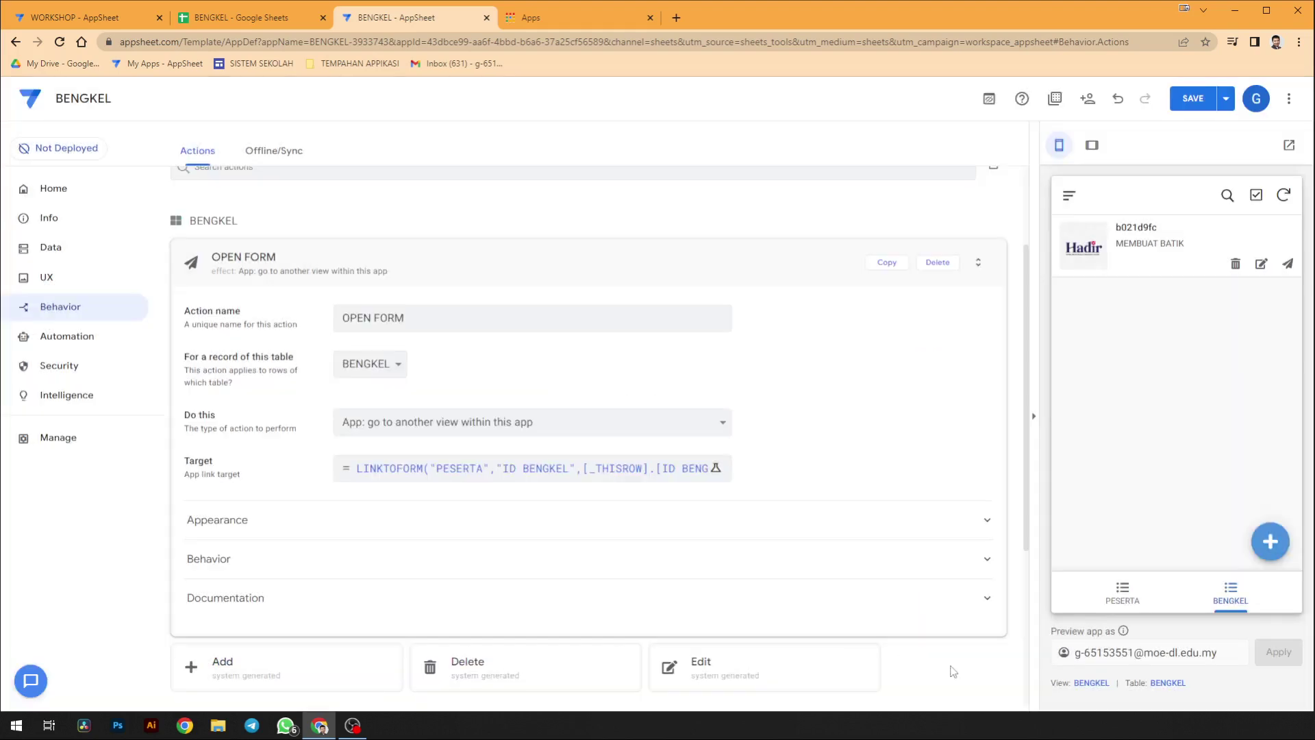
- Save, then verify OPEN FORM on MEMBUAT BATIK pre-fills ID BENGKEL in the PESERTA form
{"action": "left_click", "coordinate": [1189, 104]}
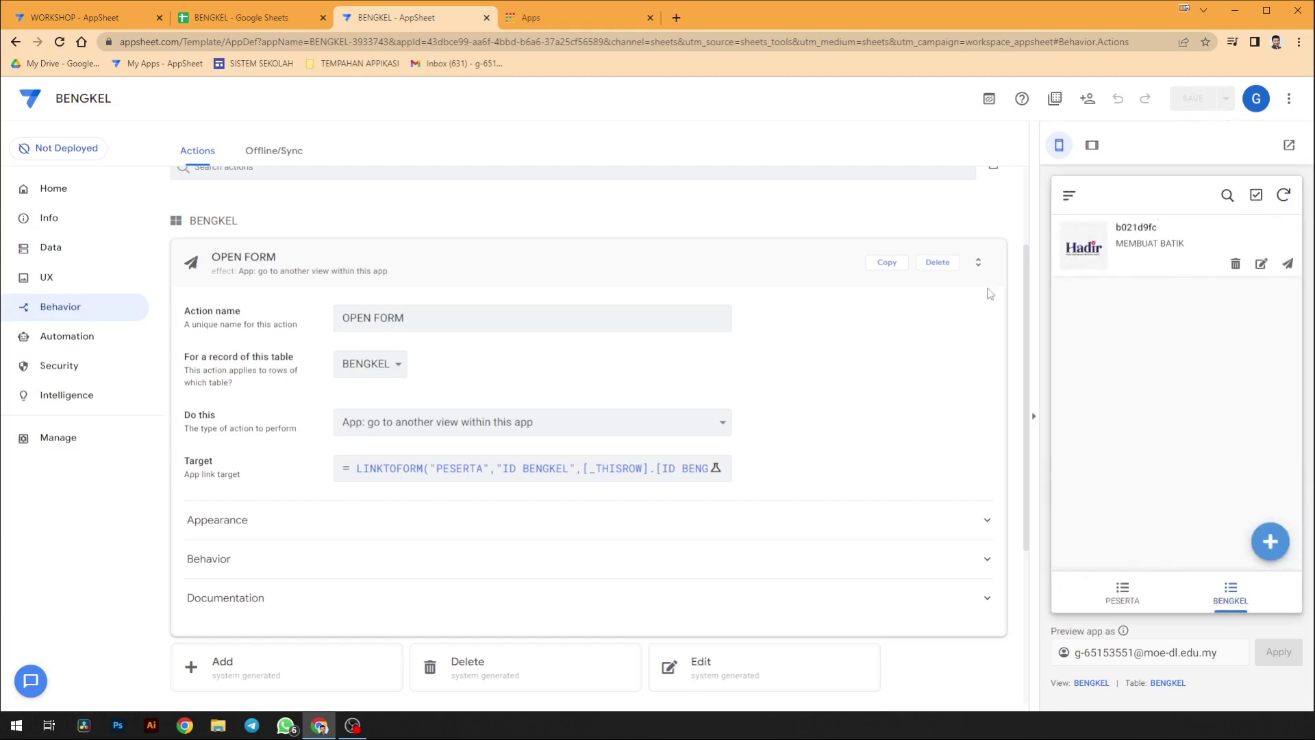
{"action": "left_click", "coordinate": [1123, 246]}
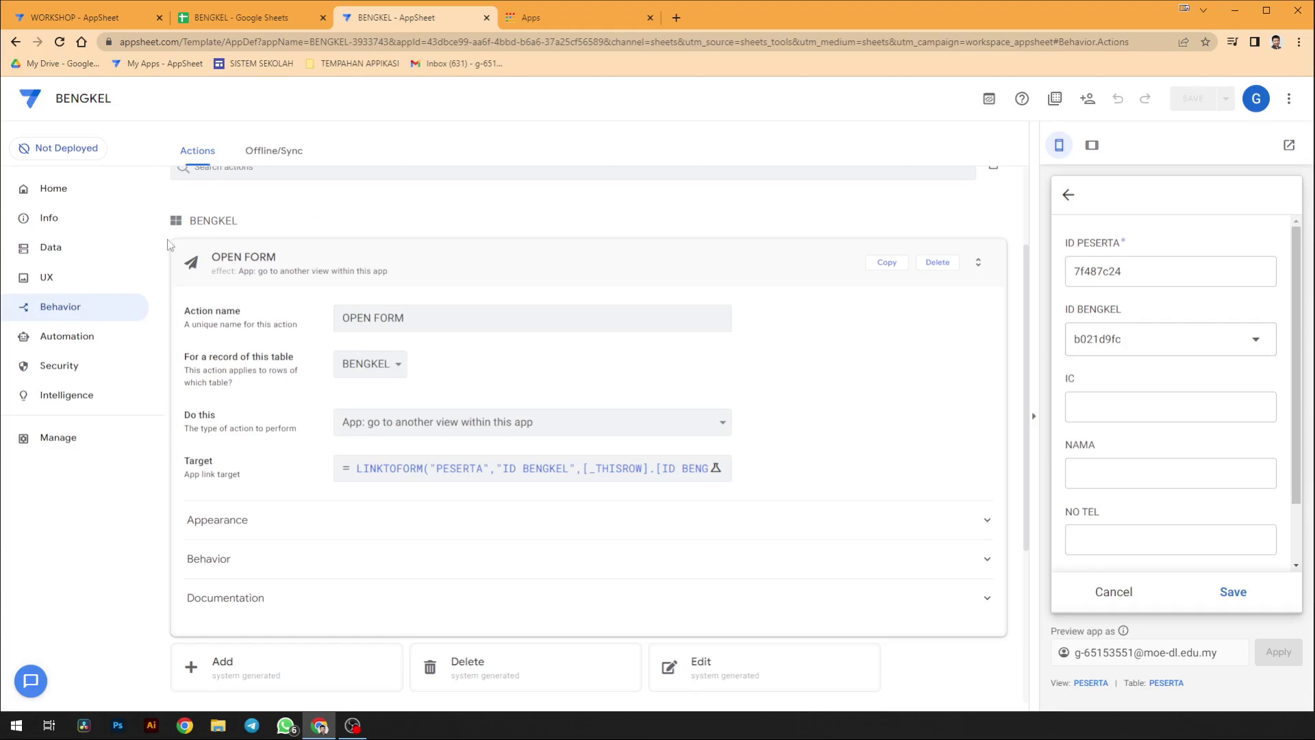
{"action": "left_click", "coordinate": [83, 251]}
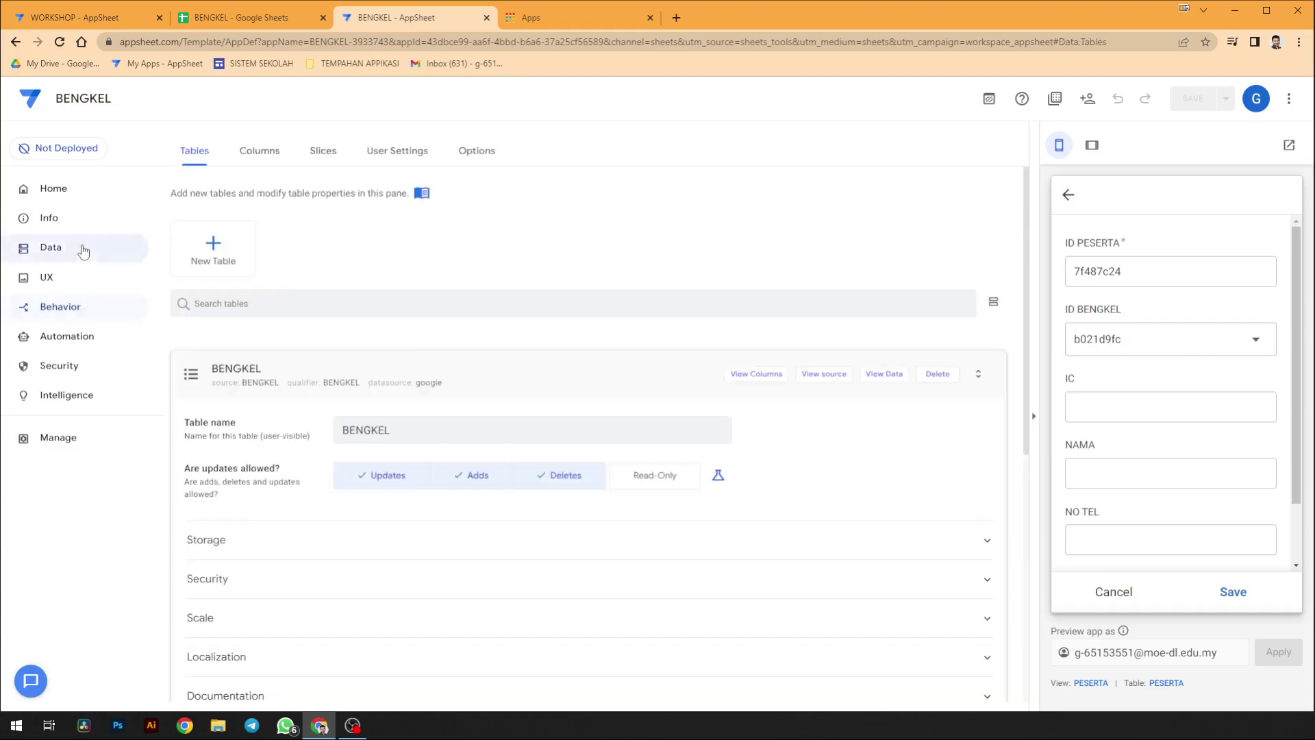
- Move the BENGKEL table's label column from ID BENGKEL to TAJUK, save, and dismiss the PESERTA form
{"action": "left_click", "coordinate": [261, 153]}
{"action": "left_click", "coordinate": [346, 315]}
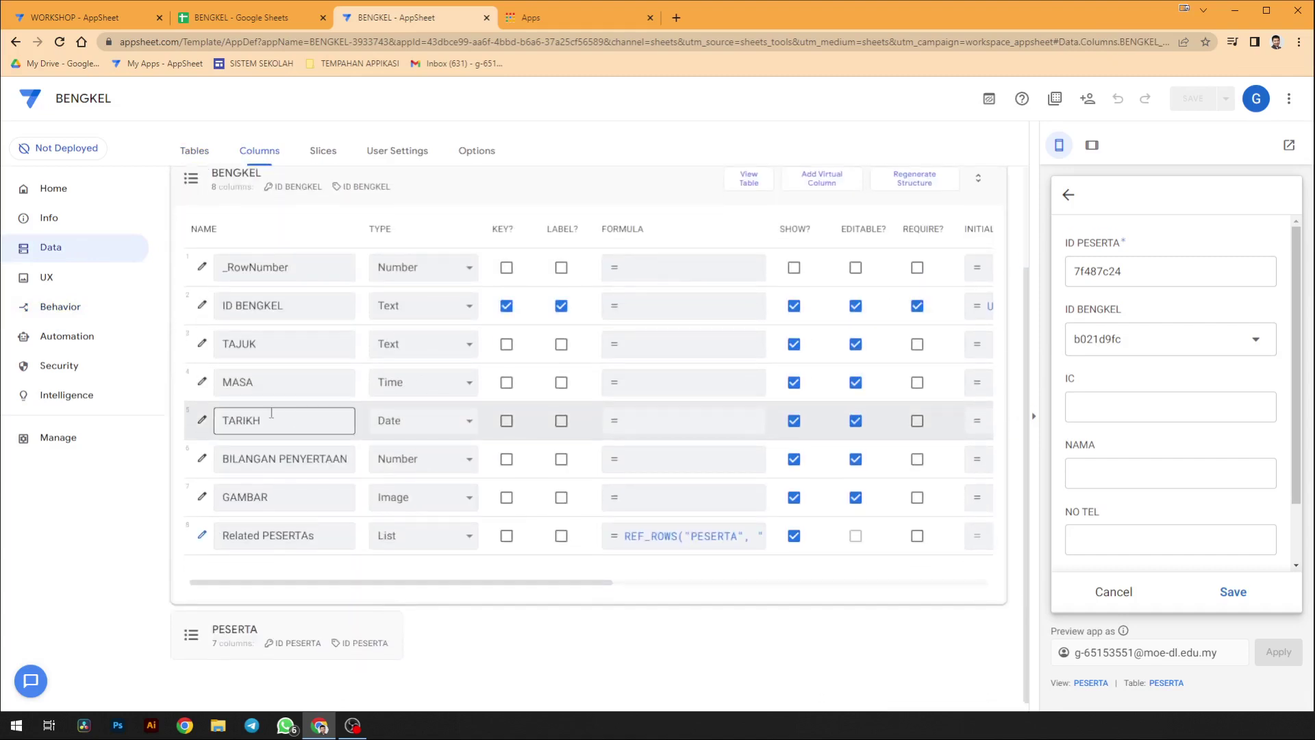
{"action": "scroll", "coordinate": [335, 397], "scroll_direction": "up", "scroll_amount": 1}
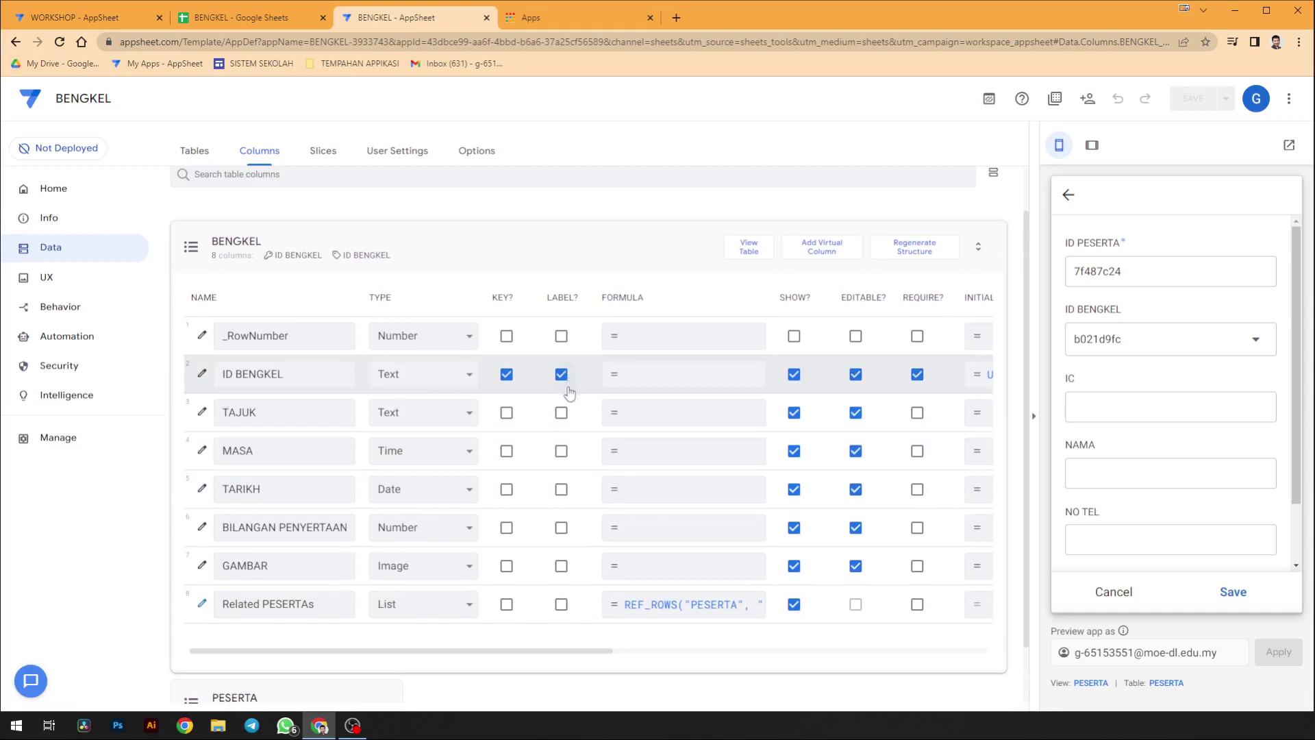
{"action": "left_click", "coordinate": [561, 413]}
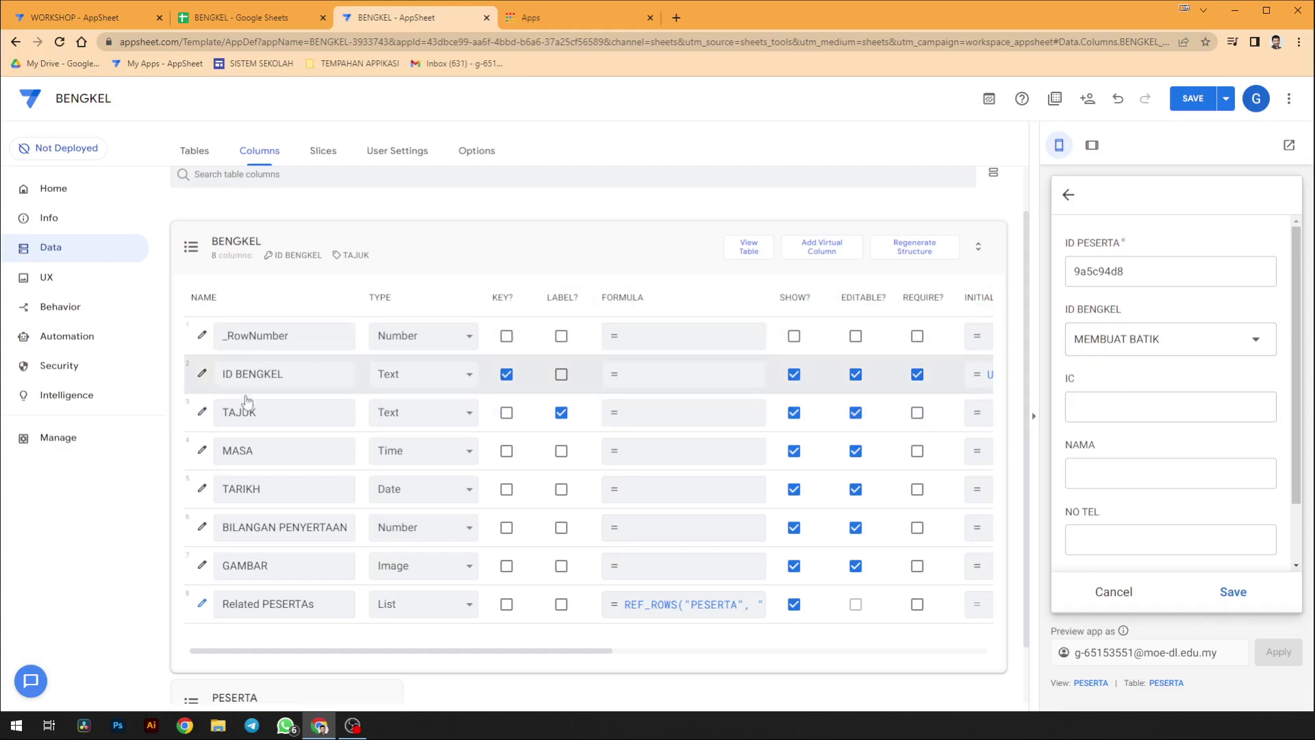
{"action": "left_click", "coordinate": [1188, 99]}
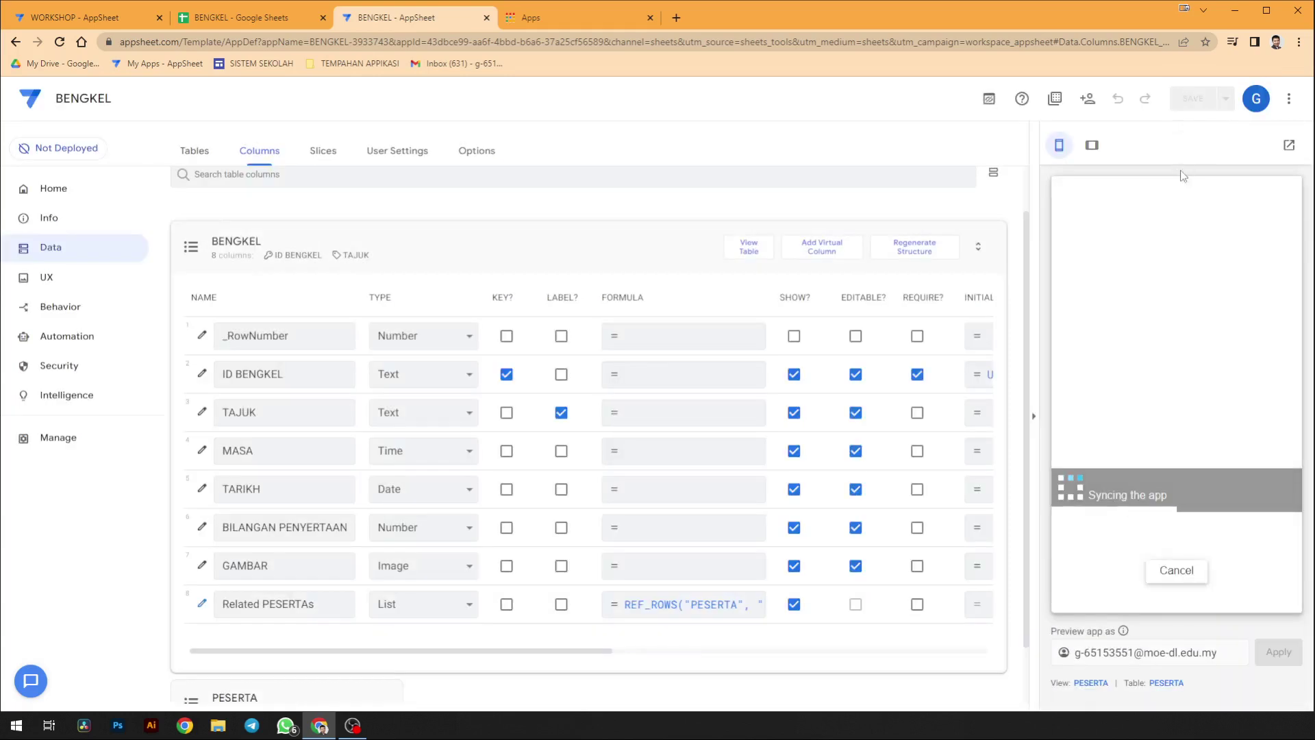
{"action": "left_click", "coordinate": [1112, 593]}
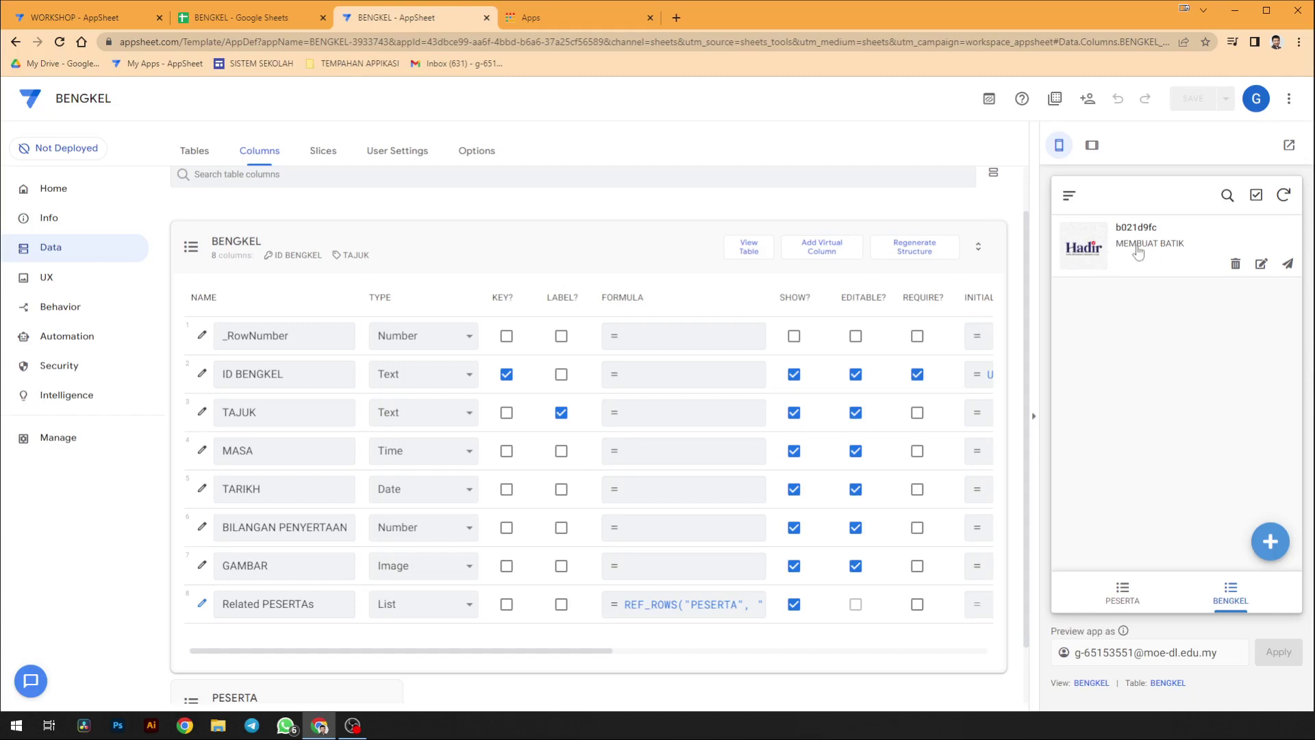
- Change the BENGKEL view type from deck to card and scroll to its Layout settings
{"action": "left_click", "coordinate": [1094, 679]}
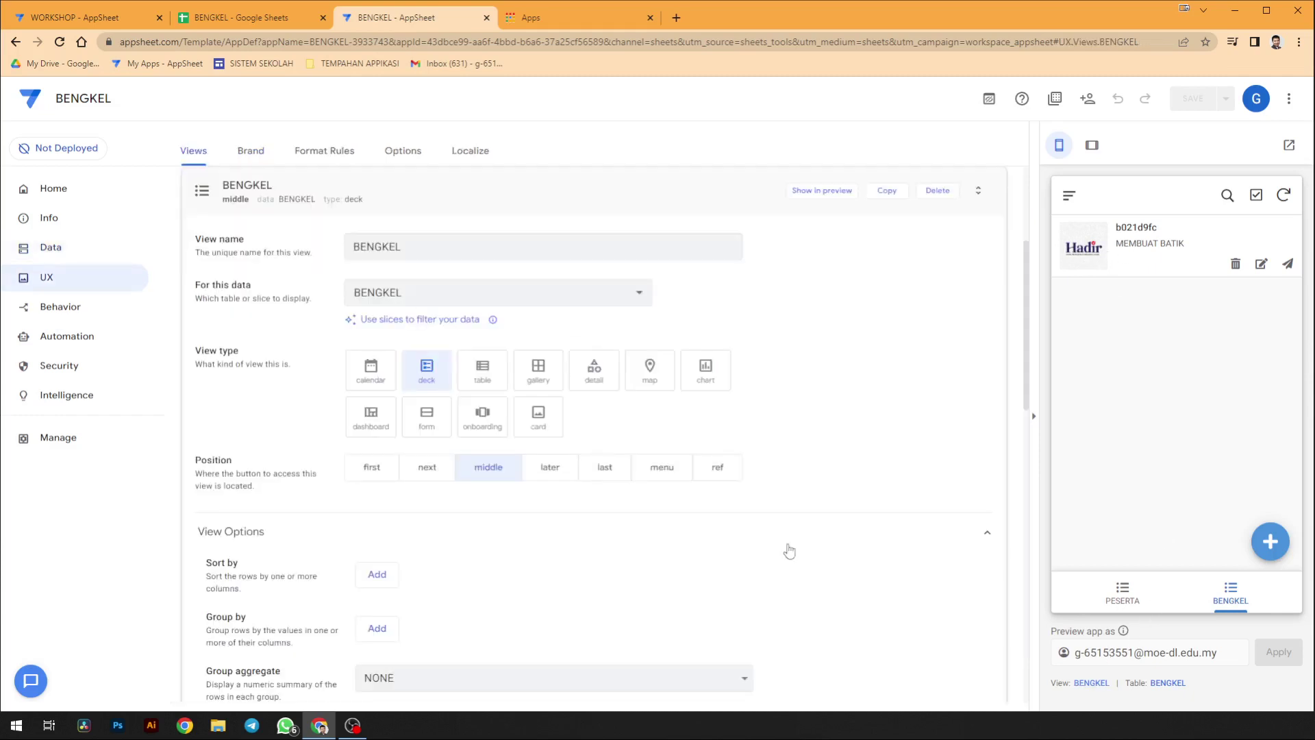
{"action": "scroll", "coordinate": [699, 502], "scroll_direction": "down", "scroll_amount": 2}
{"action": "scroll", "coordinate": [699, 502], "scroll_direction": "up", "scroll_amount": 1}
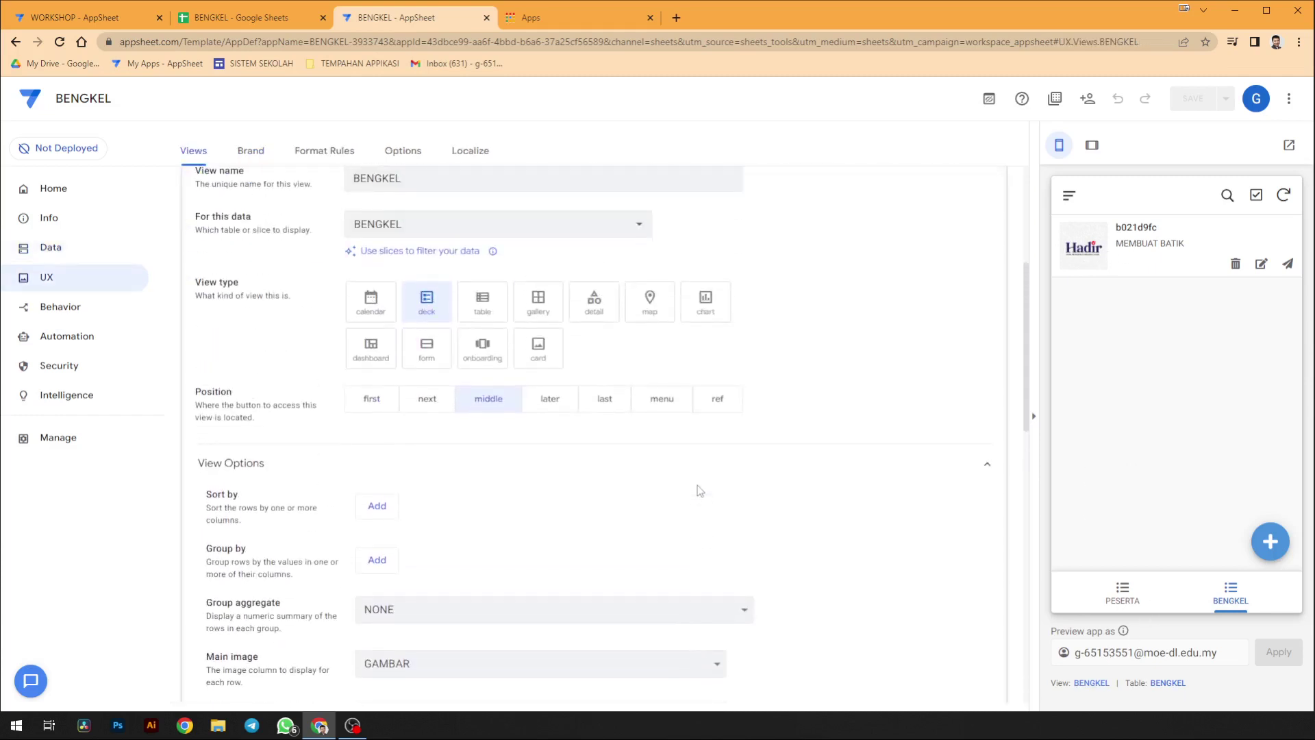
{"action": "left_click", "coordinate": [530, 356]}
{"action": "scroll", "coordinate": [699, 466], "scroll_direction": "down", "scroll_amount": 1}
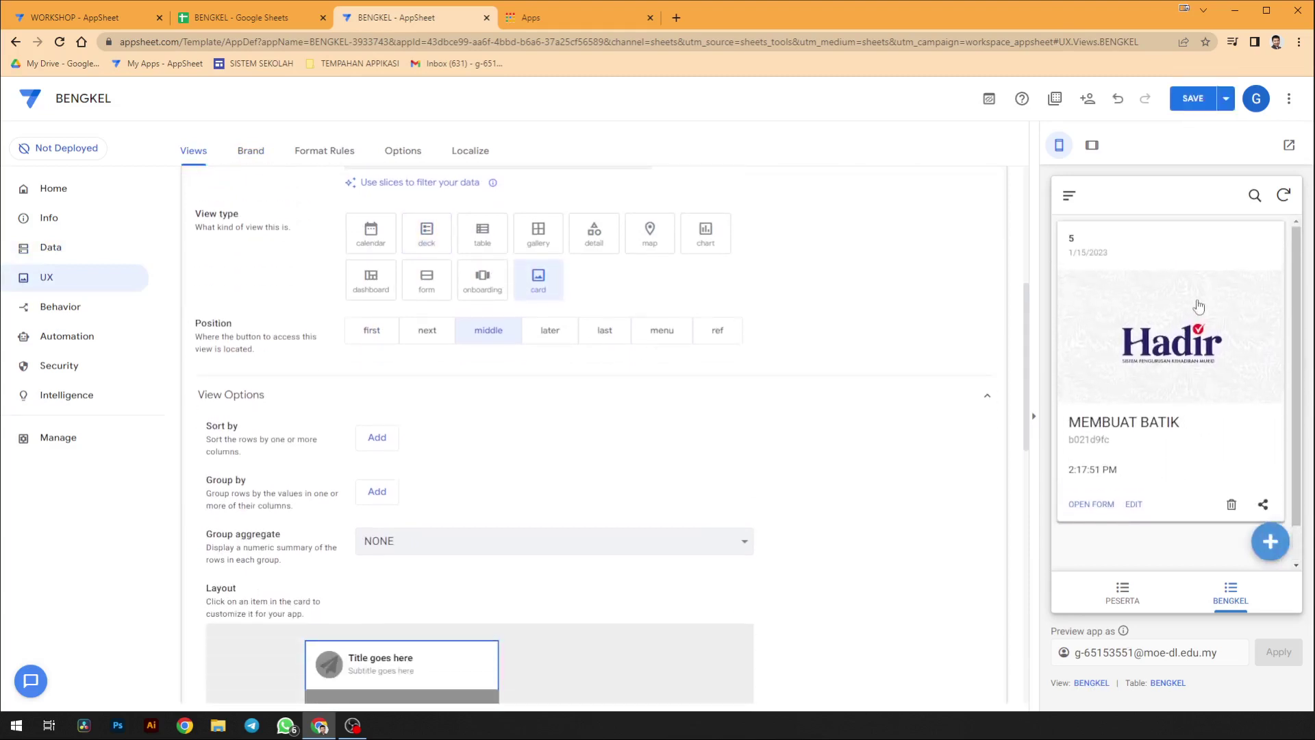
{"action": "scroll", "coordinate": [504, 395], "scroll_direction": "down", "scroll_amount": 1}
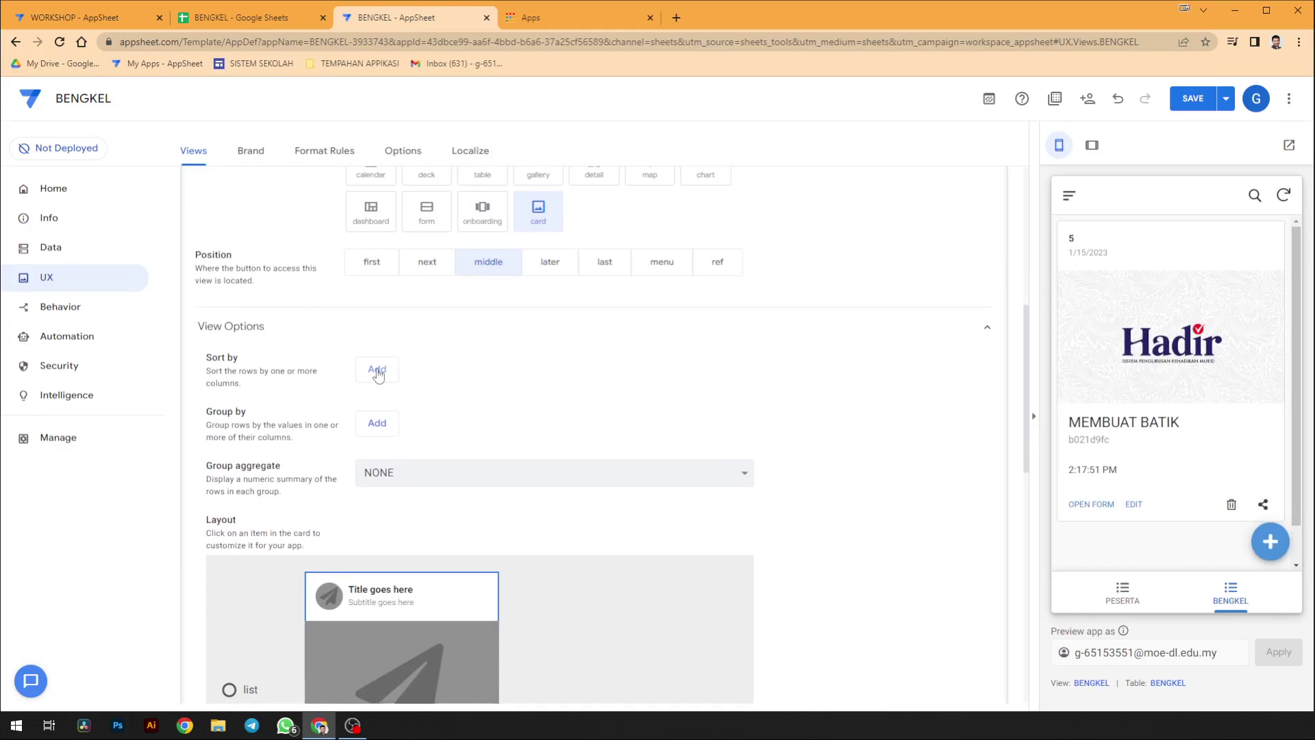
{"action": "scroll", "coordinate": [373, 436], "scroll_direction": "down", "scroll_amount": 5}
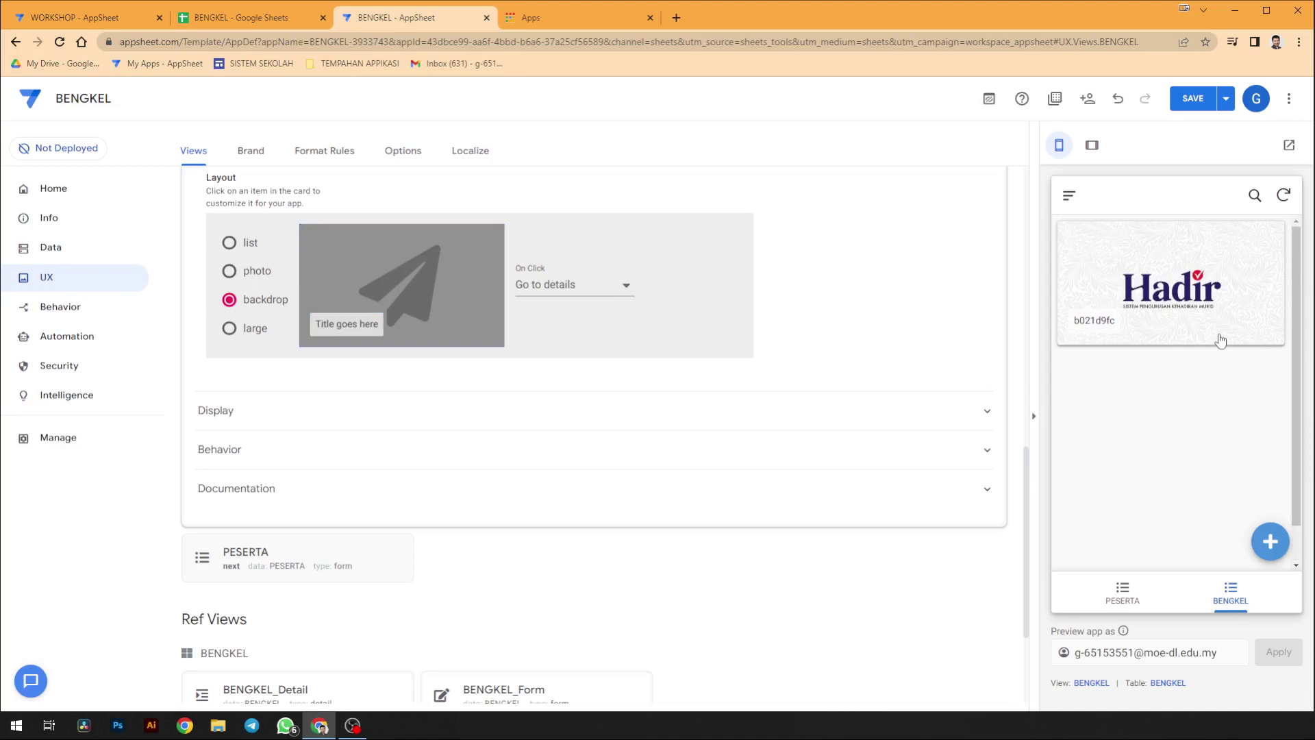
- Switch the card layout to large and show TARIKH as the card subheader
{"action": "left_click", "coordinate": [255, 328]}
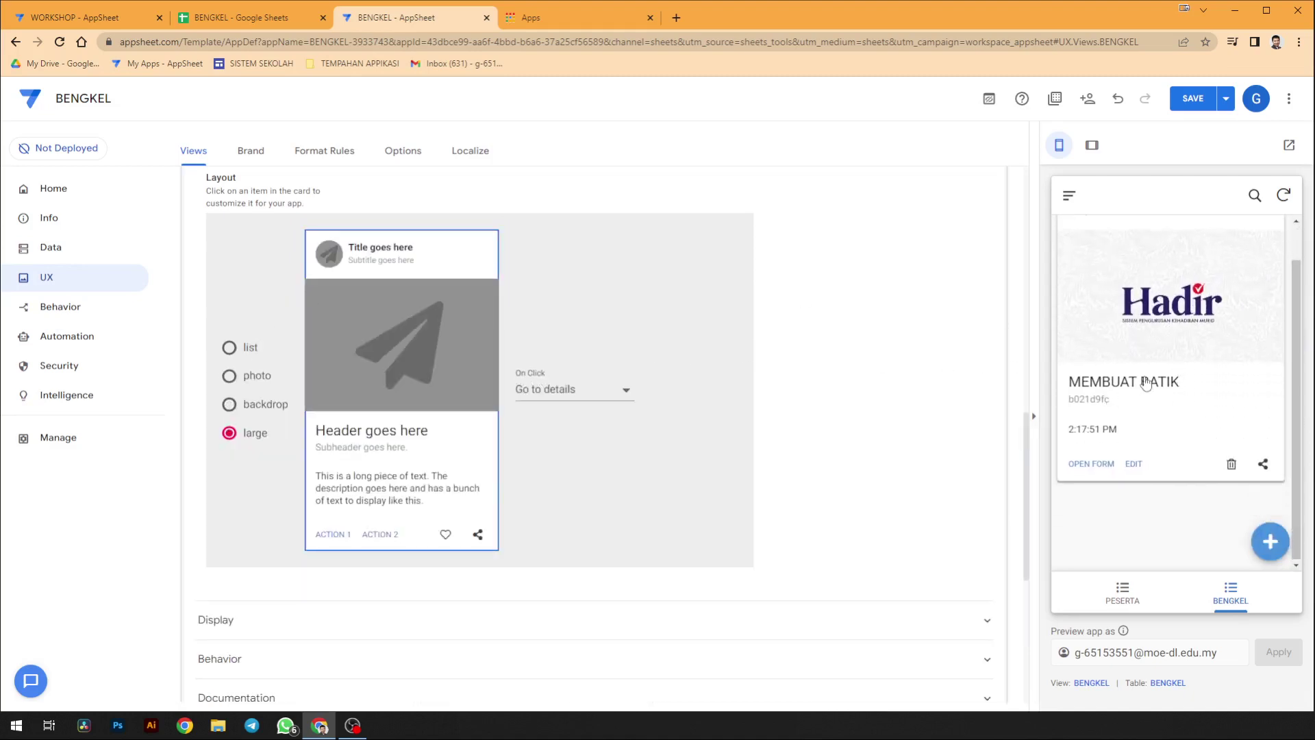
{"action": "left_click", "coordinate": [359, 452]}
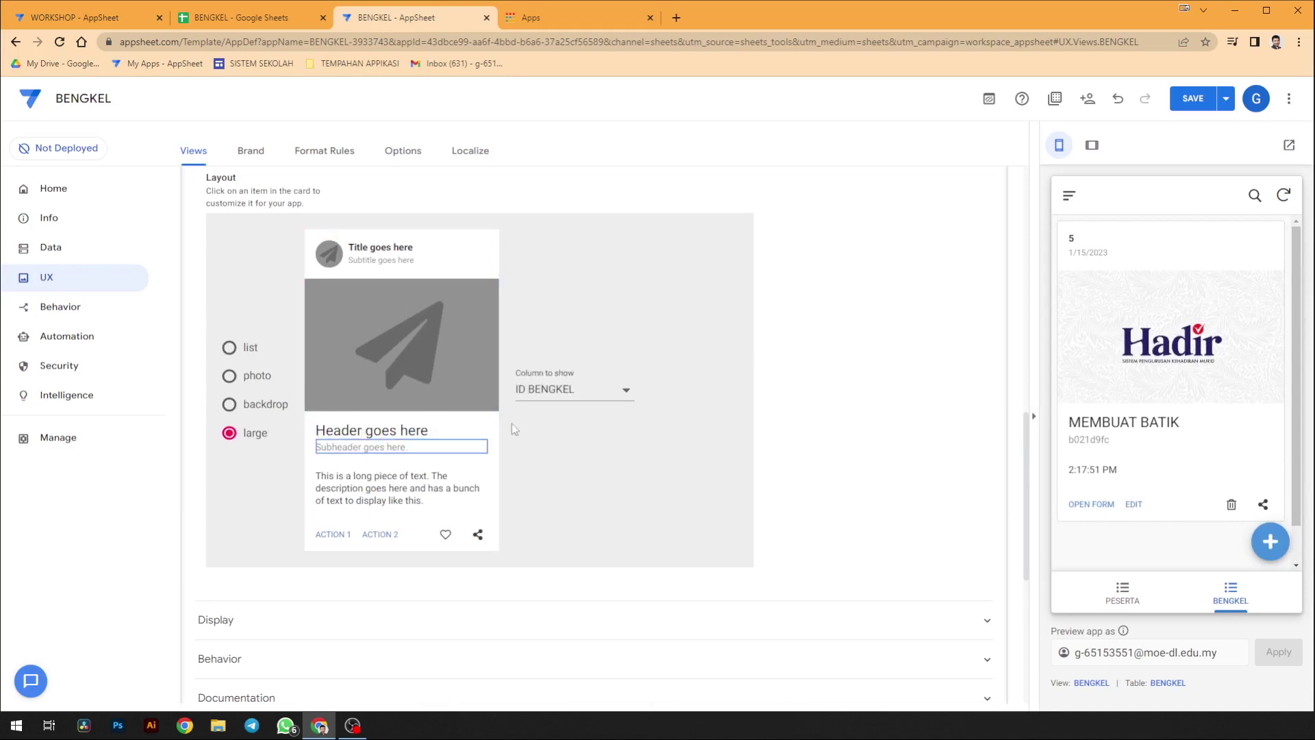
{"action": "left_click", "coordinate": [548, 391]}
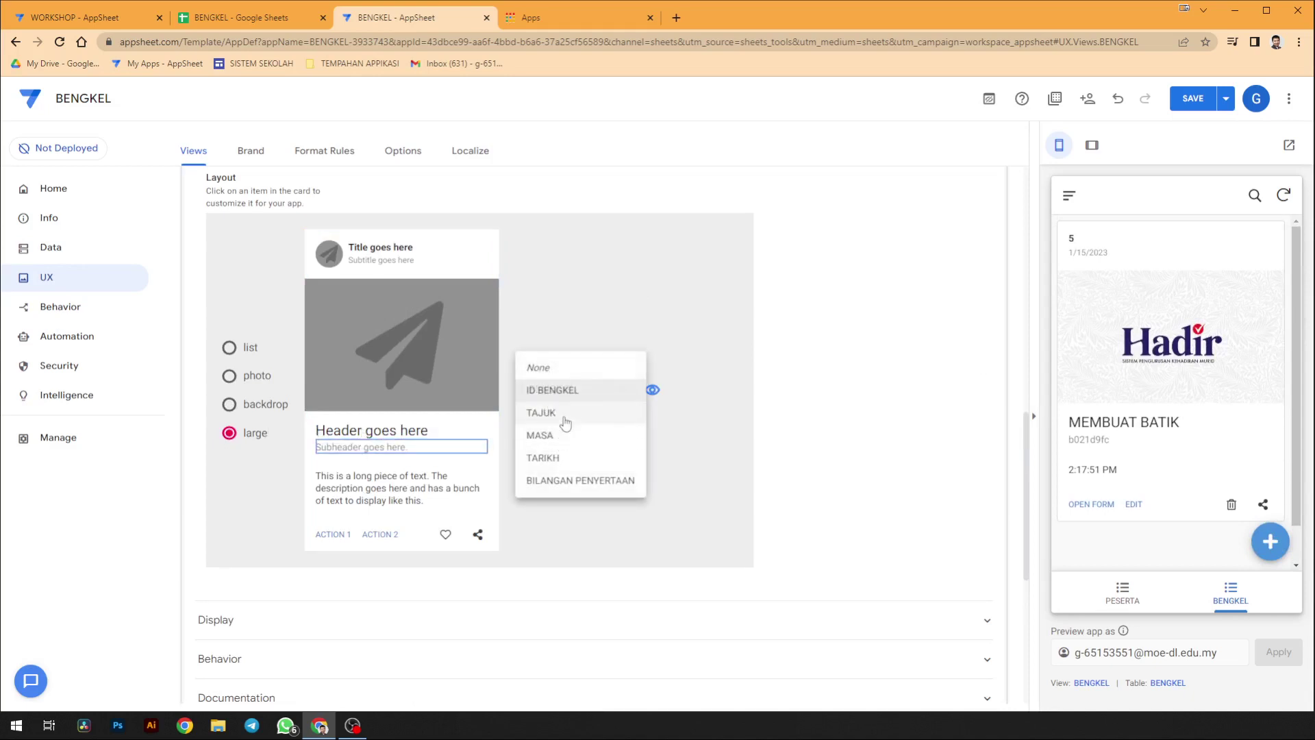
{"action": "left_click", "coordinate": [566, 458]}
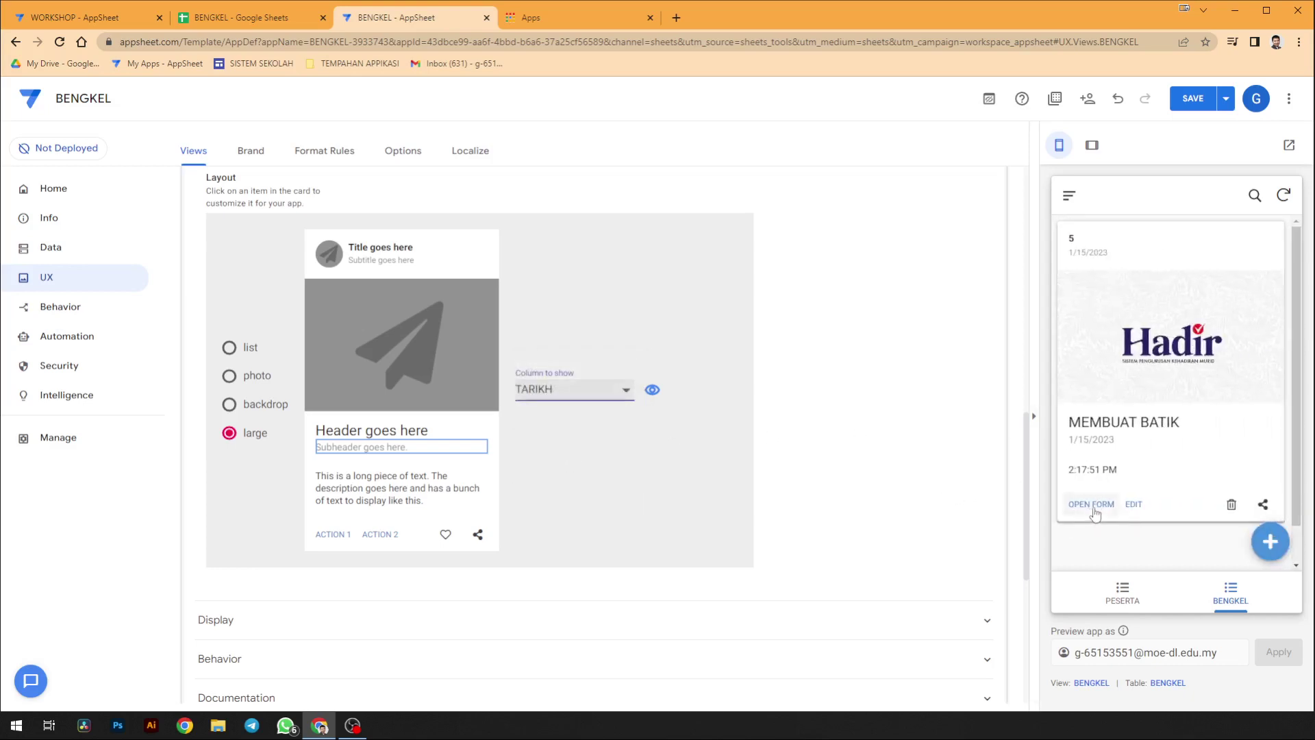
- Replace OPEN FORM on the card's first action and remove the Edit action
{"action": "left_click", "coordinate": [332, 534]}
{"action": "left_click", "coordinate": [569, 398]}
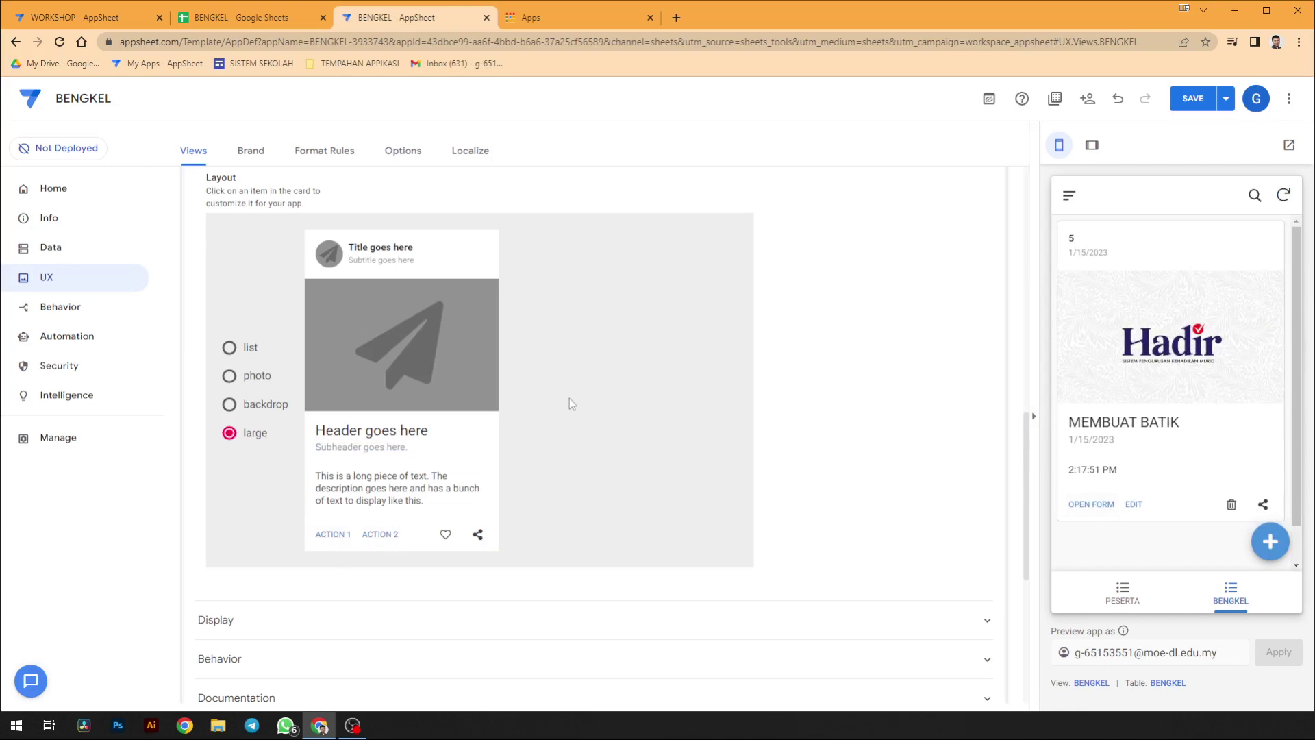
{"action": "left_click", "coordinate": [332, 534]}
{"action": "left_click", "coordinate": [569, 403]}
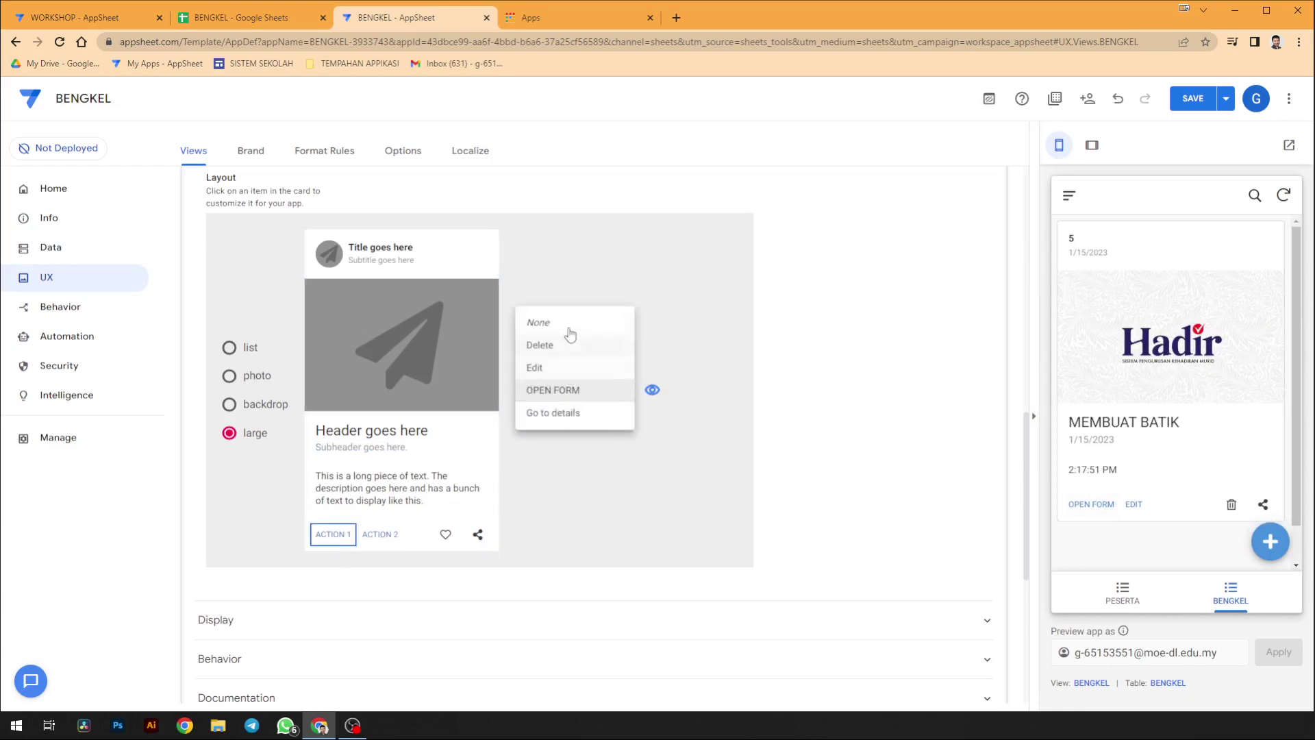
{"action": "left_click", "coordinate": [567, 329]}
{"action": "left_click", "coordinate": [574, 391]}
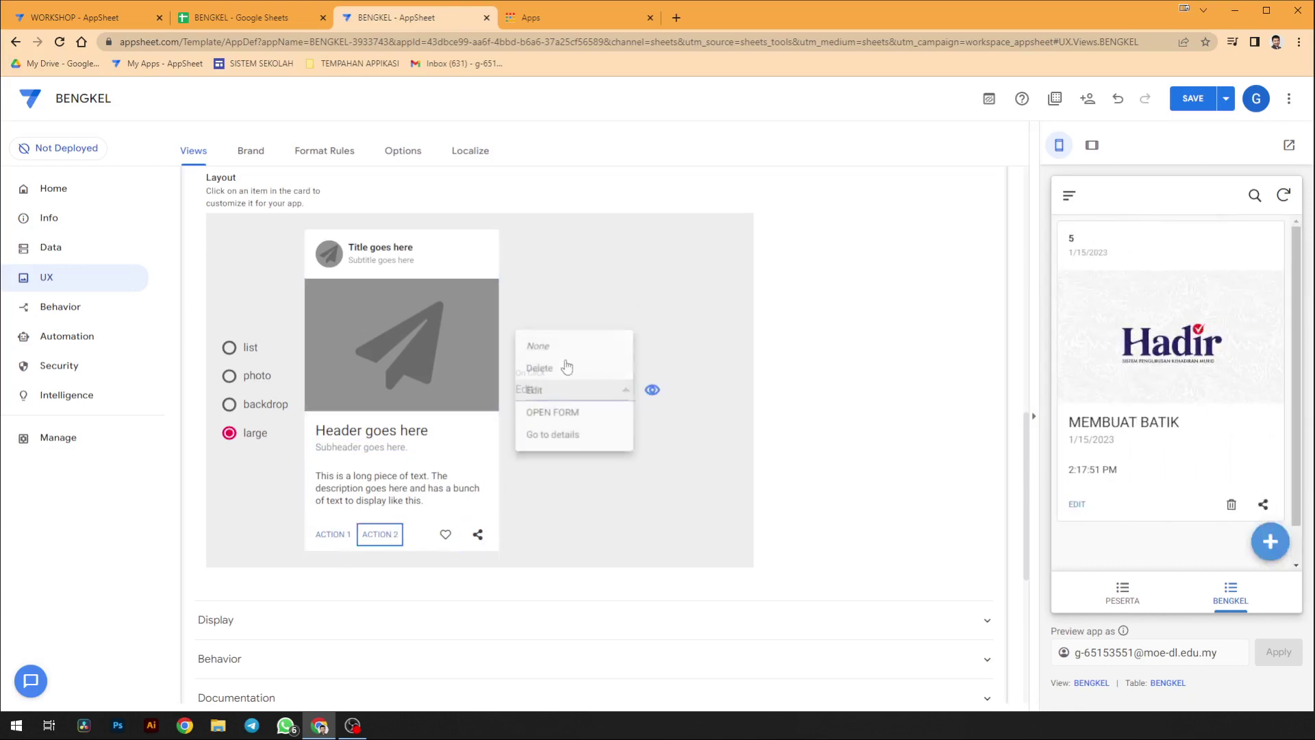
{"action": "left_click", "coordinate": [607, 346]}
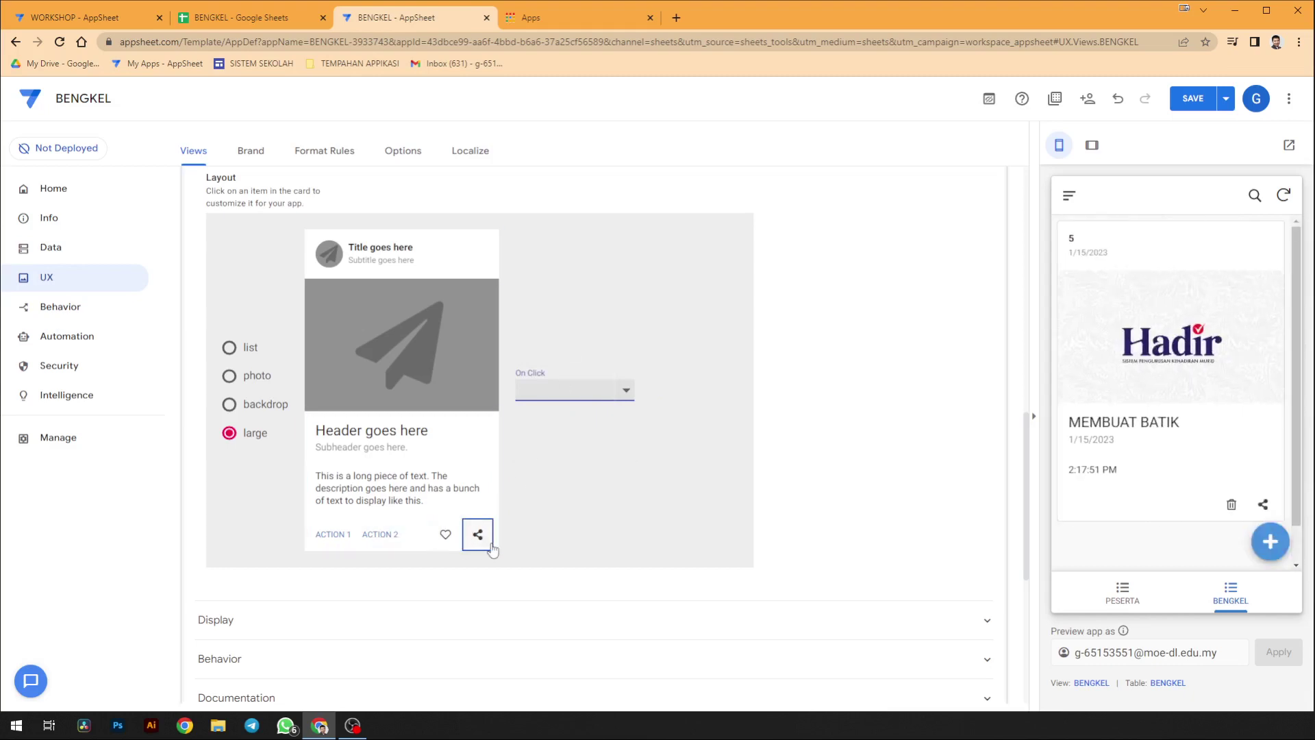
- Set the card's remaining Delete action to None so no action buttons show
{"action": "left_click", "coordinate": [550, 394]}
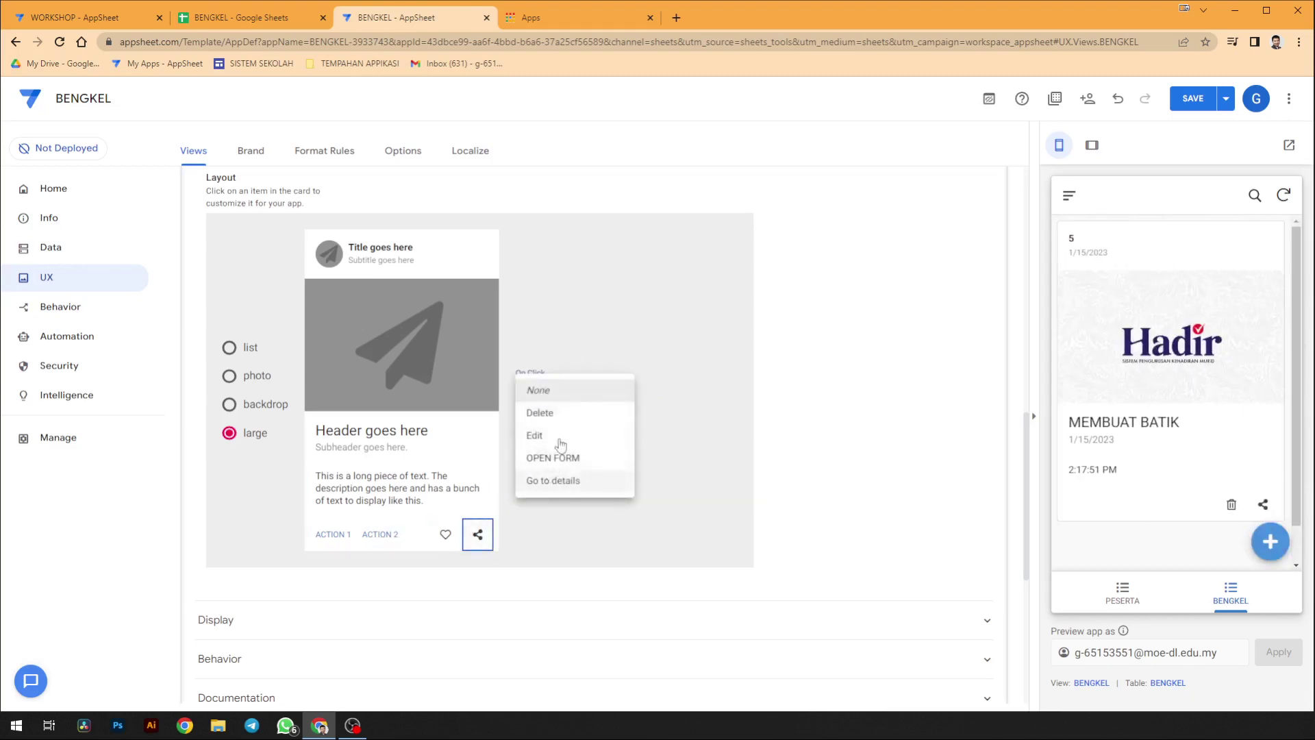
{"action": "left_click", "coordinate": [558, 391]}
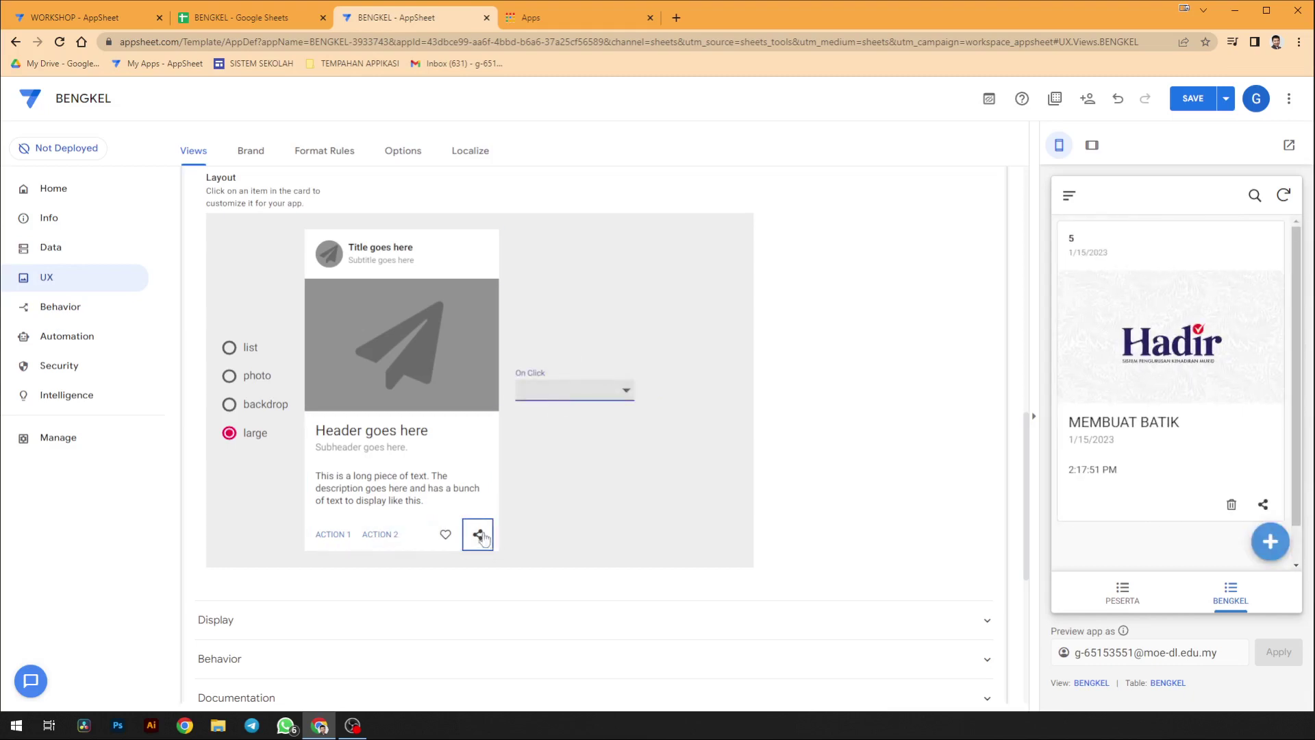
{"action": "left_click", "coordinate": [556, 391]}
{"action": "left_click", "coordinate": [563, 409]}
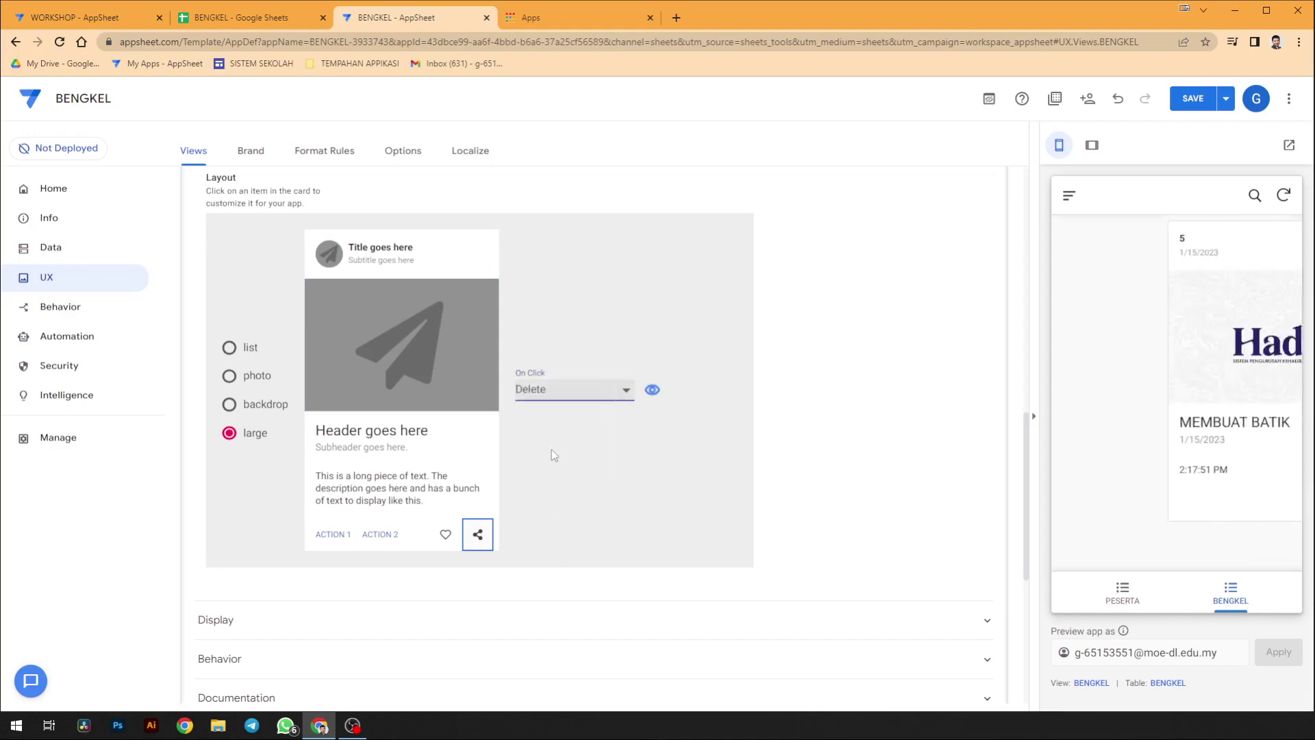
{"action": "left_click", "coordinate": [551, 394]}
{"action": "left_click", "coordinate": [549, 367]}
{"action": "left_click", "coordinate": [446, 534]}
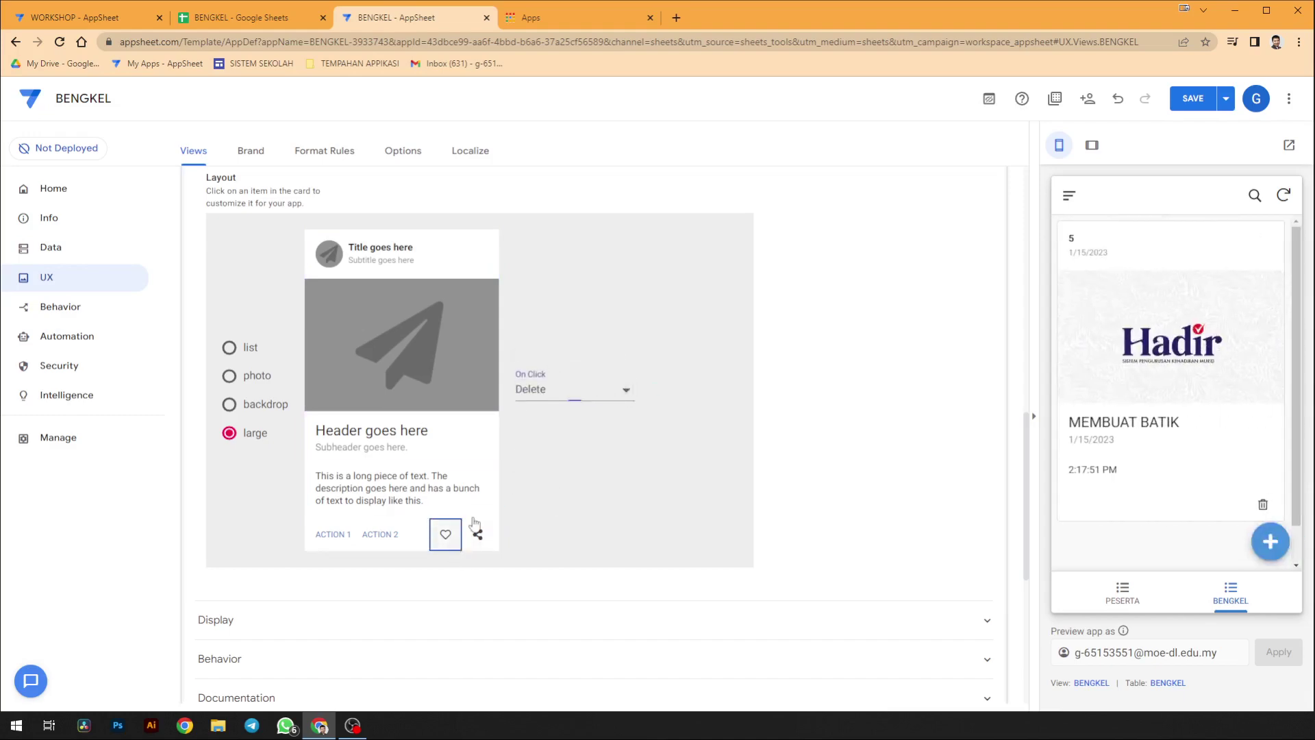
{"action": "left_click", "coordinate": [624, 390]}
{"action": "left_click", "coordinate": [565, 367]}
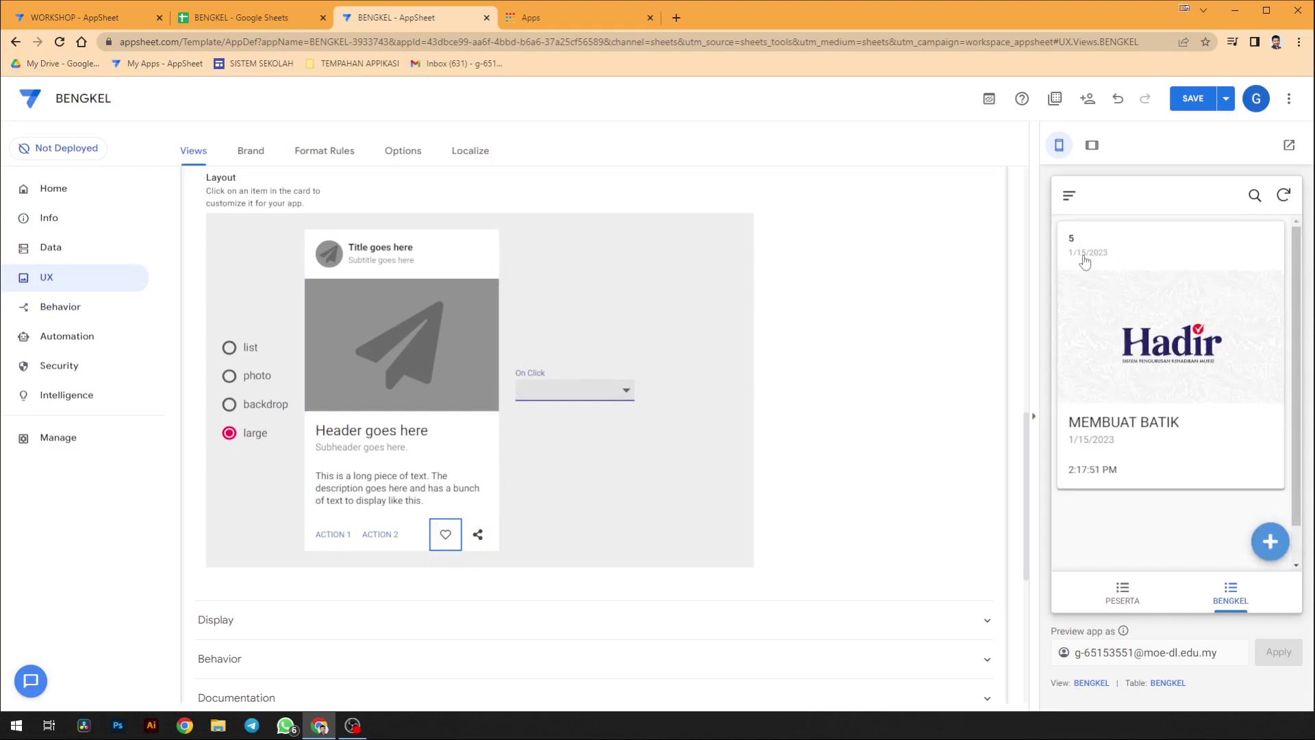
- Set the large card's title to ID BENGKEL and subtitle to BILANGAN PENYERTAAN, then save
{"action": "left_click", "coordinate": [398, 260]}
{"action": "left_click", "coordinate": [551, 390]}
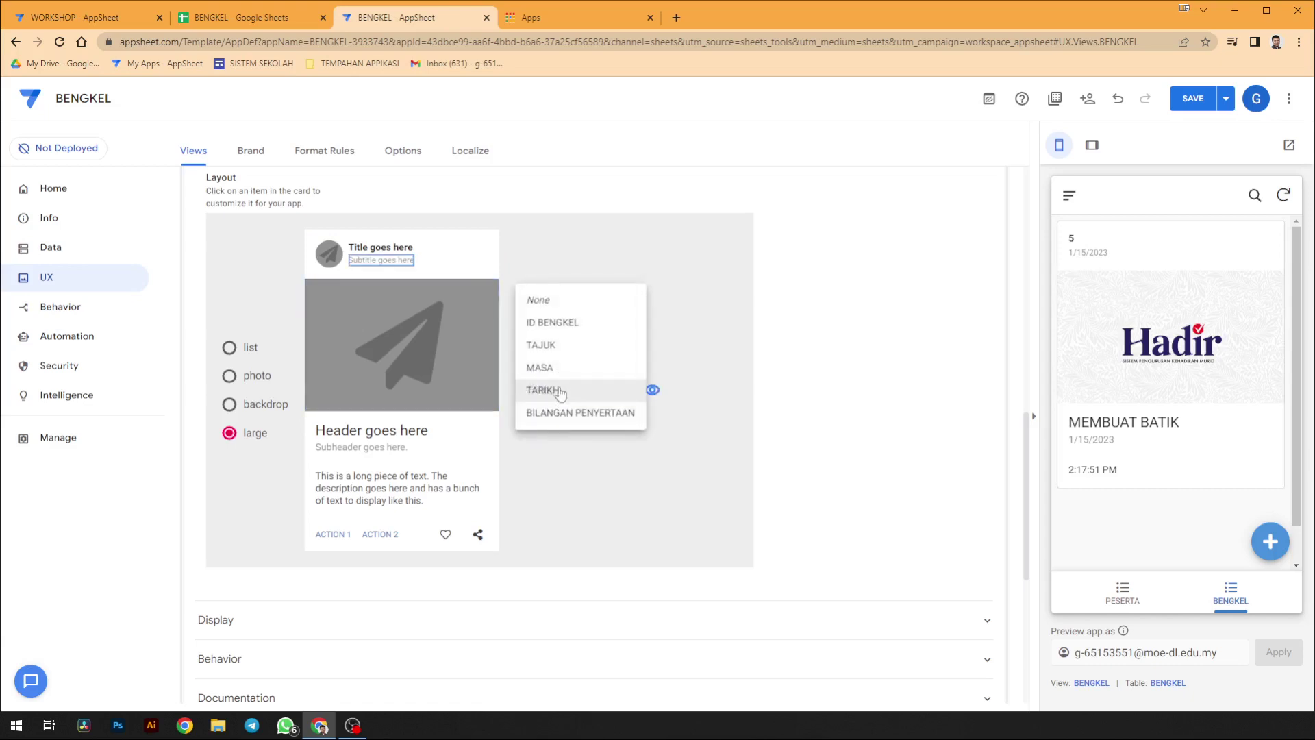
{"action": "left_click", "coordinate": [573, 324]}
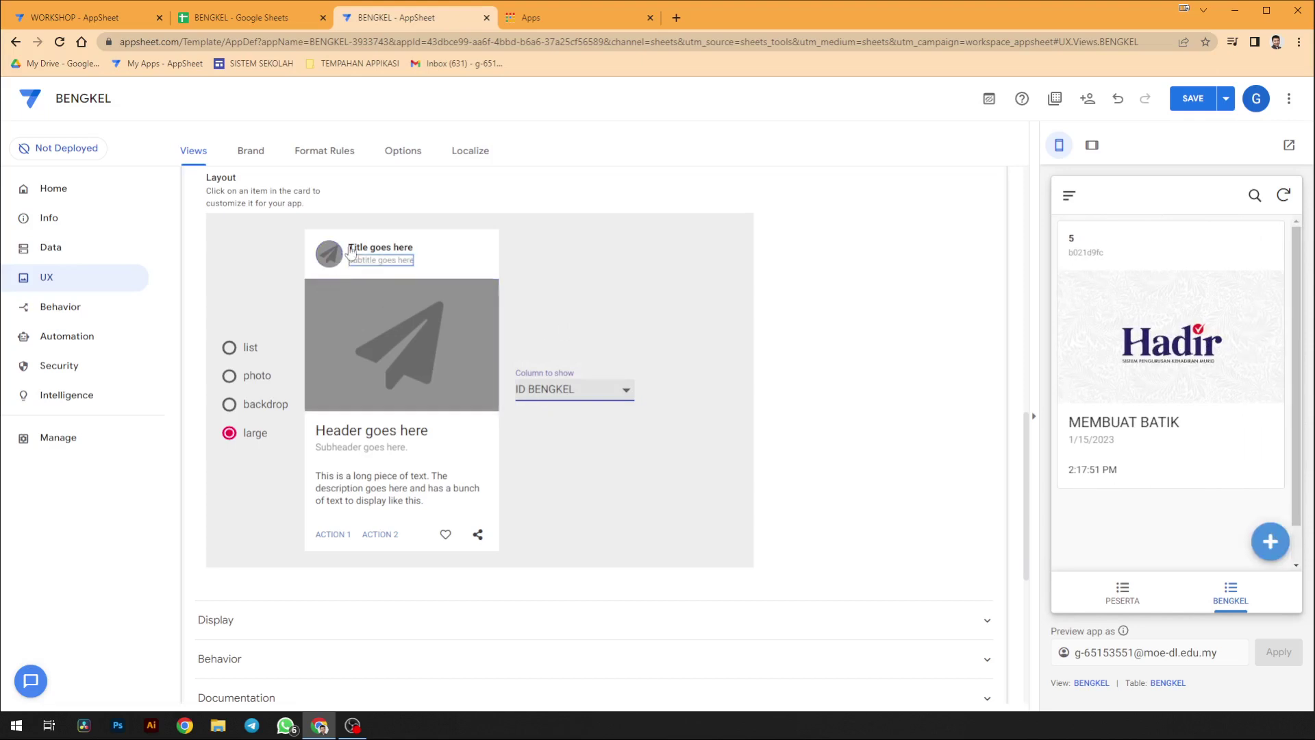
{"action": "left_click", "coordinate": [351, 252]}
{"action": "left_click", "coordinate": [551, 392]}
{"action": "left_click", "coordinate": [552, 299]}
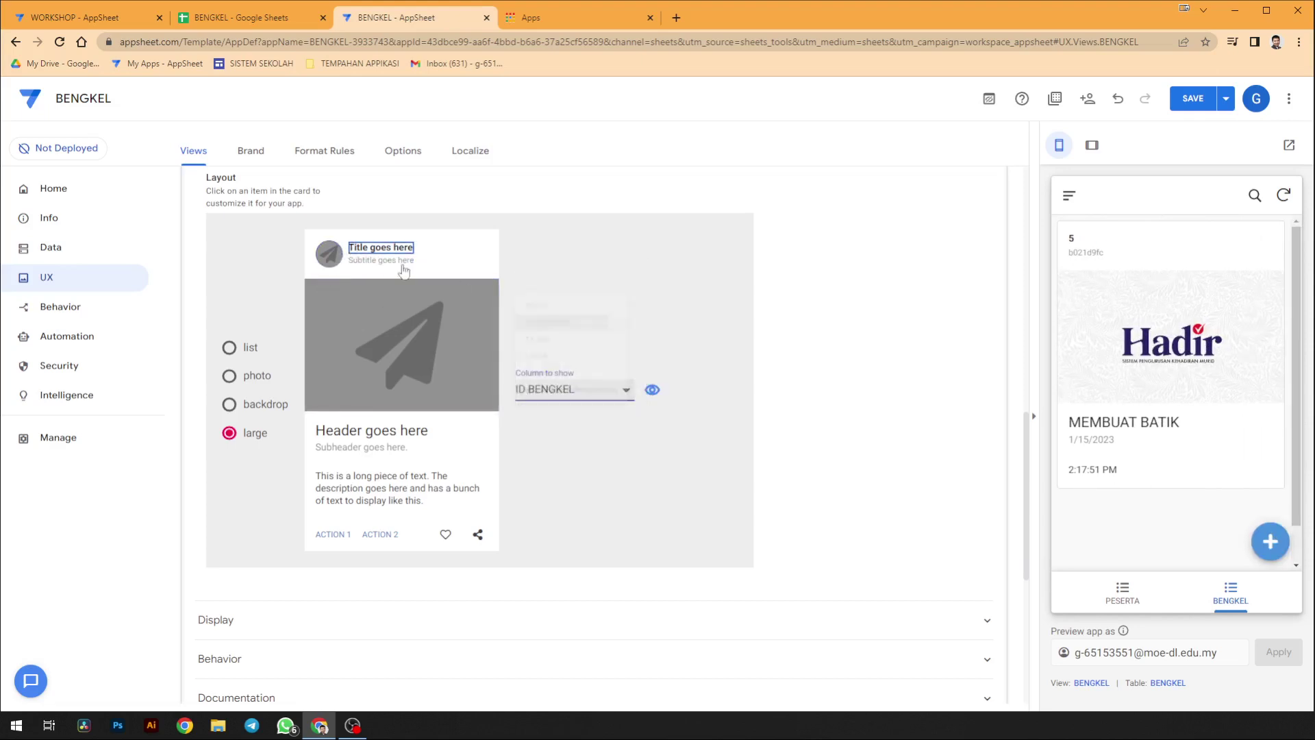
{"action": "left_click", "coordinate": [557, 385]}
{"action": "left_click", "coordinate": [381, 260]}
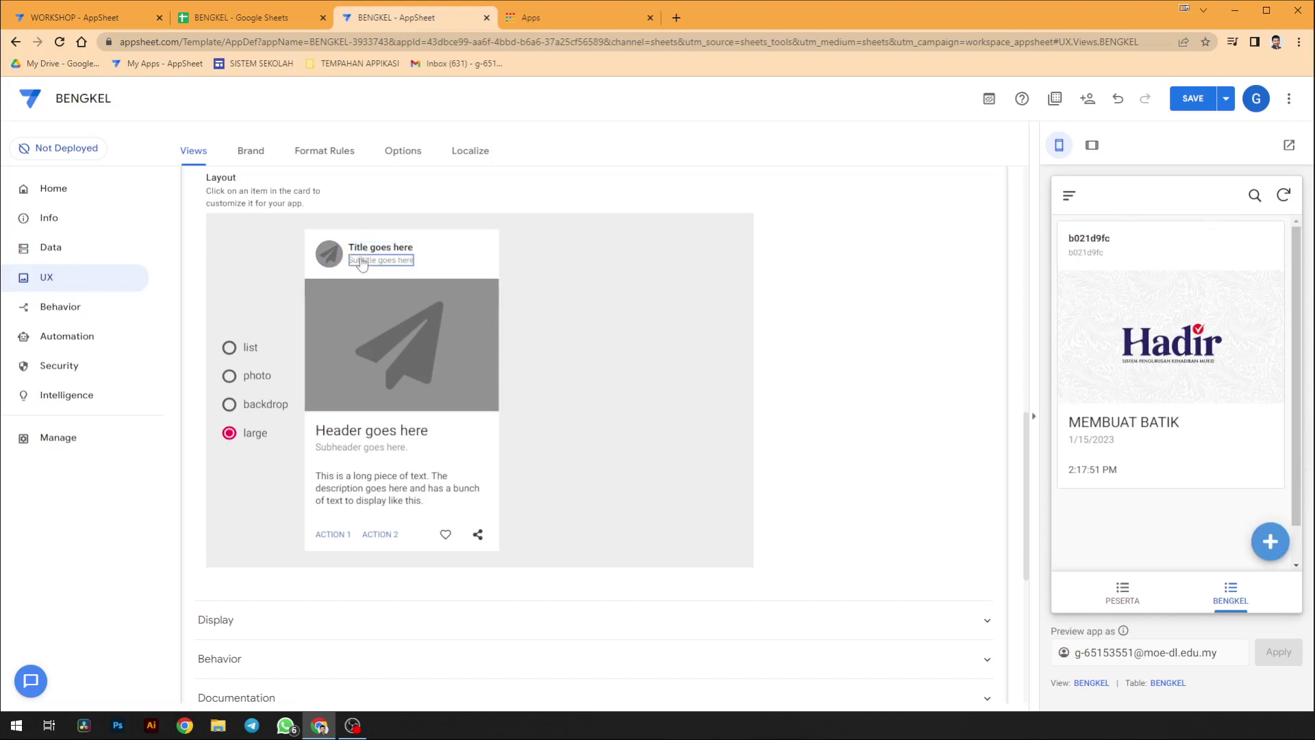
{"action": "left_click", "coordinate": [555, 390]}
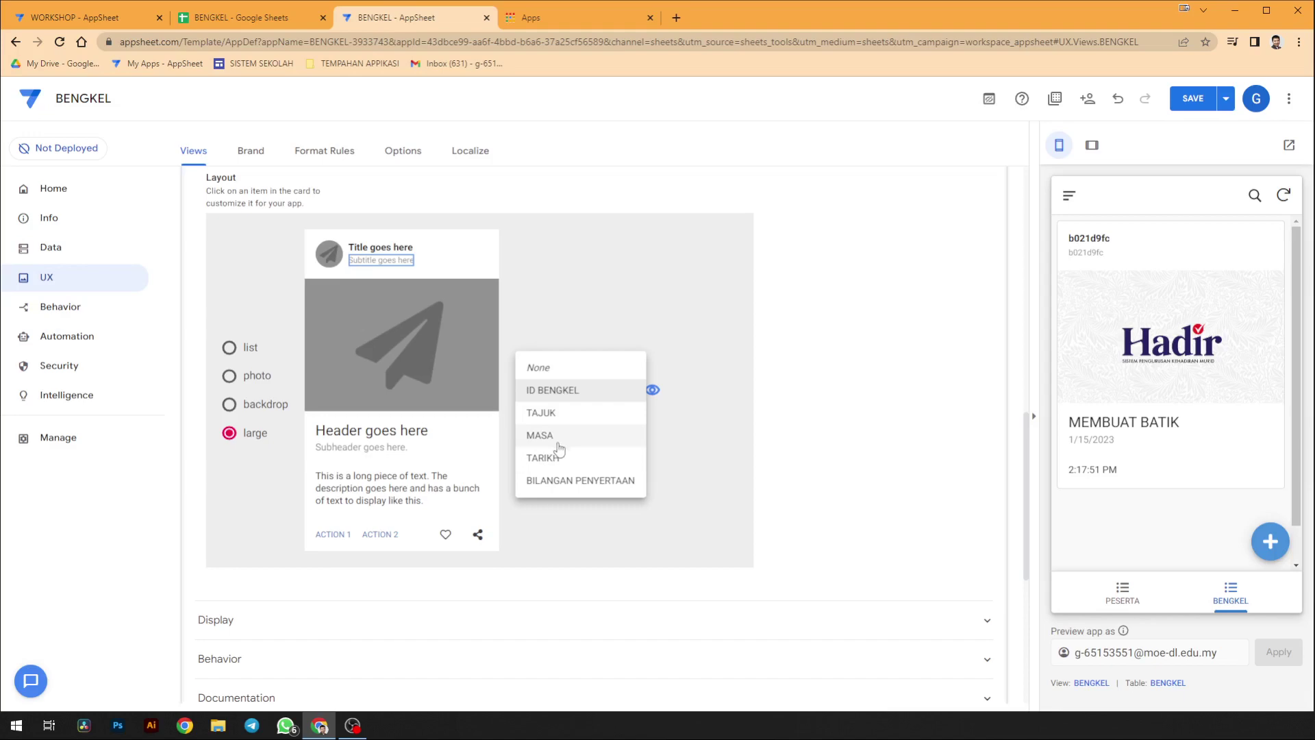
{"action": "left_click", "coordinate": [563, 482]}
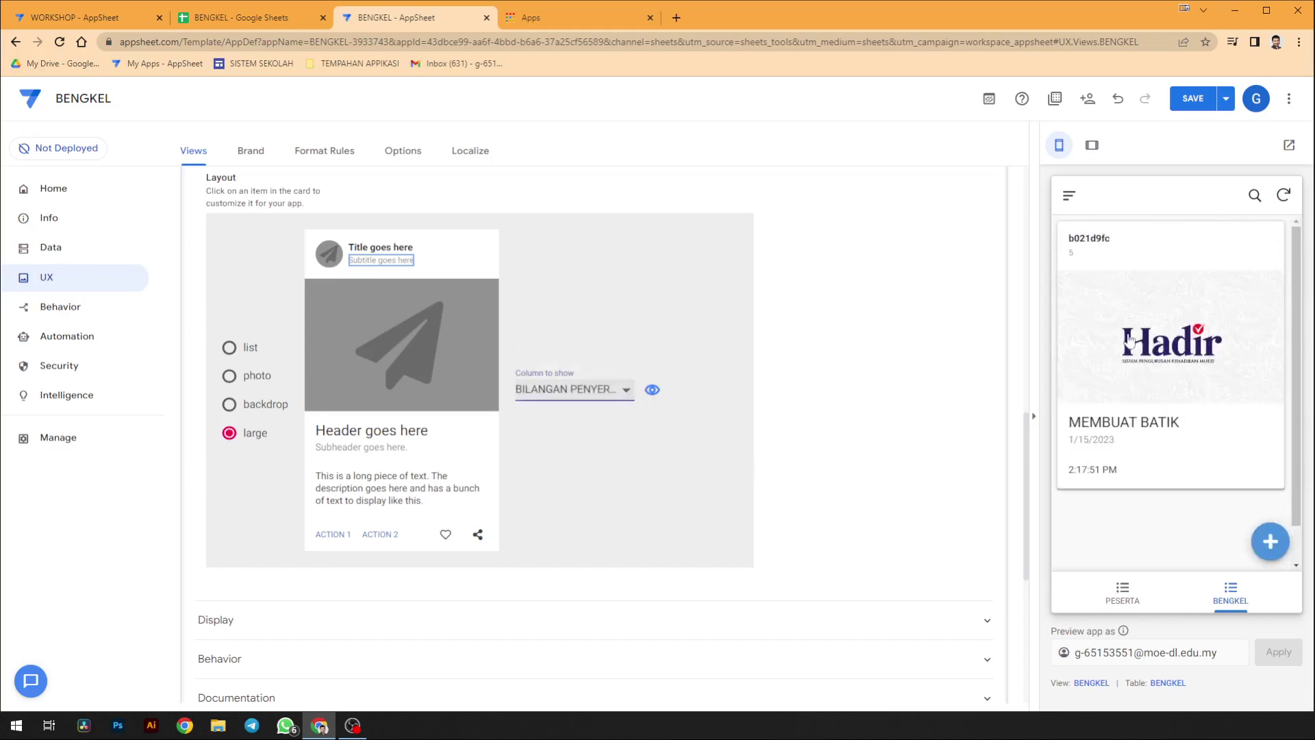
{"action": "left_click", "coordinate": [1192, 98]}
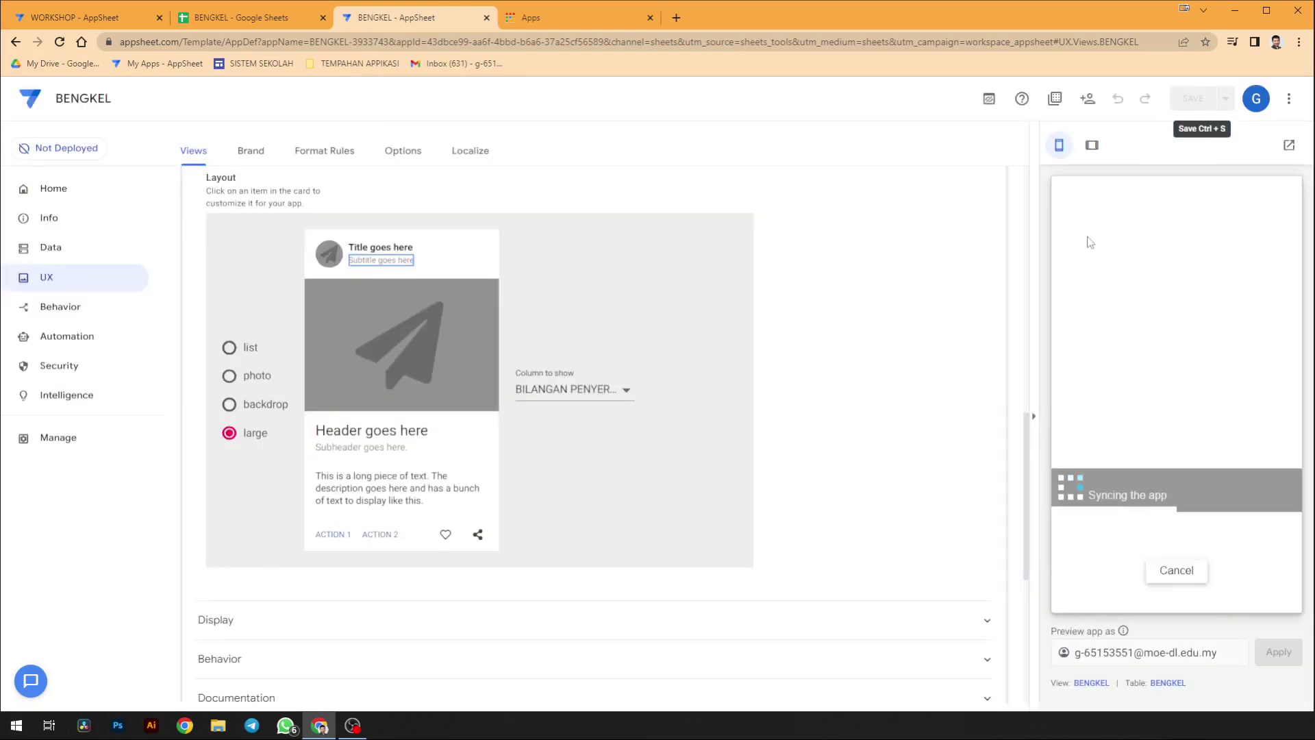
- Check the MEMBUAT BATIK workshop details and the PESERTA form in the preview
{"action": "left_click", "coordinate": [1158, 483]}
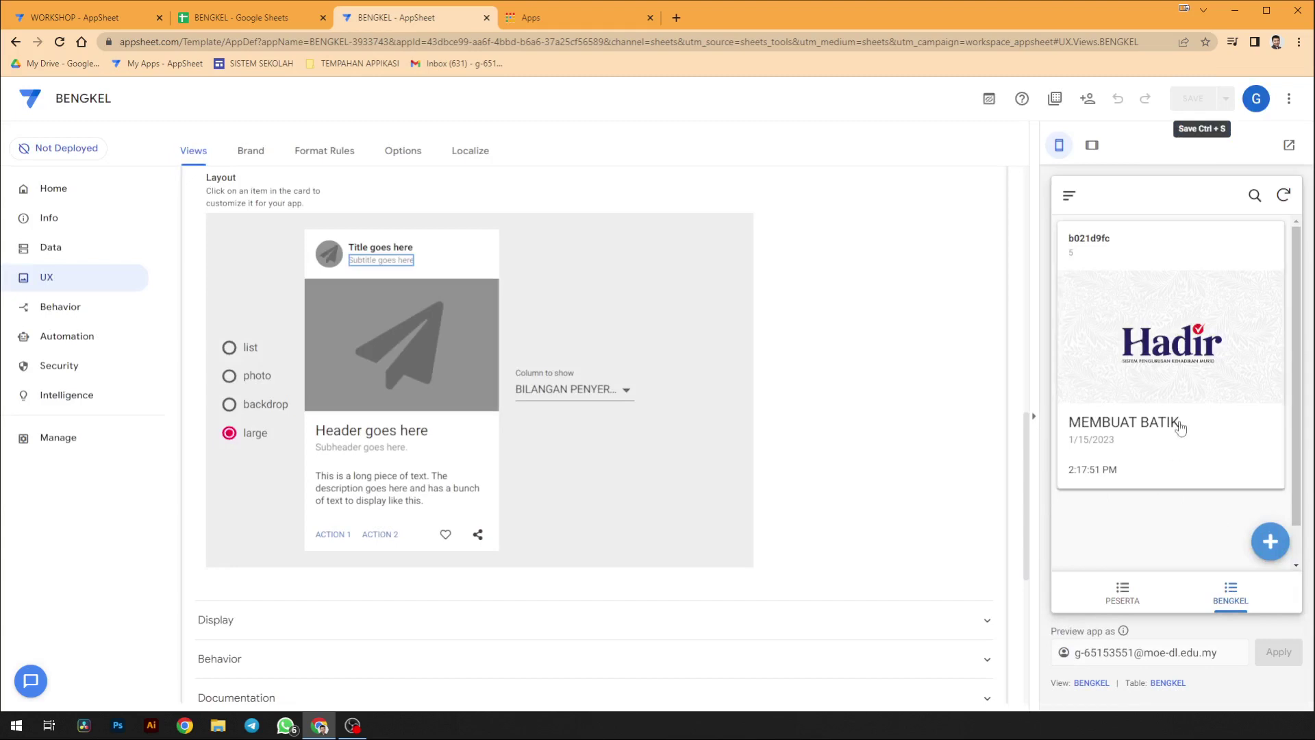
{"action": "scroll", "coordinate": [1191, 397], "scroll_direction": "down", "scroll_amount": 3}
{"action": "scroll", "coordinate": [1192, 400], "scroll_direction": "up", "scroll_amount": 3}
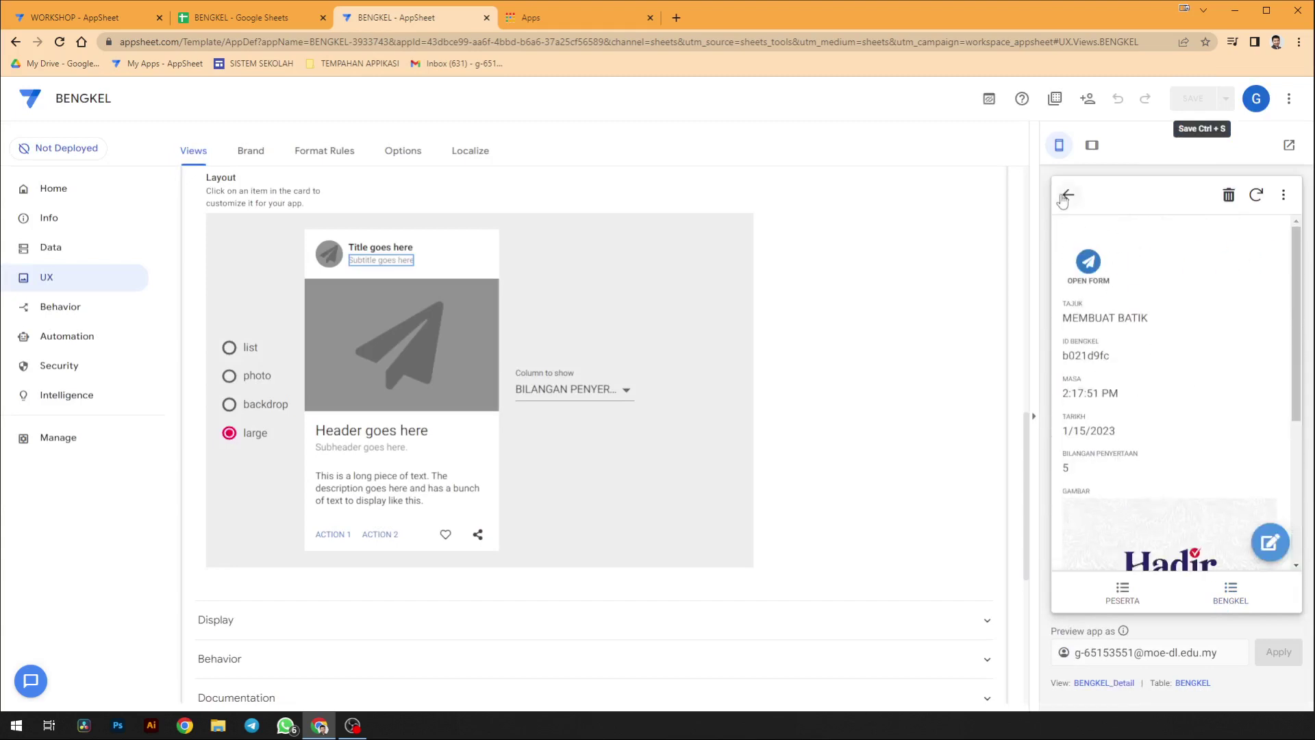
{"action": "left_click", "coordinate": [1068, 195]}
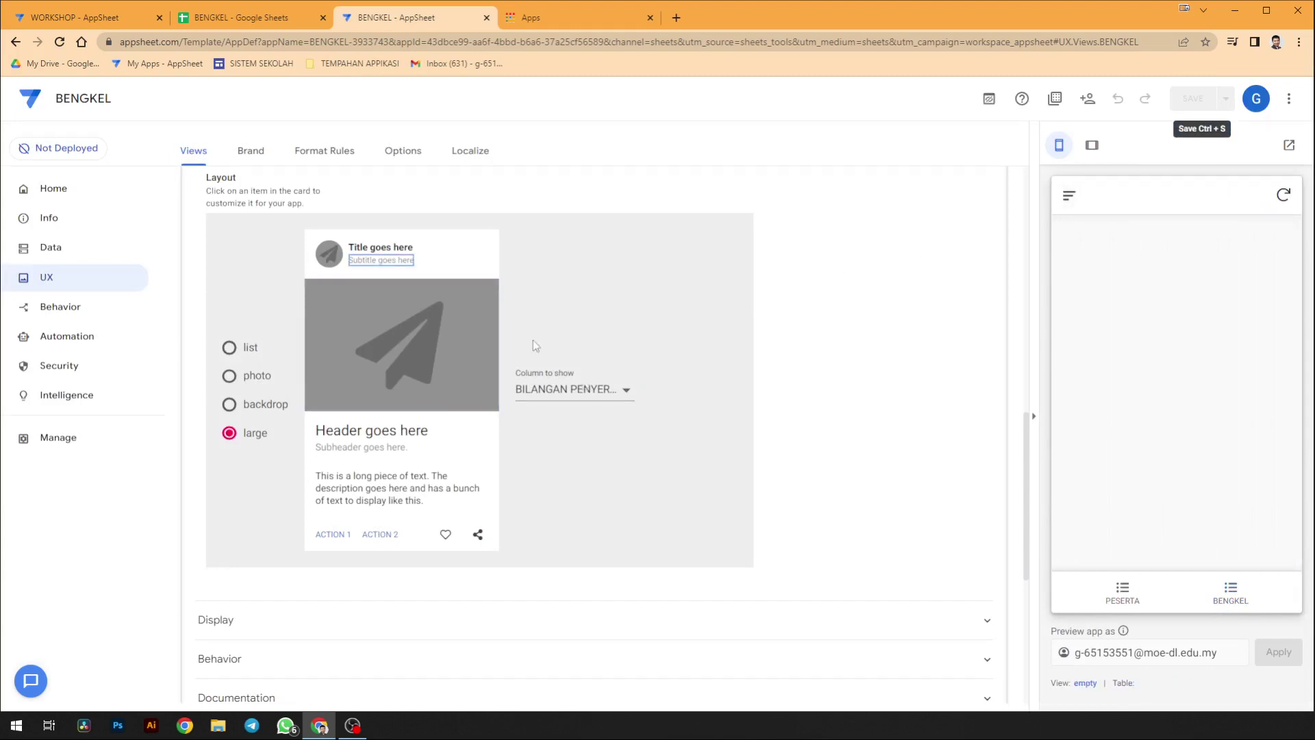
{"action": "left_click", "coordinate": [1123, 592]}
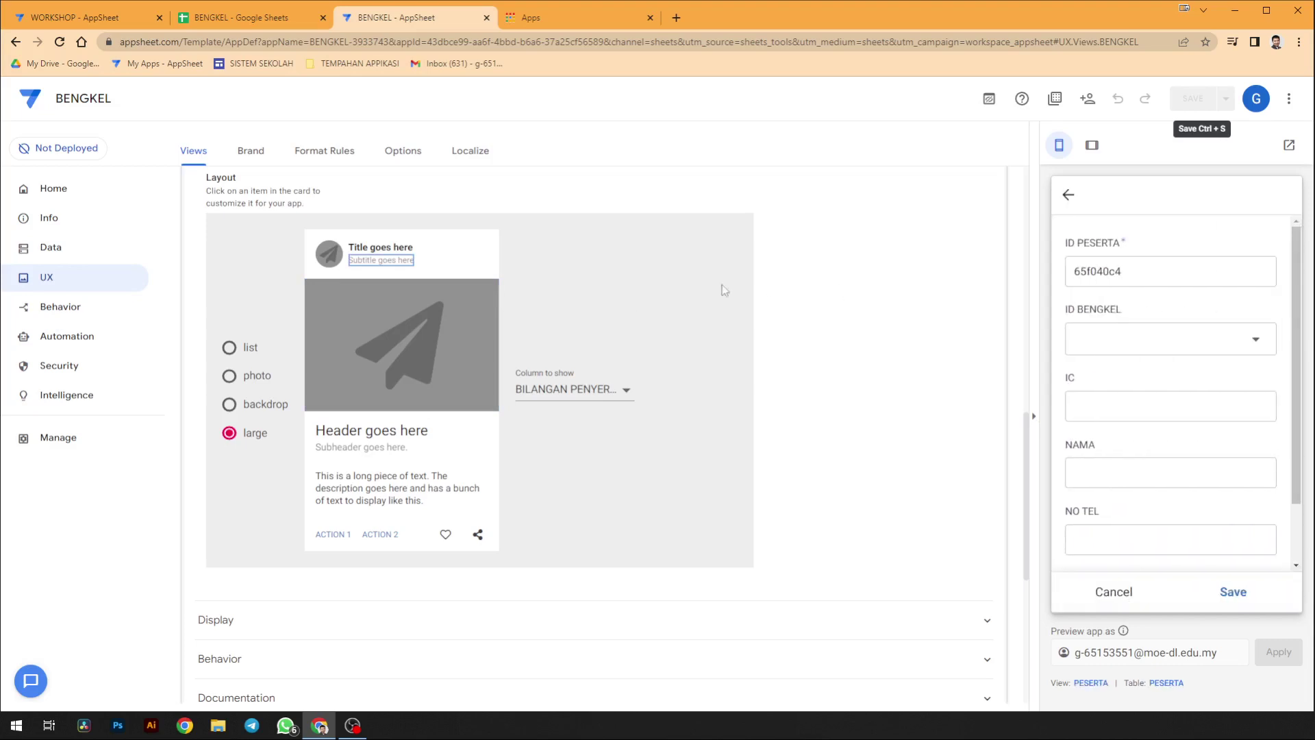
{"action": "left_click", "coordinate": [1123, 593]}
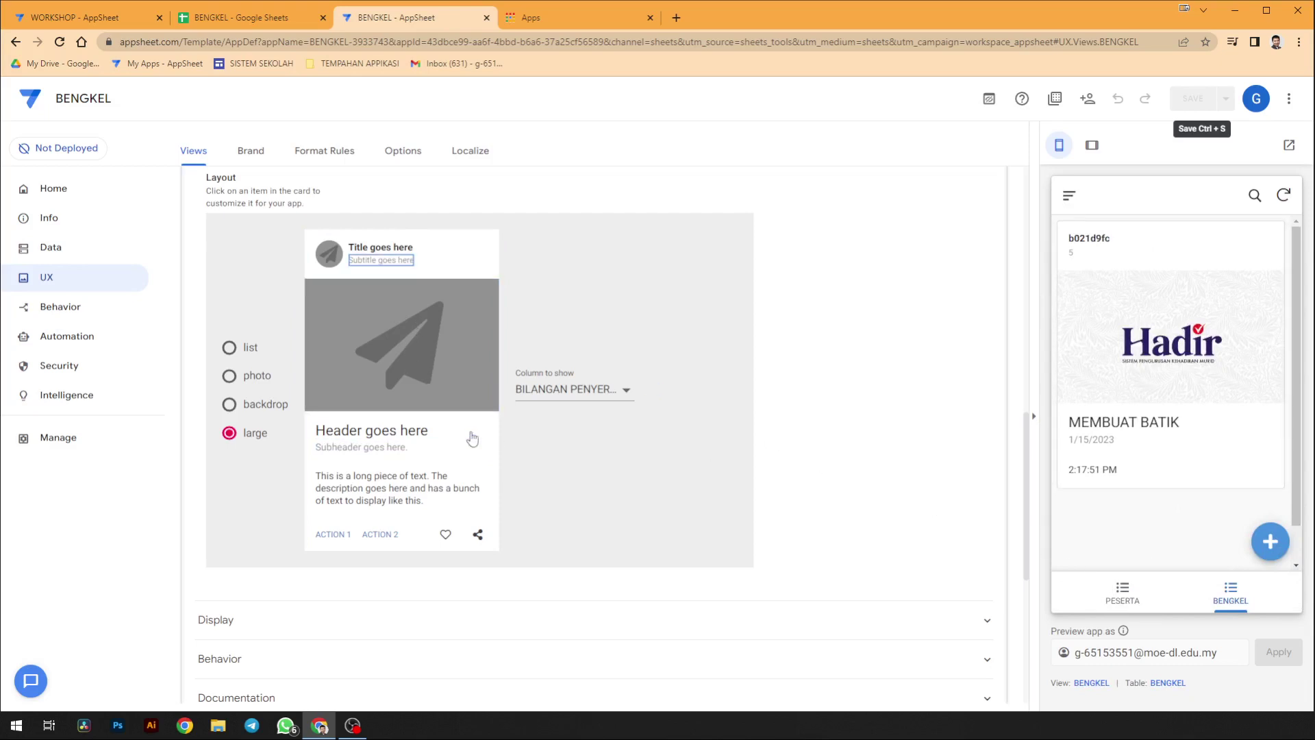
- Set the whole card's On Click to OPEN FORM, save, and test tapping the MEMBUAT BATIK card
{"action": "left_click", "coordinate": [495, 467]}
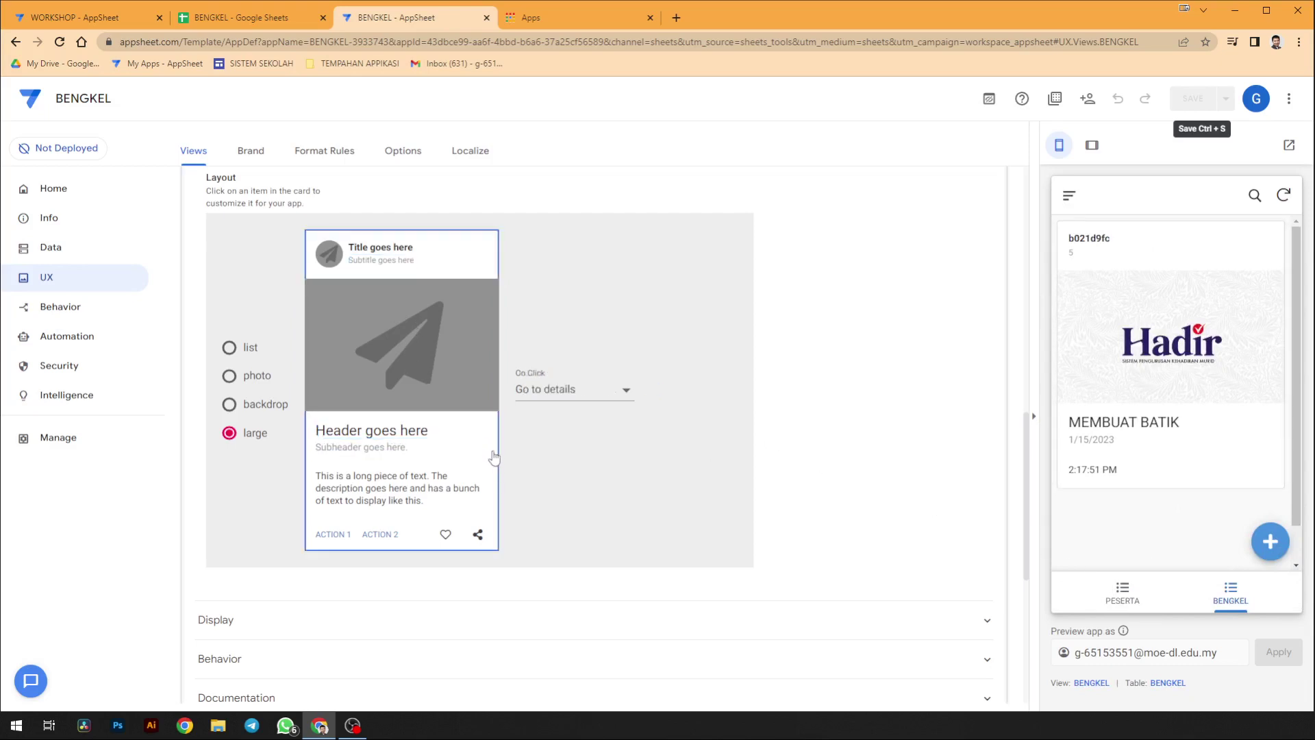
{"action": "left_click", "coordinate": [555, 396]}
{"action": "left_click", "coordinate": [556, 369]}
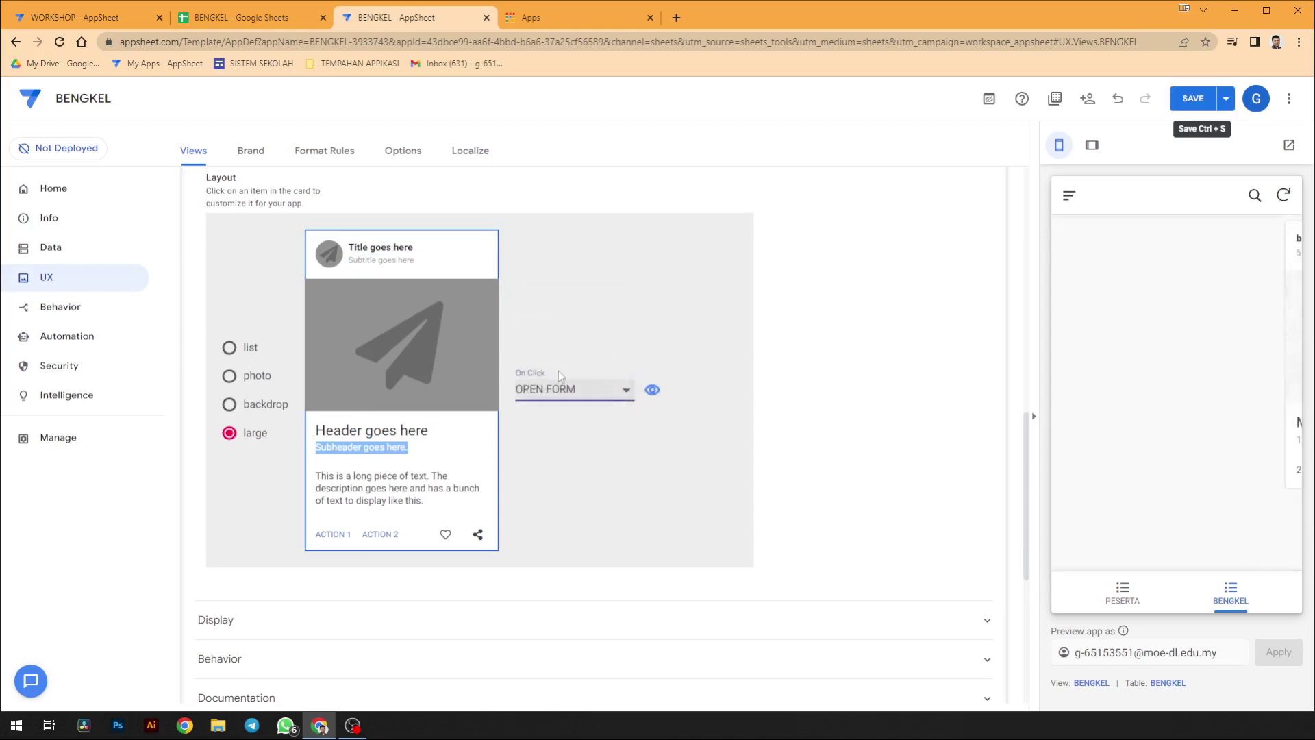
{"action": "left_click", "coordinate": [1212, 102]}
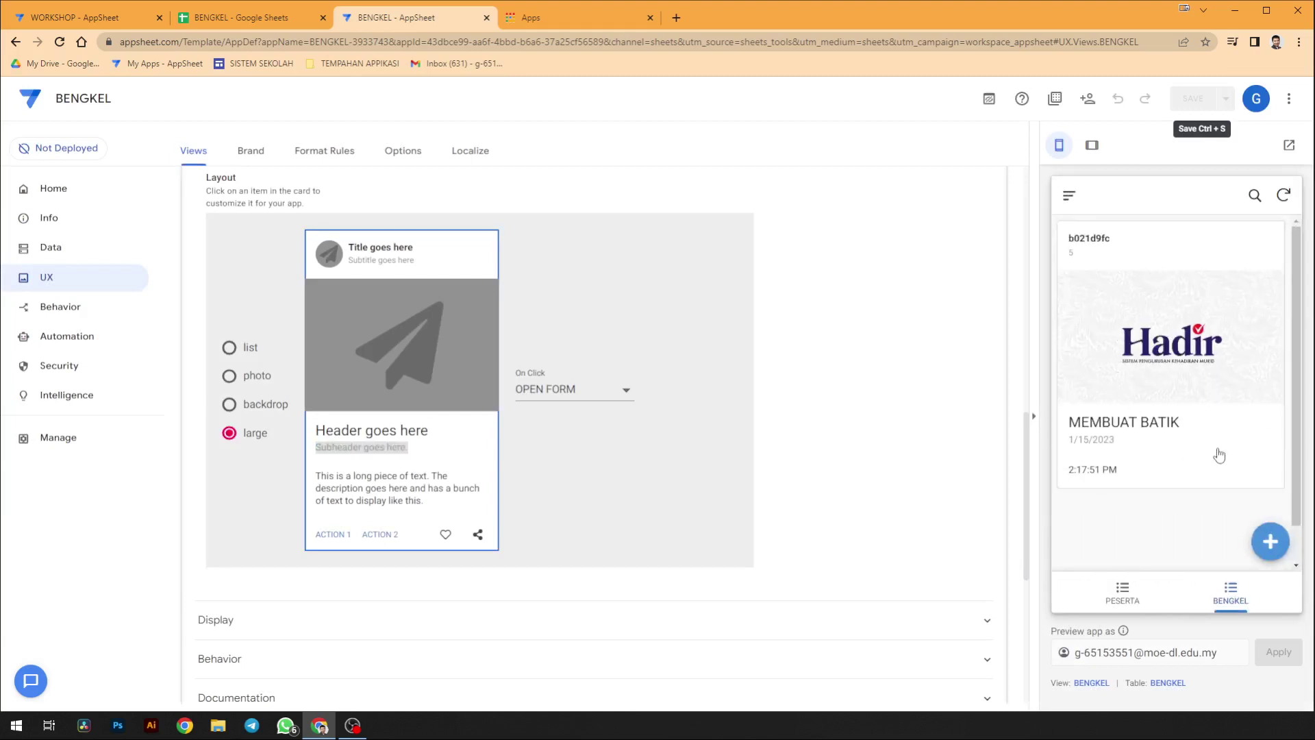
{"action": "left_click", "coordinate": [1219, 456]}
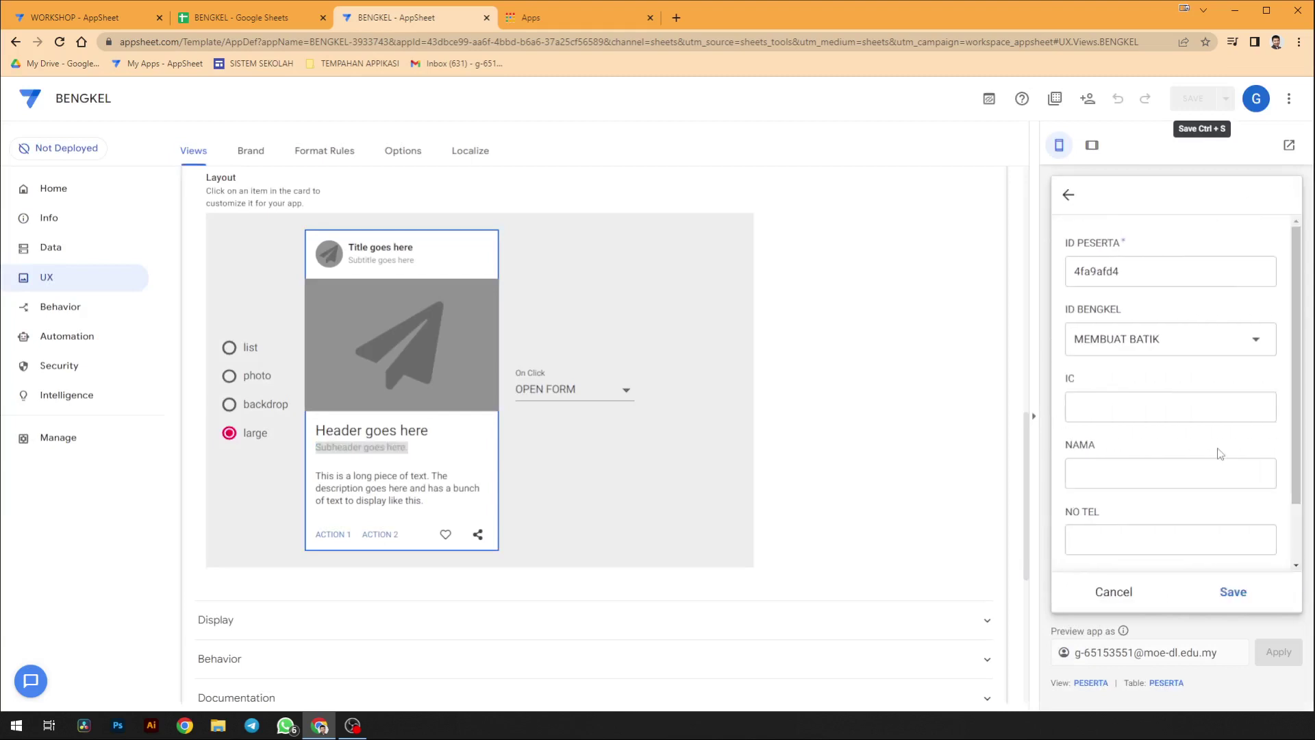
{"action": "left_click", "coordinate": [1127, 595]}
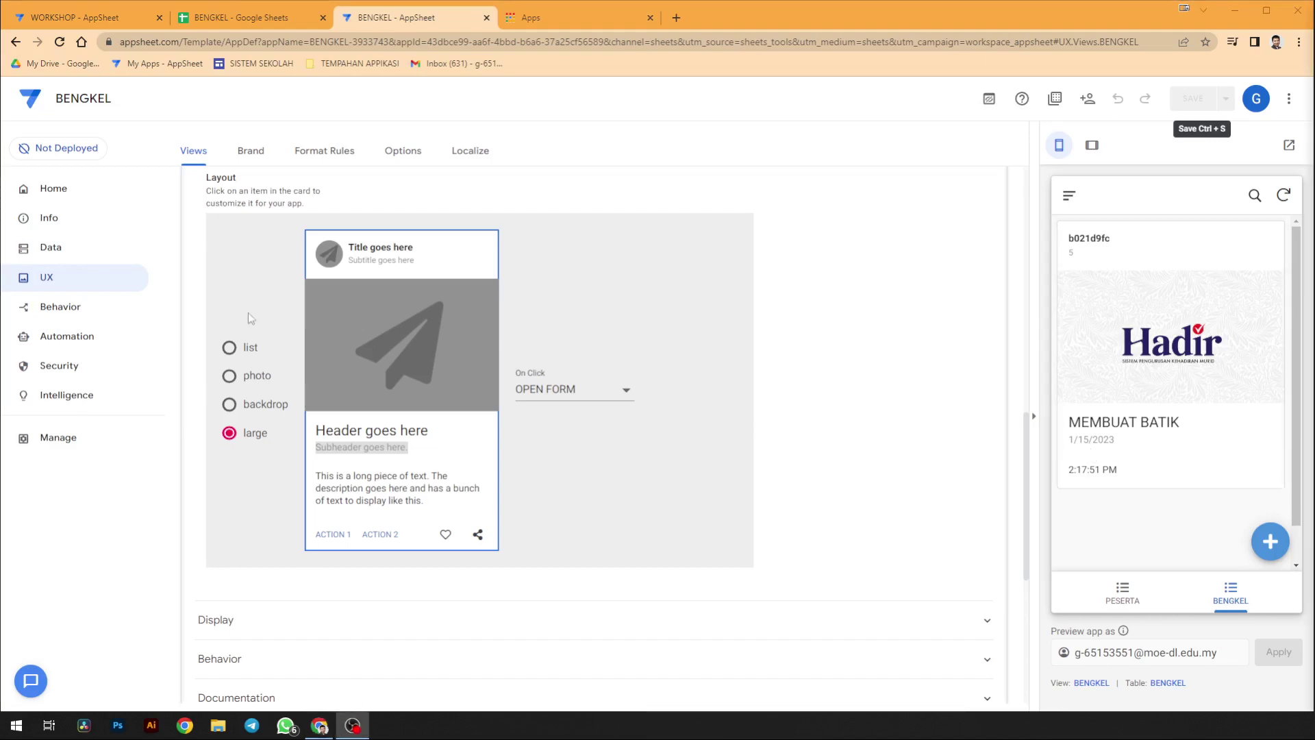
{"action": "left_click", "coordinate": [83, 250]}
- Show the tables' column lists and scroll down to the BENGKEL table
{"action": "left_click", "coordinate": [317, 370]}
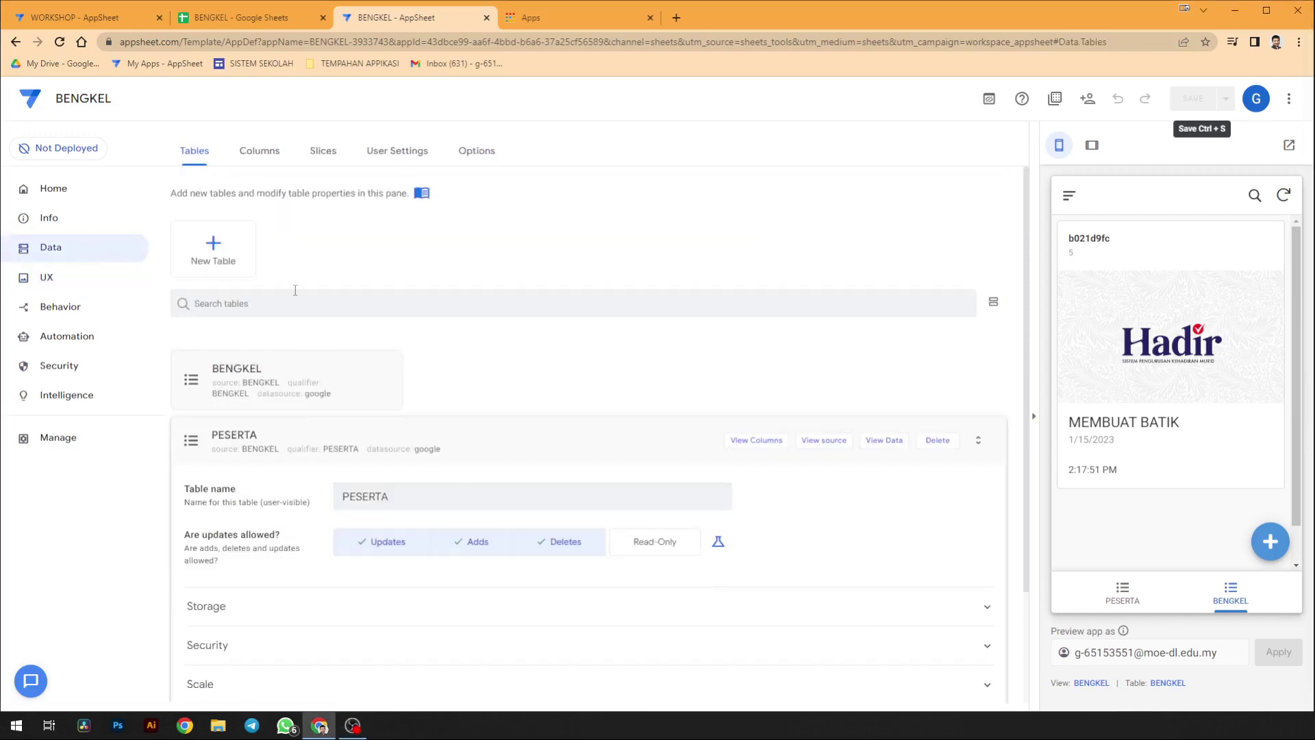
{"action": "left_click", "coordinate": [261, 152]}
{"action": "scroll", "coordinate": [303, 294], "scroll_direction": "down", "scroll_amount": 1}
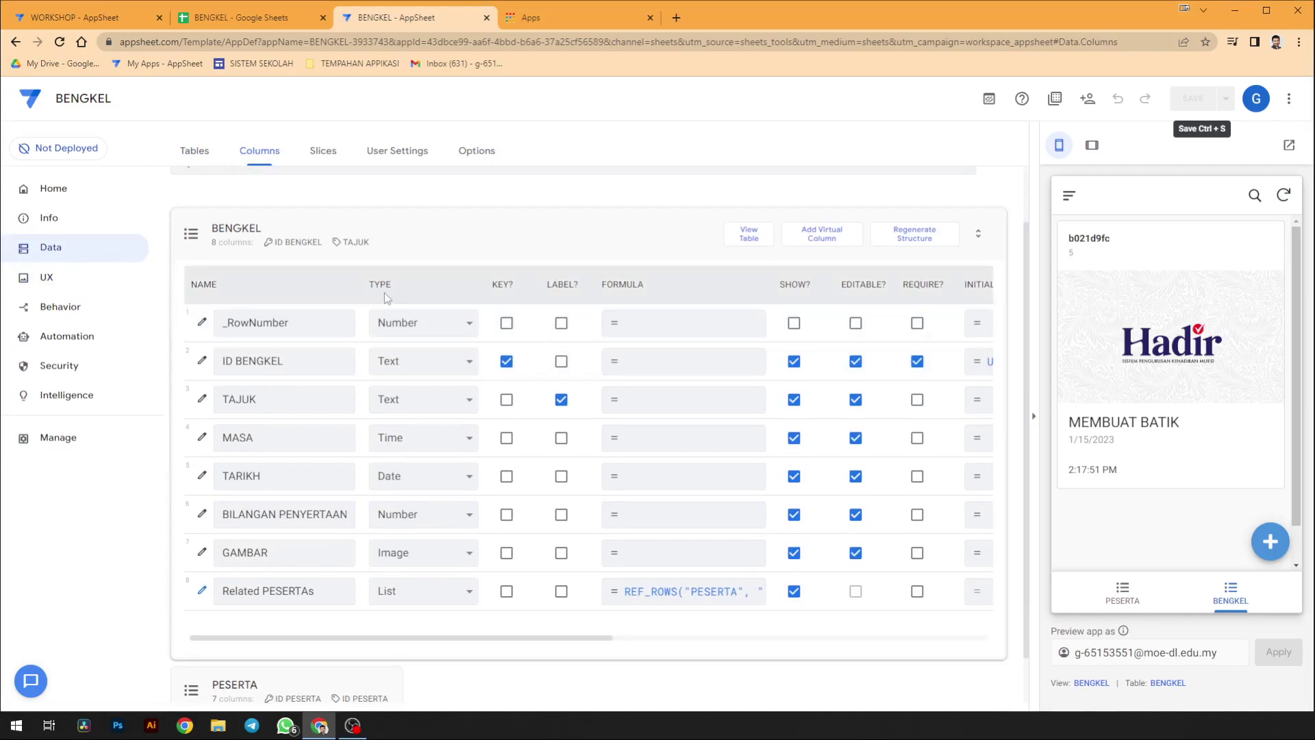
{"action": "scroll", "coordinate": [384, 293], "scroll_direction": "down", "scroll_amount": 1}
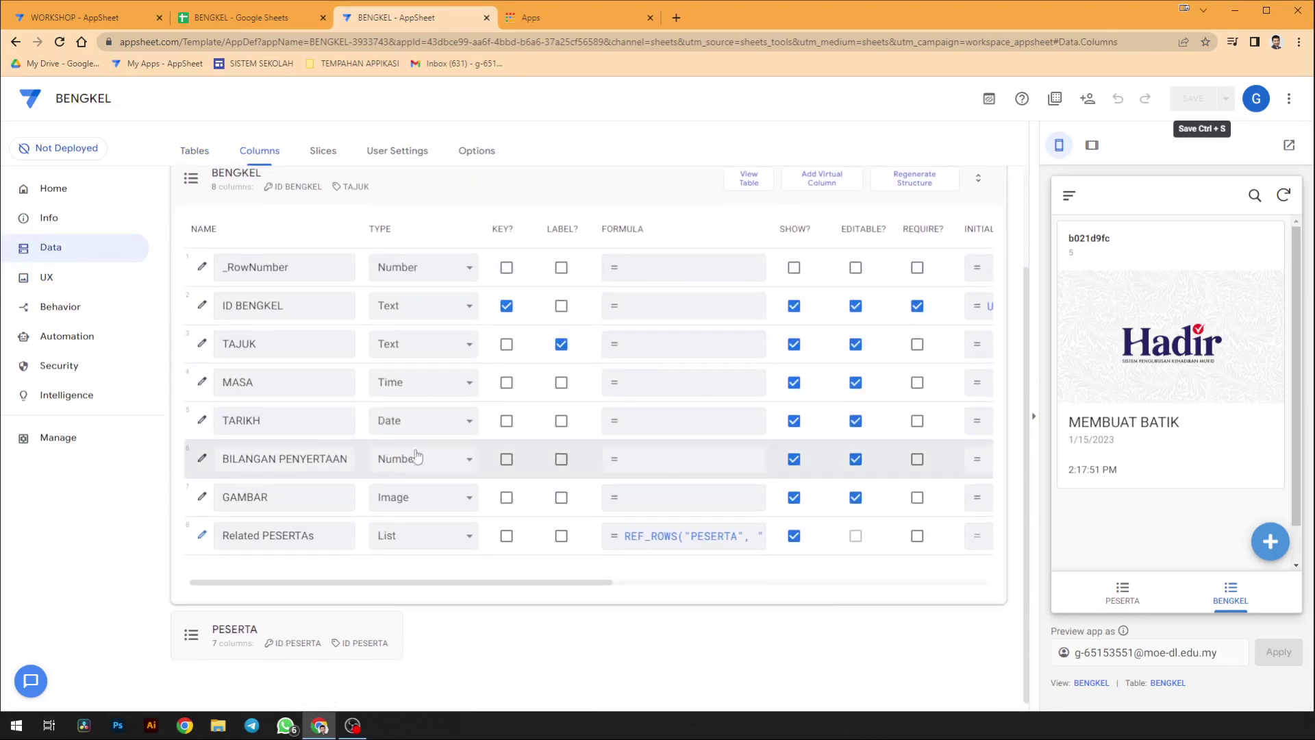
- Add a virtual column to BENGKEL named PENDAFTARAN and open its App formula
{"action": "left_click", "coordinate": [801, 179]}
{"action": "triple_click", "coordinate": [635, 210]}
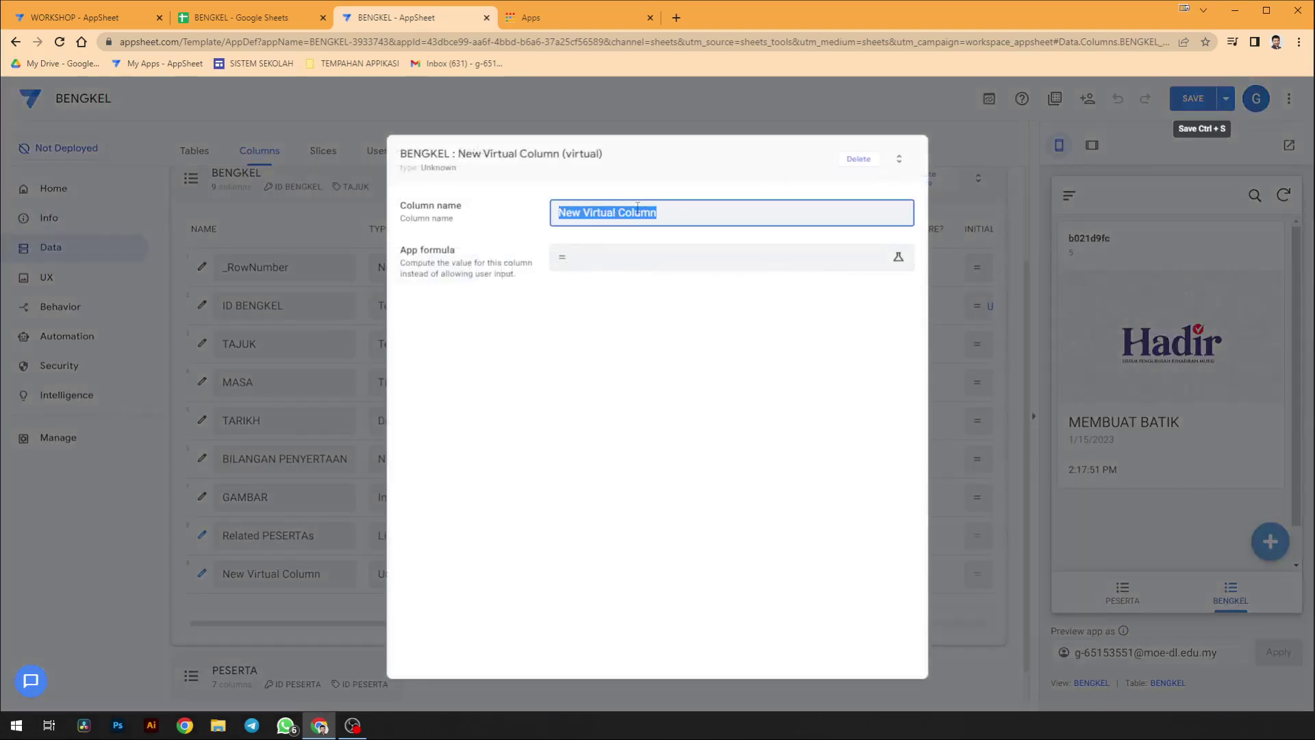
{"action": "type", "text": "PENYE"}
{"action": "key", "text": "BackSpace"}
{"action": "type", "text": "NDAFTARAN"}
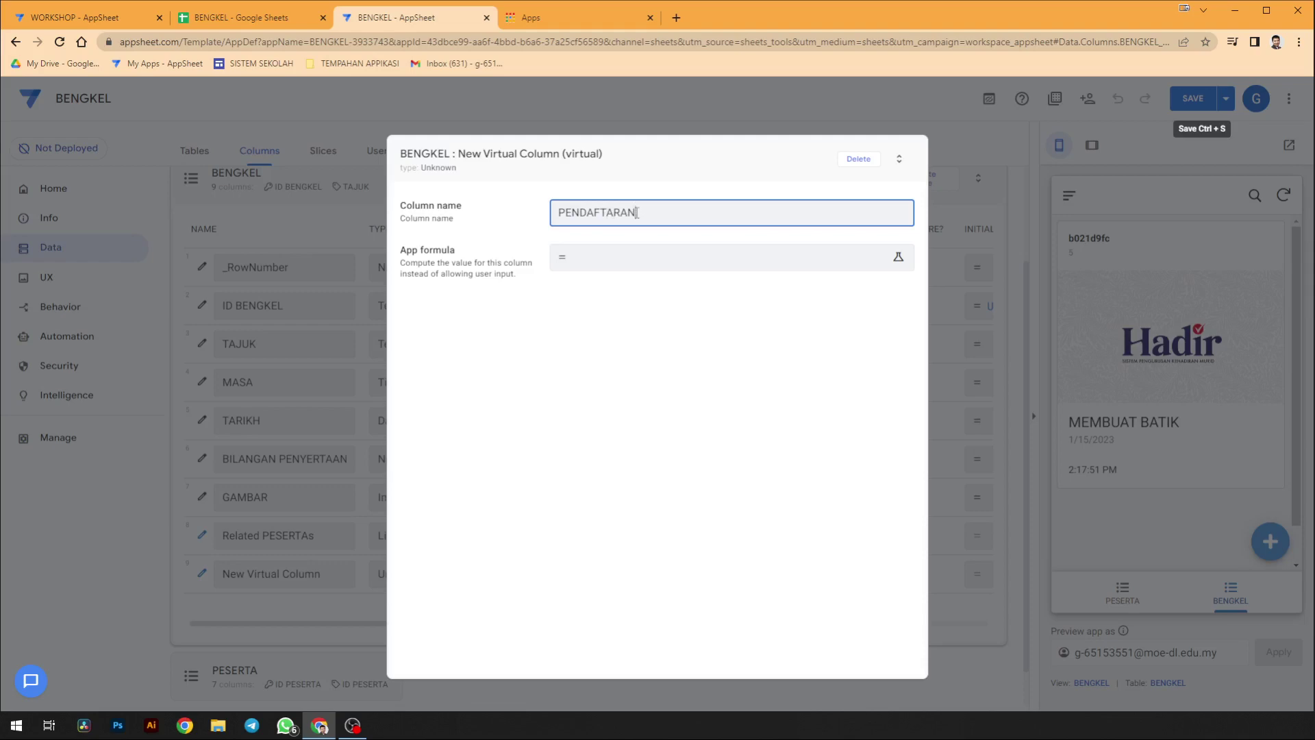
{"action": "left_click", "coordinate": [636, 264]}
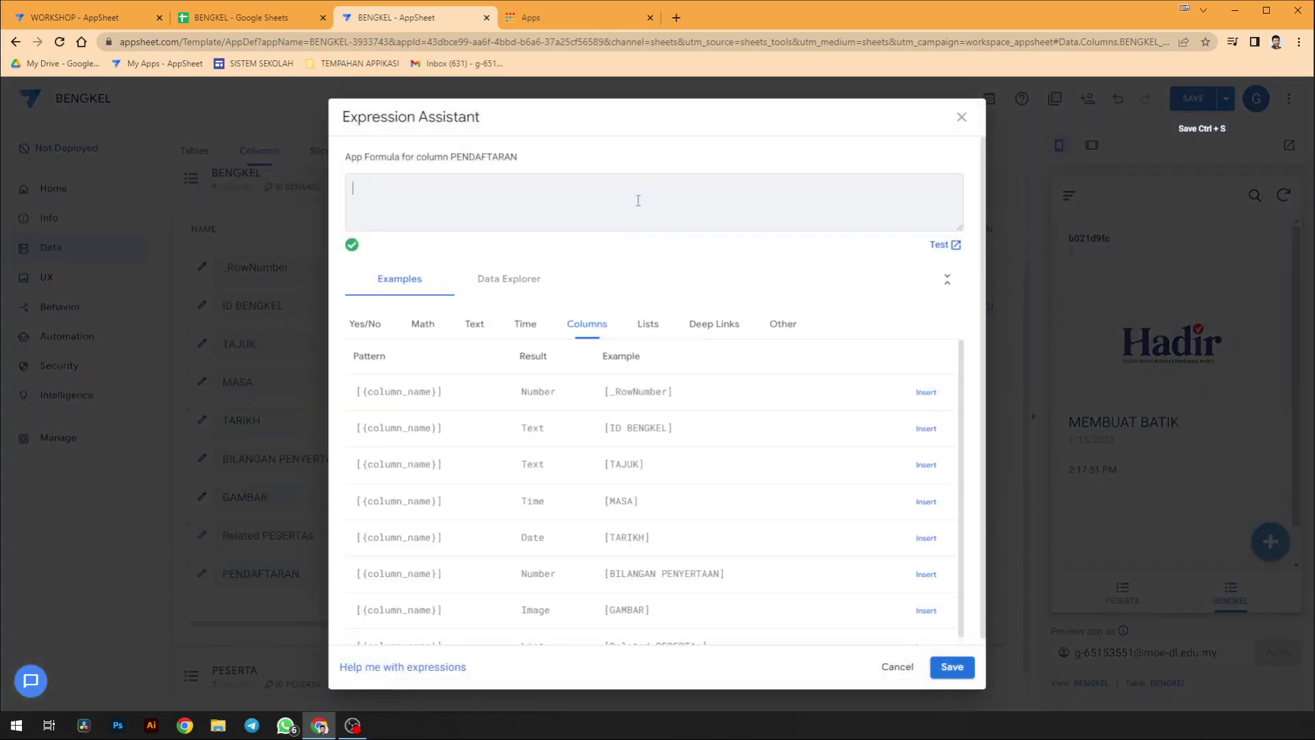
- Enter SELECT(PESERTA[ID PESERTA],[ID BENGKEL]=[_THISROW].[ID BENGKEL]) in the Expression Assistant
{"action": "type", "text": "SELECT("}
{"action": "left_click", "coordinate": [512, 291]}
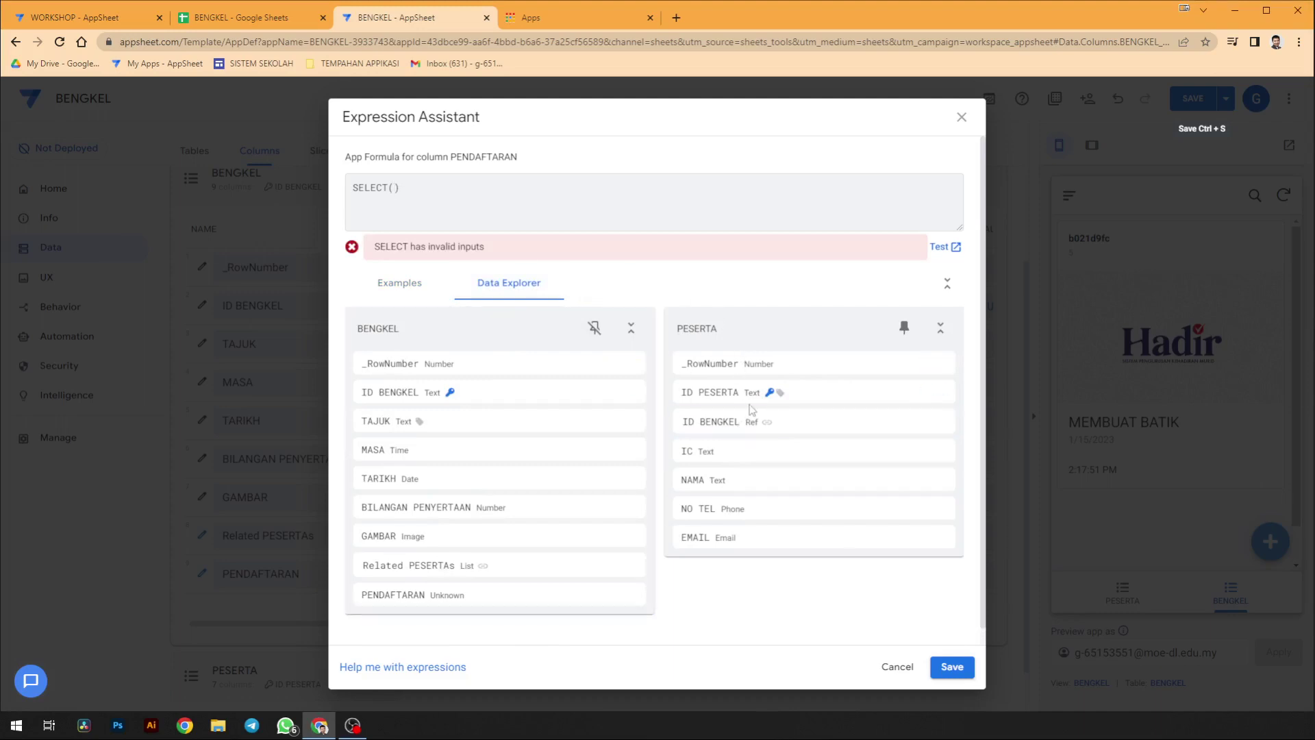
{"action": "left_click", "coordinate": [933, 391]}
{"action": "type", "text": ","}
{"action": "type", "text": "{}"}
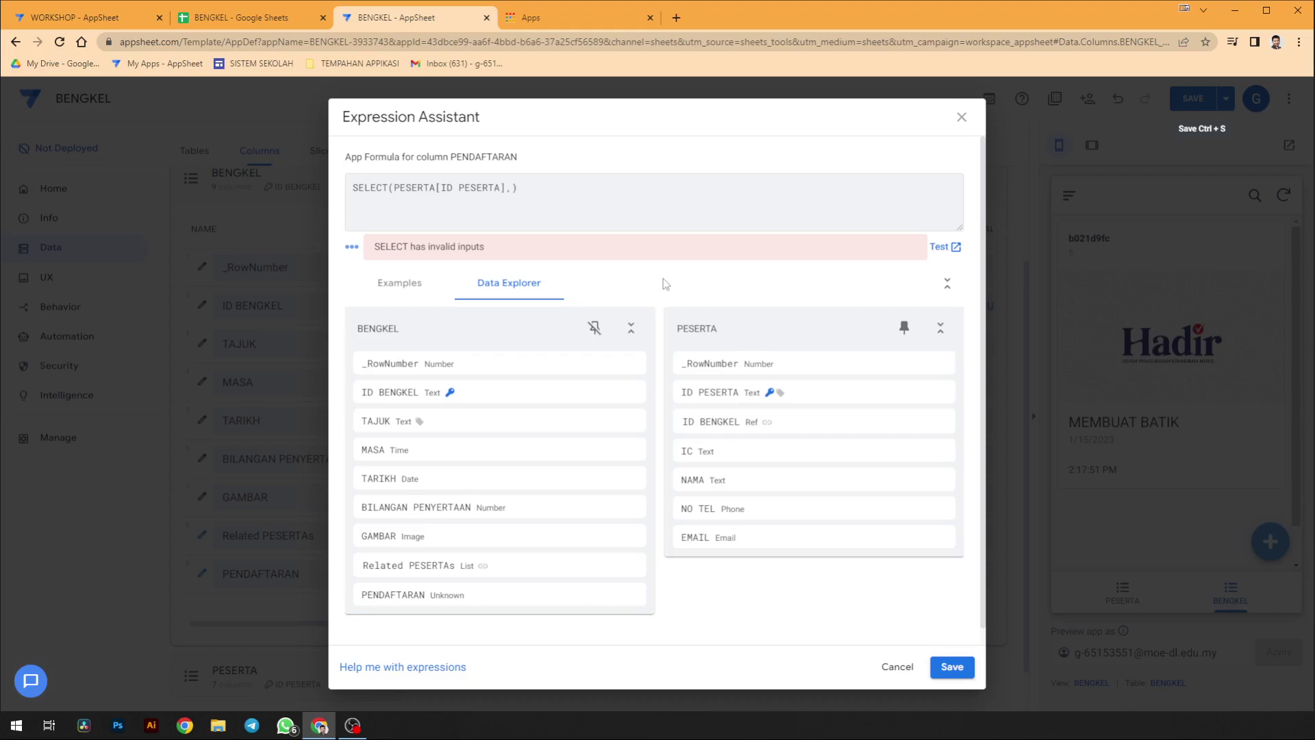
{"action": "type", "text": "ID BENGKEL"}
{"action": "type", "text": "=[_THO"}
{"action": "key", "text": "BackSpace"}
{"action": "type", "text": "ISROW].[ID BENGKEL"}
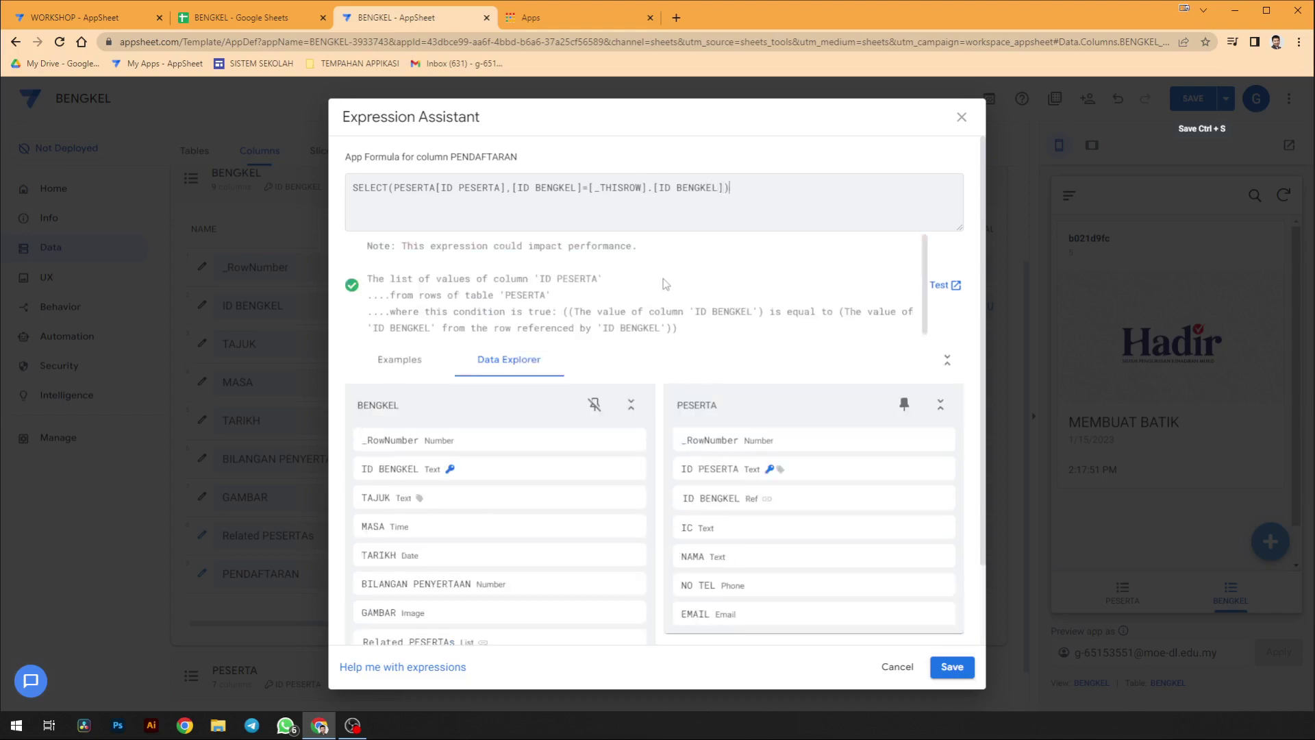
{"action": "type", "text": ")"}
{"action": "type", "text": "("}
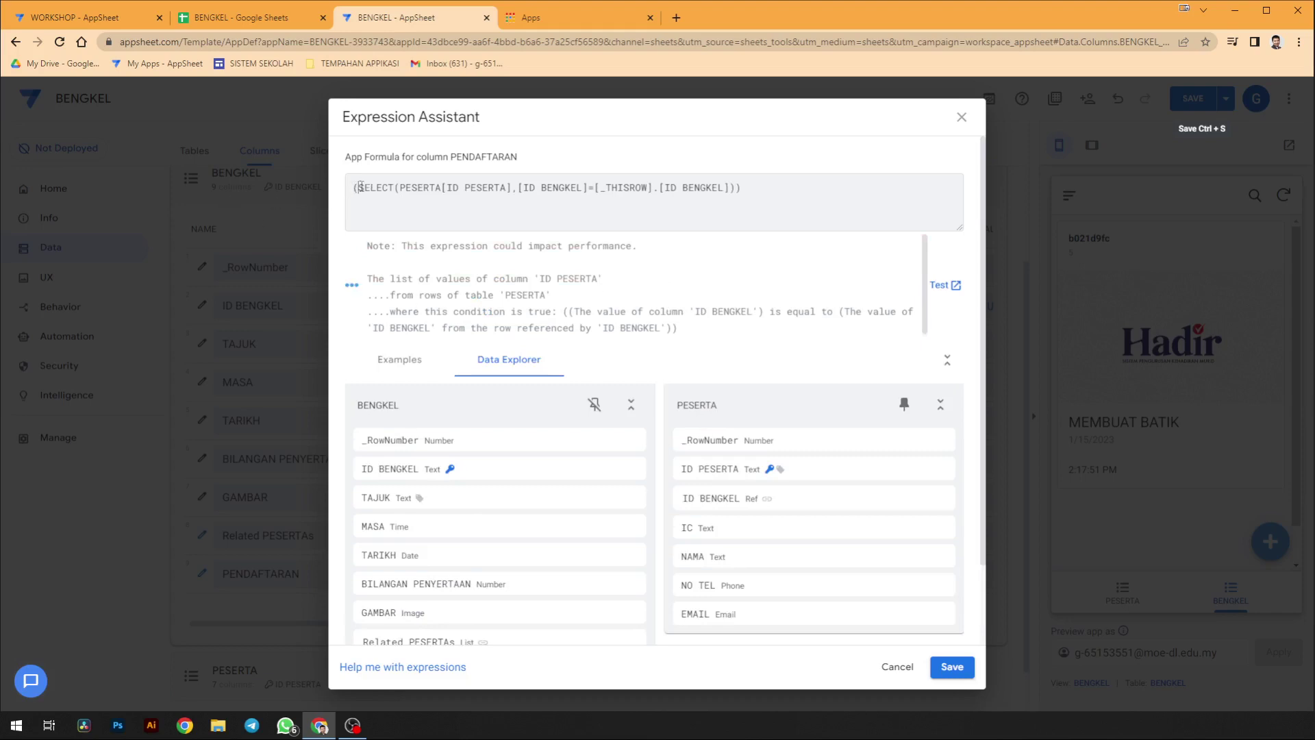
- Wrap the expression in COUNT, then save the formula and finish the column
{"action": "key", "text": "Left"}
{"action": "type", "text": "COUNBT"}
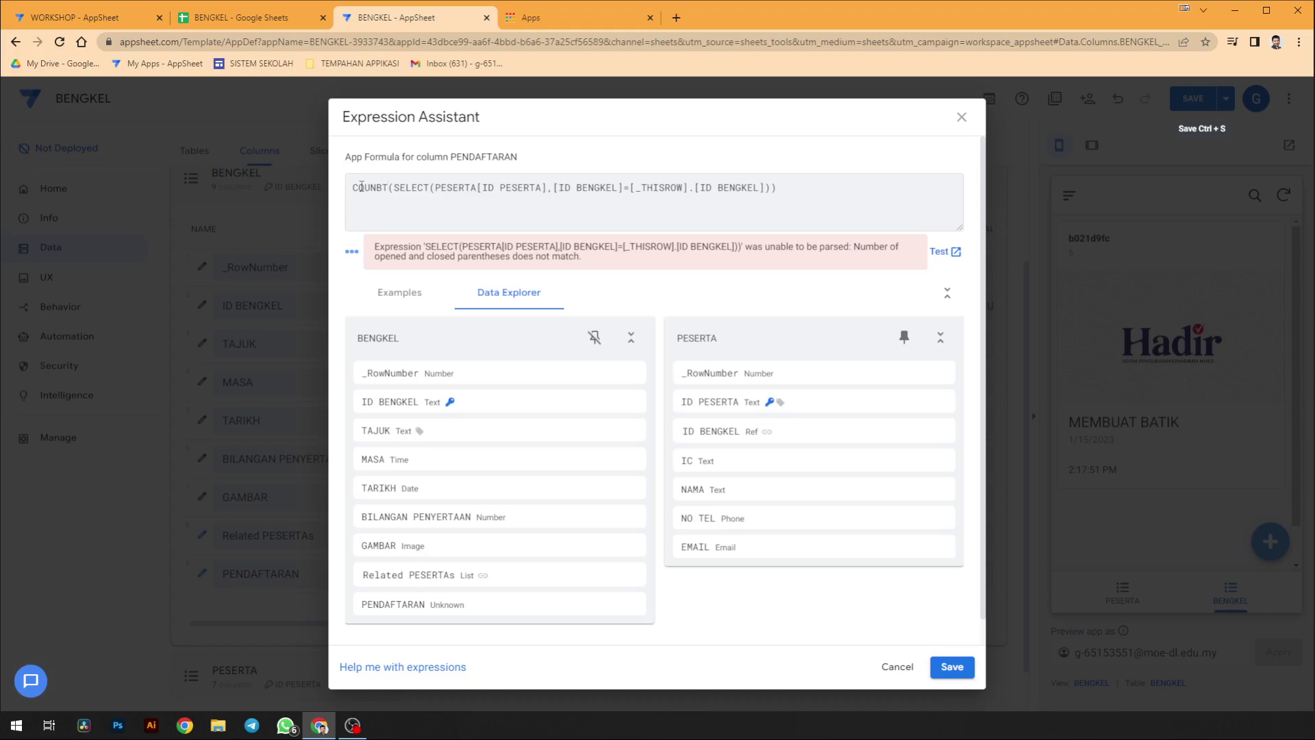
{"action": "key", "text": "BackSpace"}
{"action": "key", "text": "BackSpace"}
{"action": "type", "text": "T"}
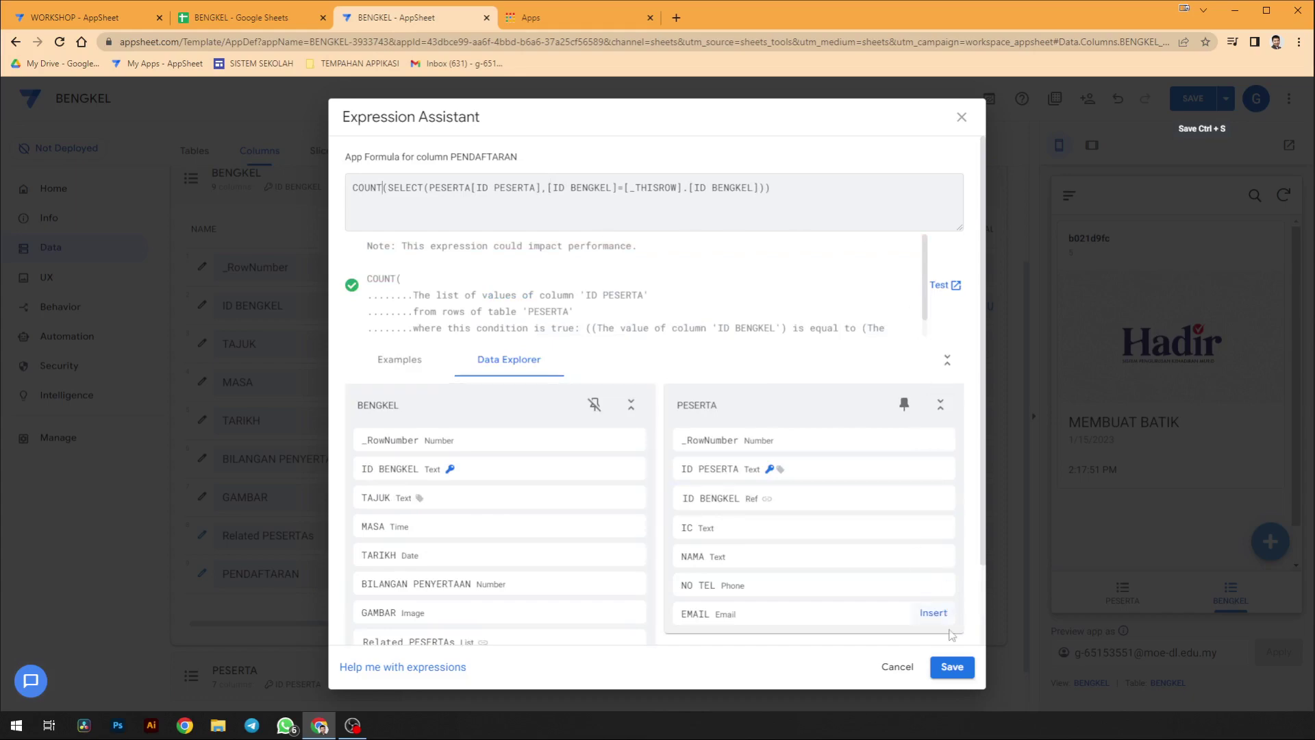
{"action": "left_click", "coordinate": [952, 667]}
{"action": "left_click", "coordinate": [867, 162]}
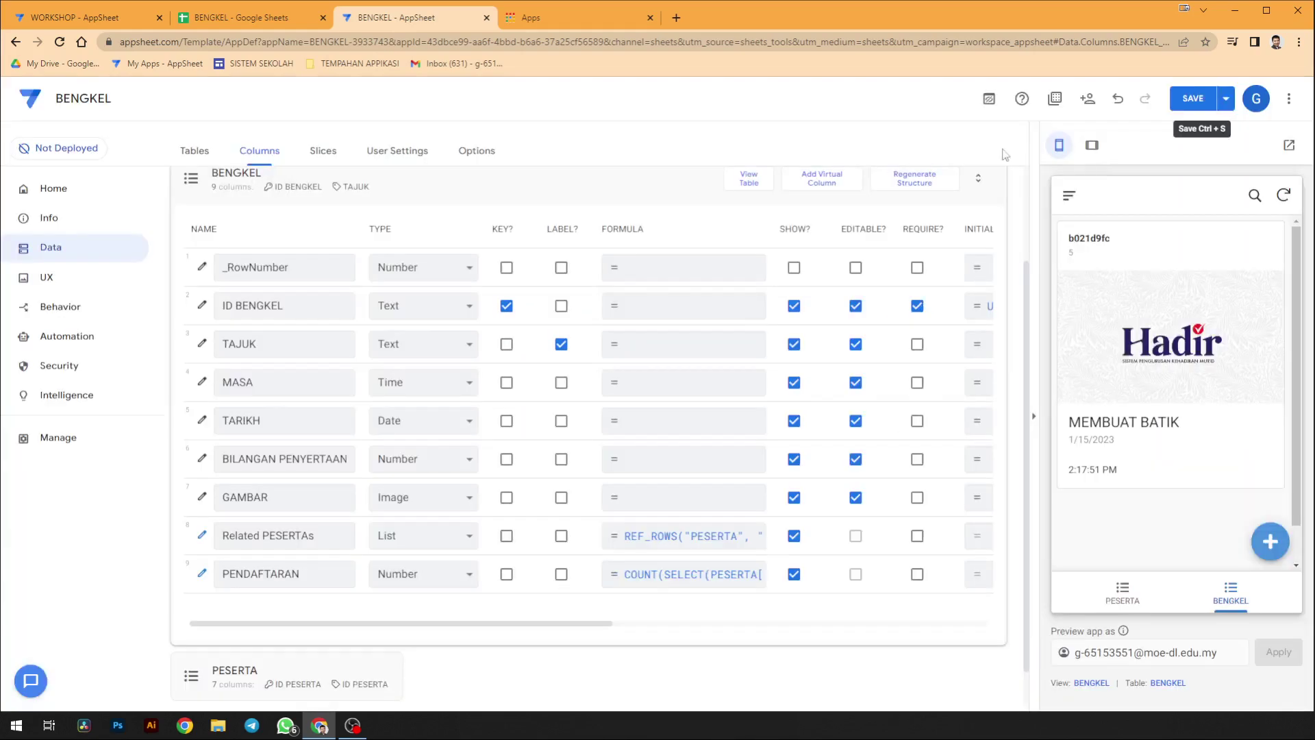
- Save the app changes and return to the BENGKEL app editor
{"action": "left_click", "coordinate": [1194, 102]}
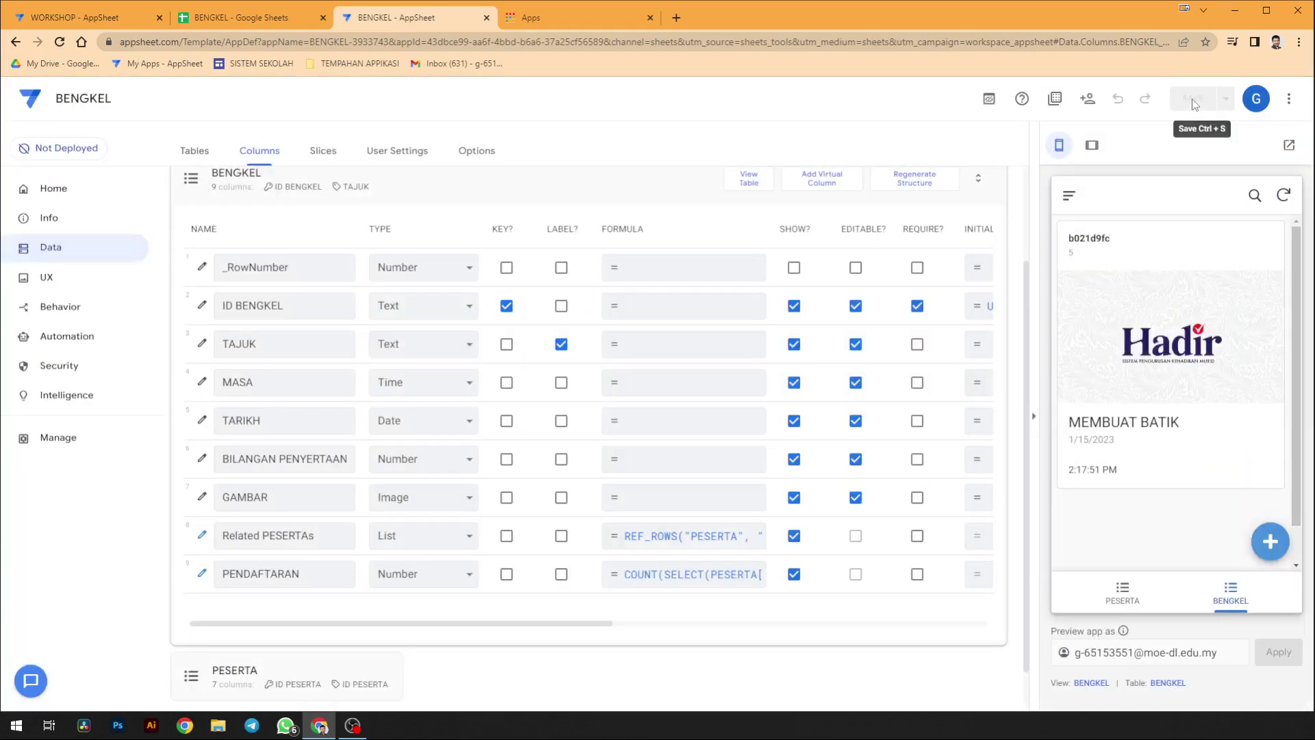
{"action": "left_click", "coordinate": [241, 17]}
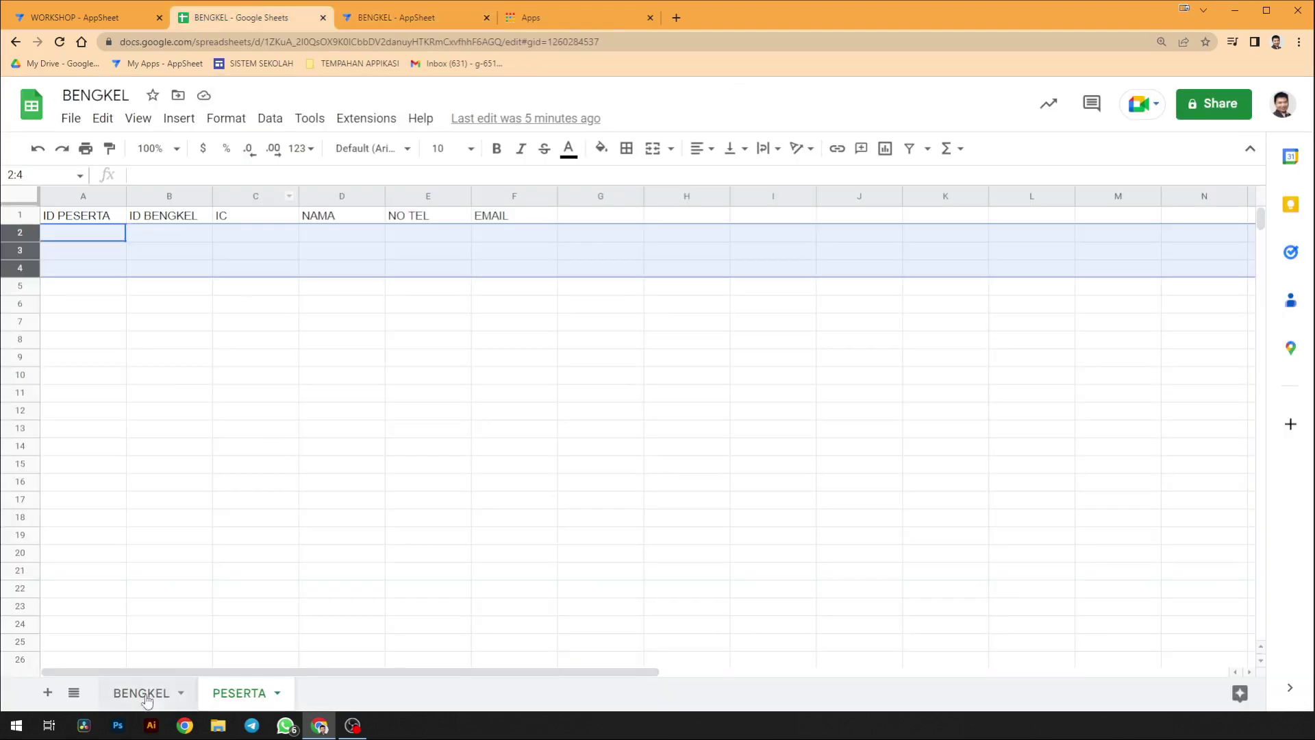
{"action": "left_click", "coordinate": [102, 15]}
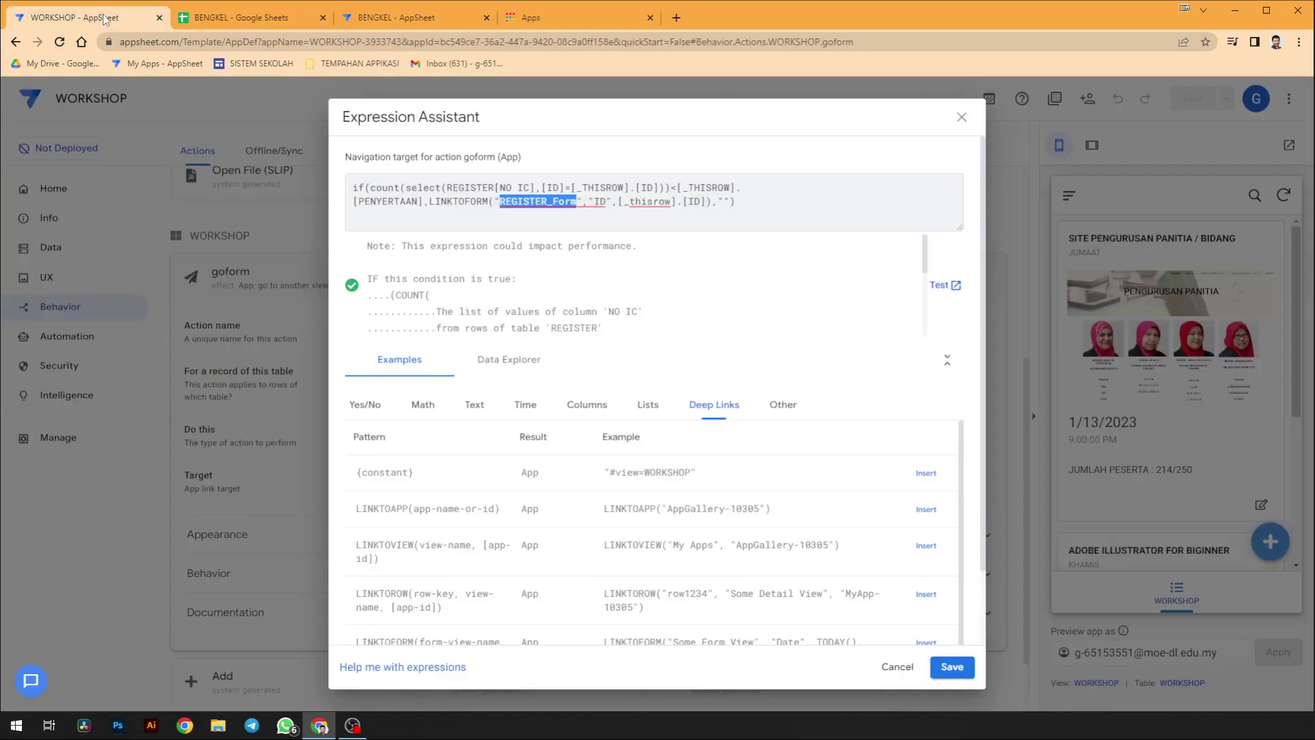
{"action": "left_click", "coordinate": [961, 118]}
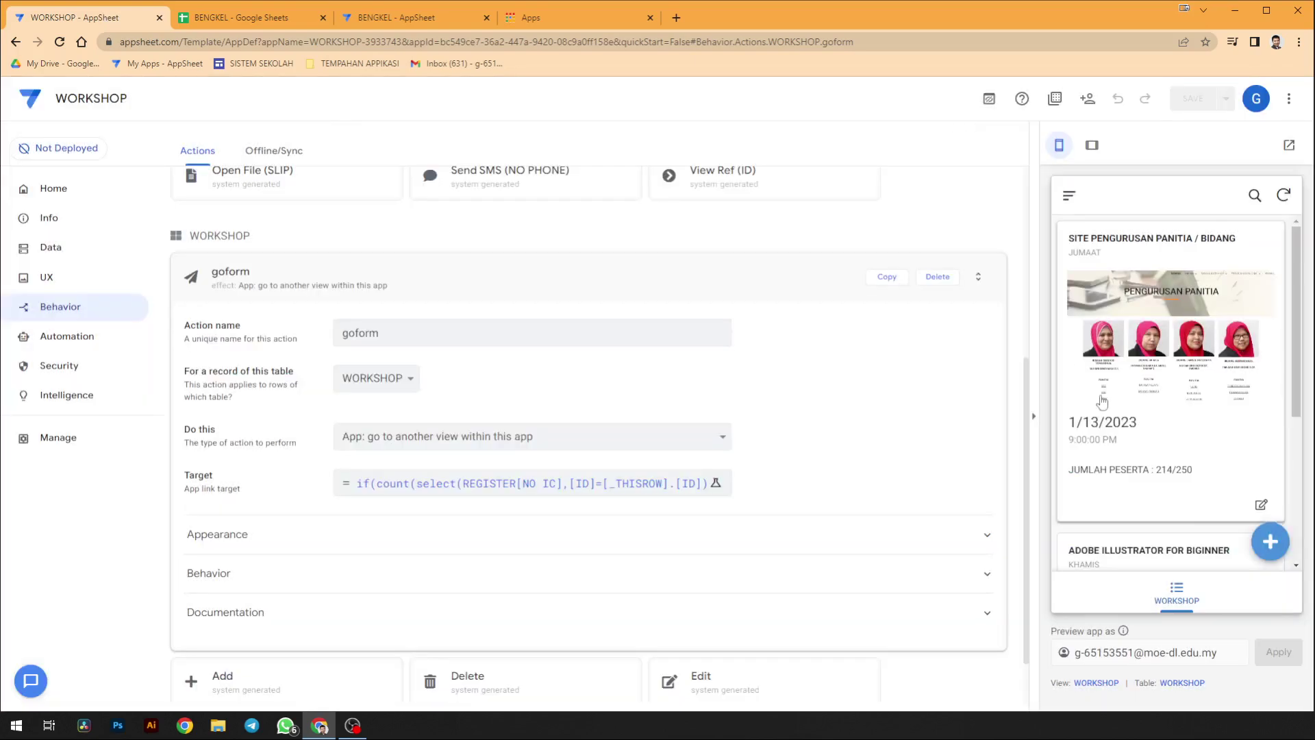
{"action": "left_click", "coordinate": [248, 15]}
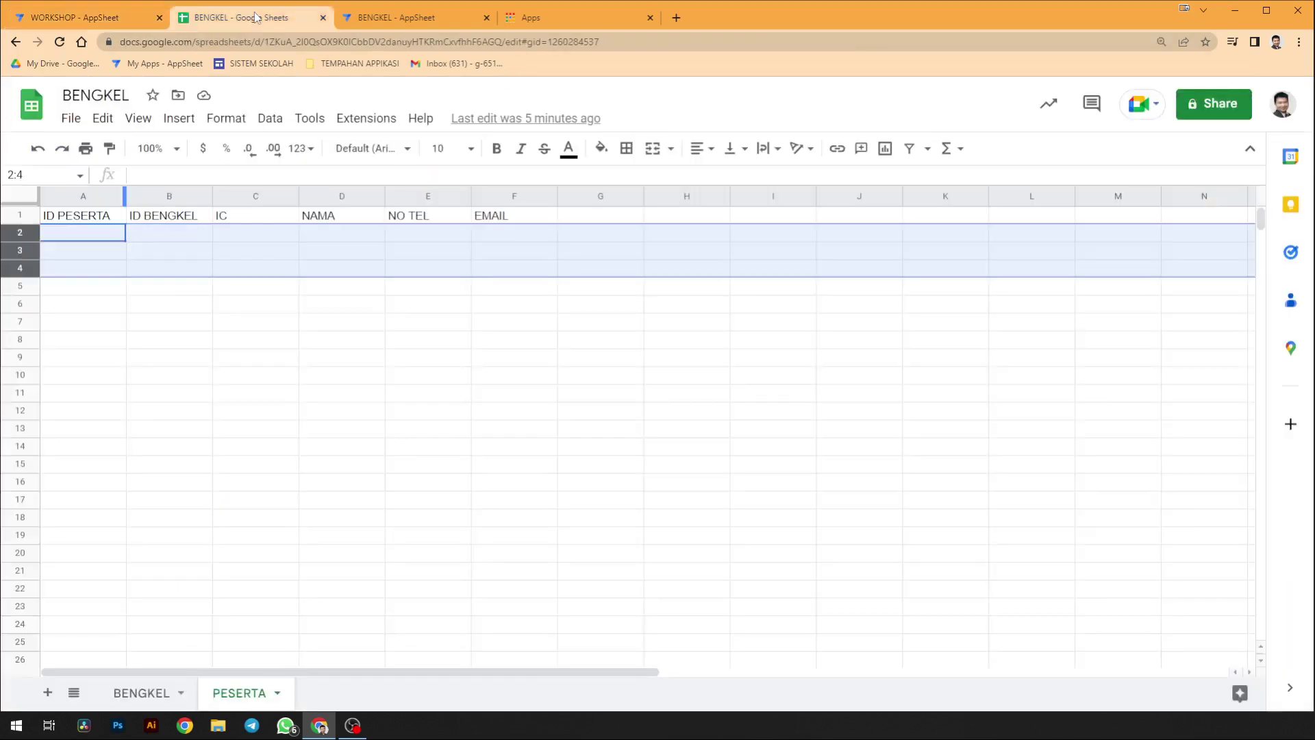
{"action": "left_click", "coordinate": [391, 20]}
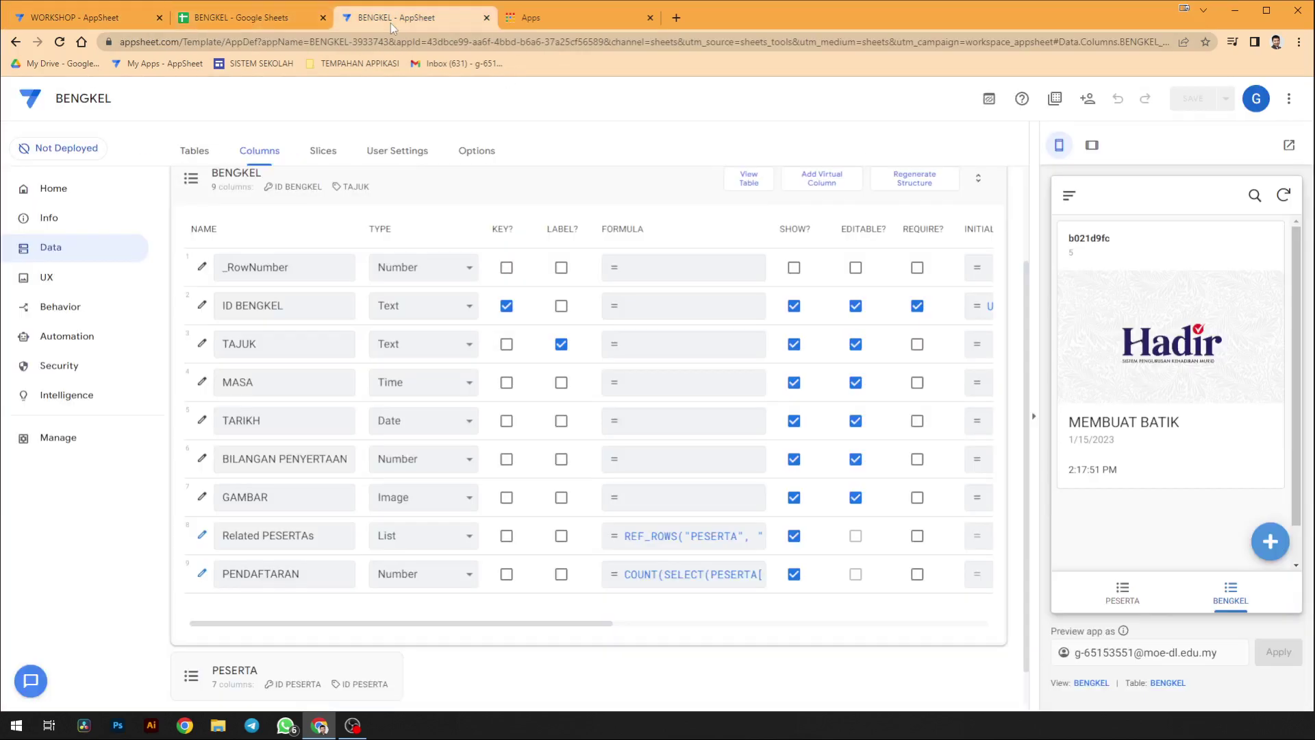
- Register a test participant for MEMBUAT BATIK with IC, name, phone and e-mail, and save
{"action": "left_click", "coordinate": [1193, 364]}
{"action": "left_click", "coordinate": [1174, 408]}
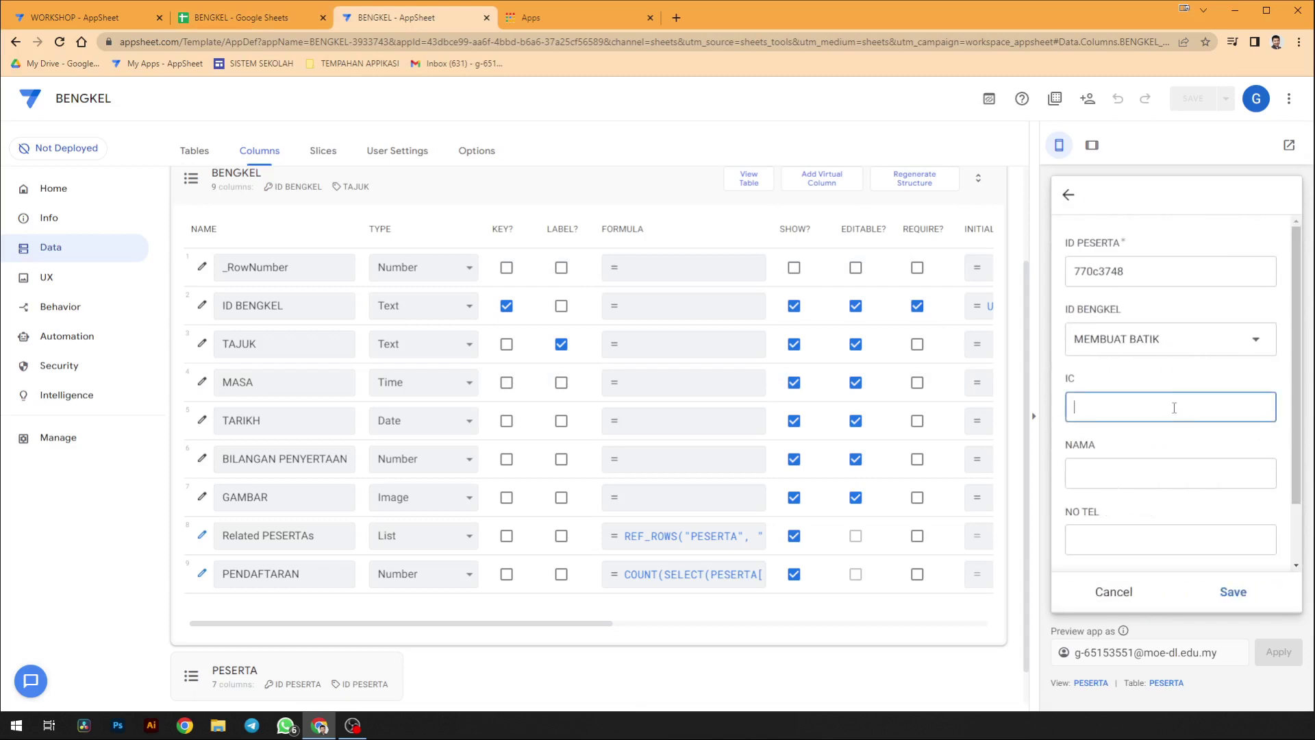
{"action": "key", "text": "Tab"}
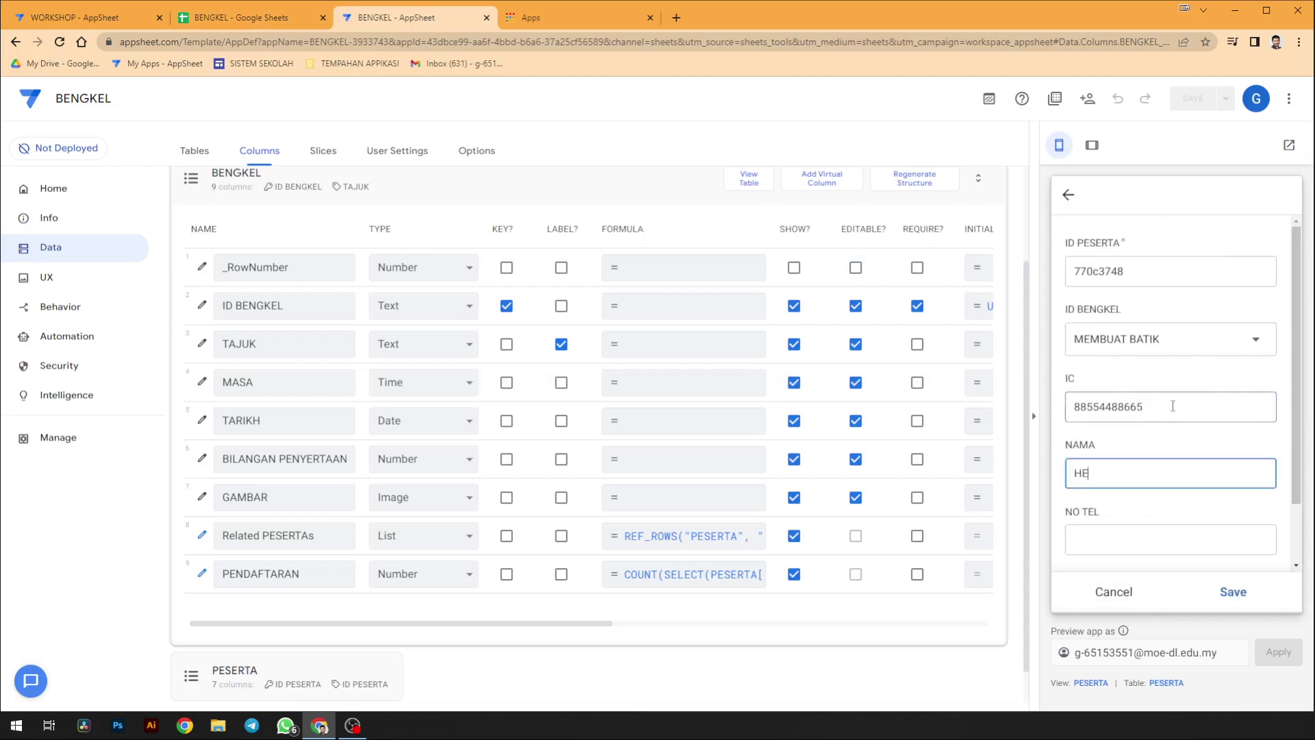
{"action": "key", "text": "Tab"}
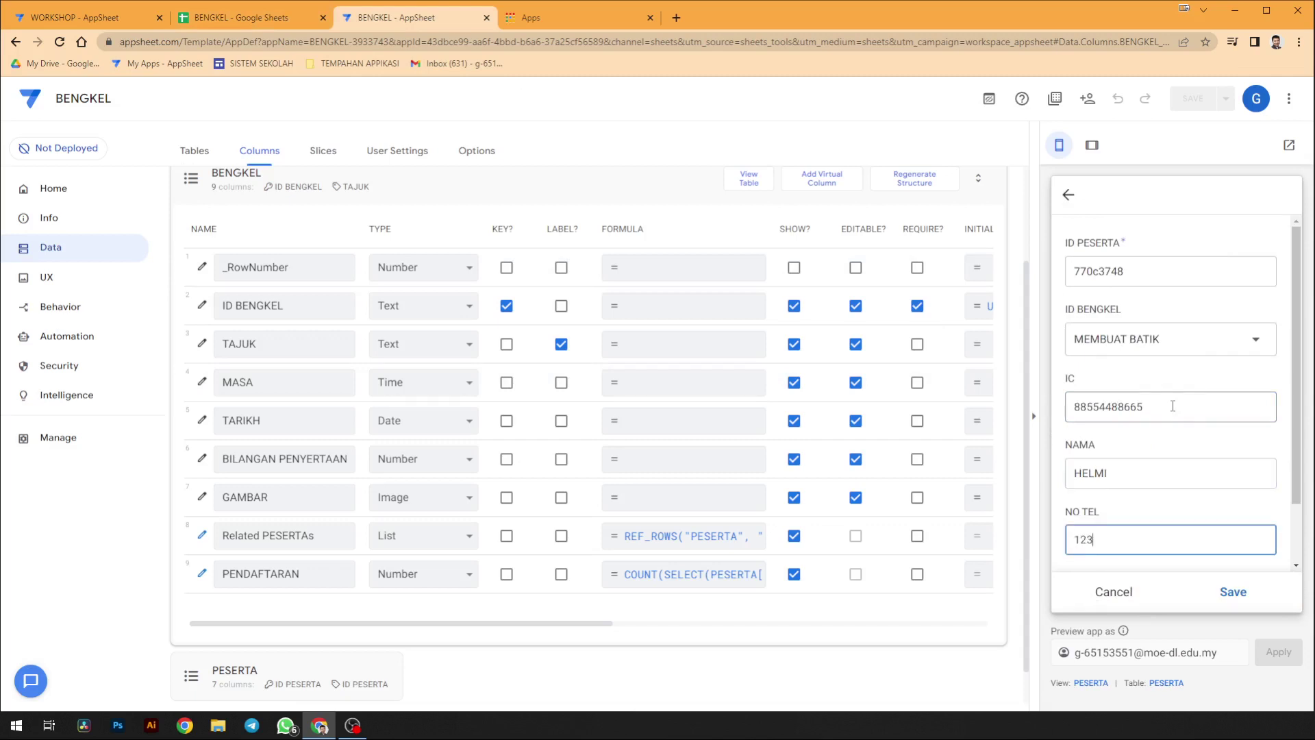
{"action": "scroll", "coordinate": [1172, 406], "scroll_direction": "down", "scroll_amount": 1}
{"action": "left_click", "coordinate": [1145, 533]}
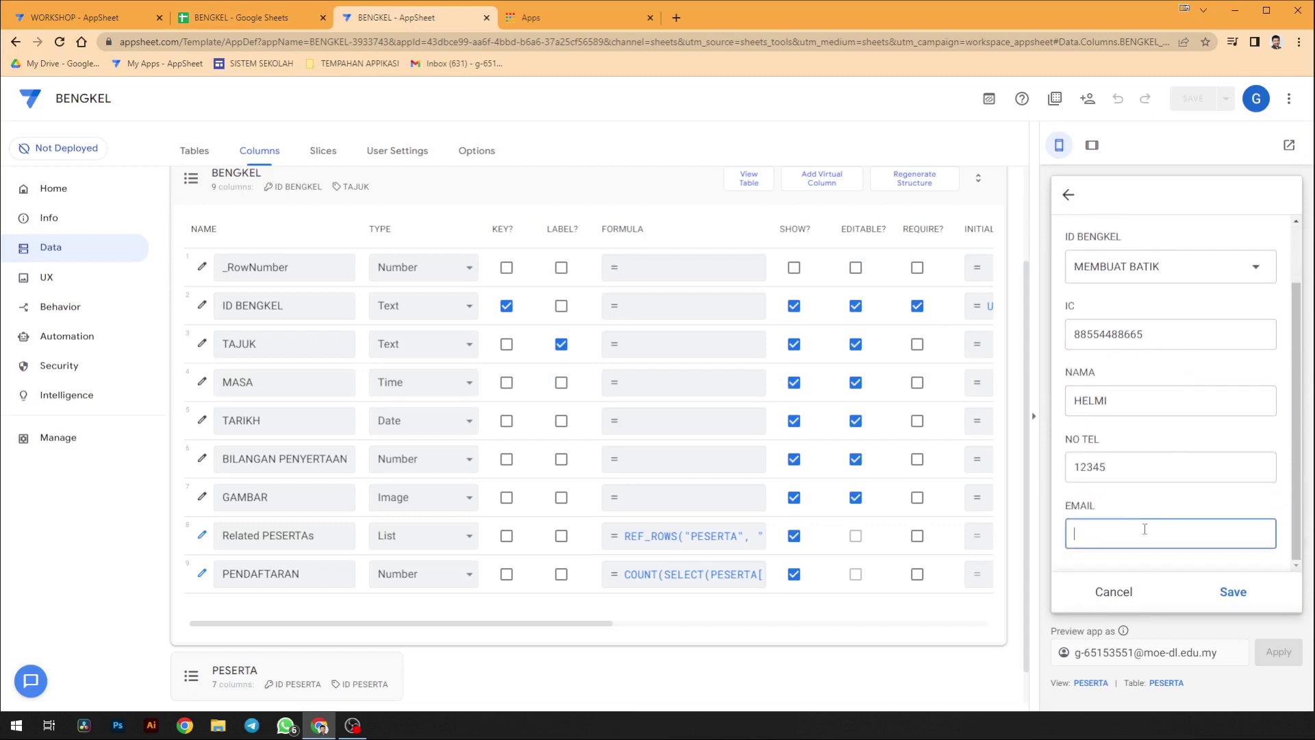
{"action": "left_click", "coordinate": [1232, 592]}
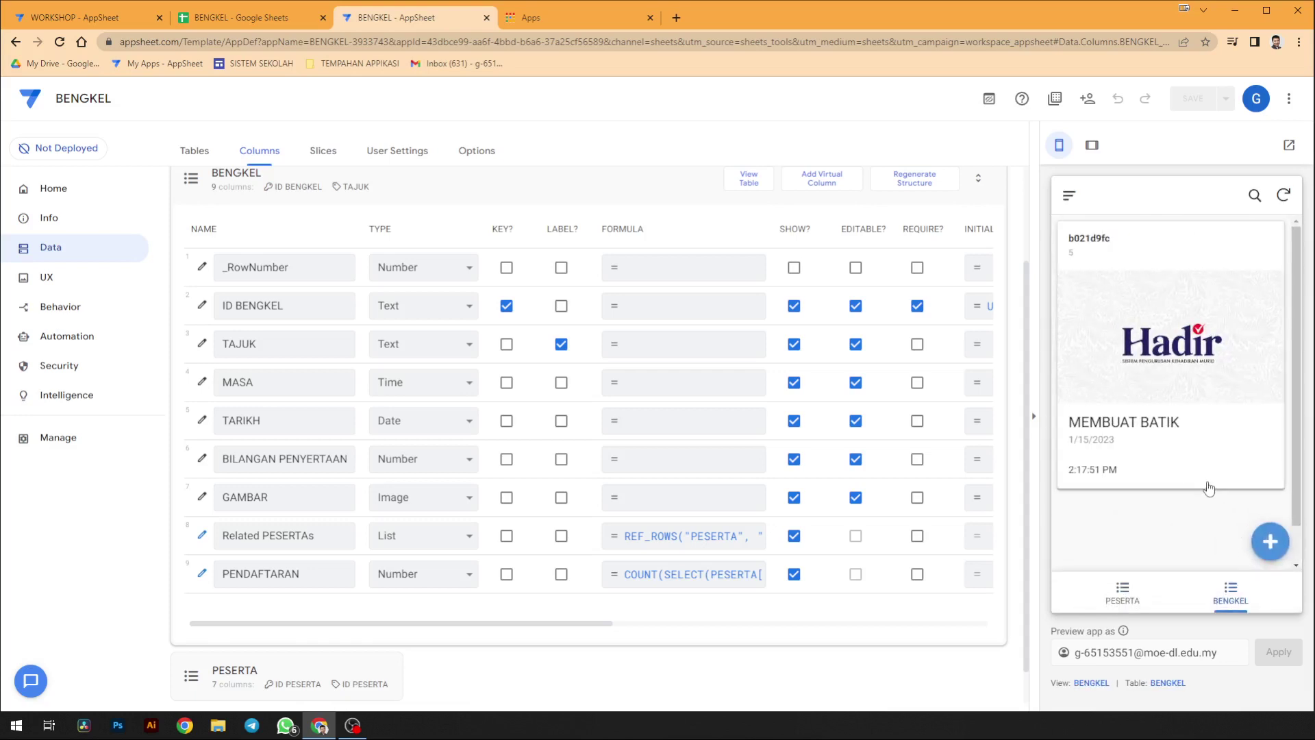
{"action": "scroll", "coordinate": [434, 254], "scroll_direction": "up", "scroll_amount": 1}
{"action": "scroll", "coordinate": [434, 254], "scroll_direction": "up", "scroll_amount": 3}
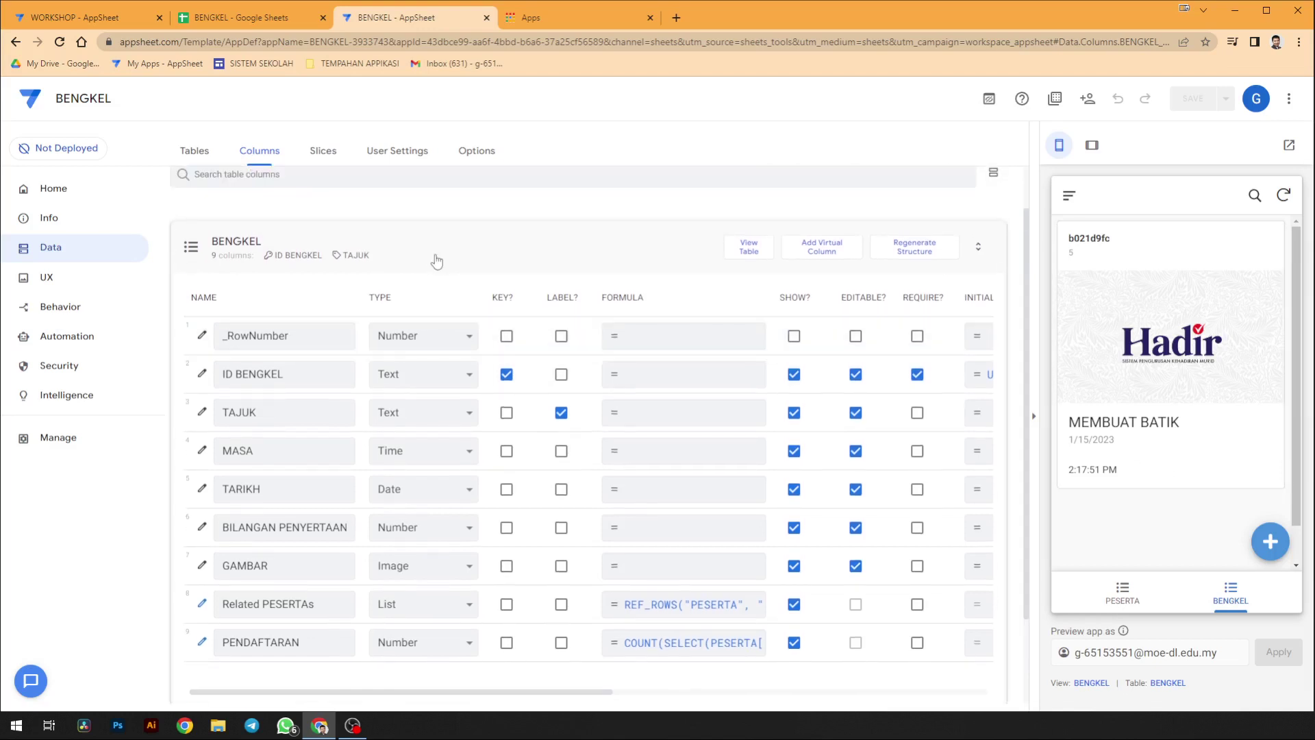
- Test the PENDAFTARAN formula to confirm it counts 1 registration for MEMBUAT BATIK
{"action": "scroll", "coordinate": [434, 259], "scroll_direction": "down", "scroll_amount": 2}
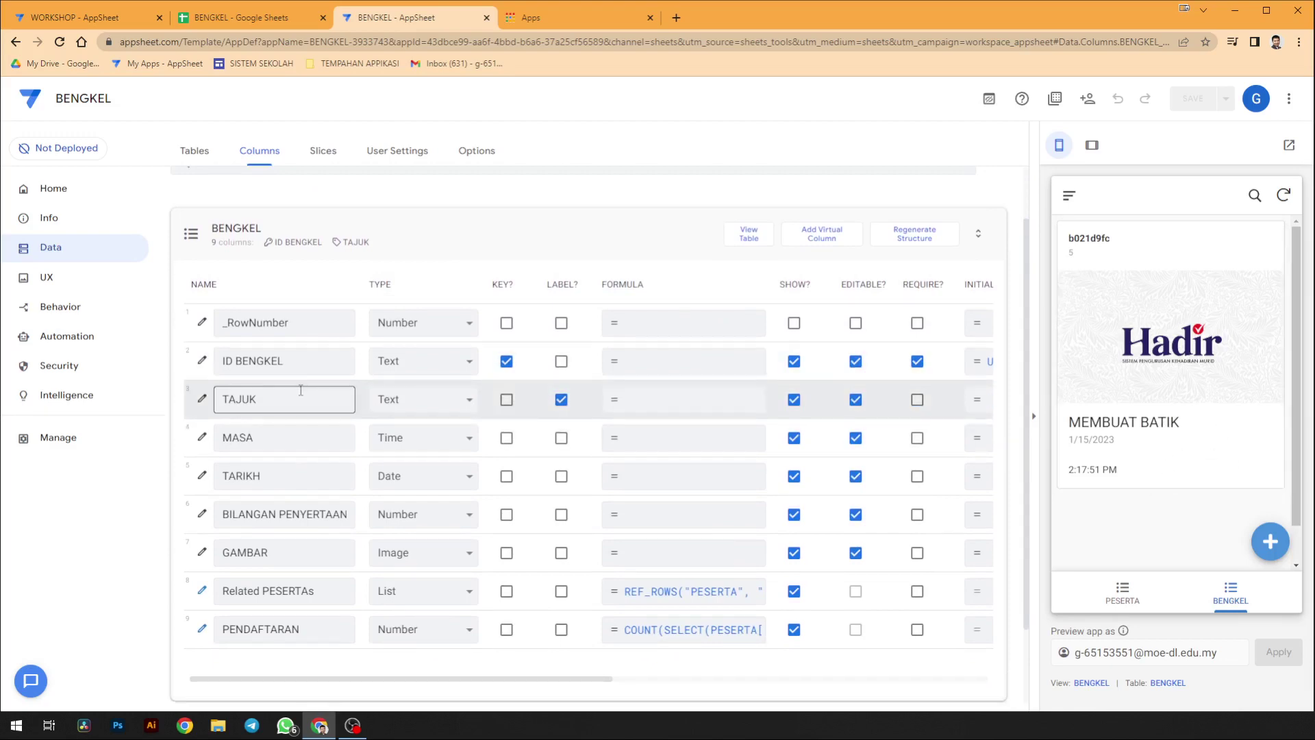
{"action": "scroll", "coordinate": [300, 411], "scroll_direction": "down", "scroll_amount": 2}
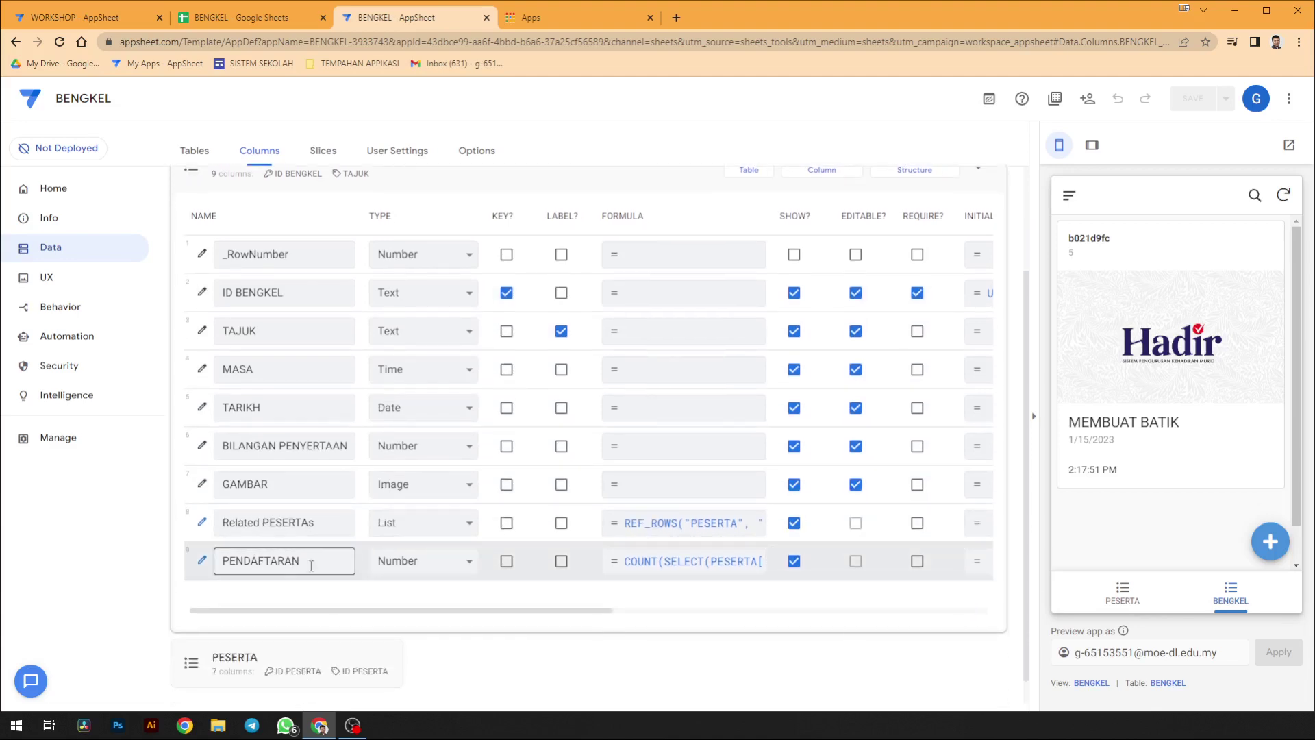
{"action": "left_click", "coordinate": [201, 561]}
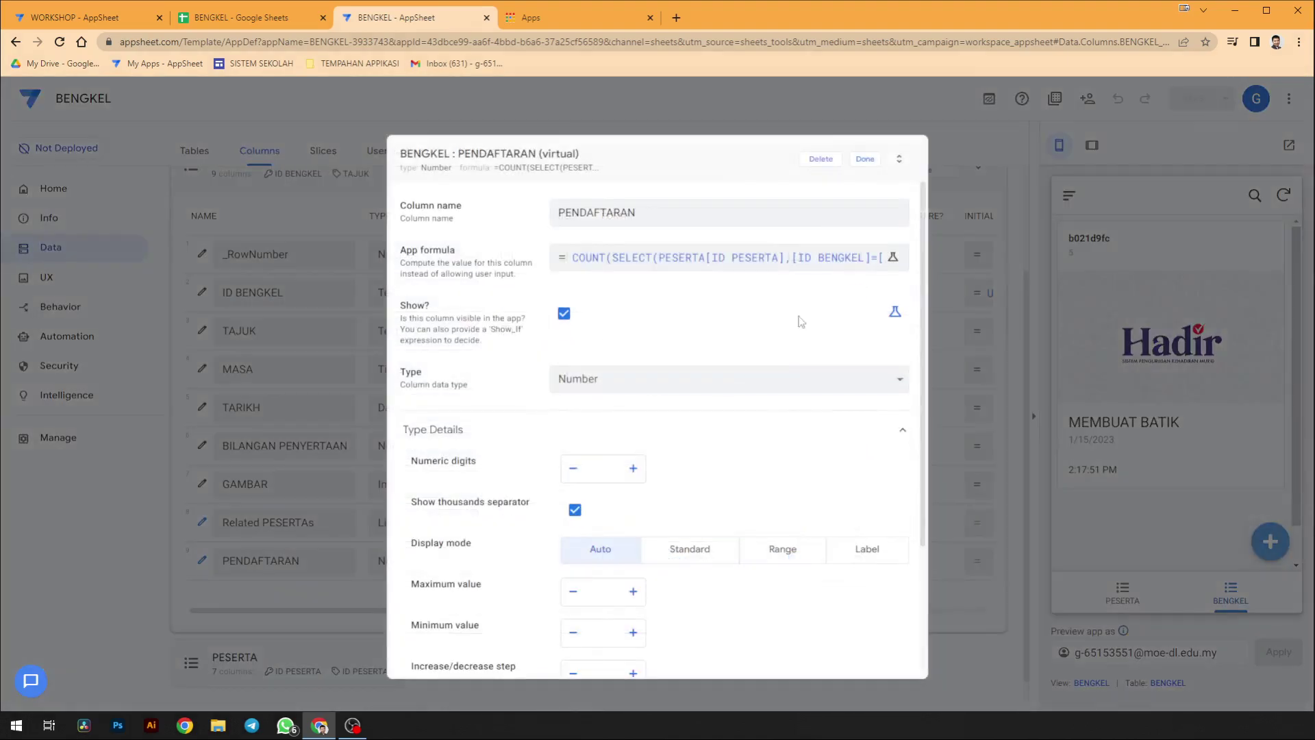
{"action": "left_click", "coordinate": [826, 271]}
{"action": "left_click", "coordinate": [948, 287]}
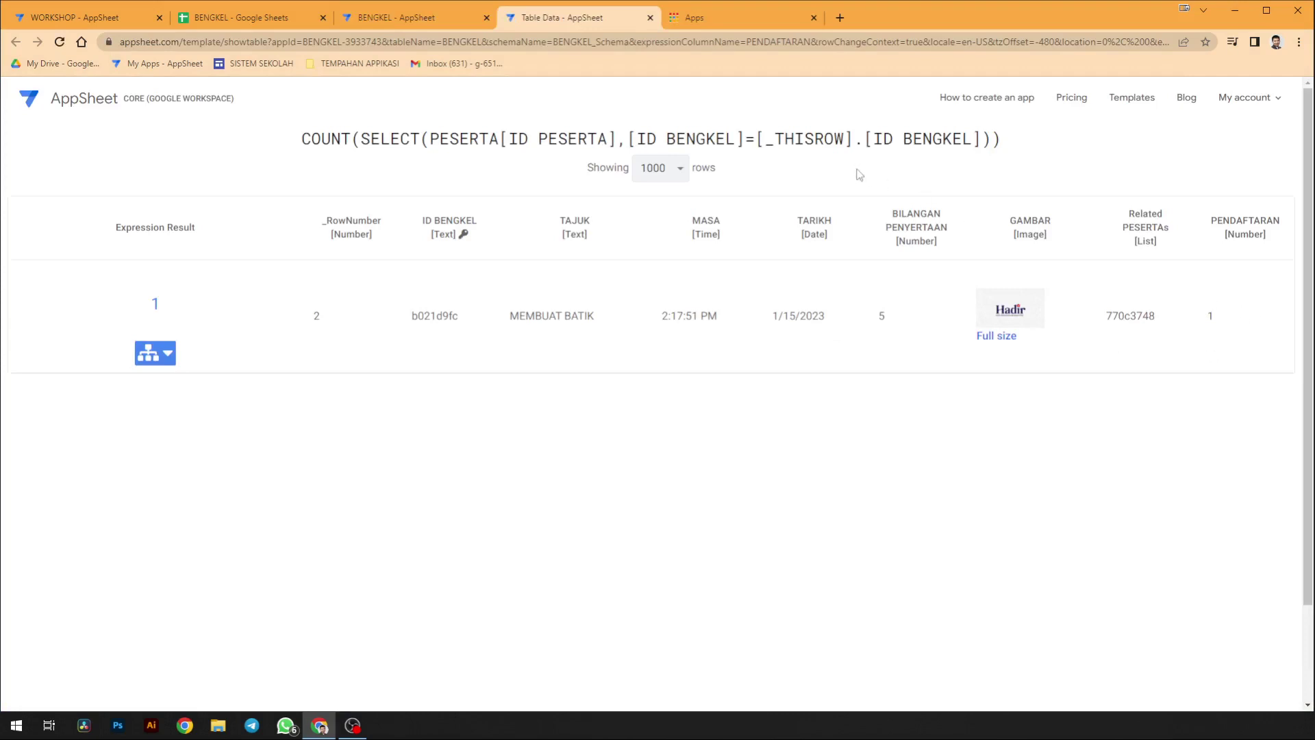
{"action": "left_click", "coordinate": [650, 19]}
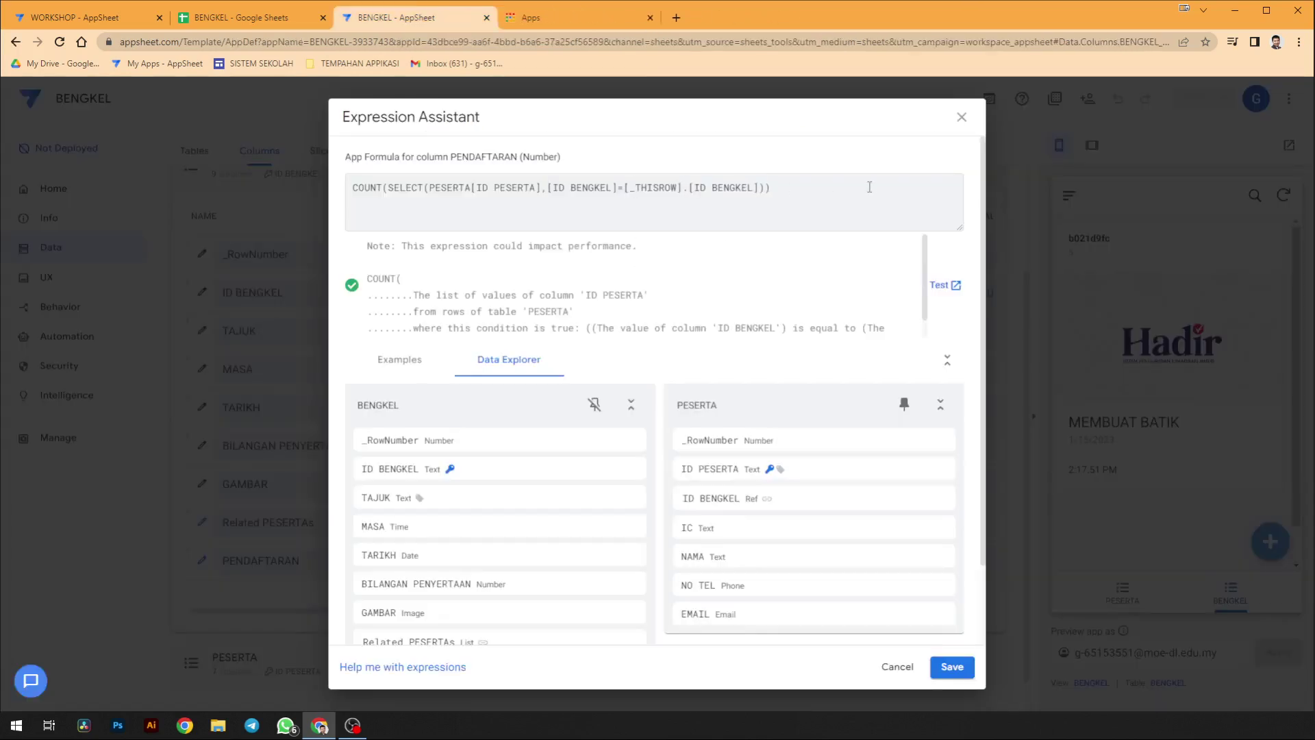
{"action": "left_click", "coordinate": [961, 117]}
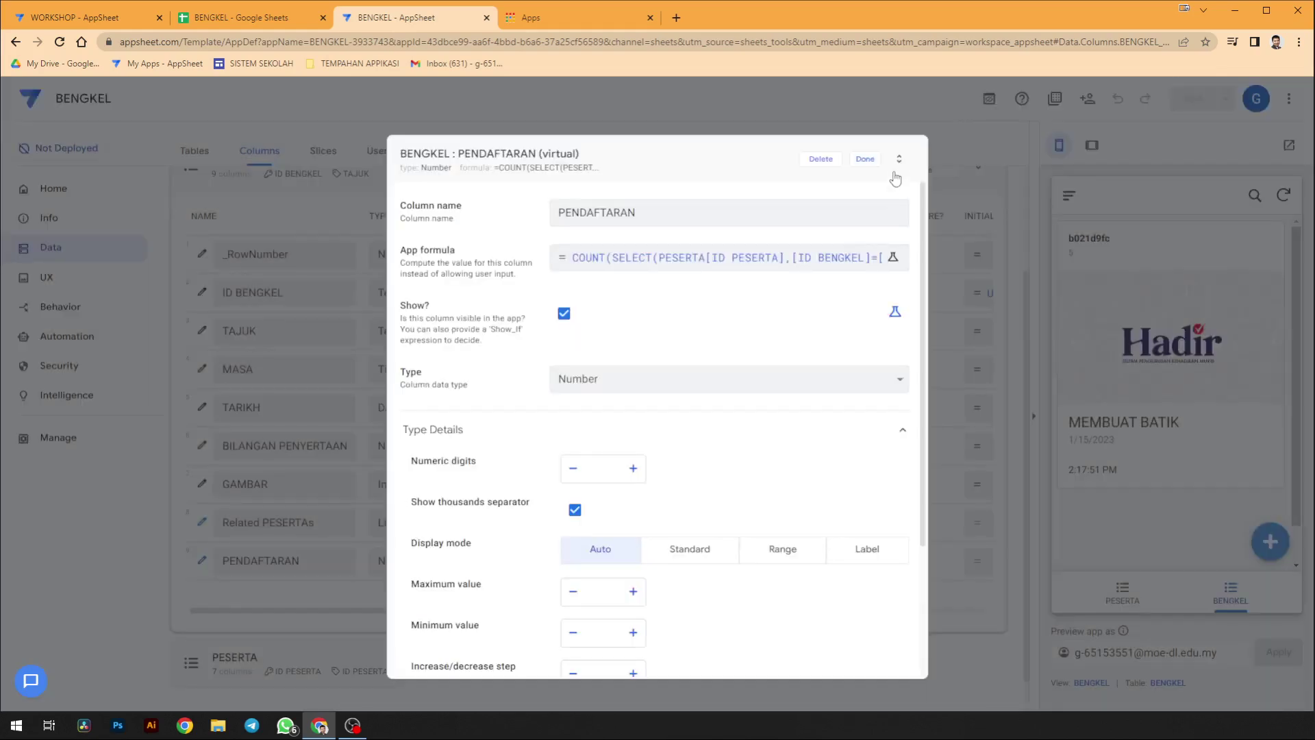
{"action": "left_click", "coordinate": [865, 159]}
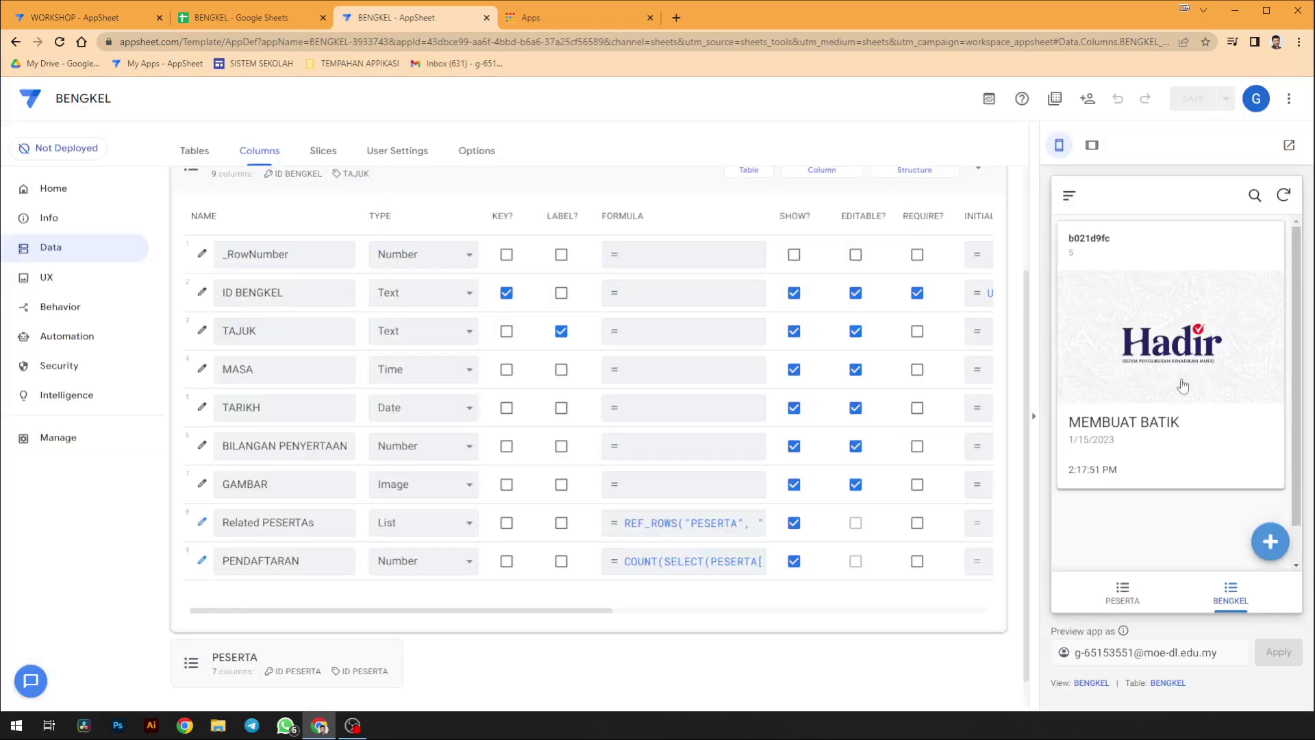
- Open the BENGKEL view settings down to its card Layout section
{"action": "left_click", "coordinate": [1091, 682]}
{"action": "scroll", "coordinate": [554, 521], "scroll_direction": "down", "scroll_amount": 3}
{"action": "scroll", "coordinate": [553, 522], "scroll_direction": "down", "scroll_amount": 4}
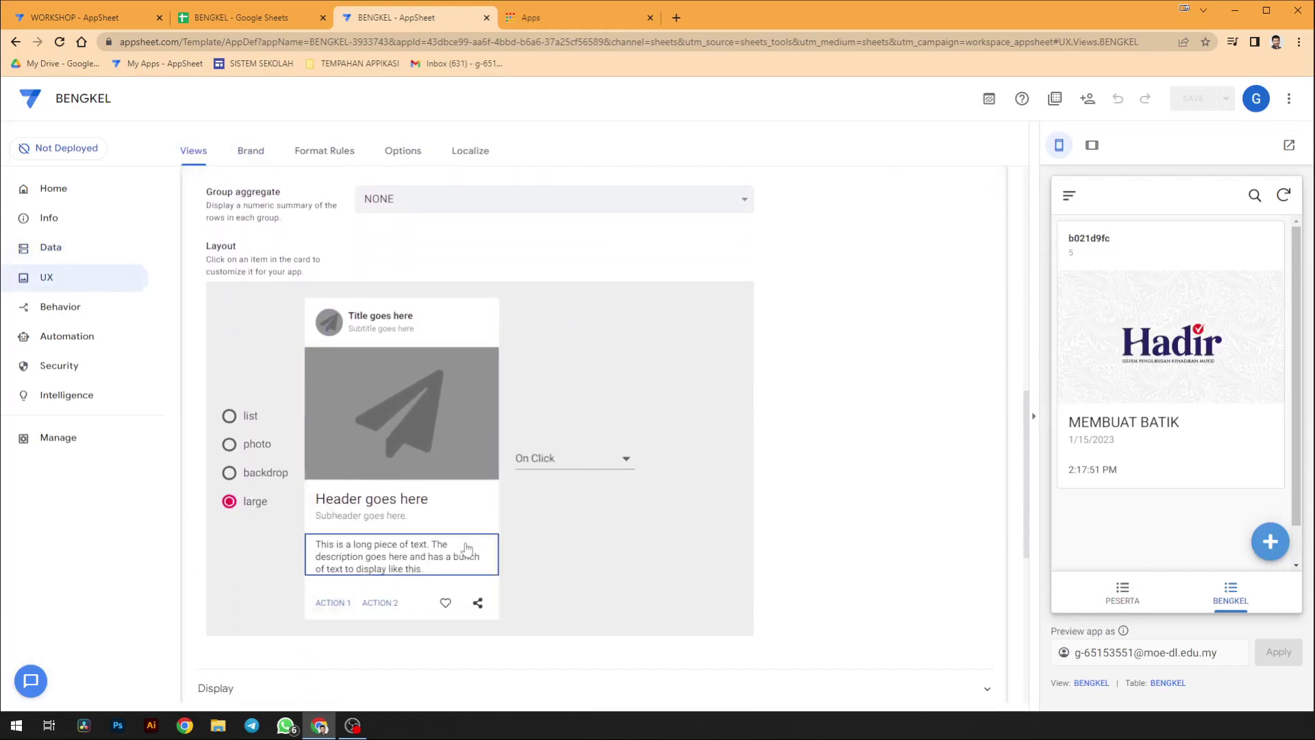
- Inspect the card's layout areas and set the title column to BILANGAN PENYERTAAN
{"action": "left_click", "coordinate": [574, 458]}
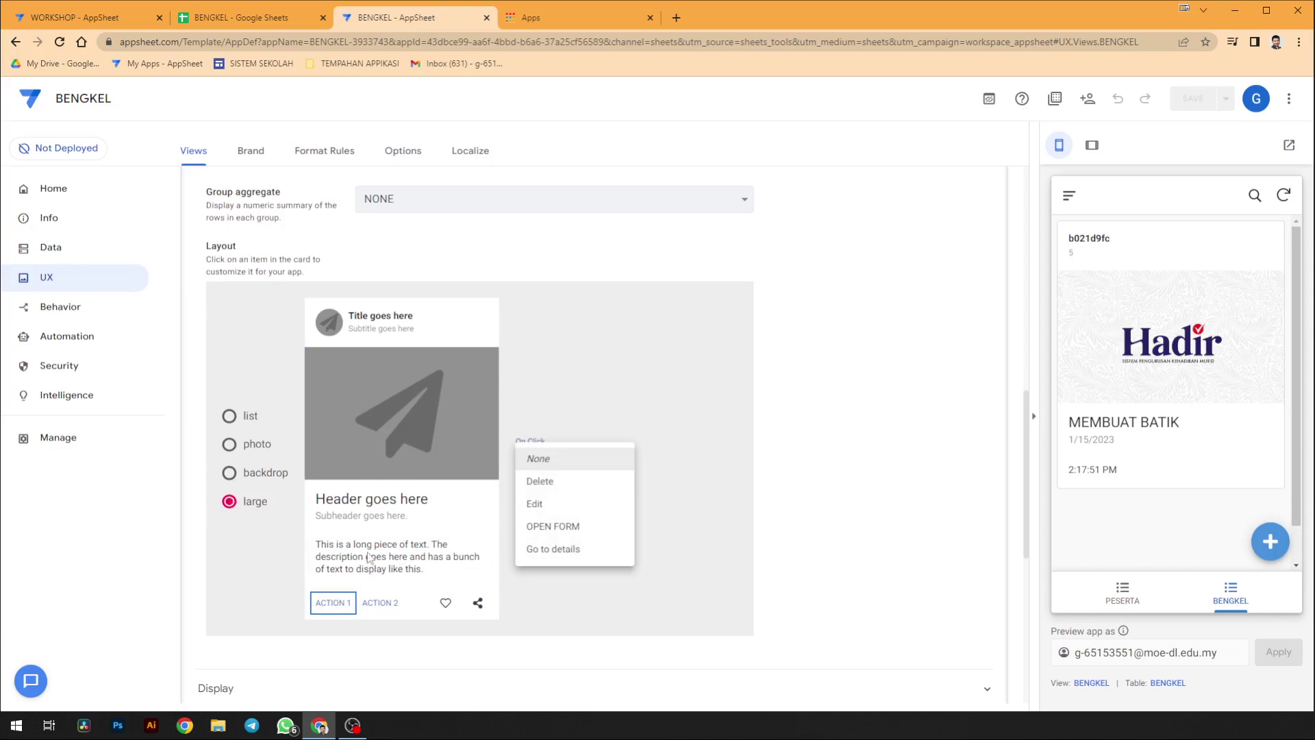
{"action": "left_click", "coordinate": [368, 557]}
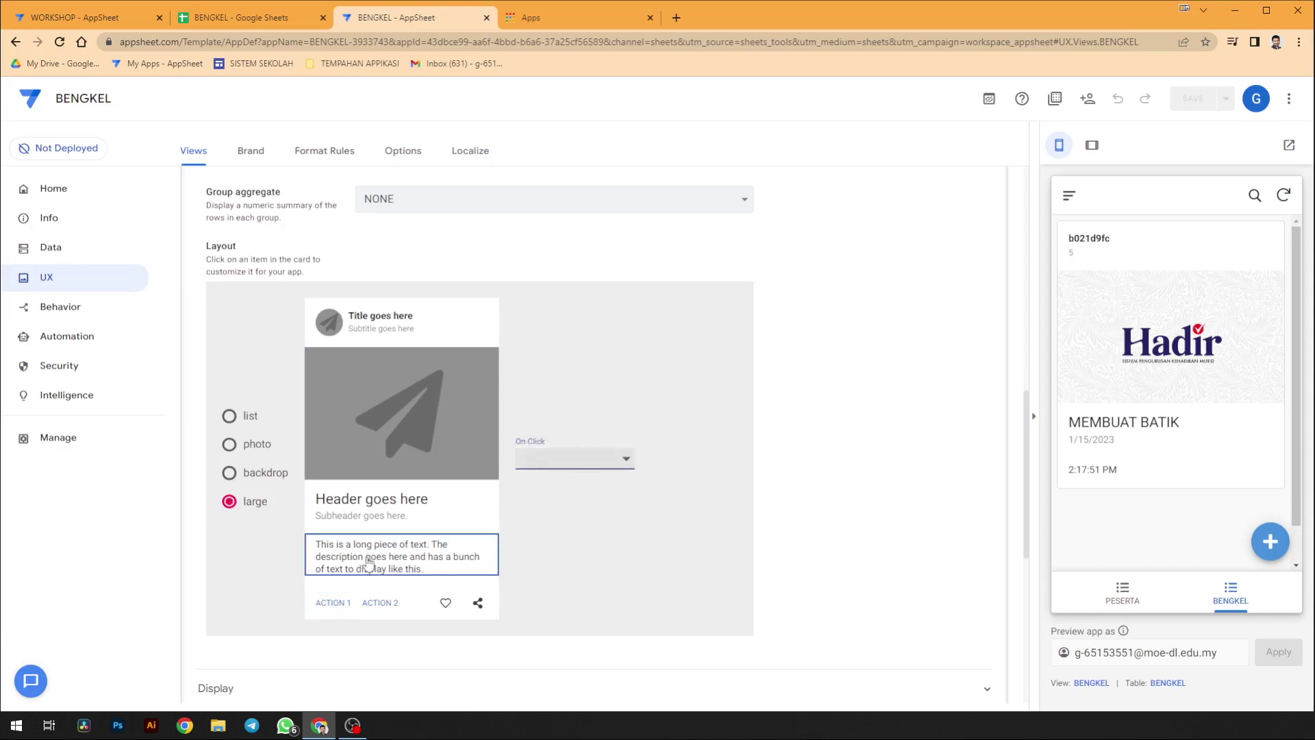
{"action": "left_click", "coordinate": [370, 519]}
{"action": "left_click", "coordinate": [370, 499]}
{"action": "left_click", "coordinate": [366, 331]}
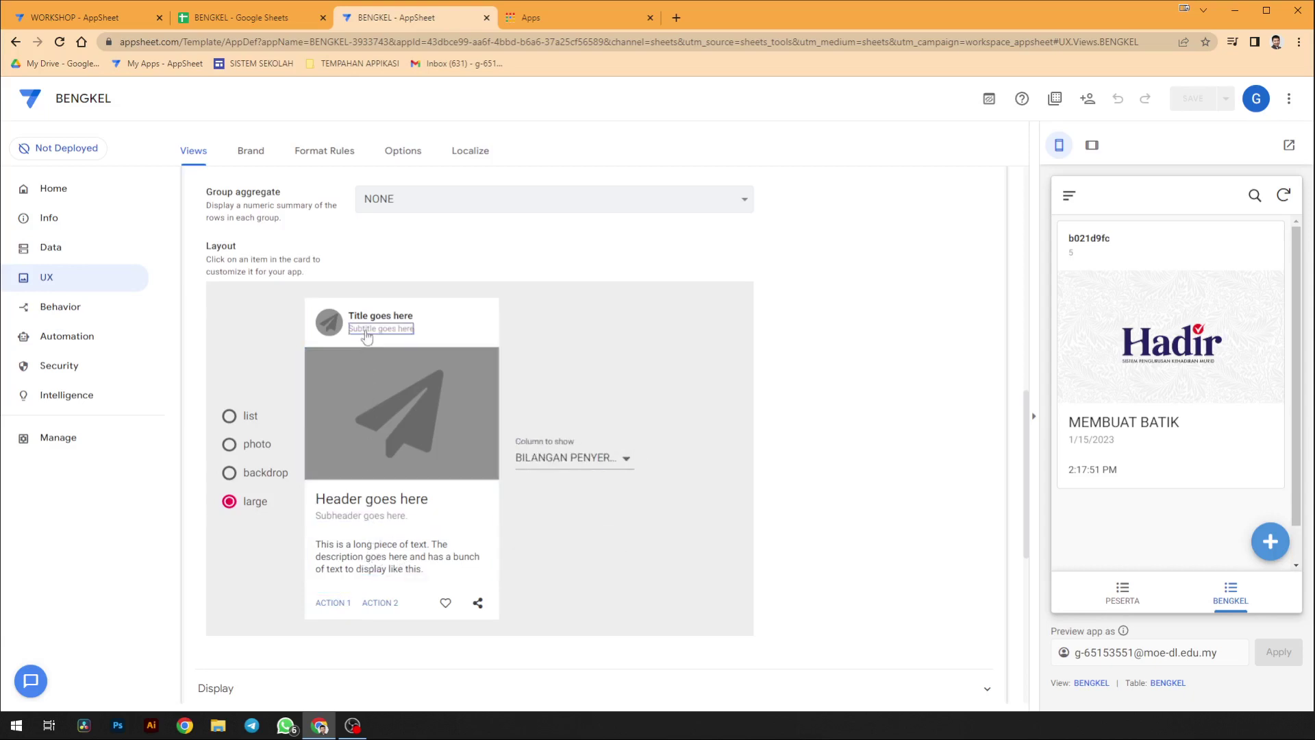
{"action": "left_click", "coordinate": [369, 319]}
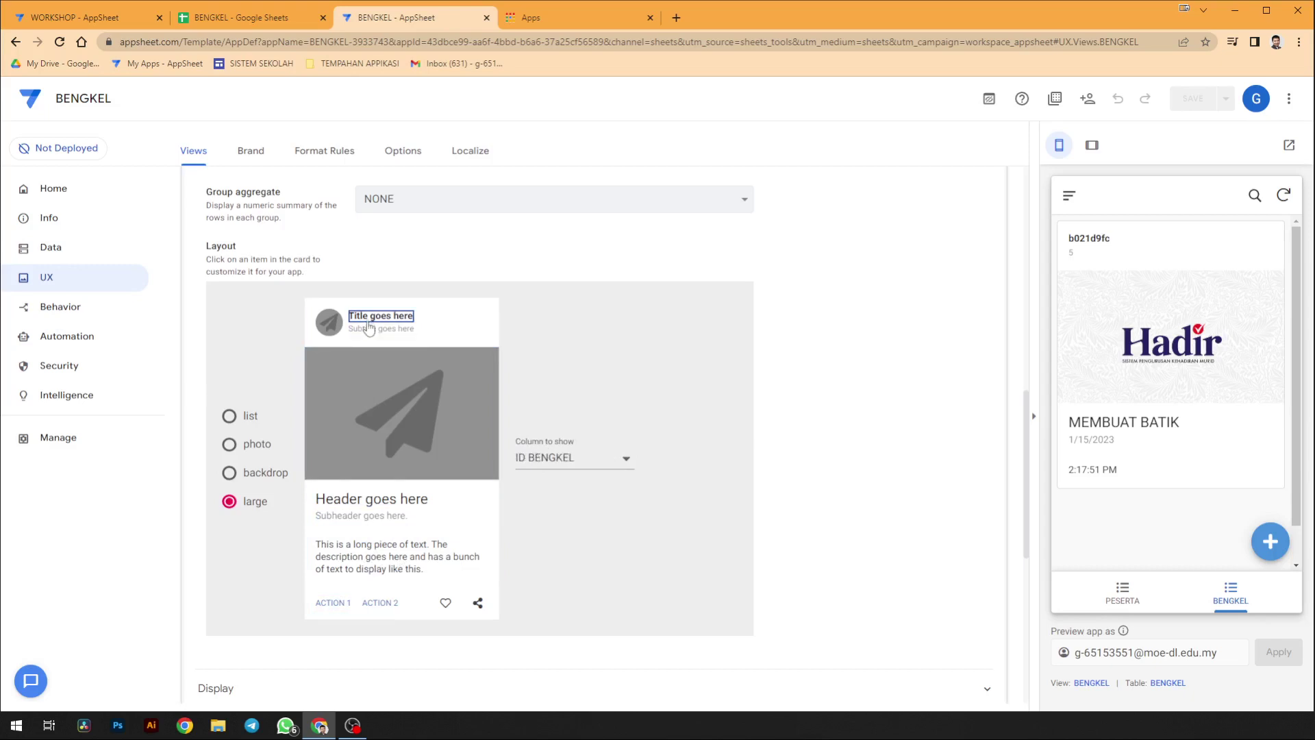
{"action": "left_click", "coordinate": [624, 458]}
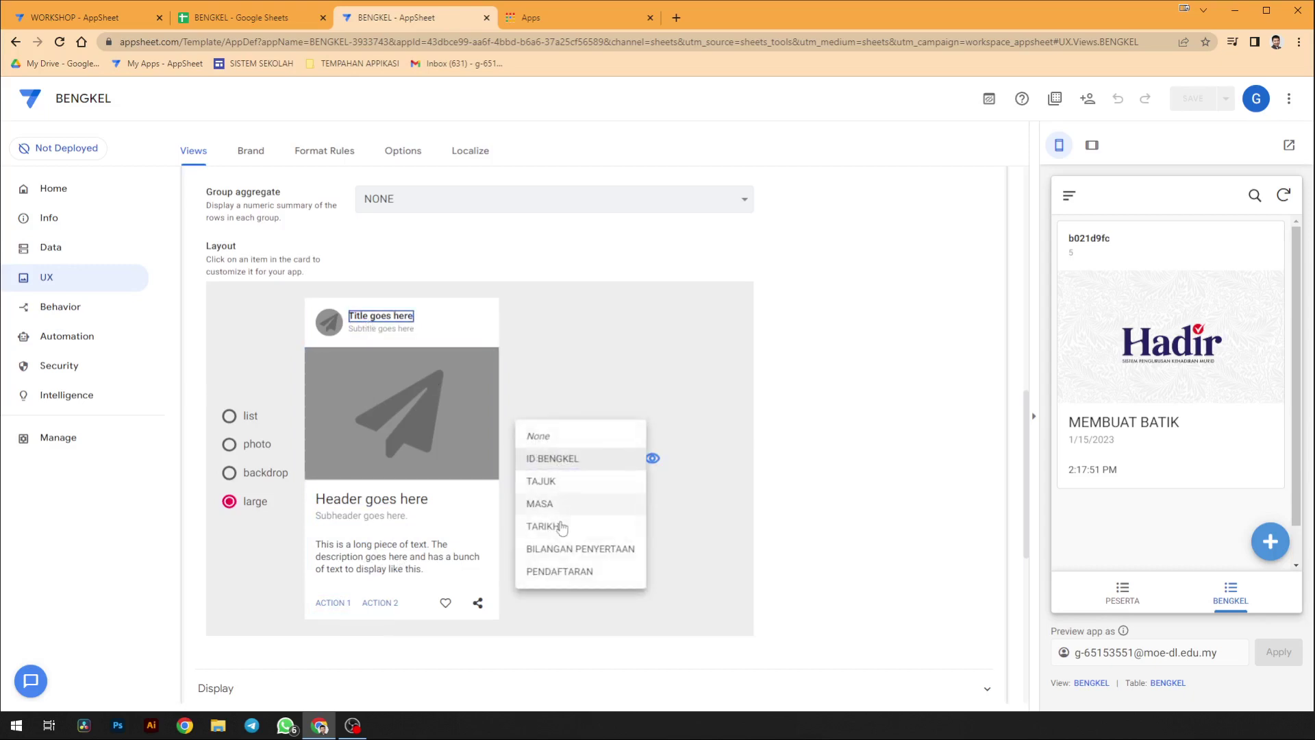
{"action": "left_click", "coordinate": [579, 548]}
- Set the card's subtitle column to PENDAFTARAN
{"action": "left_click", "coordinate": [408, 334]}
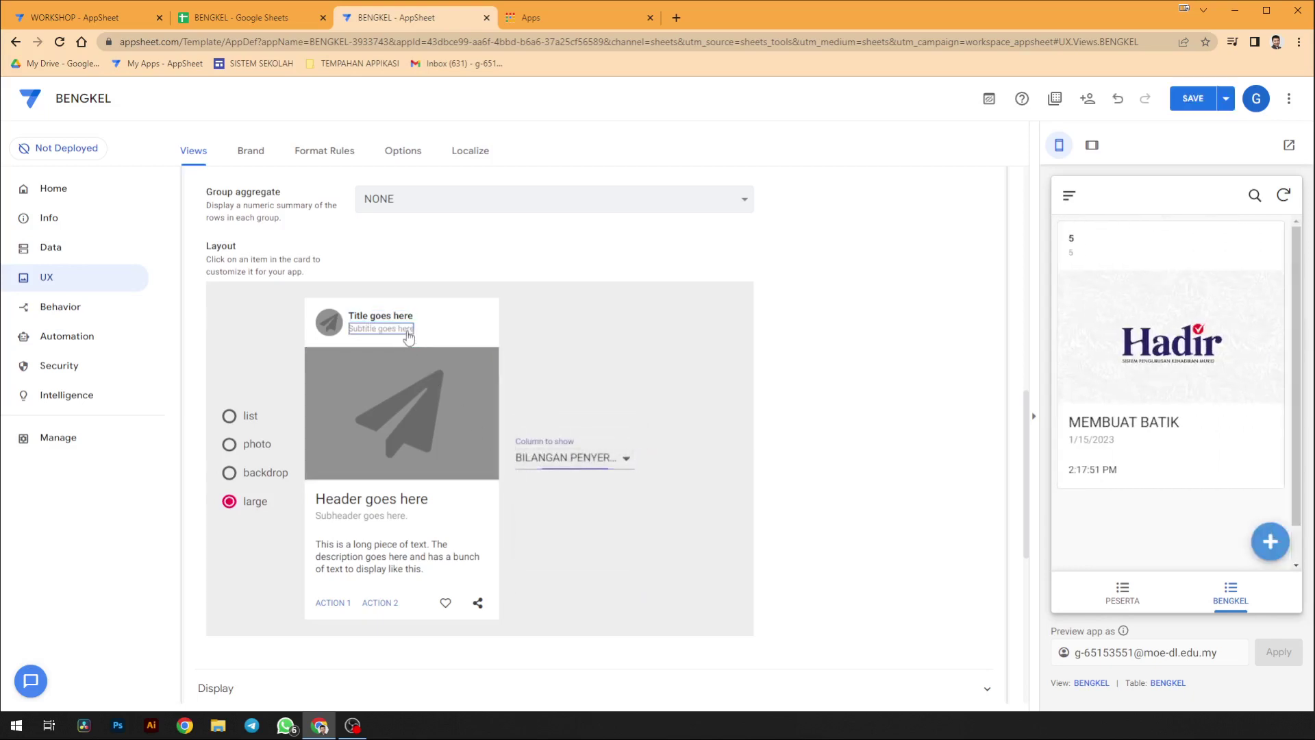
{"action": "left_click", "coordinate": [589, 457]}
{"action": "left_click", "coordinate": [572, 483]}
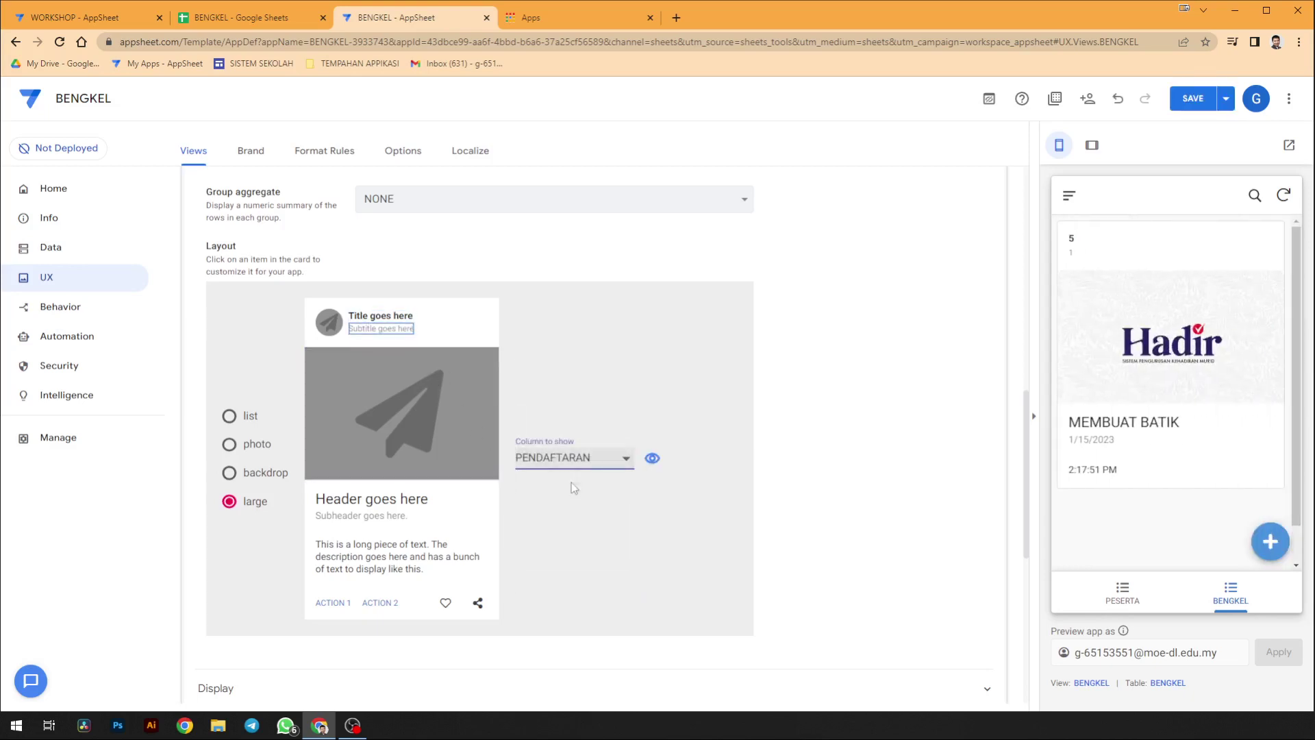
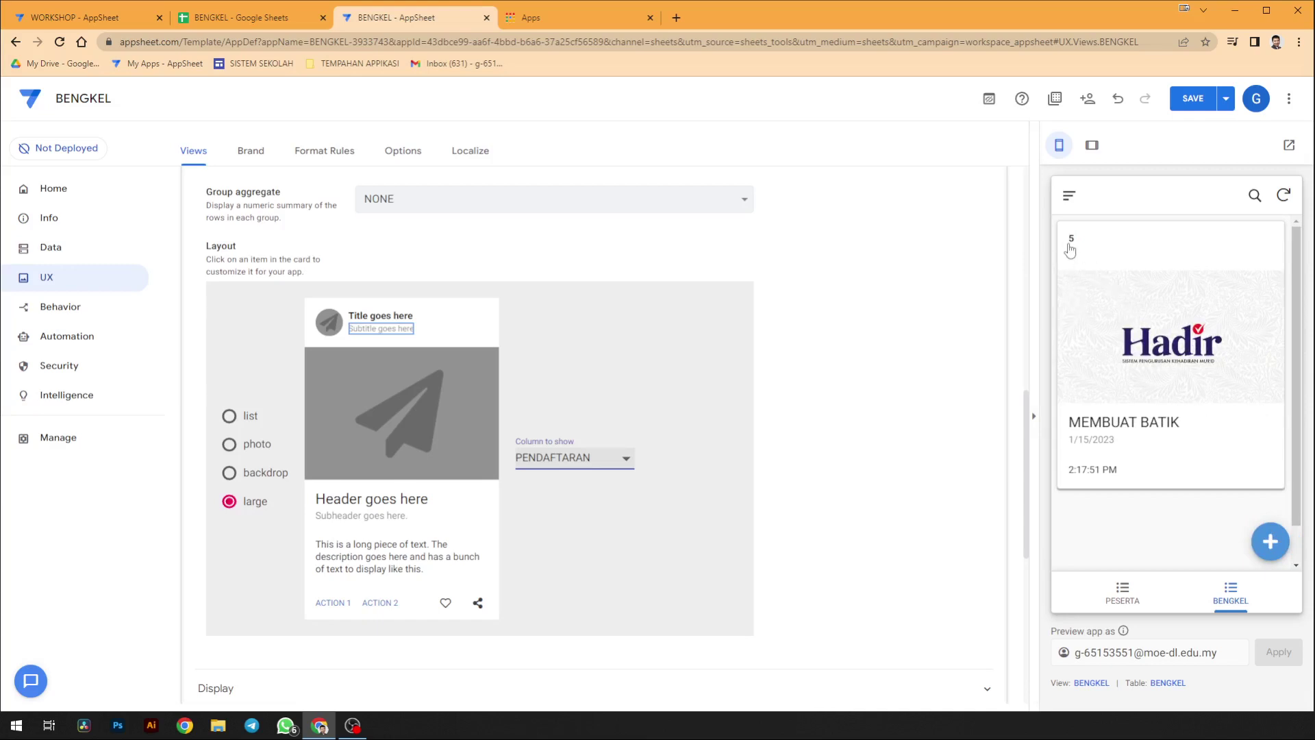
- Try the MEMBUAT BATIK card in the preview, then find the OPEN FORM action under Behavior
{"action": "left_click", "coordinate": [1164, 333]}
{"action": "left_click", "coordinate": [1071, 198]}
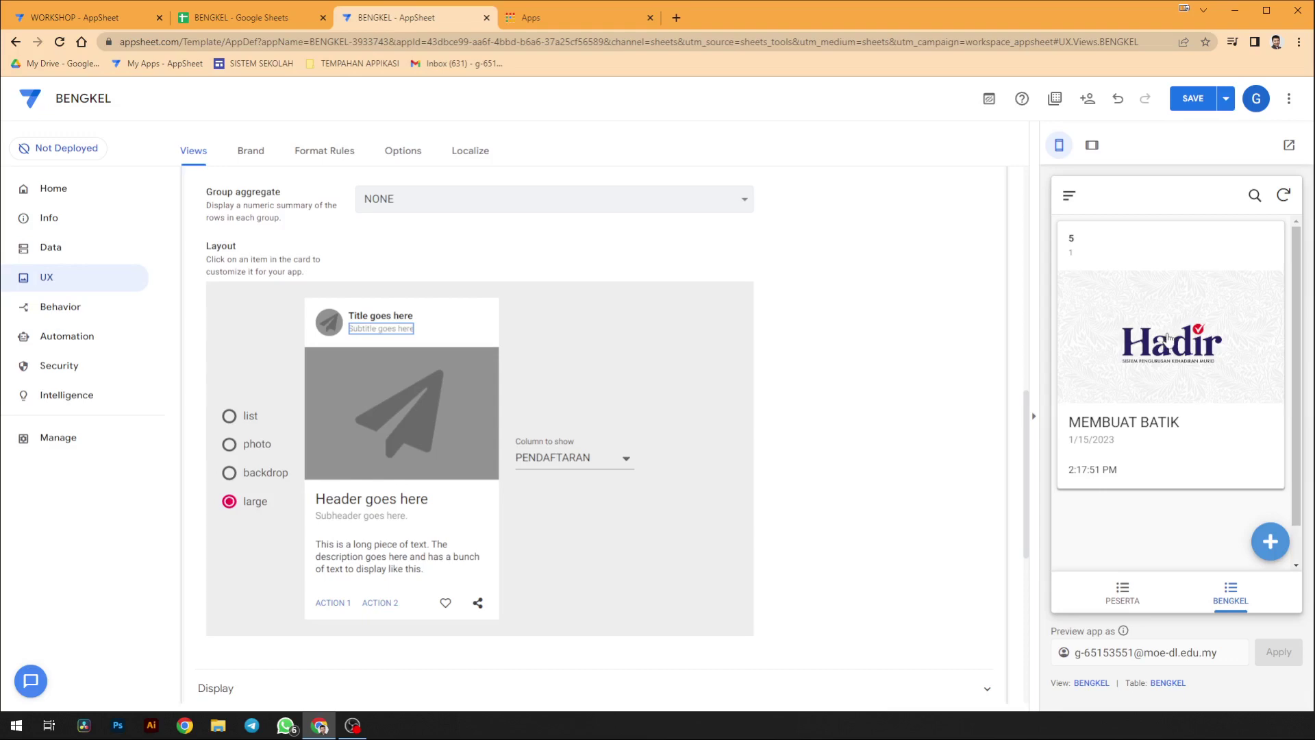
{"action": "left_click", "coordinate": [118, 315]}
{"action": "scroll", "coordinate": [507, 480], "scroll_direction": "down", "scroll_amount": 3}
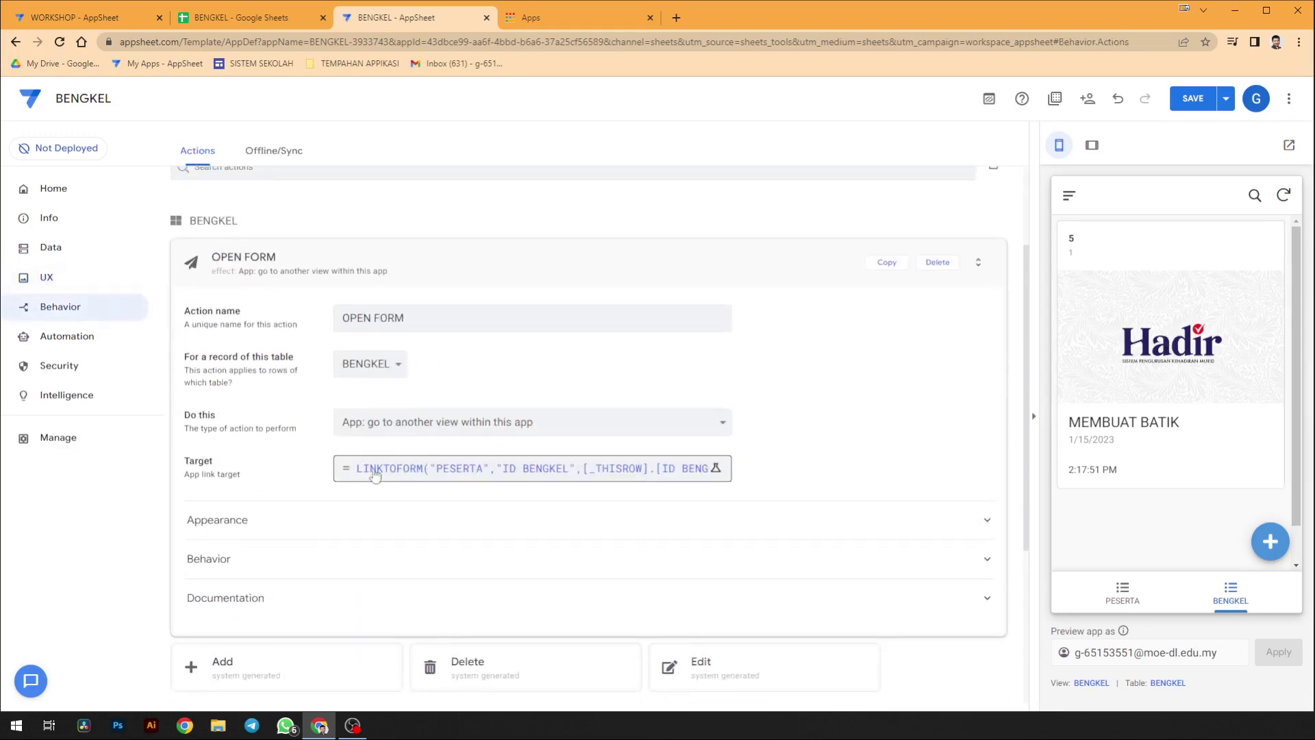
- Wrap the OPEN FORM target in IF with the condition [BILANGAN PENYERTAAN]>[PENDAFTARAN]
{"action": "left_click", "coordinate": [526, 466]}
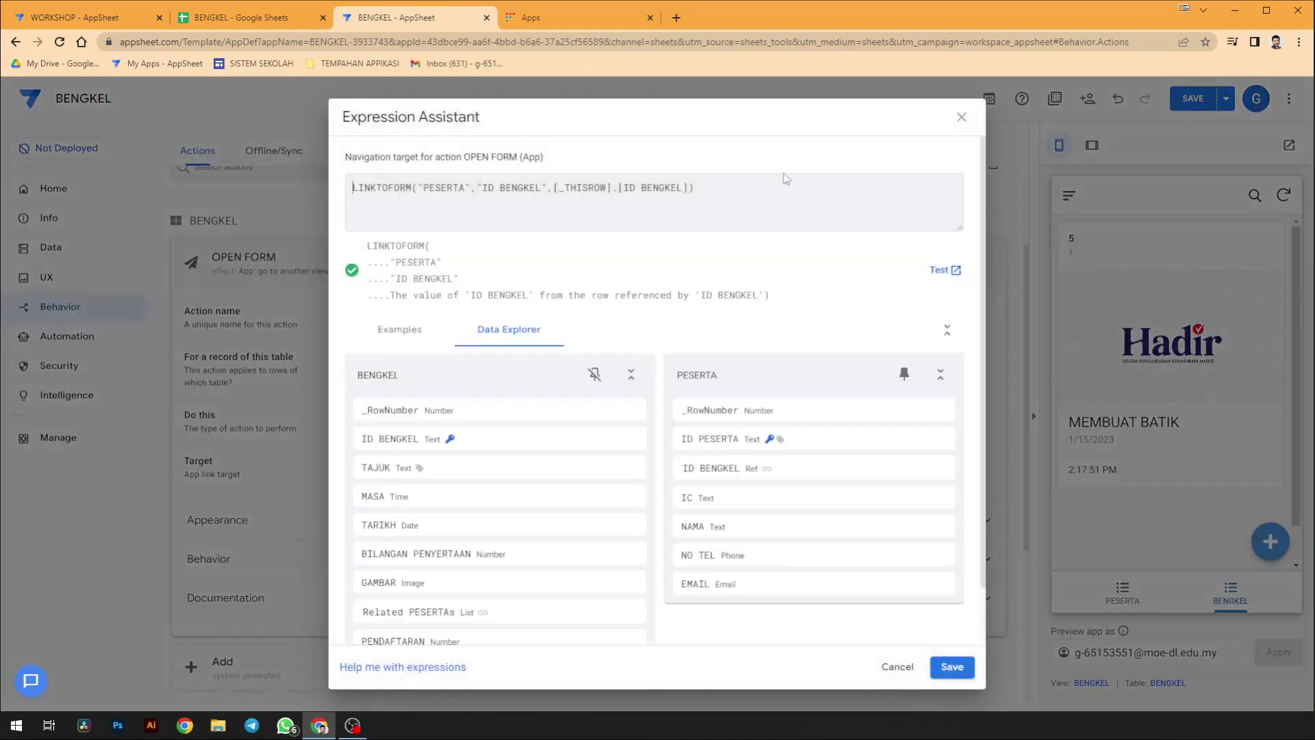
{"action": "type", "text": "IF()"}
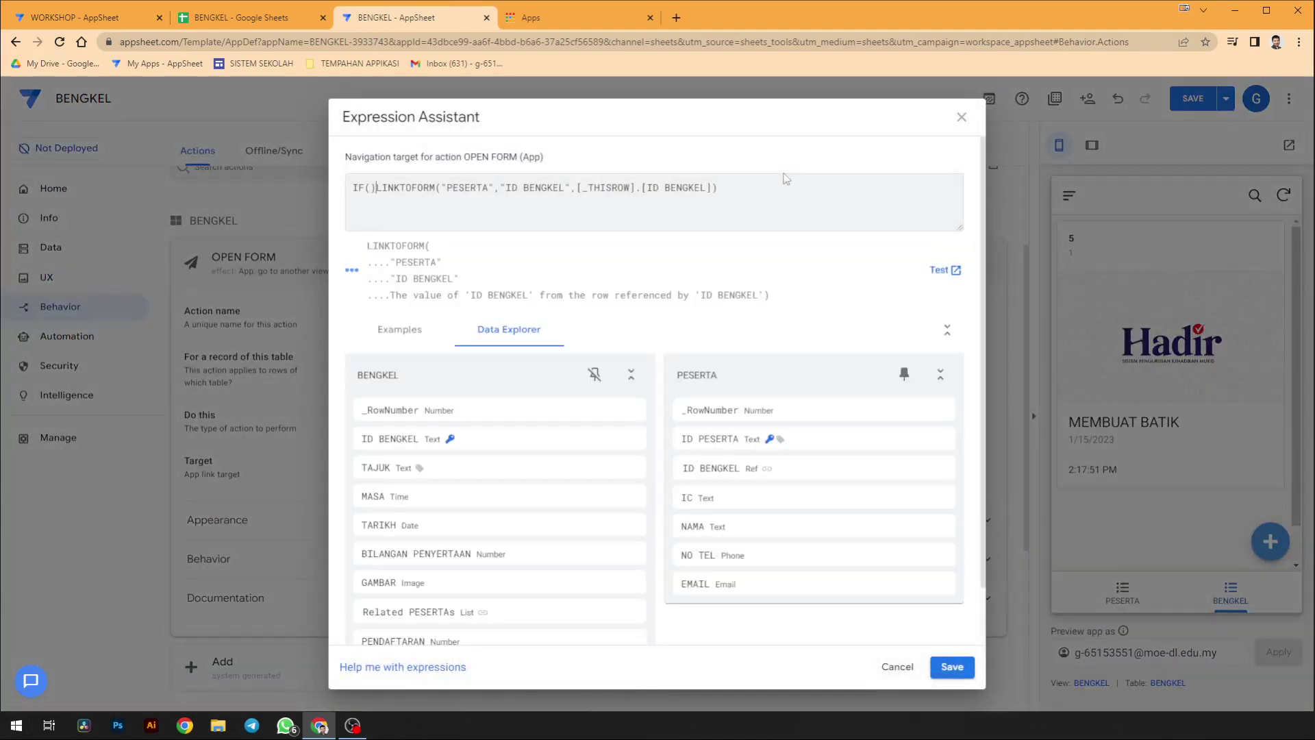
{"action": "key", "text": "BackSpace"}
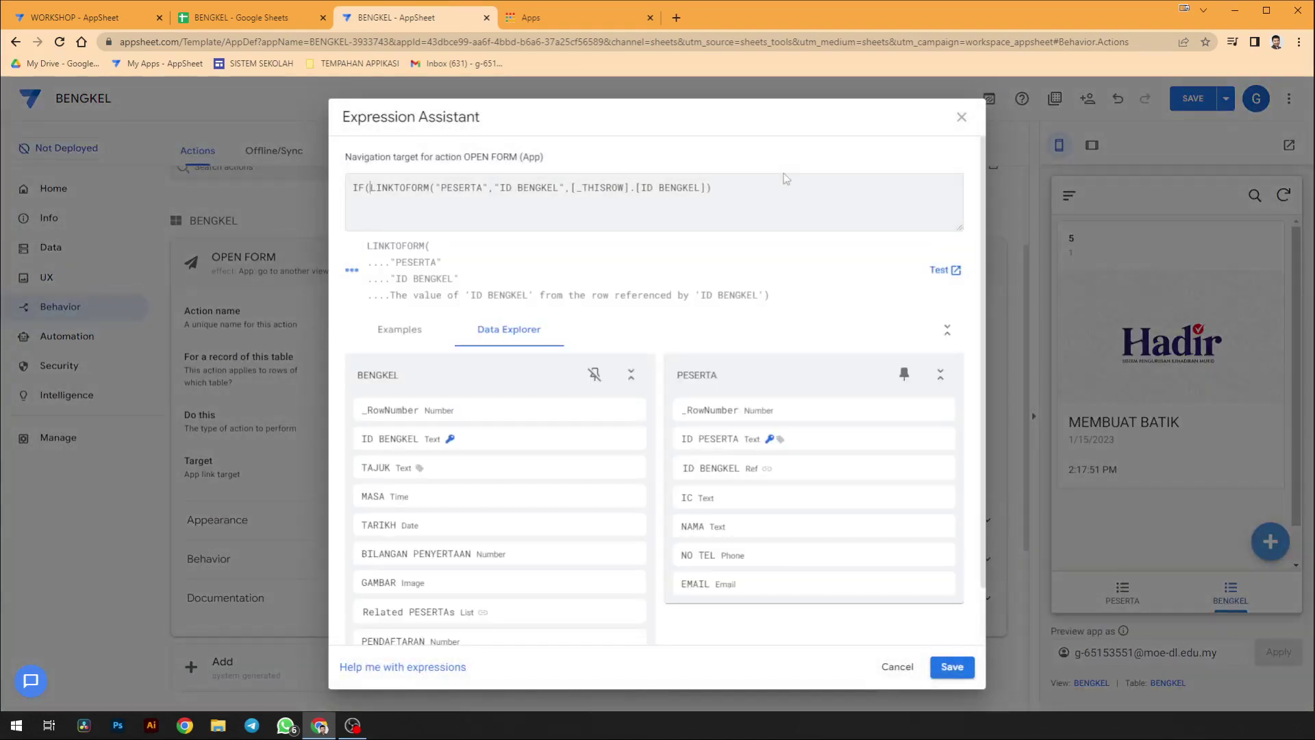
{"action": "left_click", "coordinate": [793, 189]}
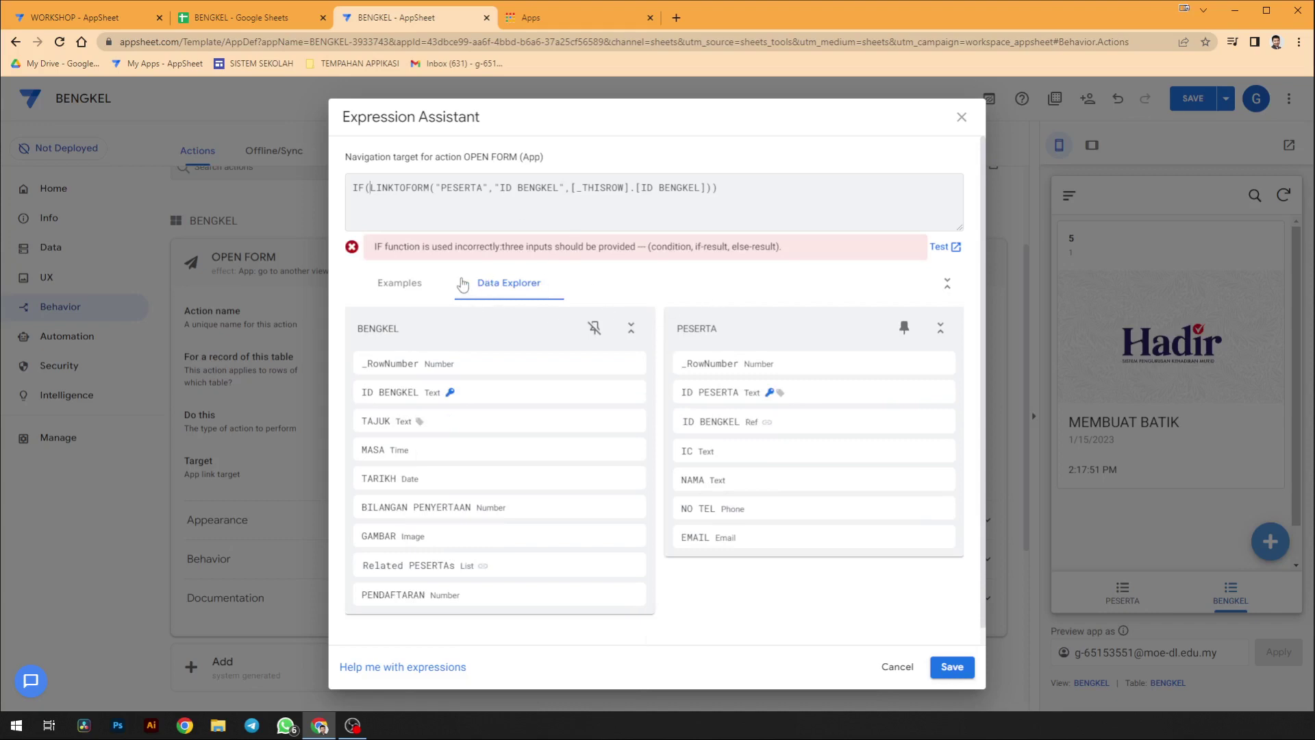
{"action": "left_click", "coordinate": [411, 281]}
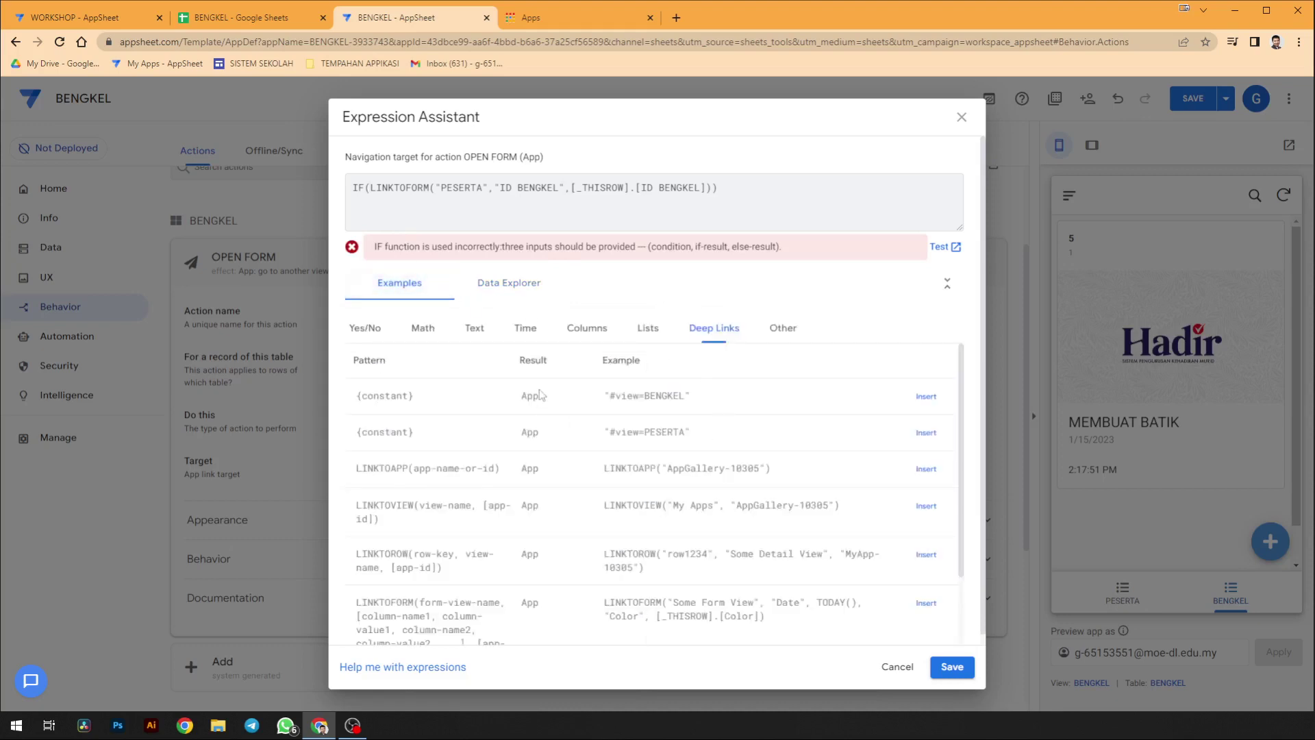
{"action": "left_click", "coordinate": [502, 293]}
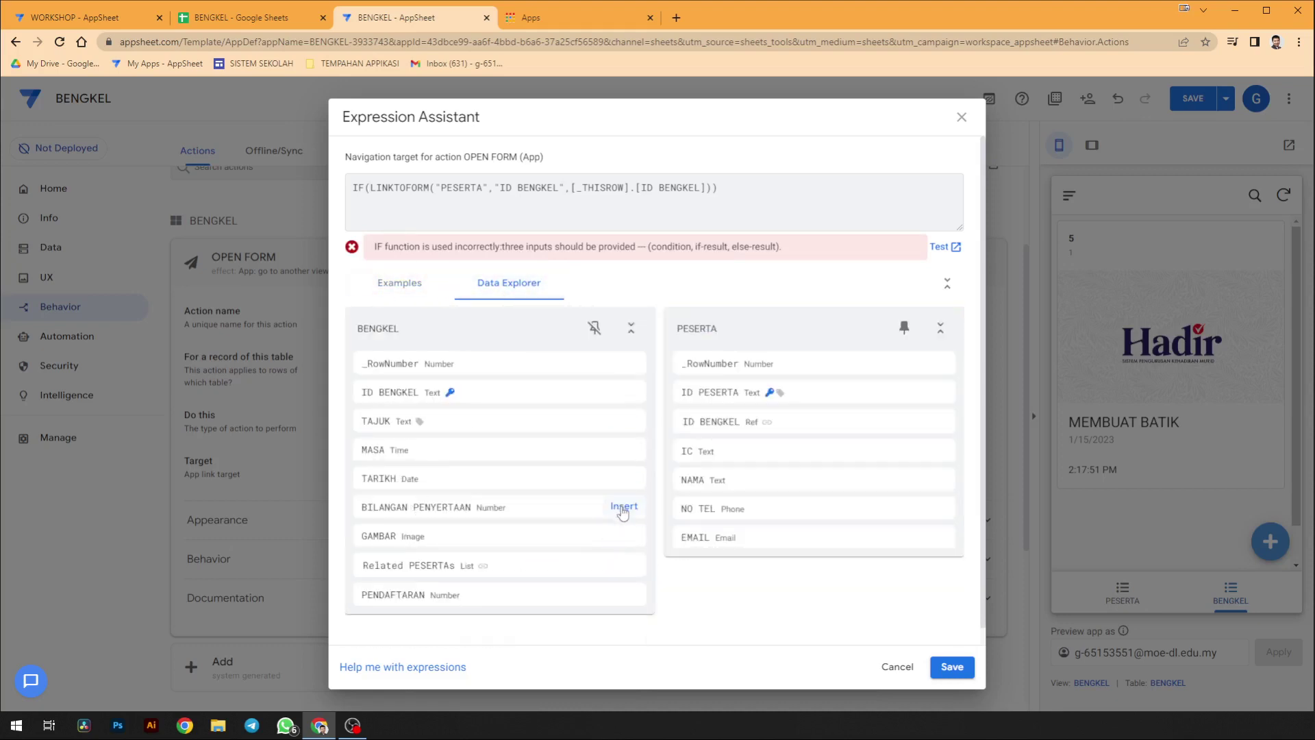
{"action": "left_click", "coordinate": [624, 506]}
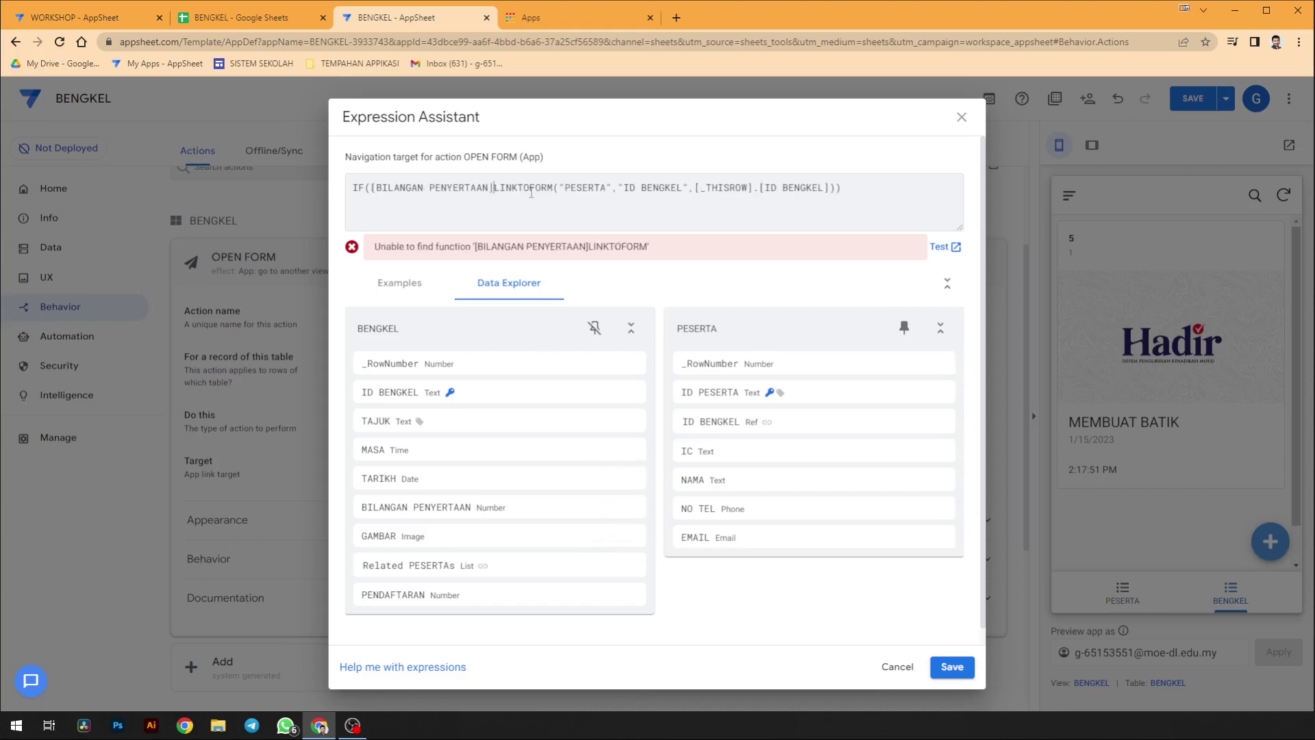
{"action": "type", "text": ">"}
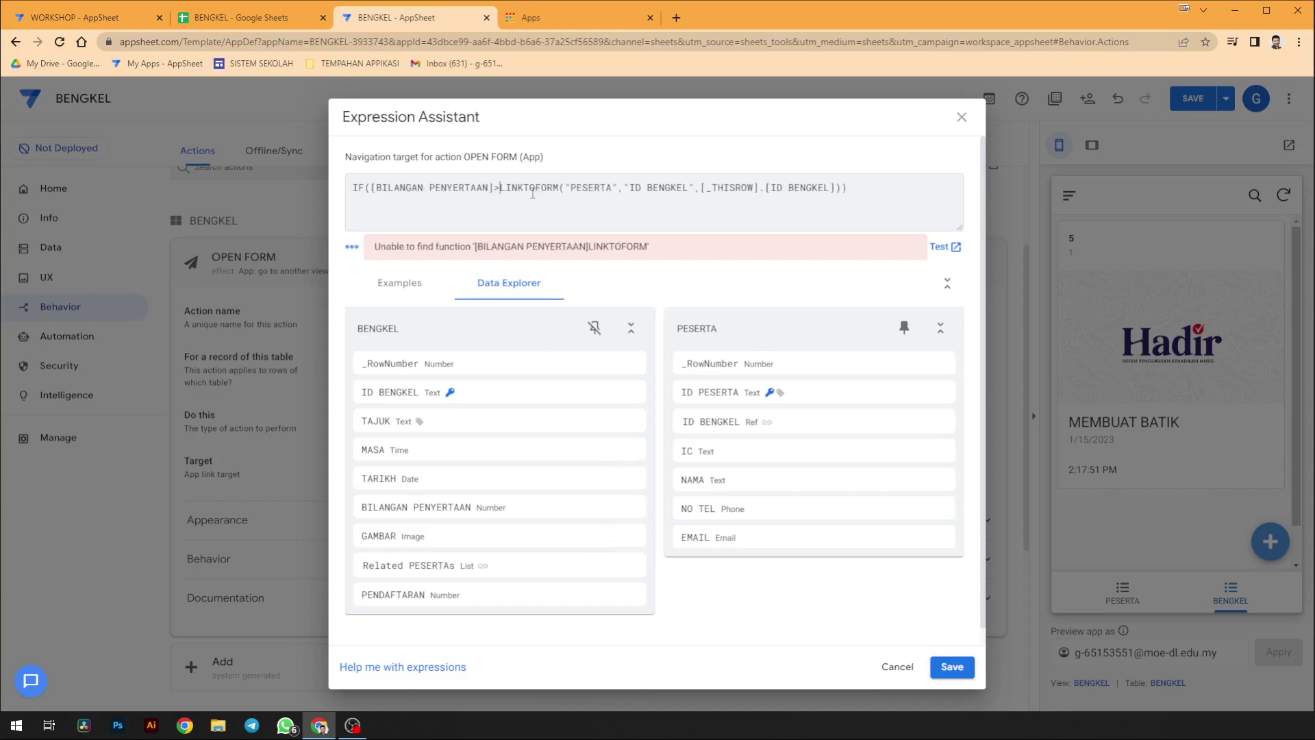
{"action": "type", "text": "="}
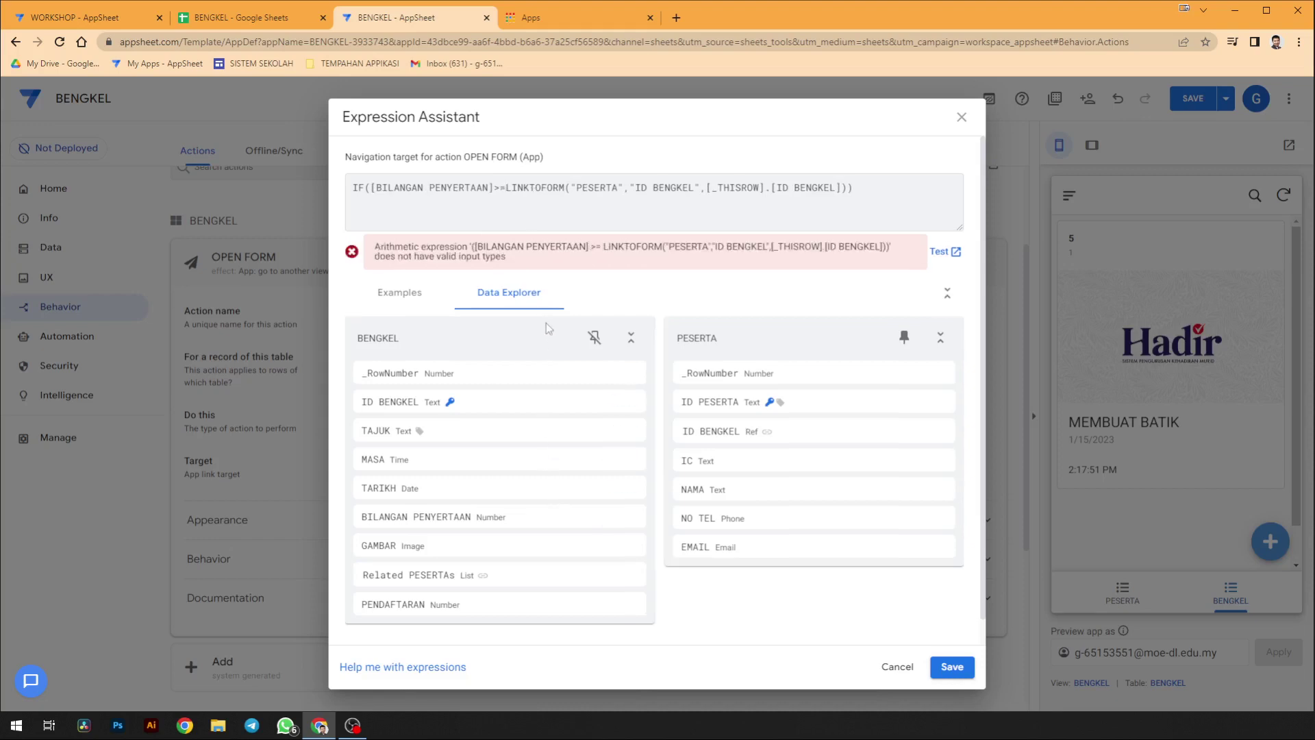
{"action": "key", "text": "BackSpace"}
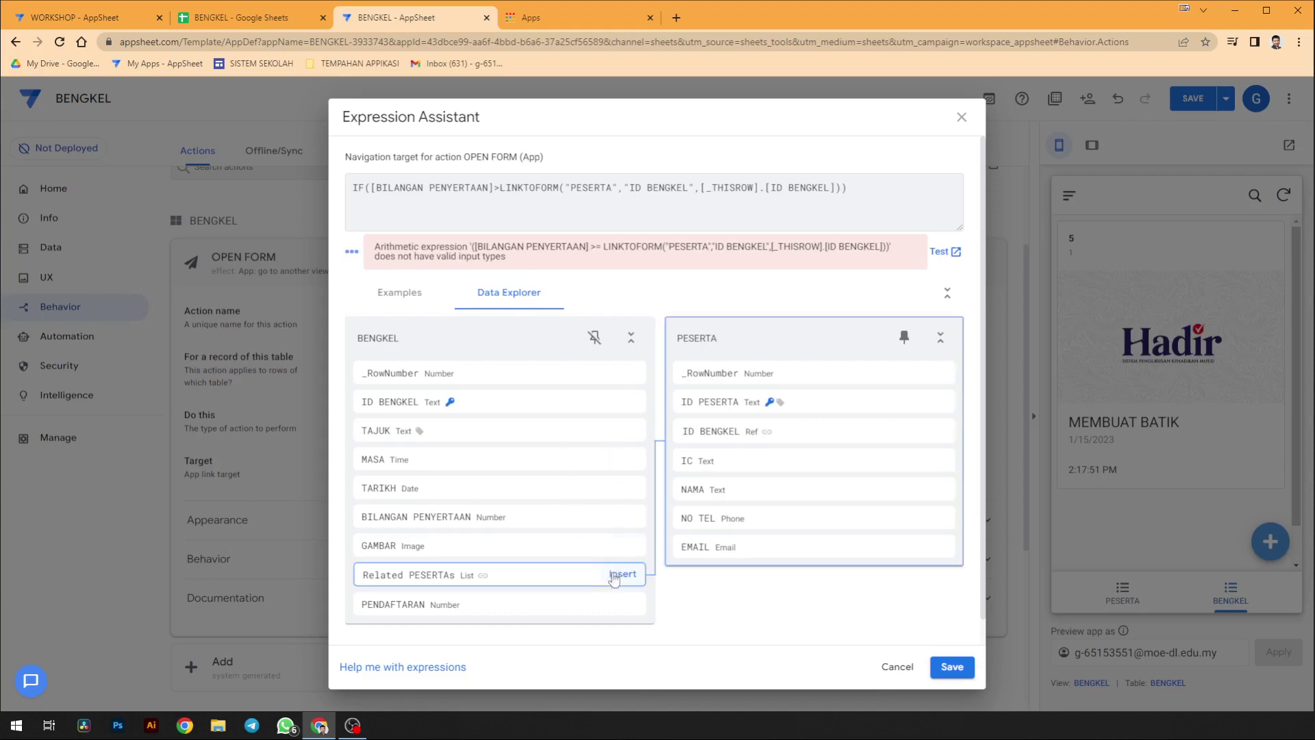
{"action": "left_click", "coordinate": [623, 605]}
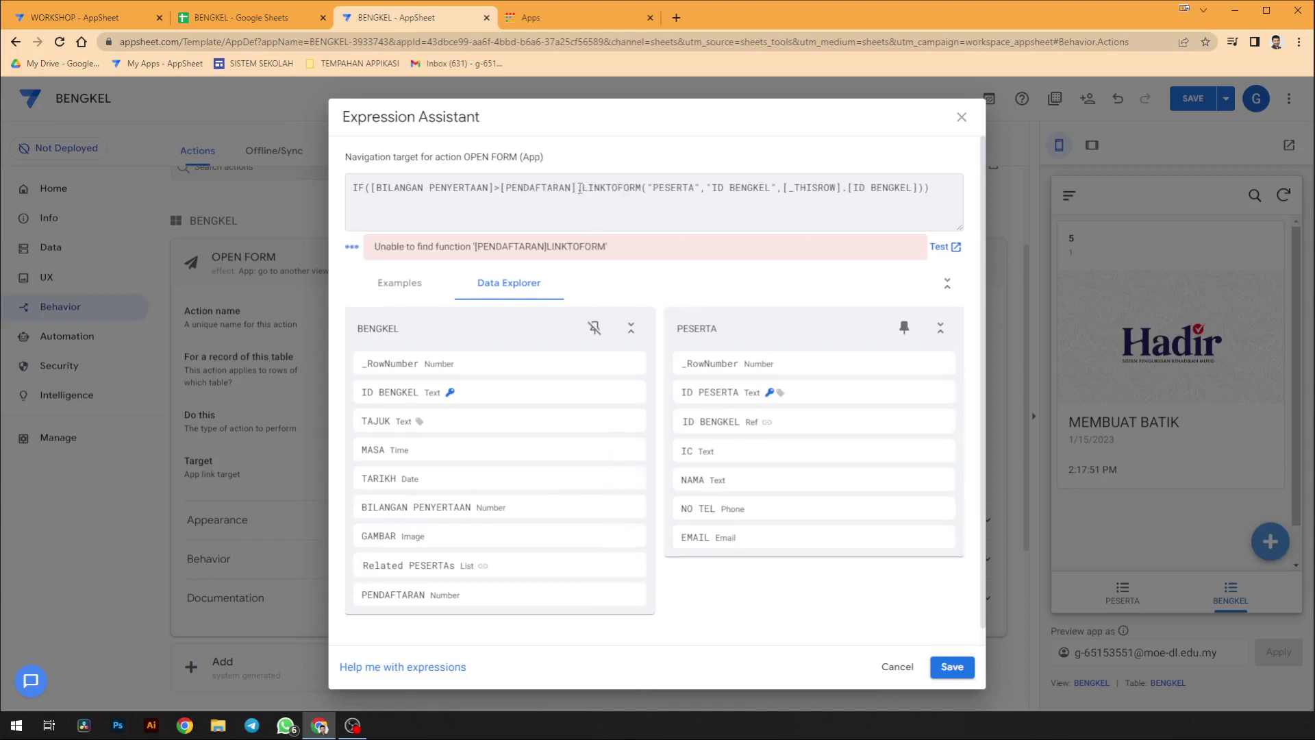
- Separate the condition from LINKTOFORM with a comma and add an empty "" else-result
{"action": "type", "text": "="}
{"action": "key", "text": "BackSpace"}
{"action": "key", "text": "BackSpace"}
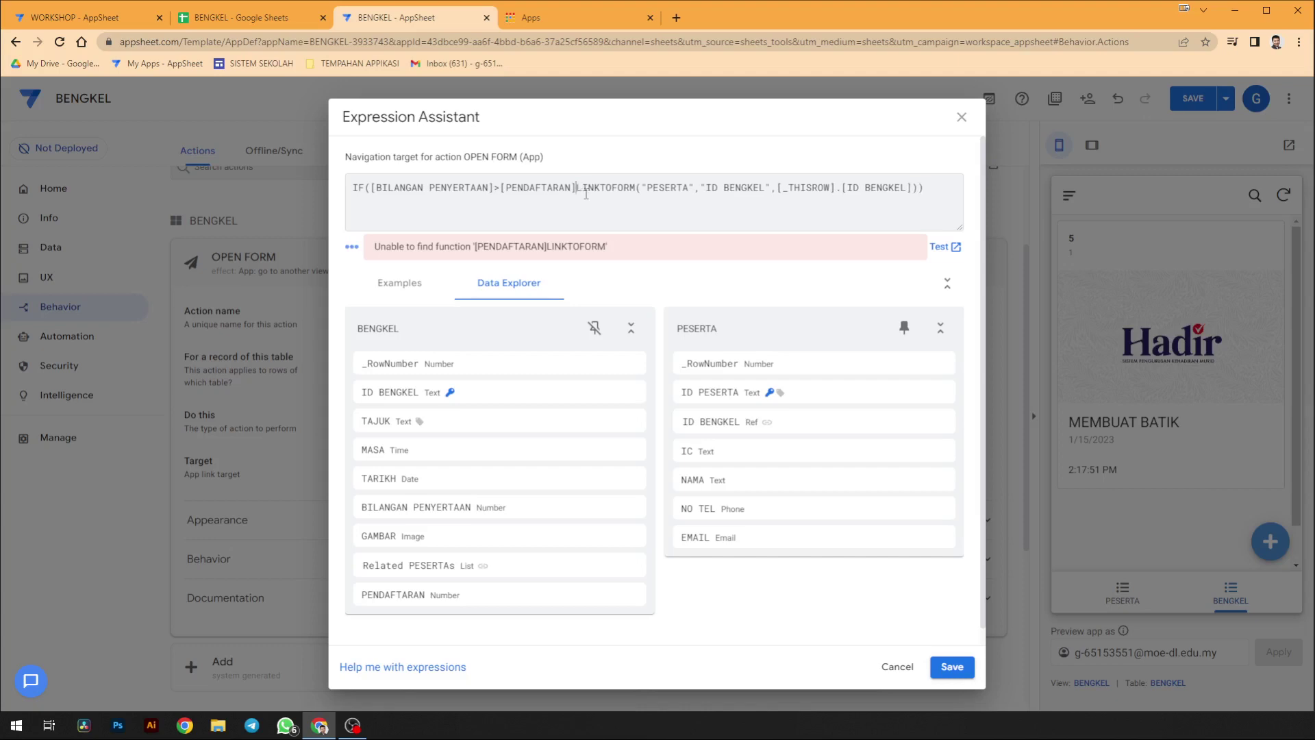
{"action": "type", "text": ","}
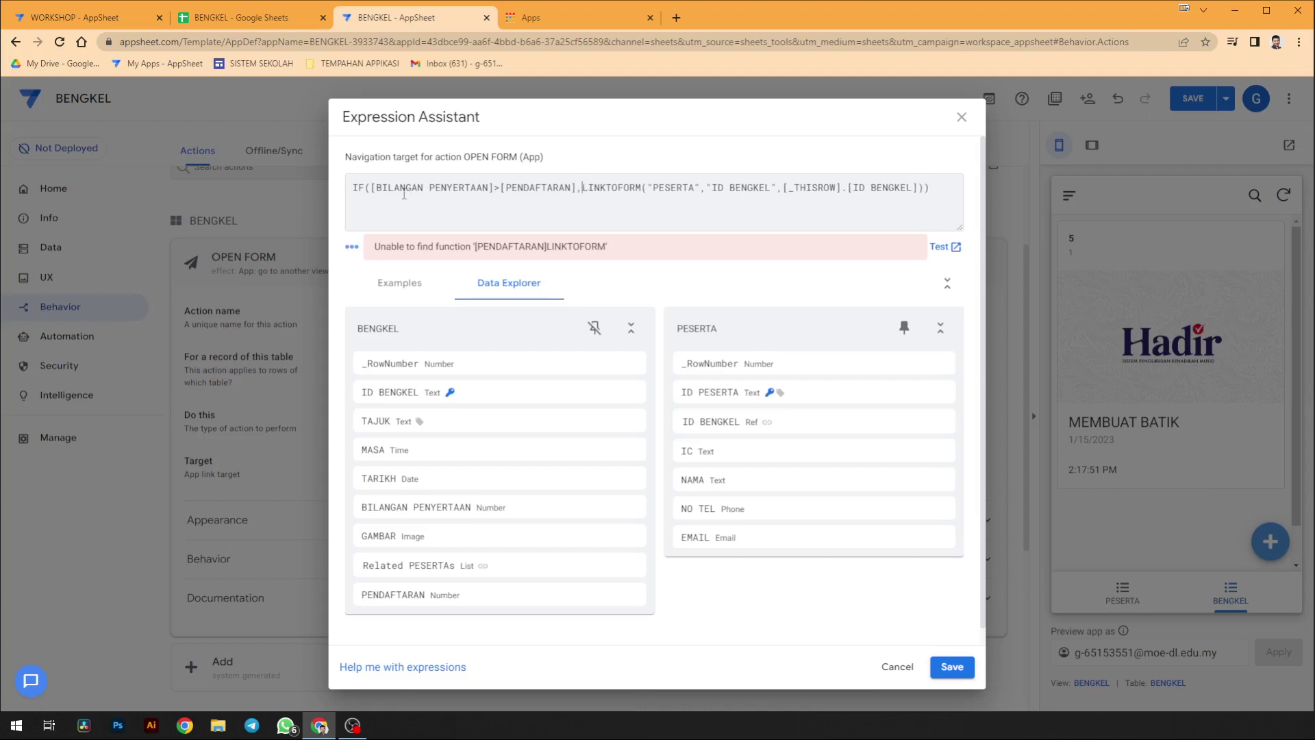
{"action": "left_click_drag", "start_coordinate": [370, 187], "coordinate": [577, 188]}
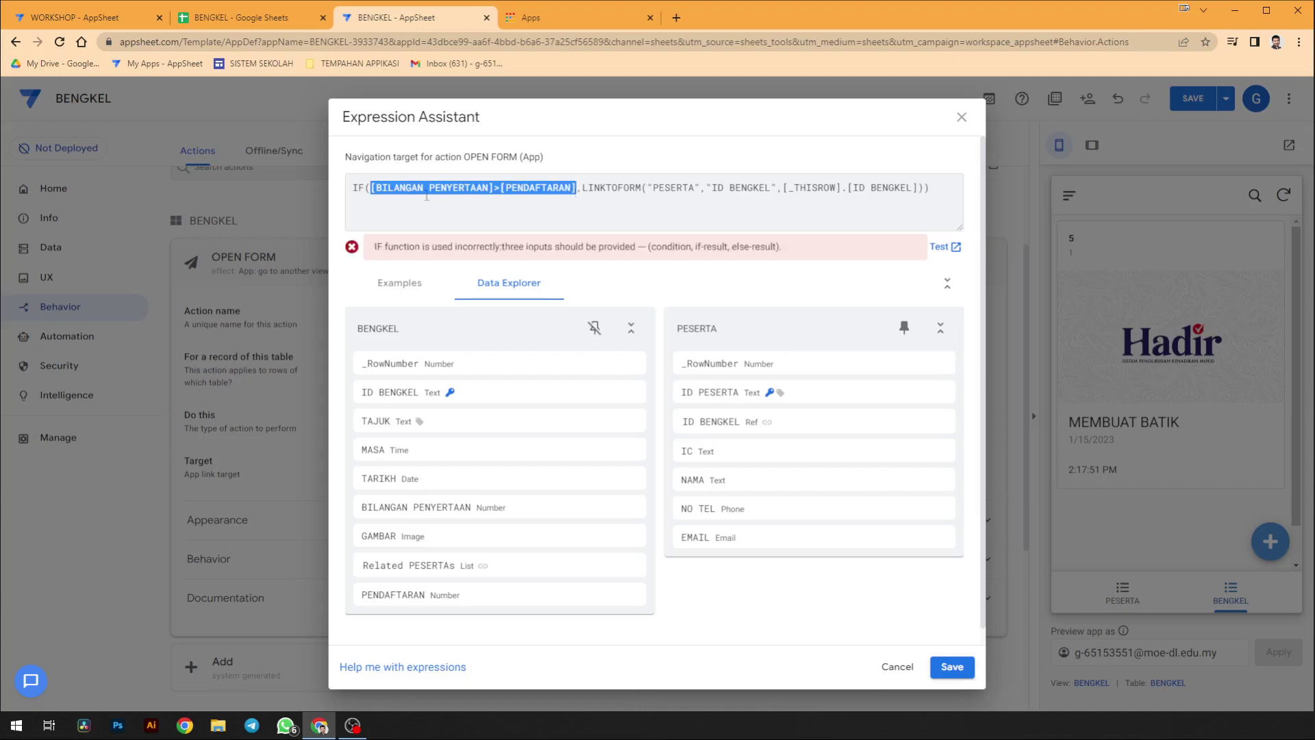
{"action": "left_click", "coordinate": [541, 189]}
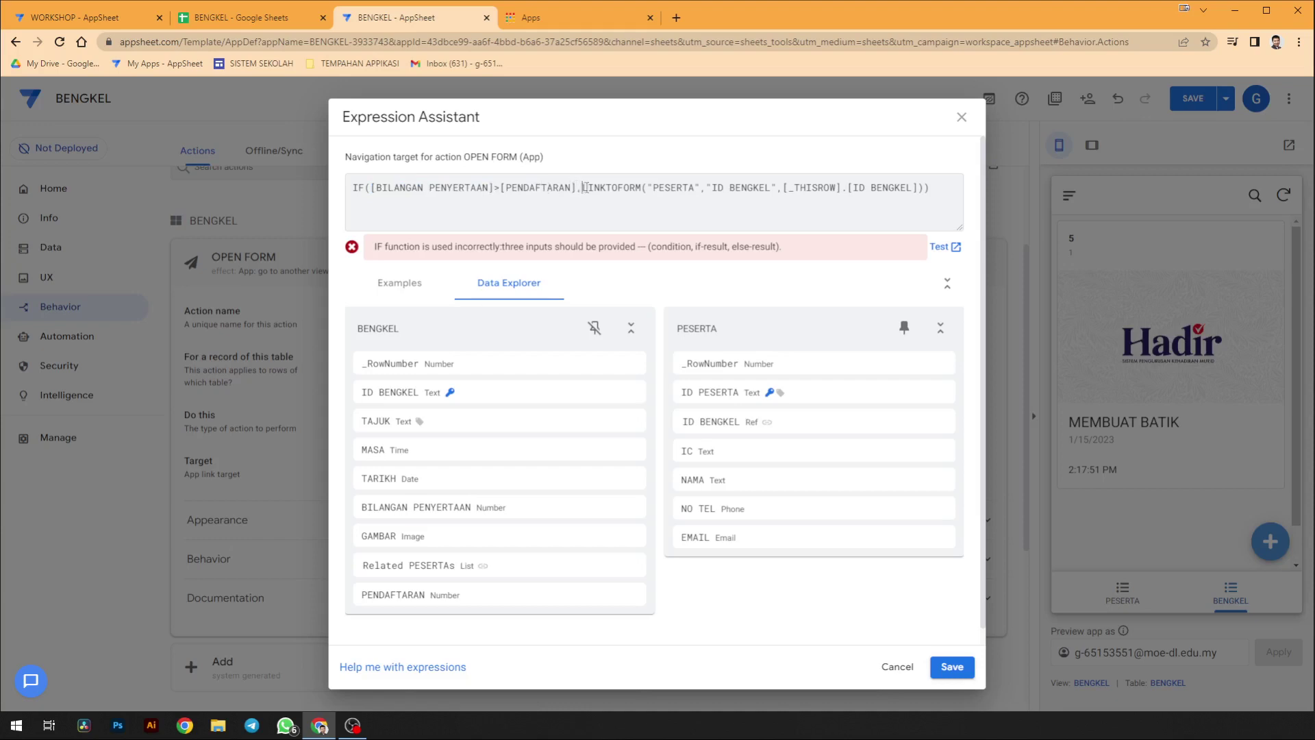
{"action": "left_click_drag", "start_coordinate": [583, 188], "coordinate": [923, 192]}
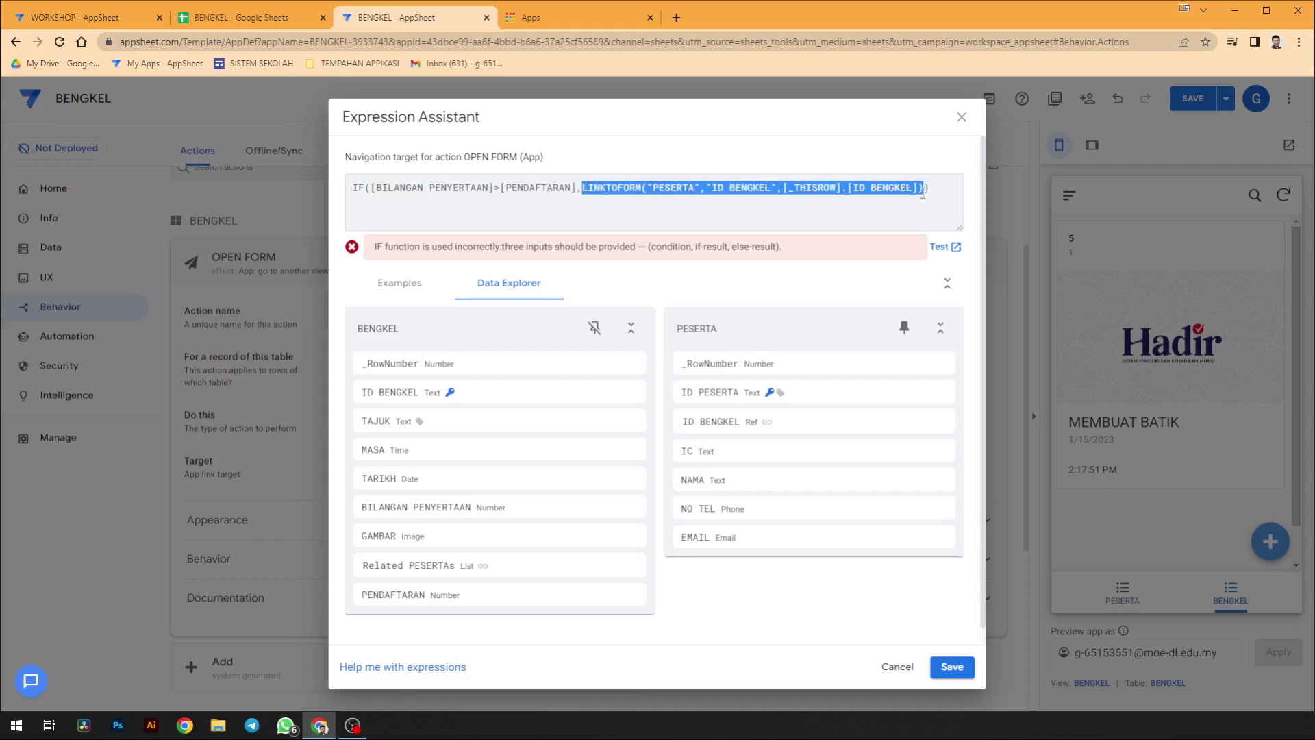
{"action": "left_click", "coordinate": [923, 191]}
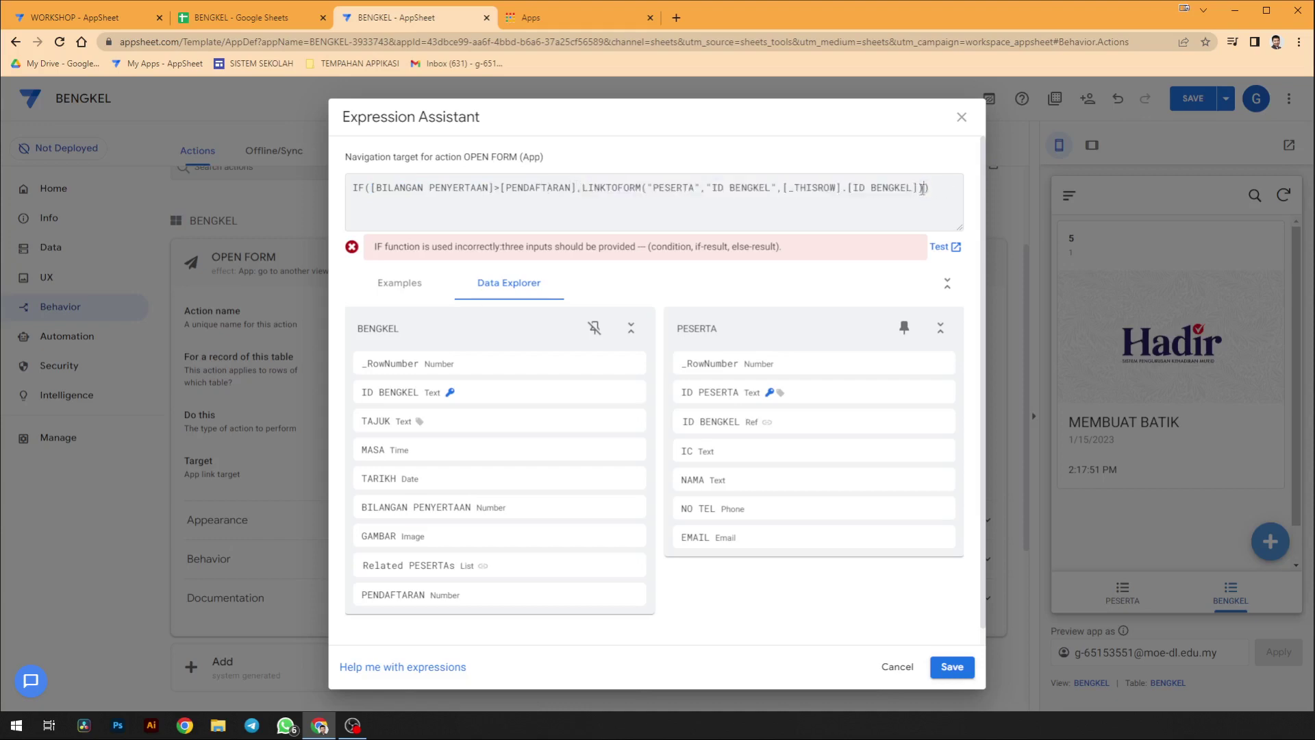
{"action": "type", "text": ",\"\""}
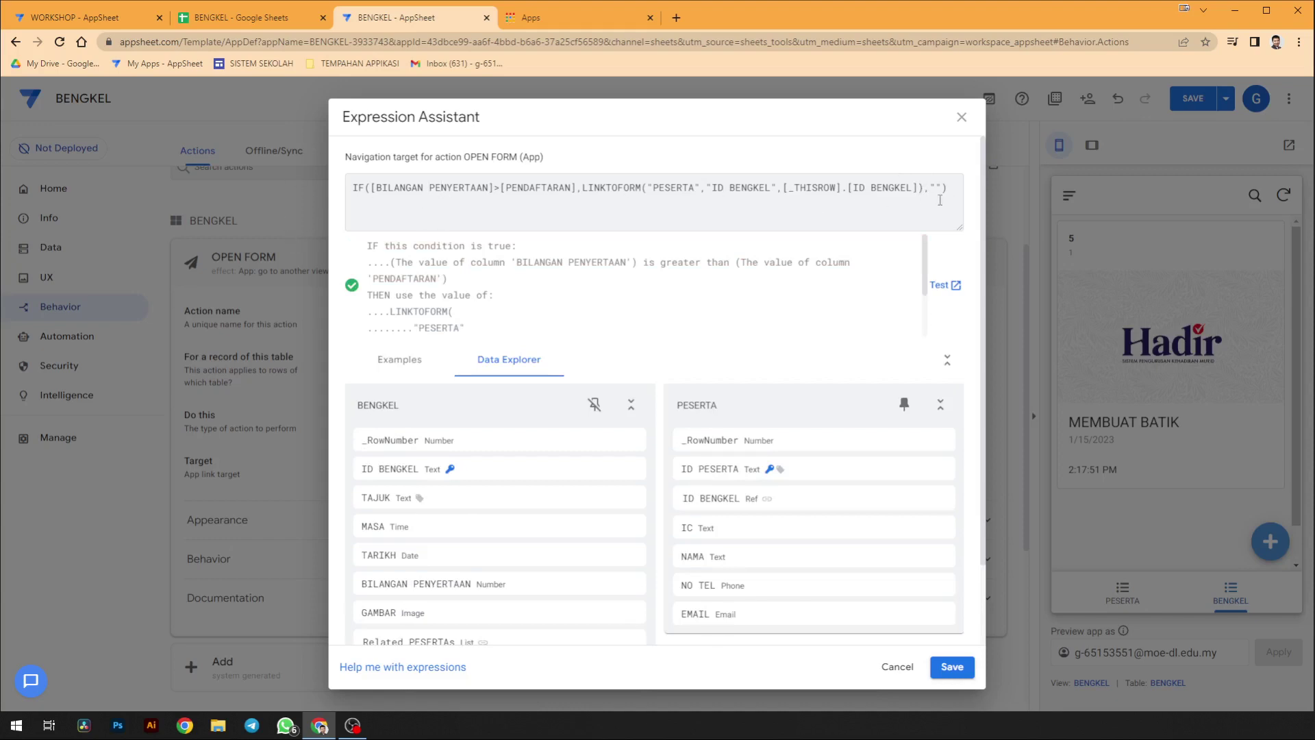
- Write a temporary example line SYARAT,TRUE,FALSE below the target expression
{"action": "left_click", "coordinate": [958, 187]}
{"action": "key", "text": "Return"}
{"action": "type", "text": "ID="}
{"action": "key", "text": "BackSpace"}
{"action": "type", "text": "SYARAT,TRUE,FALSE"}
{"action": "left_click_drag", "start_coordinate": [437, 217], "coordinate": [411, 216]}
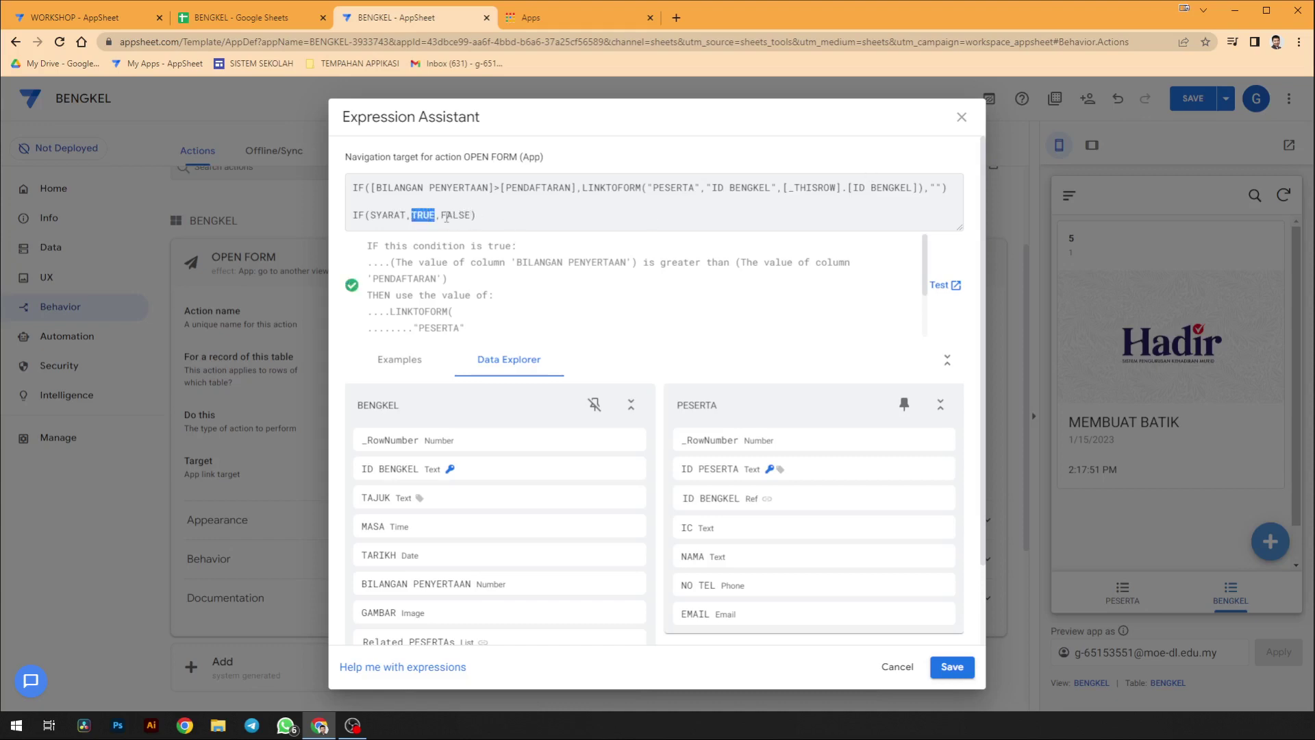
- Point out the IF, condition and LINKTOFORM parts, delete the example line, and save the target
{"action": "left_click_drag", "start_coordinate": [349, 190], "coordinate": [366, 188]}
{"action": "left_click_drag", "start_coordinate": [578, 189], "coordinate": [373, 195]}
{"action": "left_click_drag", "start_coordinate": [586, 187], "coordinate": [927, 185]}
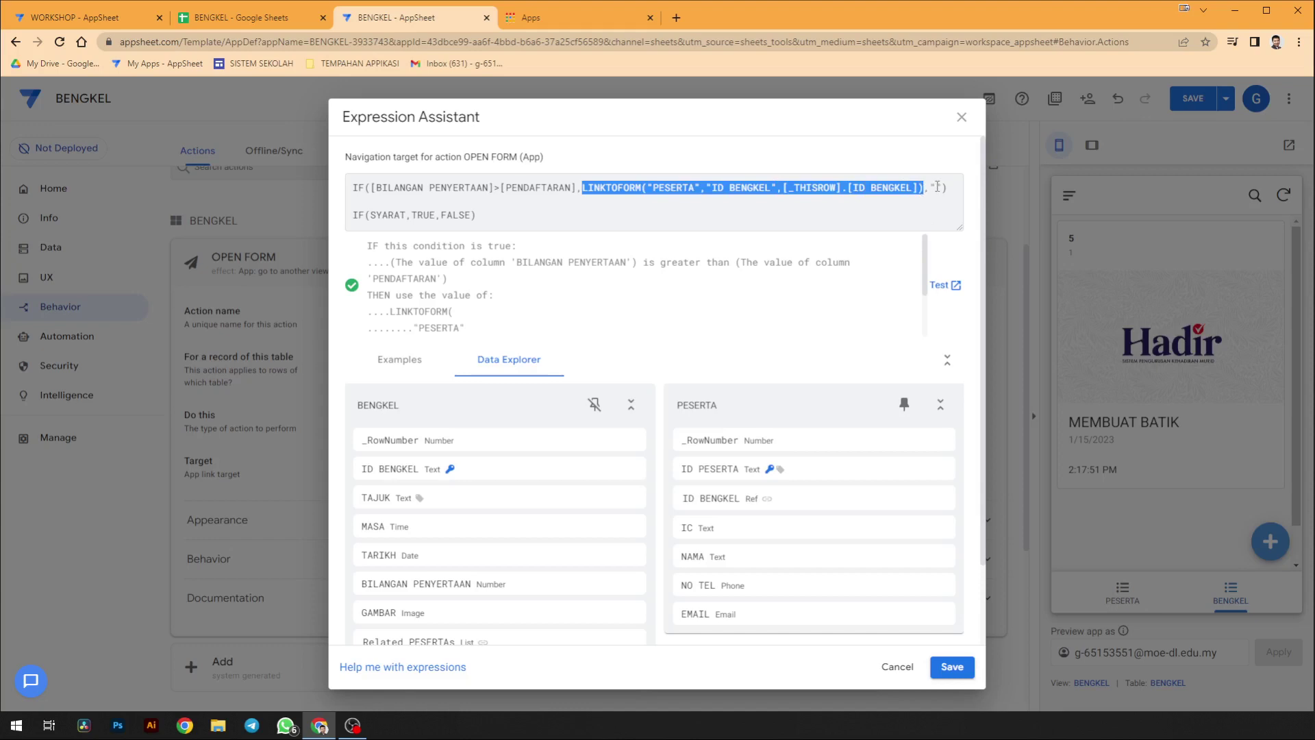
{"action": "left_click_drag", "start_coordinate": [496, 223], "coordinate": [305, 224]}
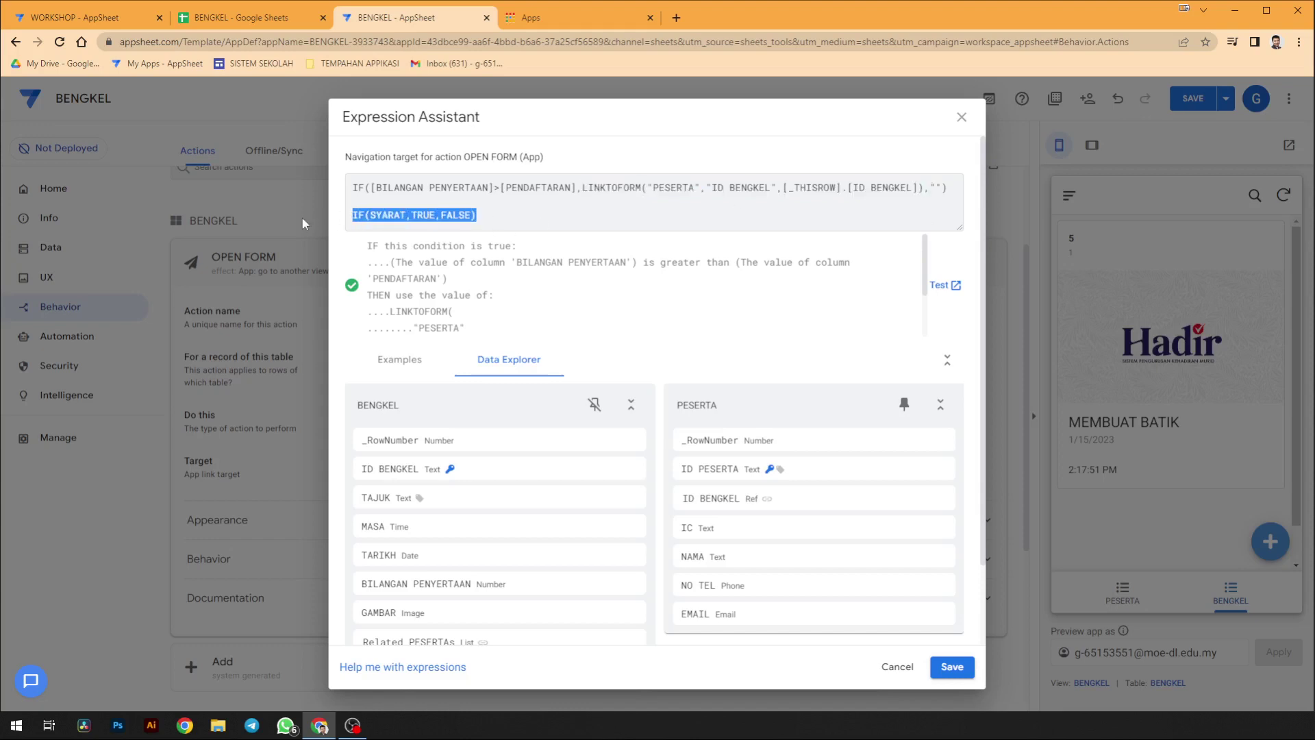
{"action": "key", "text": "BackSpace"}
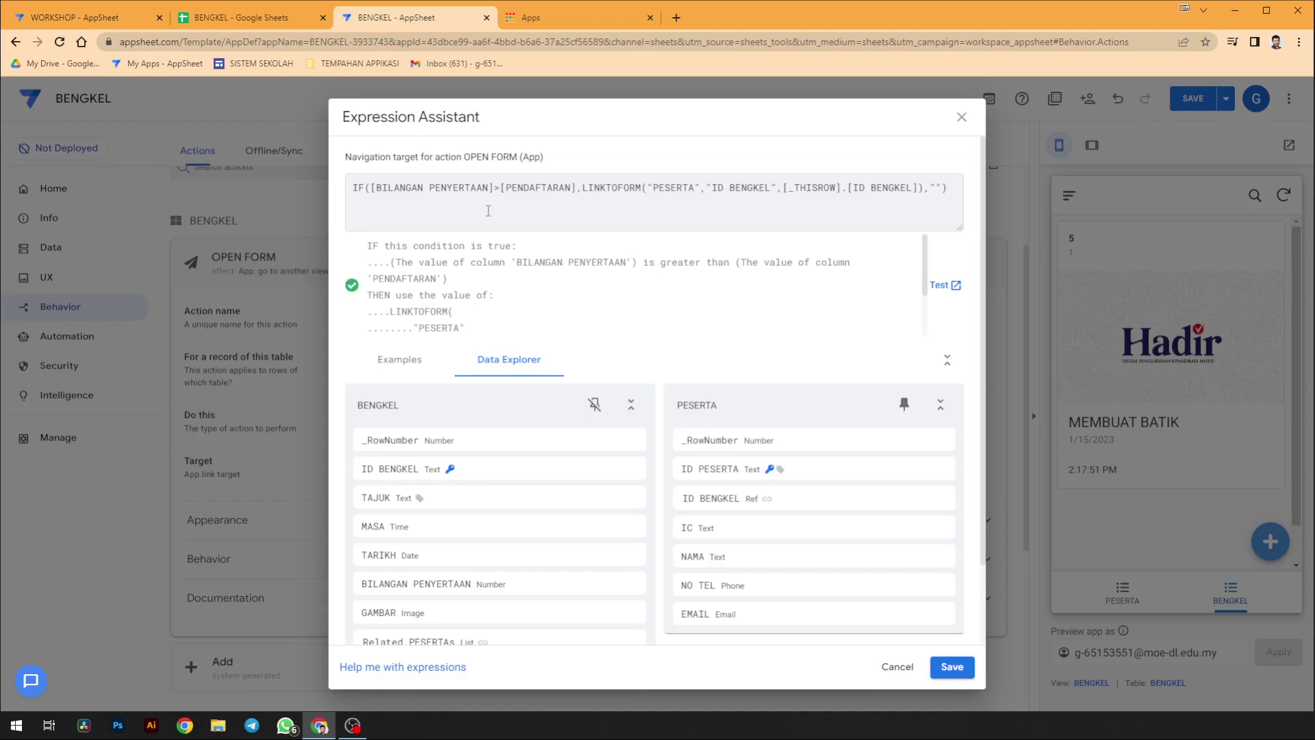
{"action": "left_click", "coordinate": [952, 667]}
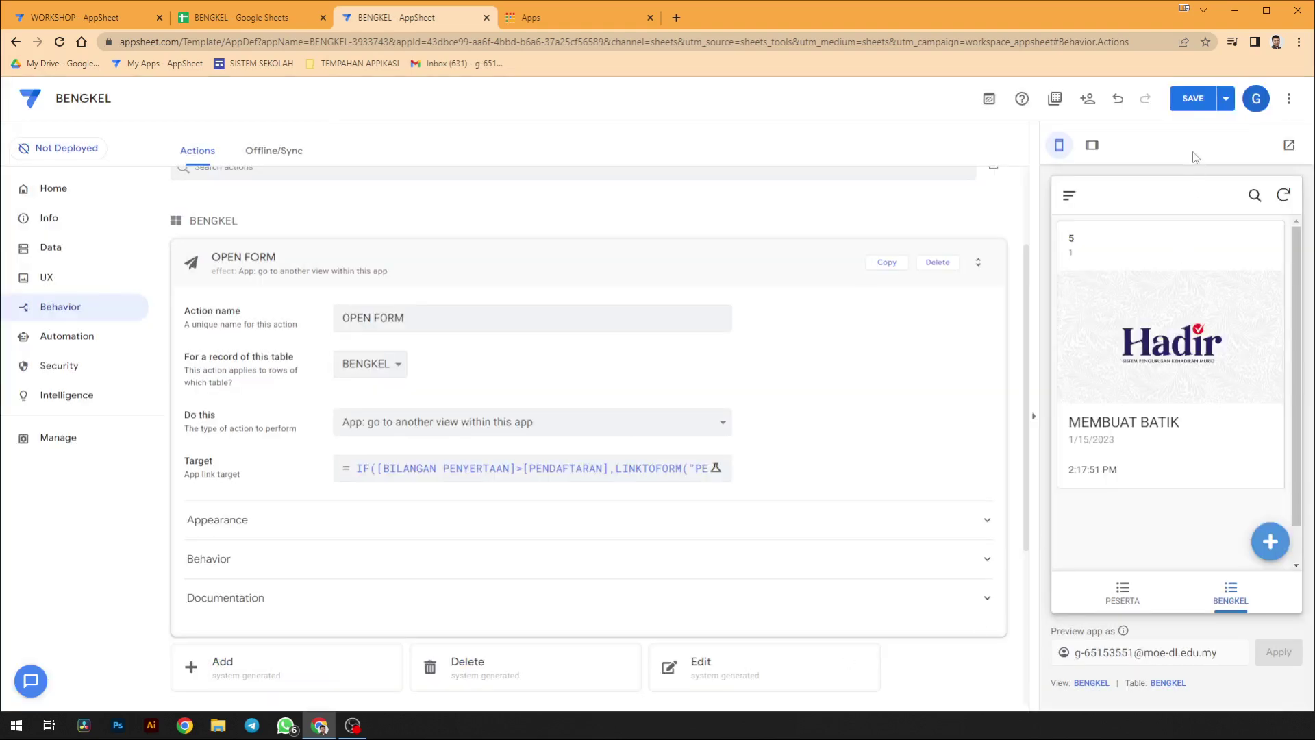
- Save the BENGKEL app with the capacity-checked OPEN FORM target
{"action": "left_click", "coordinate": [1193, 101]}
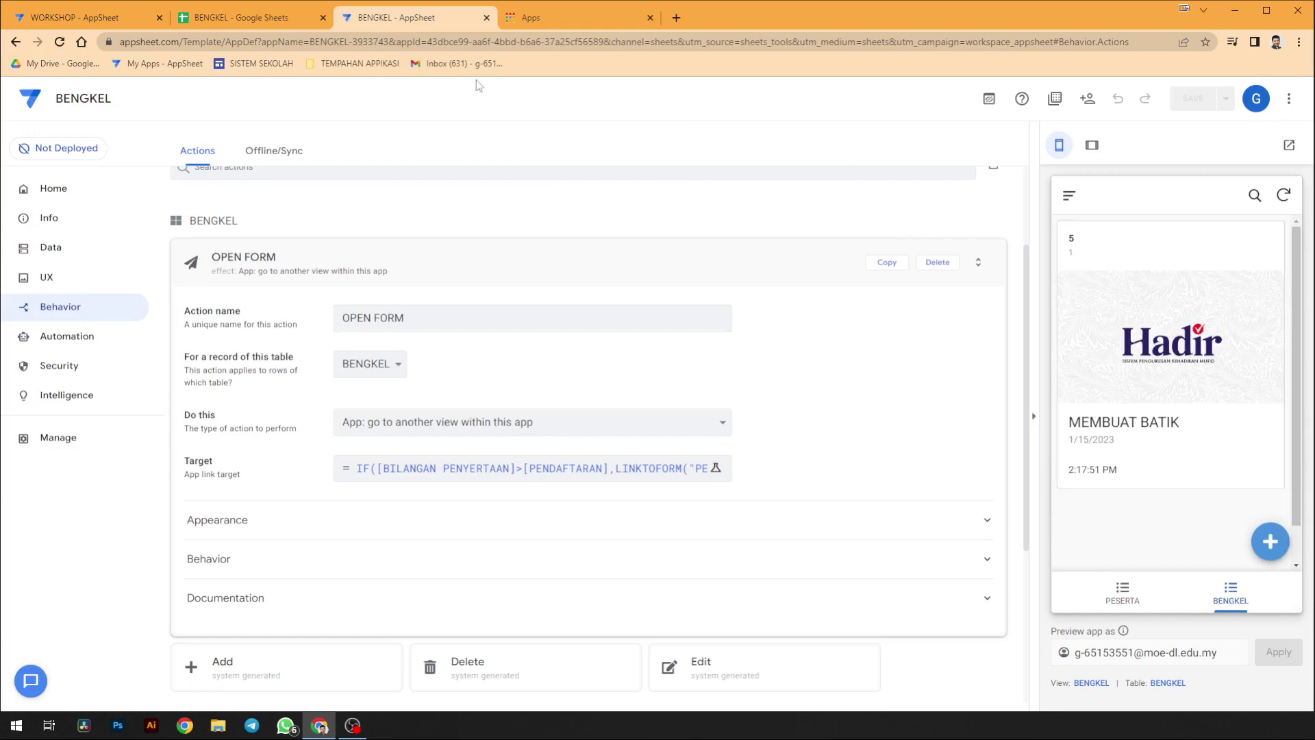
- Set MEMBUAT BATIK's BILANGAN PENYERTAAN in cell E2 of the BENGKEL sheet to 3, then return to AppSheet
{"action": "left_click", "coordinate": [240, 17]}
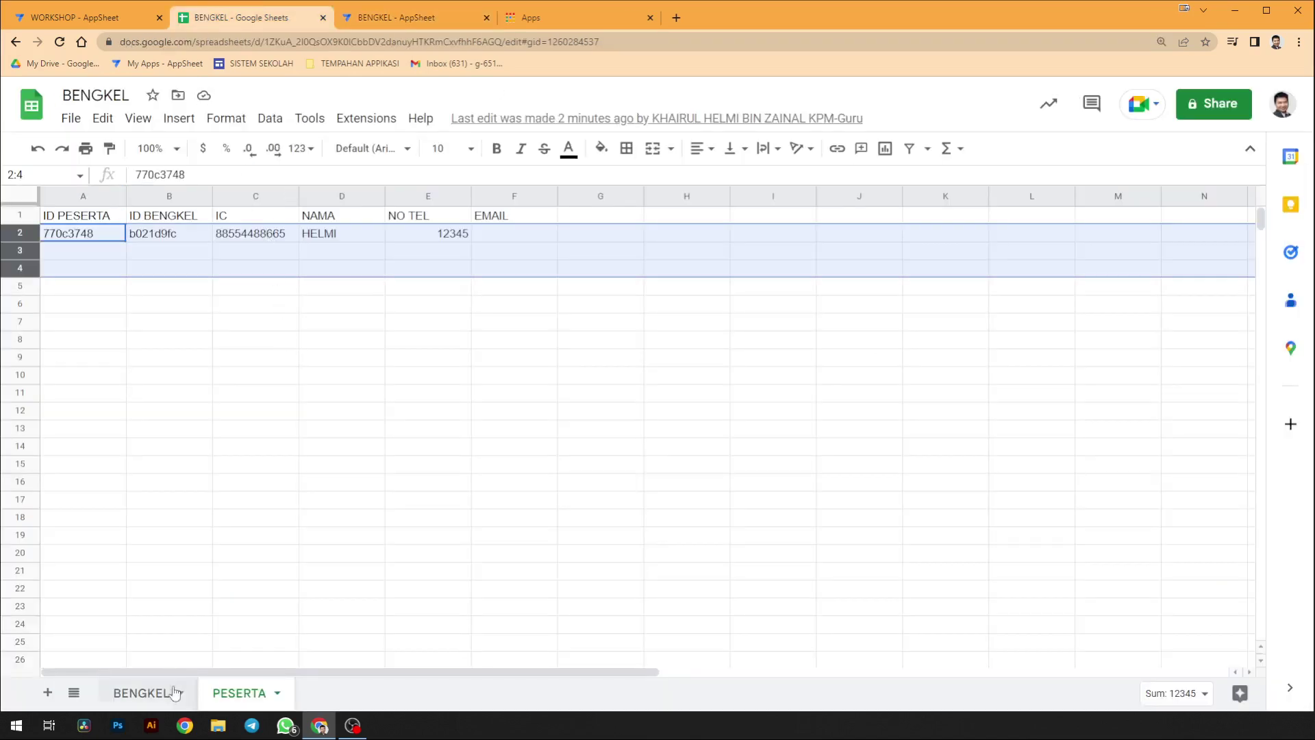
{"action": "left_click", "coordinate": [144, 693]}
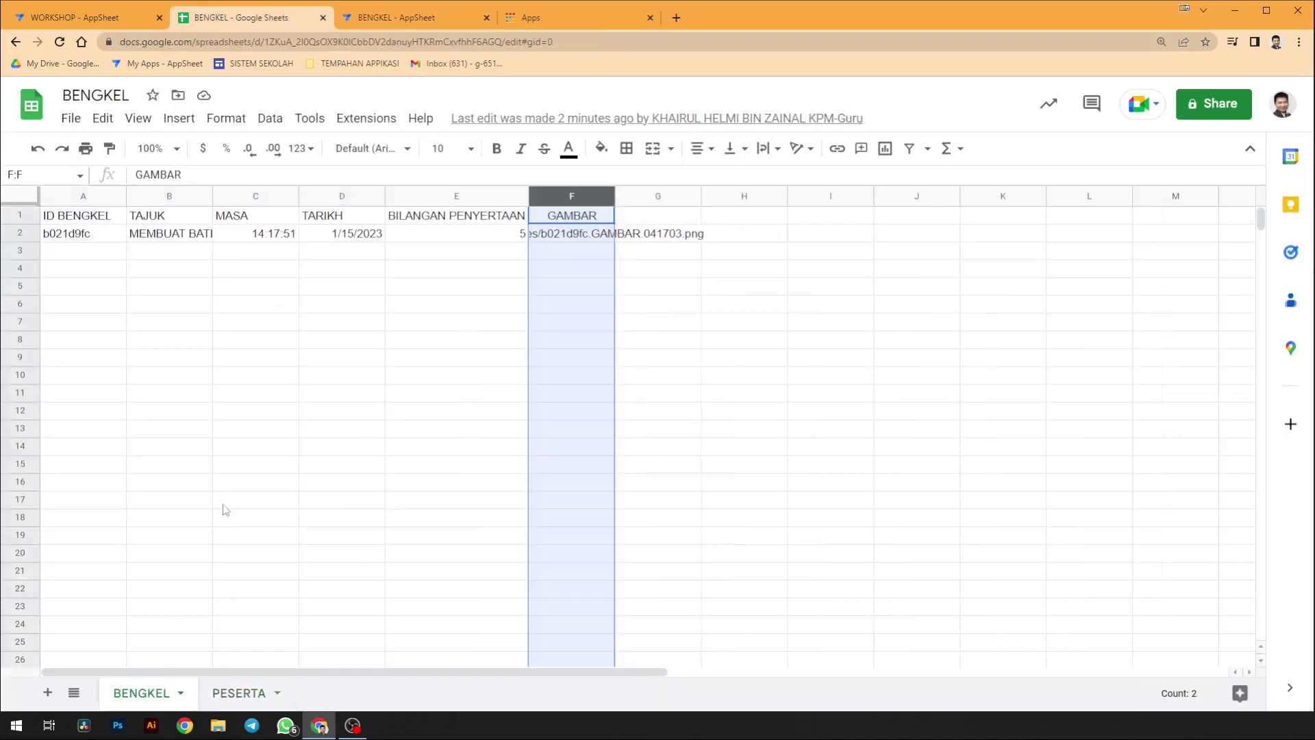
{"action": "left_click", "coordinate": [509, 234]}
{"action": "type", "text": "3"}
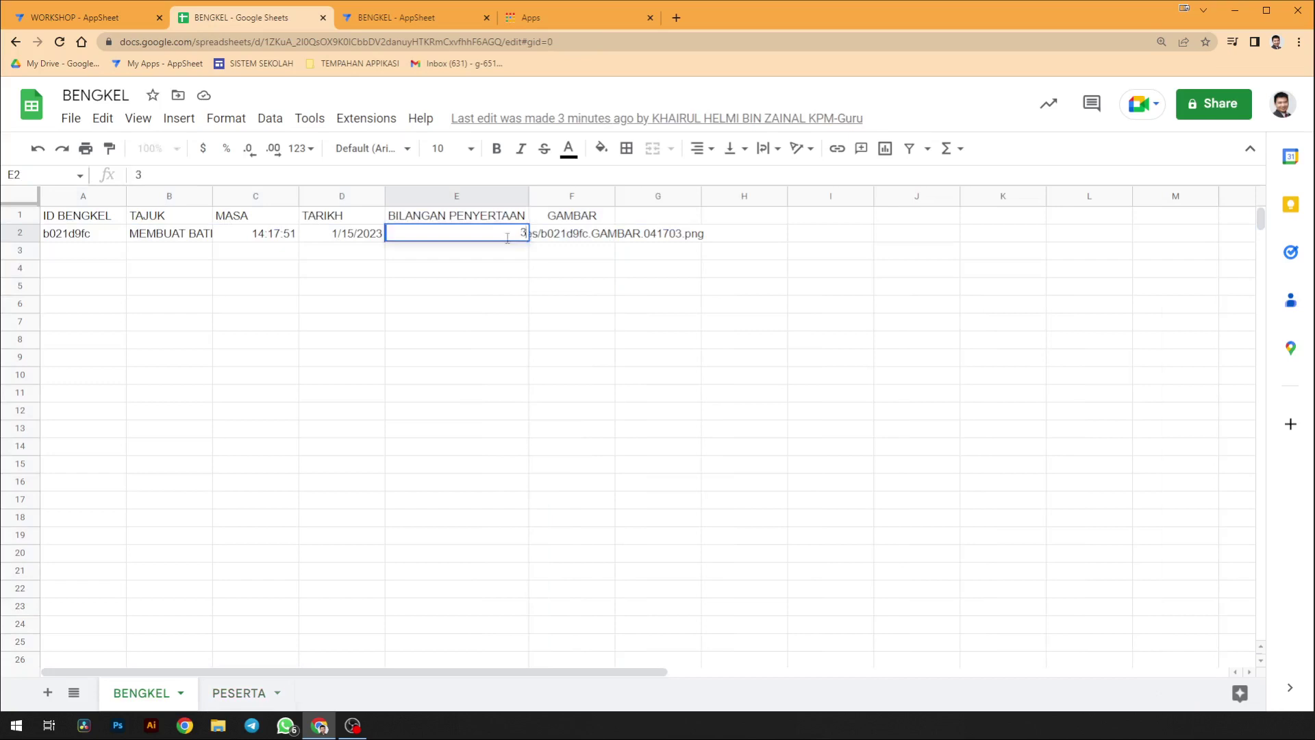
{"action": "left_click", "coordinate": [454, 321]}
{"action": "left_click", "coordinate": [134, 17]}
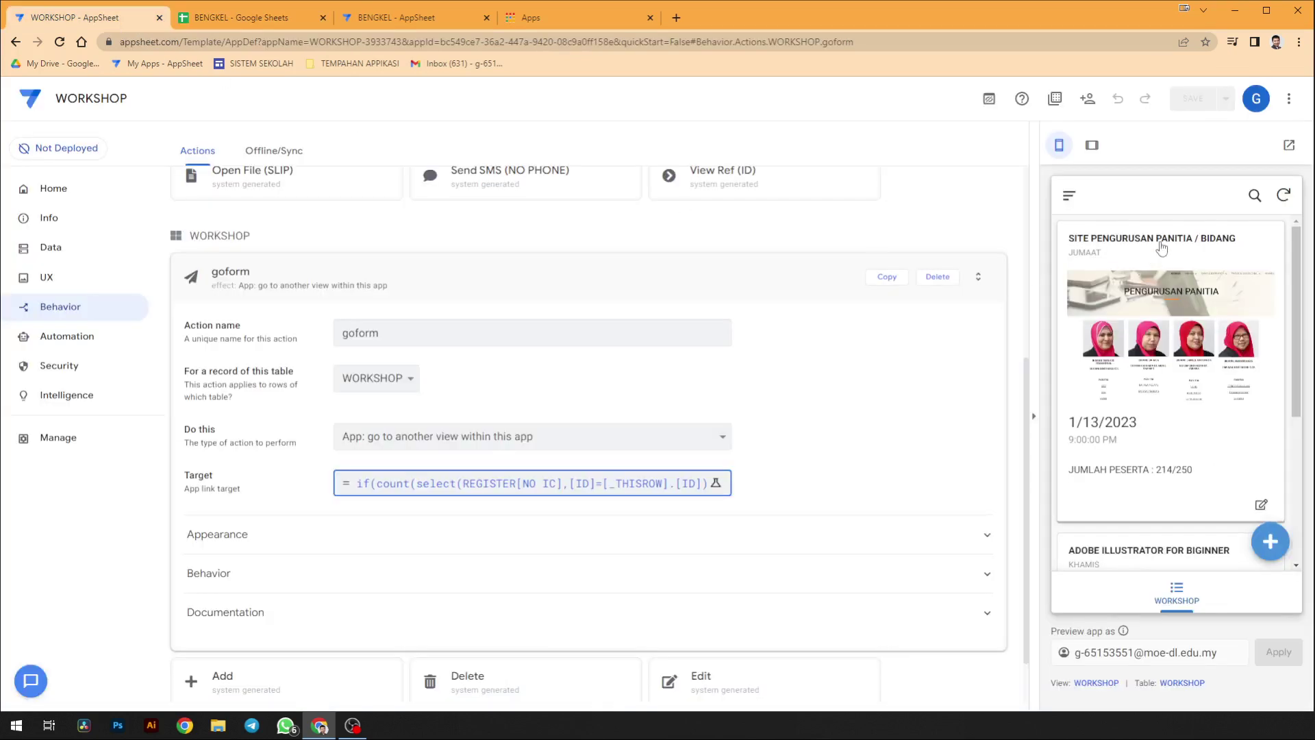
{"action": "key", "text": "ctrl+3"}
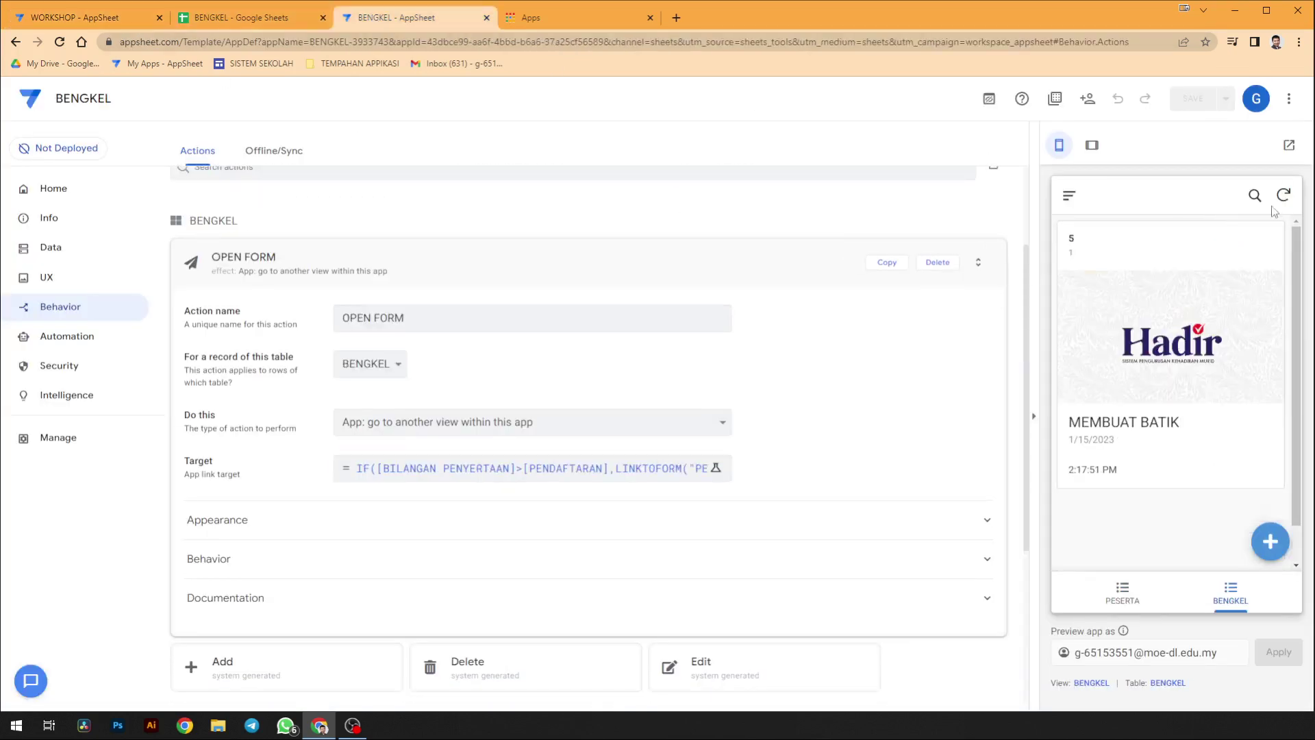
- Sync the preview and register a first test participant for MEMBUAT BATIK with dummy IC, name and phone values
{"action": "left_click", "coordinate": [1284, 195]}
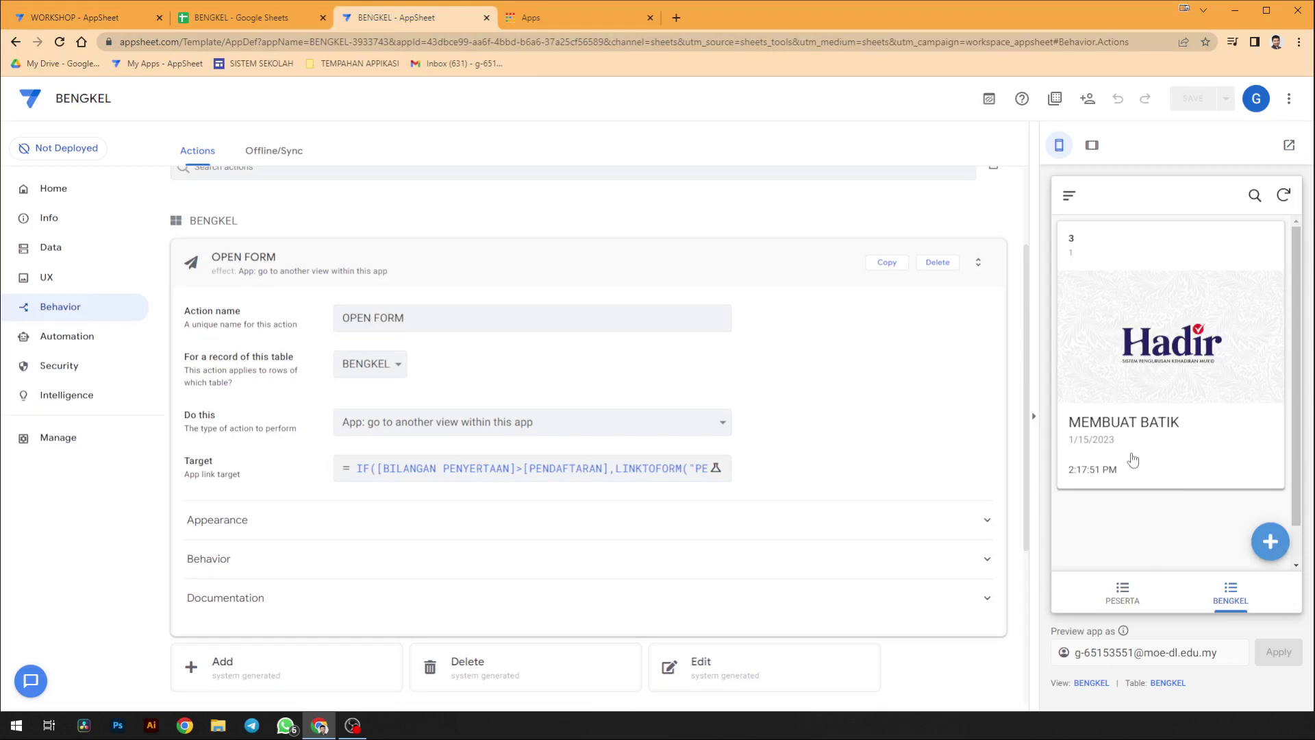
{"action": "left_click", "coordinate": [1172, 355]}
{"action": "left_click", "coordinate": [1165, 402]}
{"action": "type", "text": "31231"}
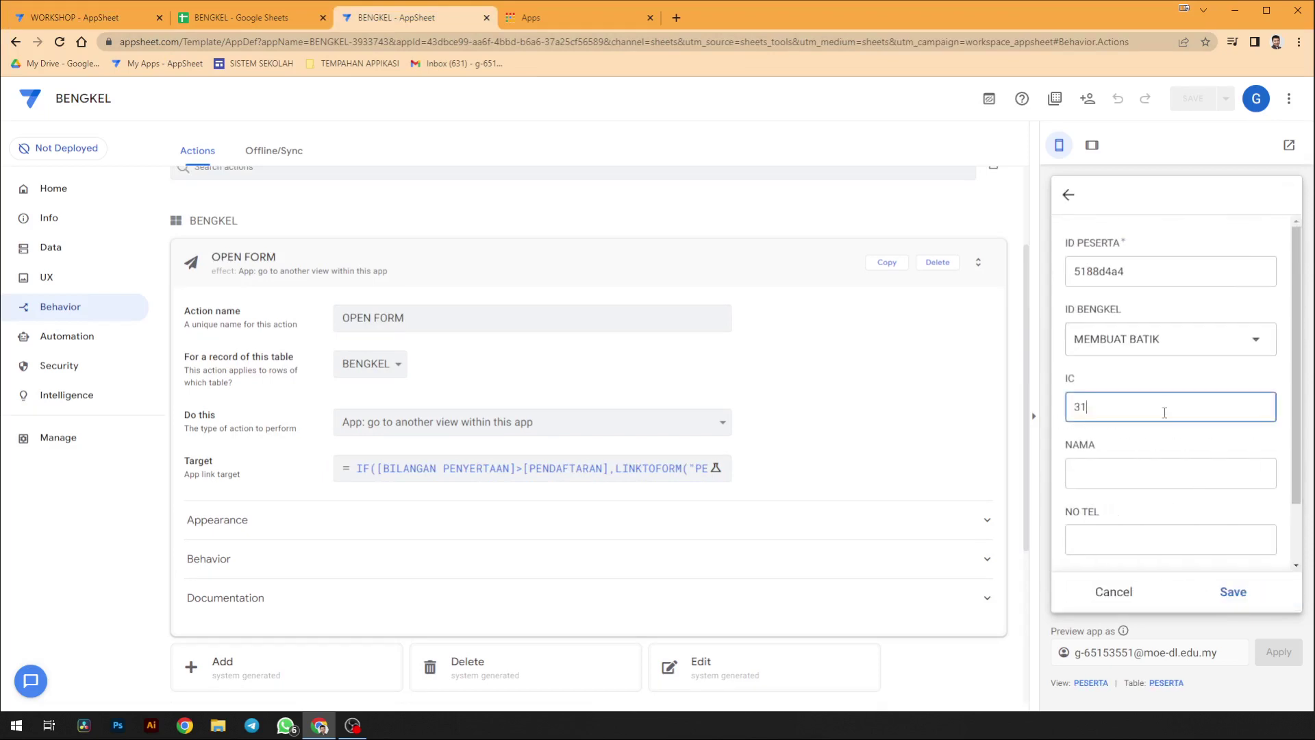
{"action": "left_click", "coordinate": [1161, 462]}
{"action": "type", "text": "123123"}
{"action": "left_click", "coordinate": [1161, 534]}
{"action": "type", "text": "123132"}
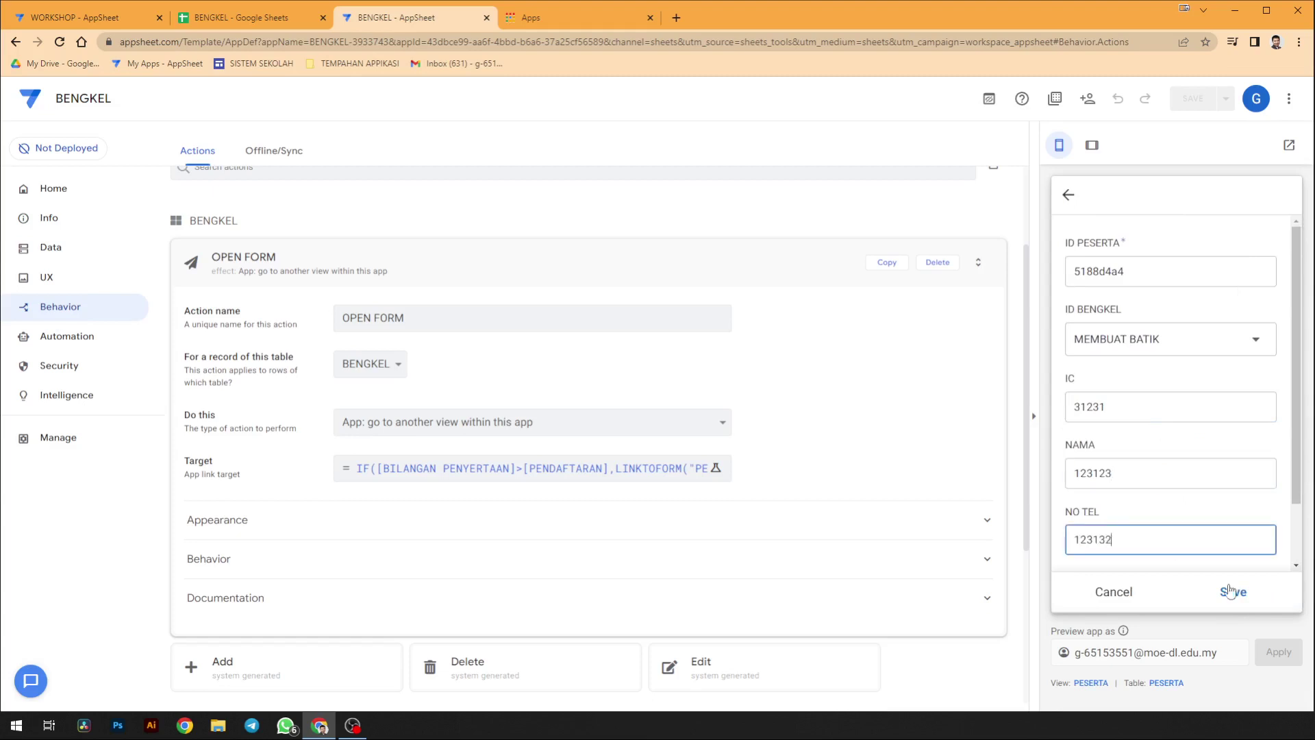
{"action": "left_click", "coordinate": [1233, 592]}
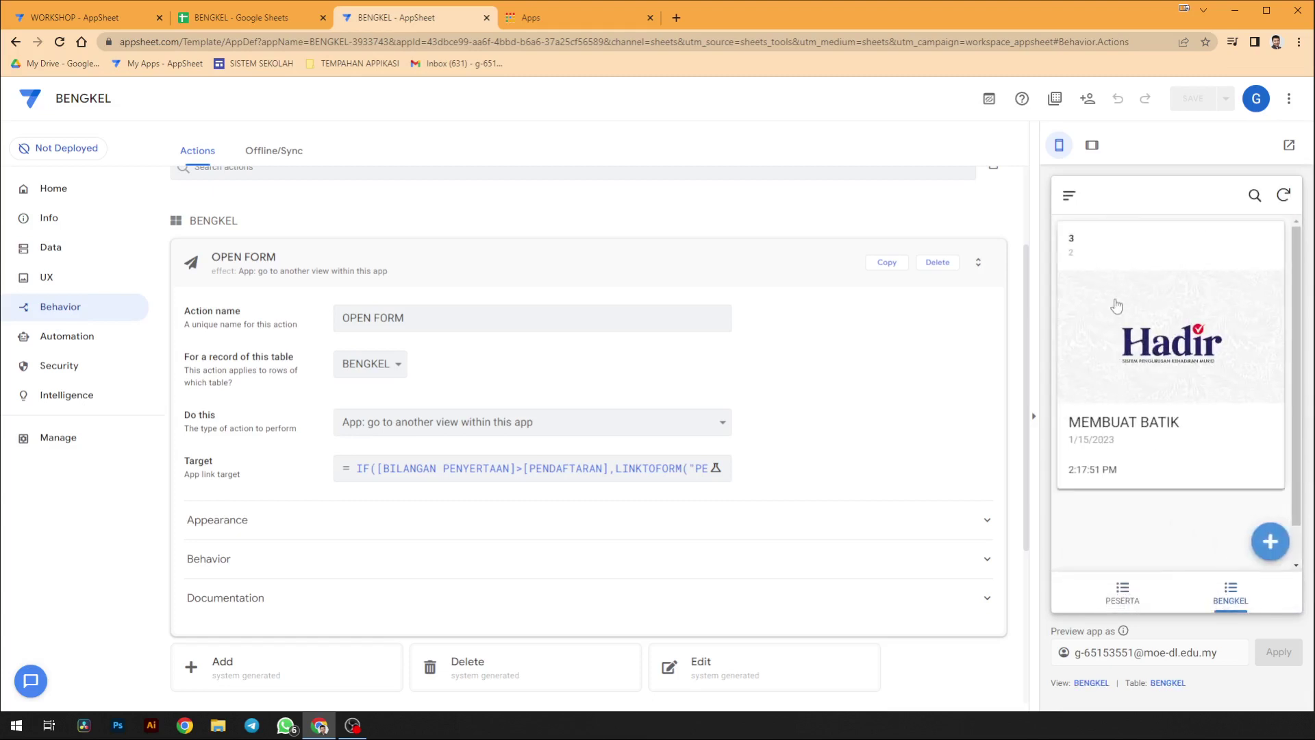
- Register a second test participant for MEMBUAT BATIK with dummy IC, name and phone values
{"action": "left_click", "coordinate": [1116, 306]}
{"action": "left_click", "coordinate": [1130, 406]}
{"action": "type", "text": "12312"}
{"action": "left_click", "coordinate": [1134, 473]}
{"action": "type", "text": "123123"}
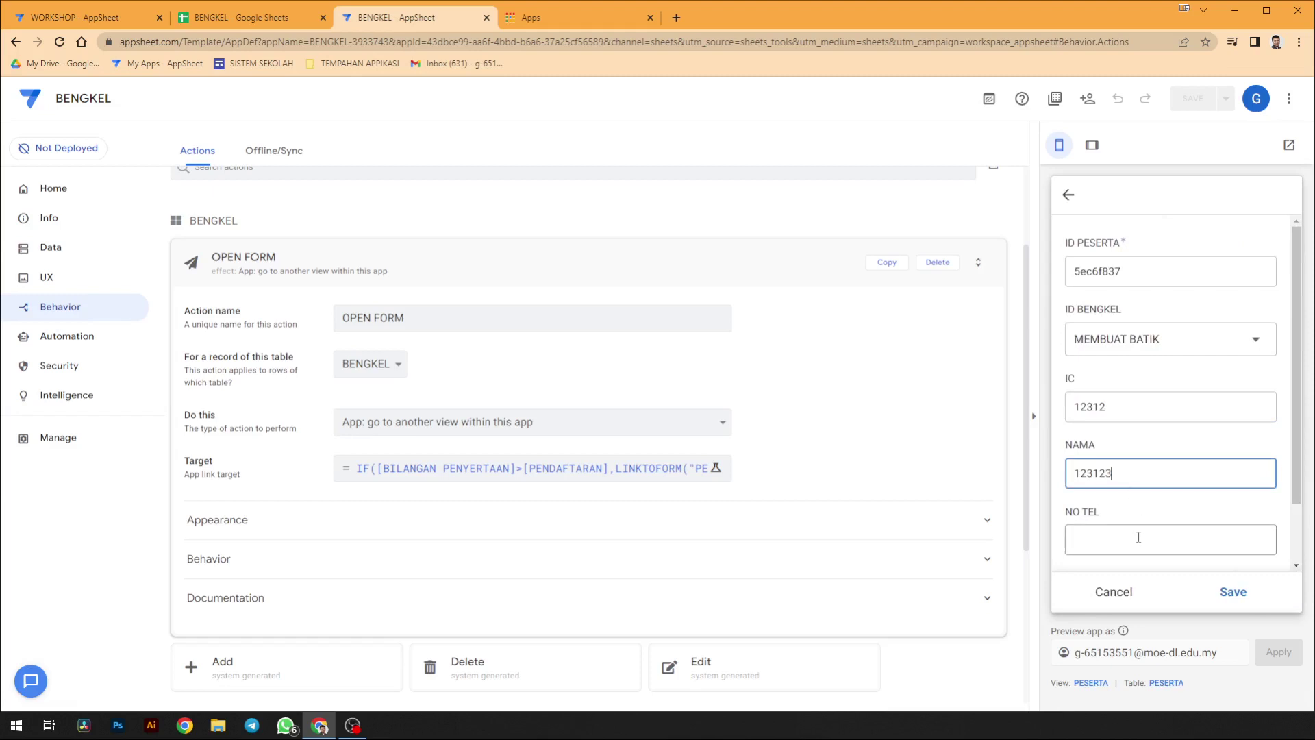
{"action": "left_click", "coordinate": [1145, 537]}
{"action": "type", "text": "1231"}
{"action": "left_click", "coordinate": [1237, 593]}
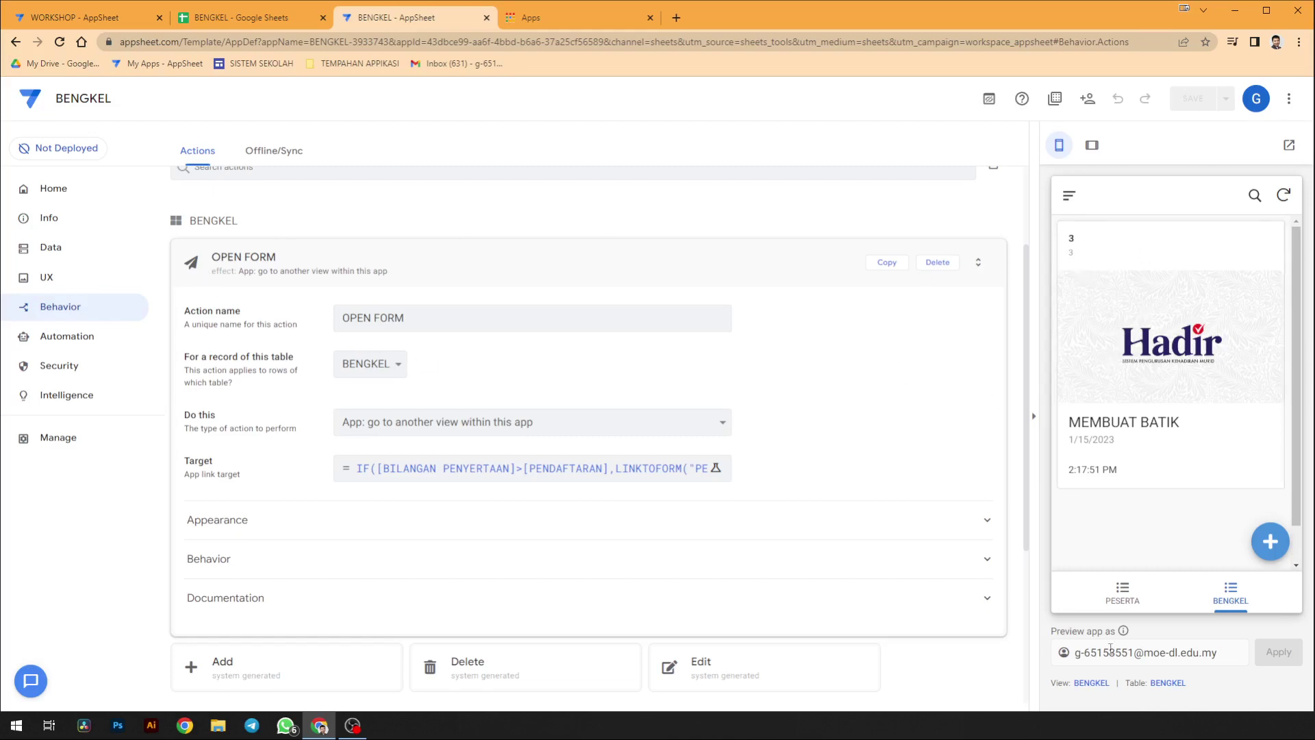
{"action": "left_click", "coordinate": [1164, 682]}
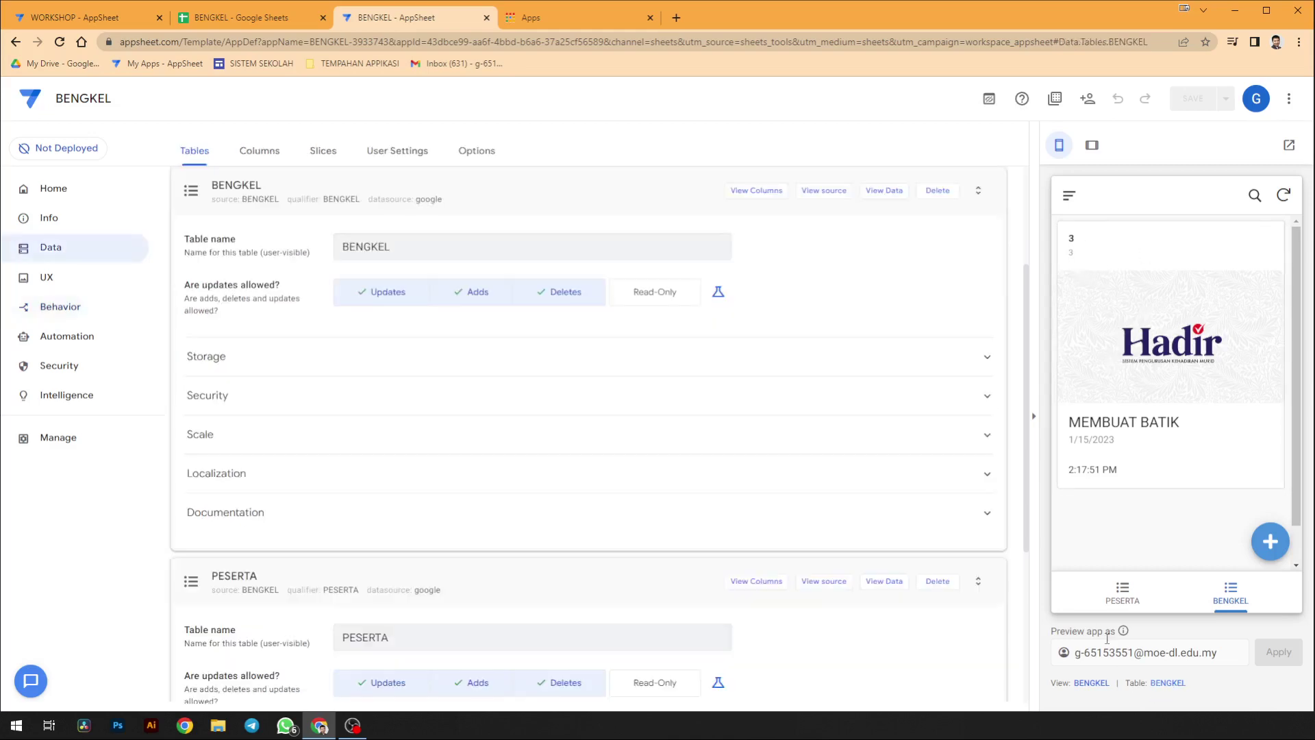
- Add a virtual column named BILANGAN PENYERTAAN to the BENGKEL table
{"action": "left_click", "coordinate": [256, 162]}
{"action": "scroll", "coordinate": [305, 305], "scroll_direction": "down", "scroll_amount": 3}
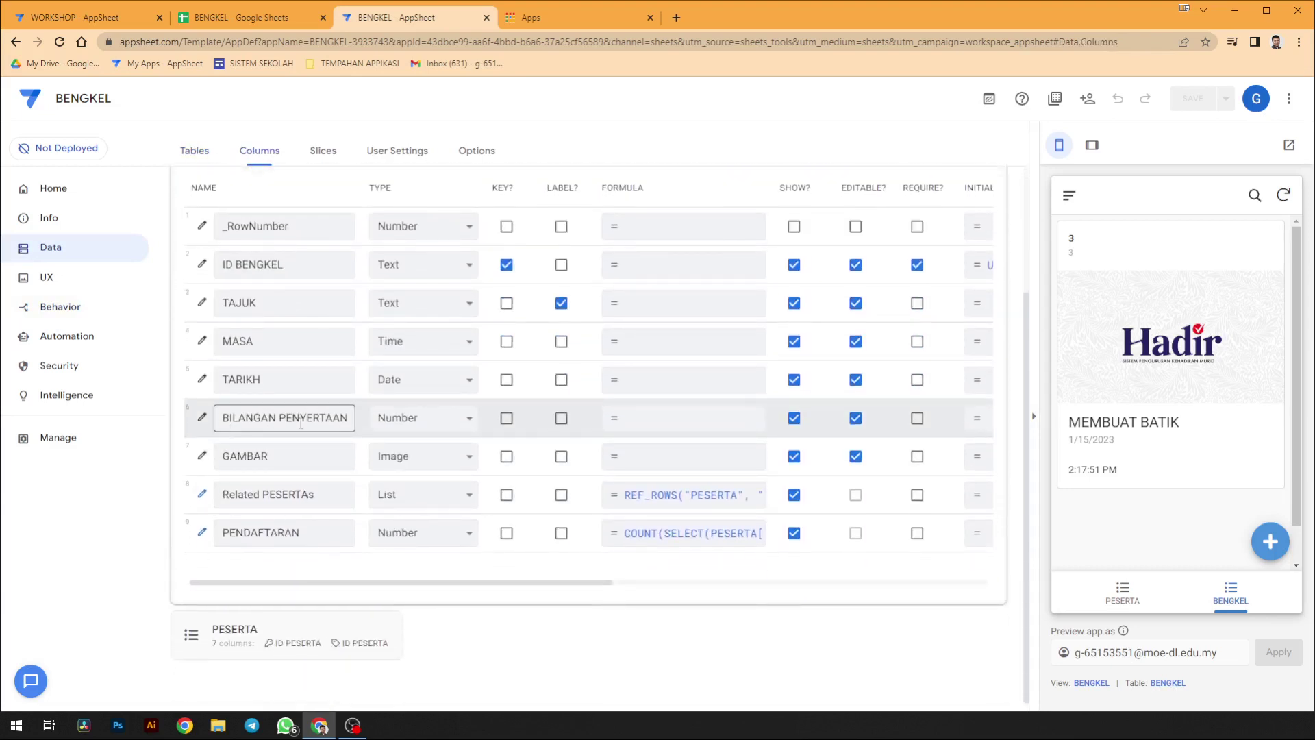
{"action": "scroll", "coordinate": [680, 388], "scroll_direction": "up", "scroll_amount": 1}
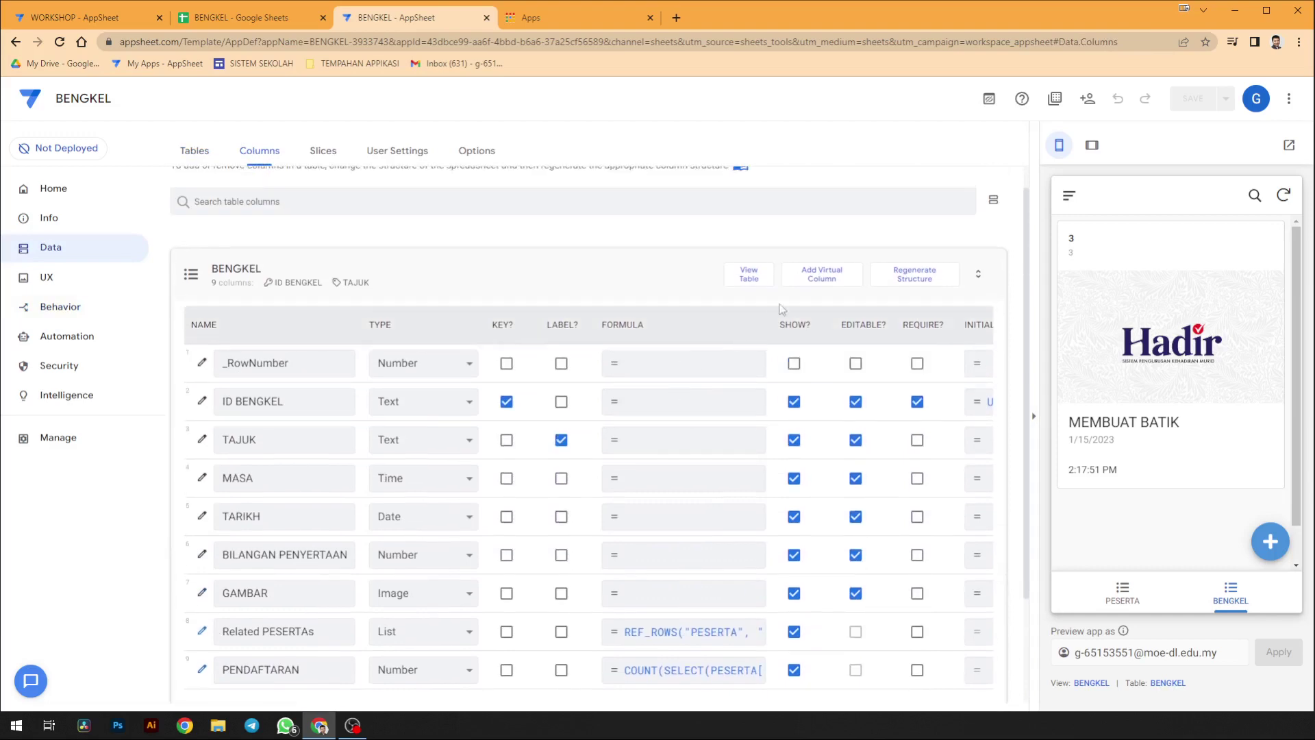
{"action": "left_click", "coordinate": [812, 290]}
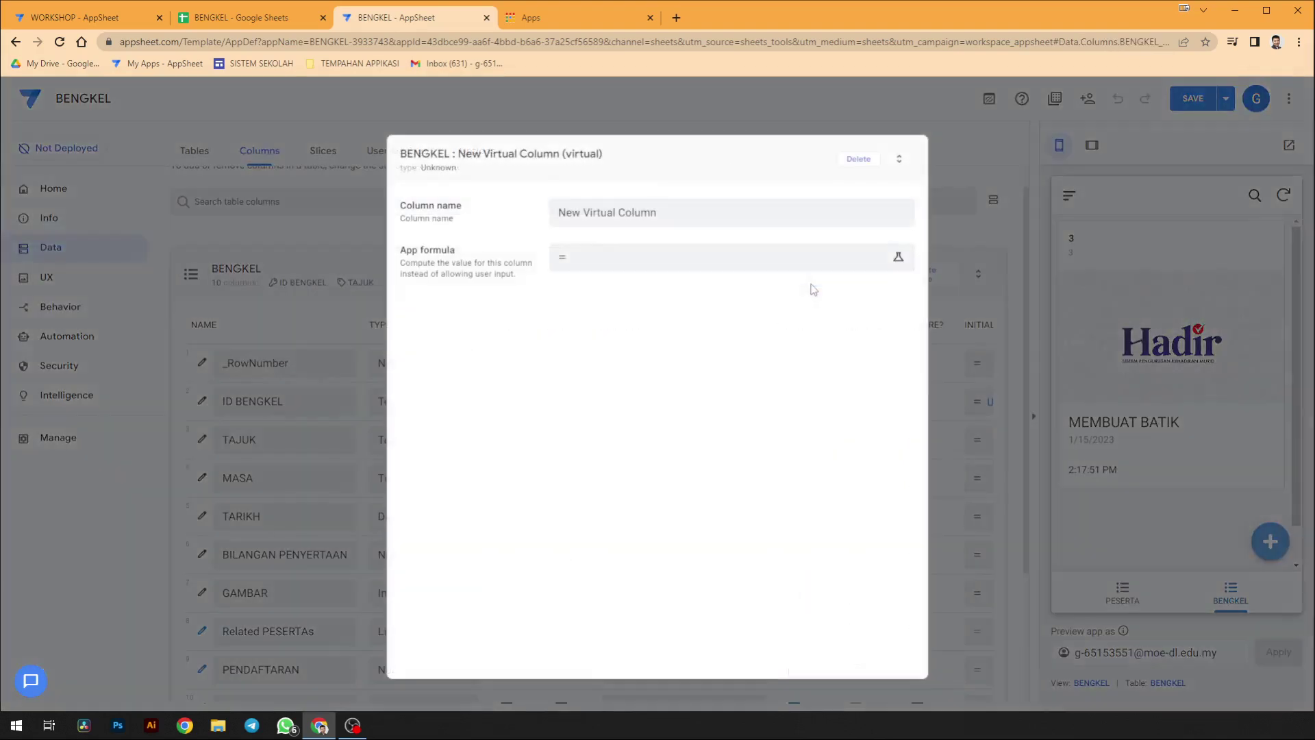
{"action": "triple_click", "coordinate": [719, 217]}
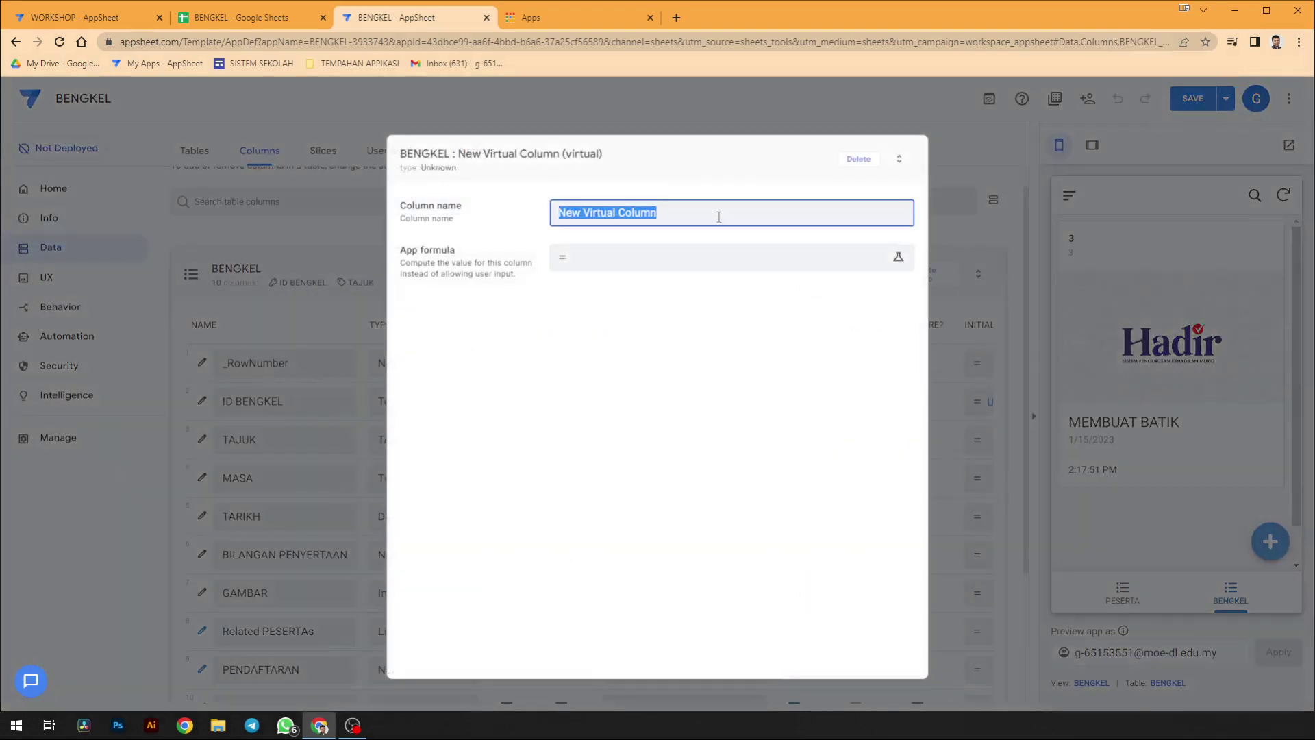
{"action": "type", "text": "DISPLAY"}
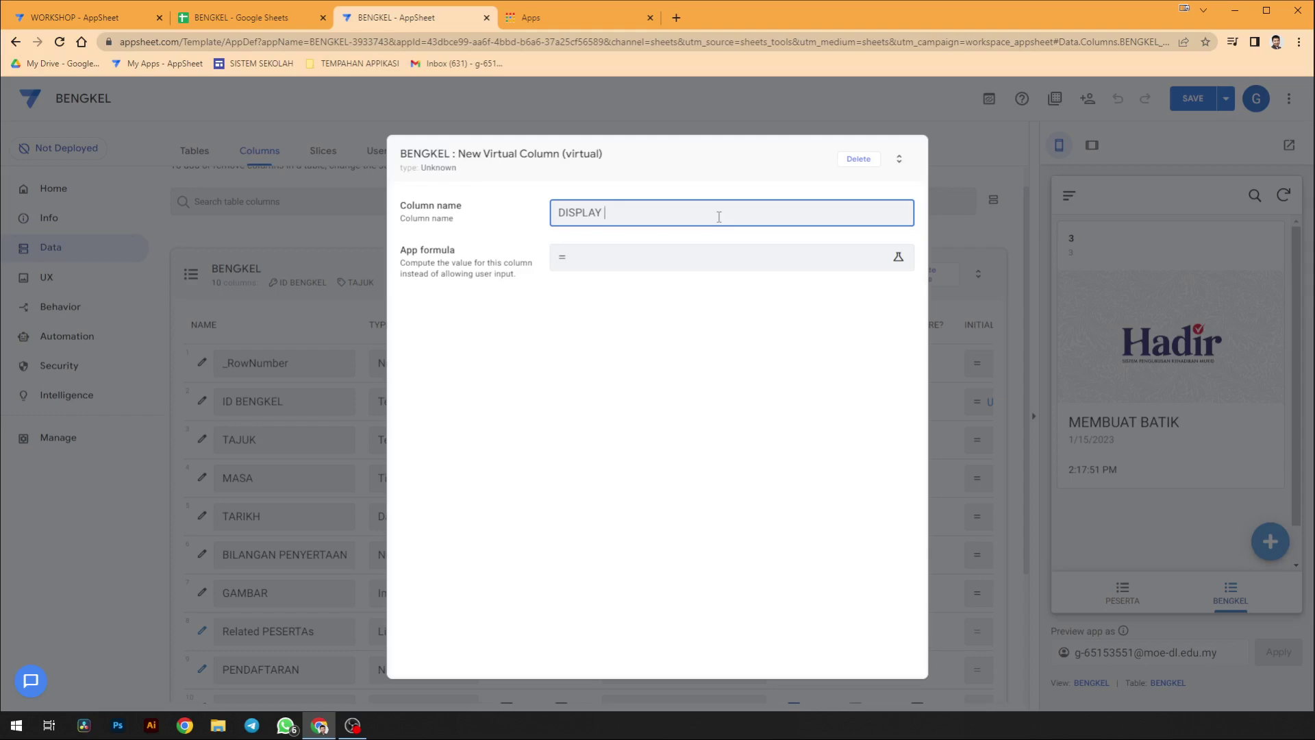
{"action": "key", "text": "BackSpace"}
{"action": "key", "text": "BackSpace"}
{"action": "type", "text": "BILANGAN {PENYERT"}
{"action": "key", "text": "BackSpace"}
{"action": "key", "text": "BackSpace"}
{"action": "key", "text": "BackSpace"}
{"action": "type", "text": "U"}
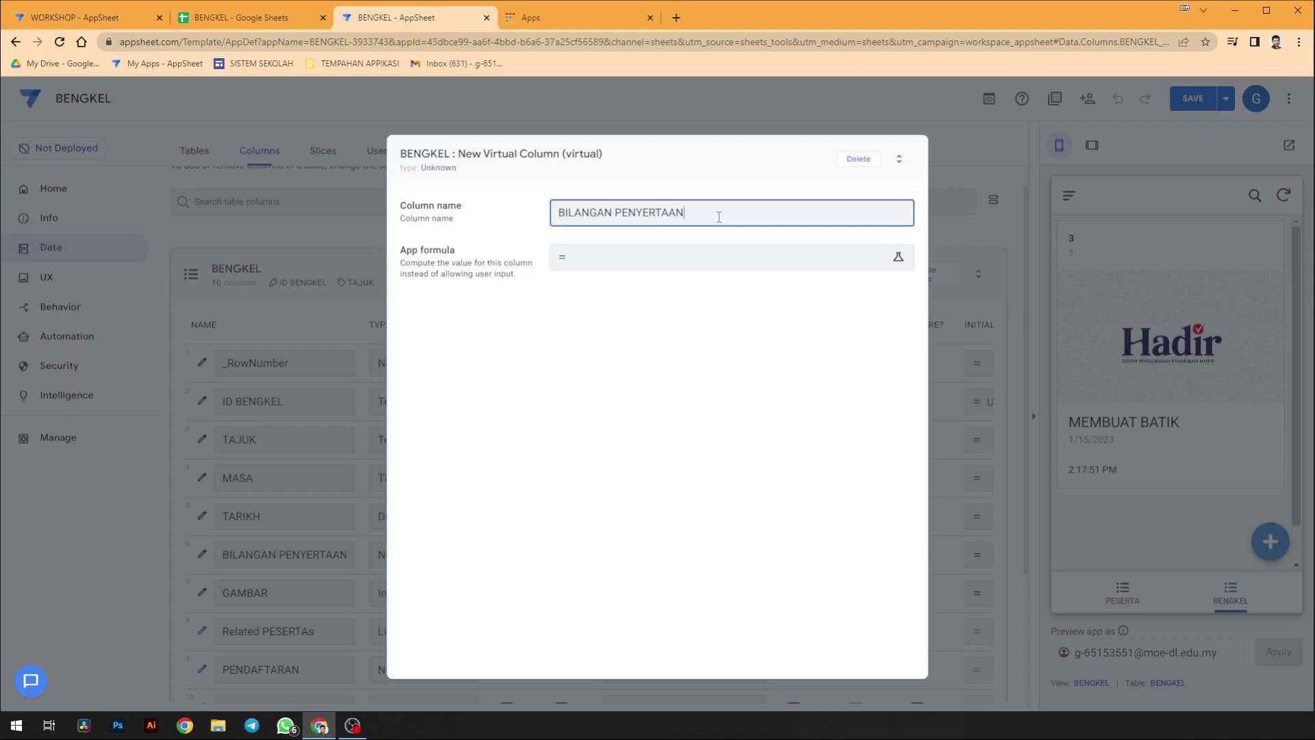
- Start the column's formula from a CONCATENATE example and remove its sample [TAJUK] argument
{"action": "left_click", "coordinate": [700, 272]}
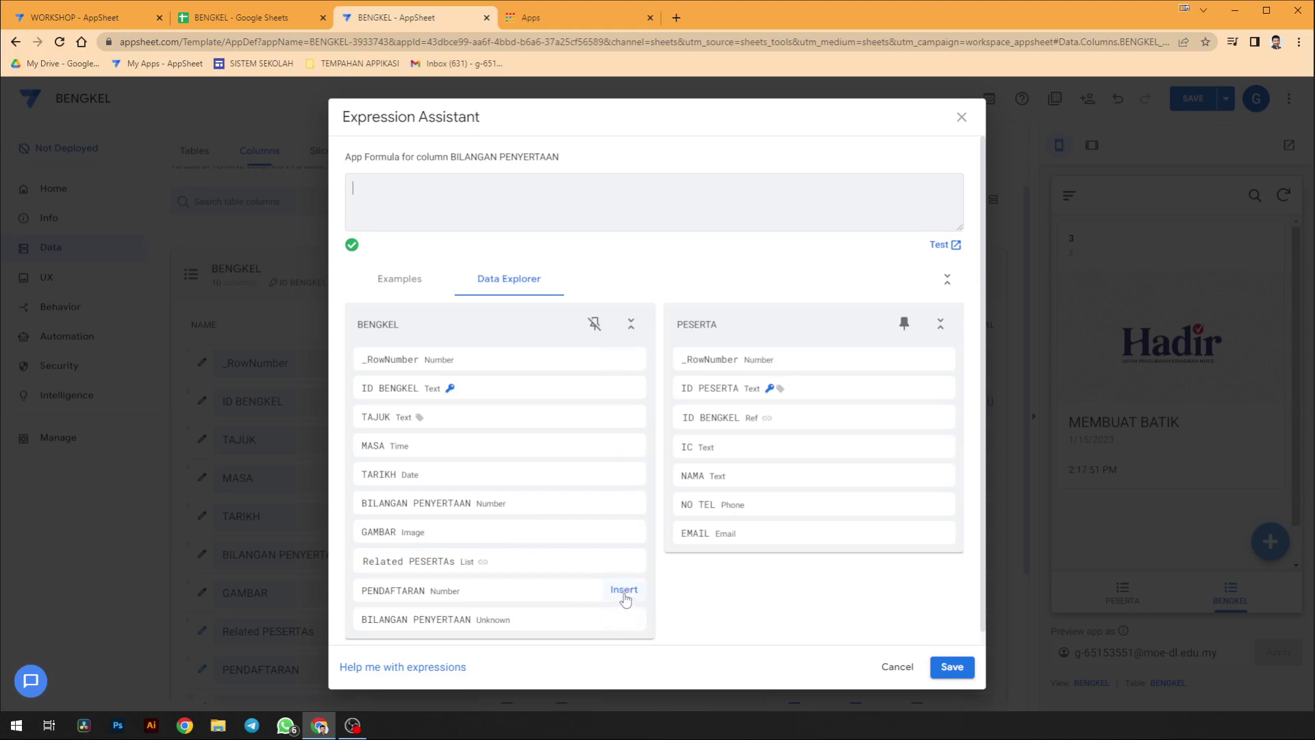
{"action": "left_click", "coordinate": [419, 282]}
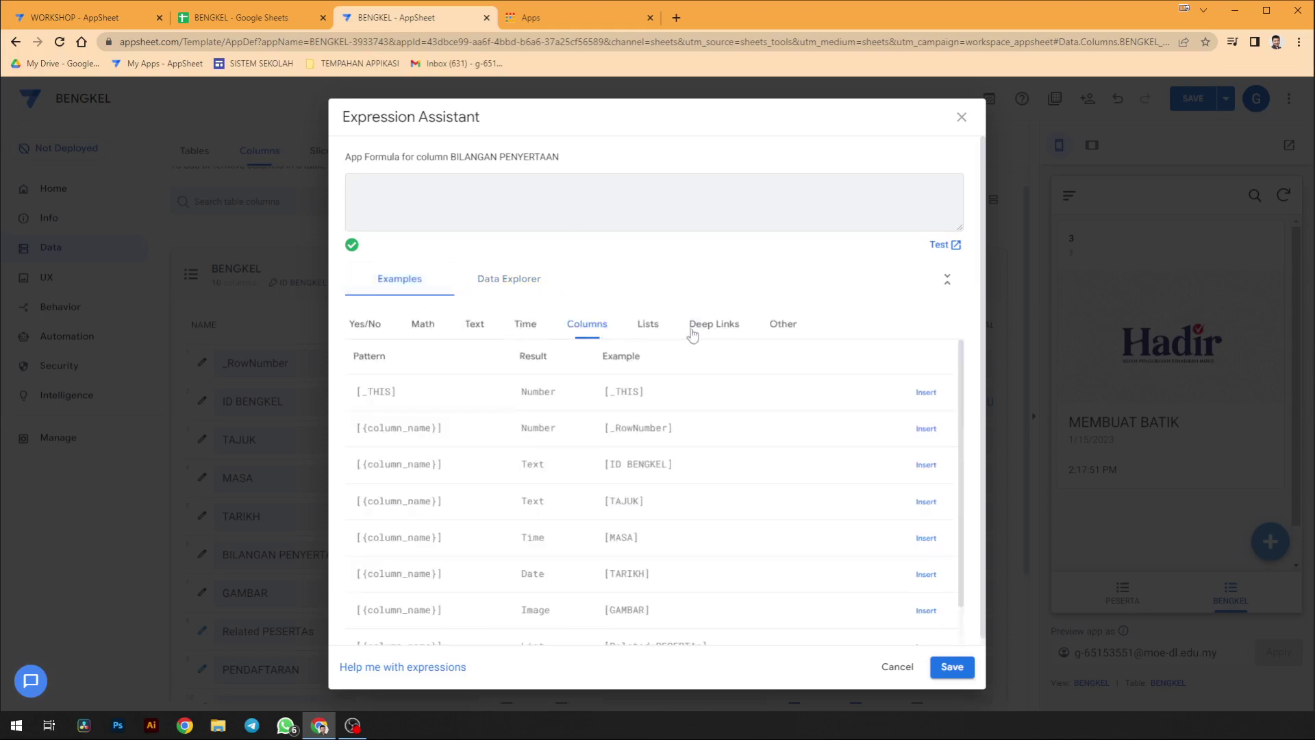
{"action": "left_click", "coordinate": [474, 329]}
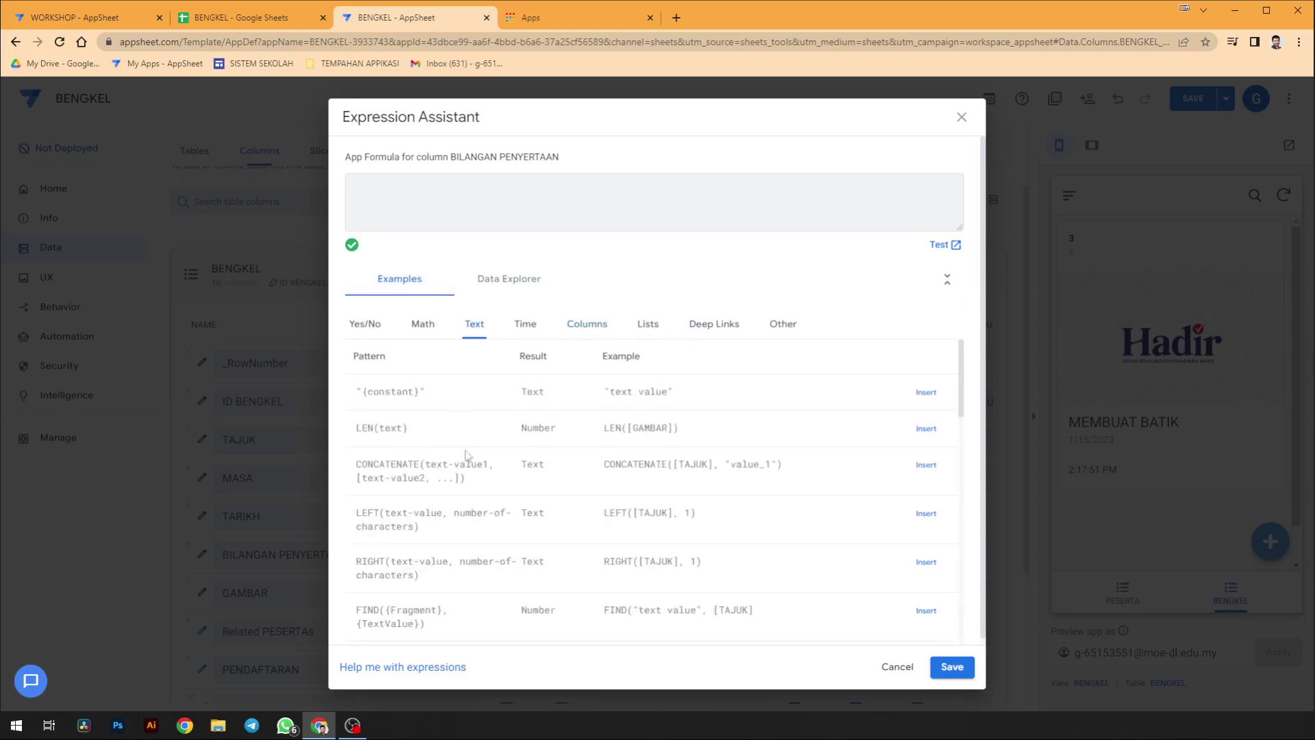
{"action": "left_click", "coordinate": [926, 464]}
{"action": "left_click_drag", "start_coordinate": [464, 187], "coordinate": [419, 187]}
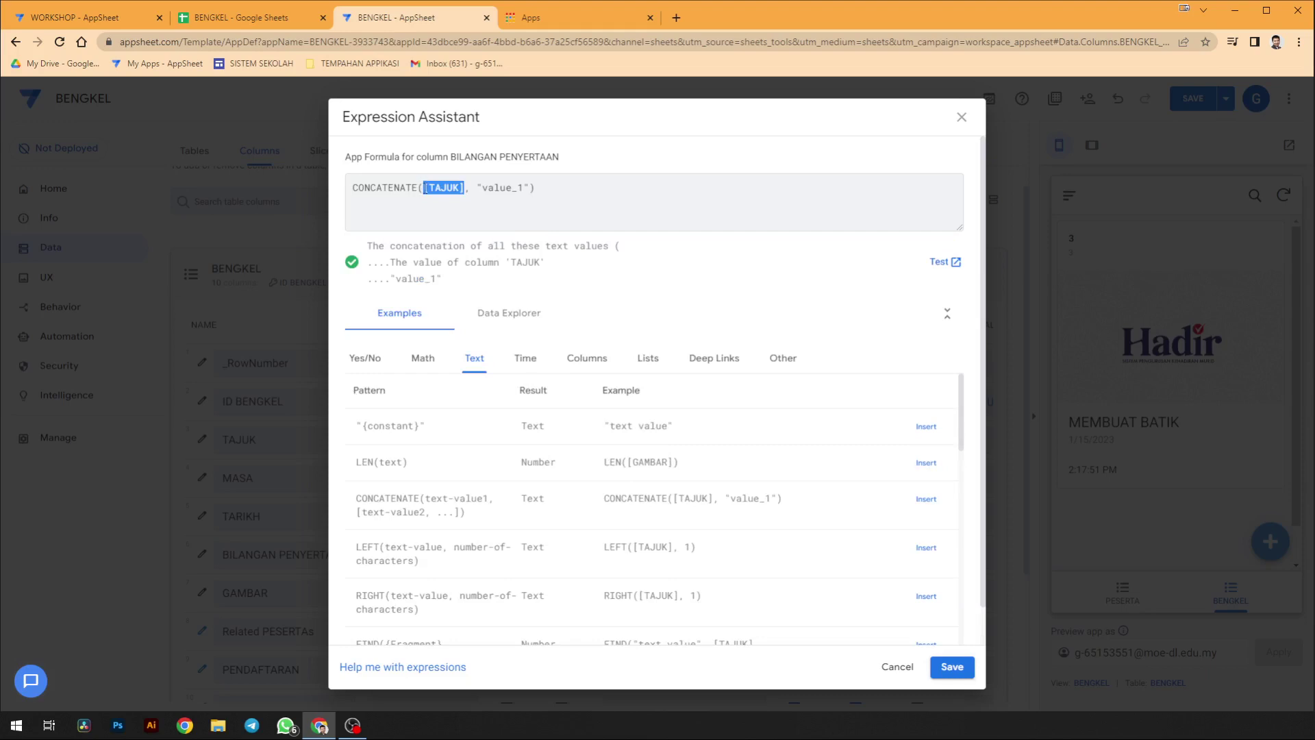
{"action": "key", "text": "BackSpace"}
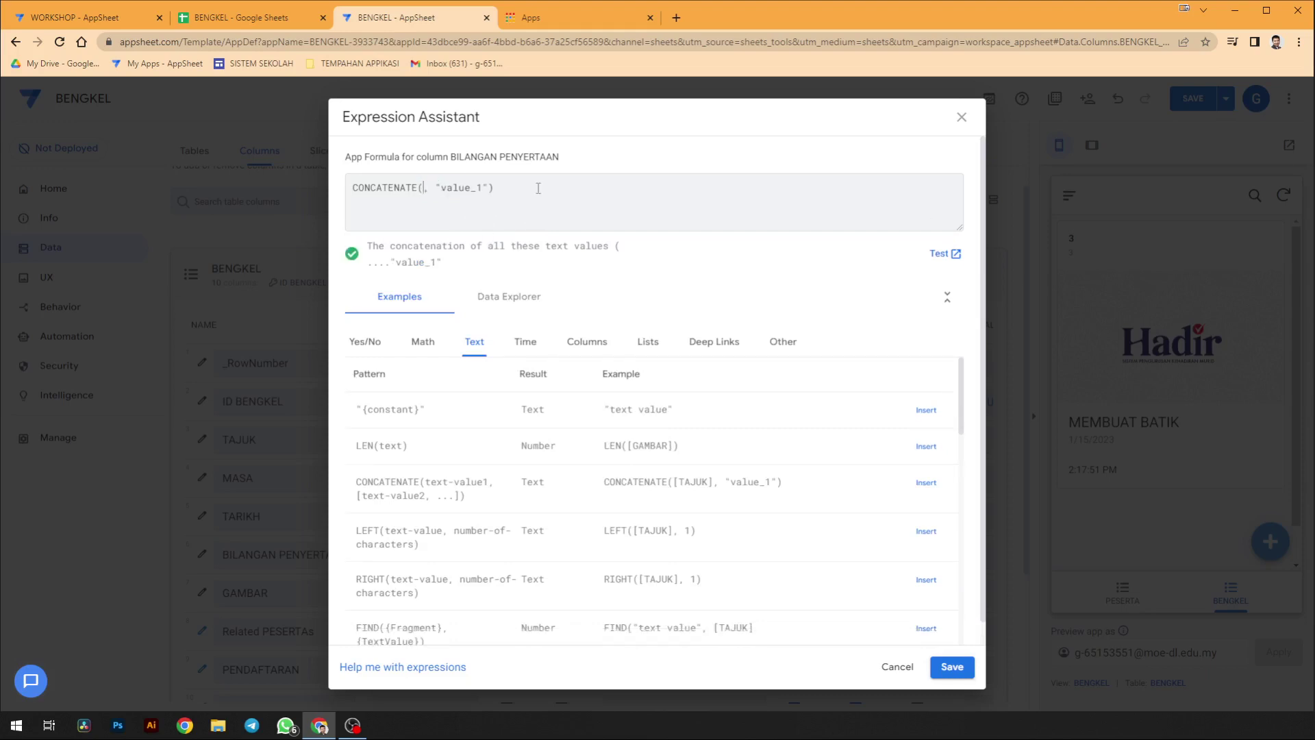
- Fill in [PENDAFTARAN], "/", [BILANGAN PENYERTAAN] and the "BILANGAN PENYERTAAN : " label, then save the formula
{"action": "left_click", "coordinate": [534, 292]}
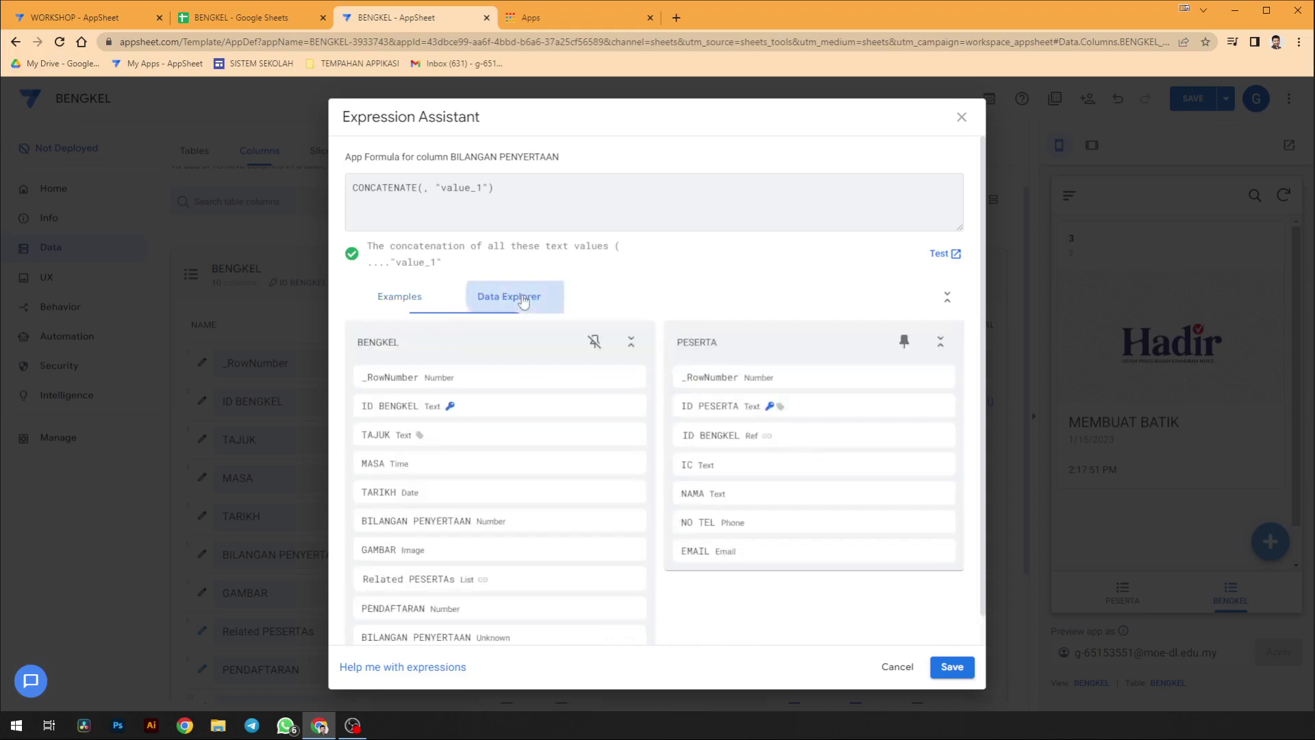
{"action": "mouse_move", "coordinate": [624, 608]}
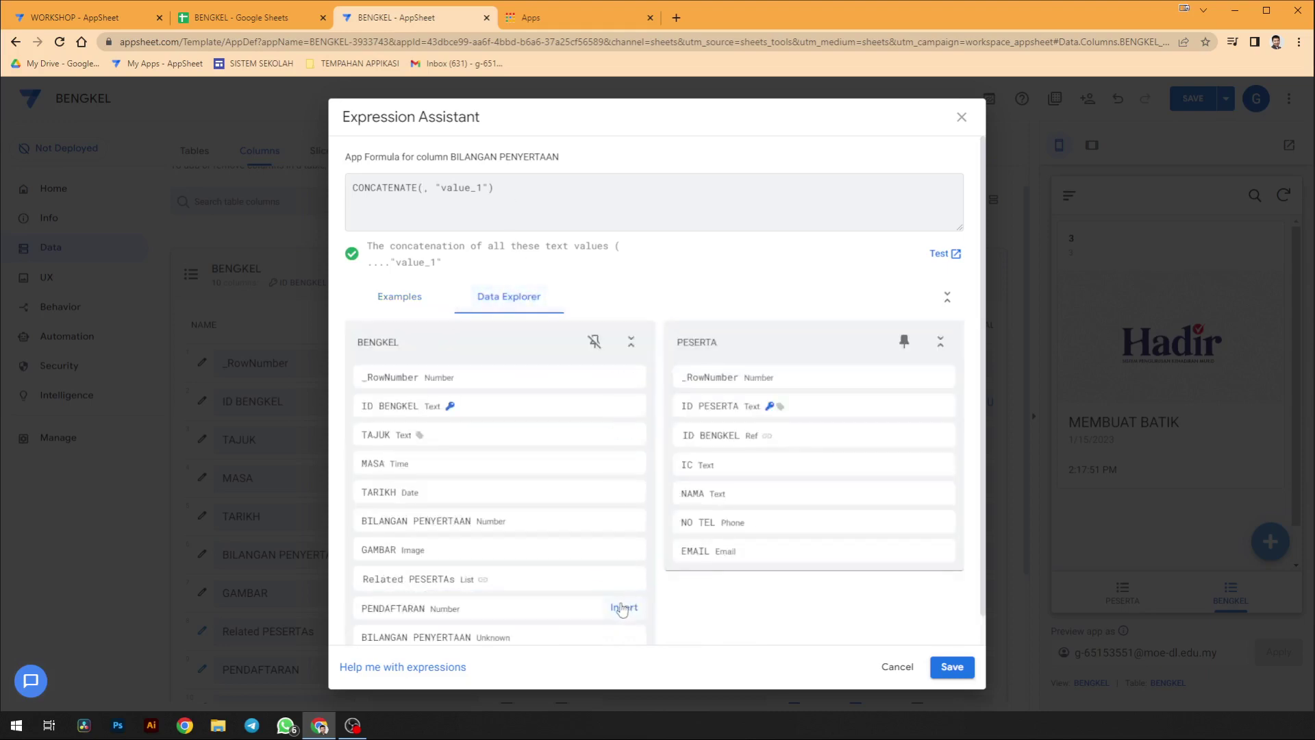
{"action": "left_click", "coordinate": [624, 608]}
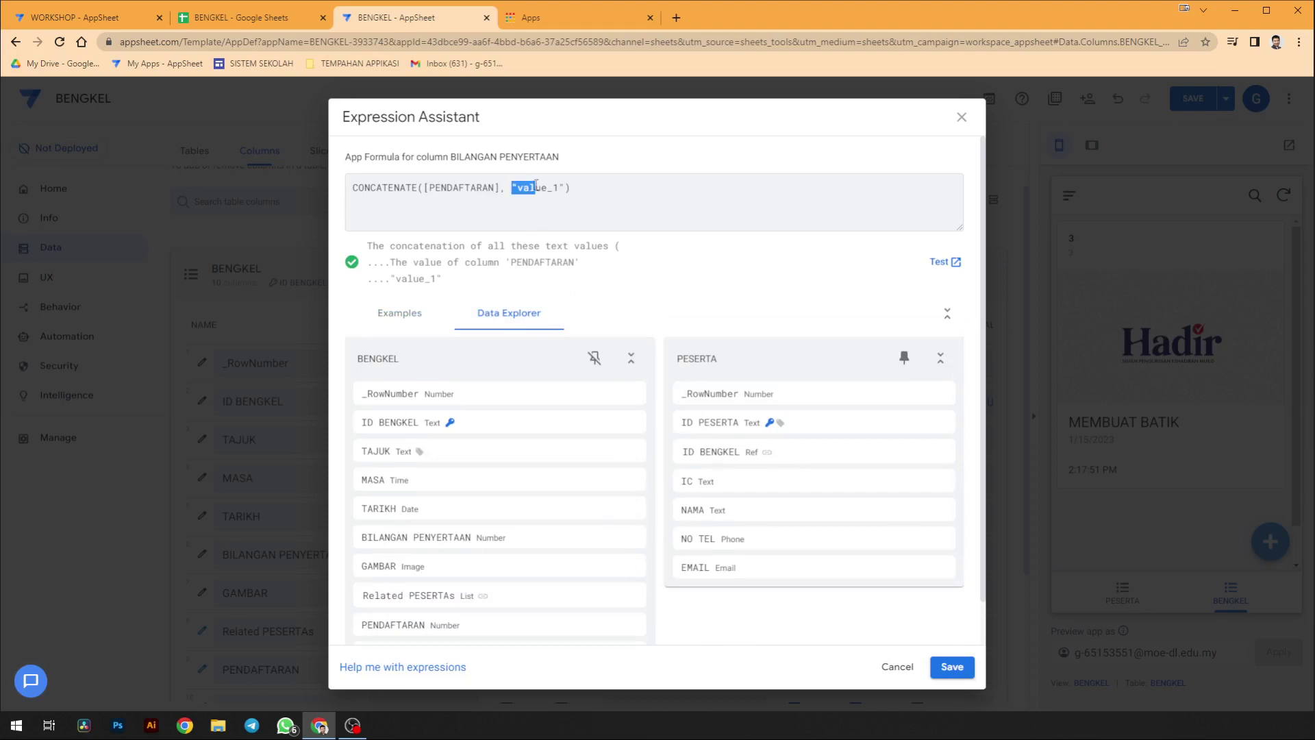
{"action": "left_click_drag", "start_coordinate": [517, 187], "coordinate": [558, 194]}
{"action": "type", "text": "/"}
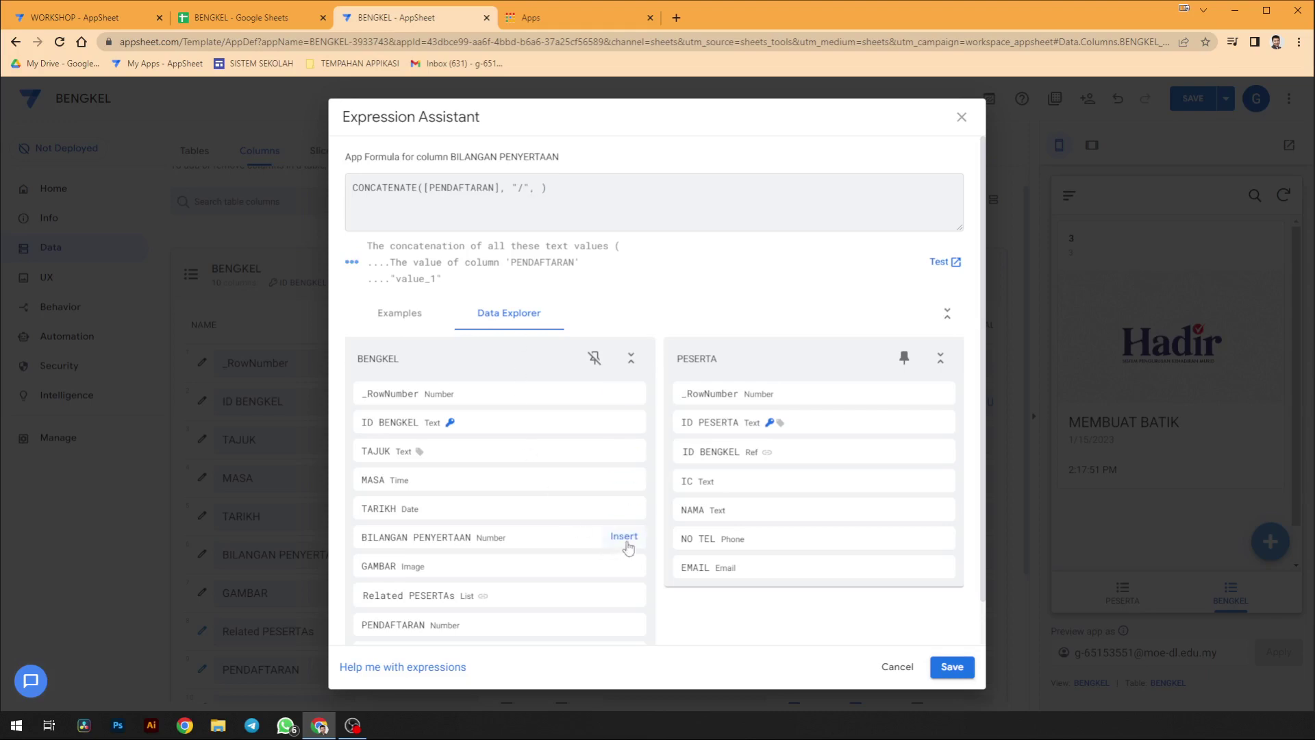
{"action": "left_click", "coordinate": [624, 537]}
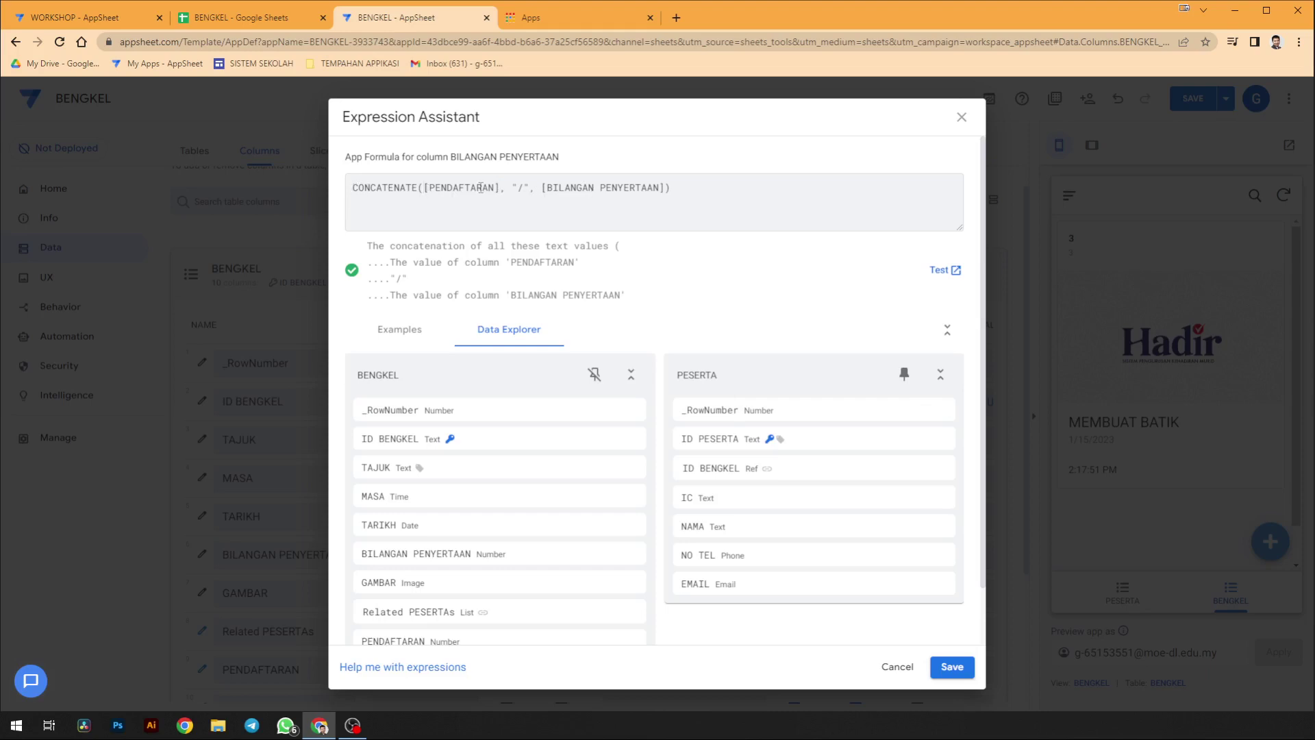
{"action": "type", "text": "\"\"BILANGAN PENYER"}
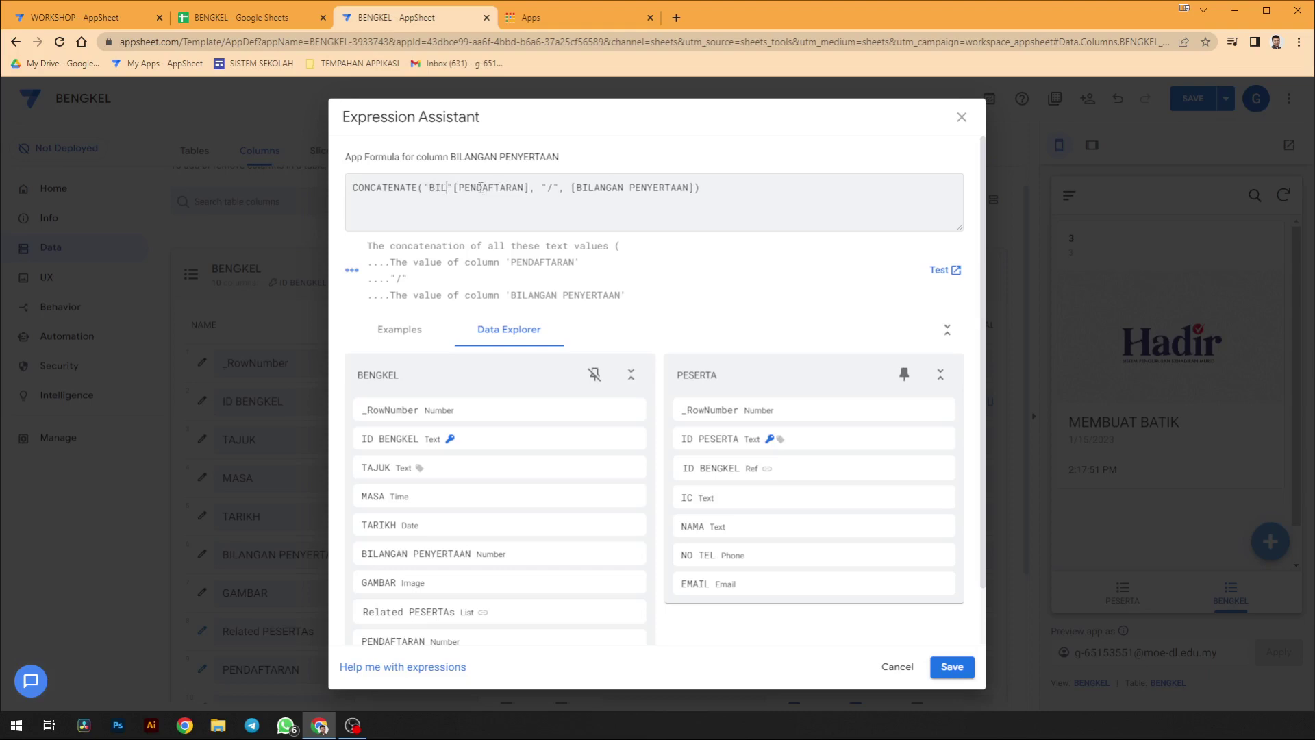
{"action": "type", "text": "TAAN "}
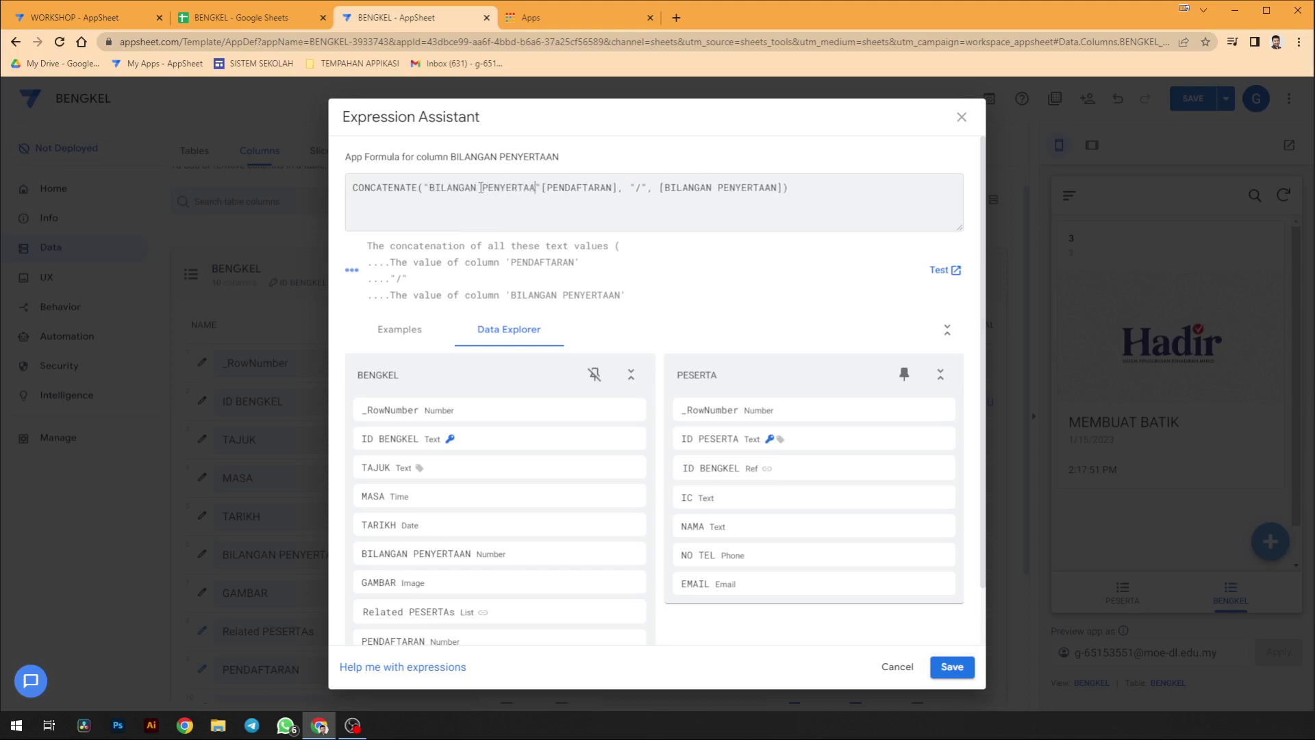
{"action": "type", "text": ": "}
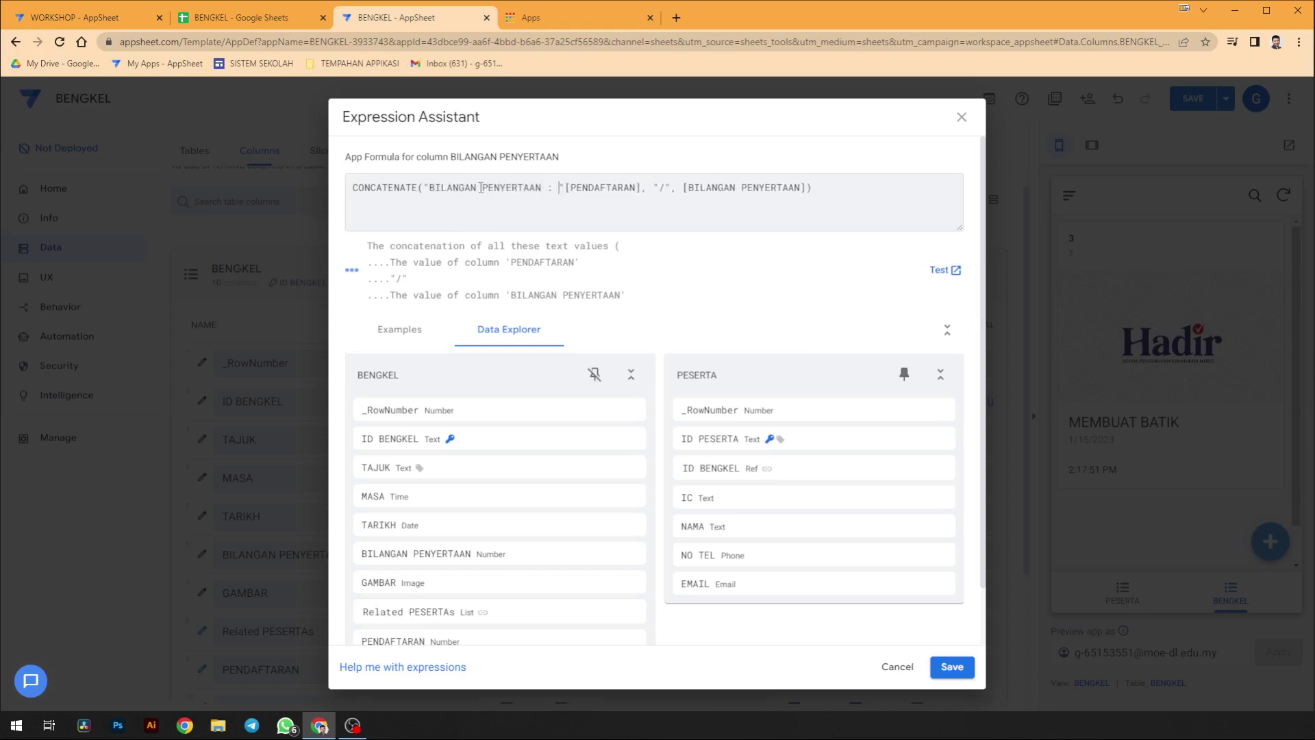
{"action": "type", "text": ","}
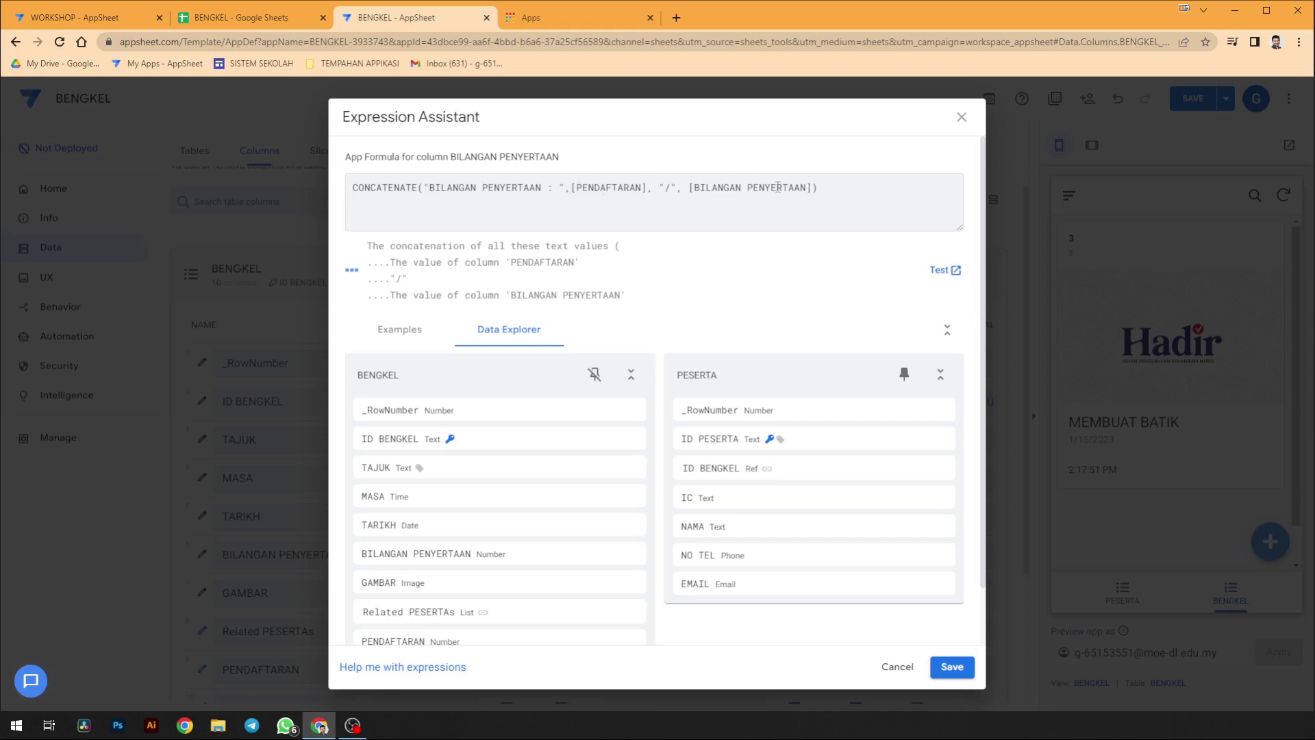
{"action": "left_click", "coordinate": [952, 667]}
- Finish the virtual column, set the BENGKEL card subtitle to BILANGAN PENYERTAAN, and save the app
{"action": "left_click", "coordinate": [866, 166]}
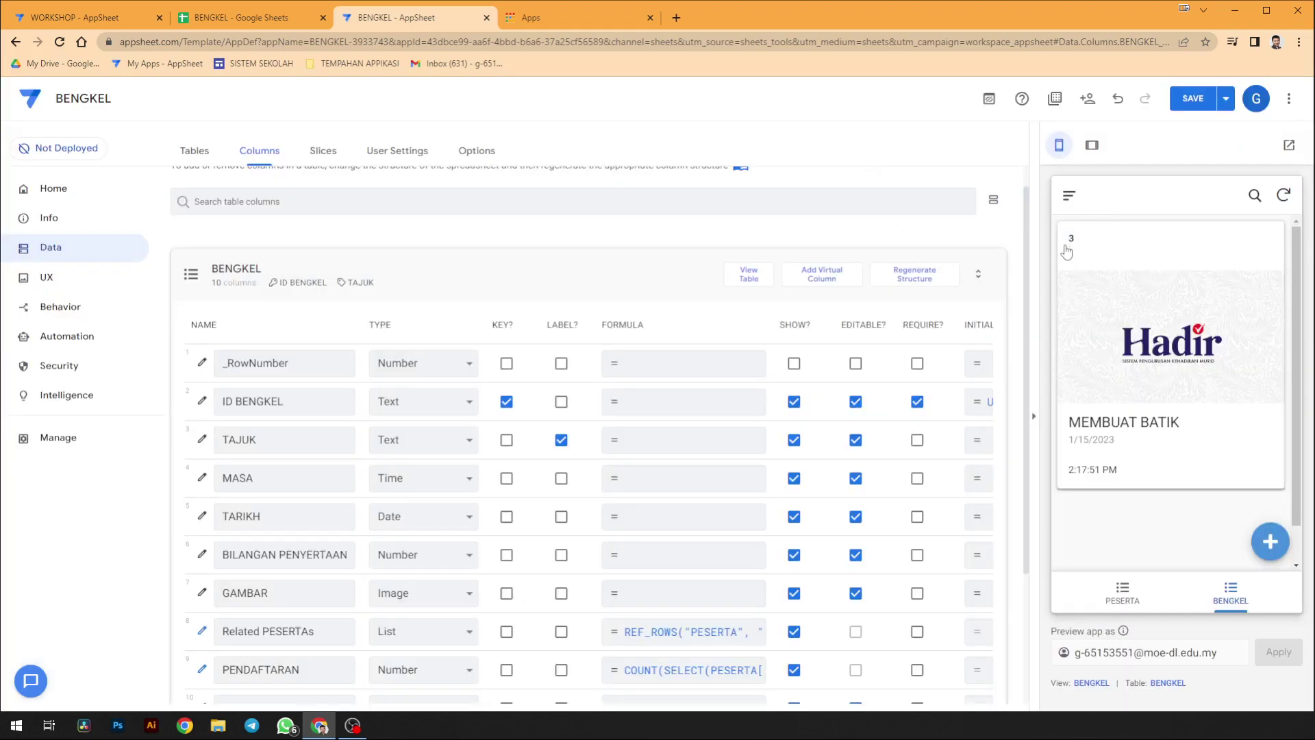
{"action": "left_click", "coordinate": [1095, 683]}
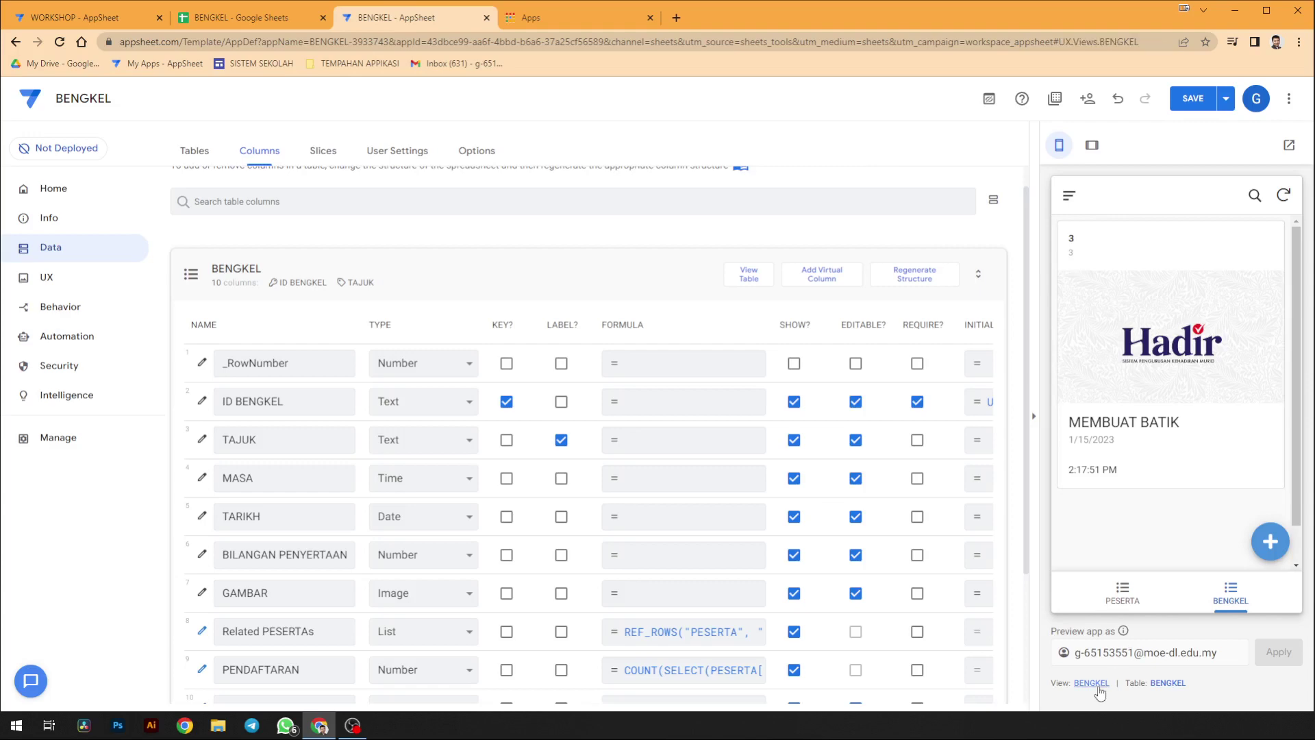
{"action": "scroll", "coordinate": [432, 514], "scroll_direction": "down", "scroll_amount": 4}
{"action": "left_click", "coordinate": [380, 535]}
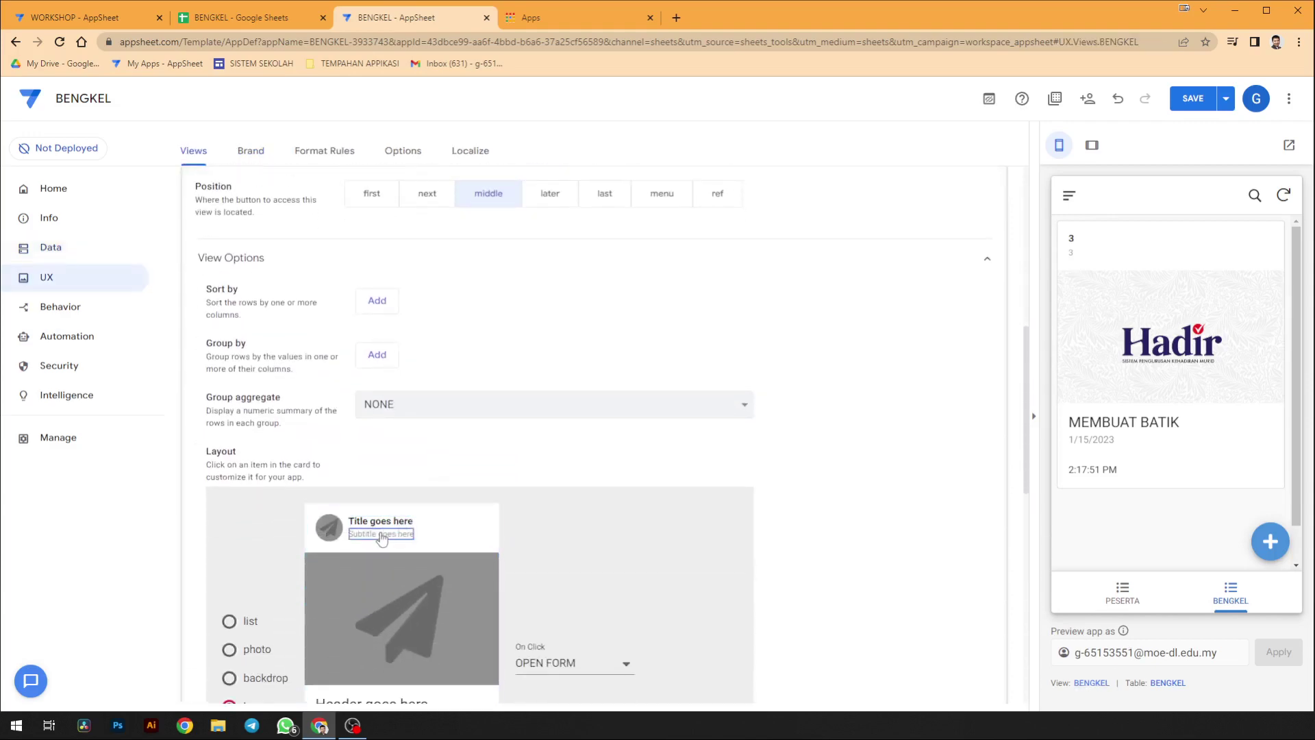
{"action": "left_click", "coordinate": [579, 666]}
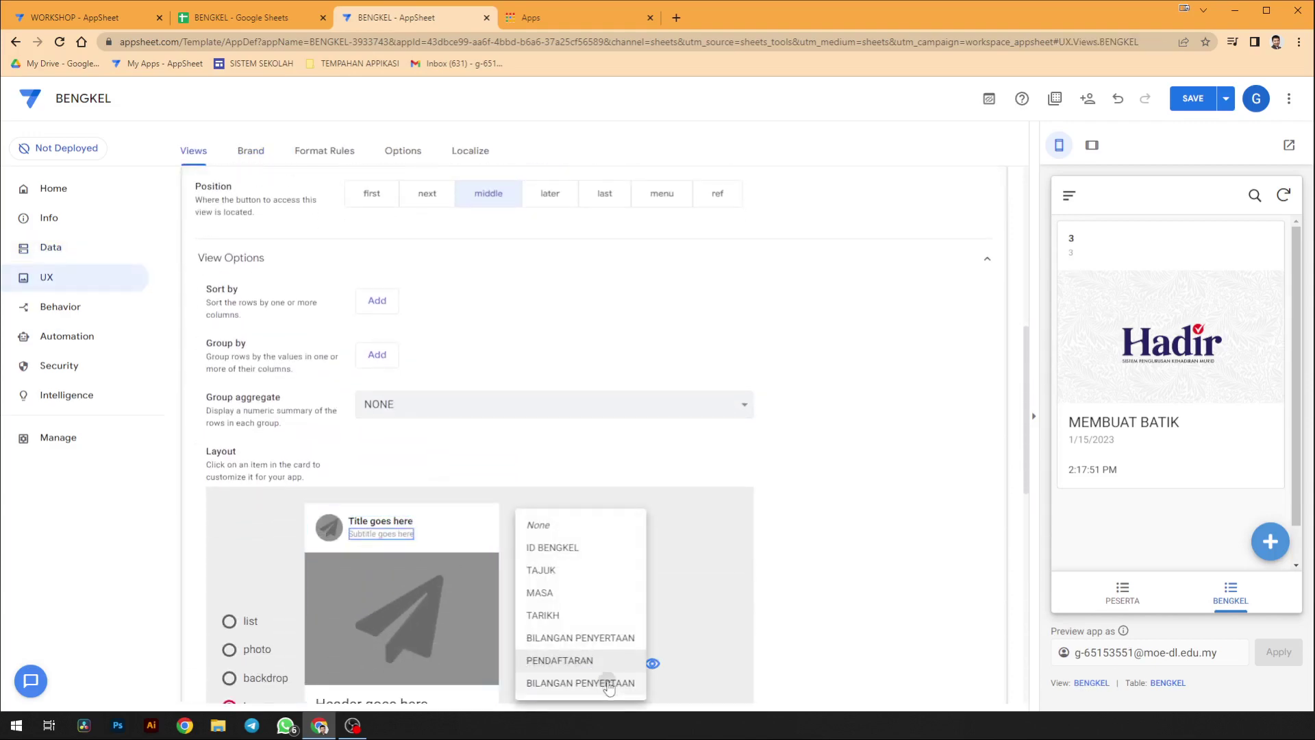
{"action": "left_click", "coordinate": [605, 682]}
{"action": "scroll", "coordinate": [643, 623], "scroll_direction": "down", "scroll_amount": 1}
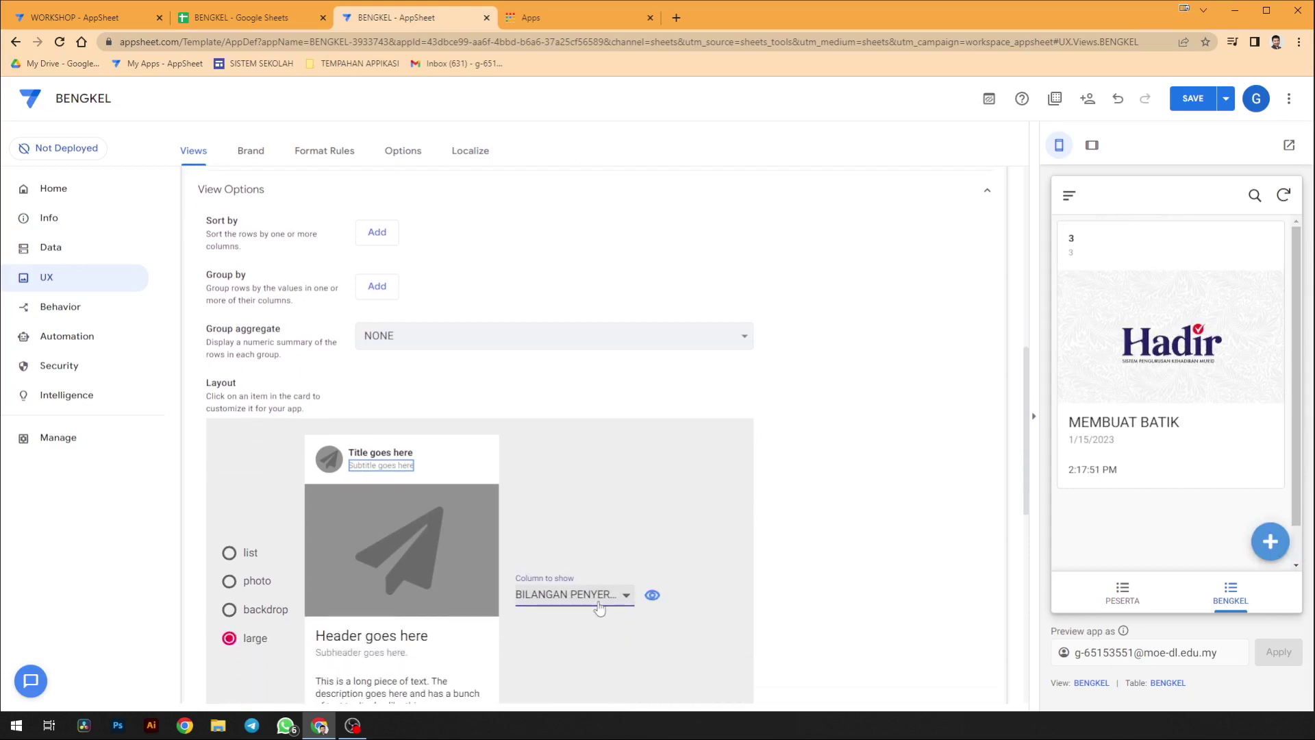
{"action": "left_click", "coordinate": [626, 610]}
{"action": "left_click", "coordinate": [934, 461]}
{"action": "left_click", "coordinate": [1174, 103]}
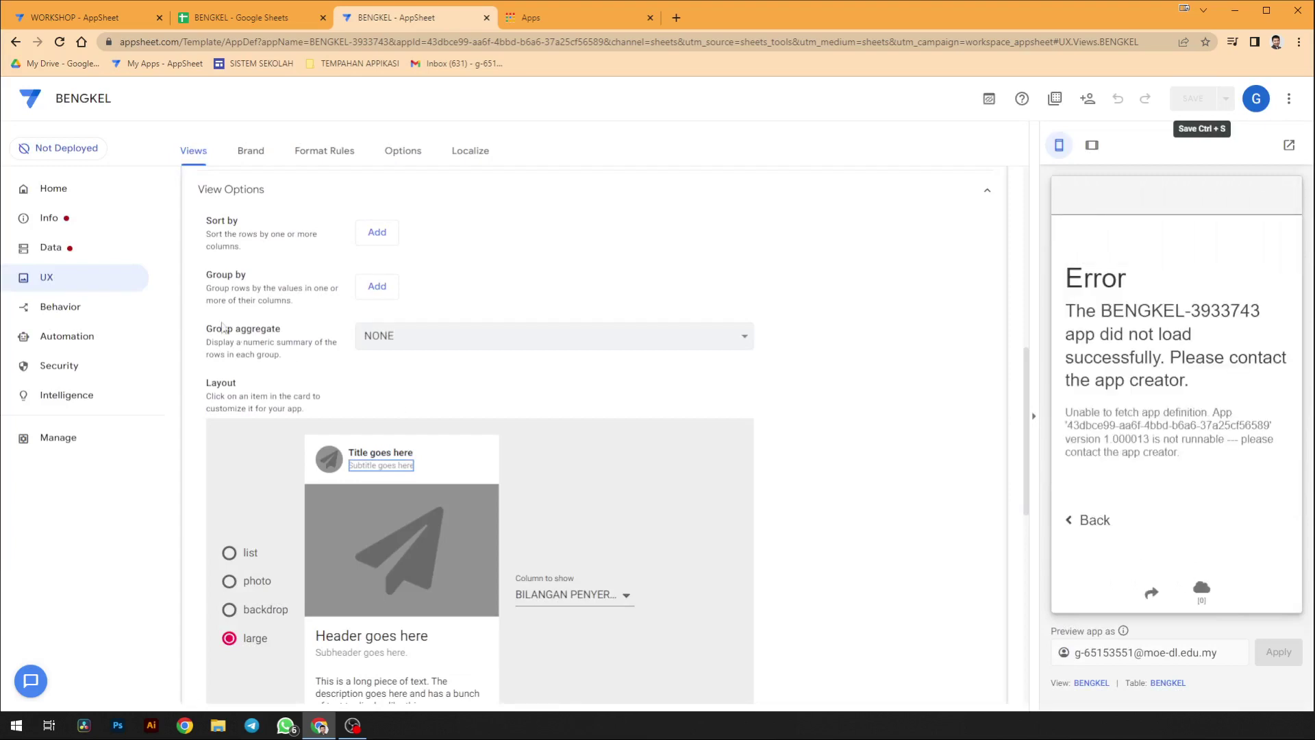
{"action": "left_click", "coordinate": [108, 257]}
- Rename the duplicate virtual column from BILANGAN PENYERTAAN to DISPLAY PENYERTAAN and save the app
{"action": "left_click", "coordinate": [254, 155]}
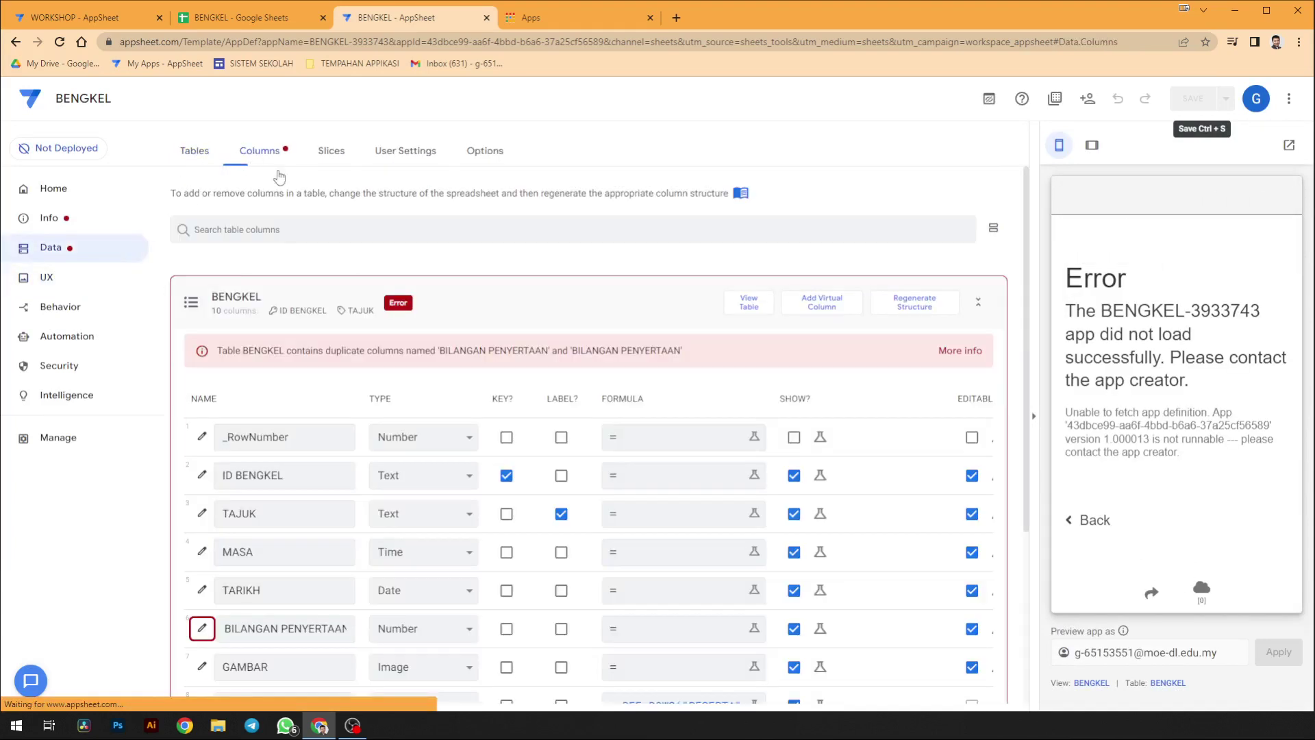
{"action": "scroll", "coordinate": [353, 313], "scroll_direction": "down", "scroll_amount": 2}
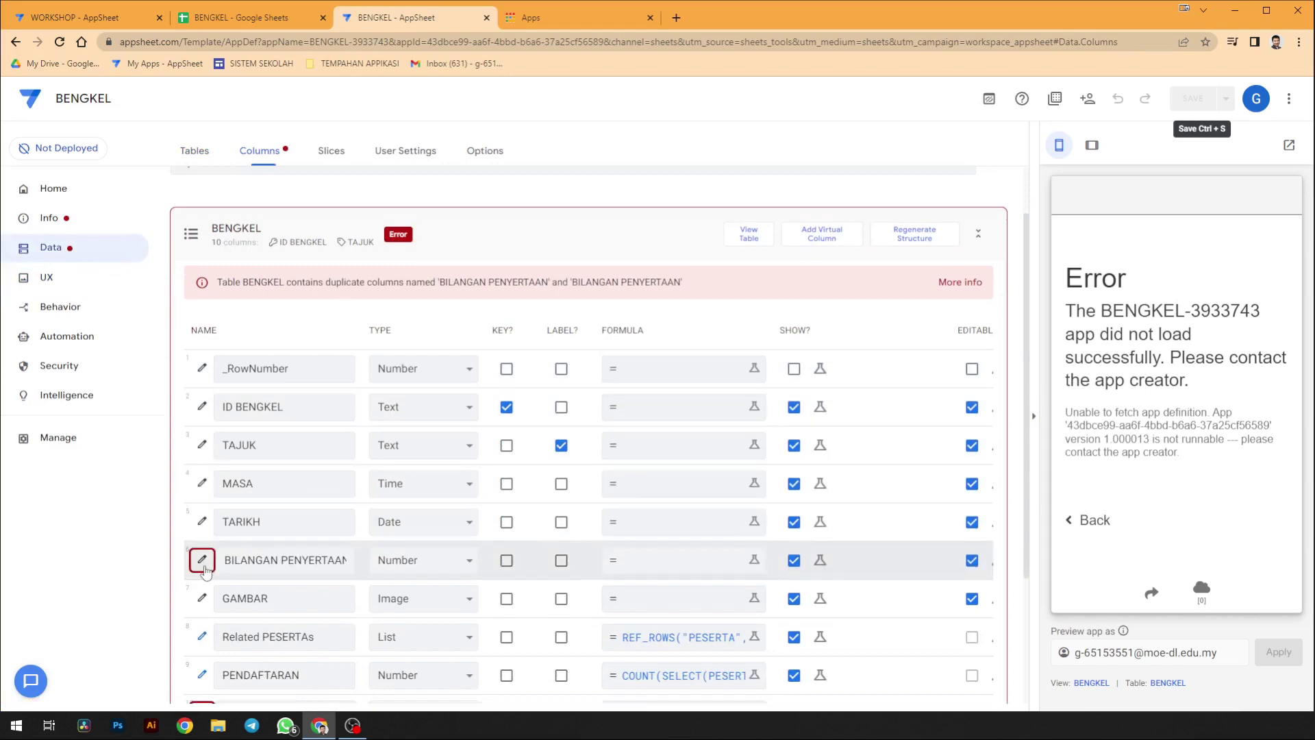
{"action": "scroll", "coordinate": [205, 571], "scroll_direction": "down", "scroll_amount": 3}
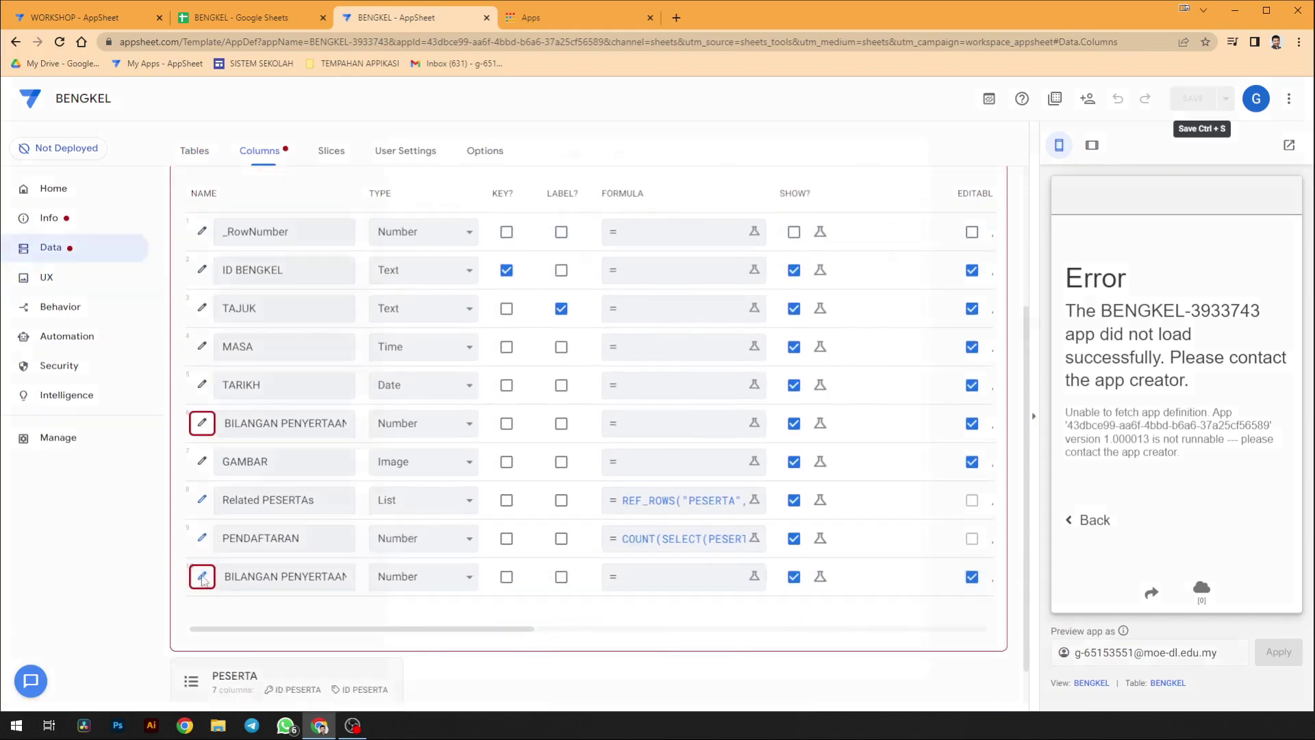
{"action": "left_click", "coordinate": [202, 577]}
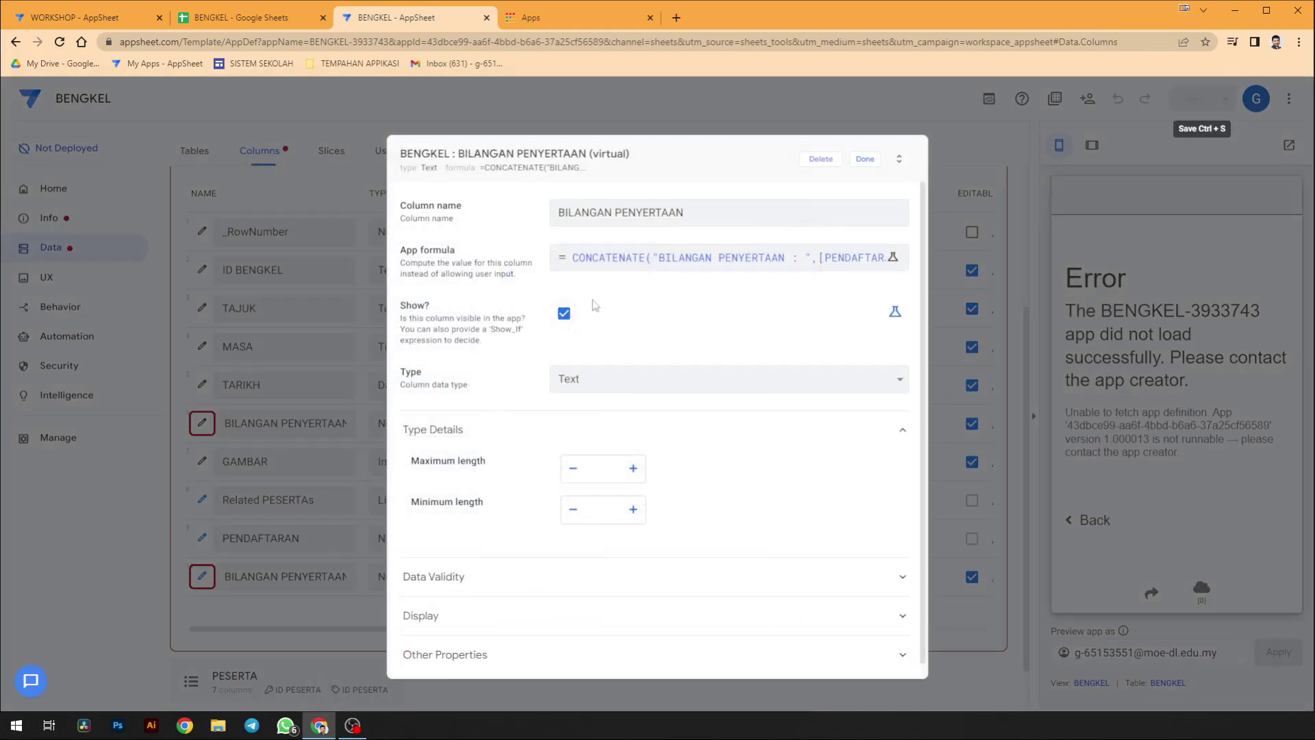
{"action": "double_click", "coordinate": [614, 213]}
{"action": "type", "text": "DISPLAY"}
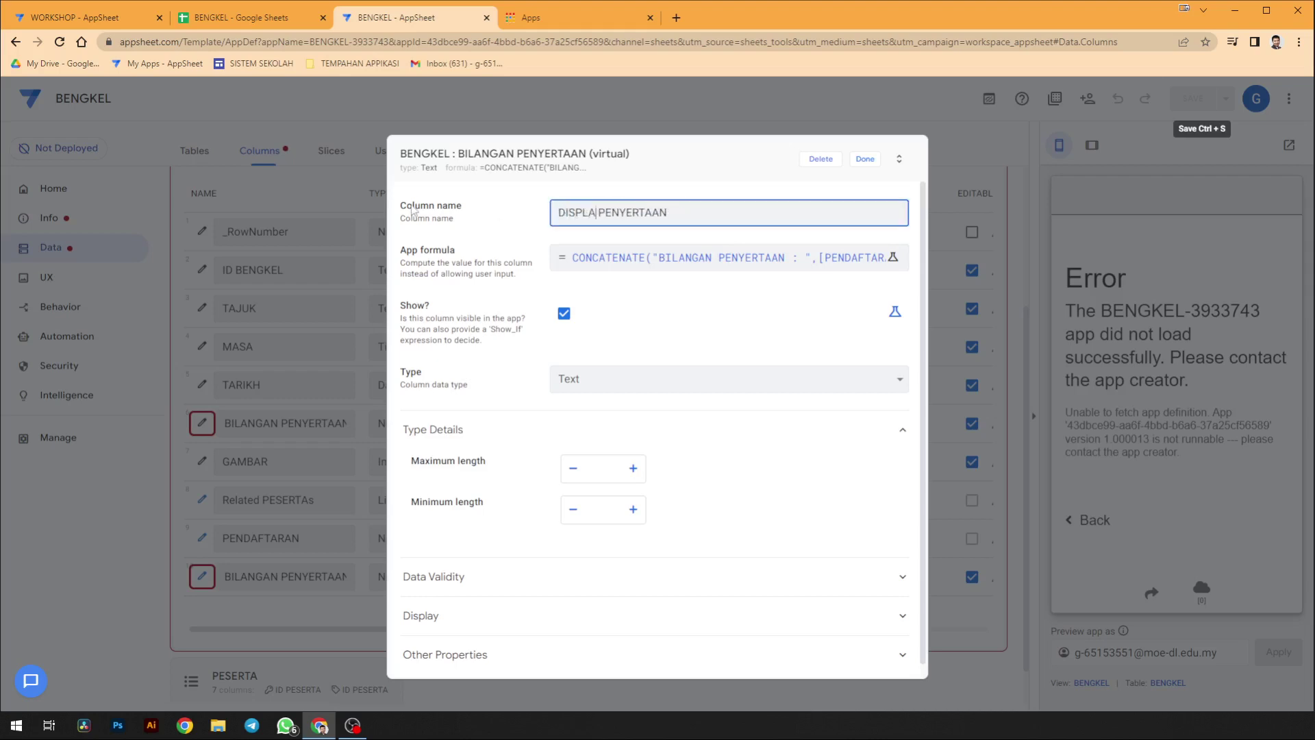
{"action": "left_click", "coordinate": [866, 161]}
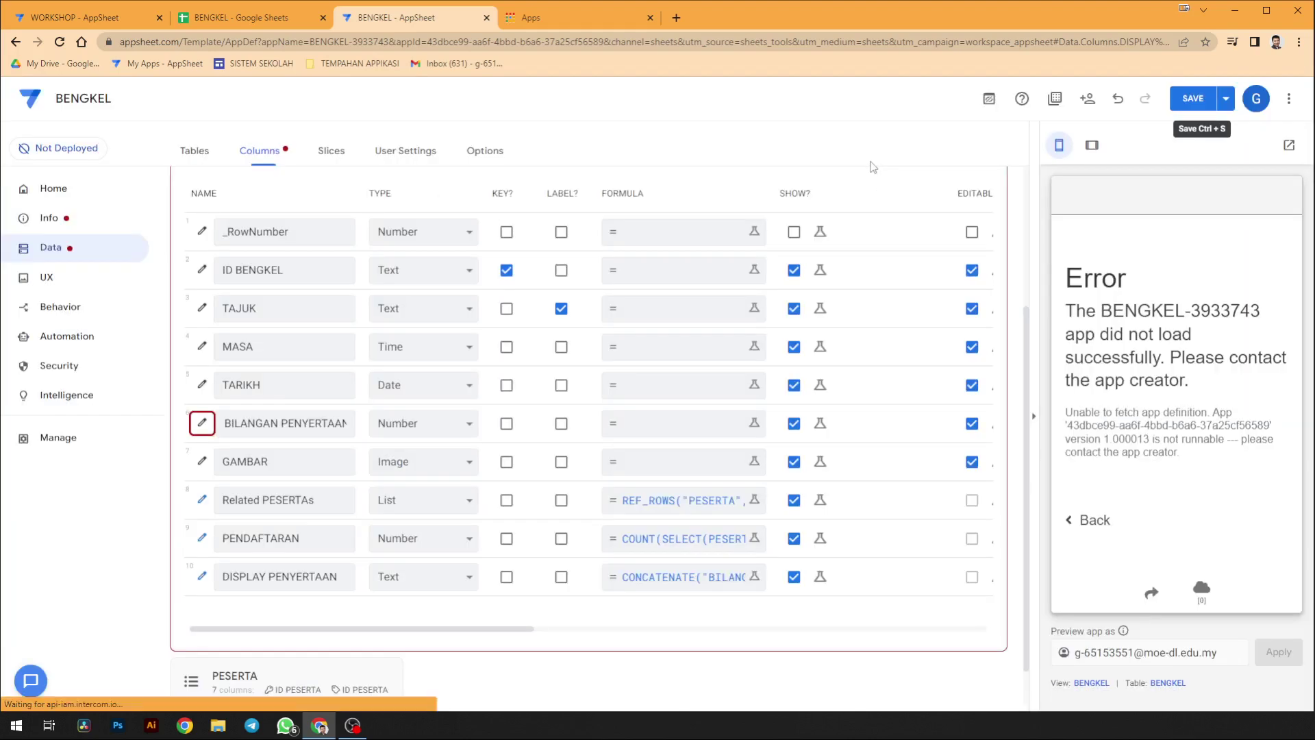
{"action": "left_click", "coordinate": [1195, 101]}
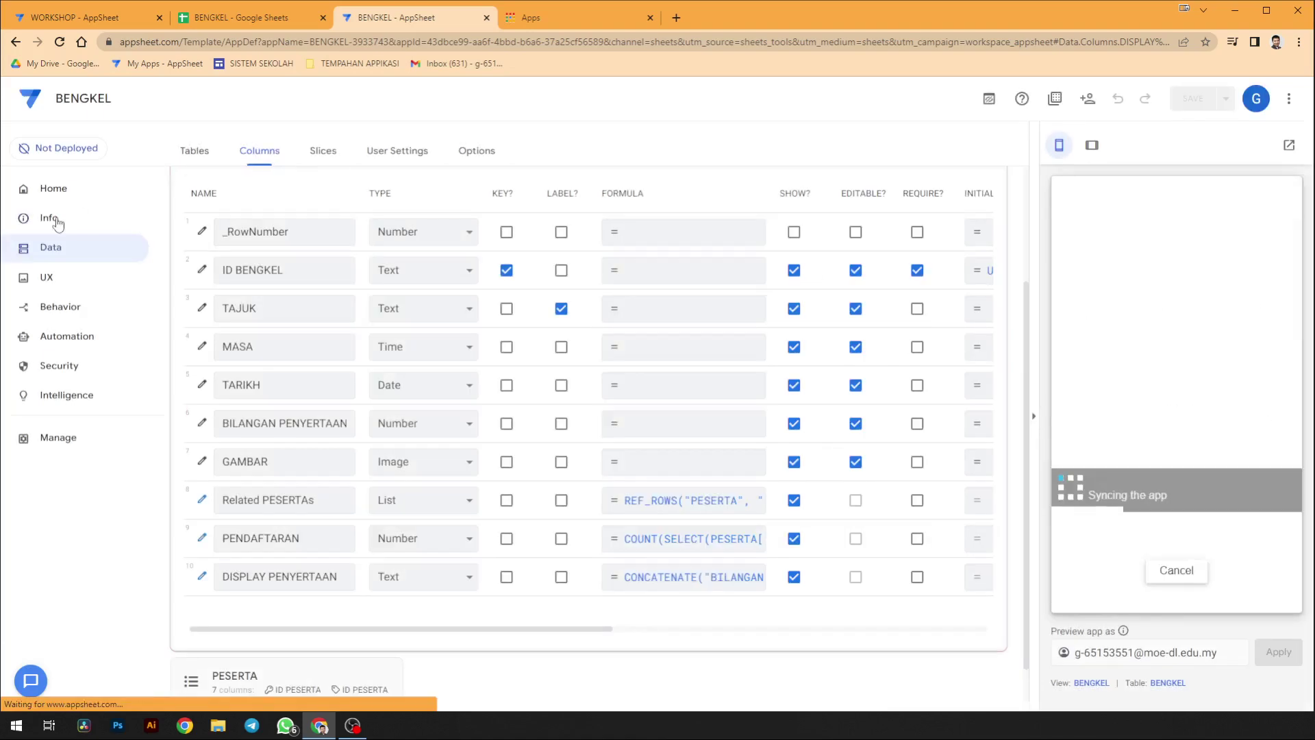
- Set the BENGKEL card title to ID BENGKEL
{"action": "left_click", "coordinate": [36, 279]}
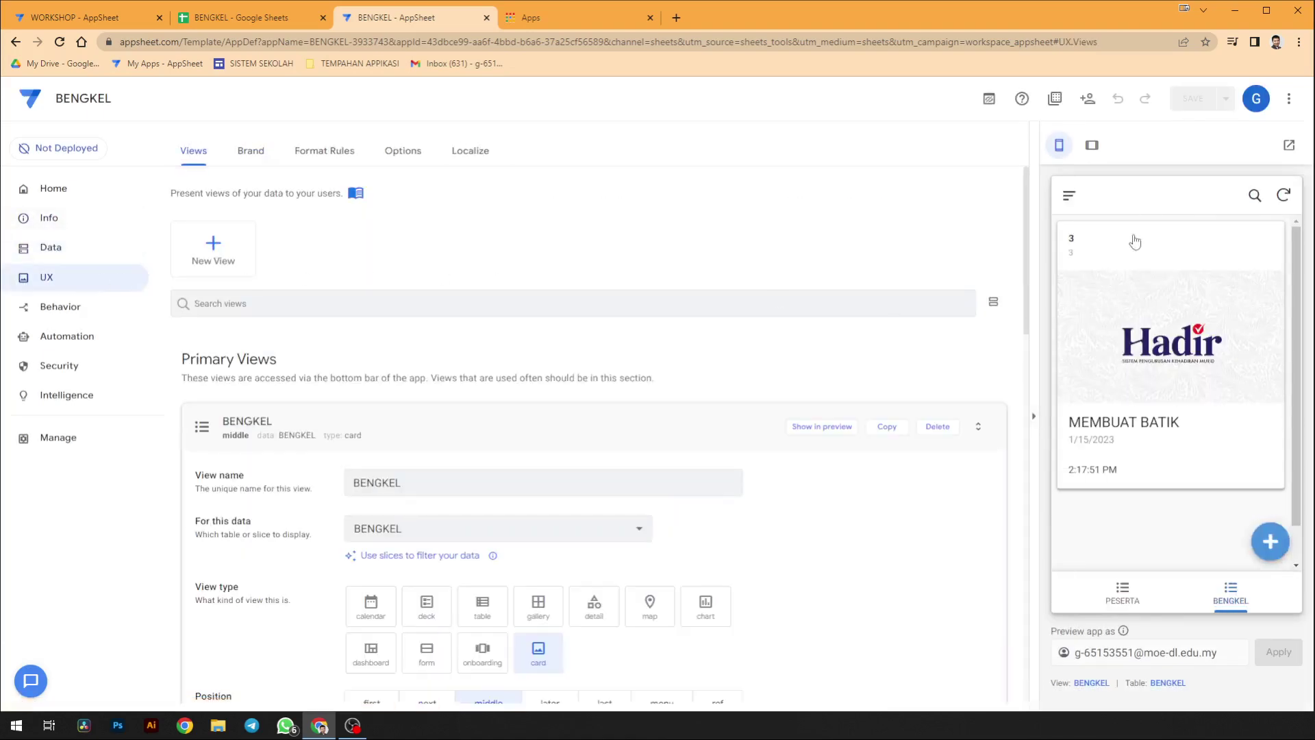
{"action": "scroll", "coordinate": [480, 499], "scroll_direction": "down", "scroll_amount": 3}
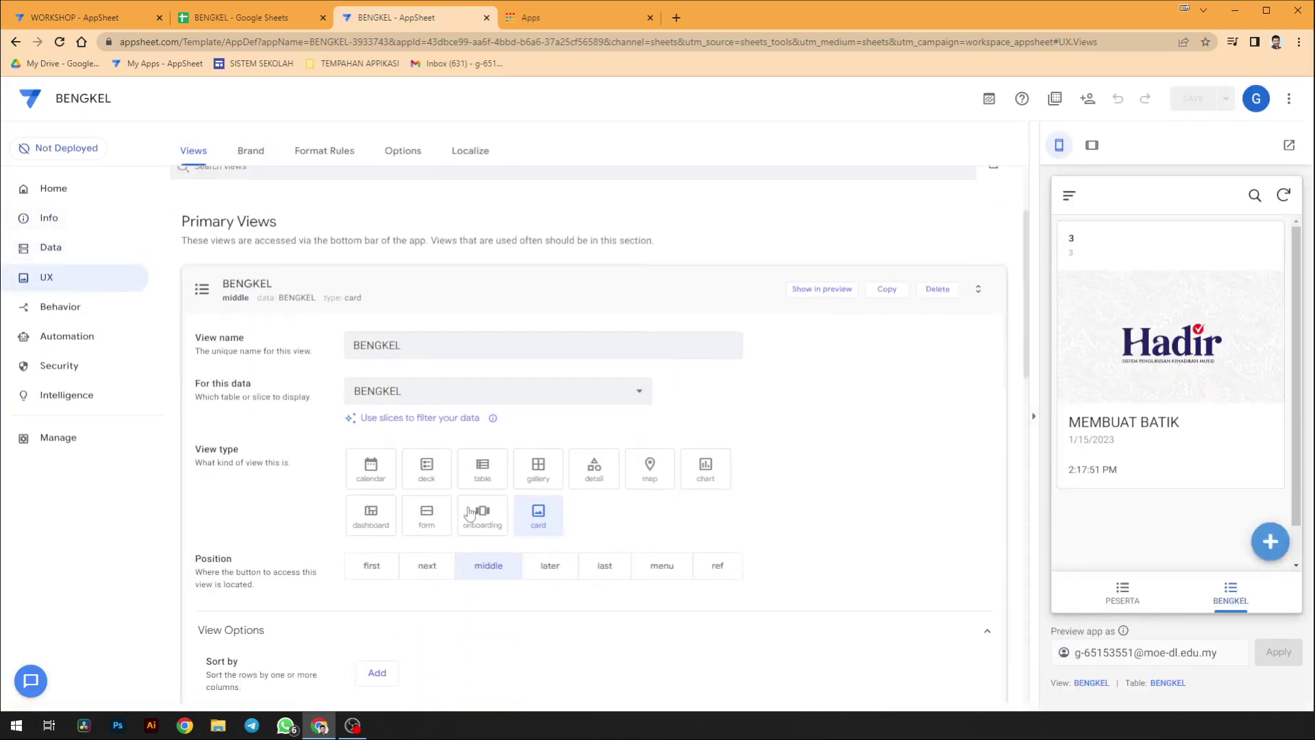
{"action": "scroll", "coordinate": [425, 544], "scroll_direction": "down", "scroll_amount": 4}
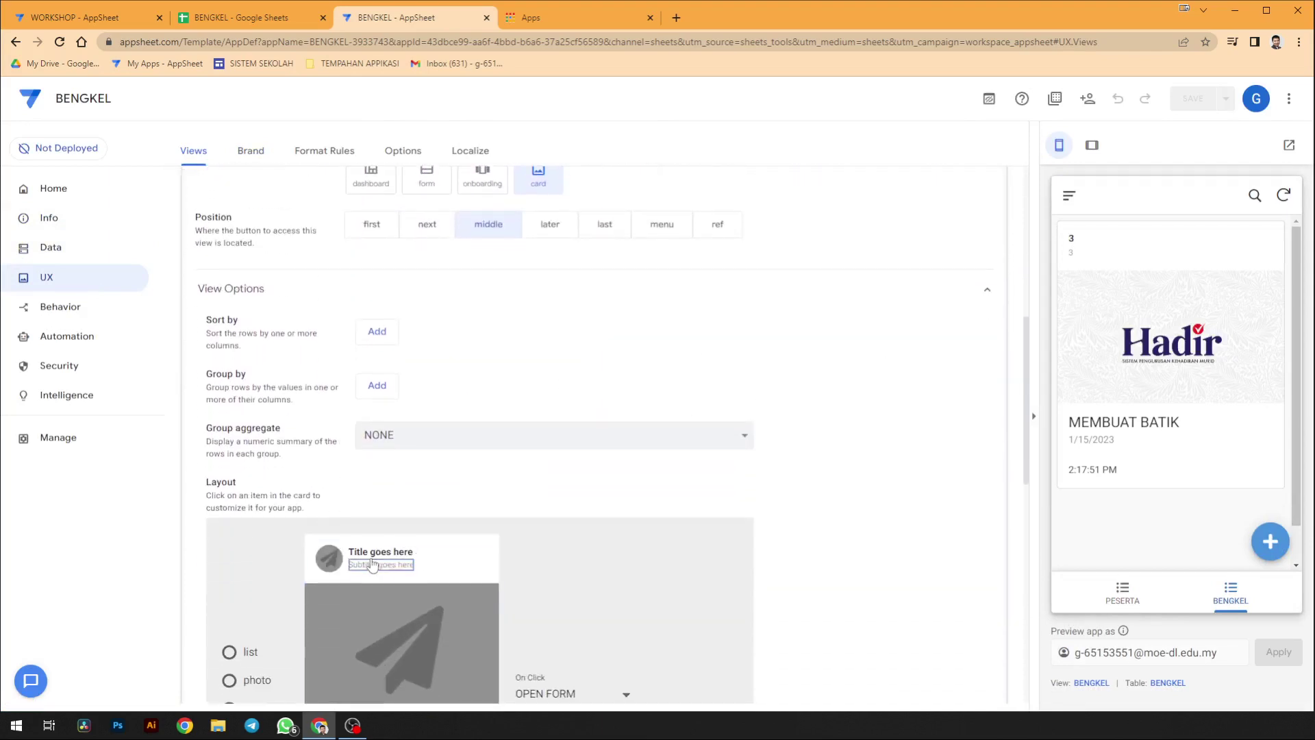
{"action": "left_click", "coordinate": [568, 693]}
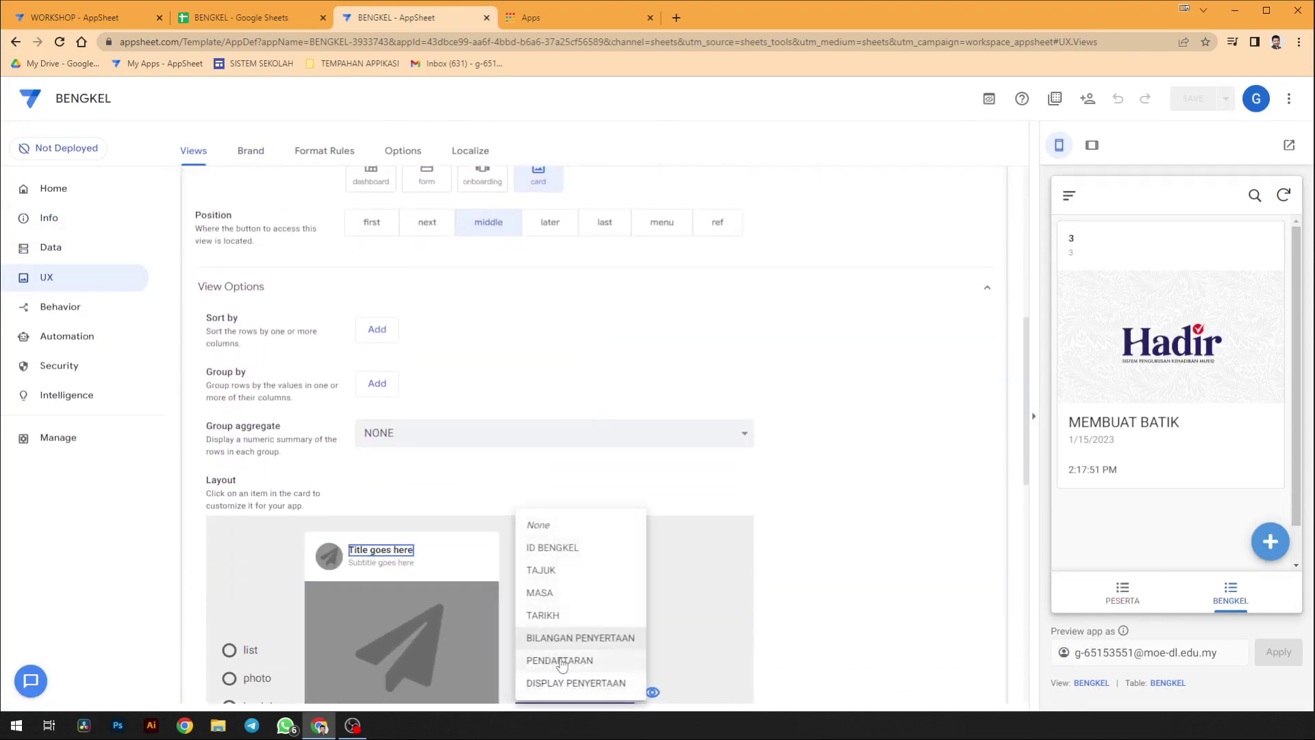
{"action": "left_click", "coordinate": [574, 548]}
- Set the card subtitle to DISPLAY PENYERTAAN, save the layout, and collapse the BENGKEL view
{"action": "scroll", "coordinate": [548, 527], "scroll_direction": "down", "scroll_amount": 1}
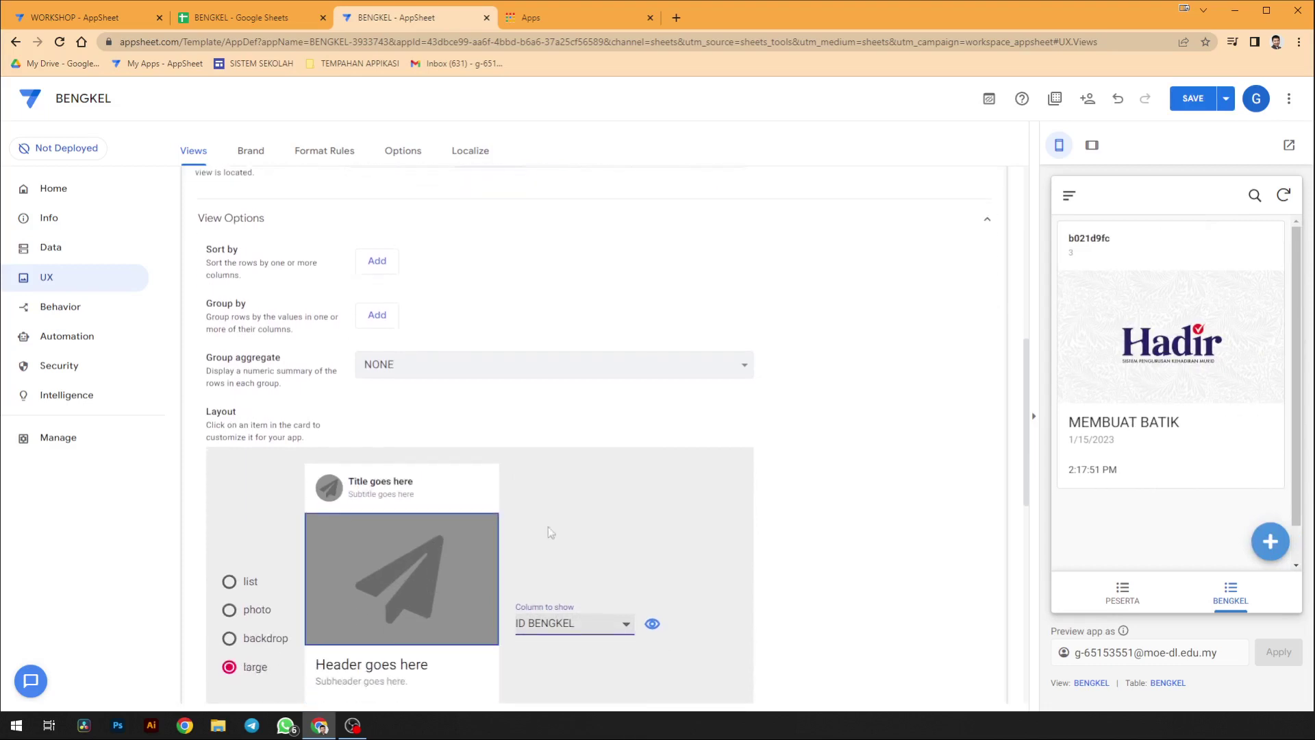
{"action": "left_click", "coordinate": [410, 495]}
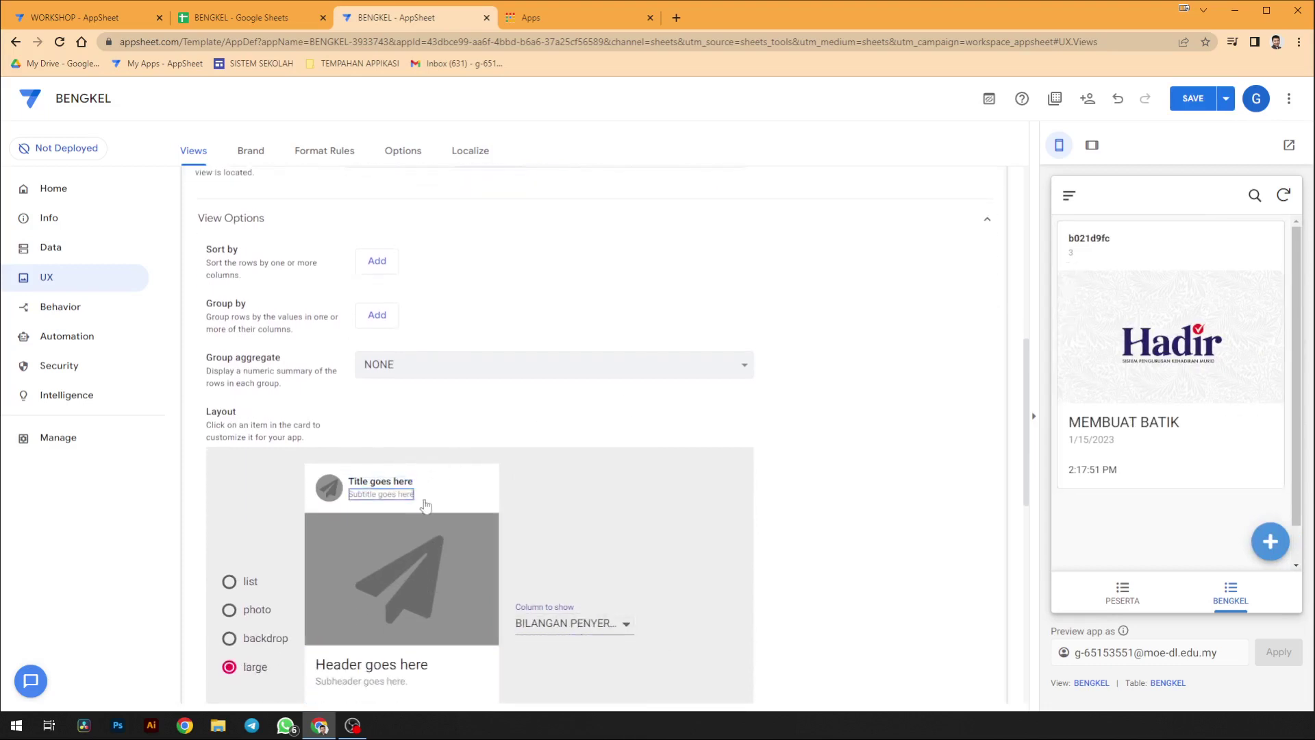
{"action": "left_click", "coordinate": [575, 624]}
{"action": "left_click", "coordinate": [563, 670]}
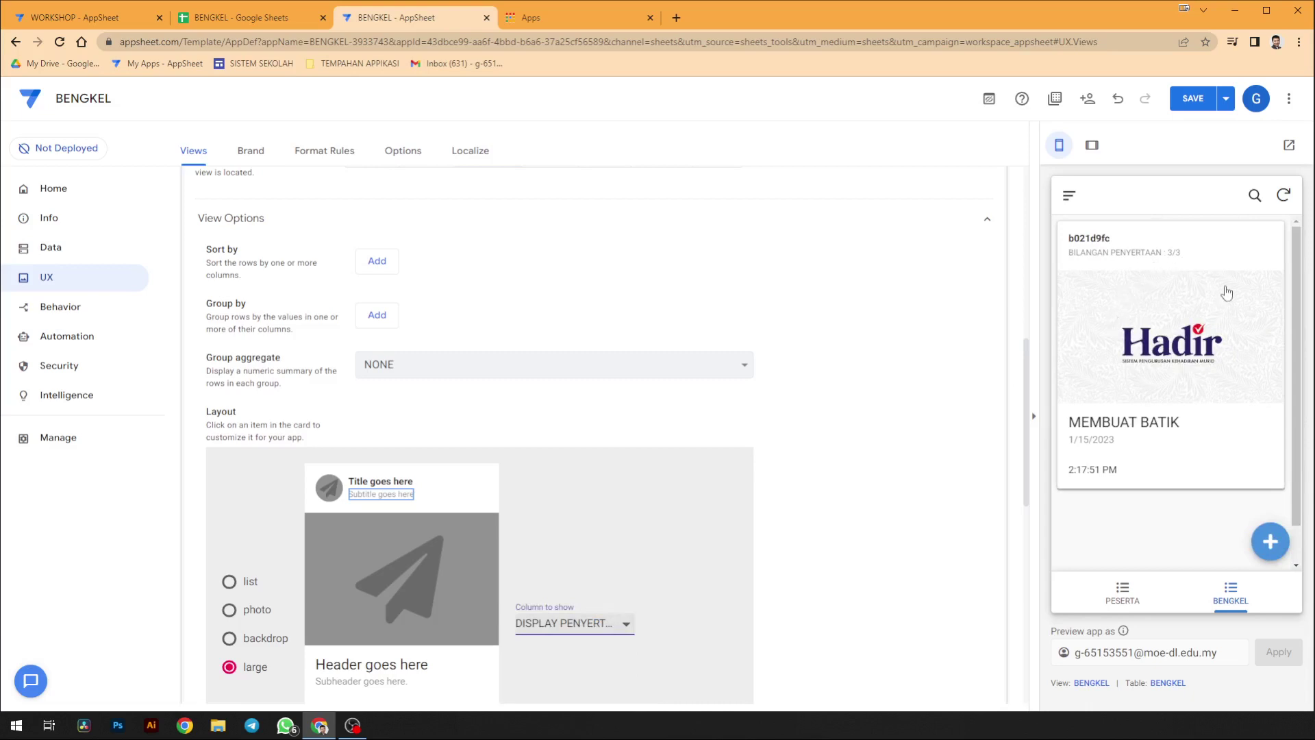
{"action": "left_click", "coordinate": [1193, 98]}
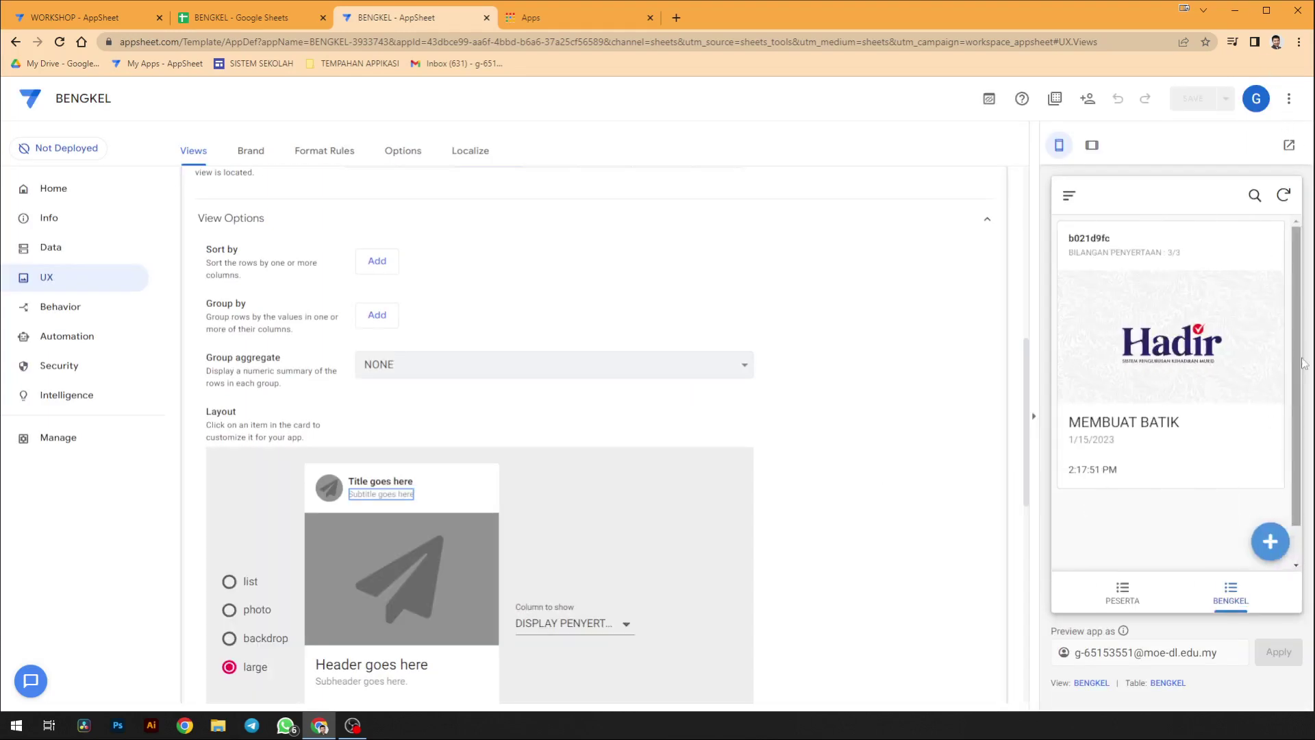
{"action": "scroll", "coordinate": [661, 205], "scroll_direction": "up", "scroll_amount": 6}
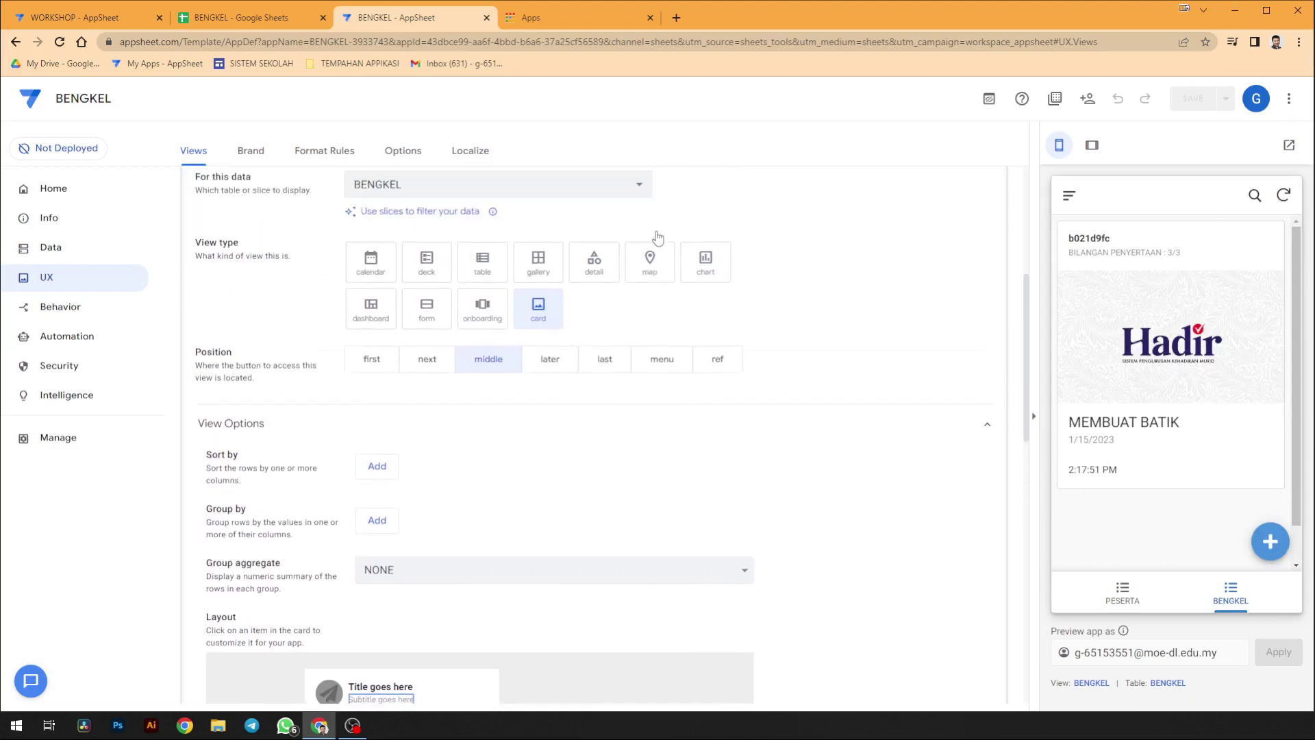
{"action": "left_click", "coordinate": [659, 276]}
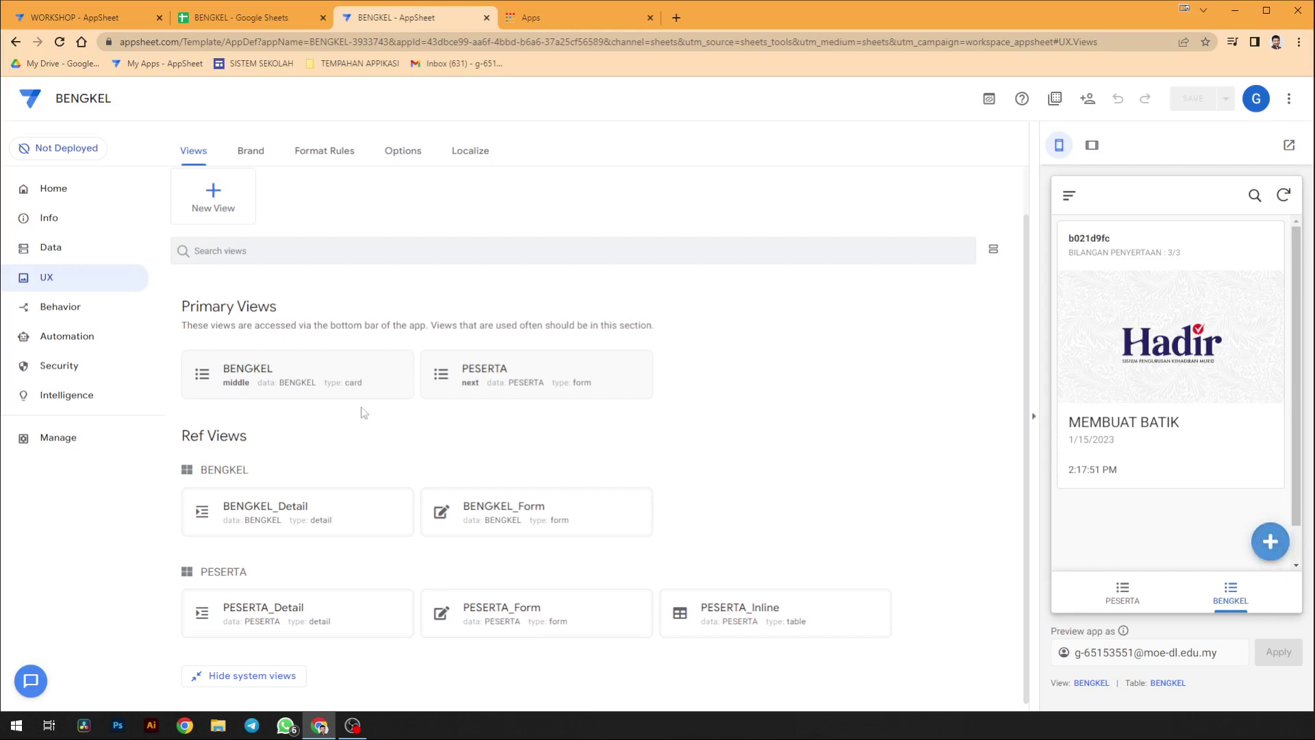
{"action": "left_click", "coordinate": [82, 260]}
{"action": "left_click", "coordinate": [330, 449]}
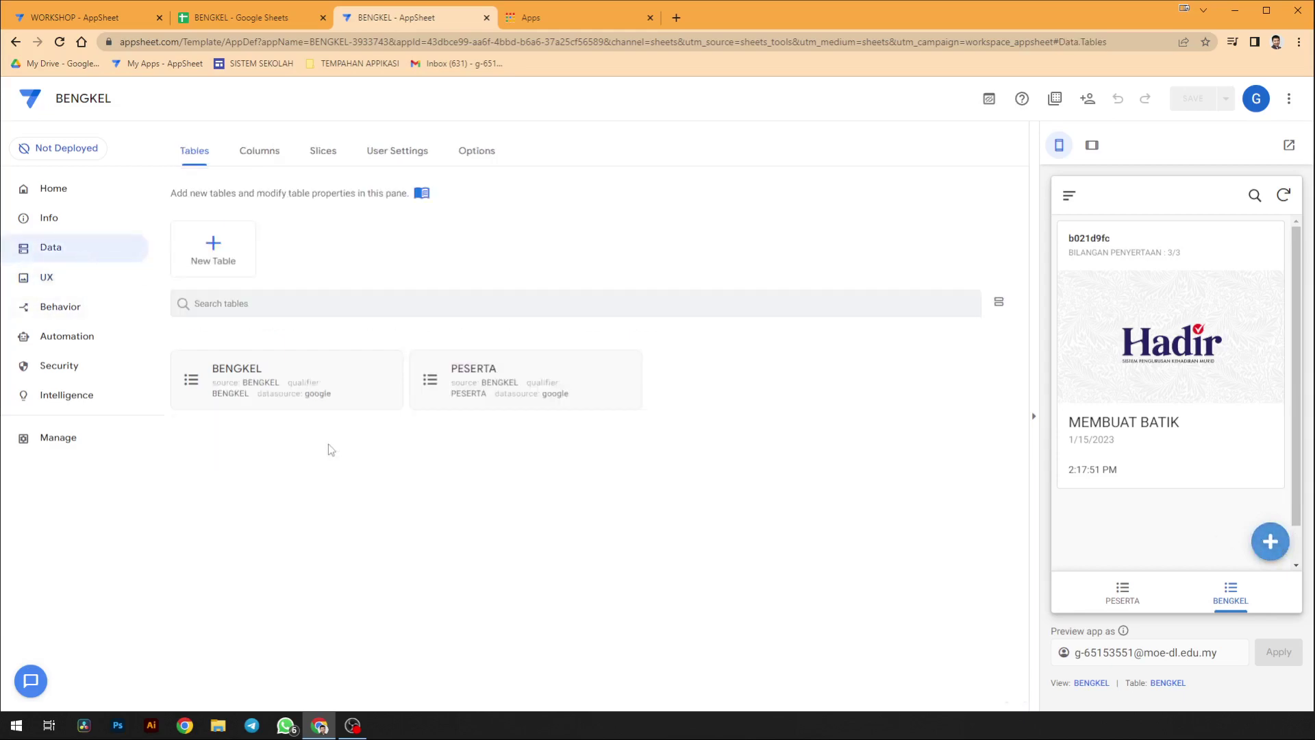
{"action": "left_click", "coordinate": [306, 387]}
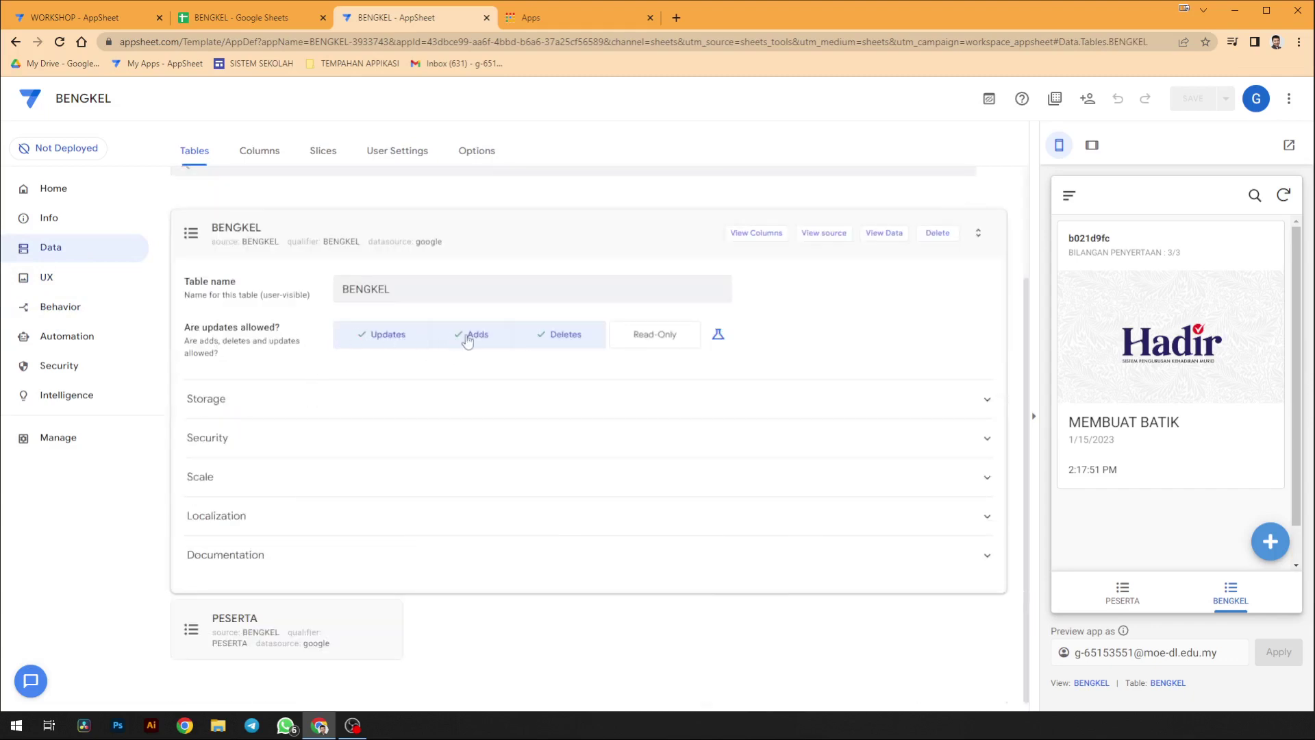
{"action": "left_click", "coordinate": [718, 335]}
{"action": "left_click", "coordinate": [667, 335]}
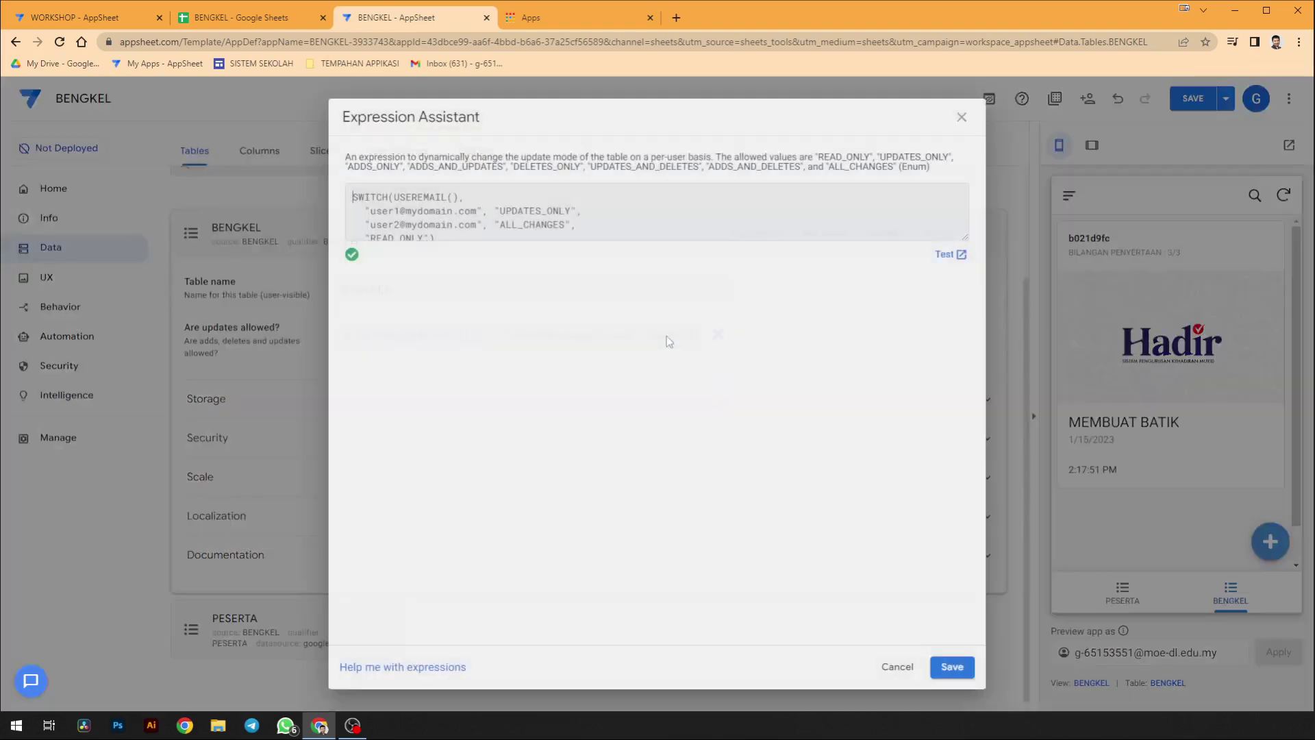
{"action": "left_click", "coordinate": [264, 26]}
{"action": "left_click", "coordinate": [1283, 103]}
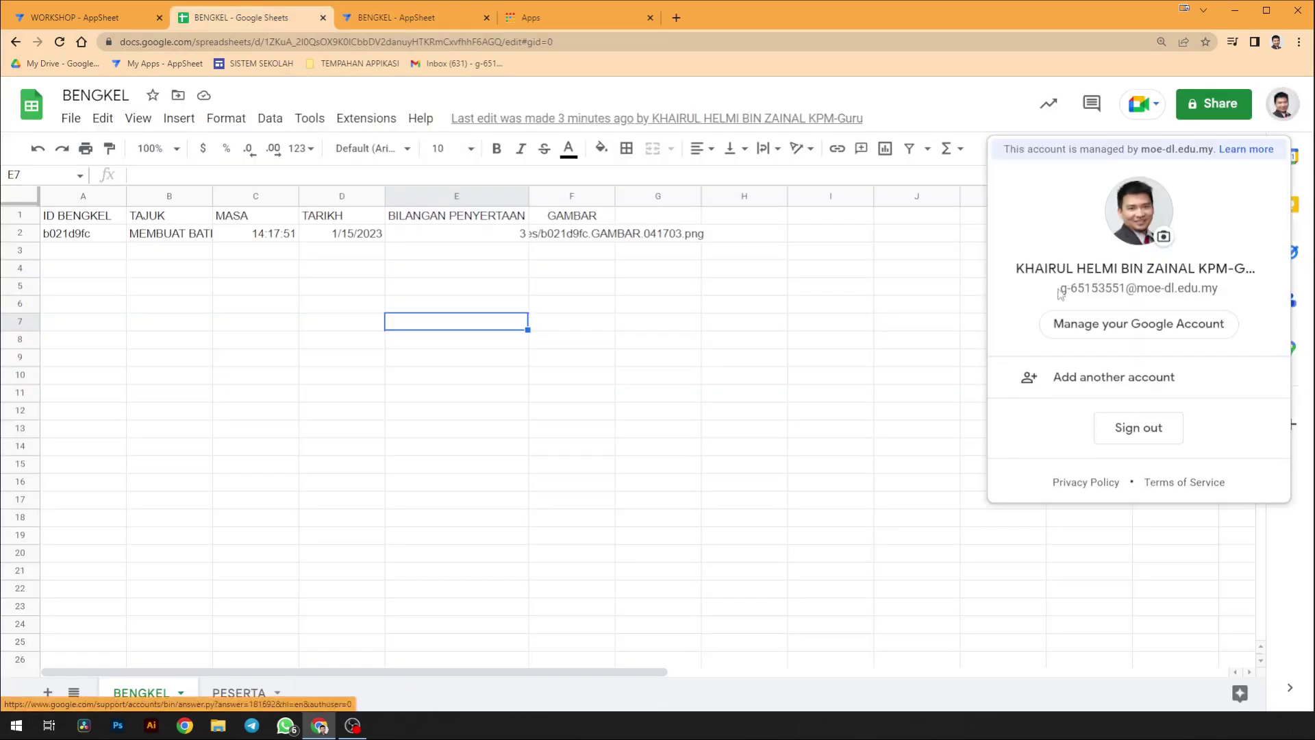
{"action": "left_click_drag", "start_coordinate": [1060, 293], "coordinate": [1219, 288]}
{"action": "right_click", "coordinate": [1176, 291]}
{"action": "left_click", "coordinate": [1195, 305]}
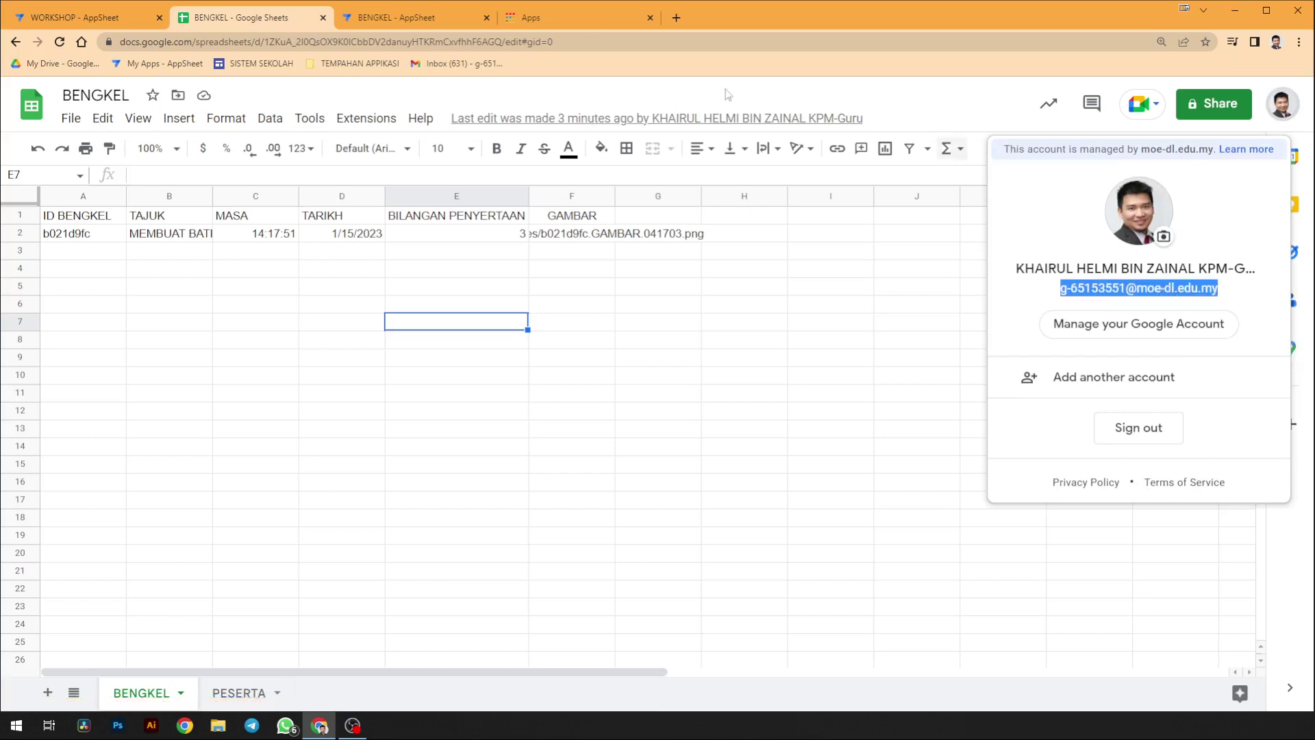
{"action": "left_click", "coordinate": [446, 18]}
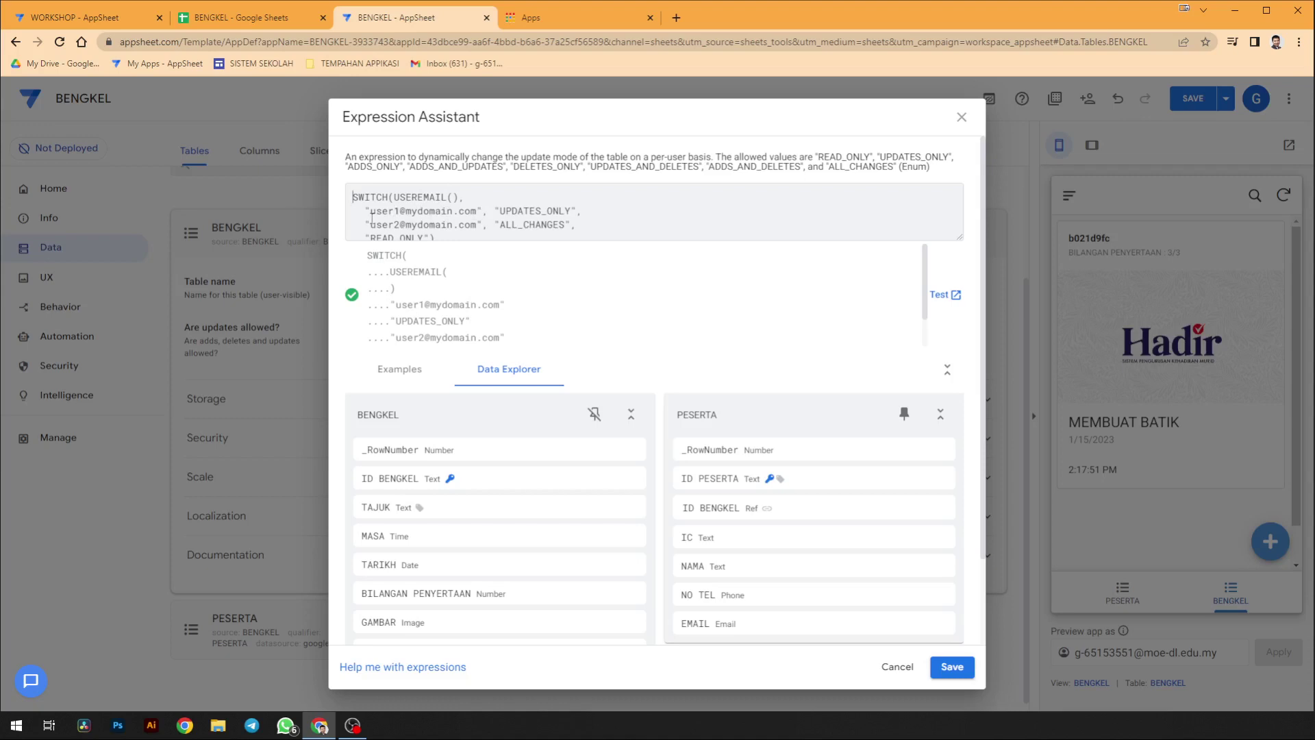
- Edit the BENGKEL update expression so only the owner's e-mail gets ALL_CHANGES, others READ_ONLY, and save the app
{"action": "left_click_drag", "start_coordinate": [370, 222], "coordinate": [468, 224]}
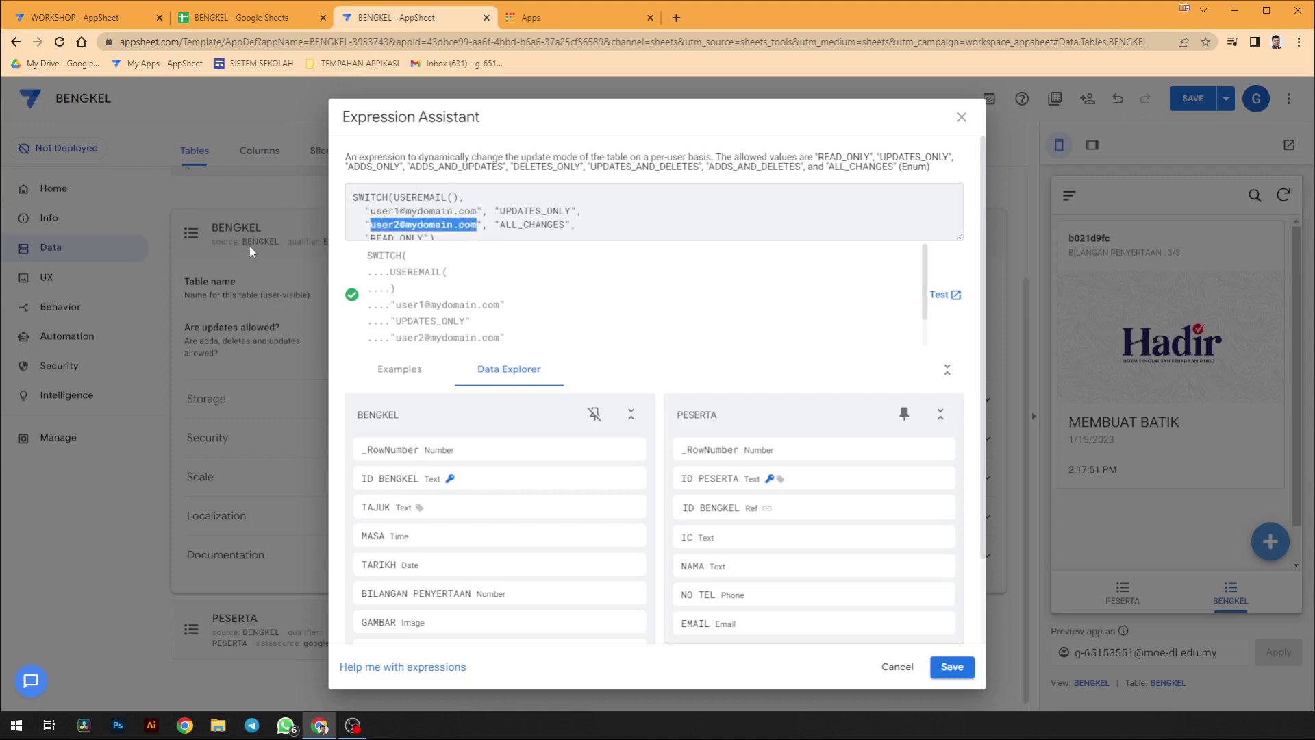
{"action": "key", "text": "ctrl+v"}
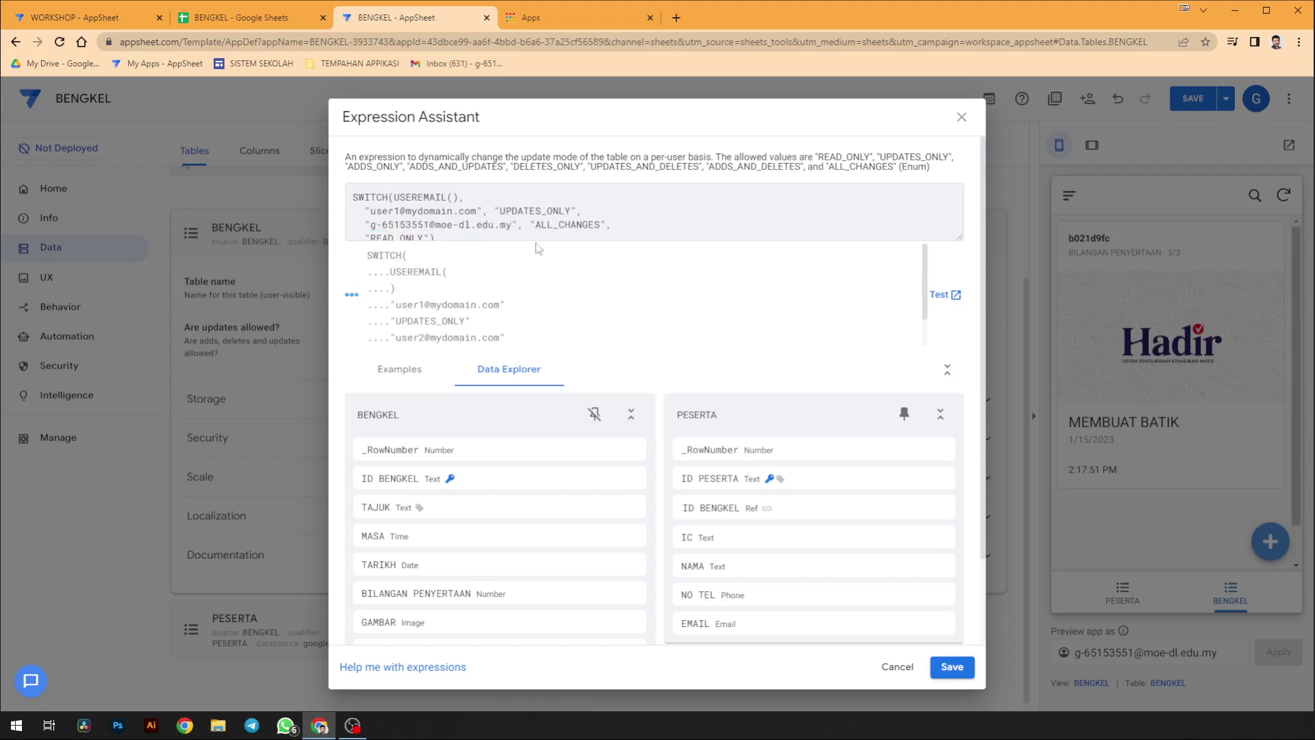
{"action": "left_click_drag", "start_coordinate": [576, 211], "coordinate": [345, 216]}
{"action": "key", "text": "BackSpace"}
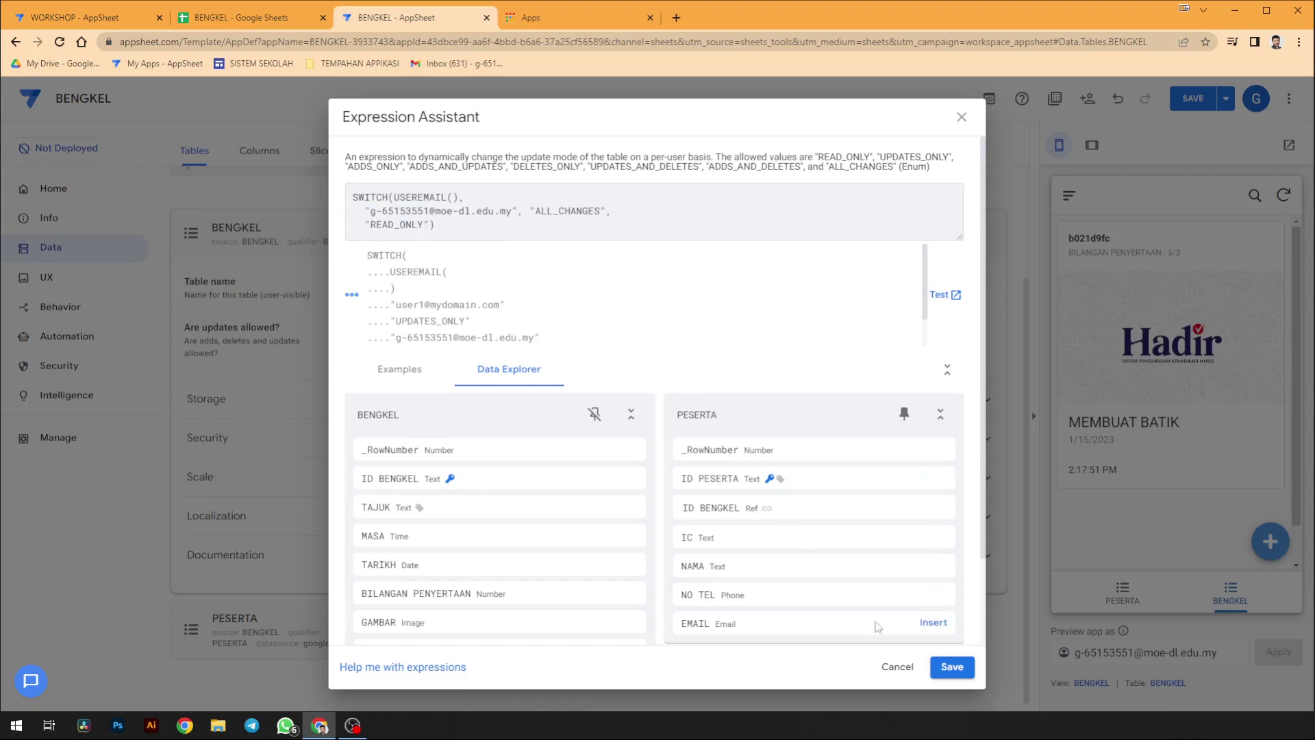
{"action": "left_click", "coordinate": [952, 667]}
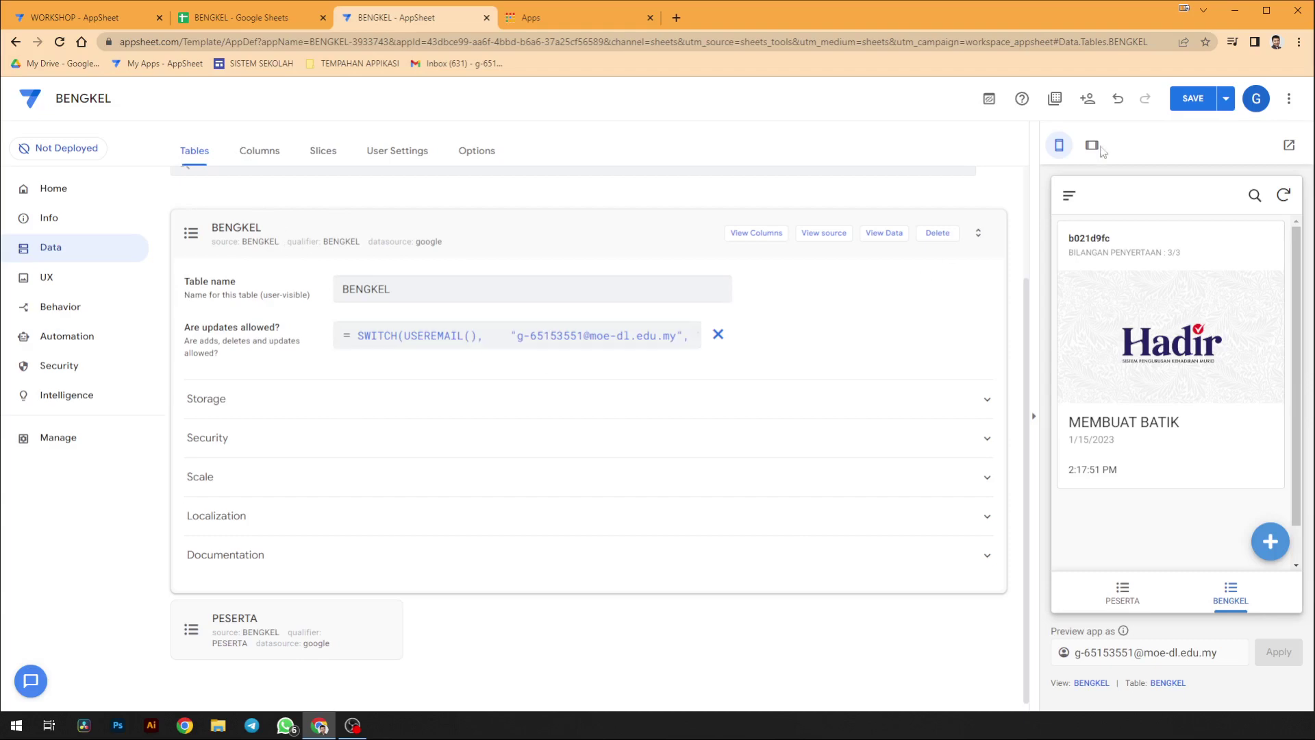
{"action": "left_click", "coordinate": [1193, 98]}
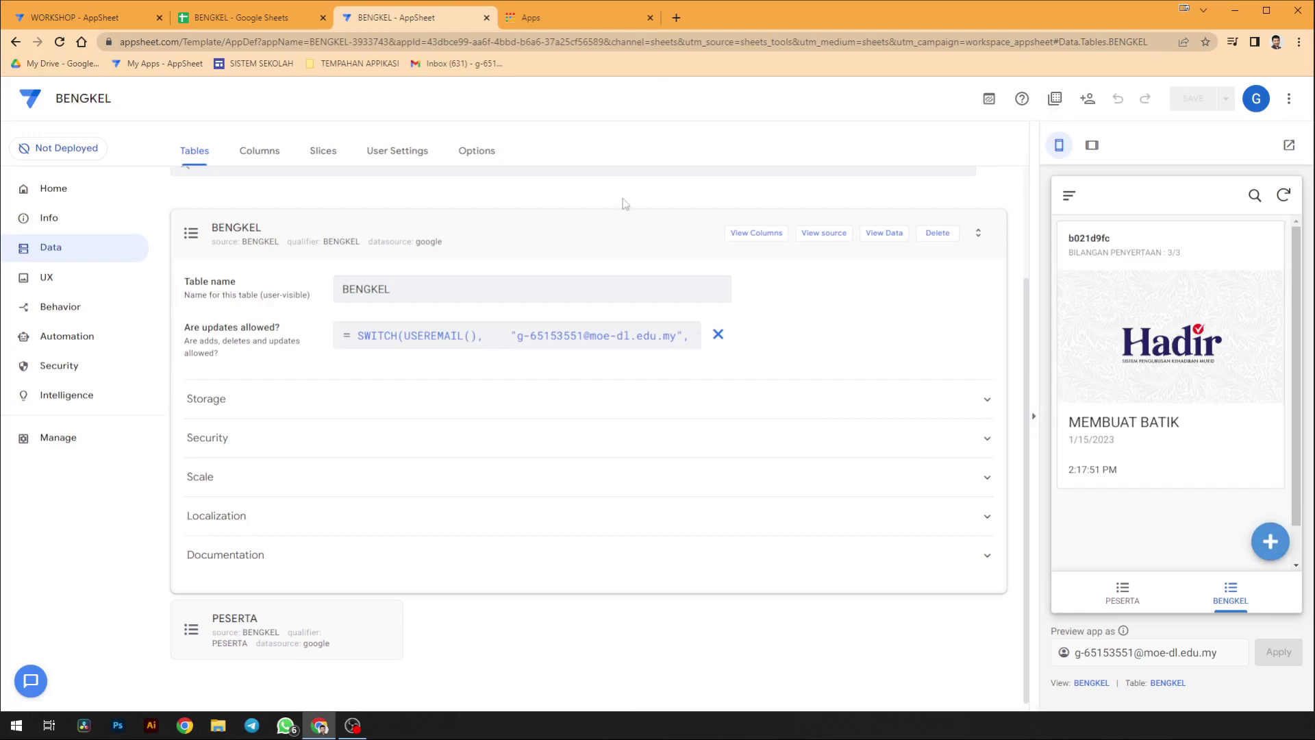
- Copy the app's browser link from the sharing options
{"action": "left_click", "coordinate": [1087, 98]}
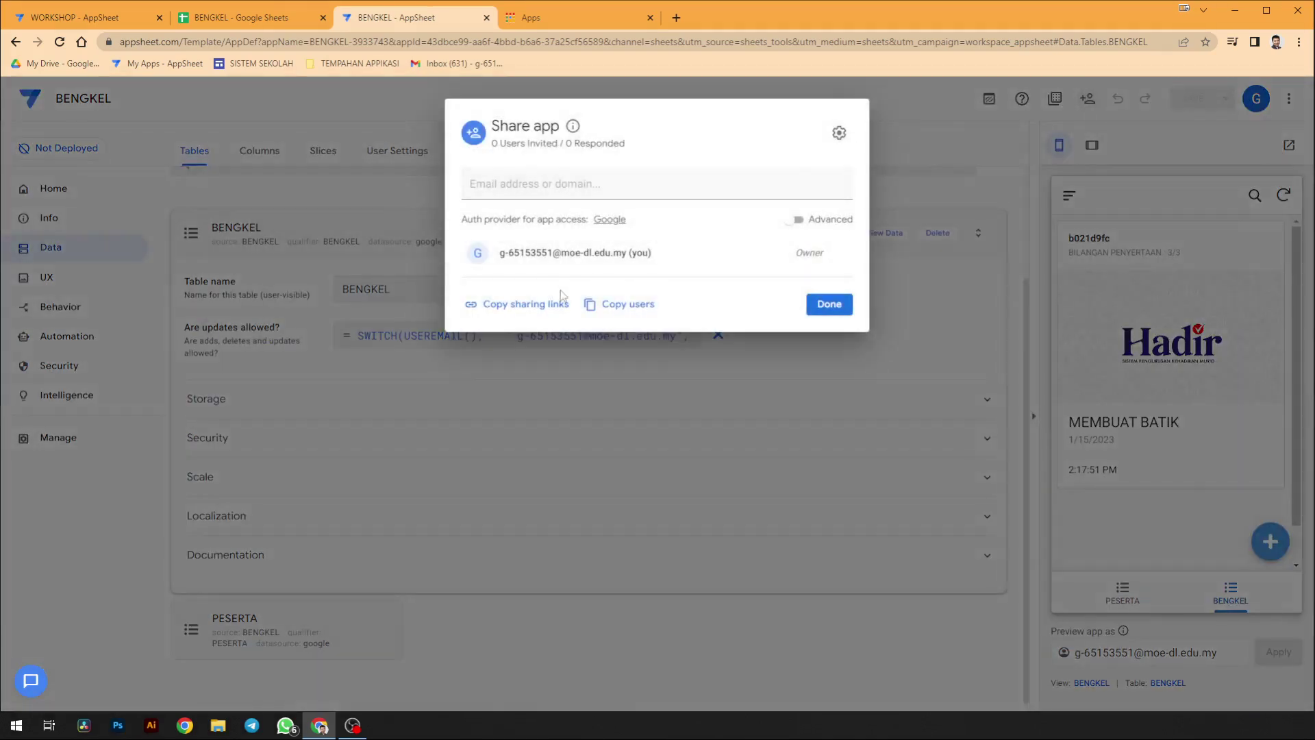
{"action": "left_click", "coordinate": [561, 302]}
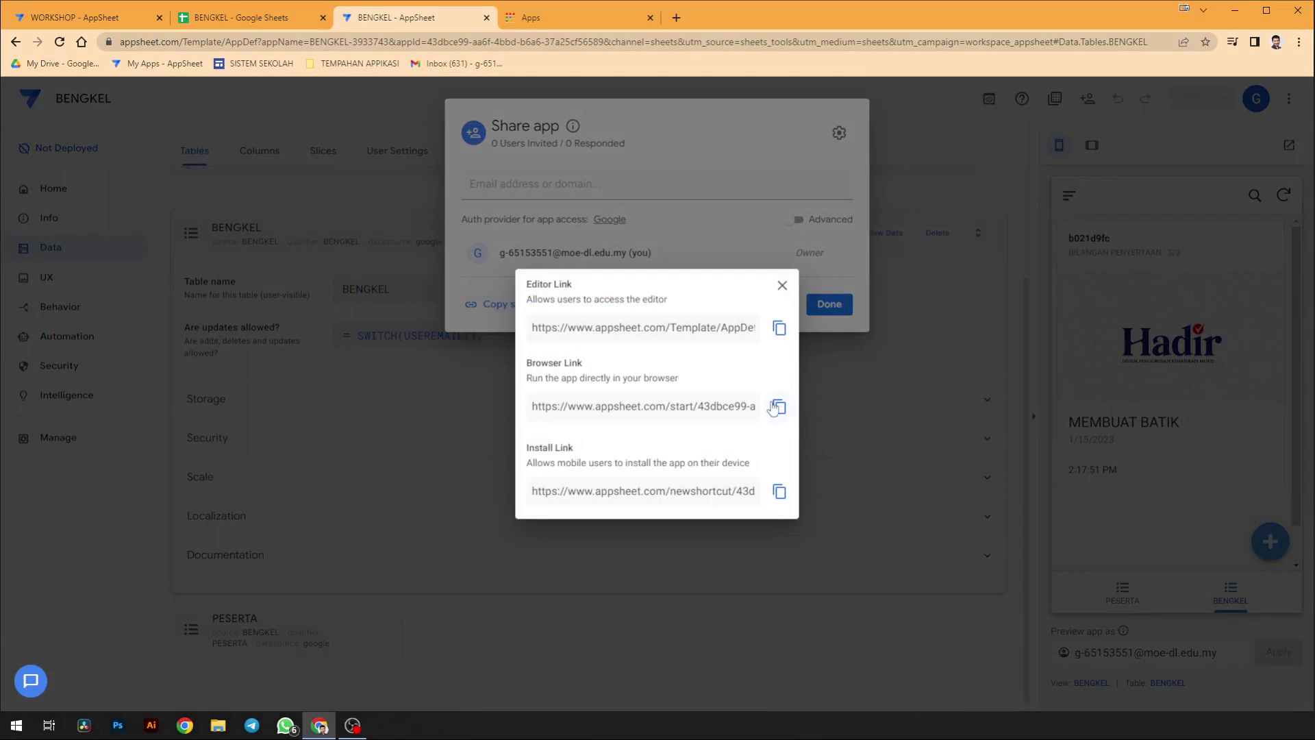
{"action": "left_click", "coordinate": [777, 407]}
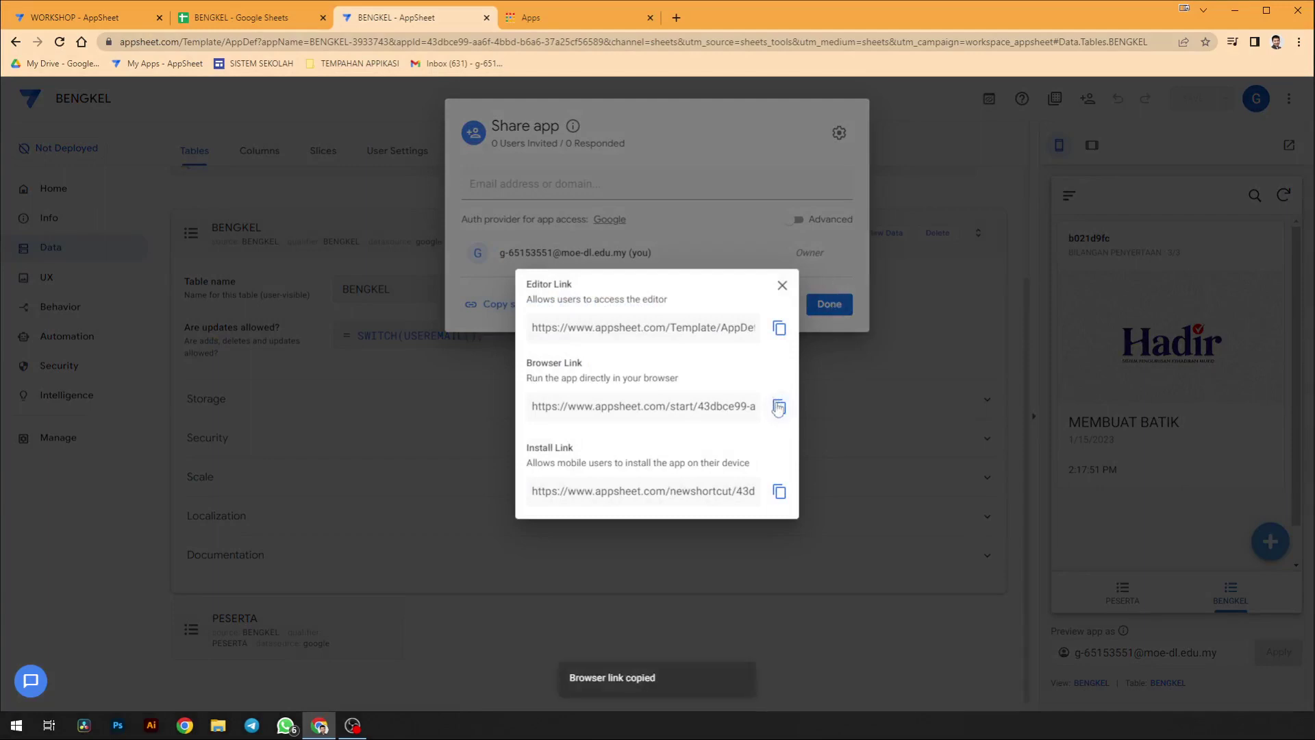
{"action": "left_click", "coordinate": [780, 287]}
{"action": "left_click", "coordinate": [829, 303]}
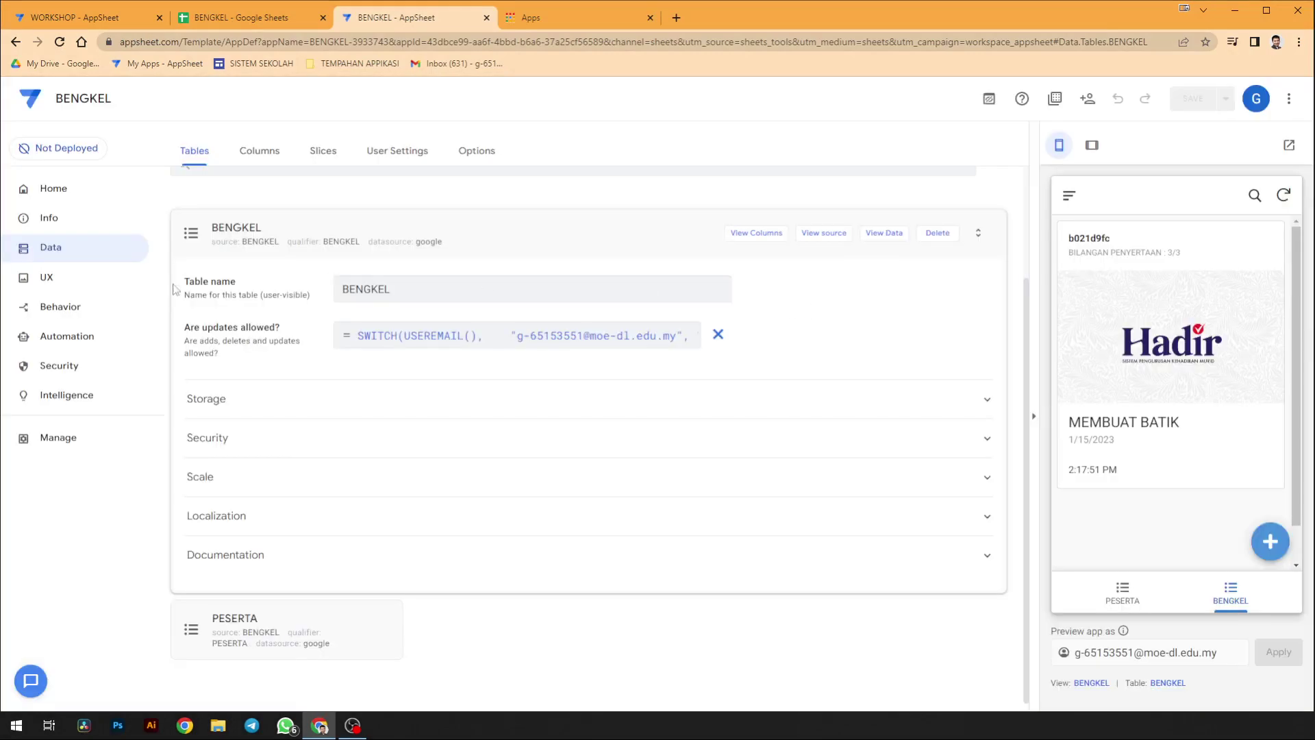
- In Security > Require Sign-In, allow all signed-in users, mark the app public, authorize it, and save
{"action": "left_click", "coordinate": [88, 375]}
{"action": "left_click", "coordinate": [341, 381]}
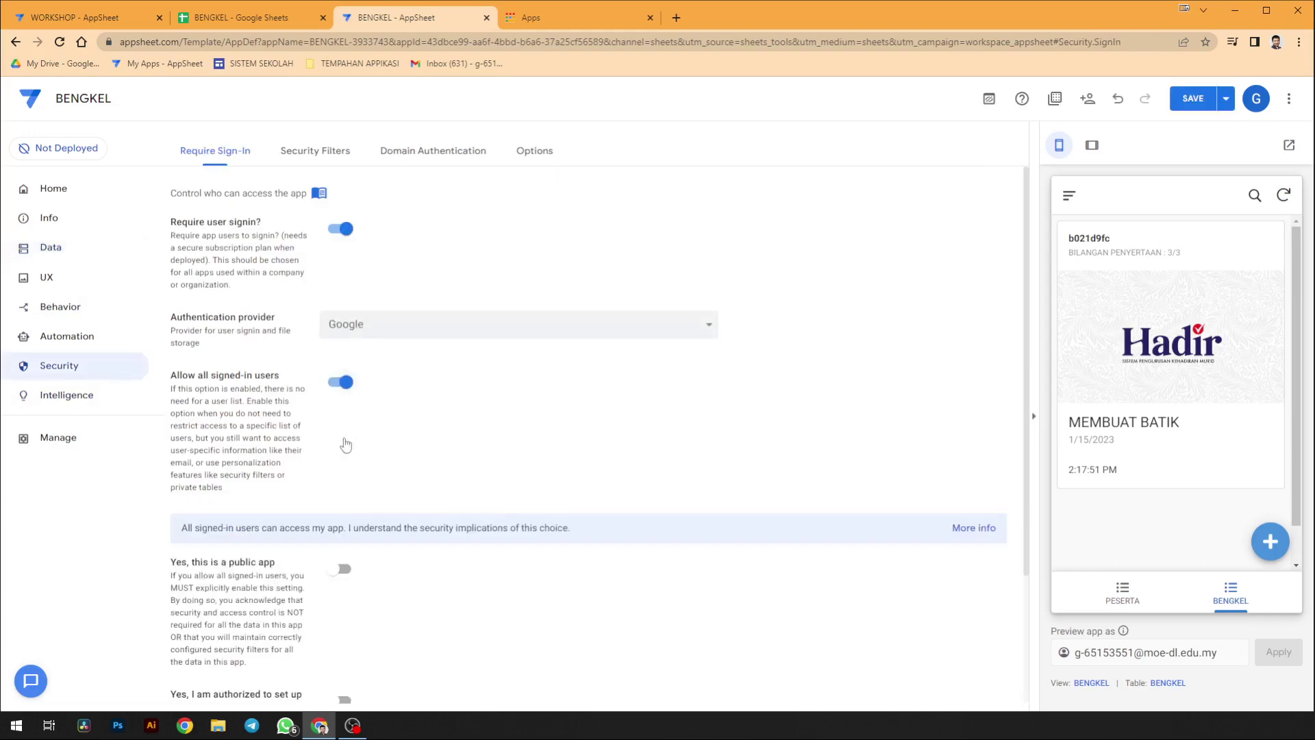
{"action": "scroll", "coordinate": [337, 455], "scroll_direction": "down", "scroll_amount": 2}
{"action": "left_click", "coordinate": [341, 432]}
{"action": "left_click", "coordinate": [340, 563]}
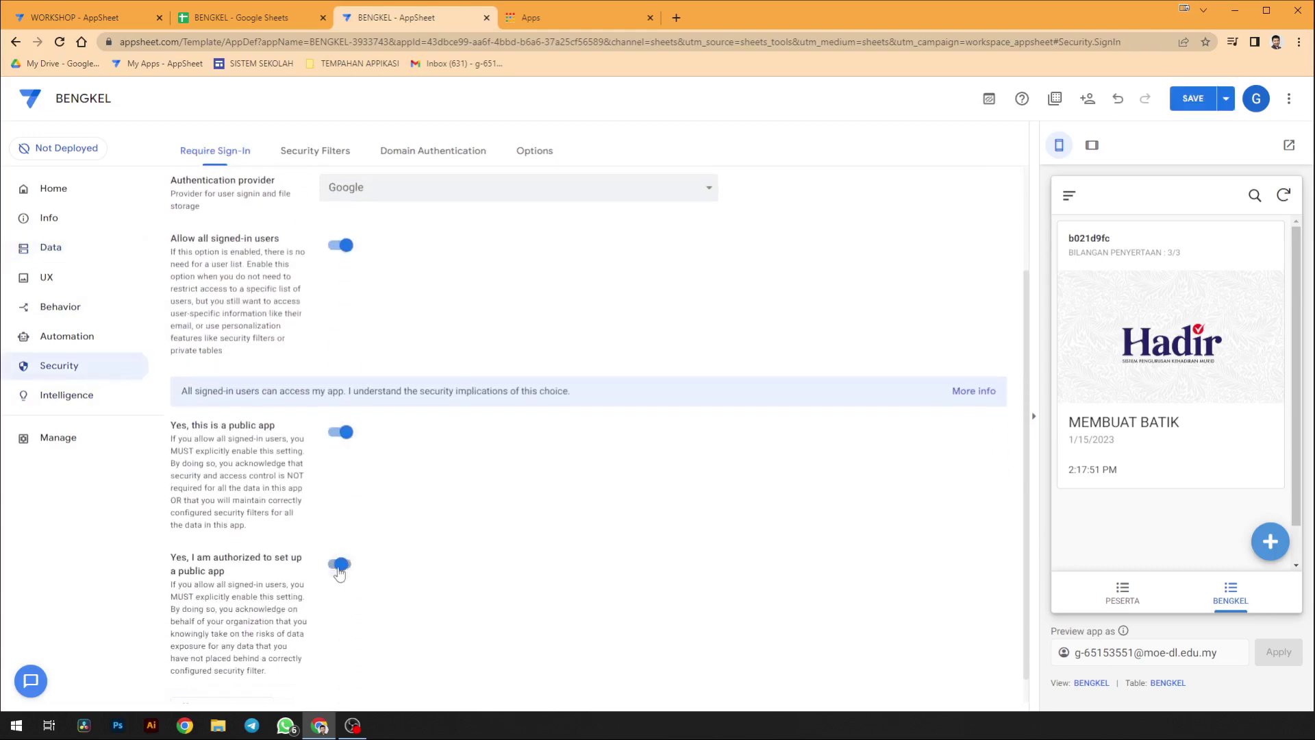
{"action": "left_click", "coordinate": [1193, 98]}
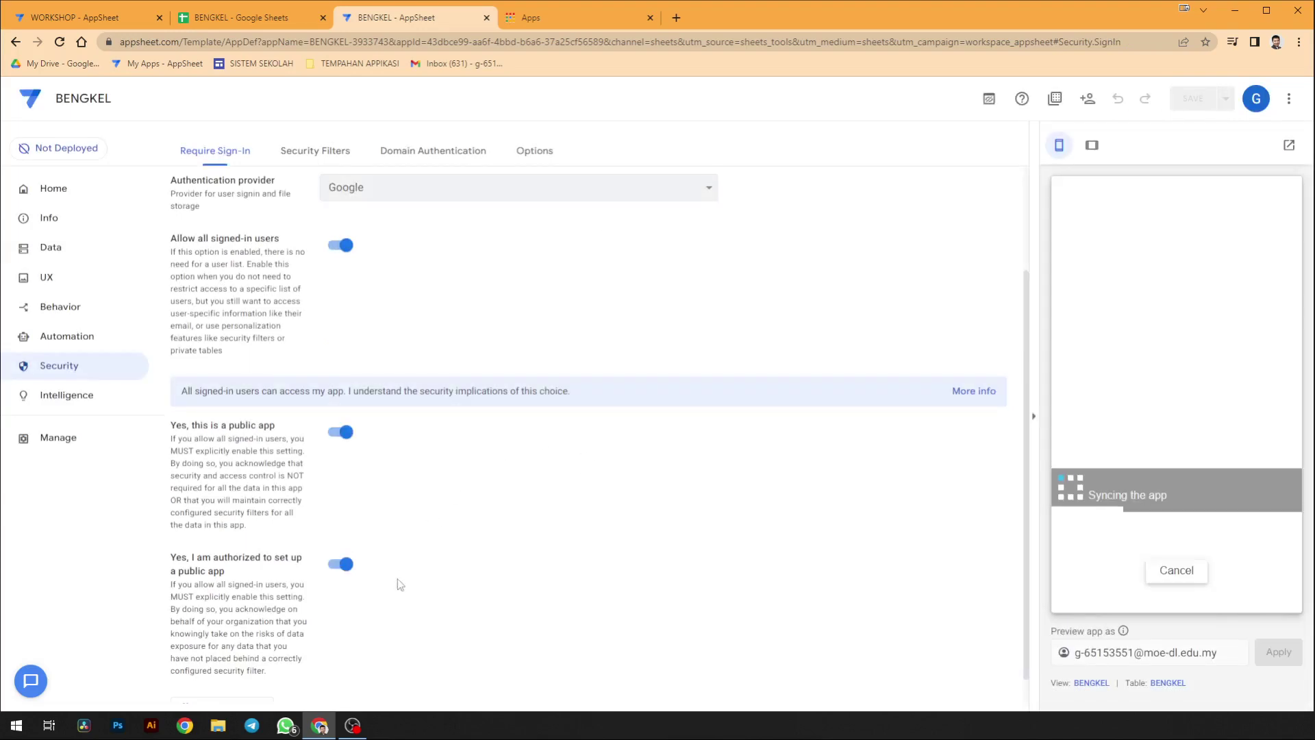
- Open the app's browser link in another Chrome profile and accept the terms to start it
{"action": "left_click", "coordinate": [1276, 42]}
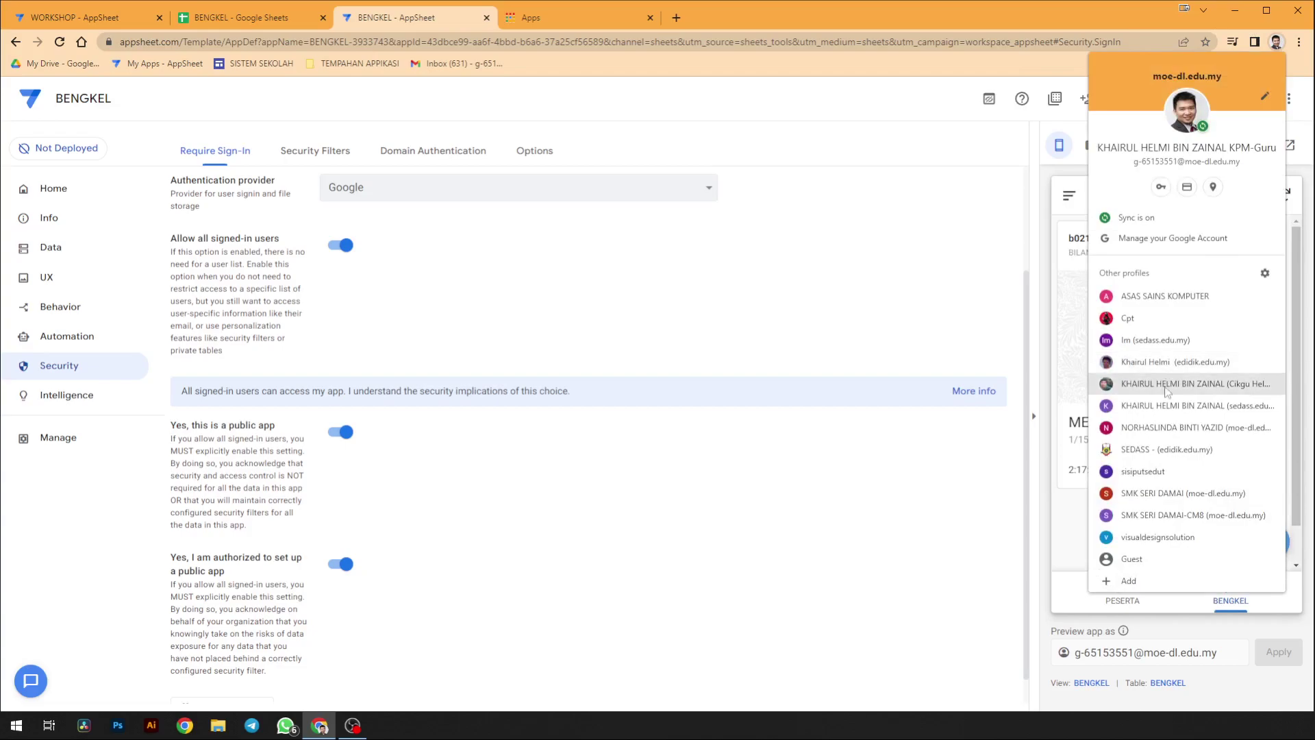
{"action": "left_click", "coordinate": [1174, 494]}
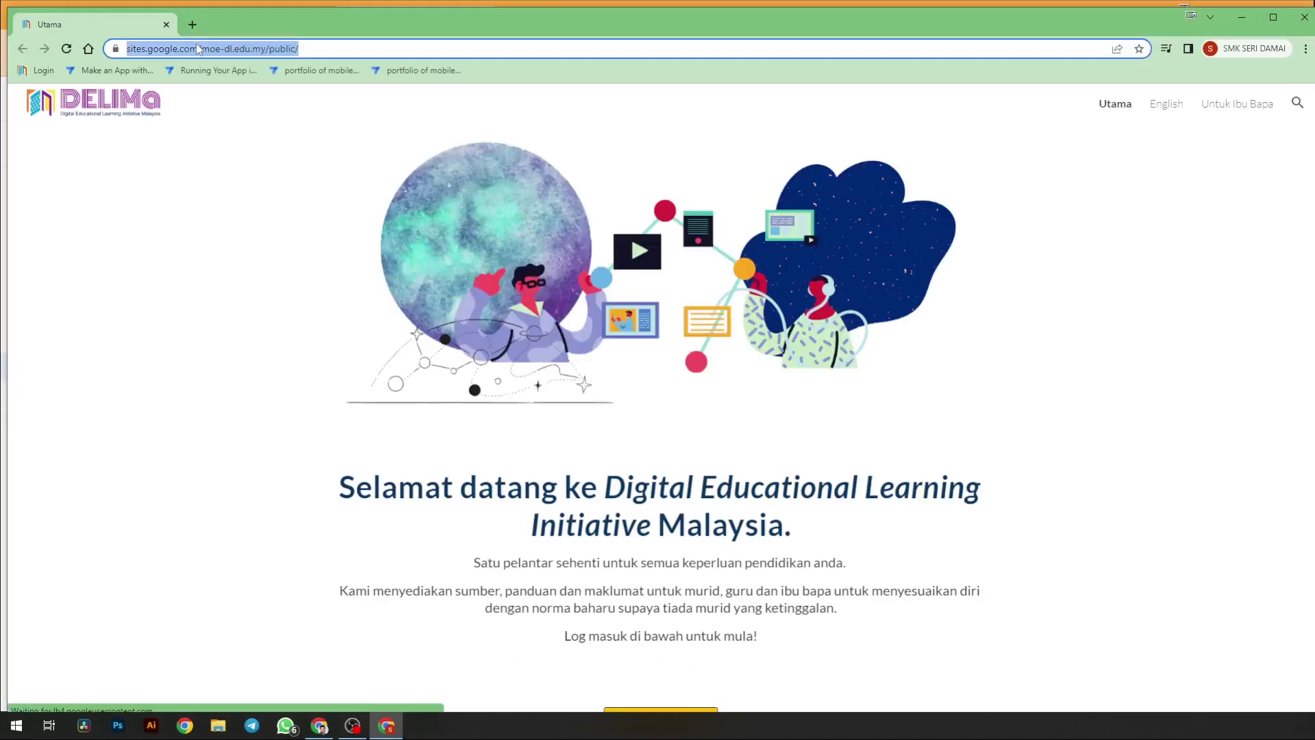
{"action": "left_click", "coordinate": [198, 47]}
{"action": "key", "text": "ctrl+v"}
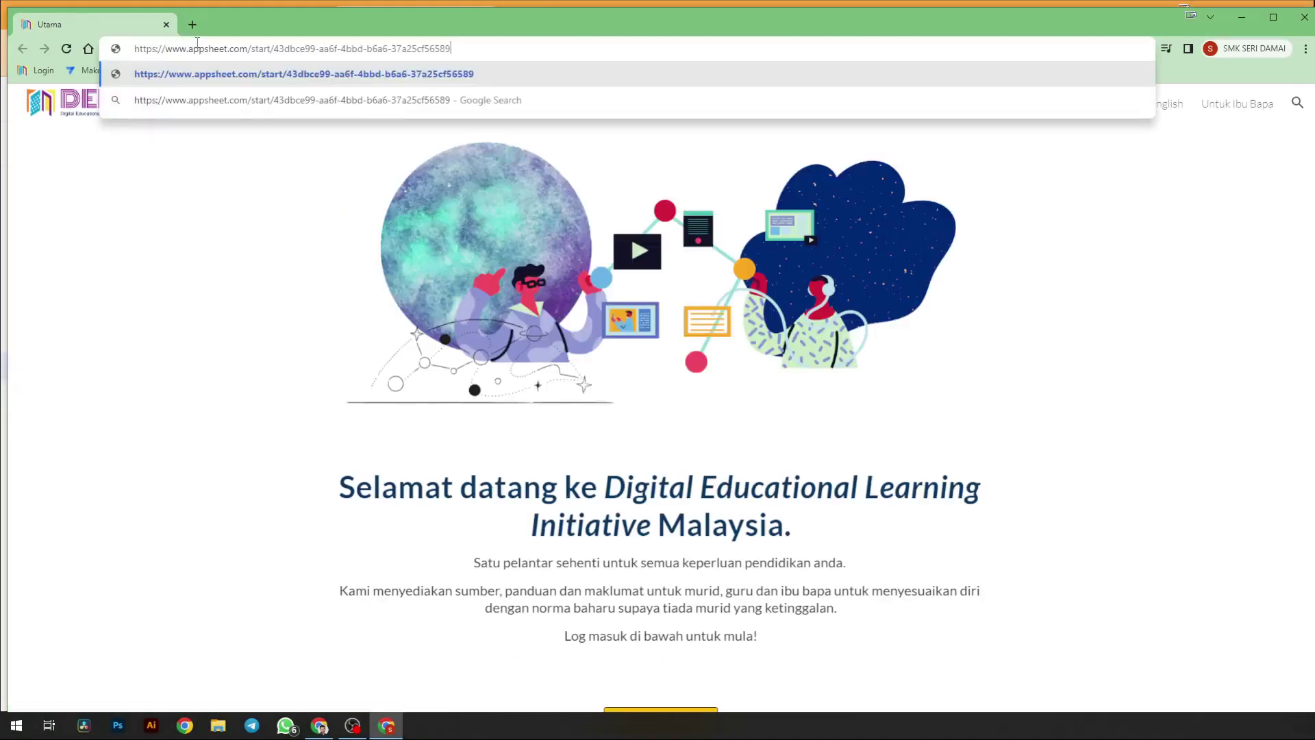
{"action": "key", "text": "Return"}
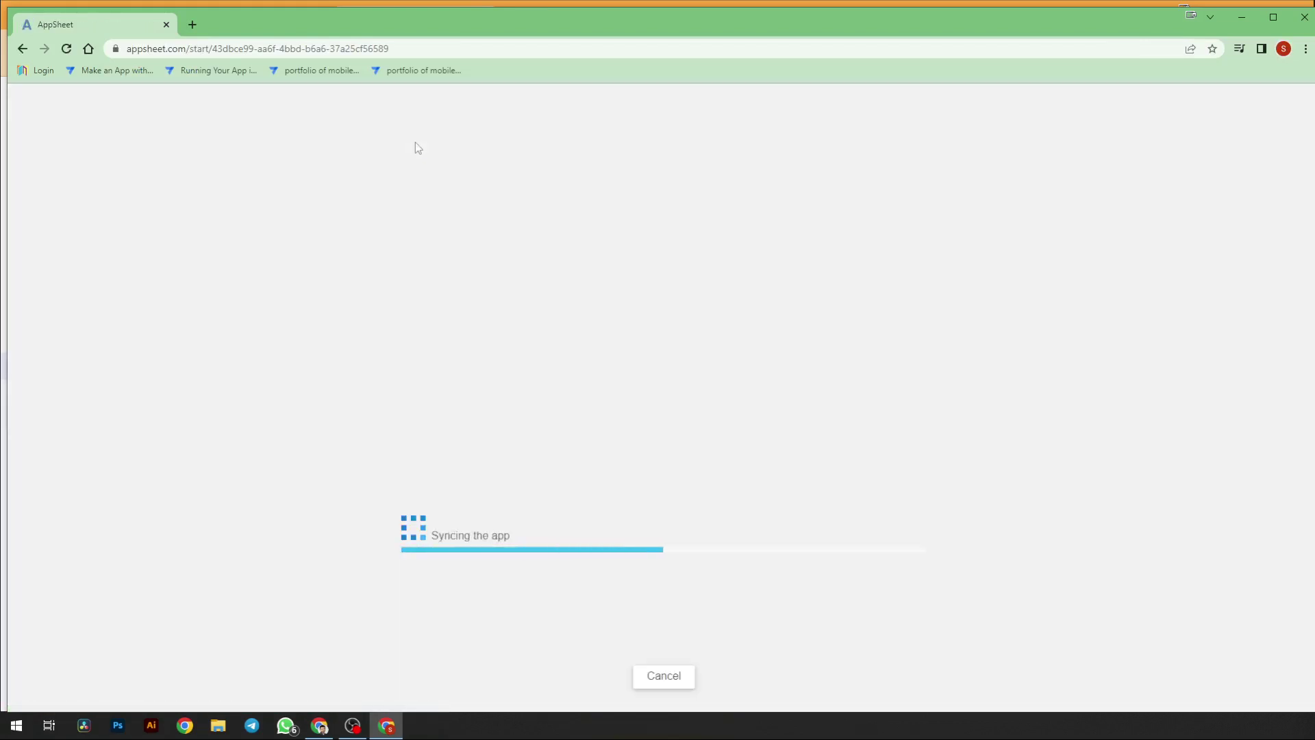
{"action": "left_click", "coordinate": [1080, 695]}
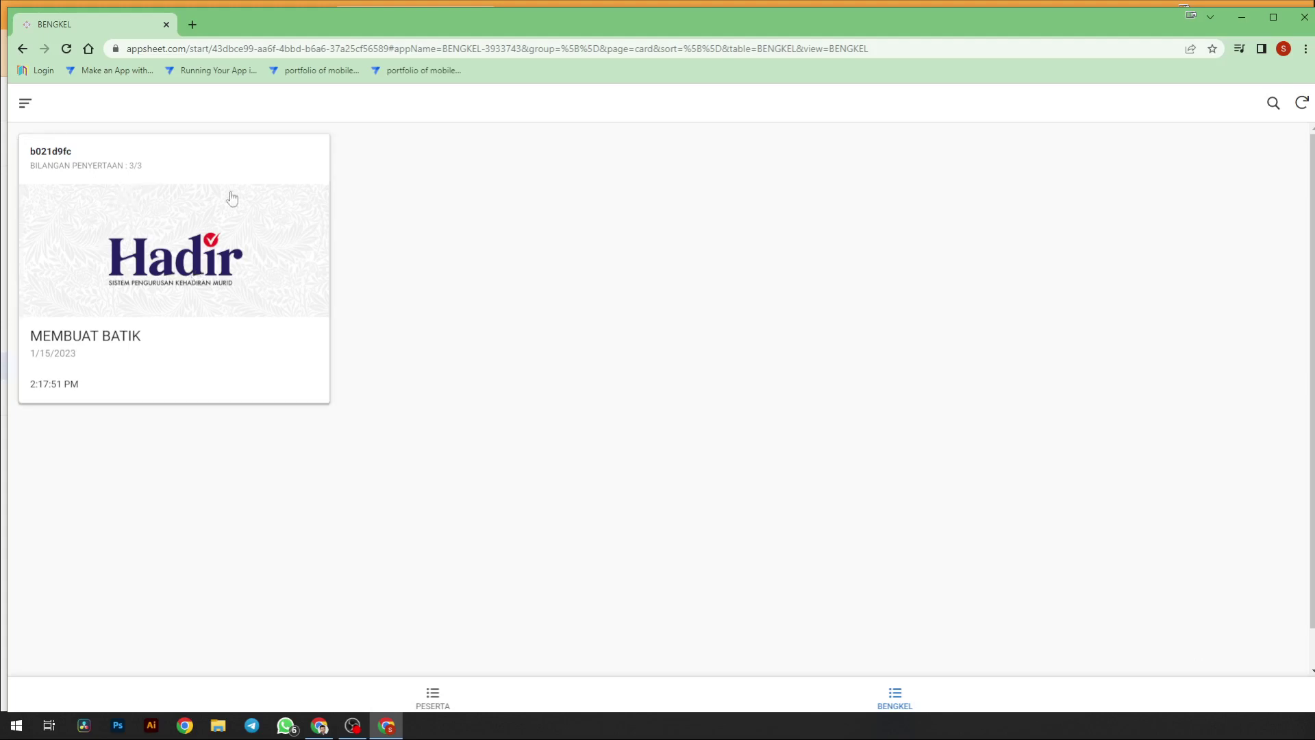
- Set MEMBUAT BATIK's BILANGAN PENYERTAAN to 4 in the BENGKEL sheet and resync the app to show 3/4
{"action": "key", "text": "alt+Tab"}
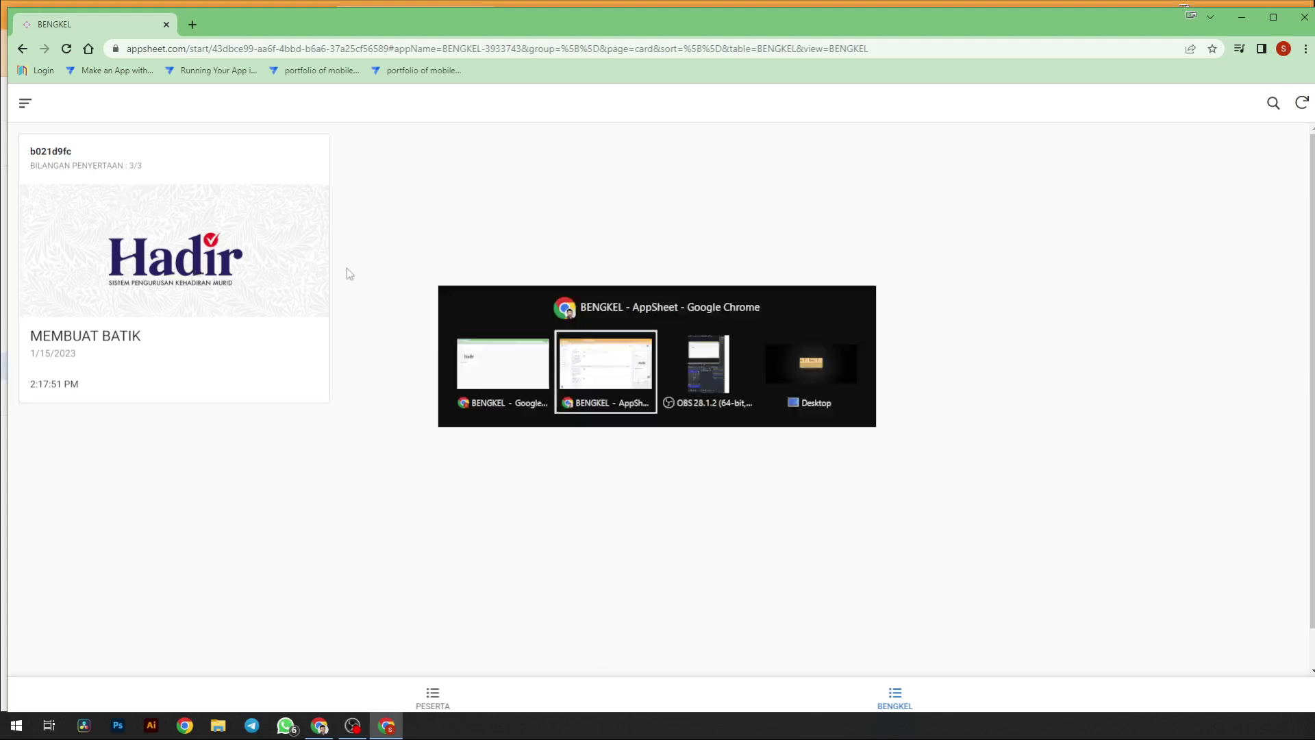
{"action": "key", "text": "alt+Tab"}
{"action": "key", "text": "alt+Tab"}
{"action": "left_click", "coordinate": [229, 18]}
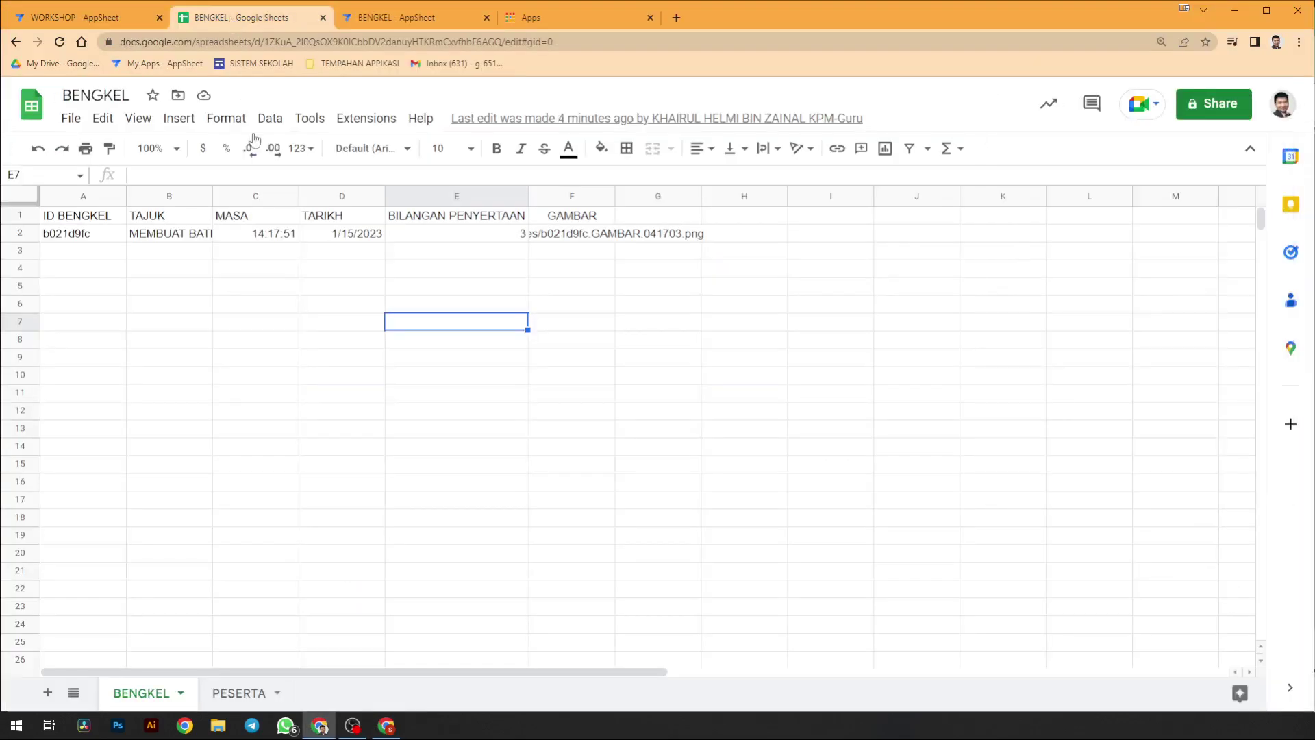
{"action": "left_click", "coordinate": [476, 234]}
{"action": "type", "text": "4"}
{"action": "left_click", "coordinate": [592, 306]}
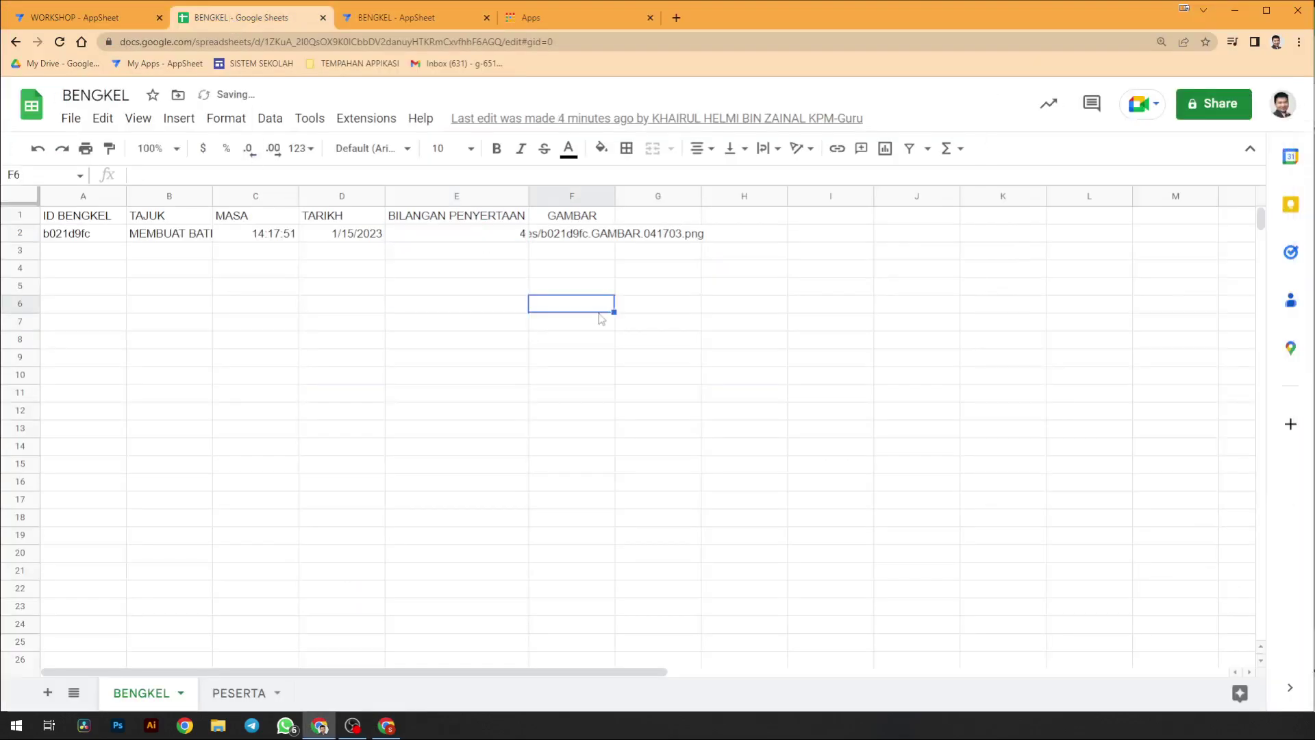
{"action": "key", "text": "alt+Tab"}
{"action": "left_click", "coordinate": [1301, 103]}
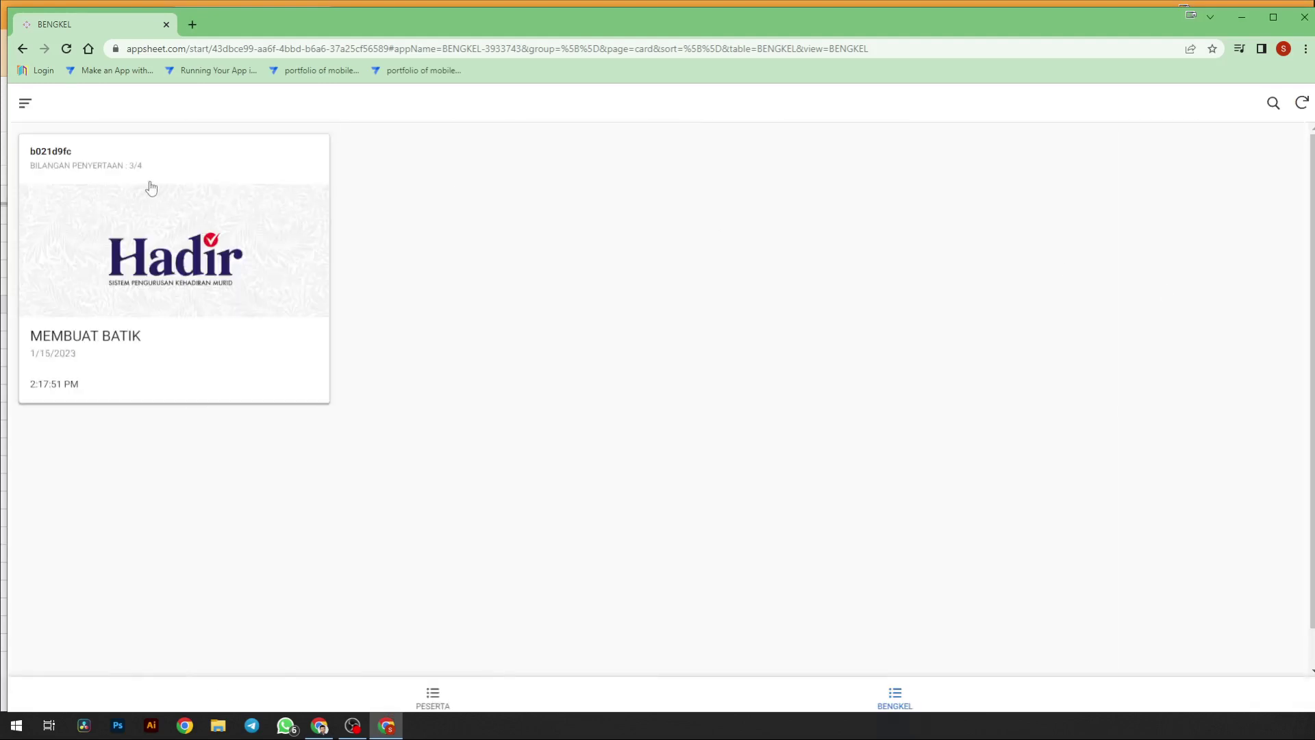
- Start a MEMBUAT BATIK registration and fill IC, NAMA, NO TEL and EMAIL with dummy test values
{"action": "left_click", "coordinate": [123, 186]}
{"action": "left_click", "coordinate": [599, 328]}
{"action": "type", "text": "3"}
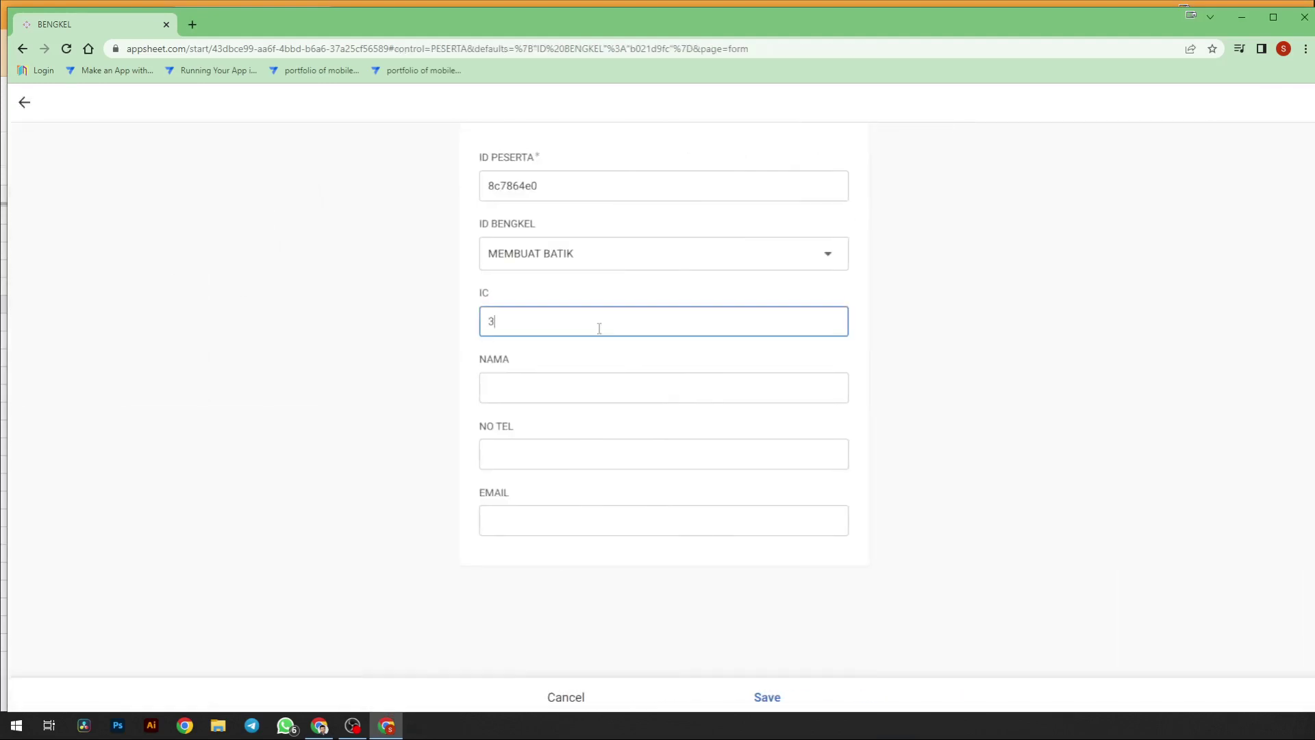
{"action": "type", "text": "qwqwe"}
{"action": "left_click", "coordinate": [583, 388]}
{"action": "type", "text": "qweqwe"}
{"action": "left_click", "coordinate": [586, 452]}
{"action": "type", "text": "qweqwe"}
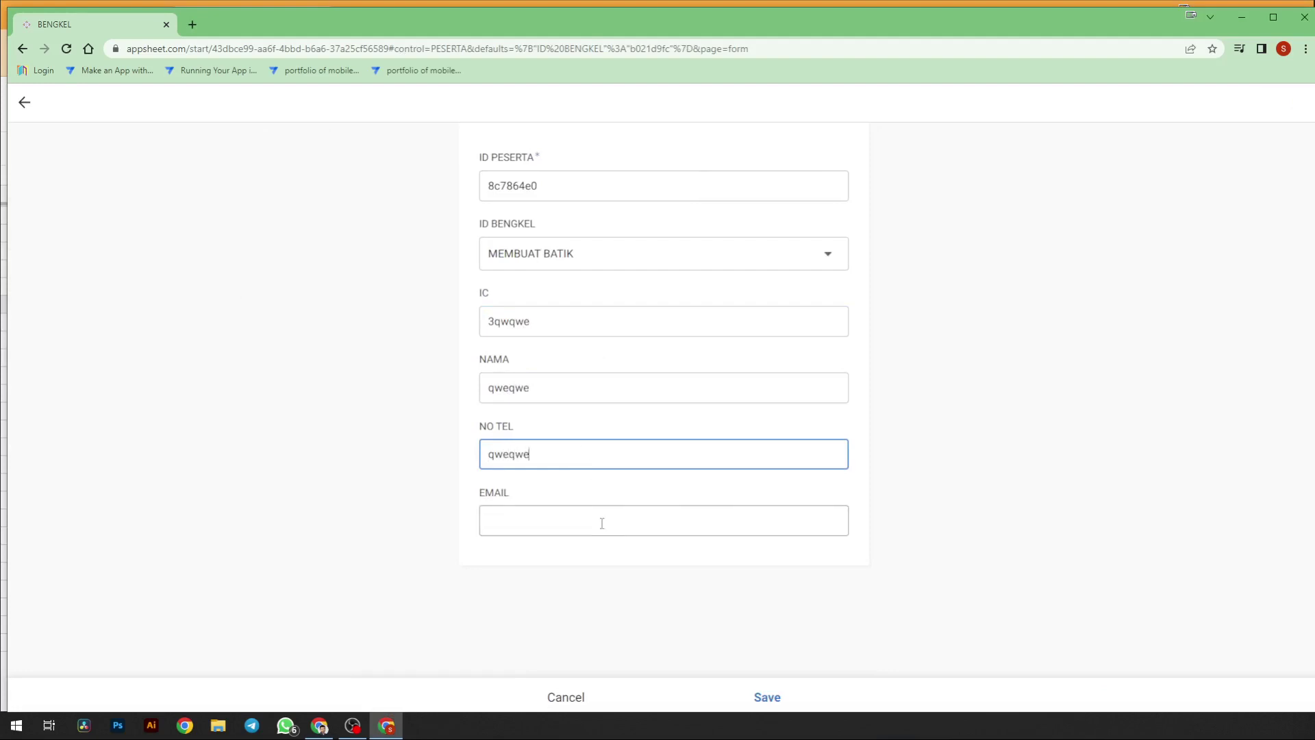
{"action": "left_click", "coordinate": [602, 523]}
{"action": "type", "text": "qweqwe"}
- Correct the invalid EMAIL entry and save the registration, bringing MEMBUAT BATIK to 4/4
{"action": "left_click", "coordinate": [778, 698]}
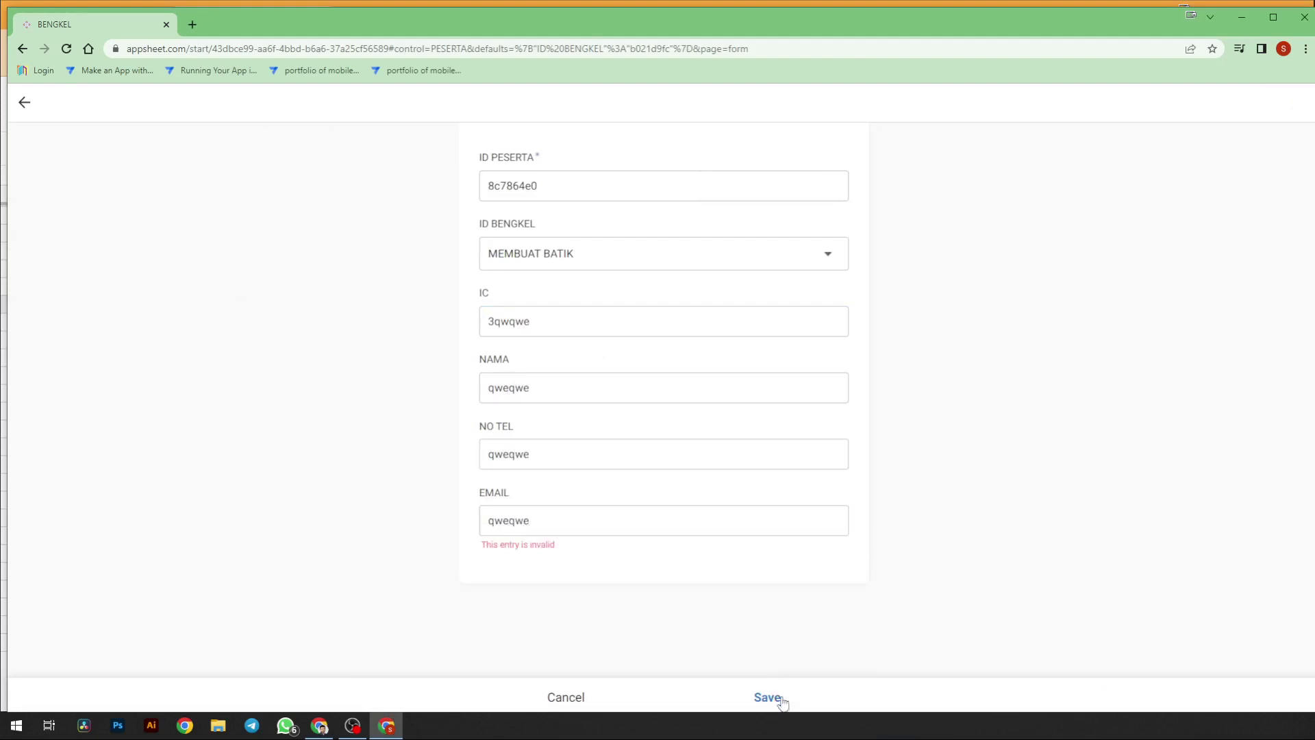
{"action": "left_click", "coordinate": [649, 526]}
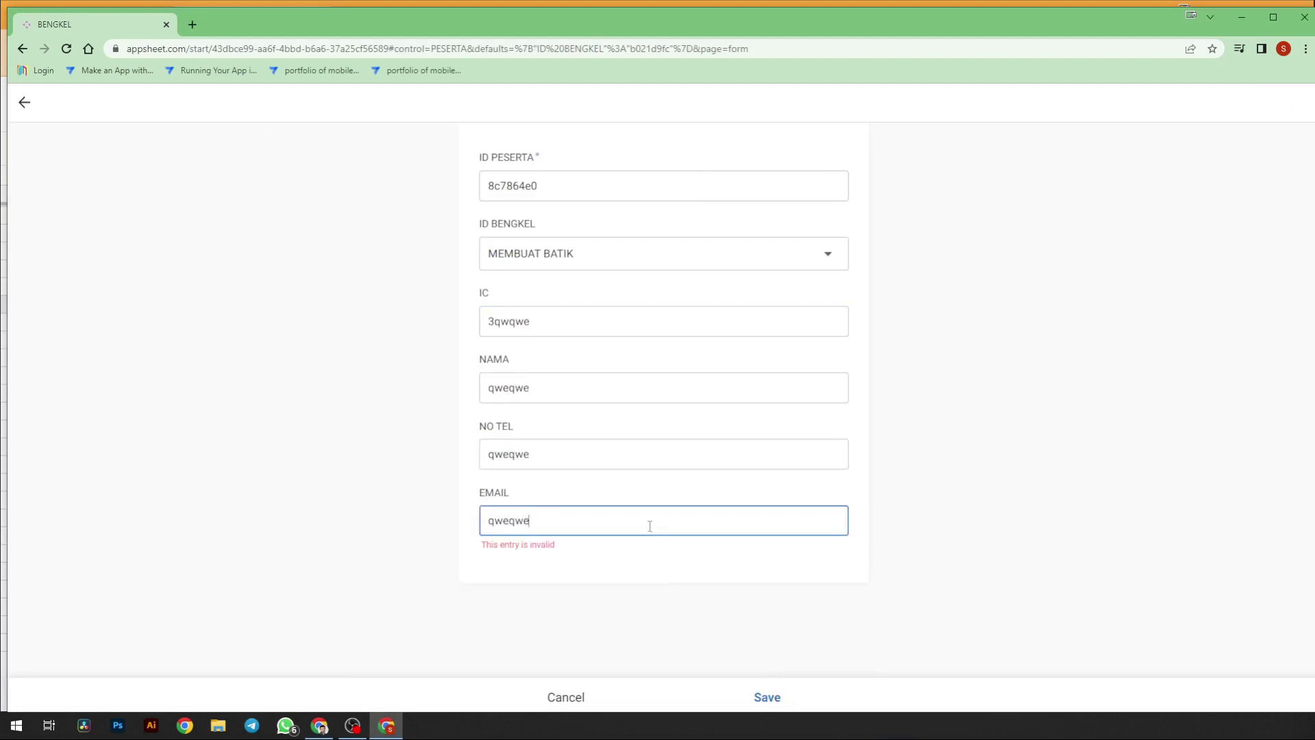
{"action": "type", "text": "@asd"}
{"action": "key", "text": "ctrl+a"}
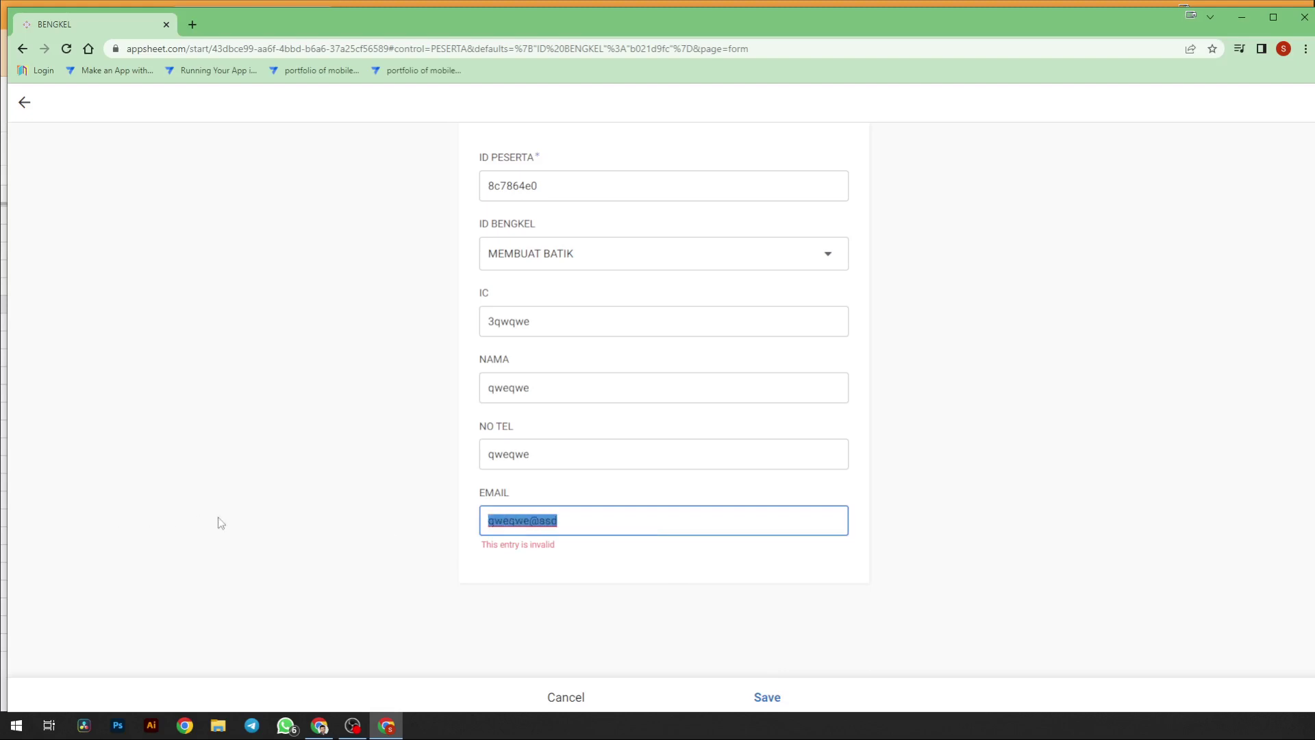
{"action": "key", "text": "BackSpace"}
{"action": "left_click", "coordinate": [783, 698]}
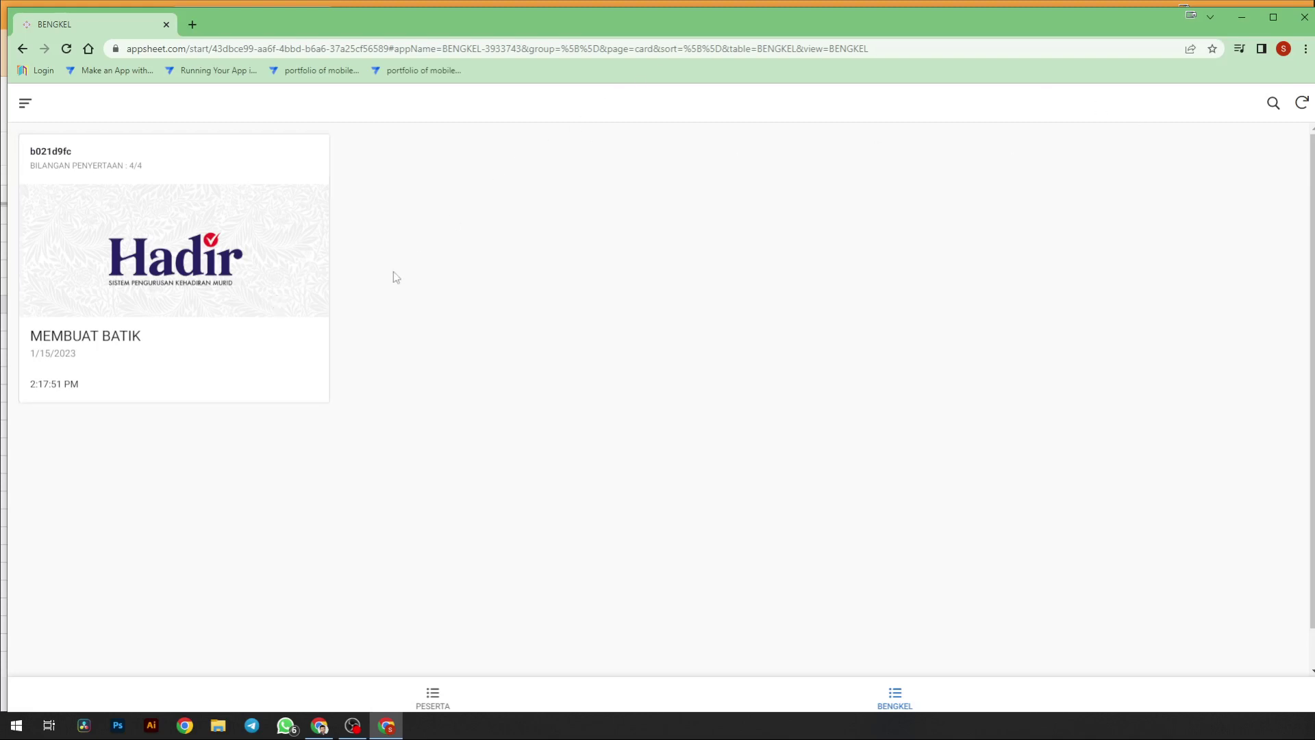
- Cancel a second registration form and close both the app and spreadsheet browser windows
{"action": "left_click", "coordinate": [437, 695]}
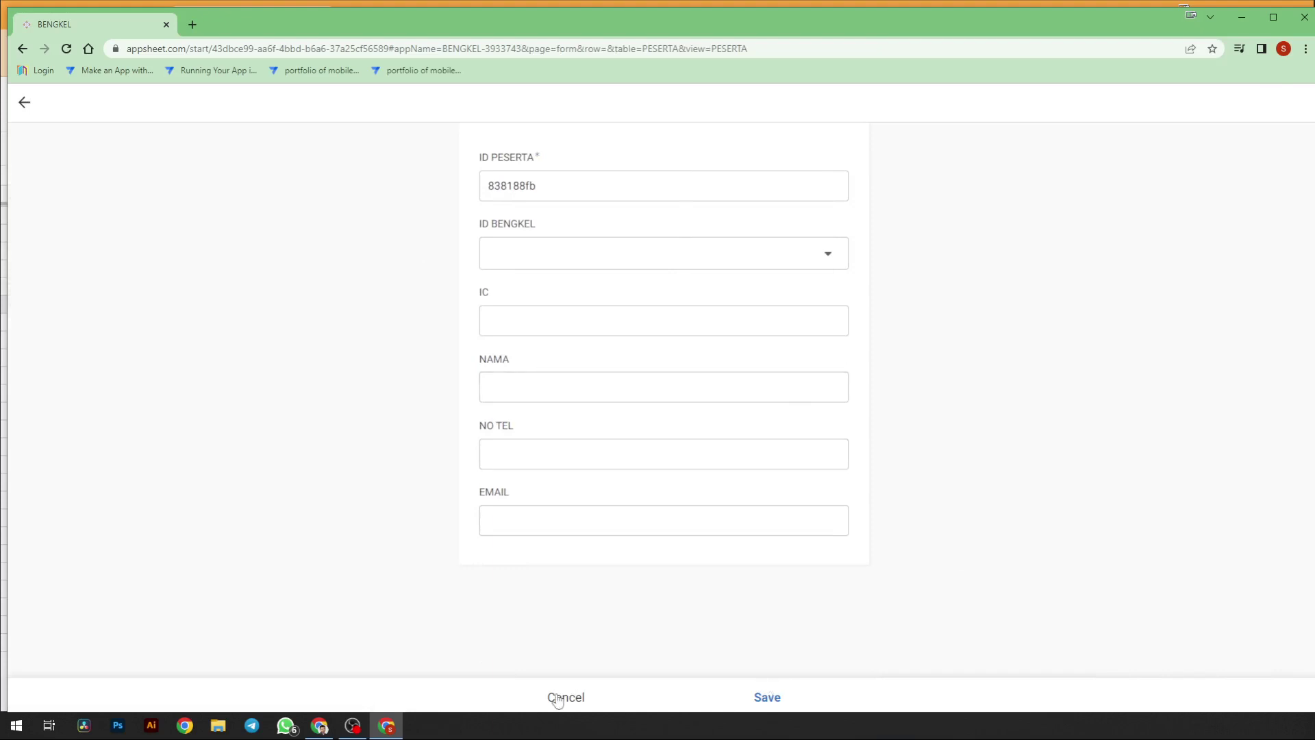
{"action": "left_click", "coordinate": [555, 696]}
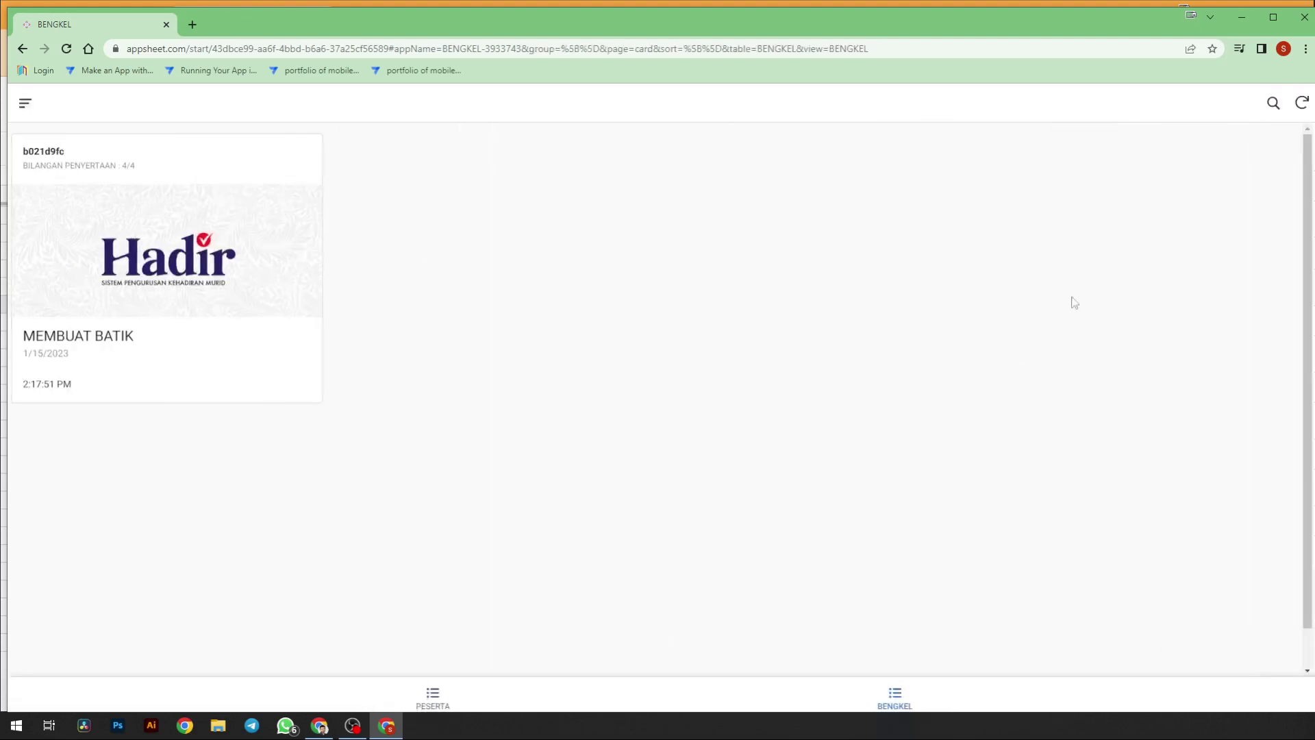
{"action": "left_click", "coordinate": [1304, 24]}
{"action": "left_click", "coordinate": [1304, 24]}
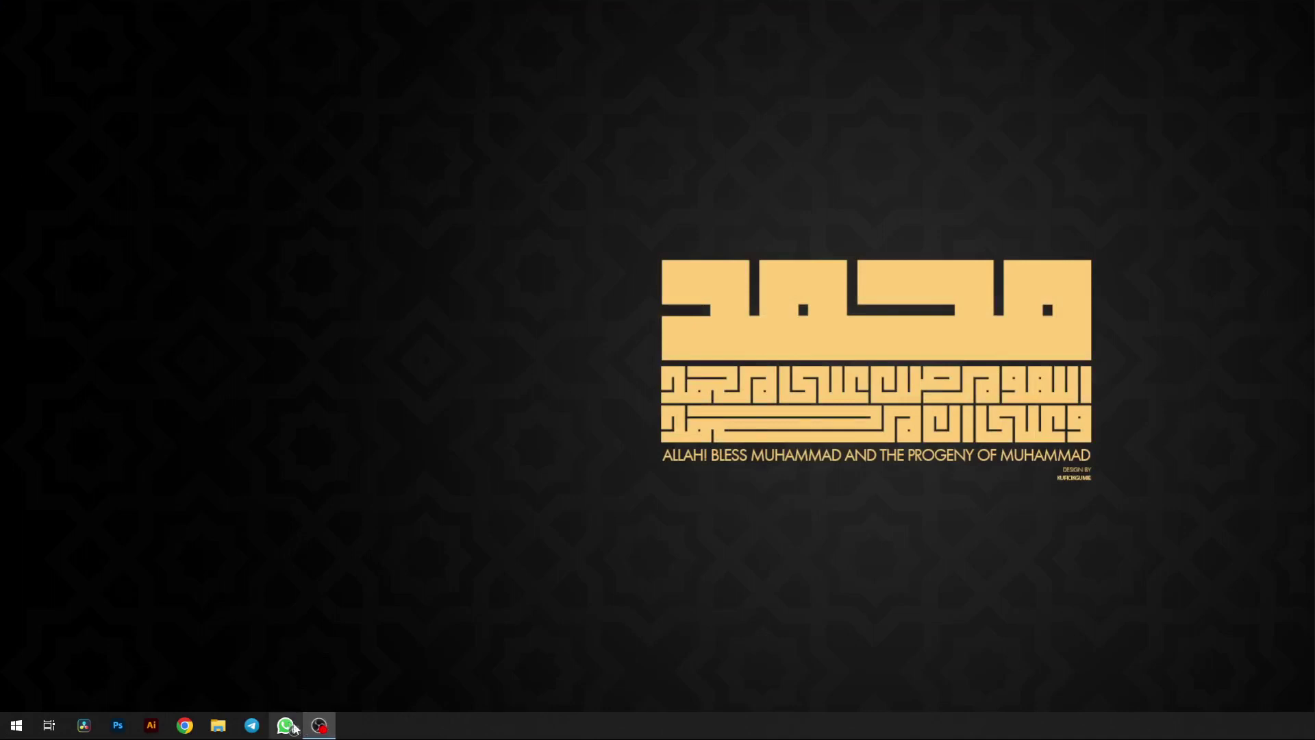
- Relaunch Chrome with the school profile, restore the previous tabs, and switch to the BENGKEL AppSheet editor
{"action": "left_click", "coordinate": [185, 725]}
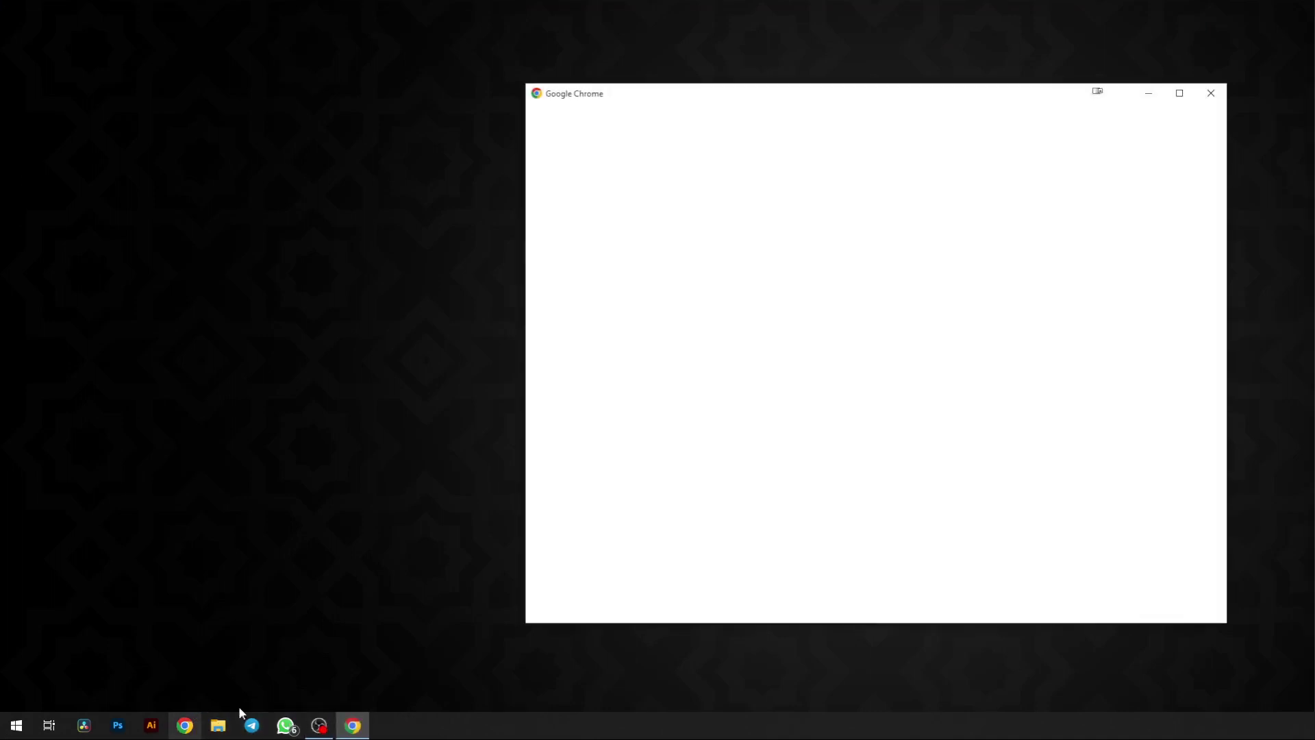
{"action": "left_click", "coordinate": [954, 370]}
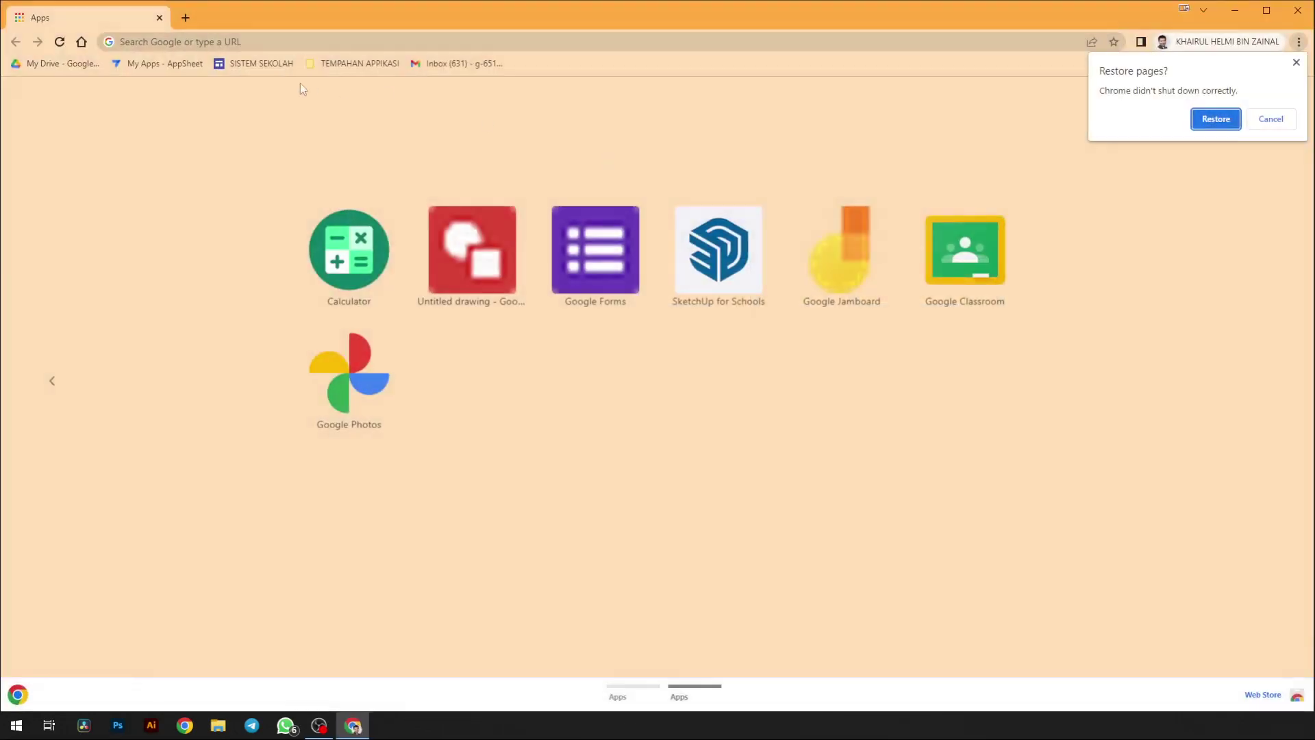
{"action": "right_click", "coordinate": [245, 13]}
{"action": "left_click", "coordinate": [1218, 123]}
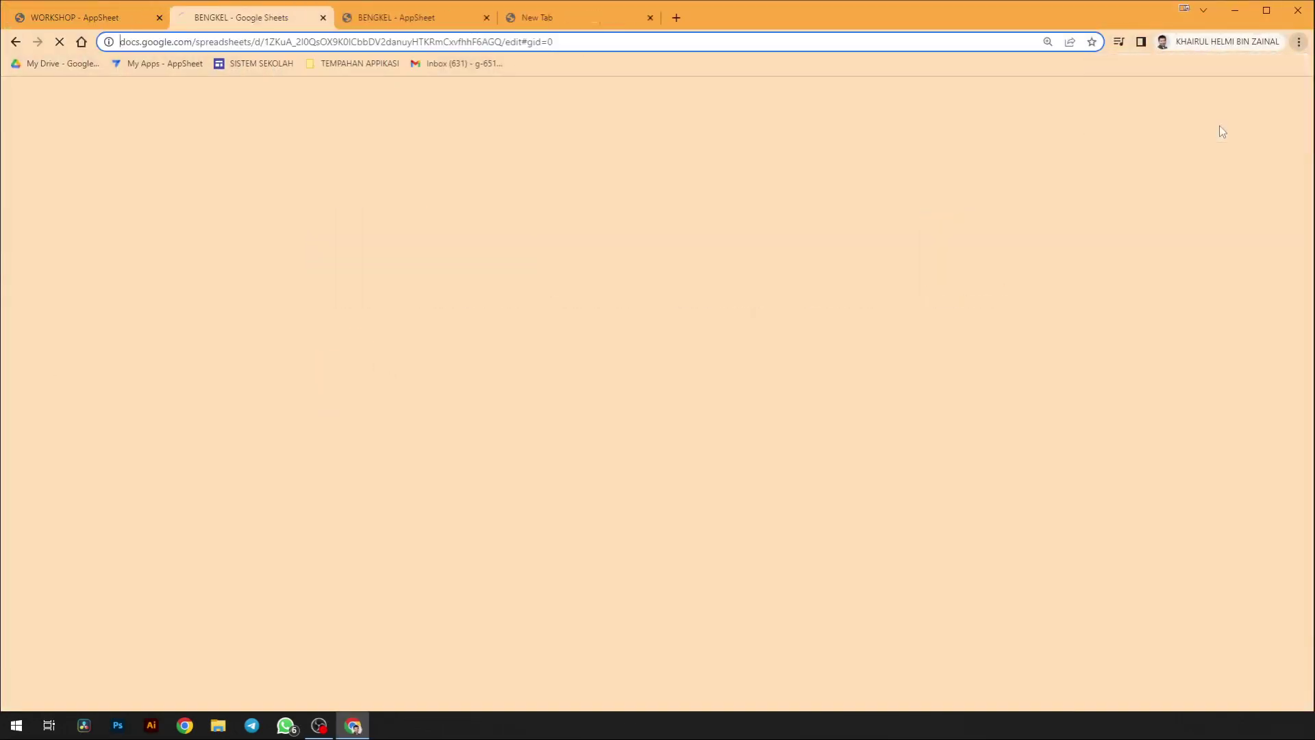
{"action": "left_click", "coordinate": [377, 20]}
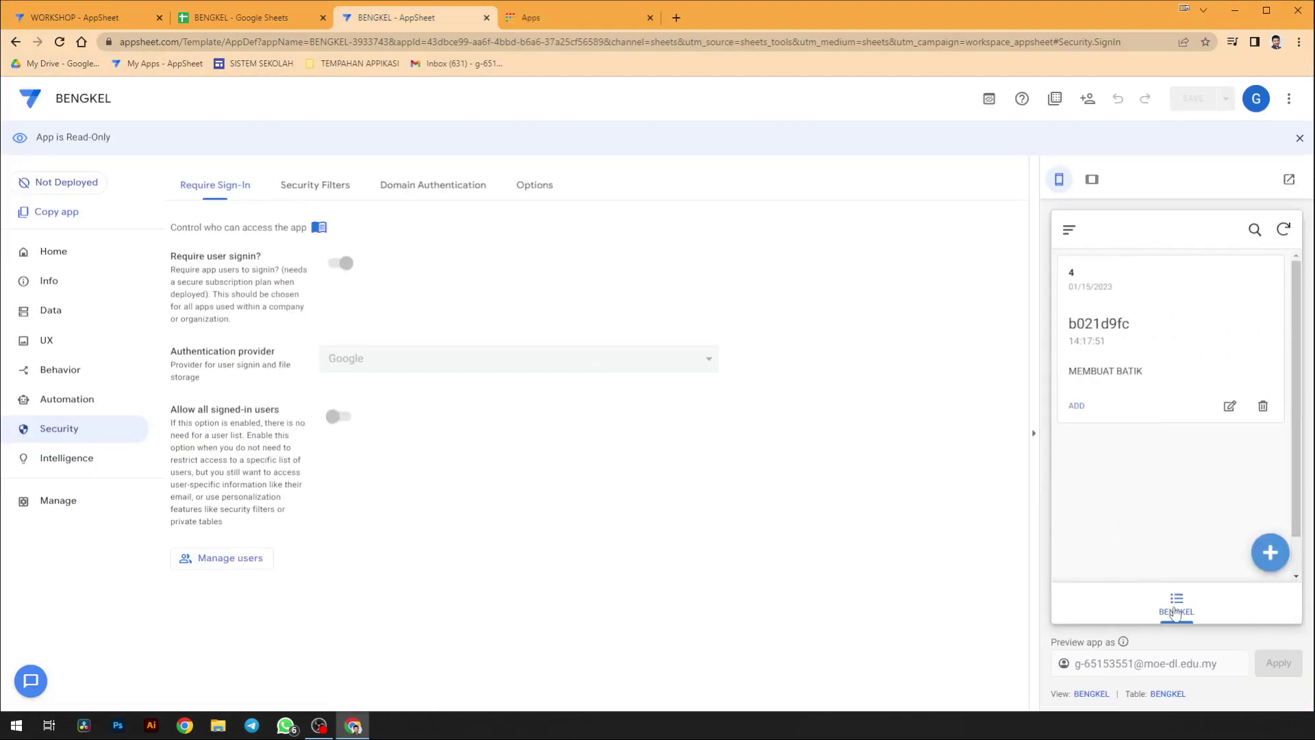
- Sync the preview, reload the editor, and try opening the PESERTA form in the preview
{"action": "left_click", "coordinate": [1285, 230]}
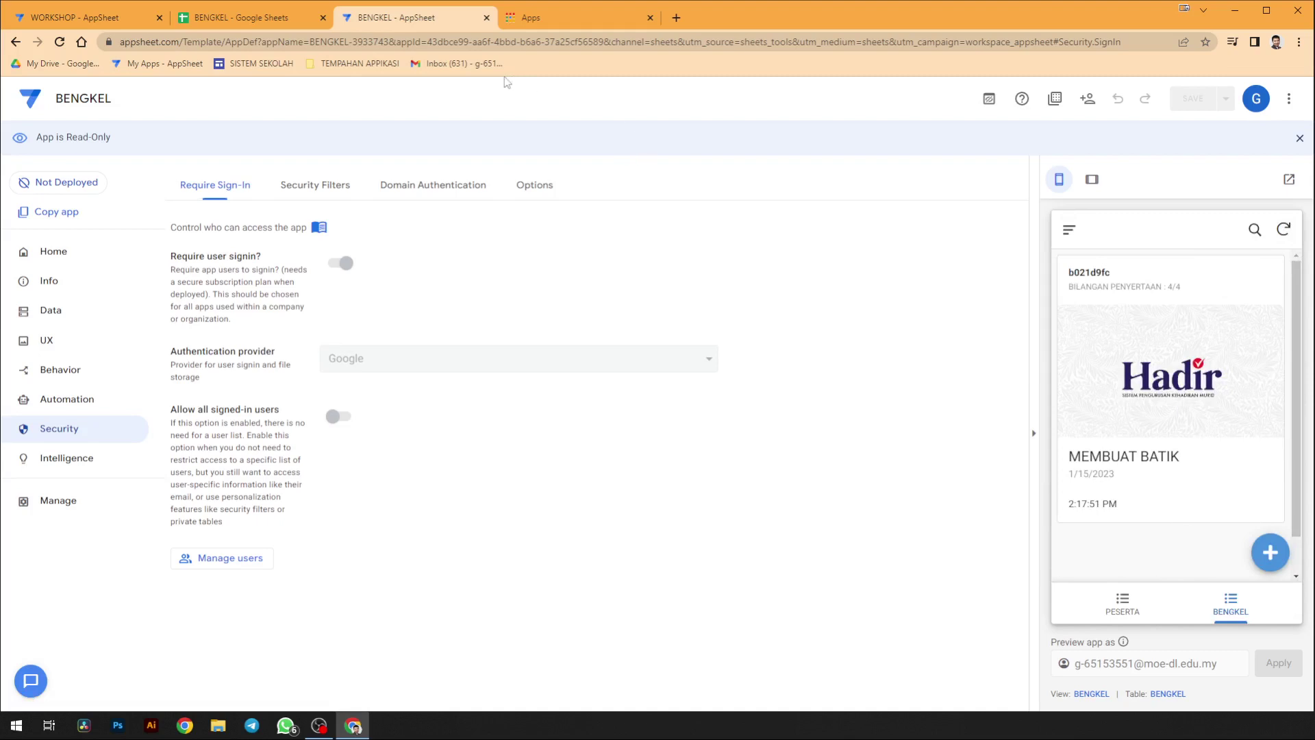
{"action": "left_click", "coordinate": [60, 43]}
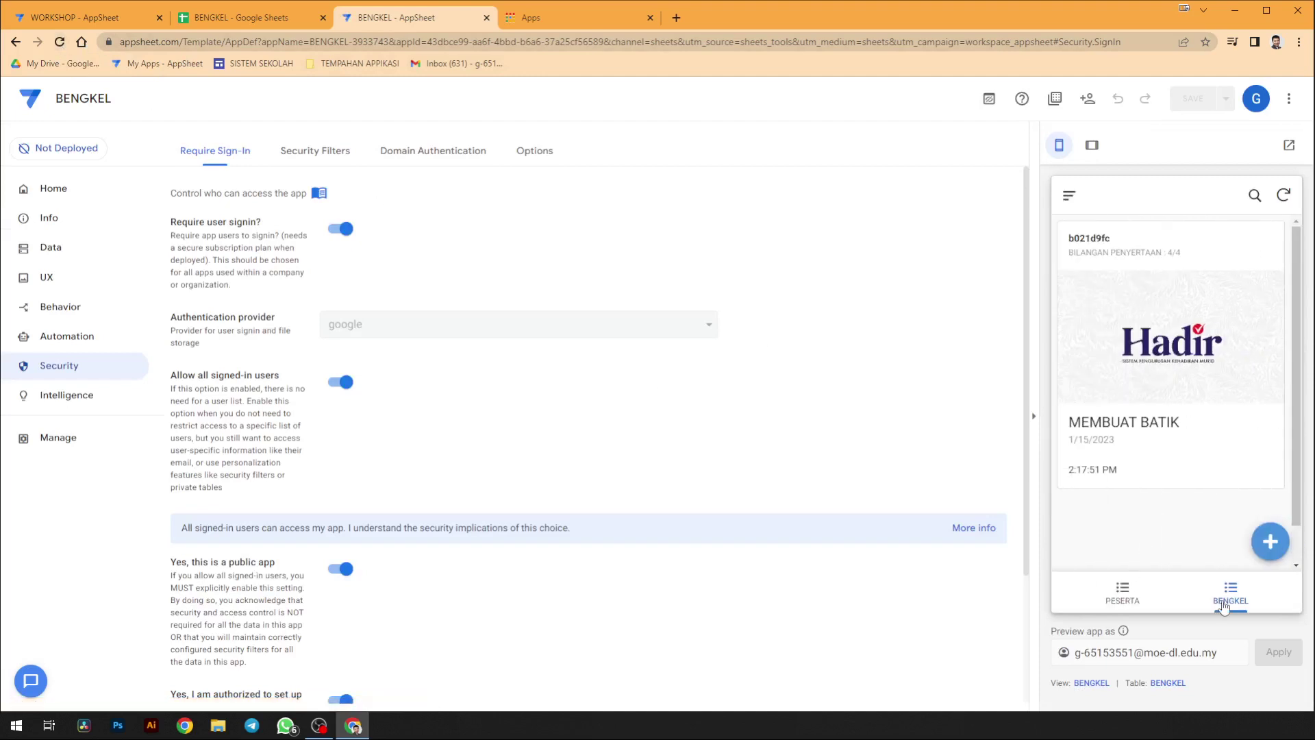
{"action": "left_click", "coordinate": [1122, 593]}
{"action": "left_click", "coordinate": [1116, 591]}
- Reopen the PESERTA registration form in the preview and jump to the PESERTA view's settings
{"action": "left_click", "coordinate": [1131, 597]}
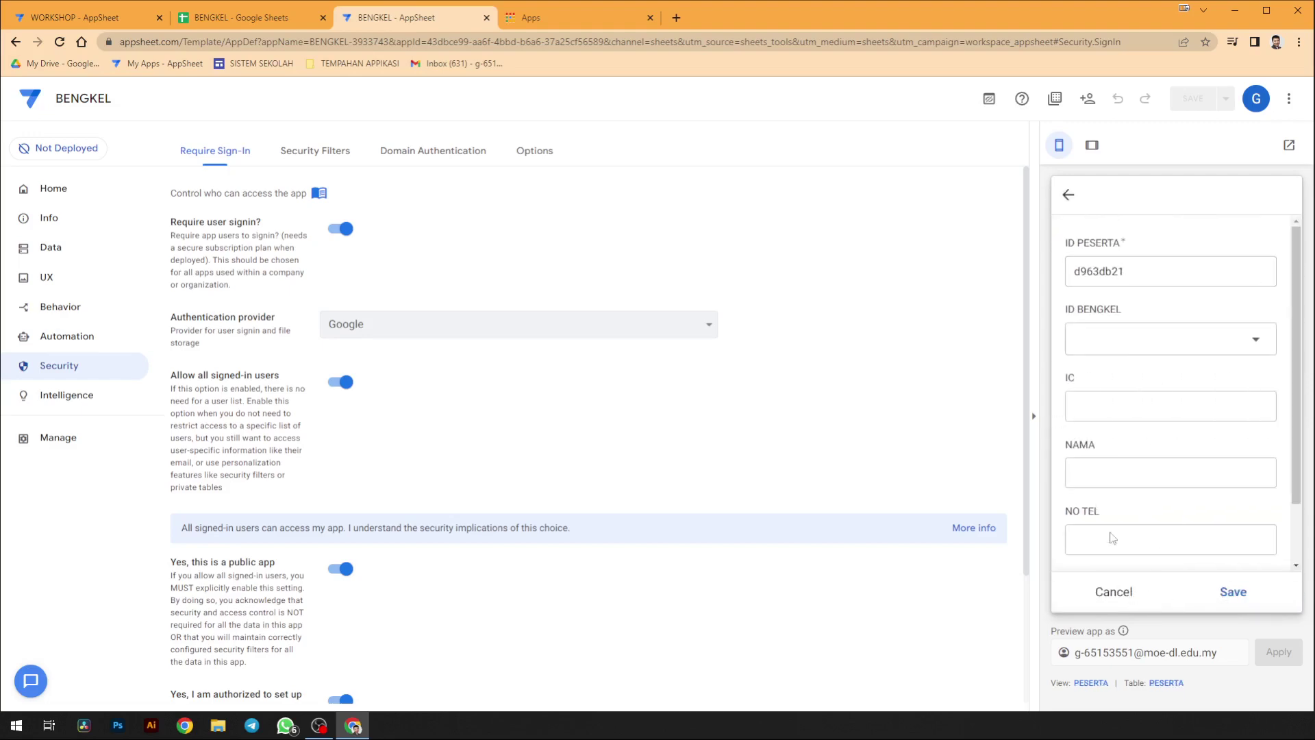
{"action": "left_click", "coordinate": [1113, 591]}
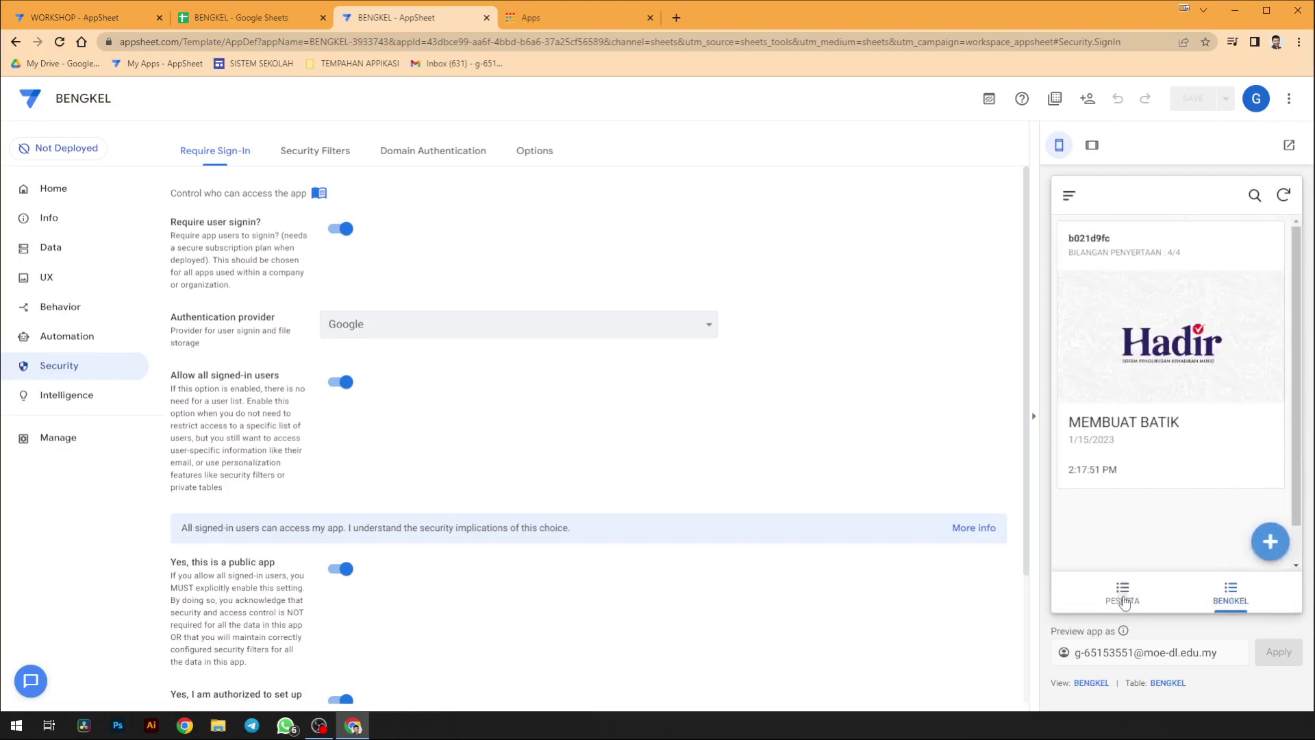
{"action": "left_click", "coordinate": [1123, 601]}
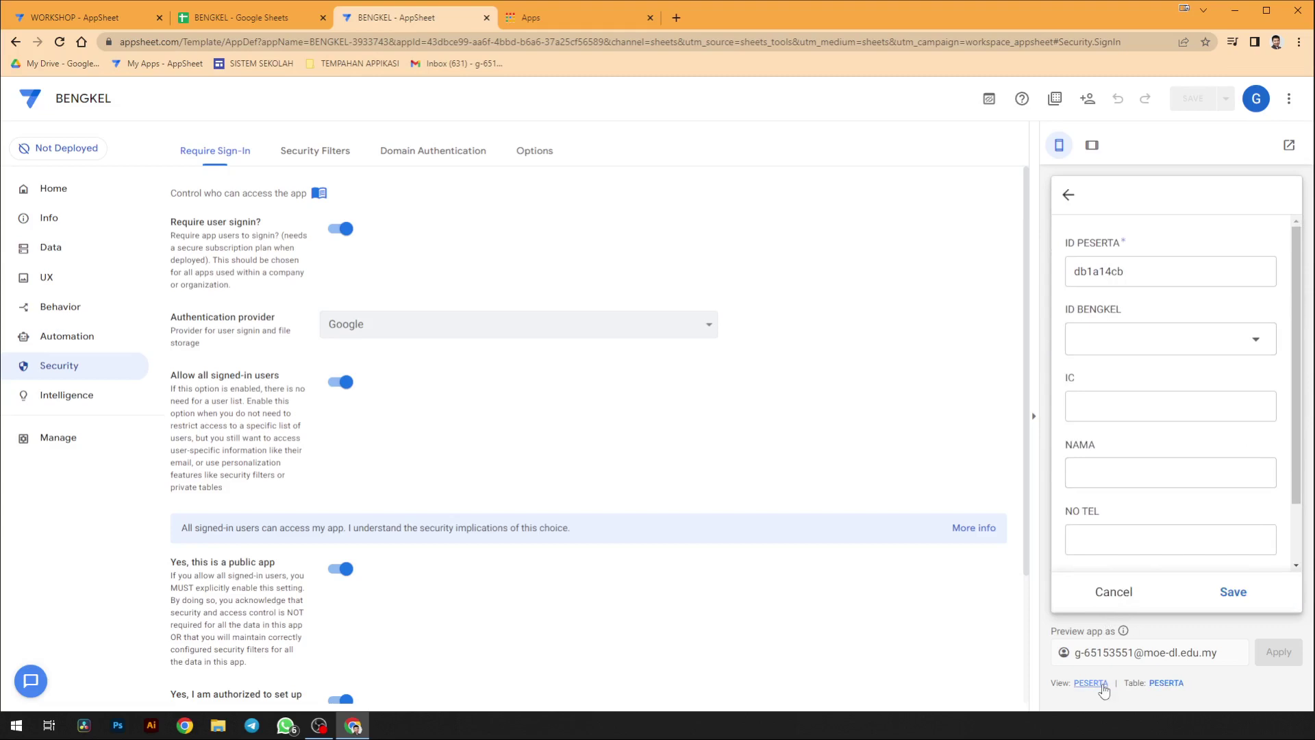
{"action": "left_click", "coordinate": [1095, 683]}
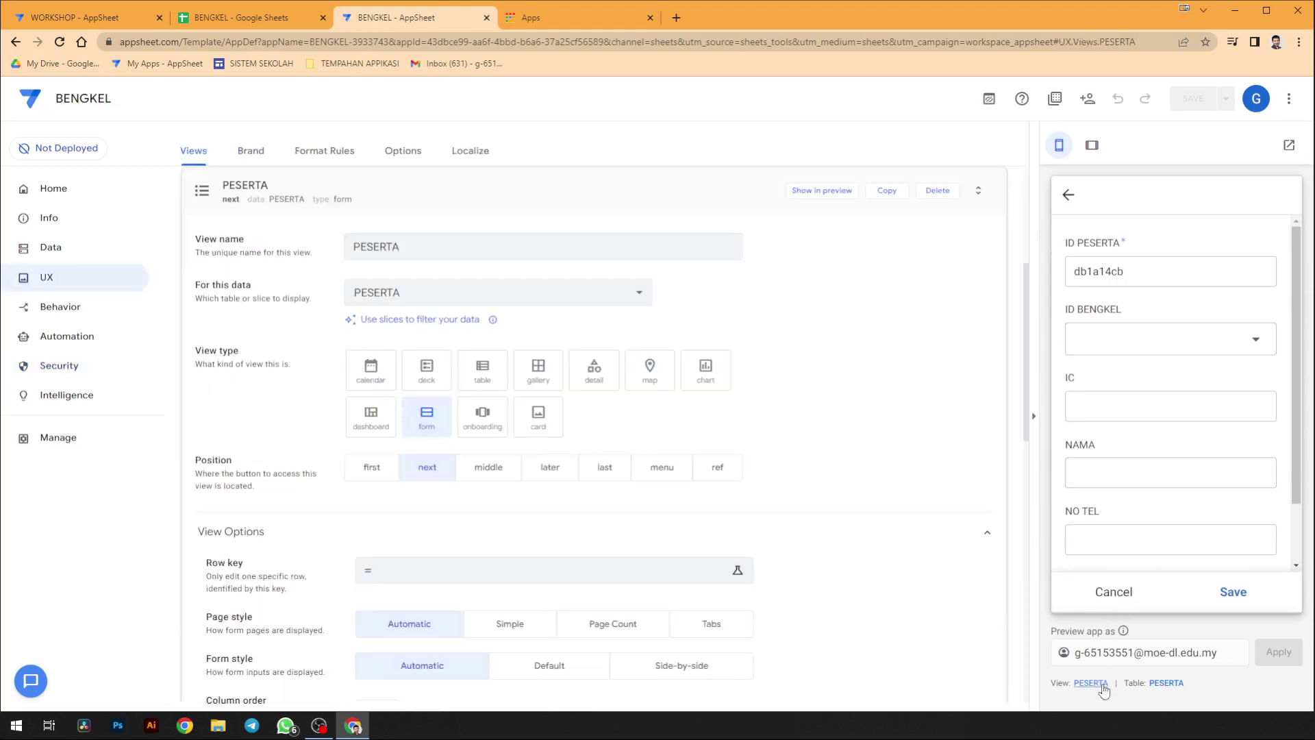
- Set the PESERTA view's position to ref, save, close the preview form, and open the BENGKEL view settings
{"action": "left_click", "coordinate": [717, 471]}
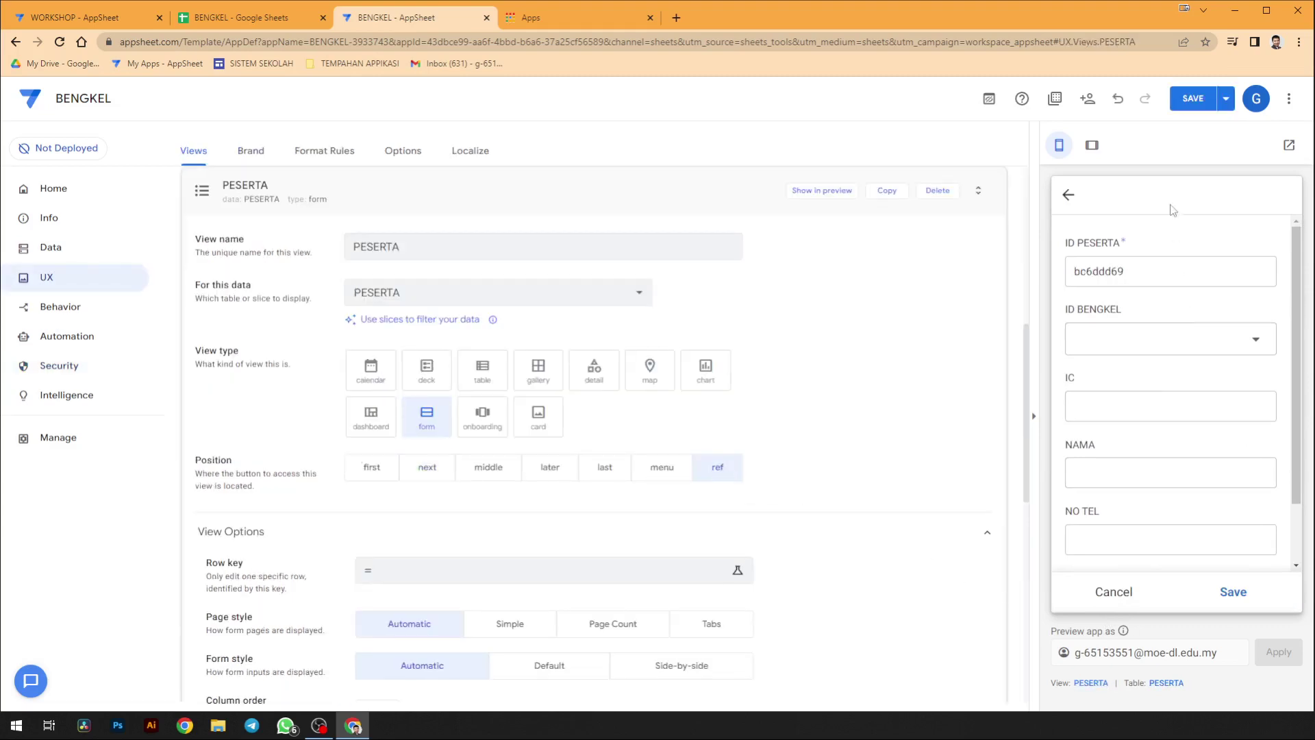
{"action": "left_click", "coordinate": [1192, 99]}
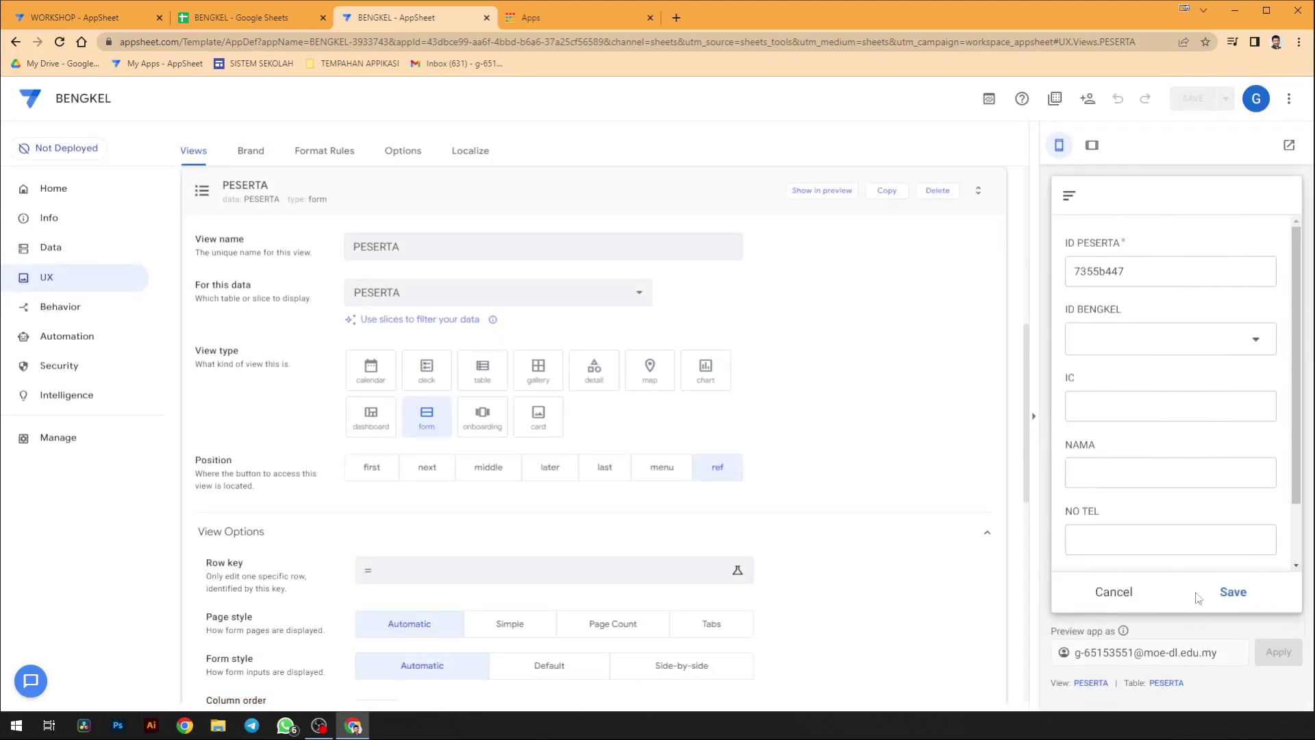
{"action": "left_click", "coordinate": [1123, 593]}
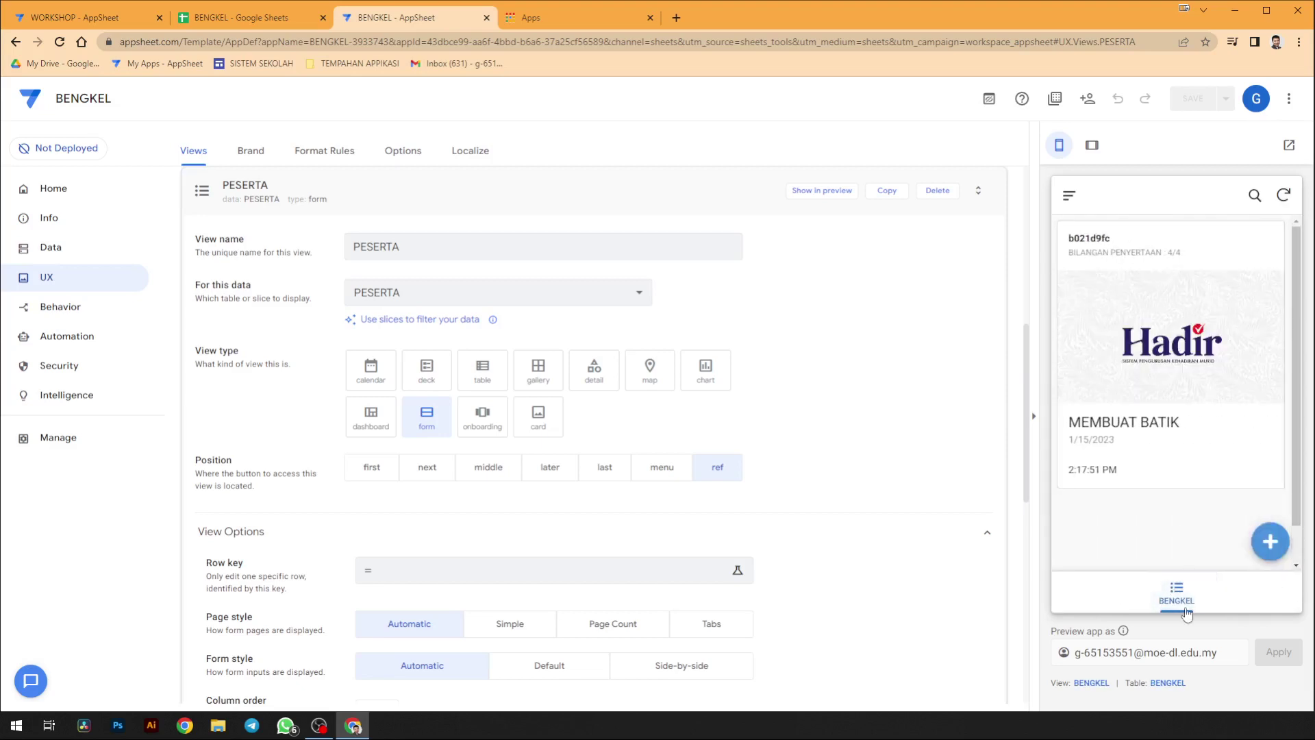
{"action": "left_click", "coordinate": [1103, 684]}
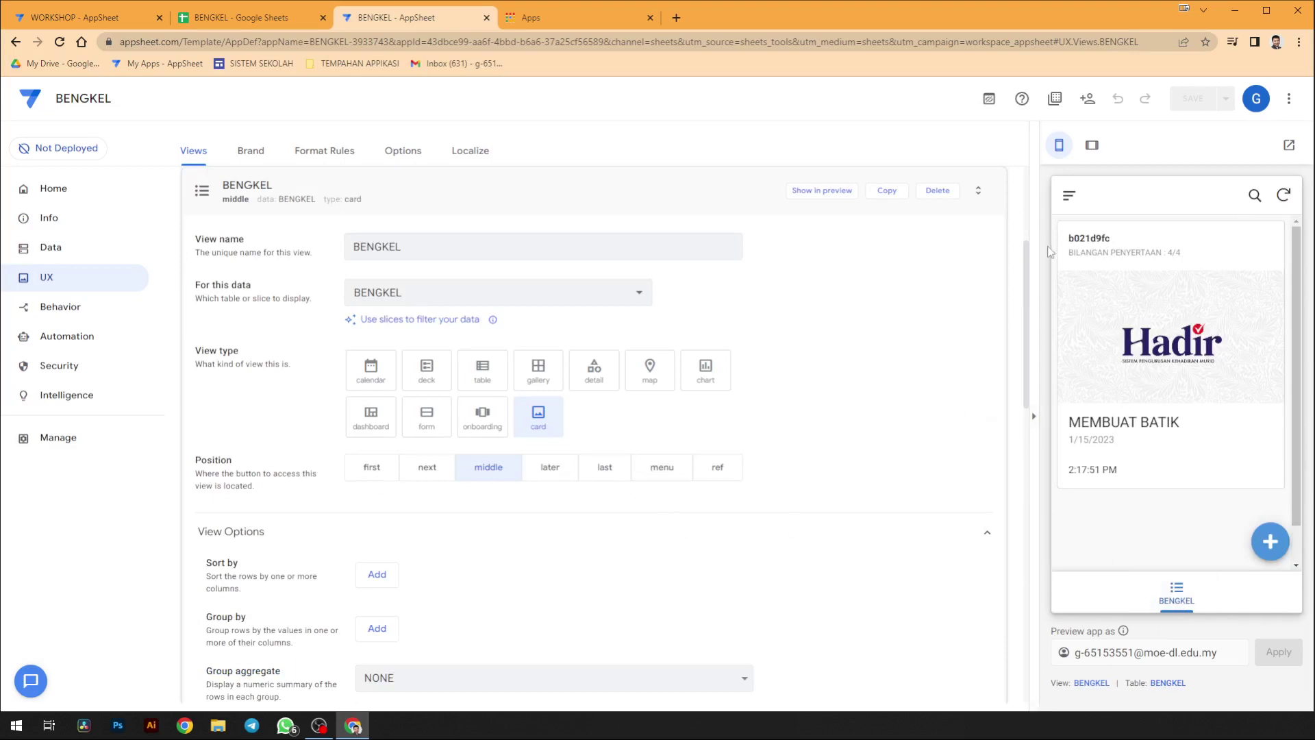
{"action": "left_click", "coordinate": [1068, 197]}
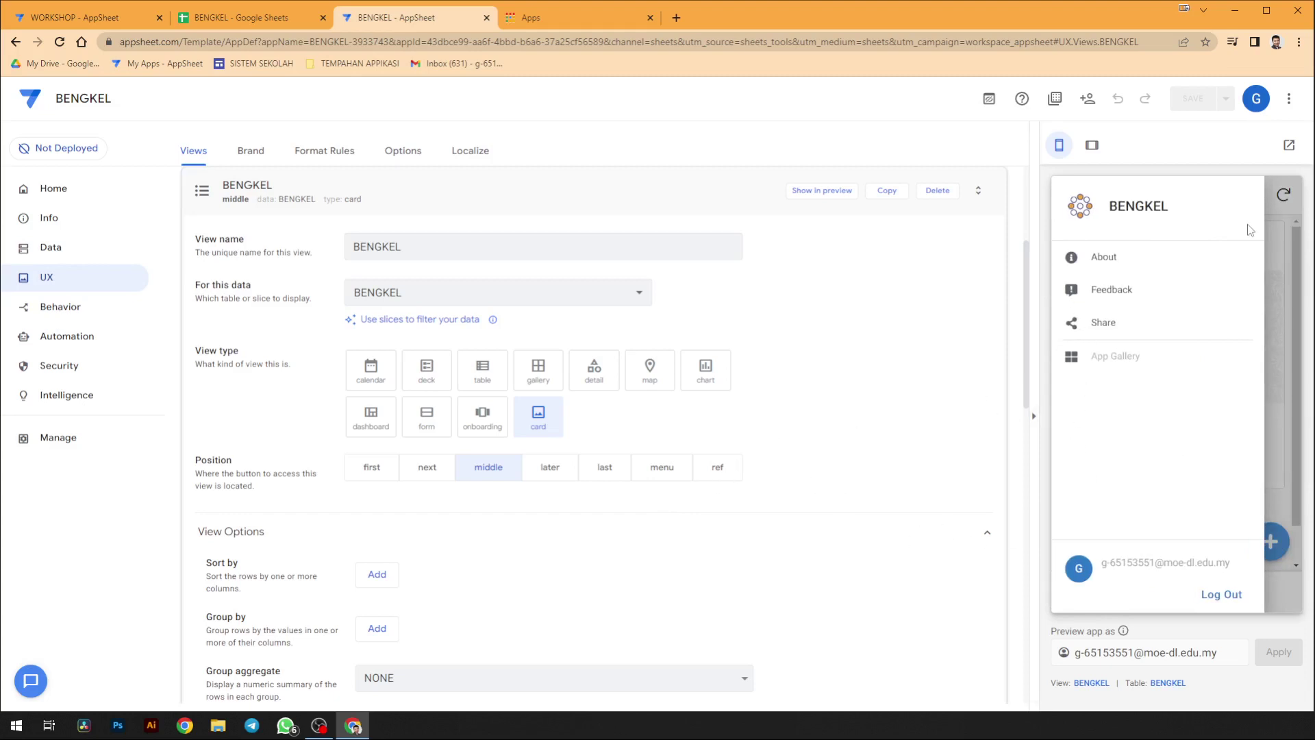
{"action": "scroll", "coordinate": [701, 540], "scroll_direction": "down", "scroll_amount": 1}
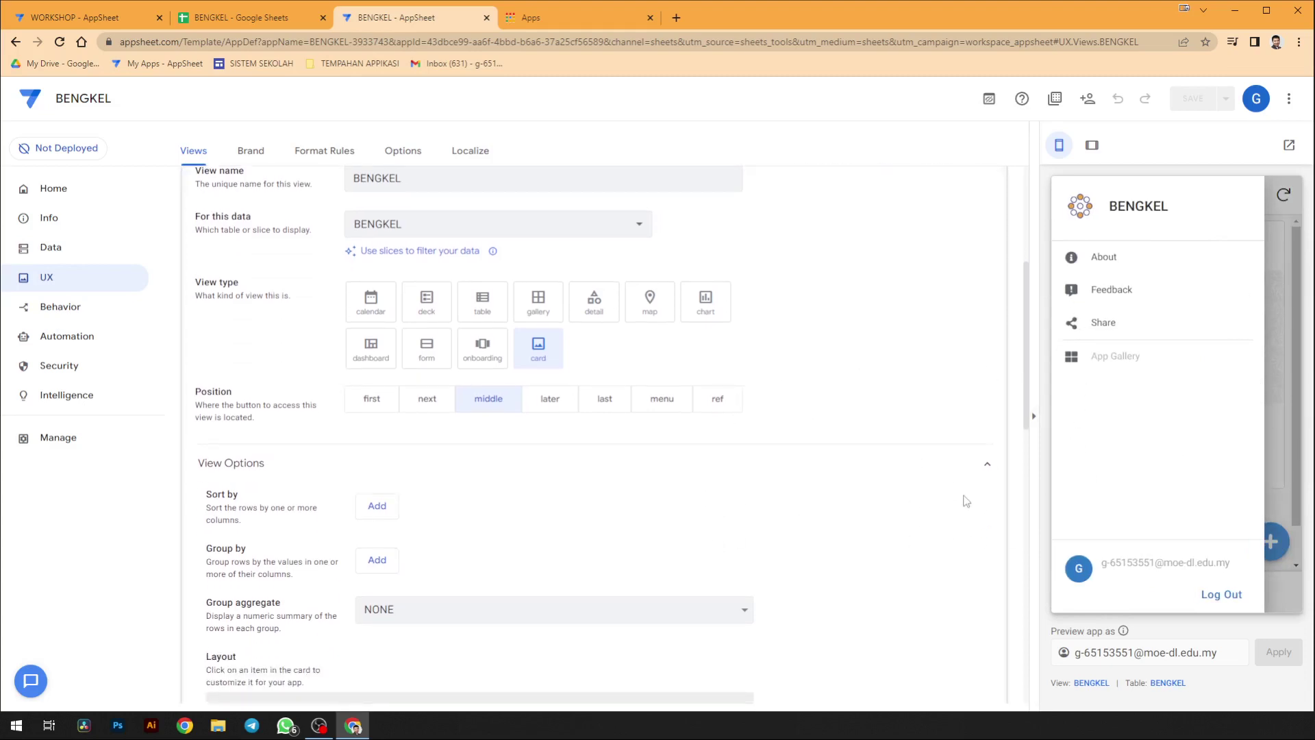
{"action": "left_click", "coordinate": [1270, 495]}
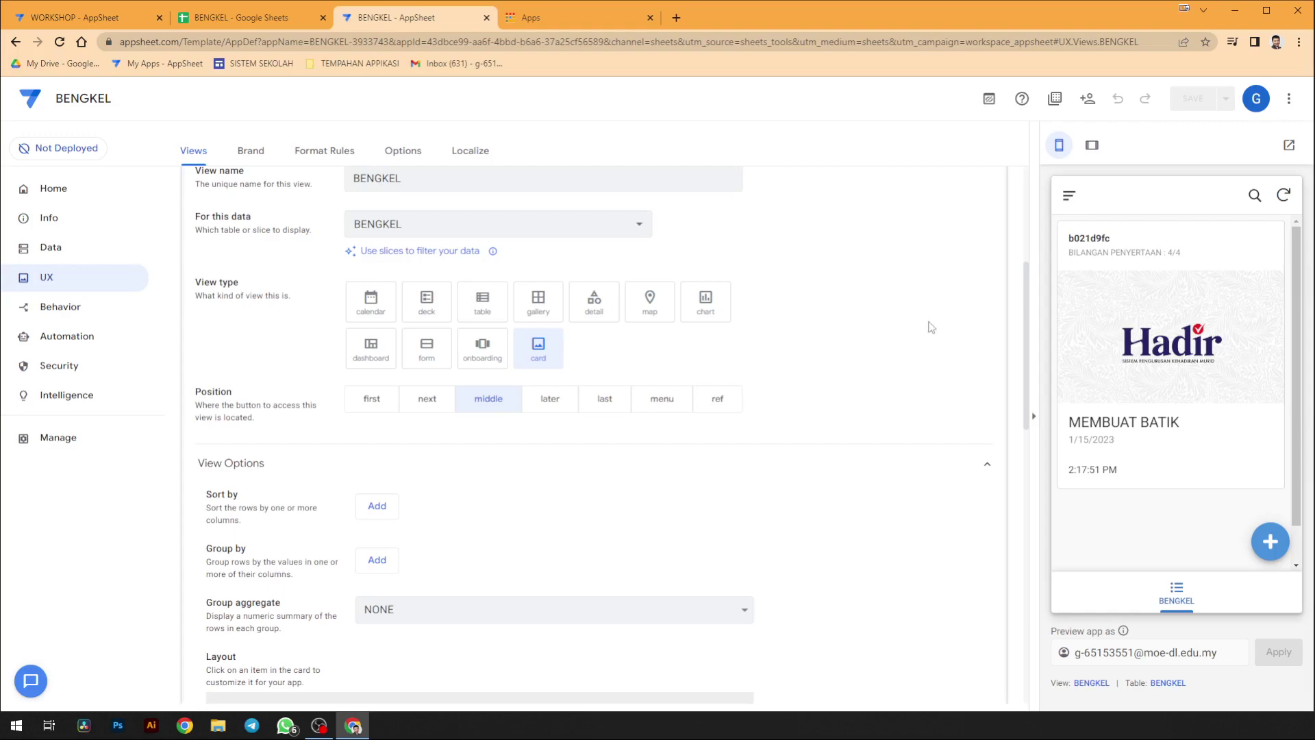
{"action": "scroll", "coordinate": [945, 507], "scroll_direction": "up", "scroll_amount": 2}
{"action": "scroll", "coordinate": [945, 519], "scroll_direction": "up", "scroll_amount": 2}
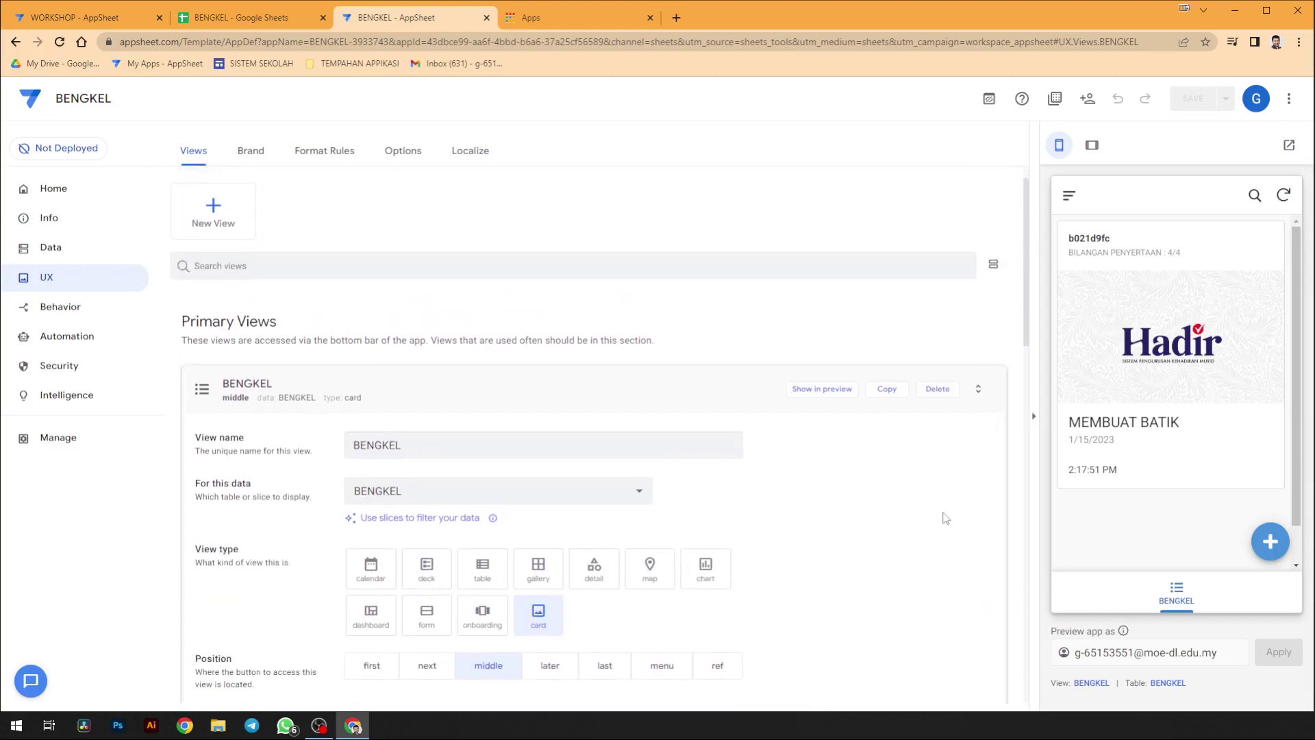